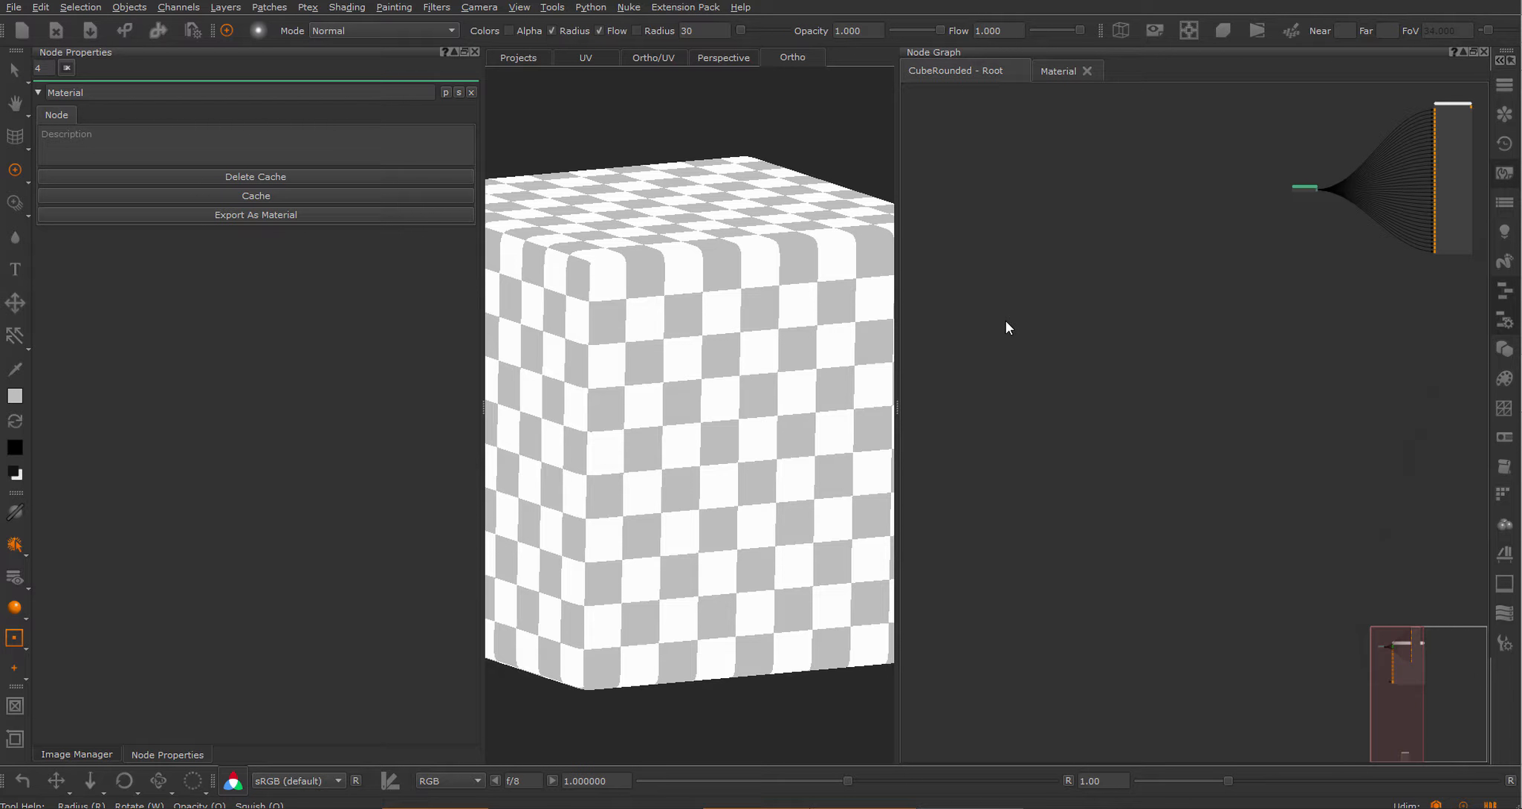
Add a Manifold UV node to the Material node graph and a Manifold 3D node beneath it.
key("Tab")
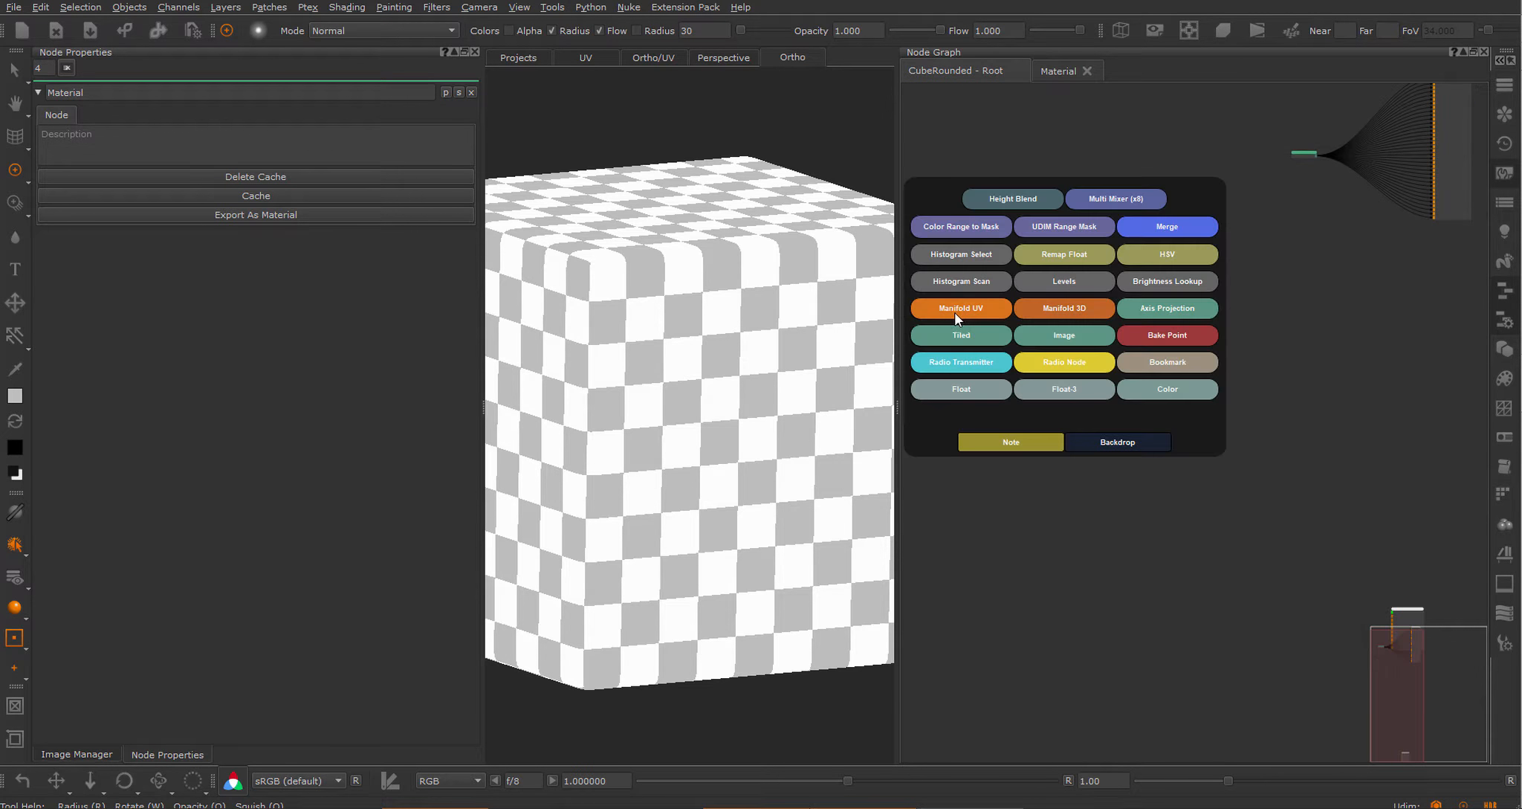
left_click(968, 316)
scroll(996, 329, "up", 5)
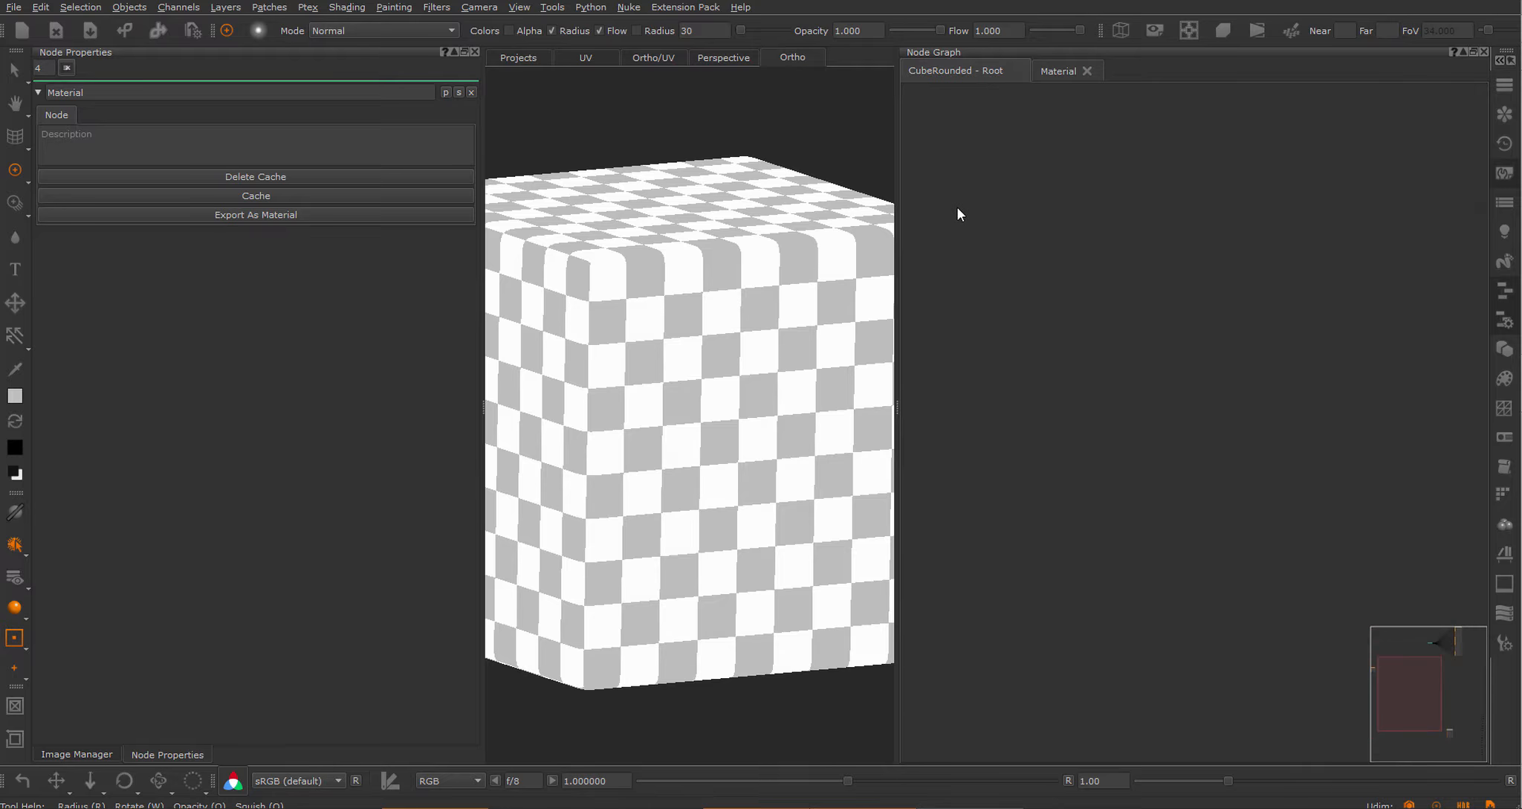
middle_click_drag(985, 262, 1127, 60)
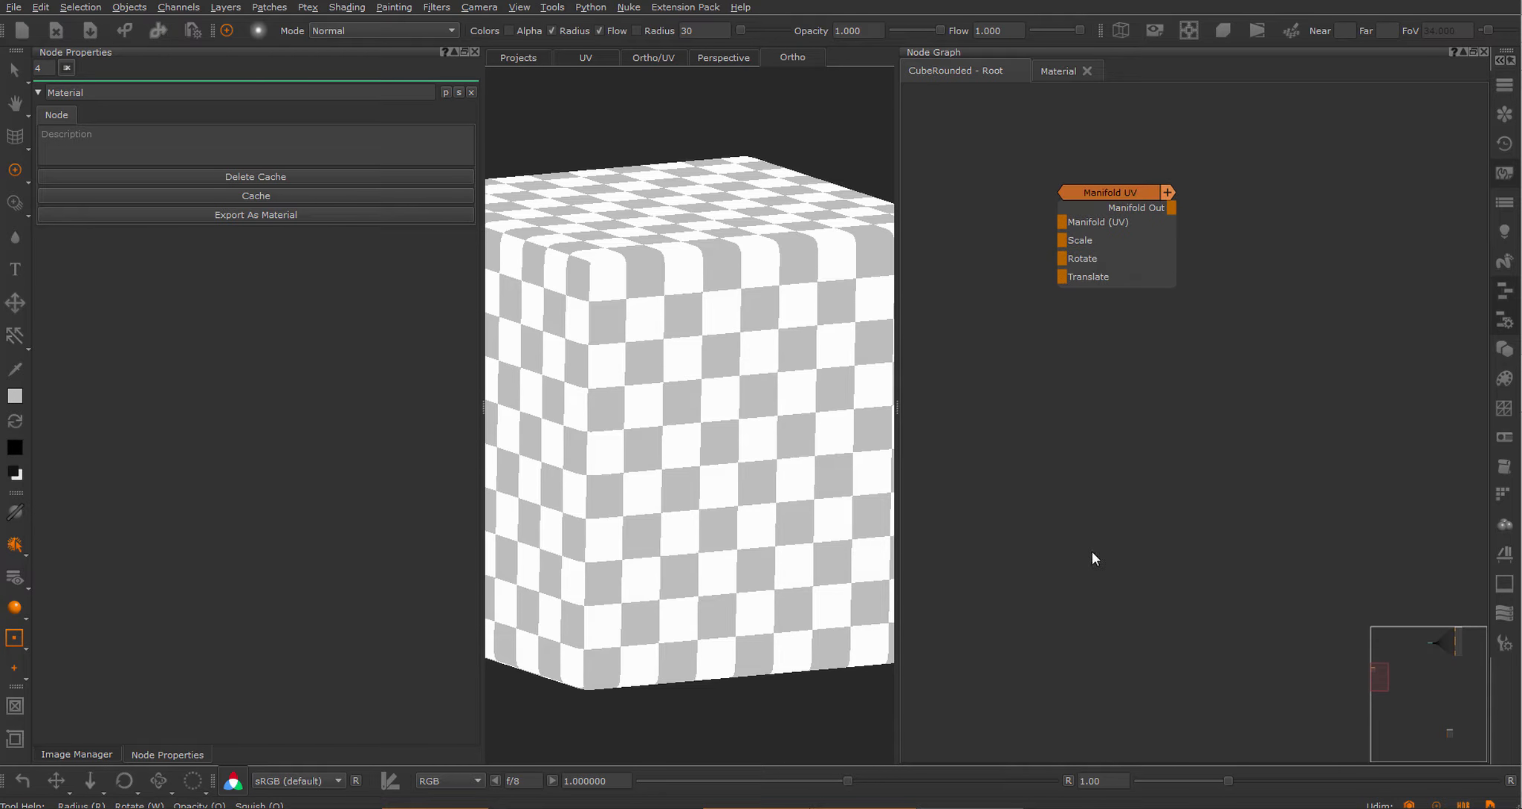
key("Tab")
left_click(1108, 534)
left_click(1097, 507)
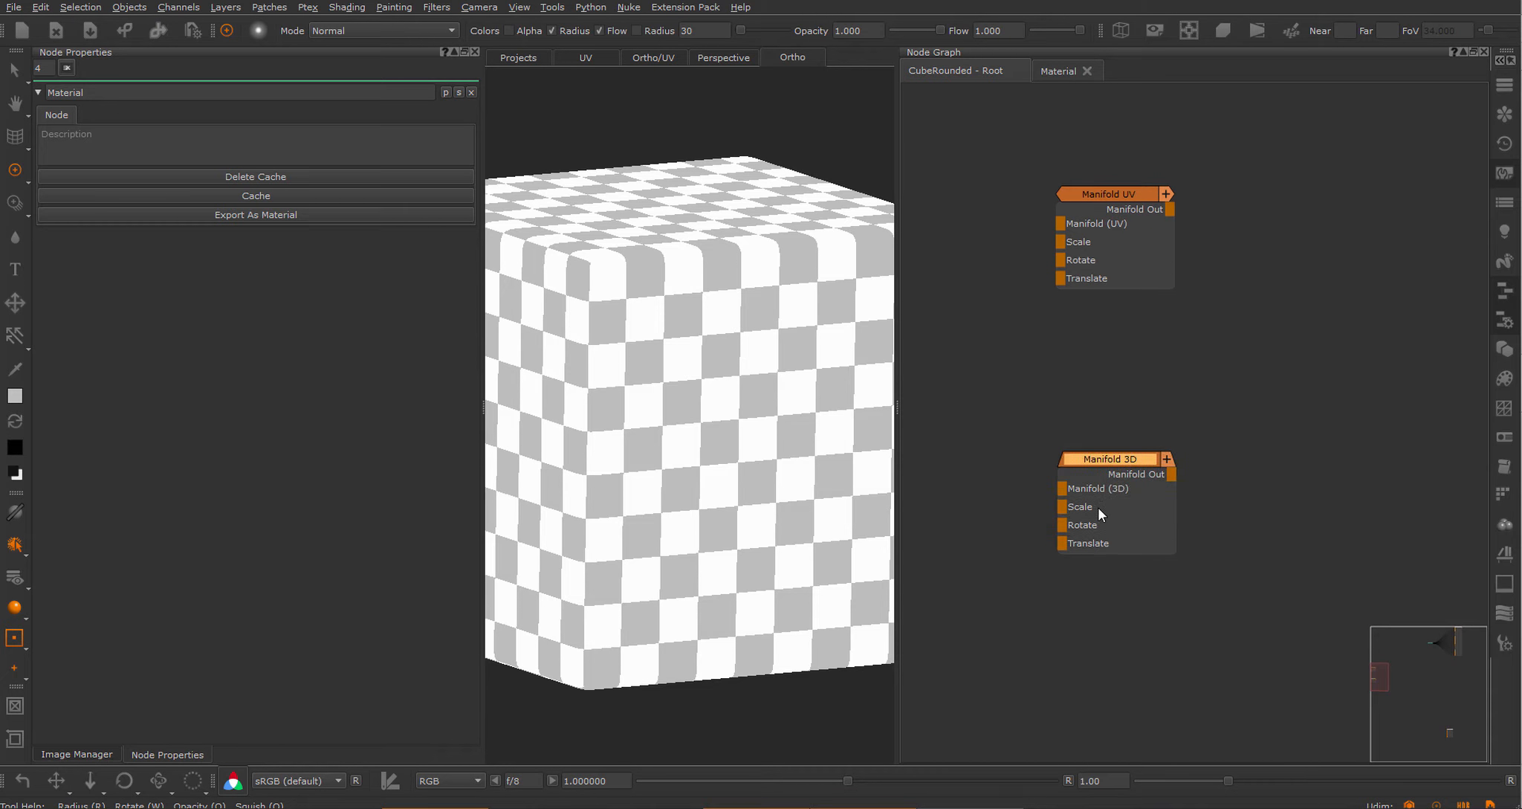
Move the Manifold 3D node slightly closer beneath the Manifold UV node.
left_click(1026, 133)
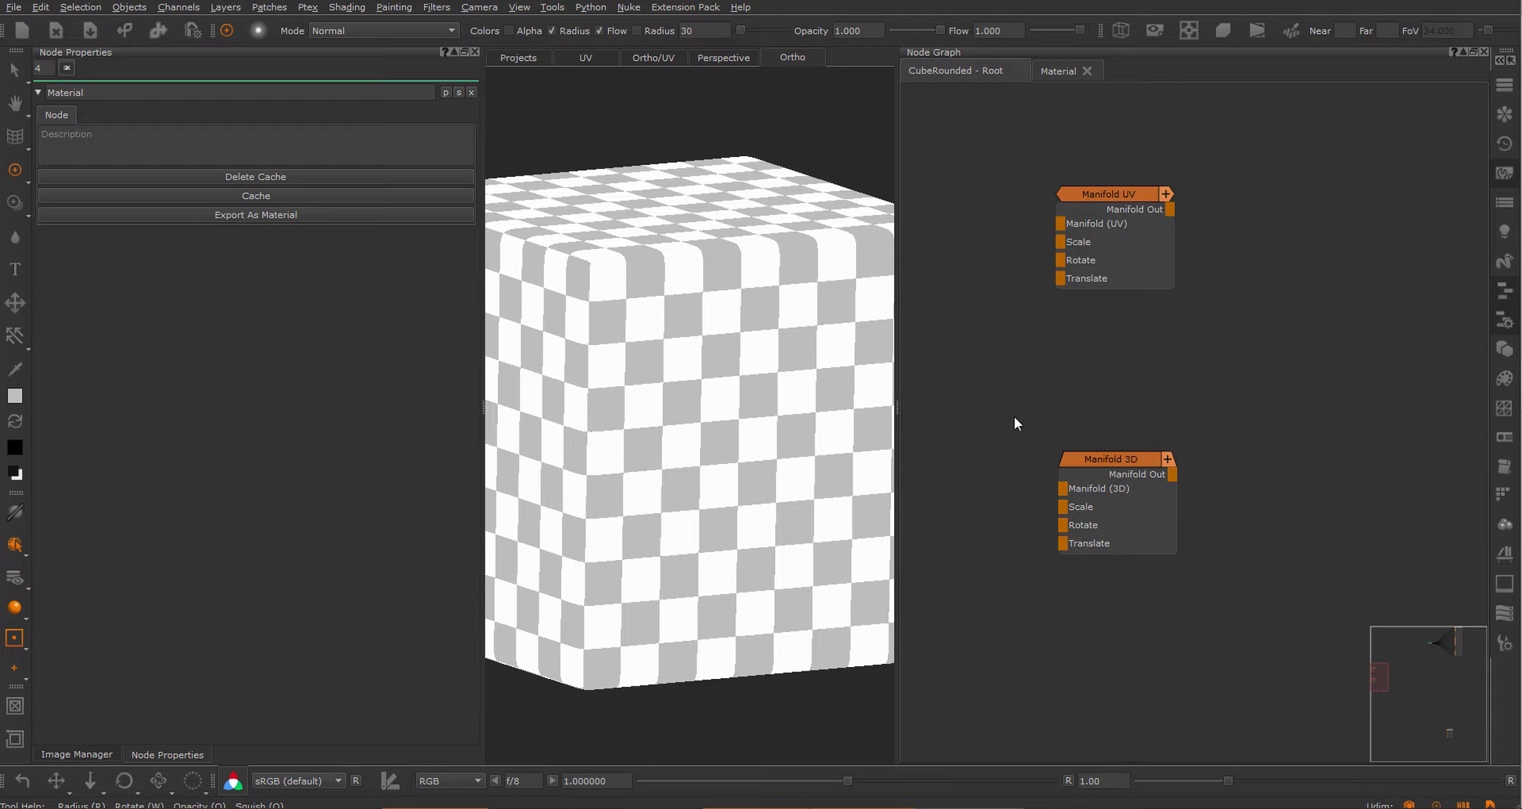
left_click_drag(1001, 400, 1192, 580)
left_click_drag(1127, 192, 1131, 203)
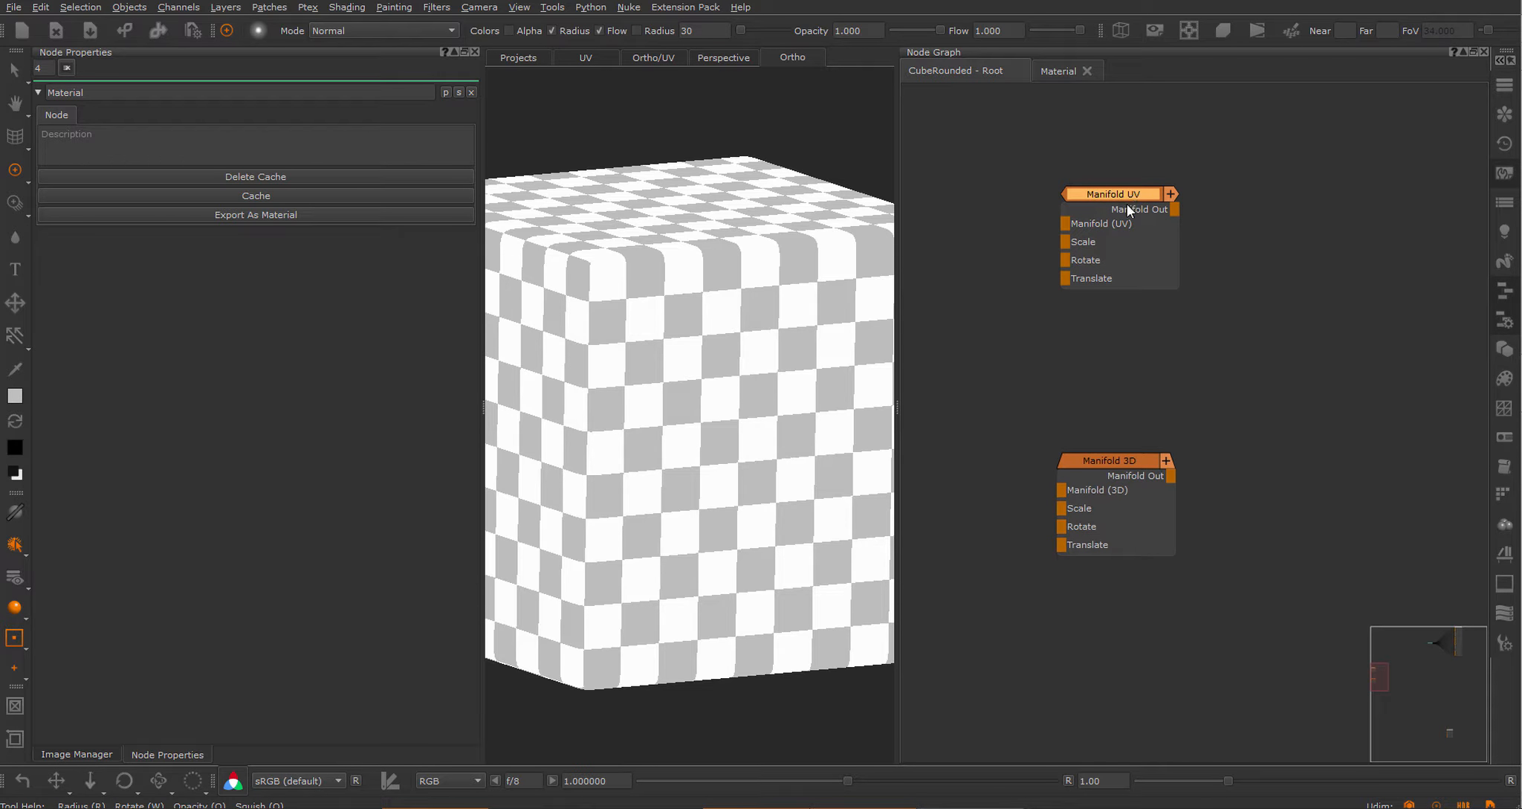
left_click_drag(1119, 480, 1113, 462)
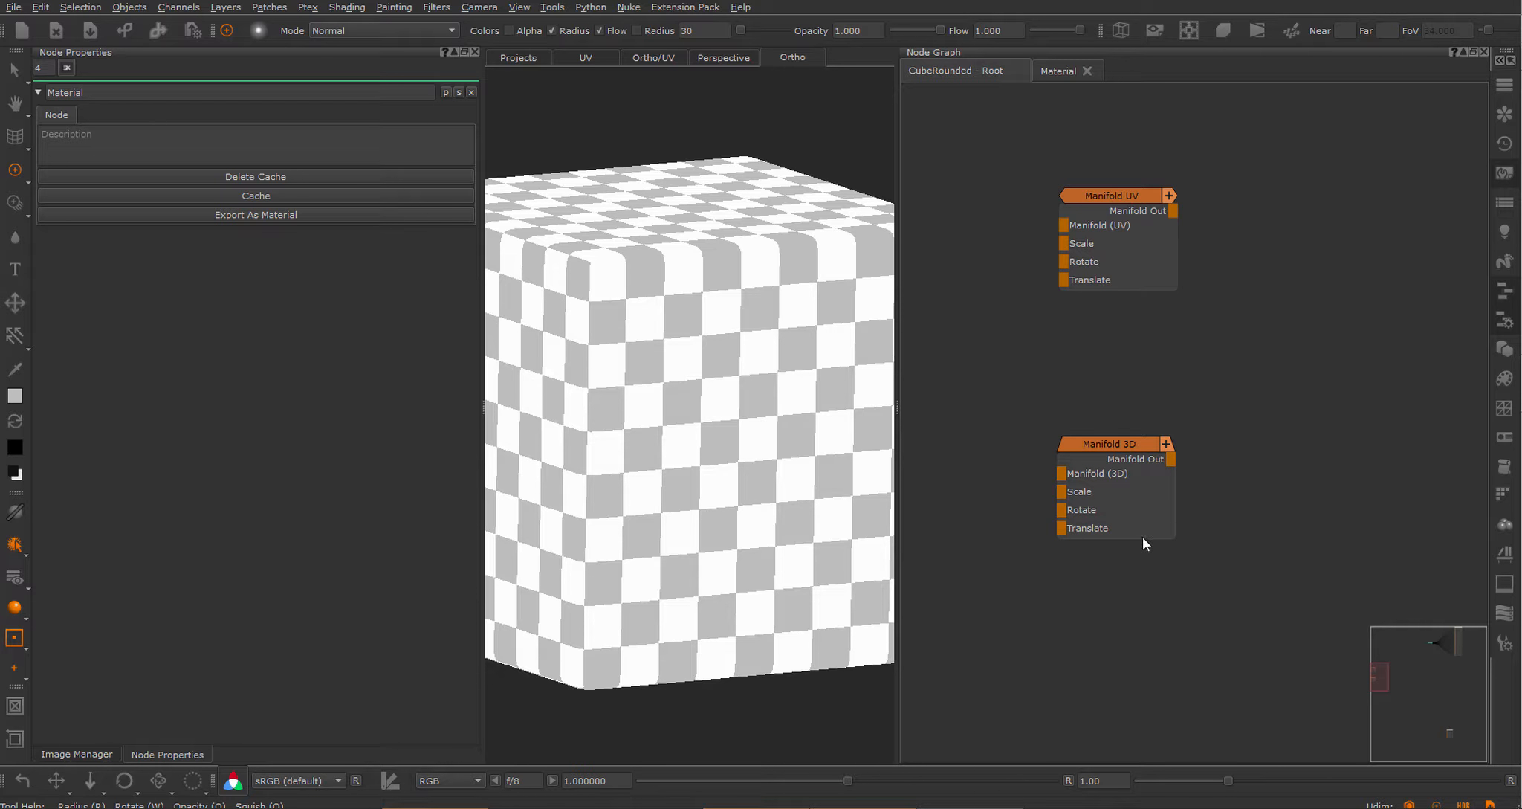
middle_click_drag(1139, 367, 1144, 422)
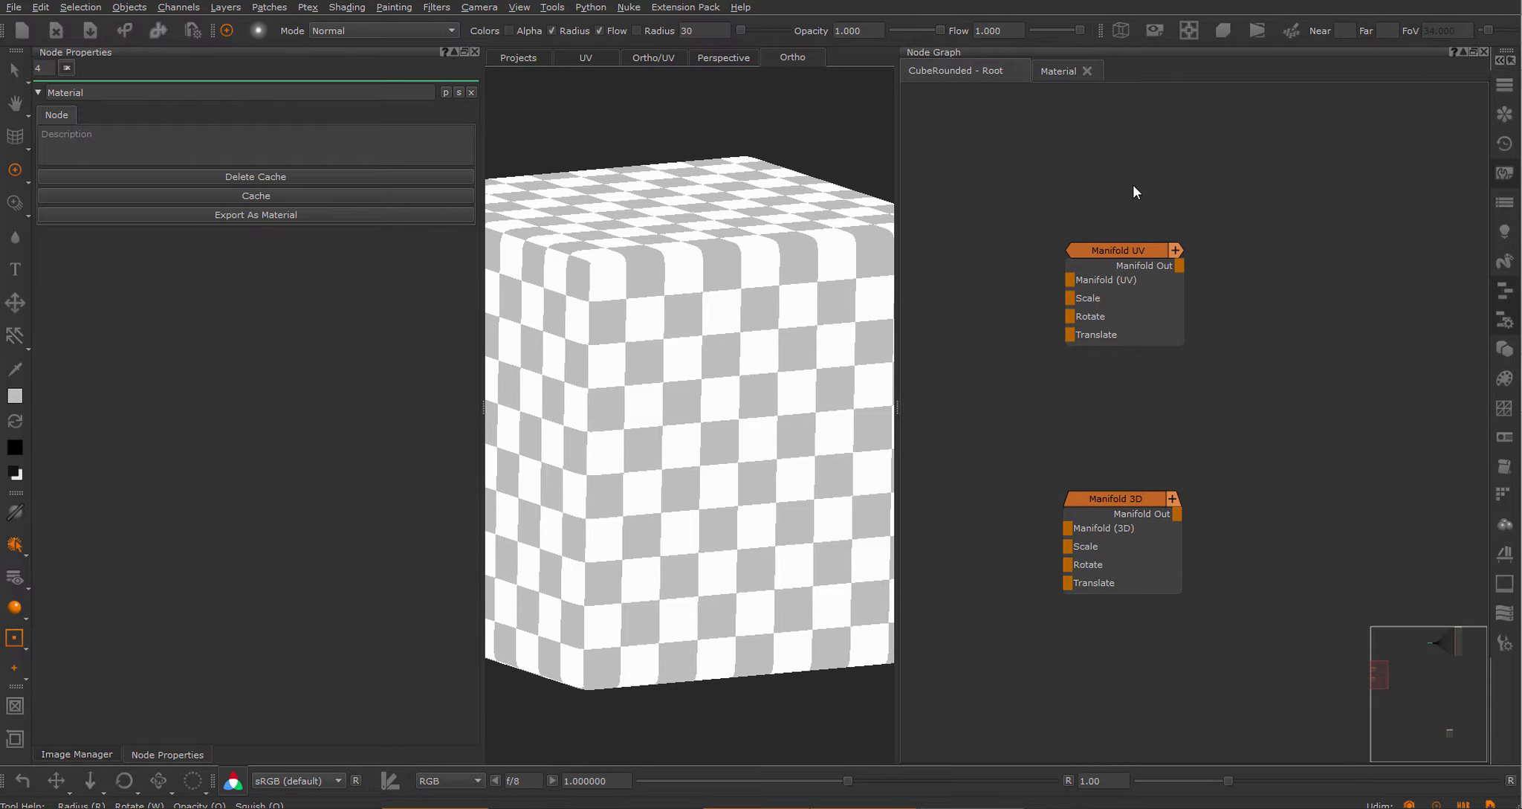
Add a UV node above Manifold UV and a Position node above Manifold 3D, aligning each with the node below.
key("Tab")
type("uv")
key("Return")
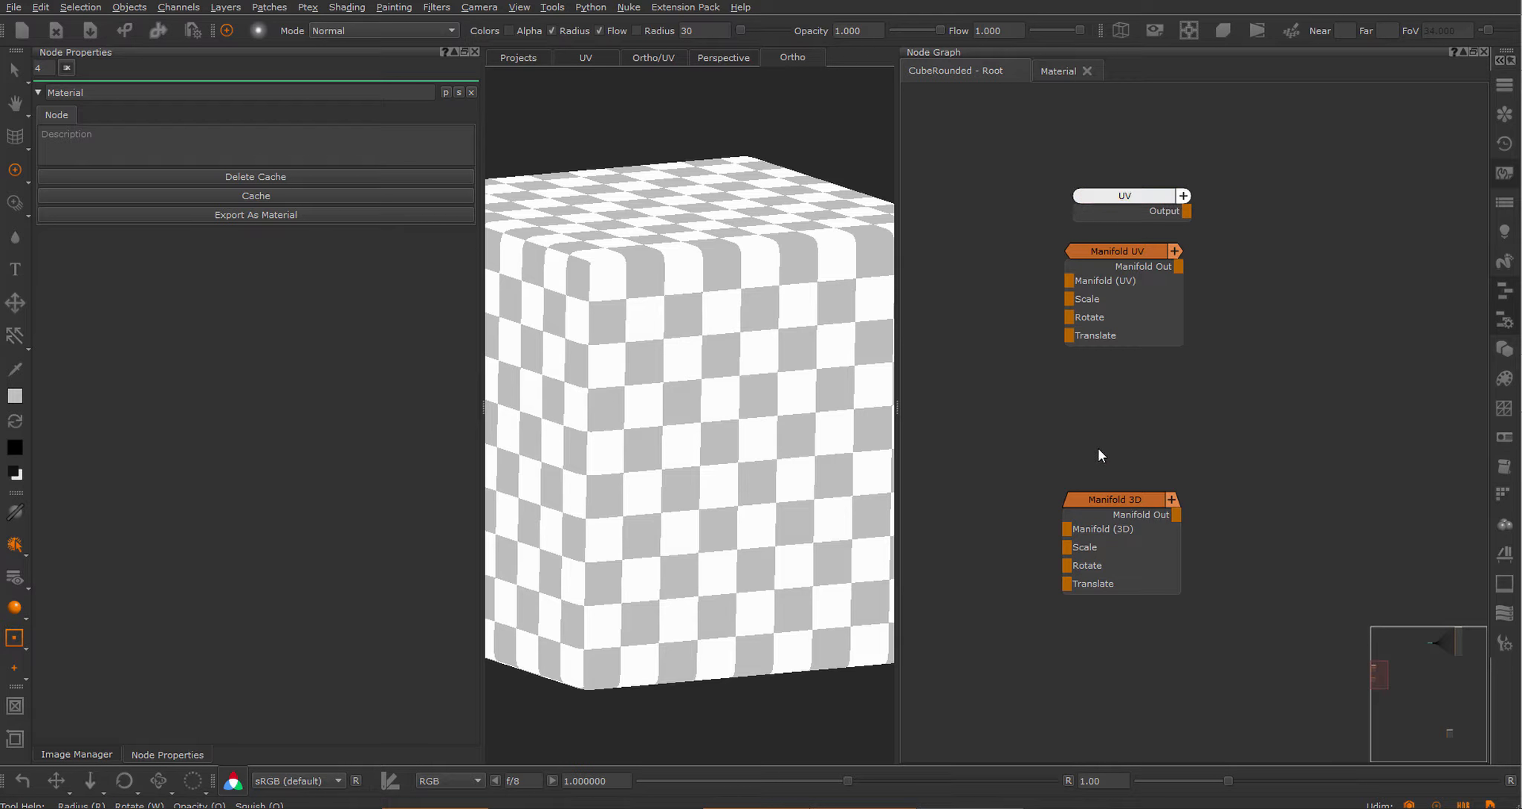
key("Tab")
type("pos")
key("Return")
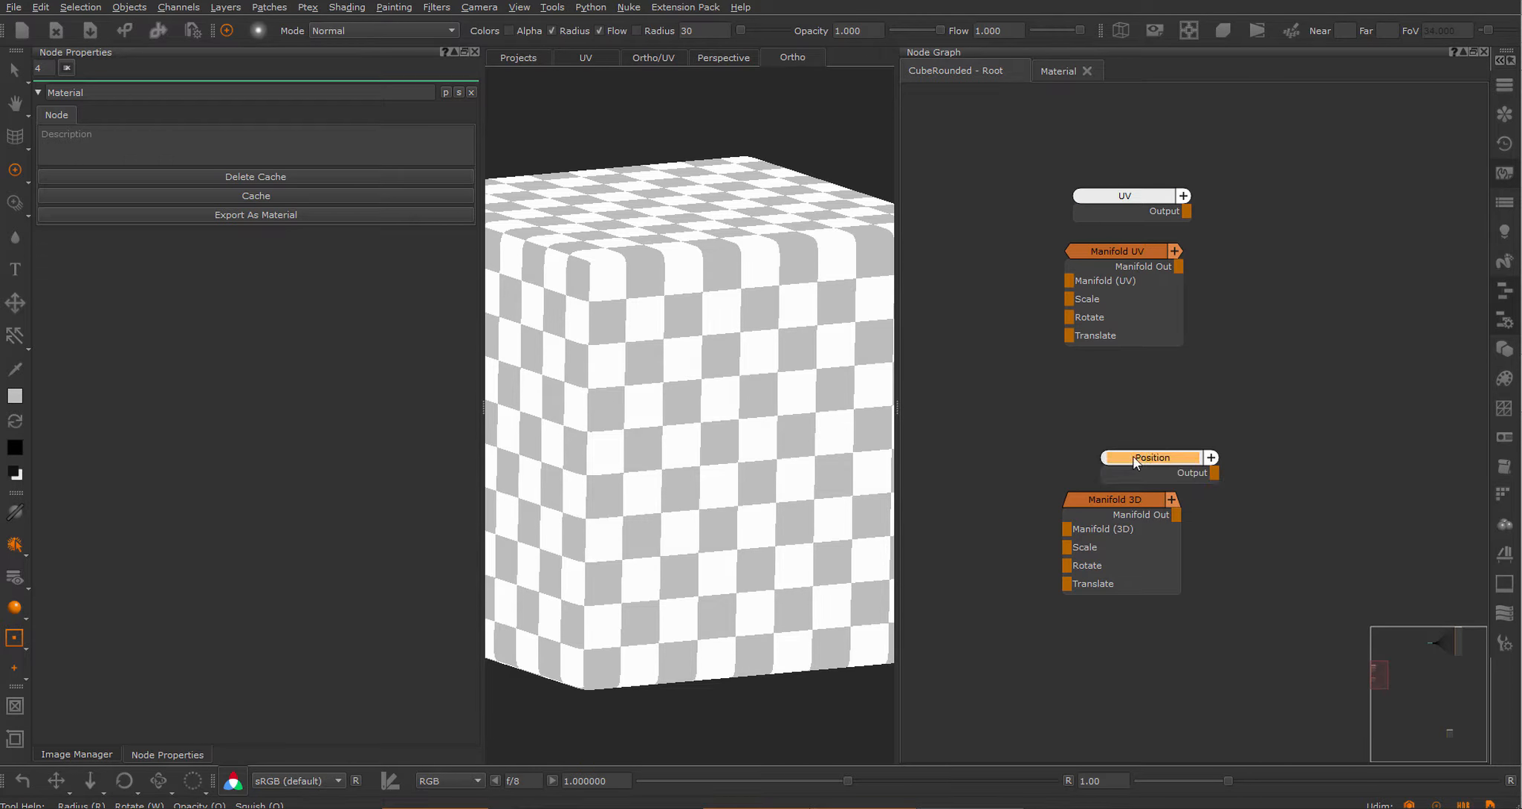
left_click_drag(1134, 458, 1096, 457)
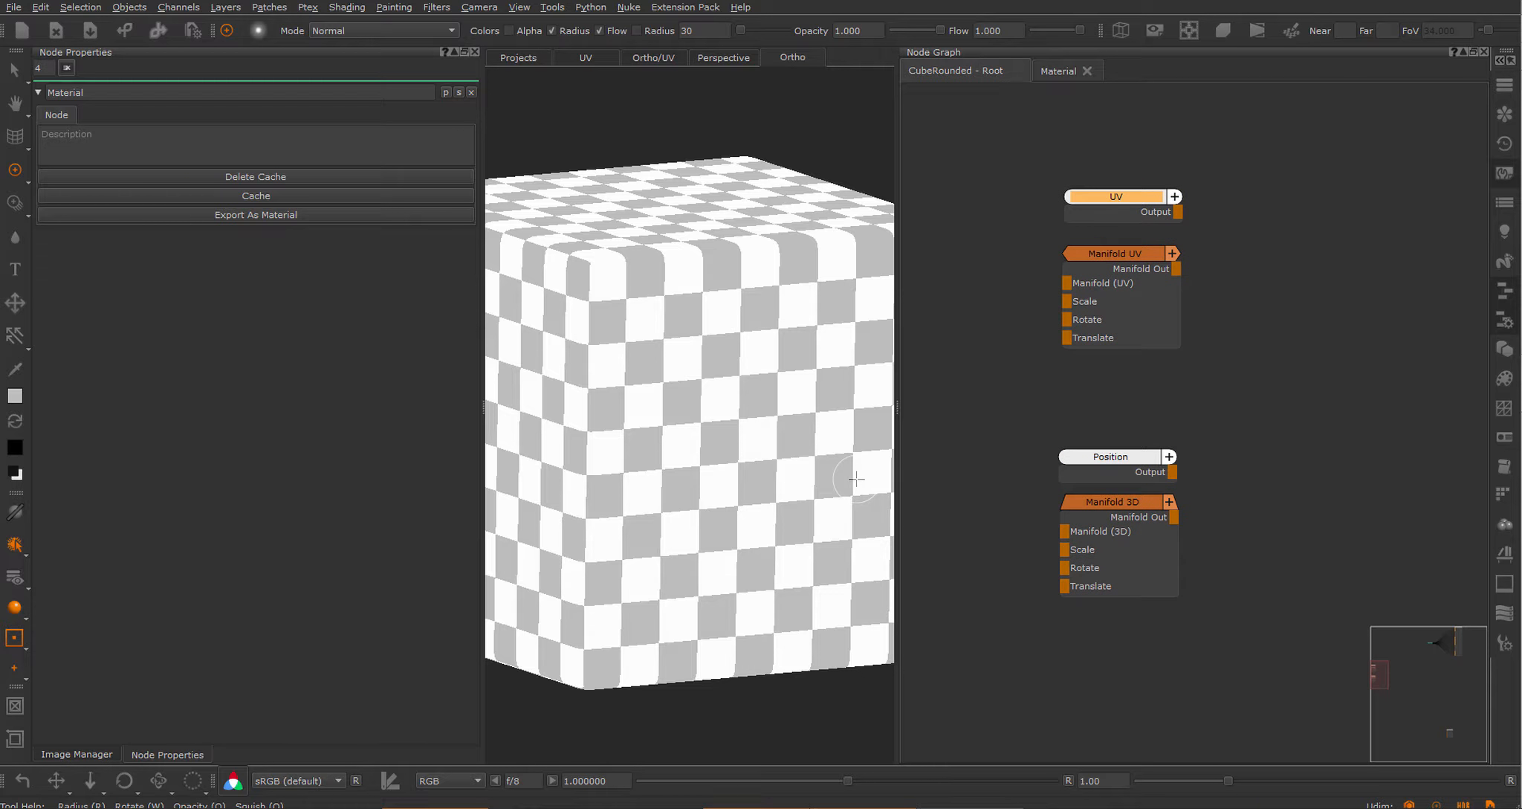
left_click_drag(1116, 468, 1115, 460)
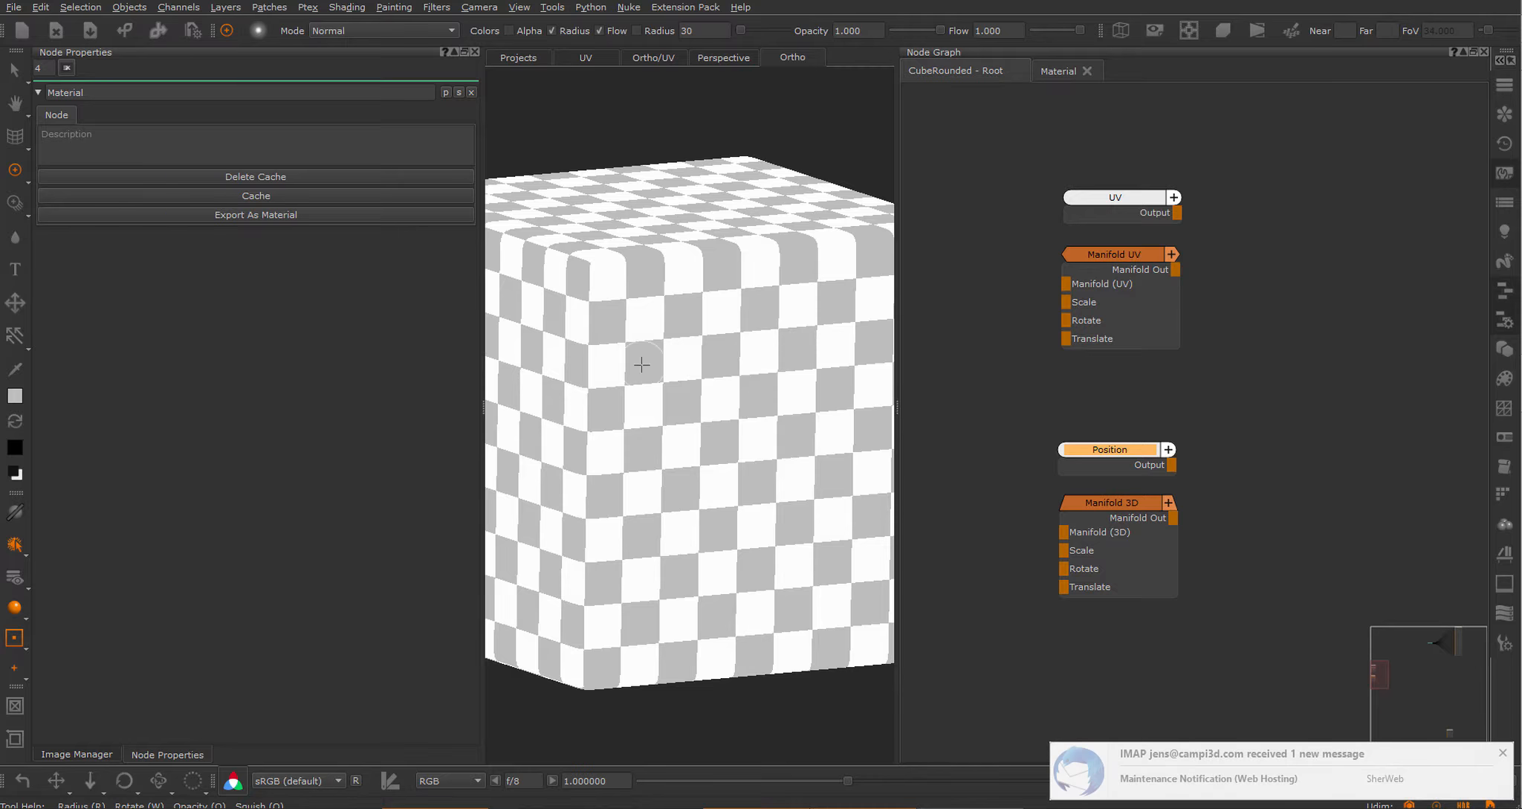
Dismiss the mail notification and add a Tiled node to the right of the UV and Manifold UV nodes.
left_click(1505, 752)
middle_click_drag(1278, 427, 1188, 423)
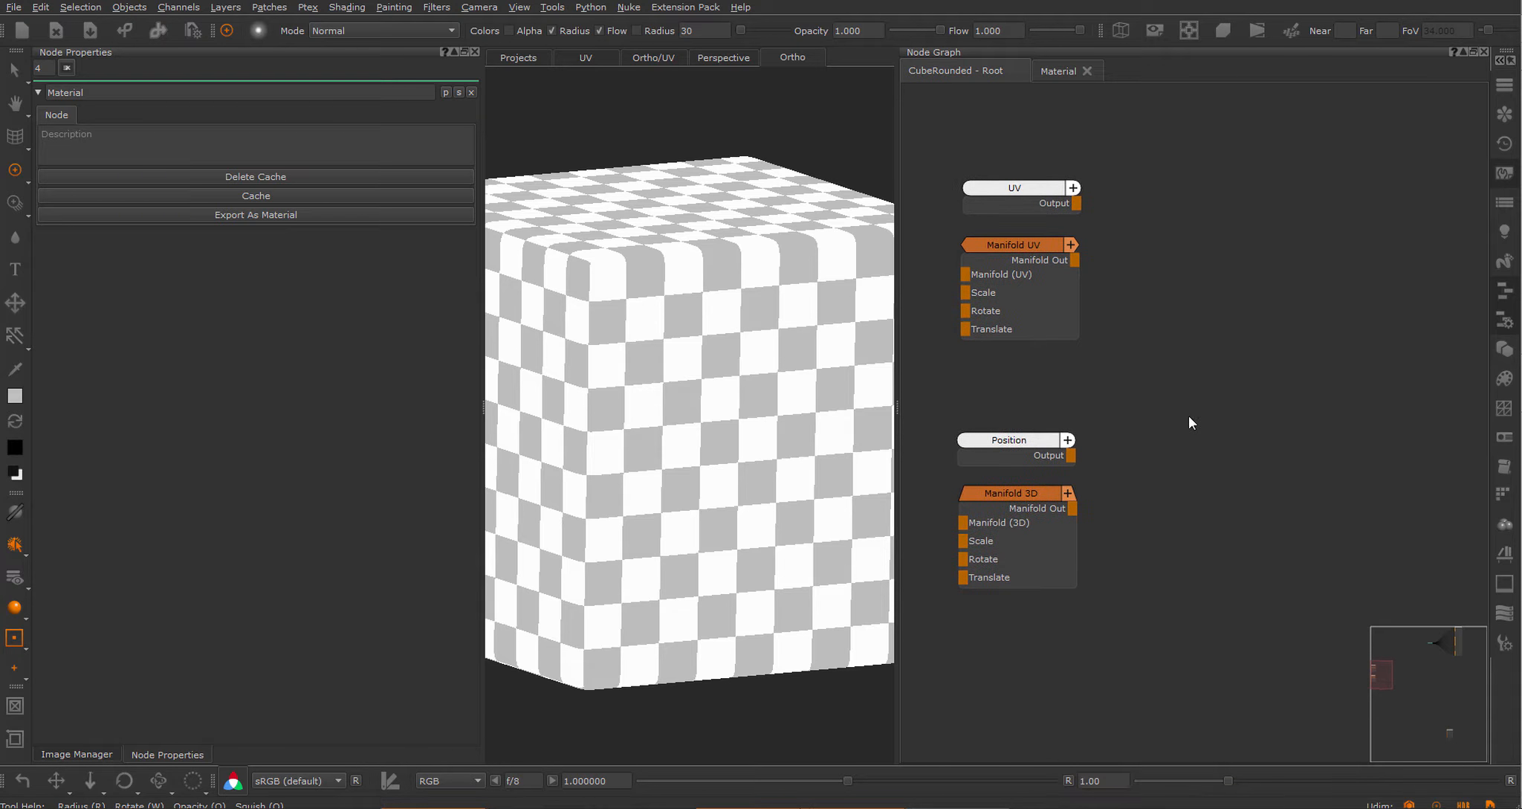
key("Tab")
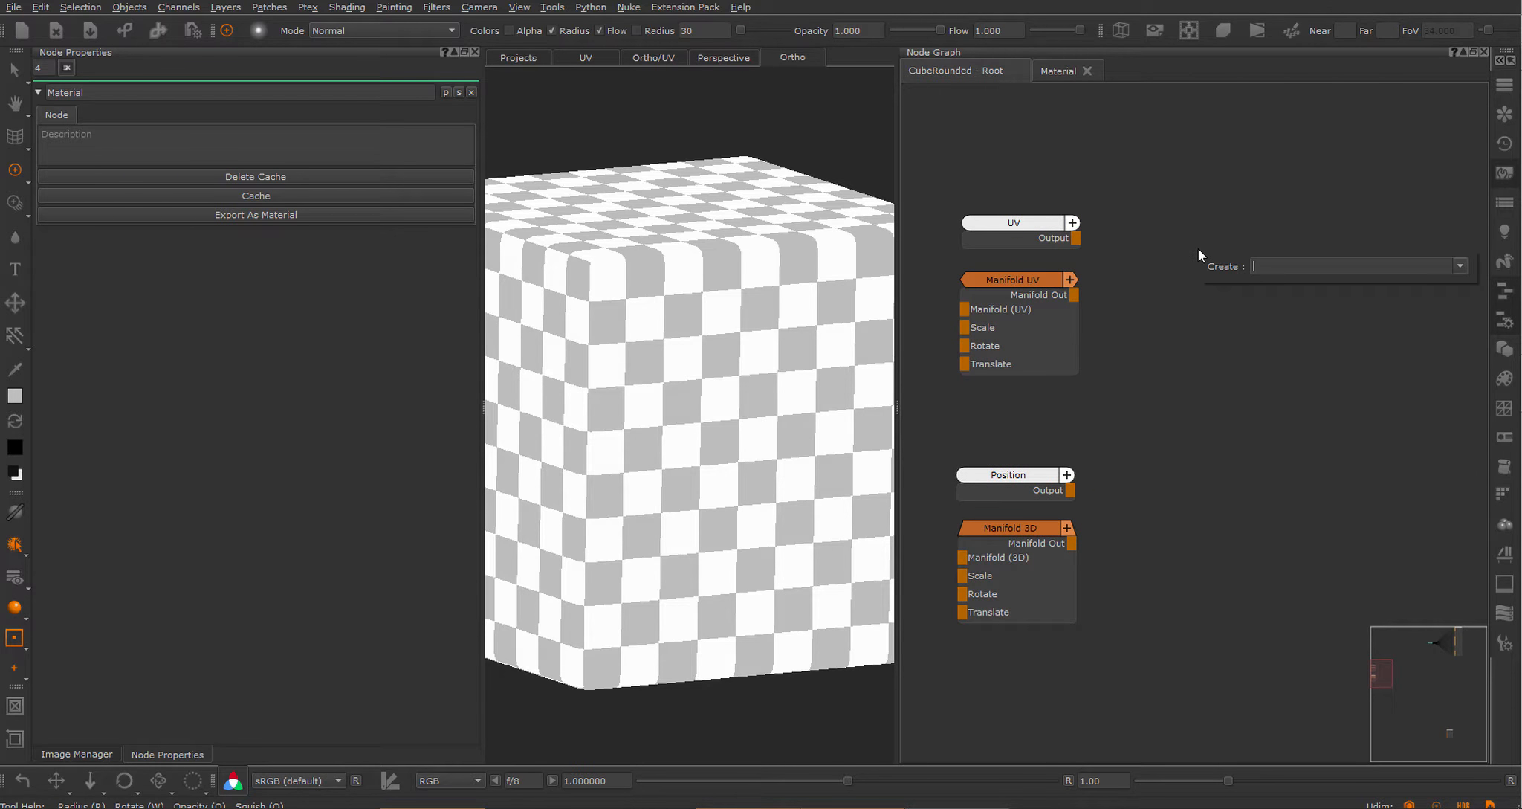
type("tile")
key("Return")
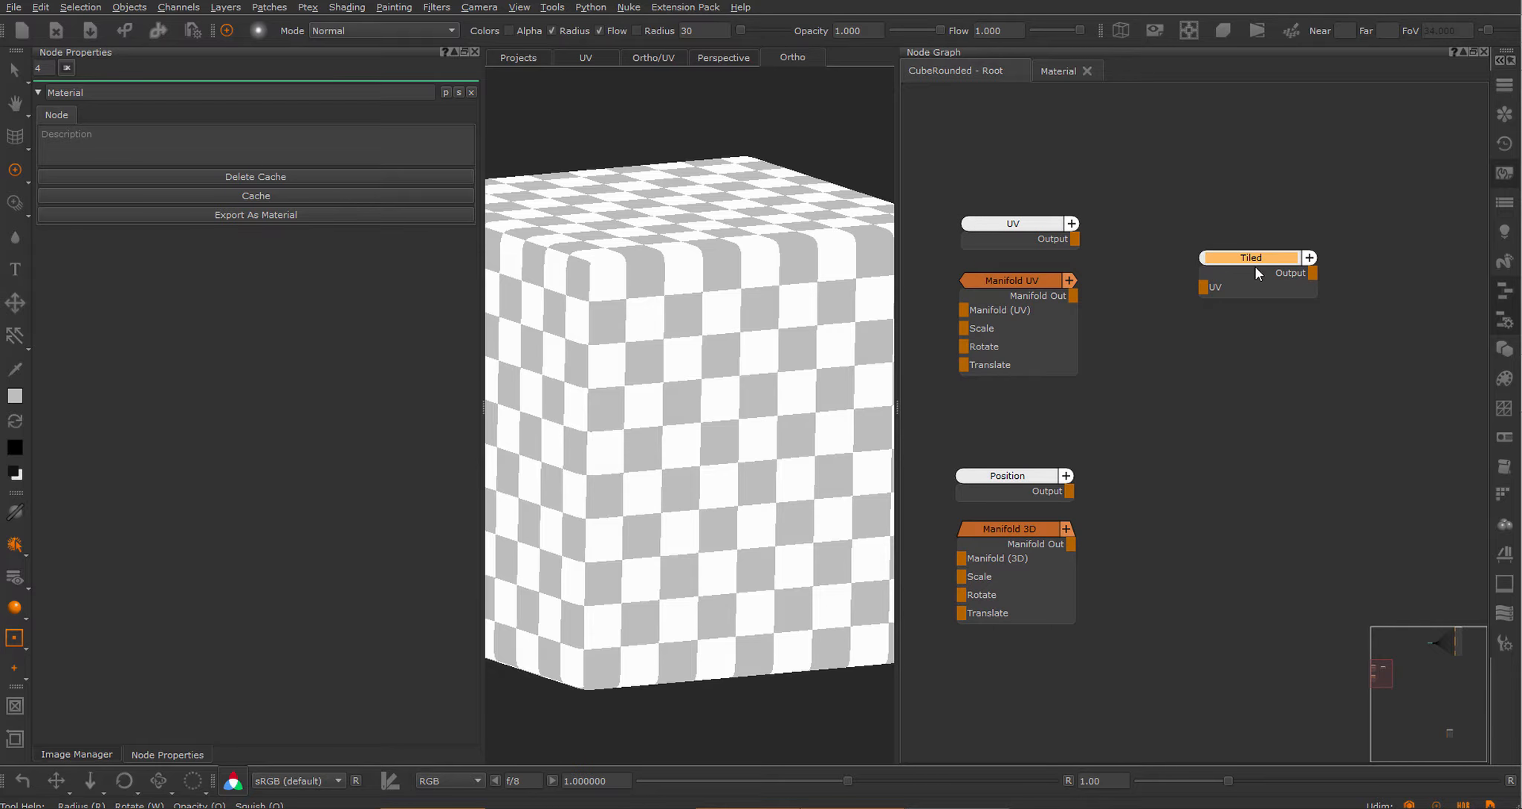
Add a Cloud node to the right of the Position and Manifold 3D nodes.
left_click(1246, 473)
key("Tab")
type("cloud")
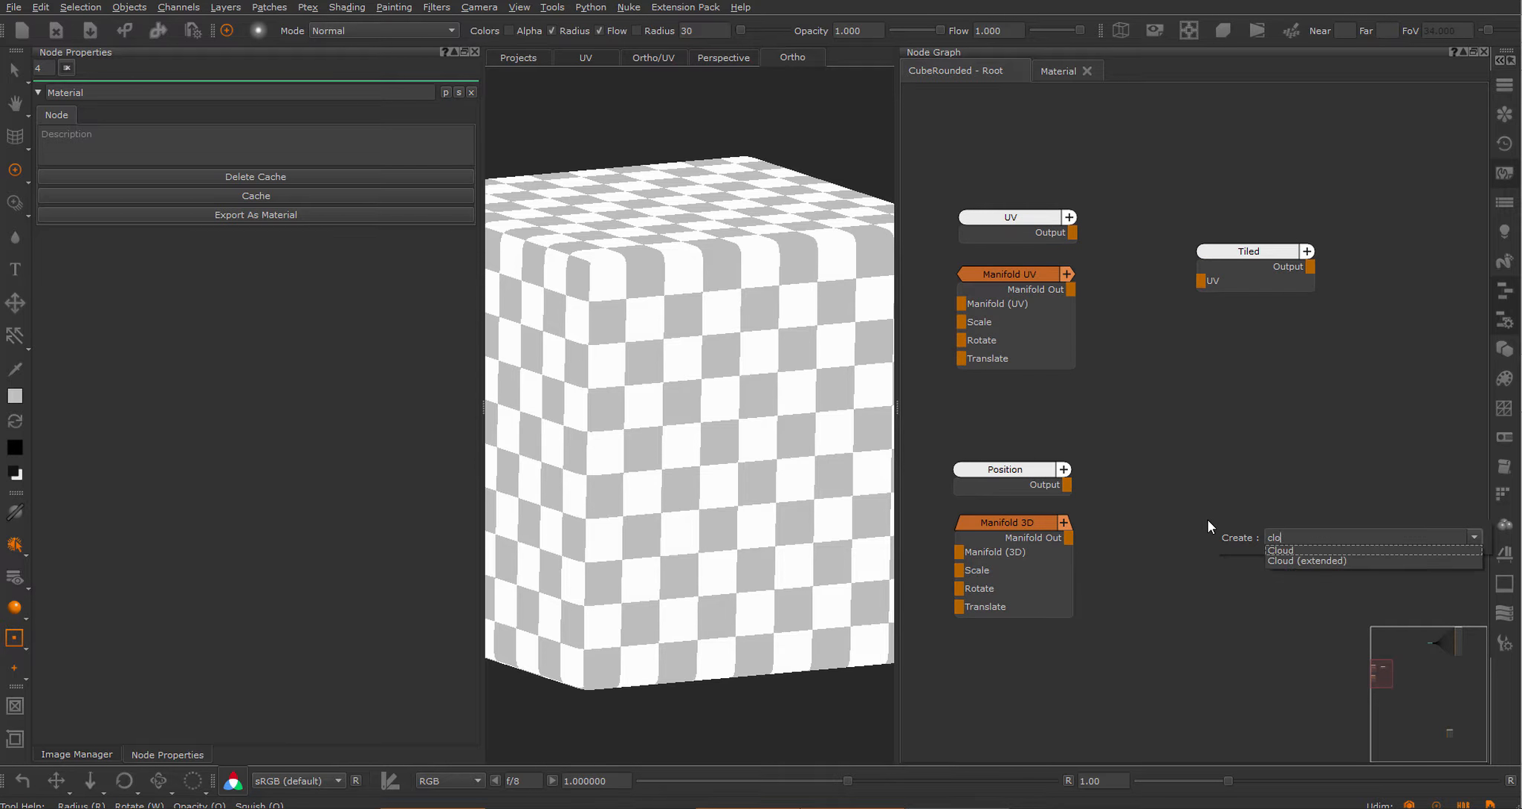
key("Return")
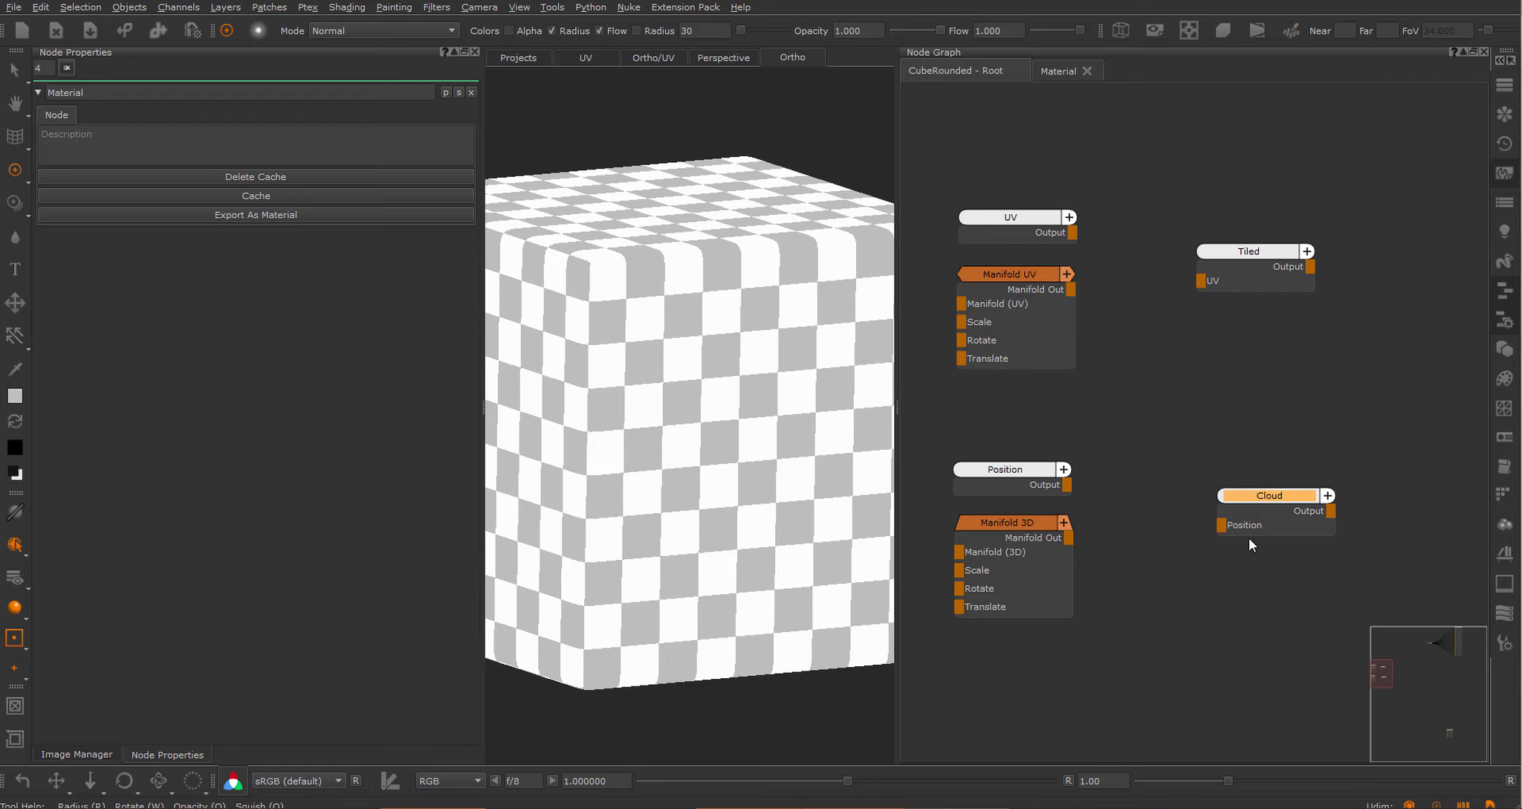
left_click(1259, 462)
left_click_drag(1255, 510, 1254, 495)
left_click(1250, 519)
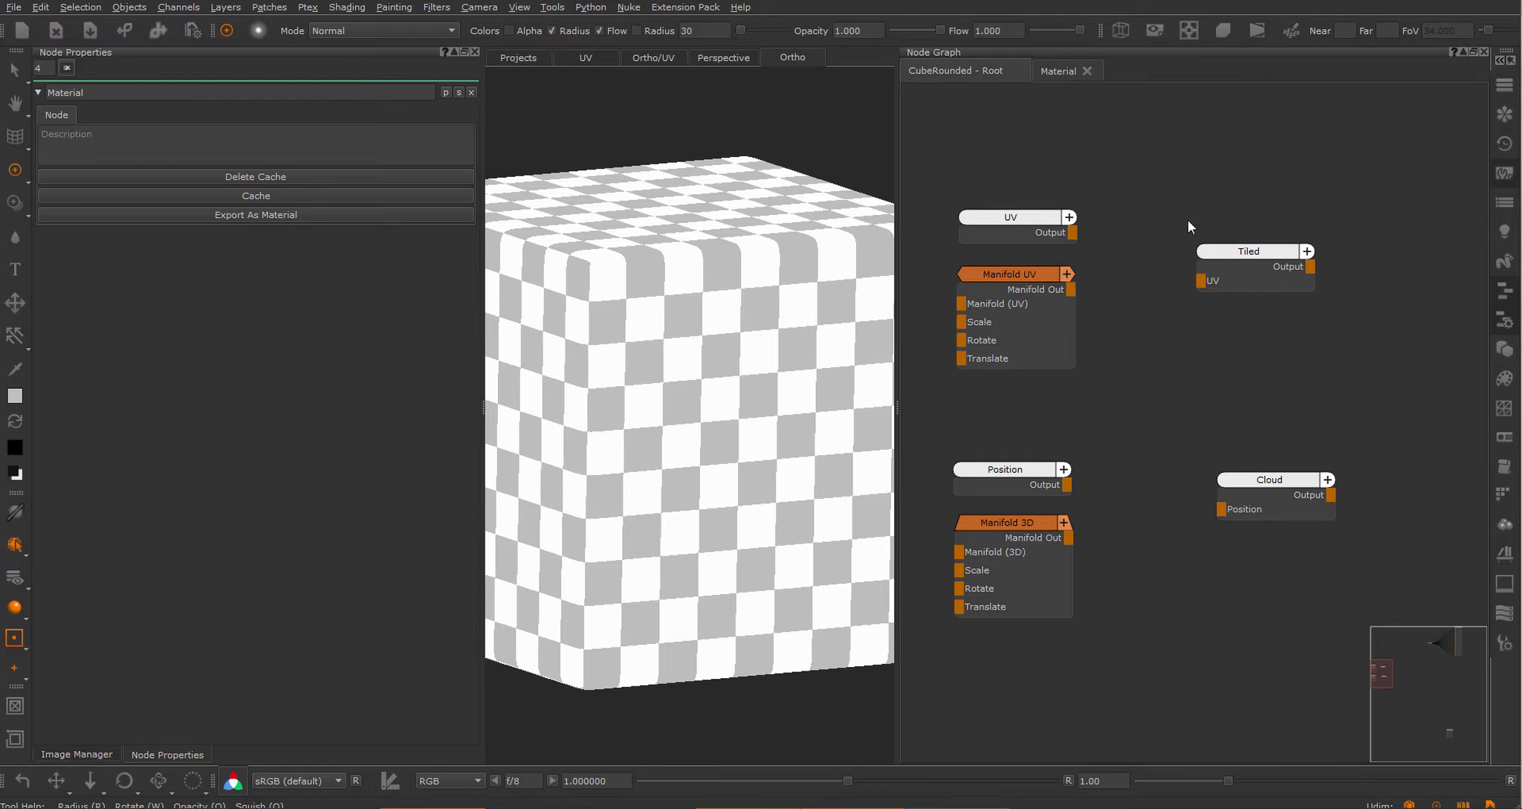
Assign Muddy_003.jpg as the Tiled node's tile image and display the node on the cube.
double_click(1270, 257)
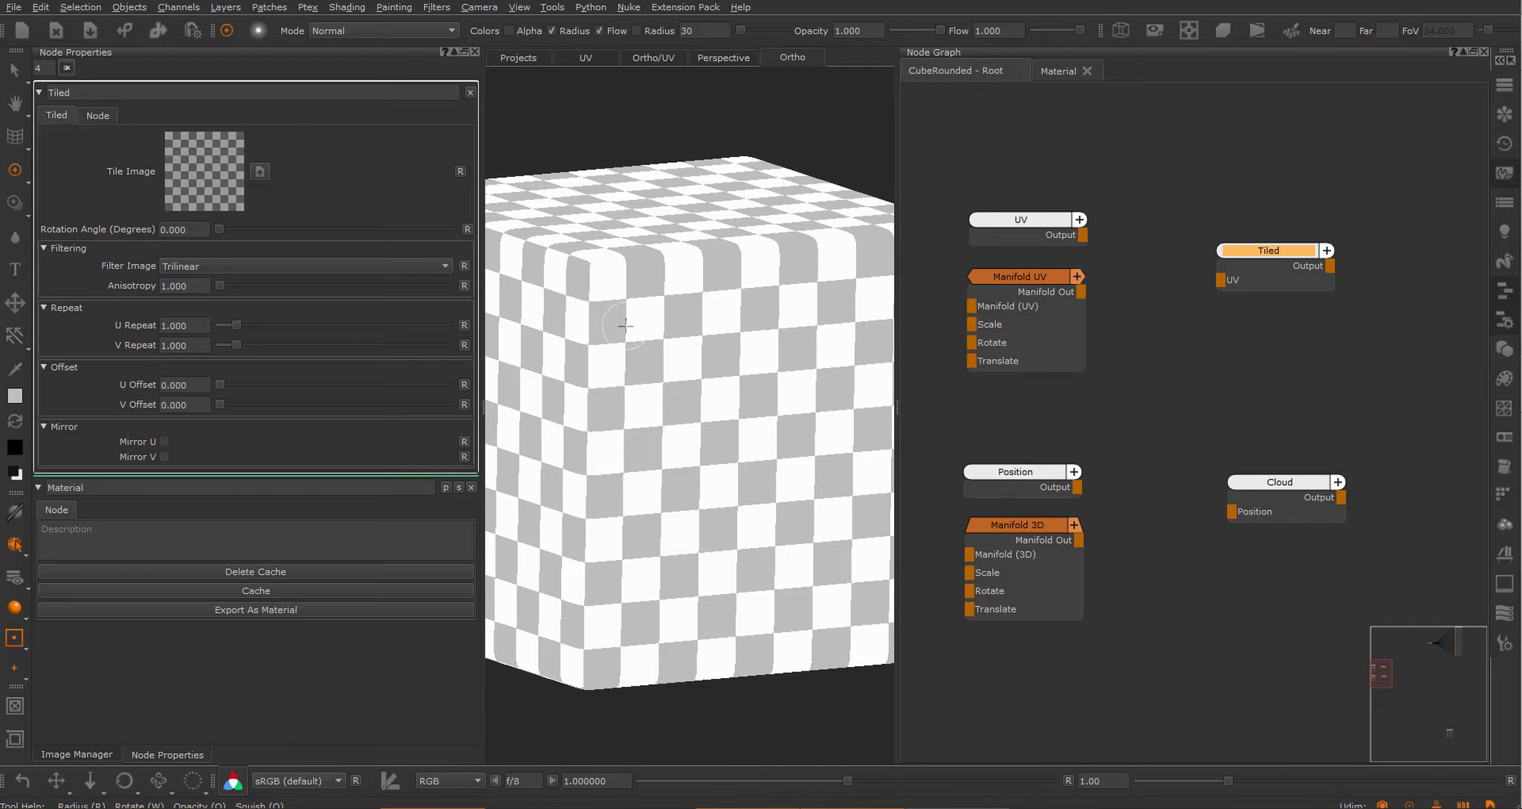
key("i")
left_click_drag(679, 442, 222, 173)
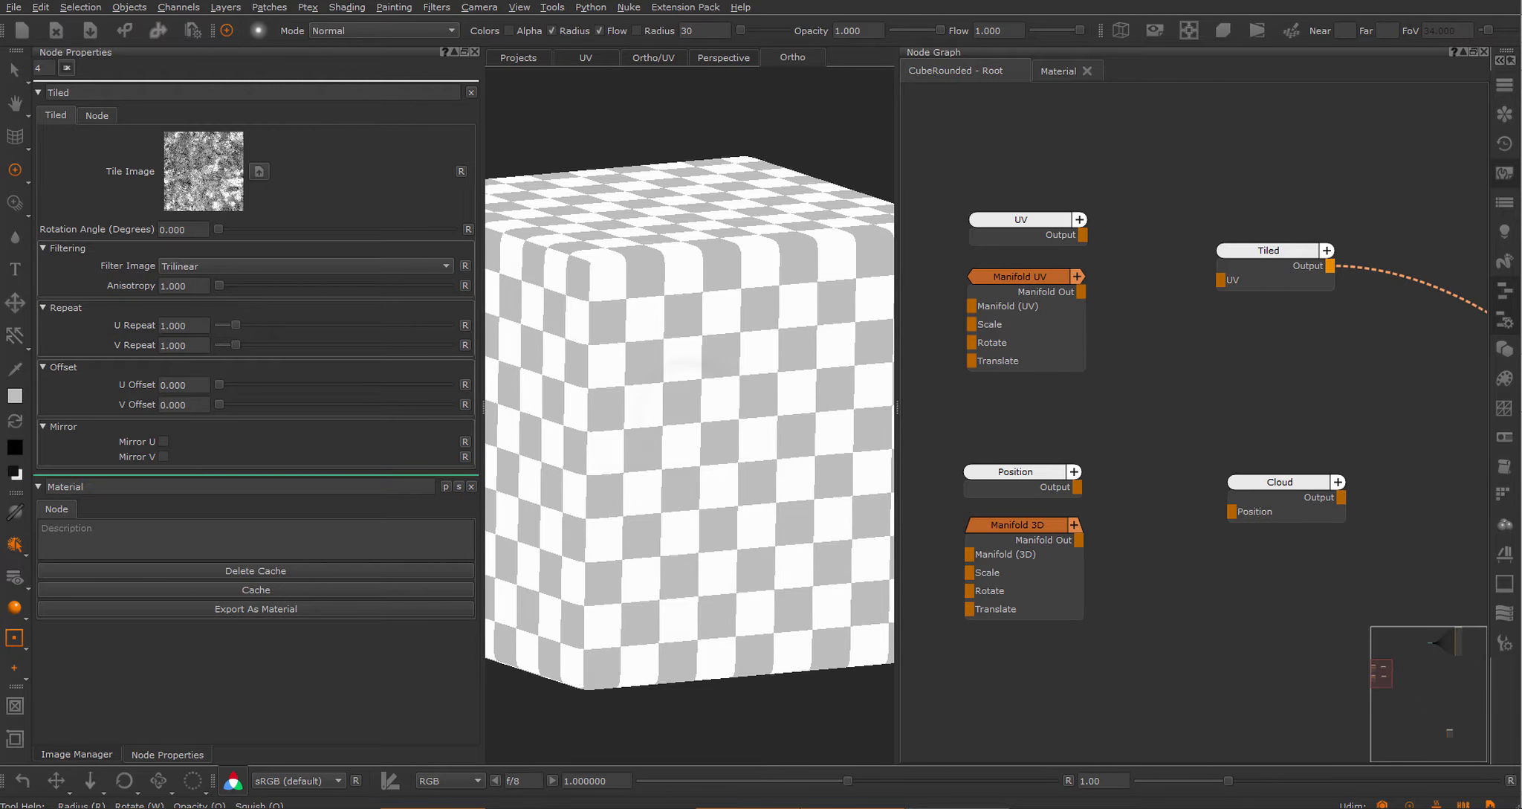
left_click(1250, 258)
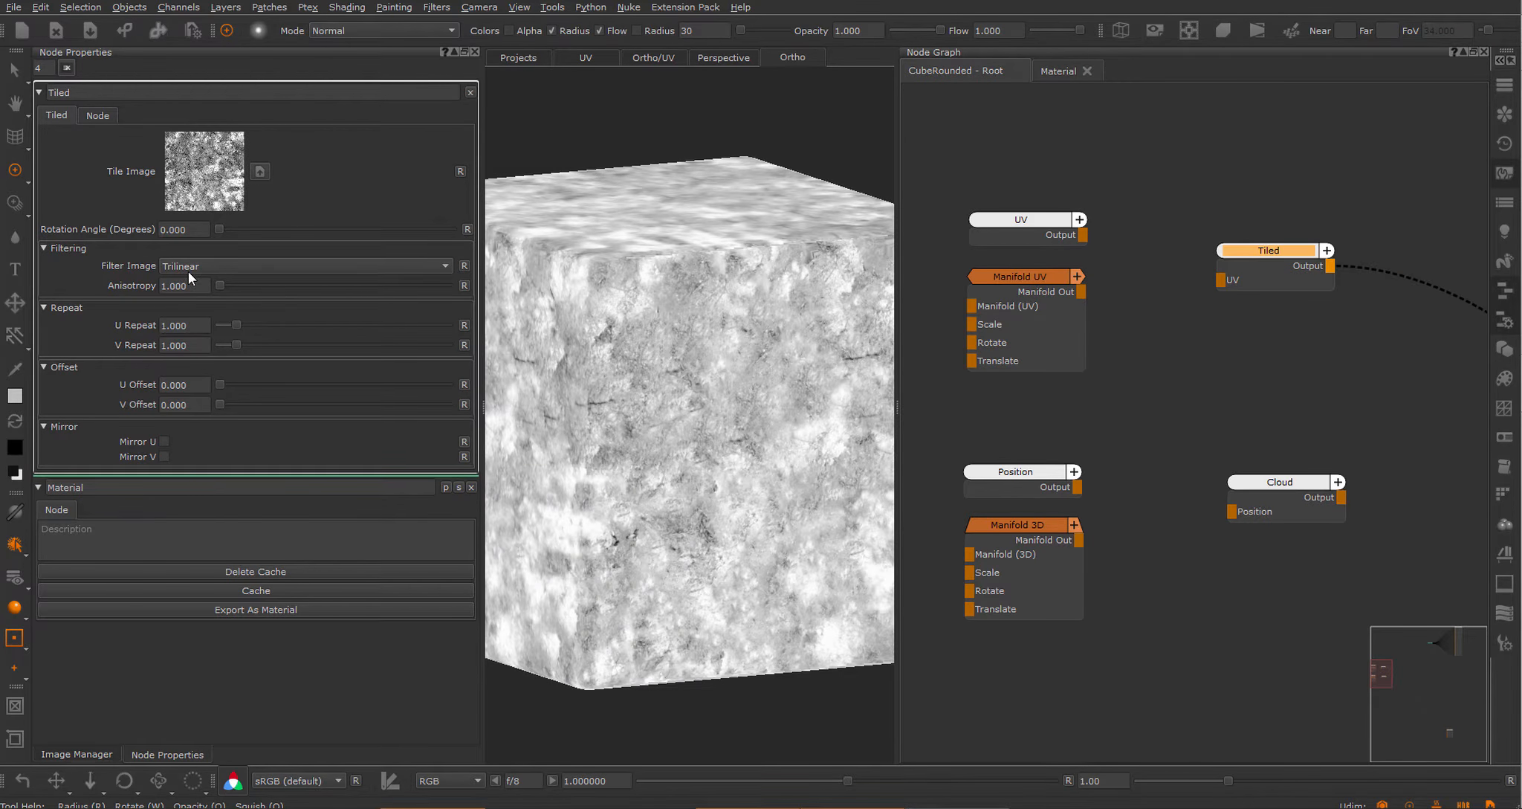
Try a U Repeat of 2.217 on the Tiled node and reset it to its default.
left_click_drag(236, 320, 378, 353)
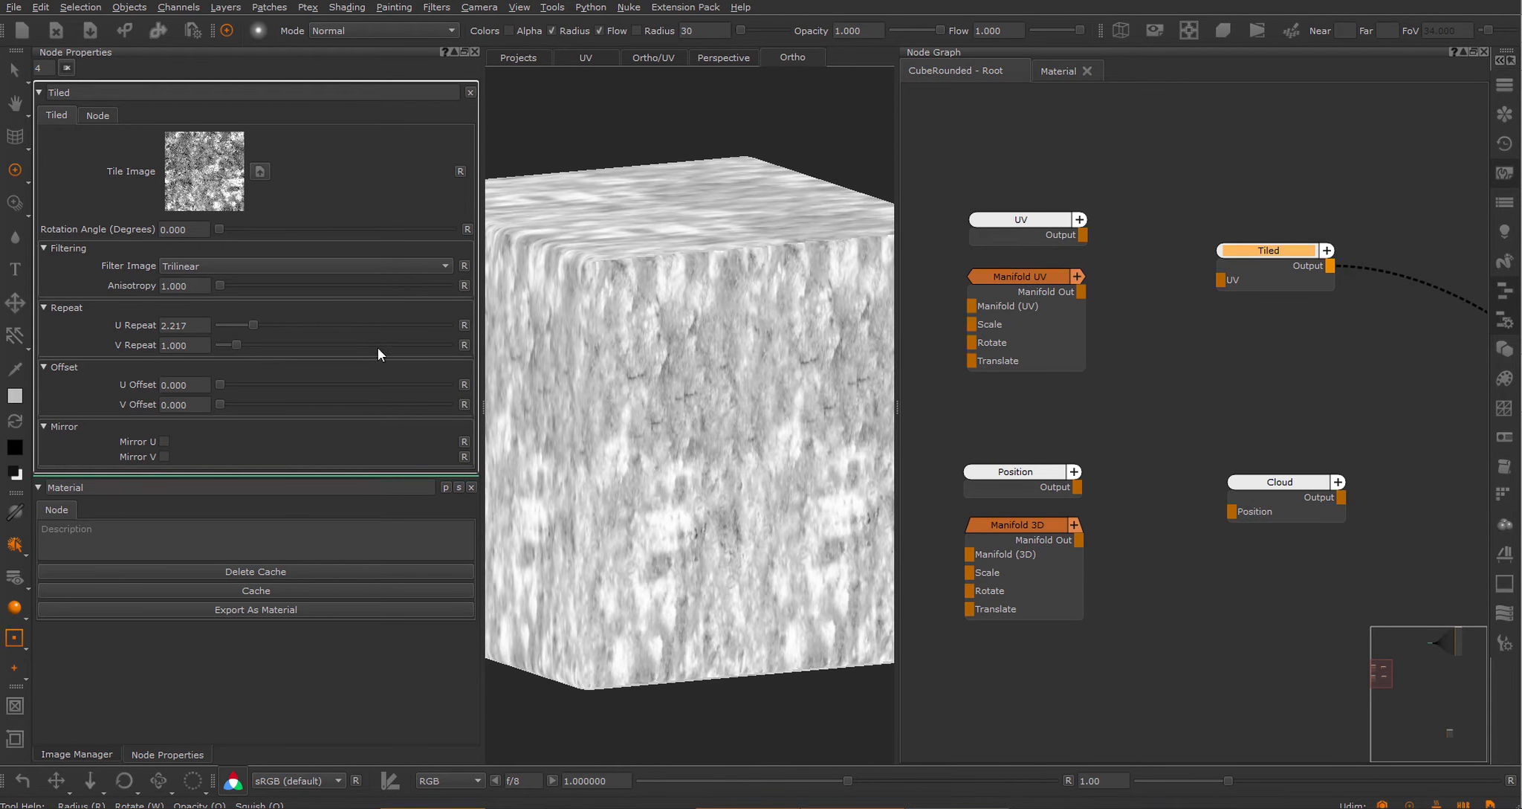
left_click(459, 325)
Try connecting the UV node's output to the Tiled node's UV input and remove the connection again.
left_click_drag(1082, 235, 1220, 280)
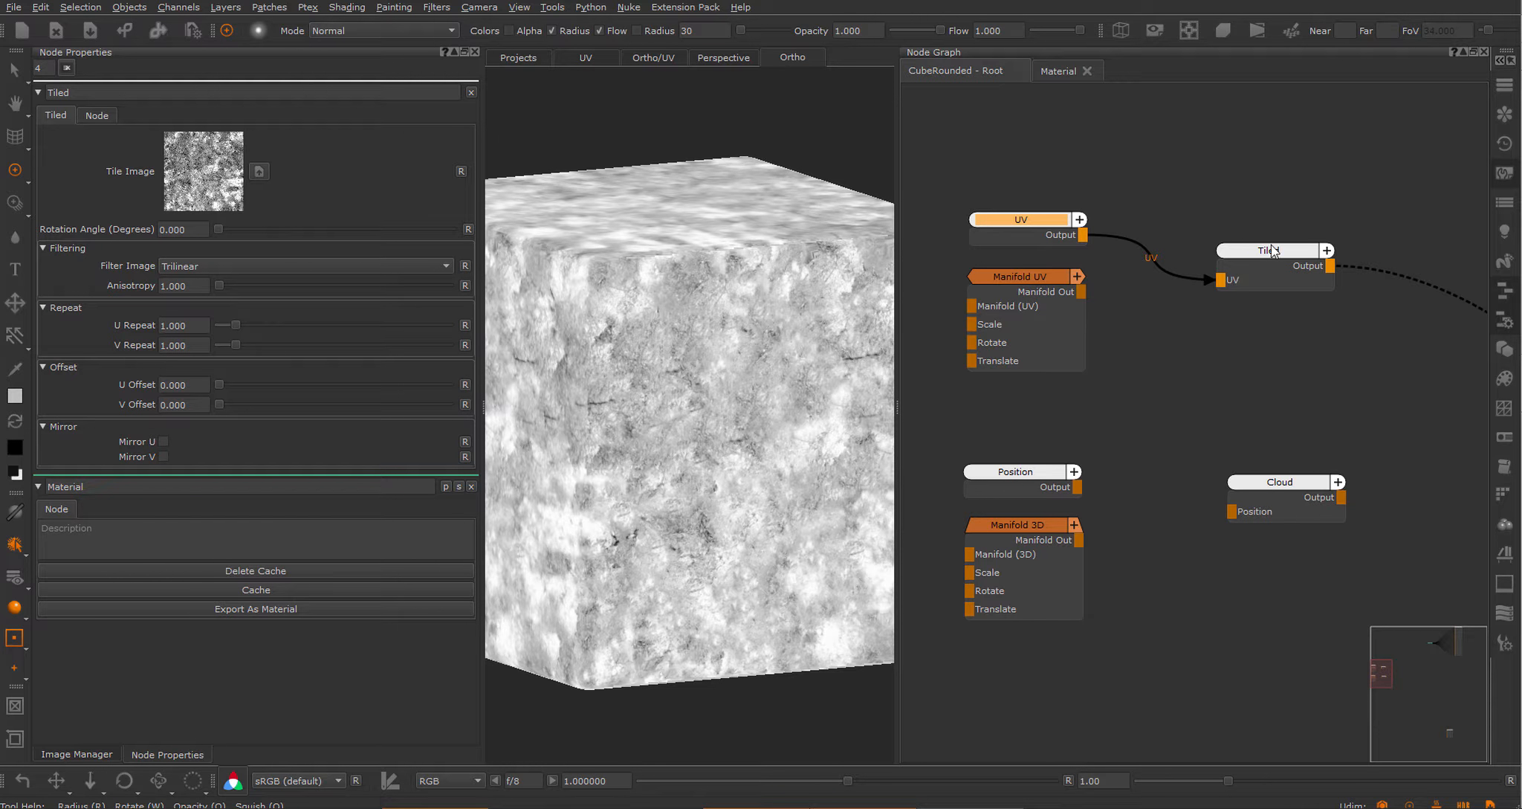
left_click_drag(1231, 281, 1211, 284)
mouse_move(1050, 225)
left_mouse_down()
mouse_move(1039, 205)
mouse_move(1030, 217)
left_mouse_up()
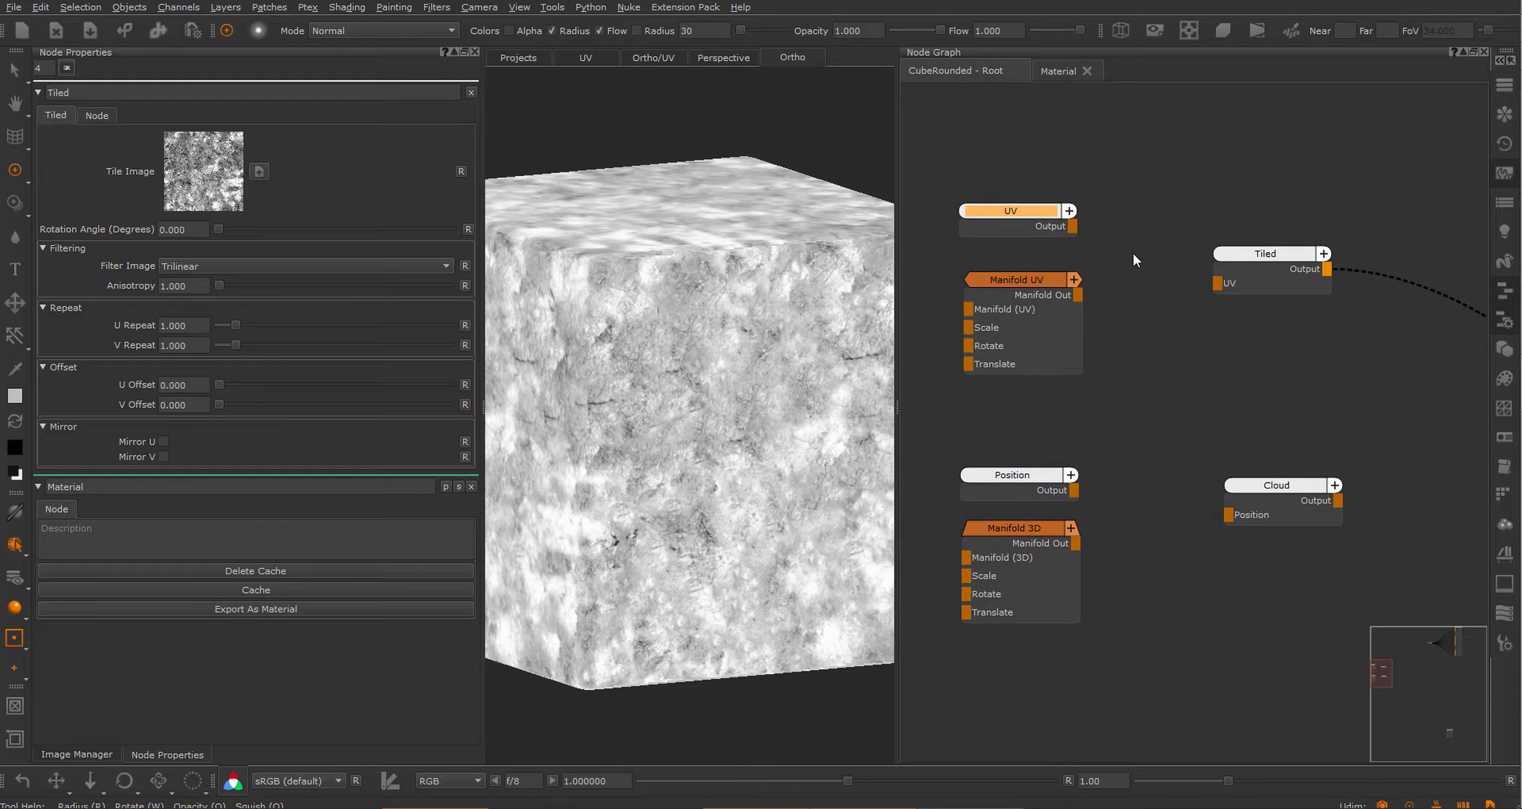
left_click(1139, 286)
Connect Manifold UV to the Tiled node's UV input and set Repeat U to 3.975, Repeat V to 4.249 and Translate U to 0.117.
left_click_drag(1077, 295, 1221, 284)
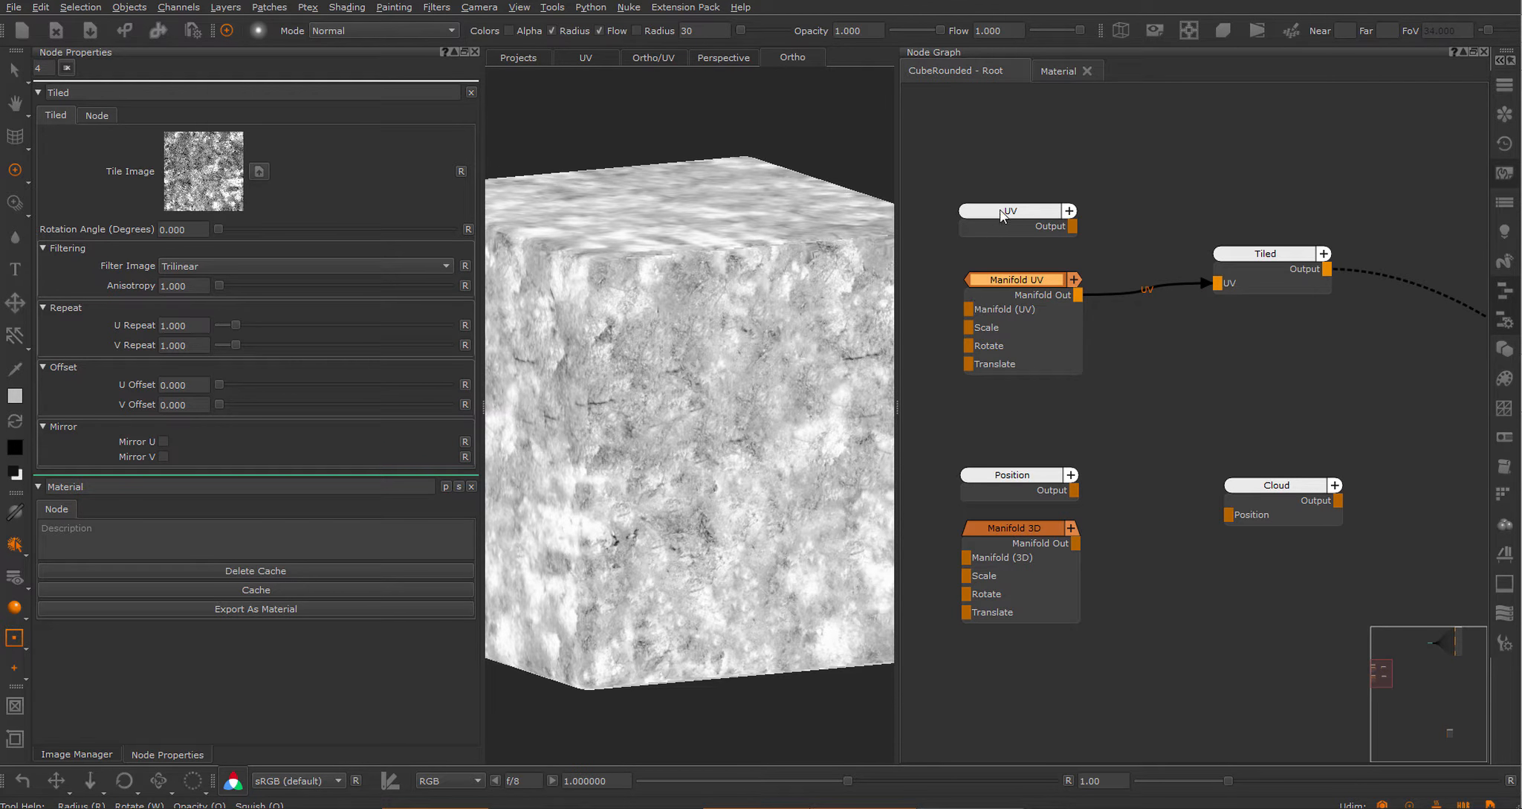
double_click(994, 285)
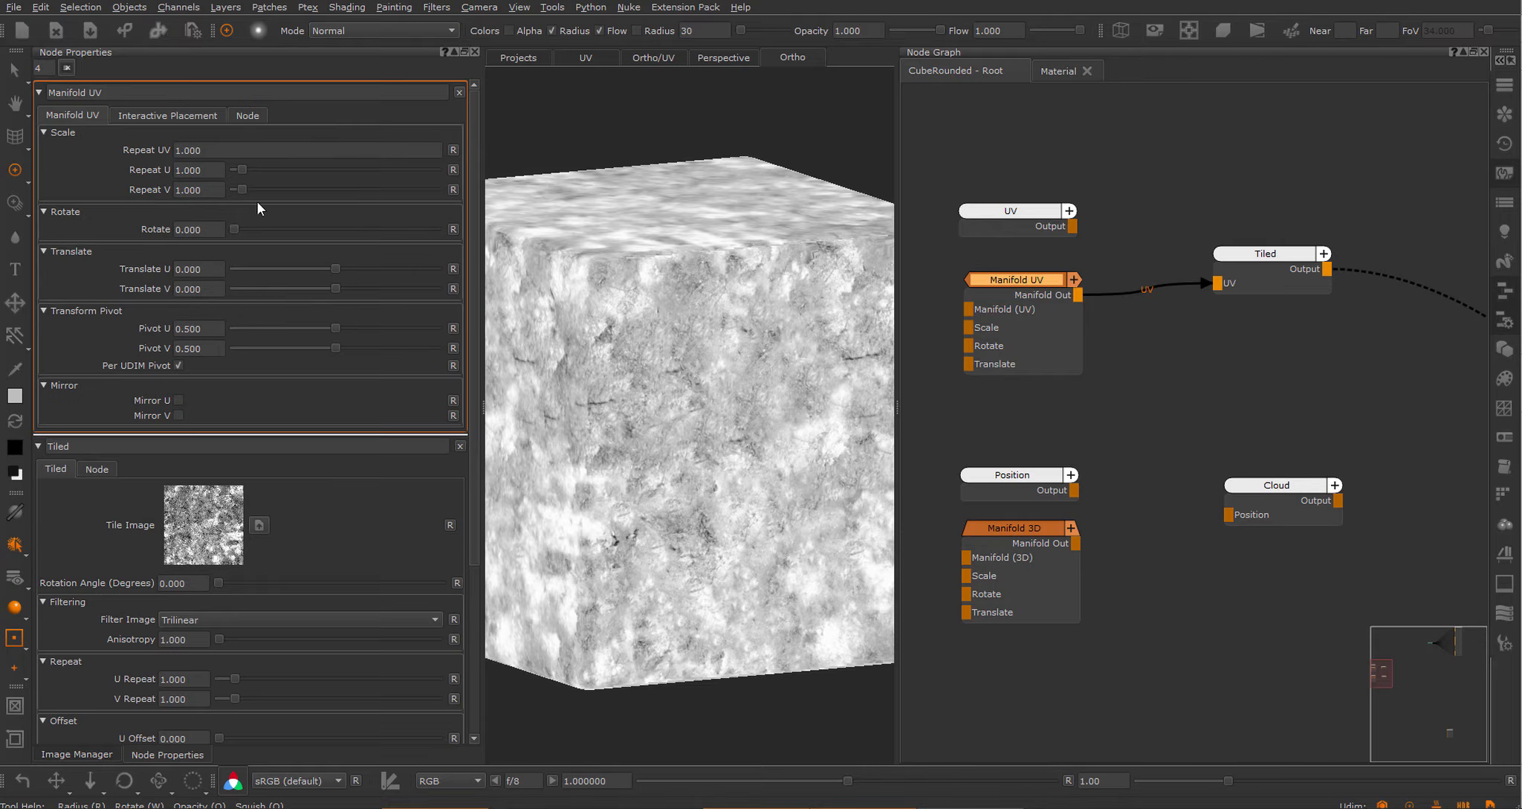
mouse_move(243, 169)
left_mouse_down()
mouse_move(269, 168)
mouse_move(263, 193)
left_mouse_up()
mouse_move(343, 271)
left_mouse_down()
mouse_move(370, 276)
mouse_move(348, 271)
left_mouse_up()
Duplicate the Tiled node together with its Manifold UV connection and place the copy below the original.
middle_click_drag(1226, 362, 1165, 330)
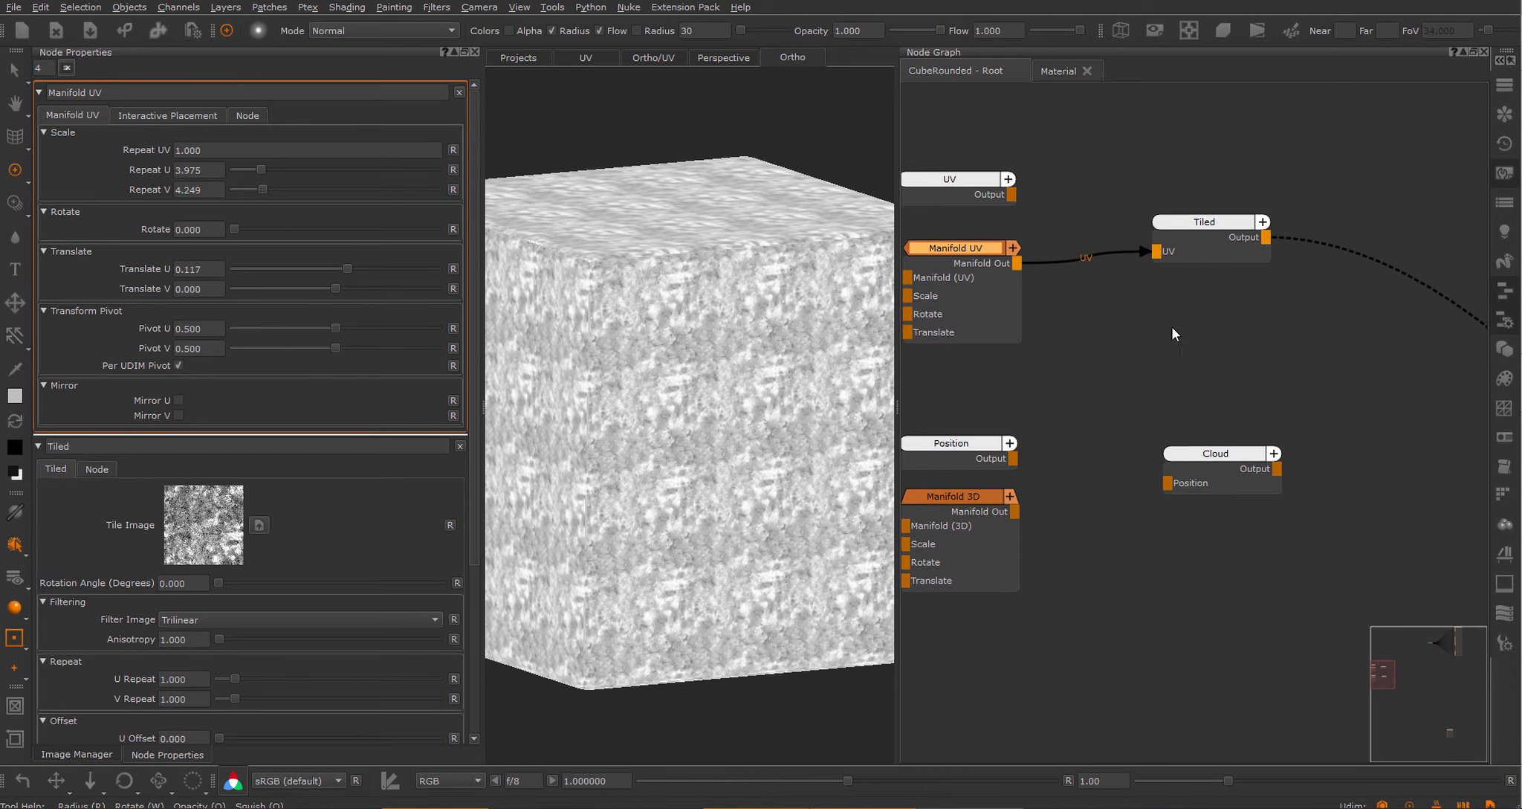
left_click_drag(1215, 229, 1213, 197)
right_click(1195, 215)
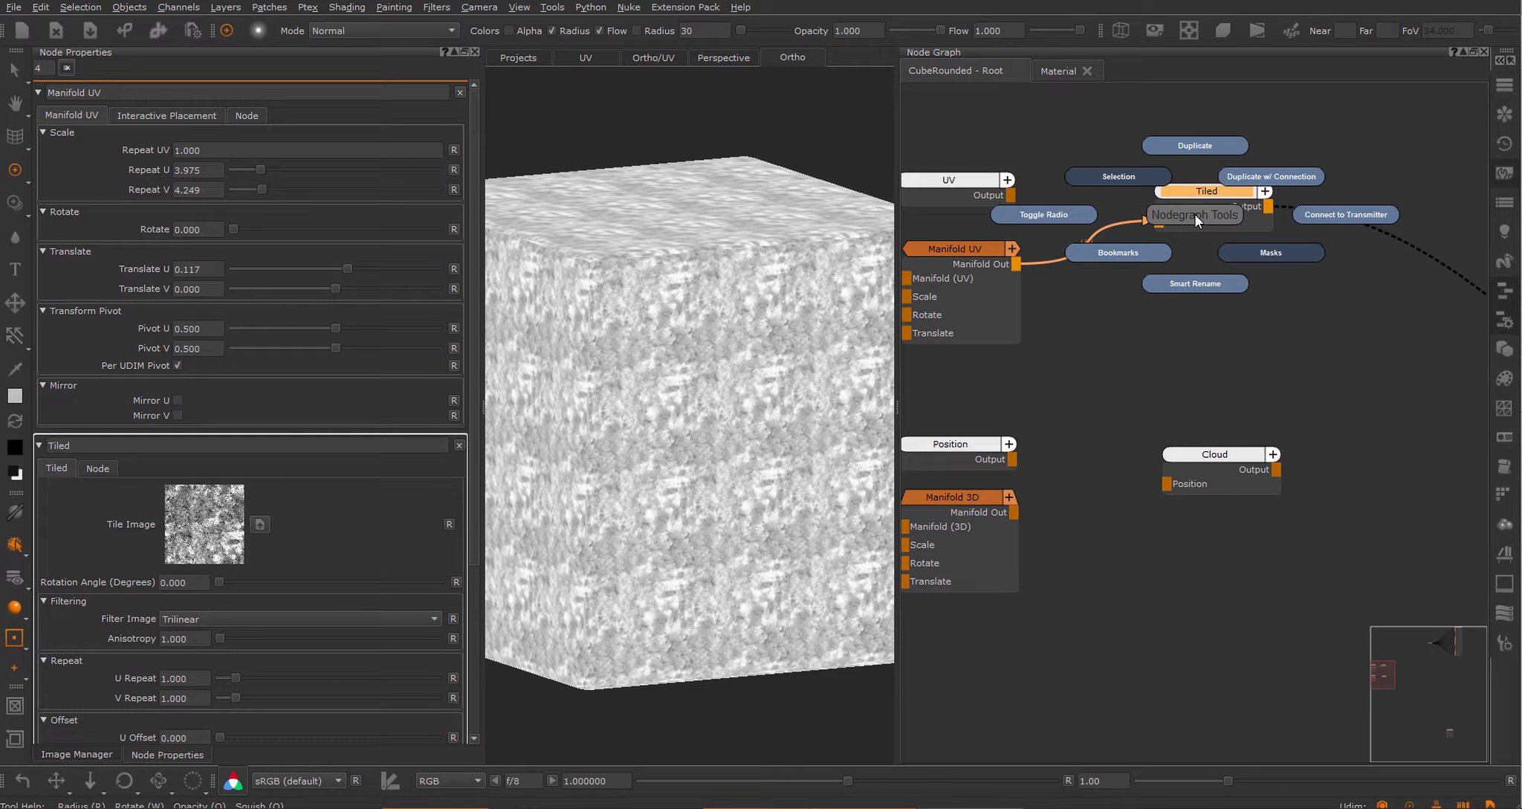
left_click(1271, 176)
left_click_drag(1239, 263, 1189, 305)
Display the duplicated Tiled node on the cube and assign the dark MetalStains texture as its tile image.
key("i")
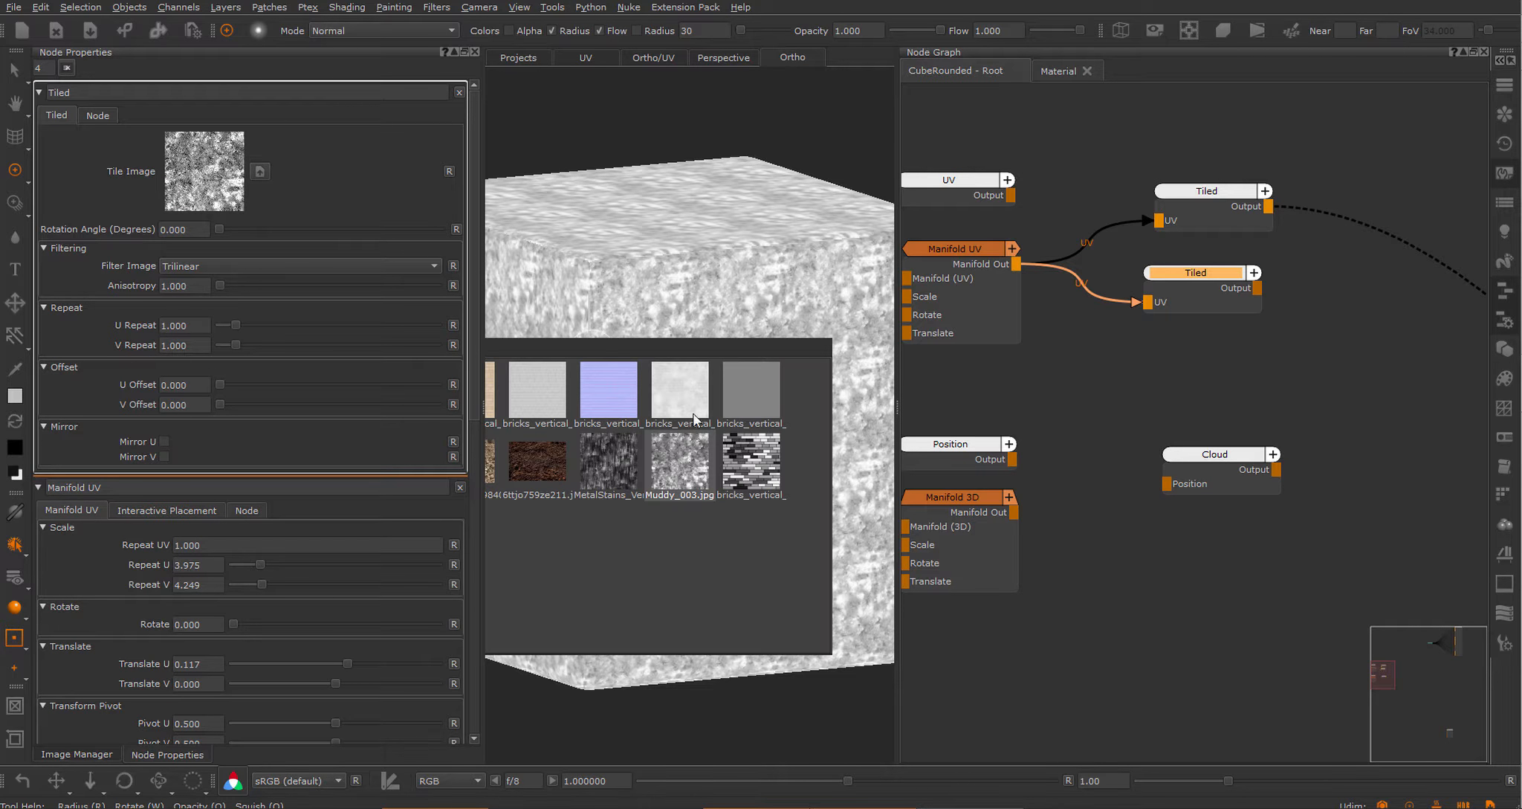
left_click_drag(684, 465, 225, 171)
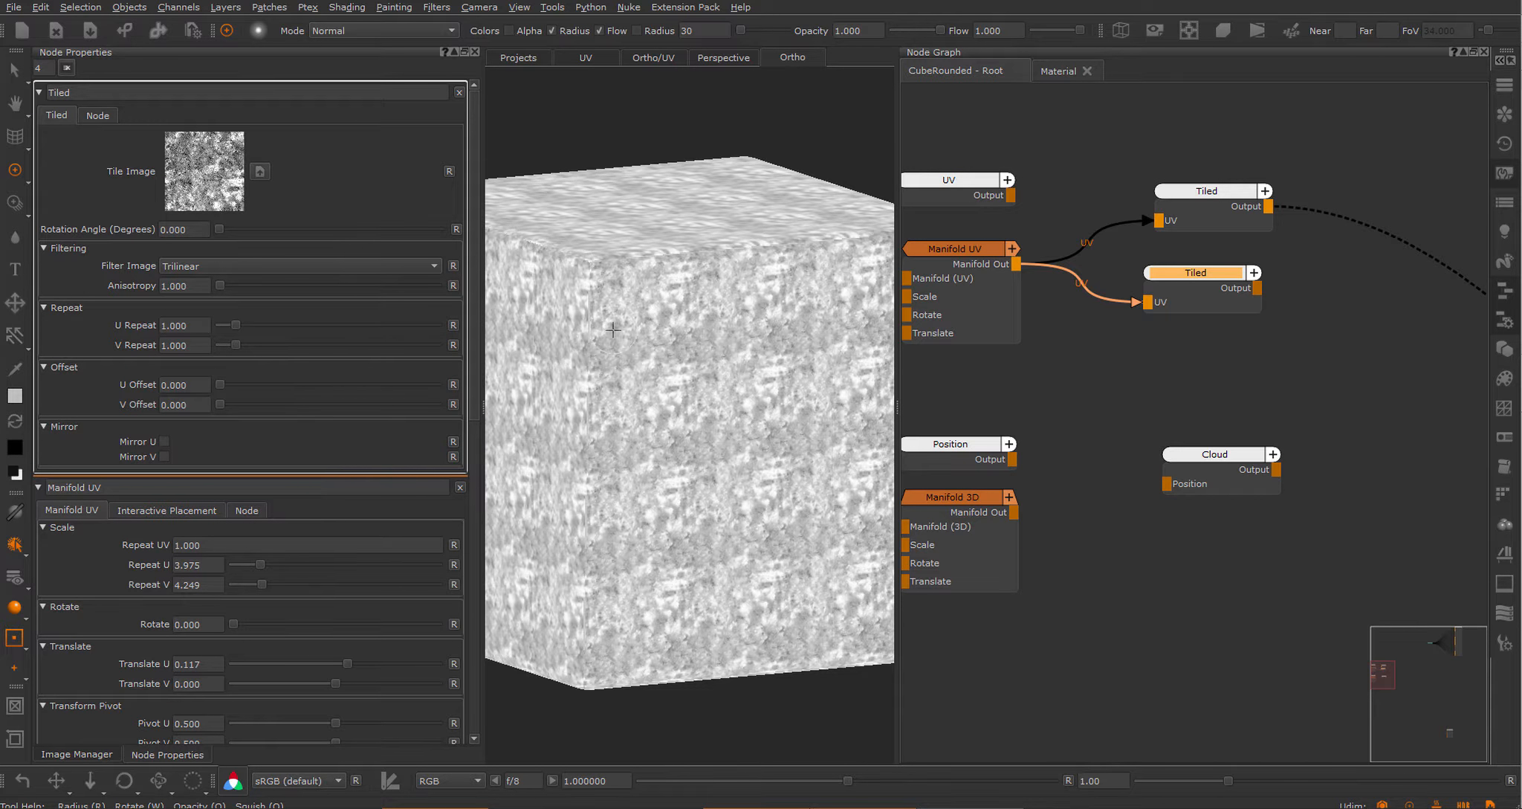
key("1")
left_click(1211, 301)
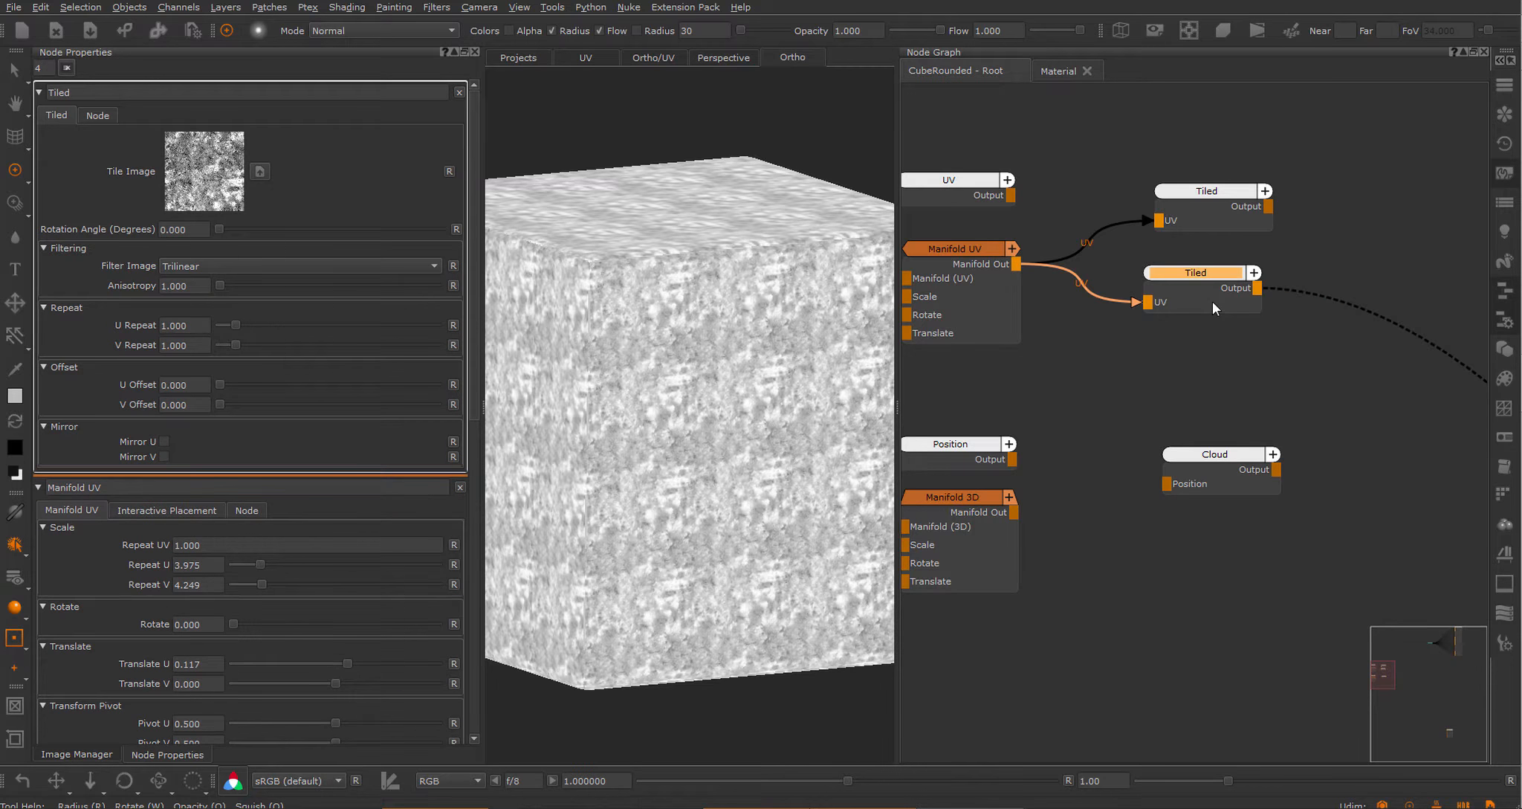
key("i")
mouse_move(691, 405)
left_mouse_down()
mouse_move(227, 190)
mouse_move(225, 174)
mouse_move(311, 174)
mouse_move(265, 176)
mouse_move(265, 190)
left_mouse_up()
Set the Manifold UV node's Repeat U to 4.955 and Repeat V to 4.387.
left_click(965, 249)
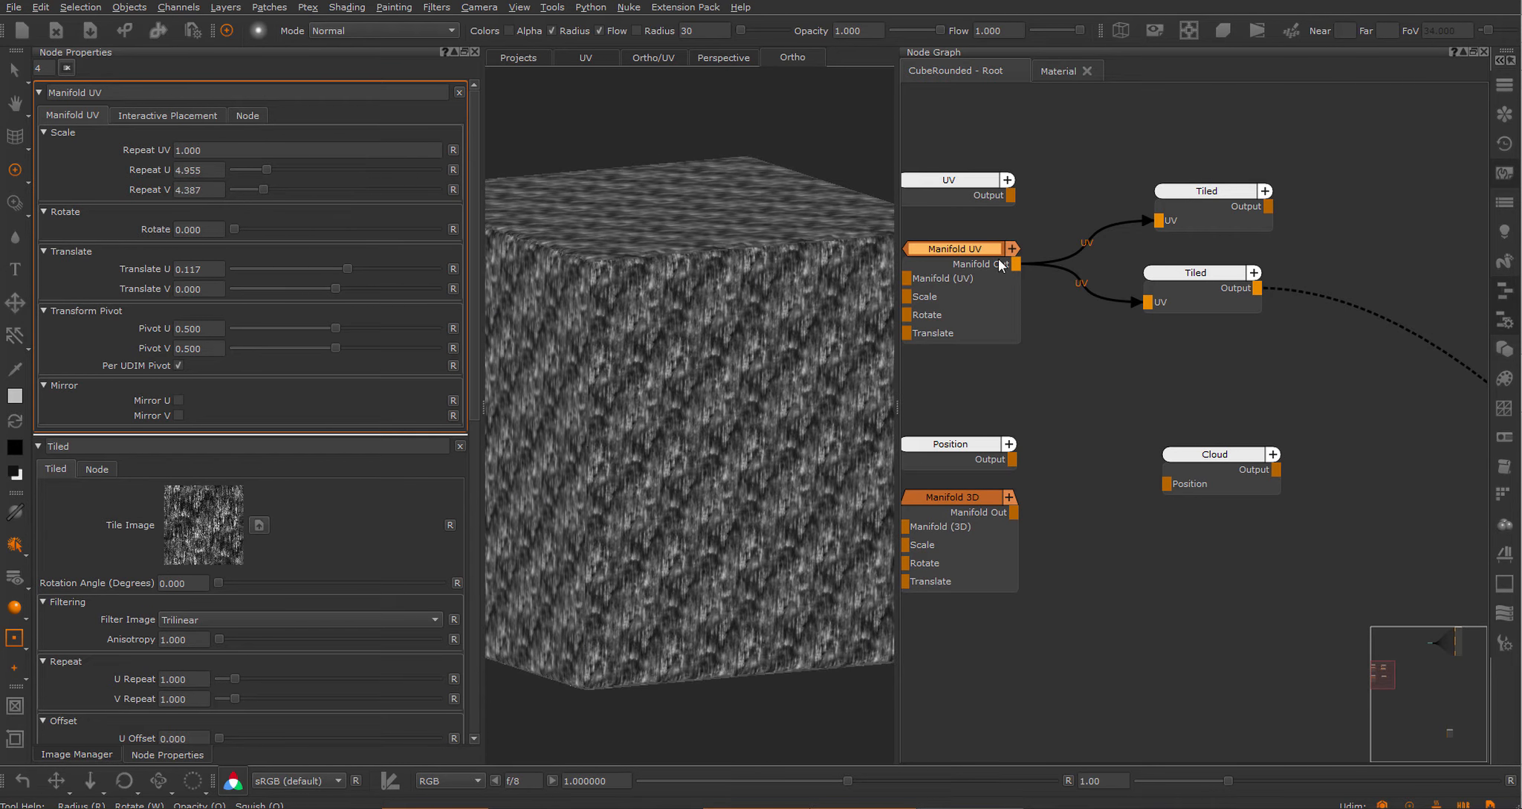
Reposition the Cloud node slightly and connect the Manifold UV output to its Position input.
middle_click_drag(1120, 379, 1140, 362)
left_click_drag(1234, 439, 1224, 432)
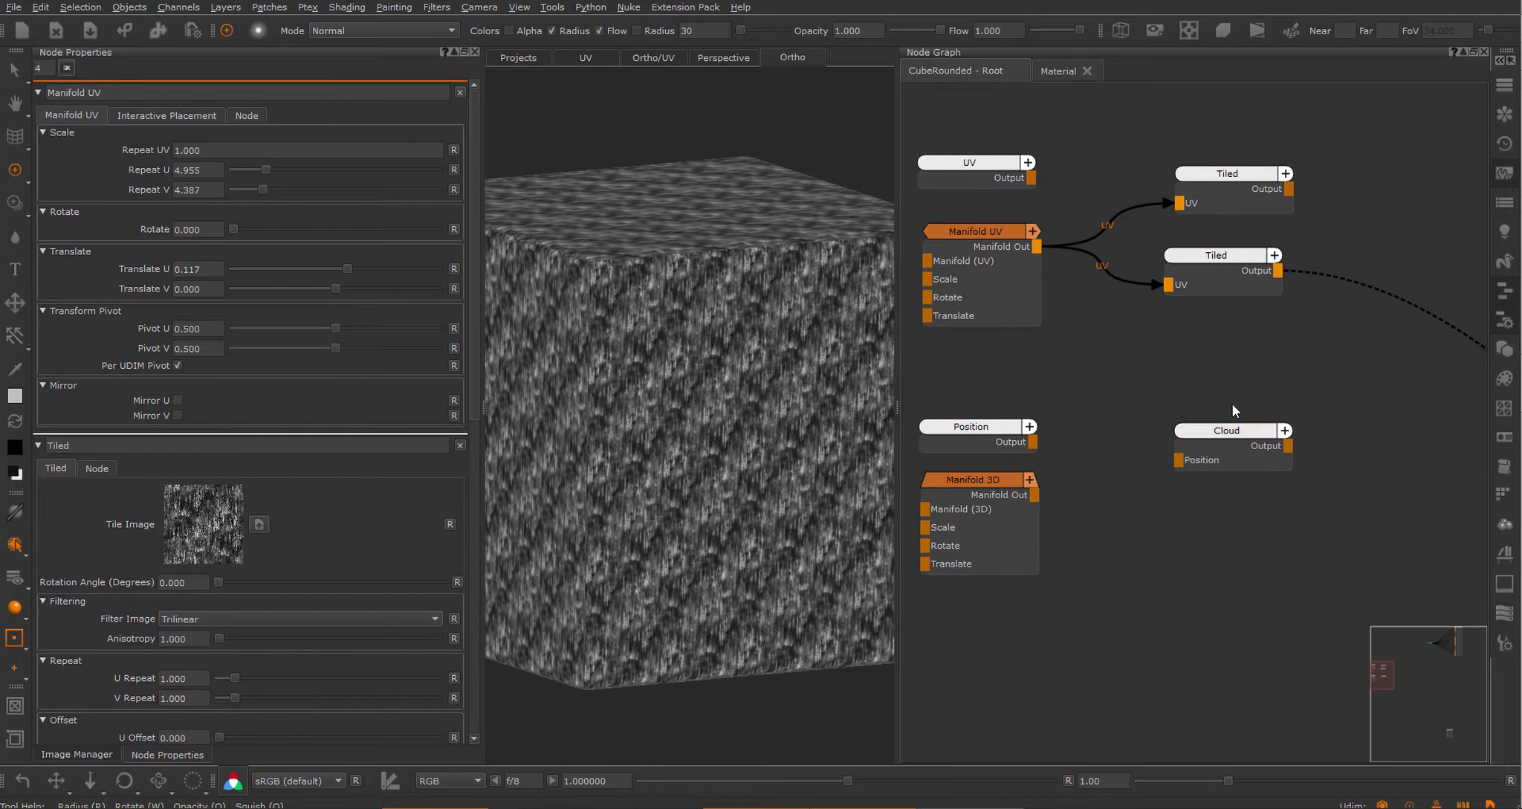
middle_click_drag(1124, 394, 1122, 394)
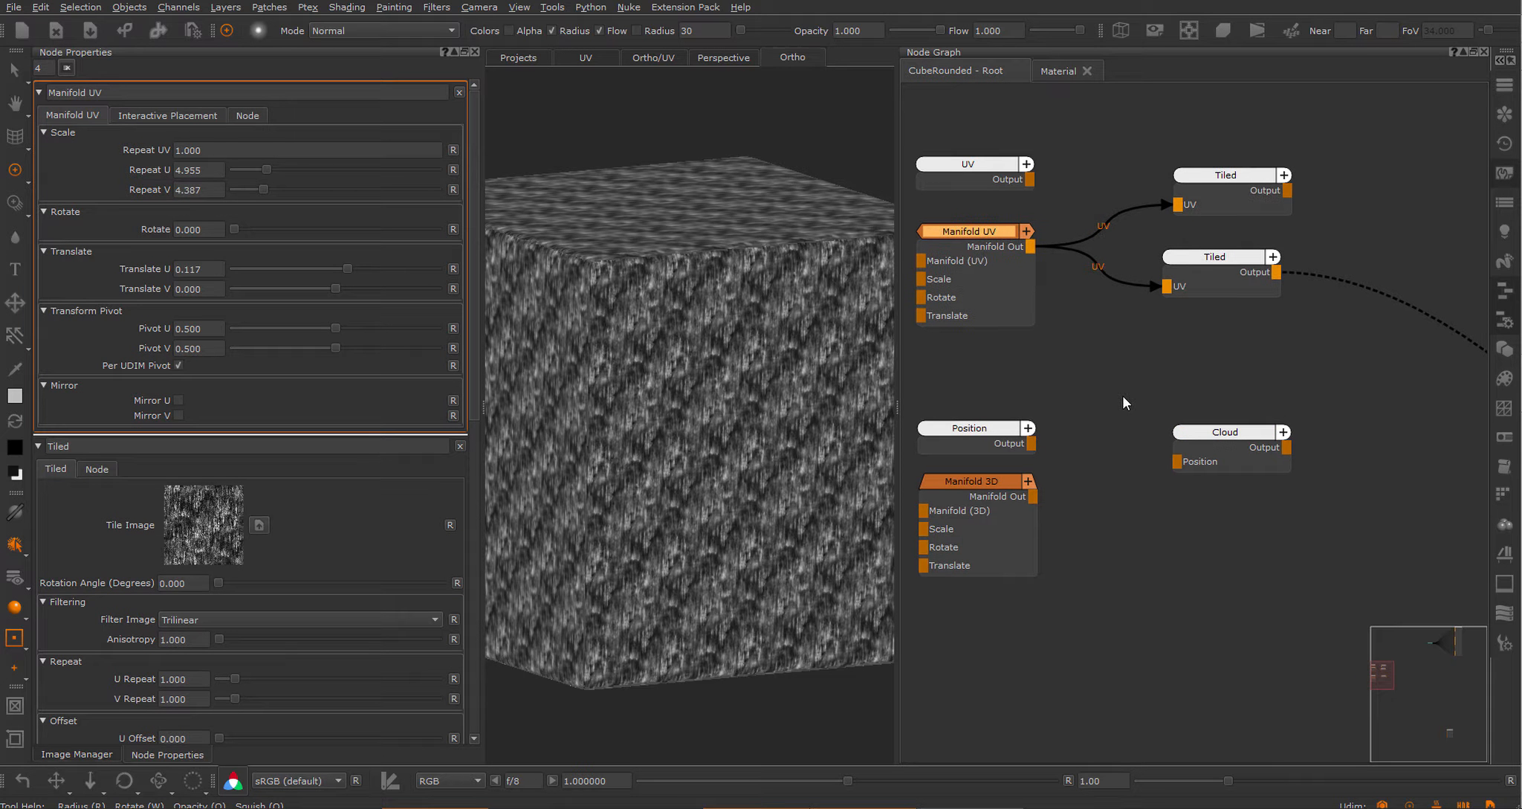
left_click_drag(1228, 438, 1228, 435)
left_click_drag(1030, 246, 1184, 455)
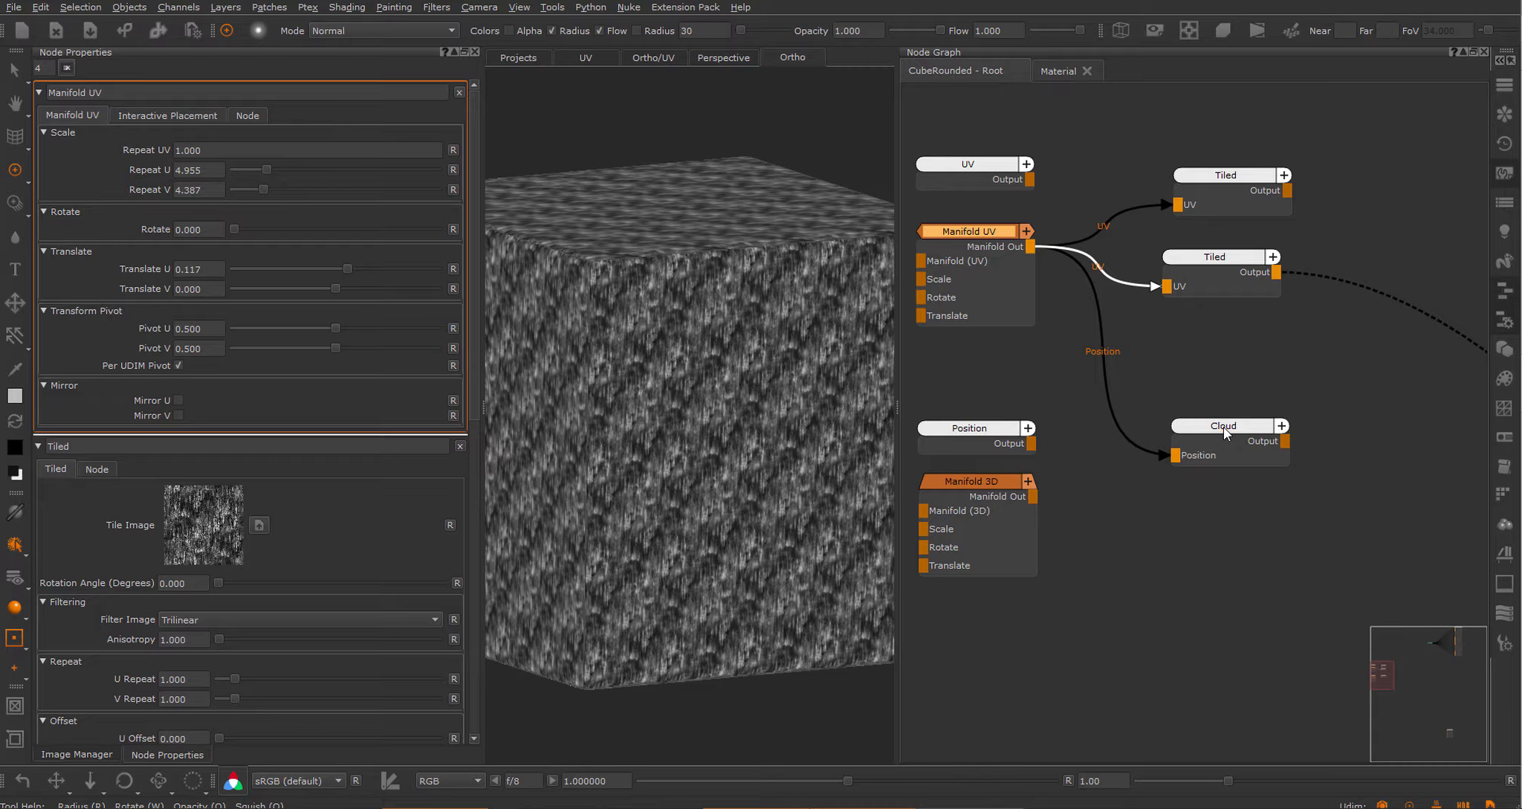
Display the Cloud node on the cube to inspect how Manifold UV places it across the faces.
left_click(1224, 428)
key("v")
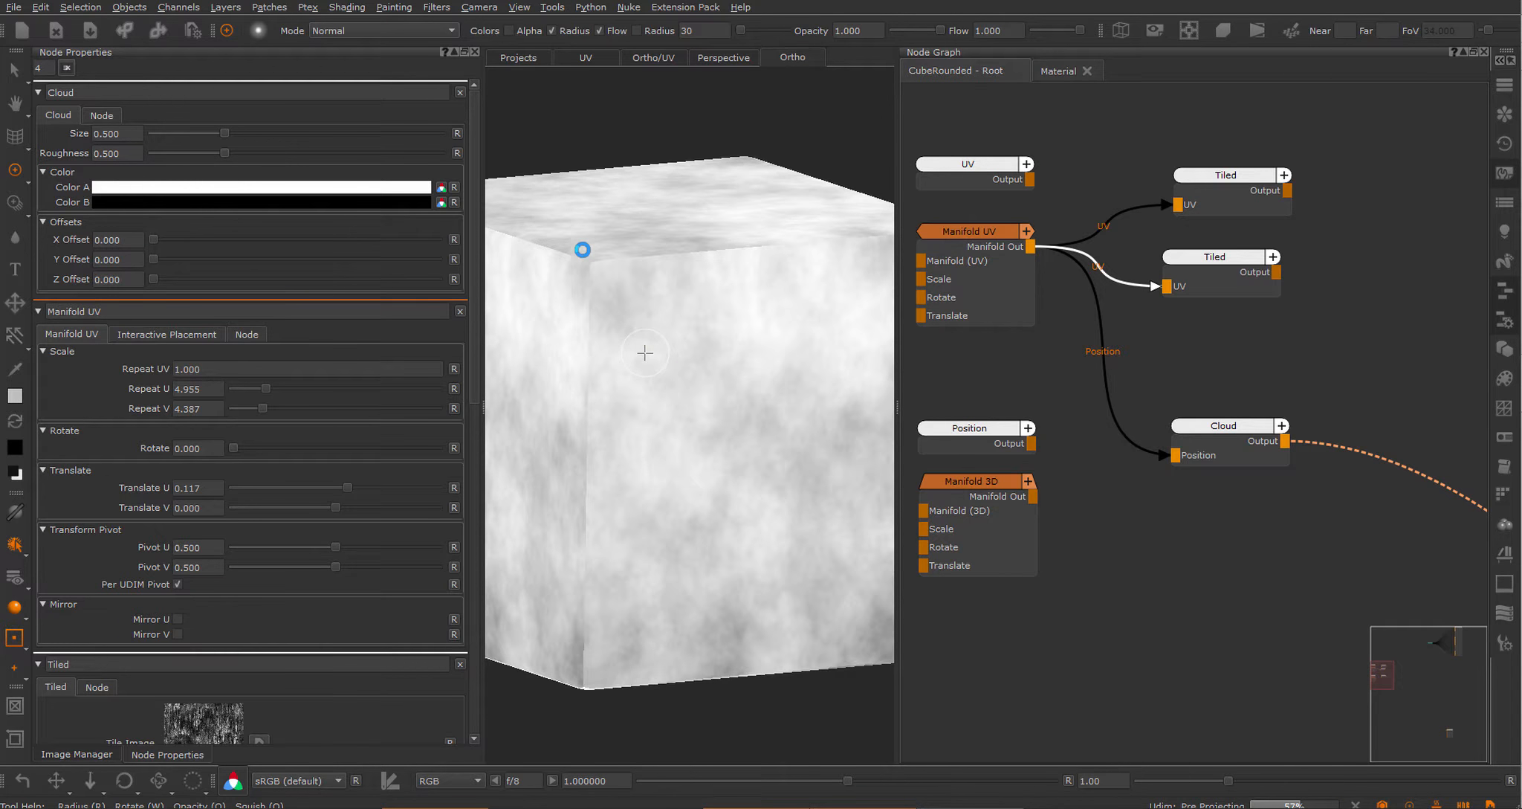
left_click_drag(585, 399, 584, 686, "alt")
left_click_drag(742, 247, 676, 441, "alt")
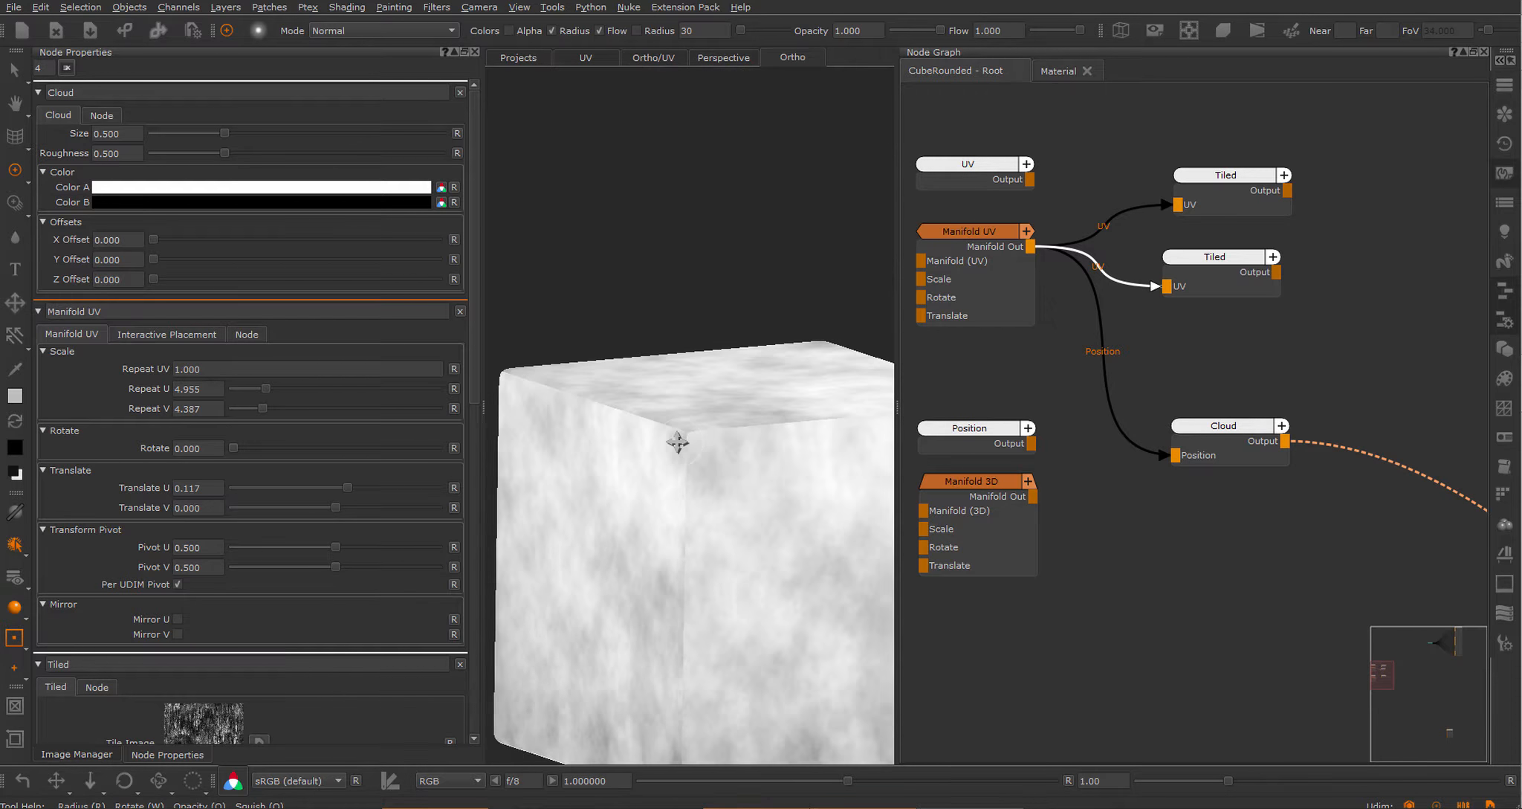
Disconnect the Cloud's Position input from Manifold UV, try the Position node as its source, and connect the Manifold 3D output instead.
left_click_drag(1174, 455, 1065, 412)
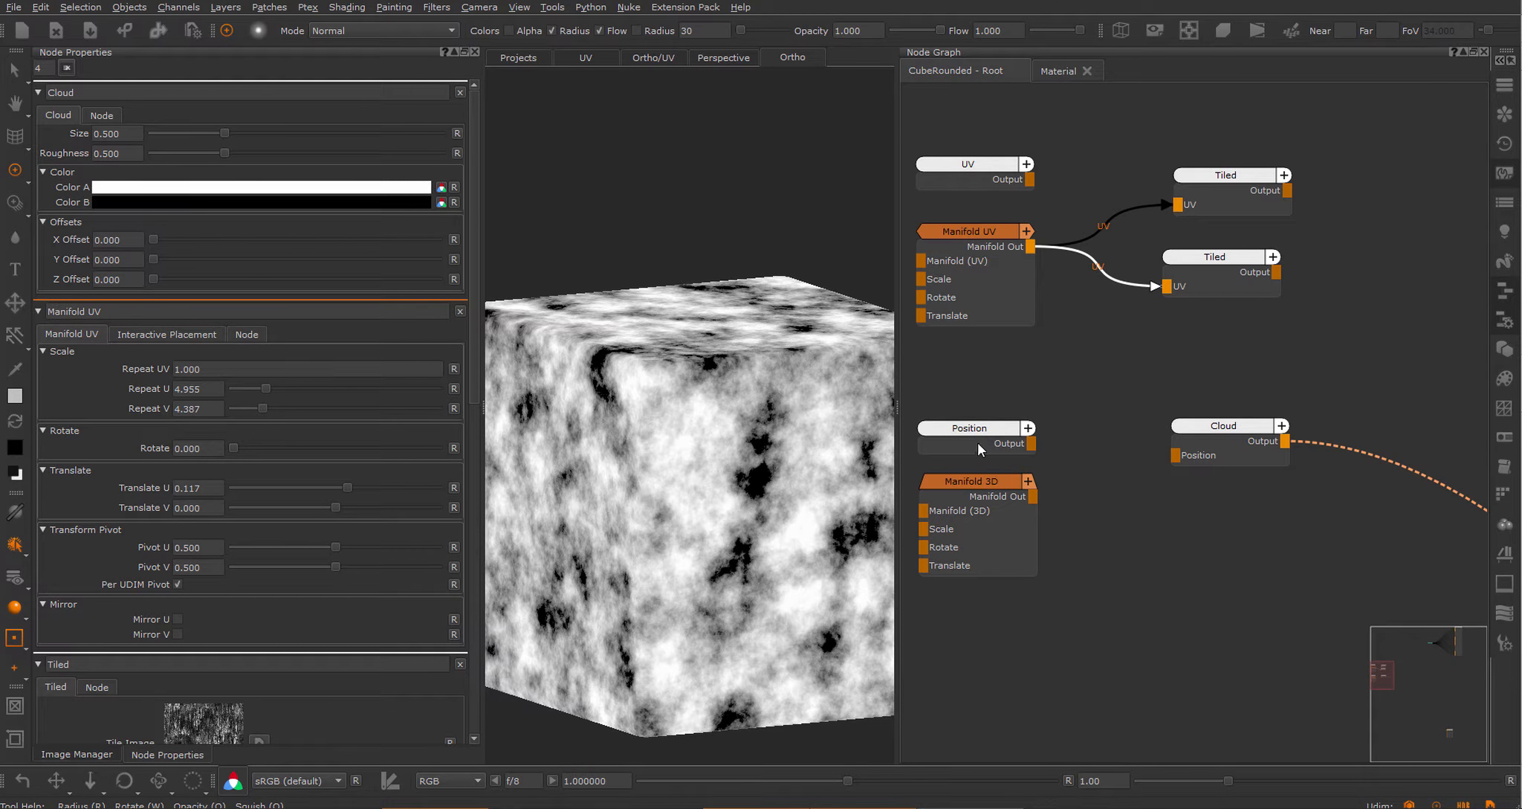
left_click_drag(1031, 442, 1213, 430)
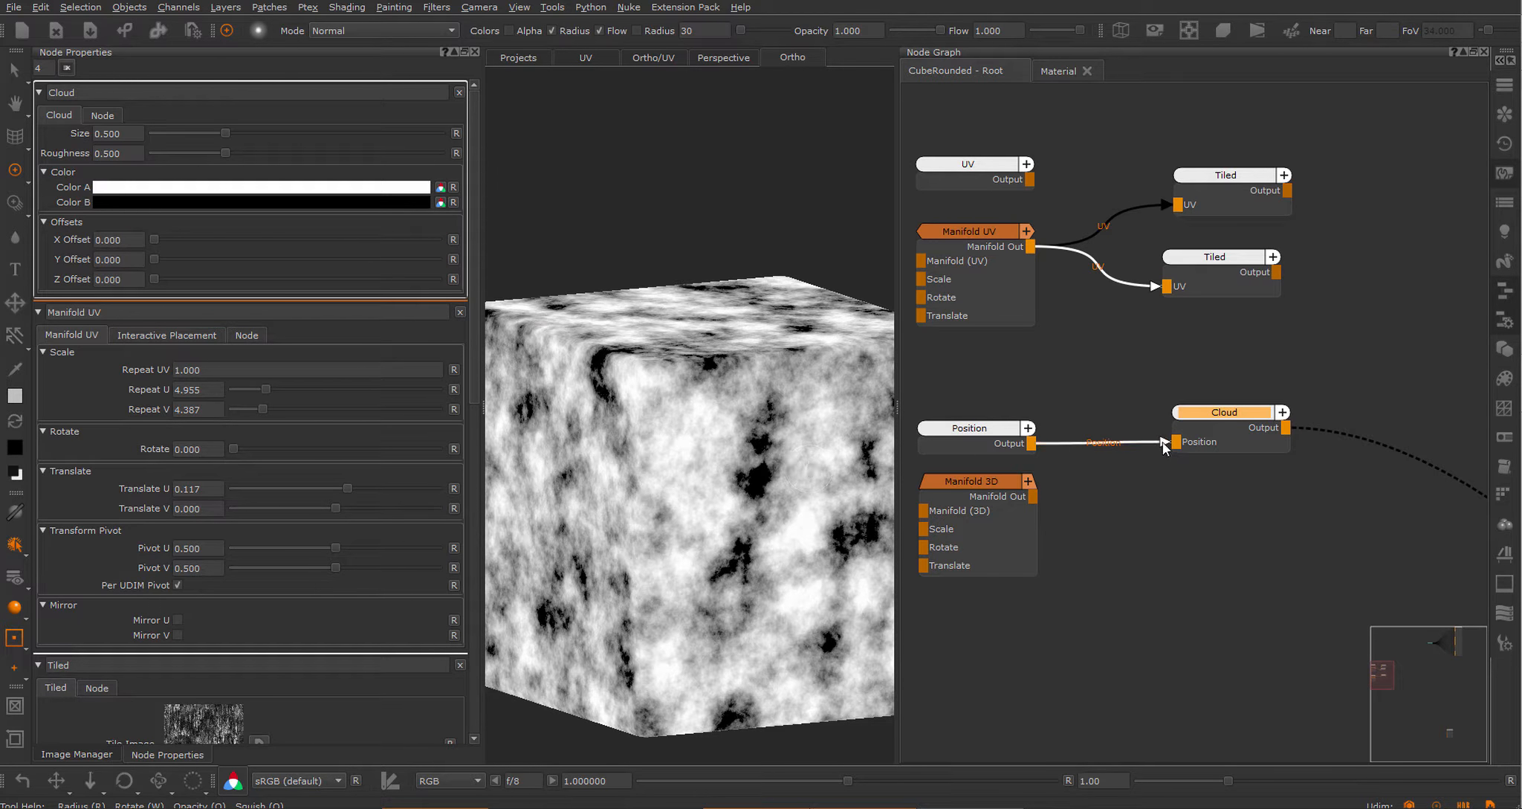
left_click_drag(1164, 446, 1195, 442)
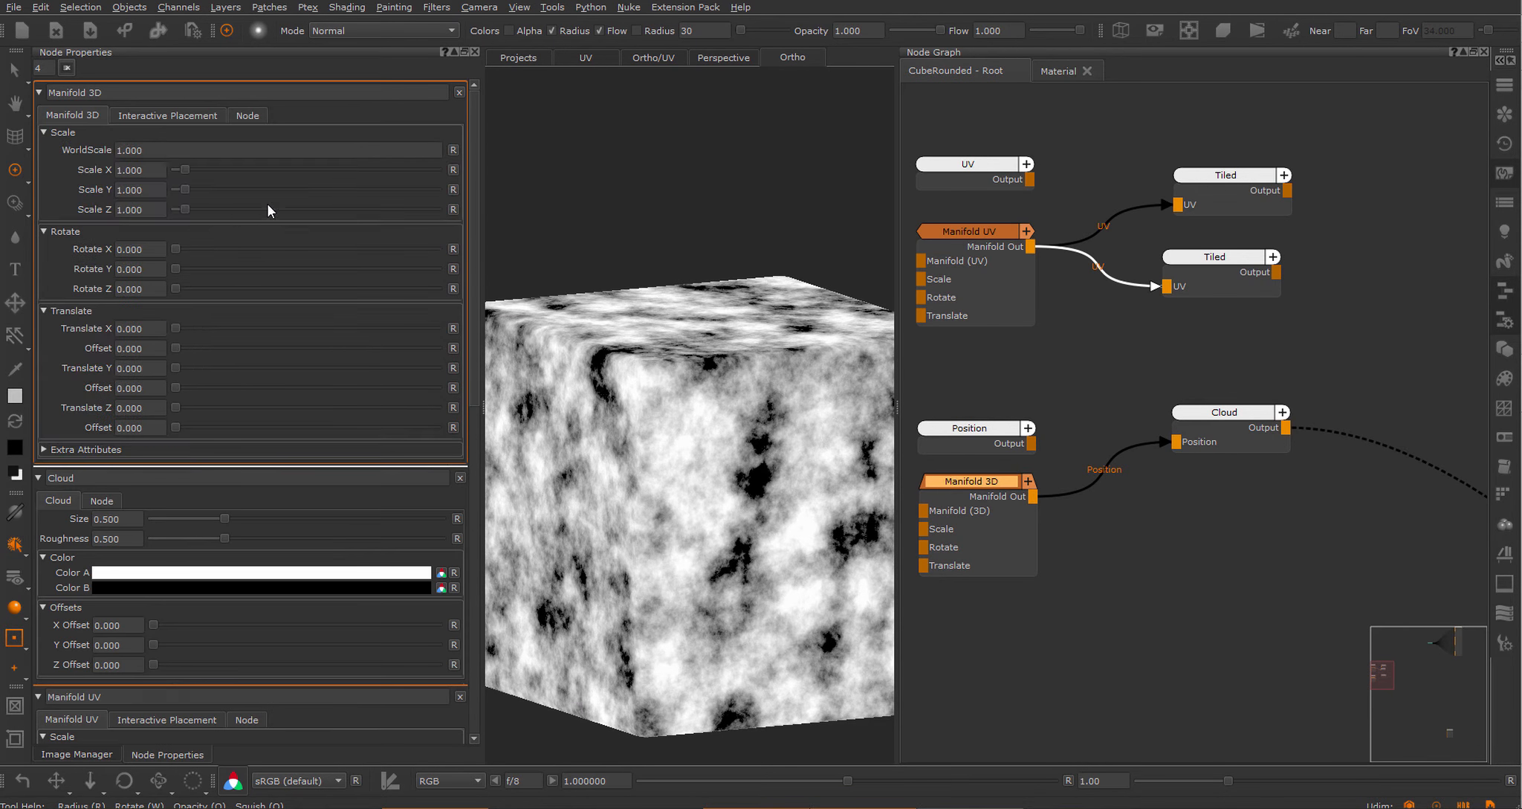
Set the Manifold 3D node's Scale X to 1.312, and test Rotate X before returning it to 0.
left_click_drag(195, 169, 188, 168)
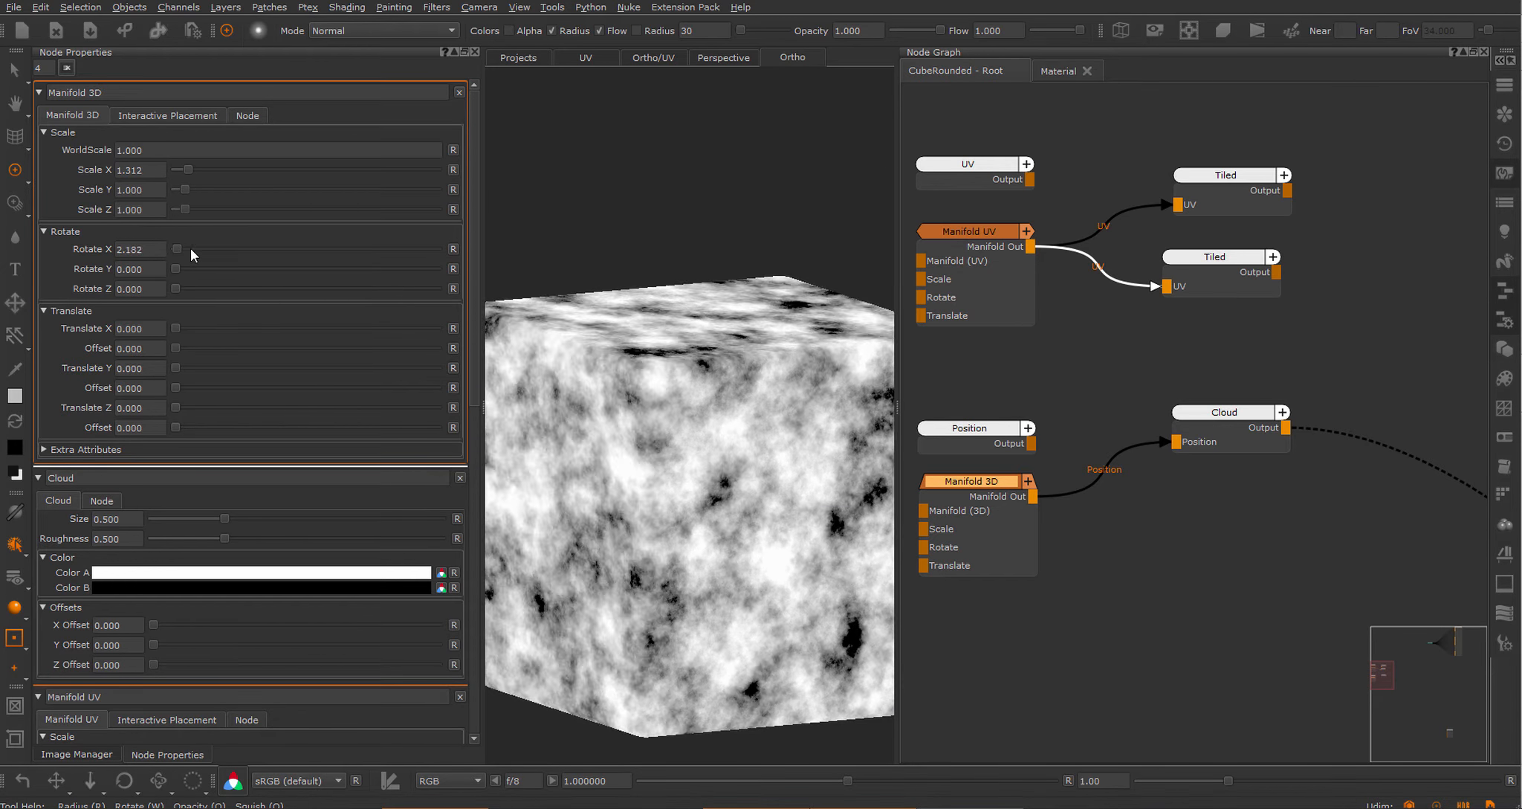
left_click_drag(190, 247, 153, 258)
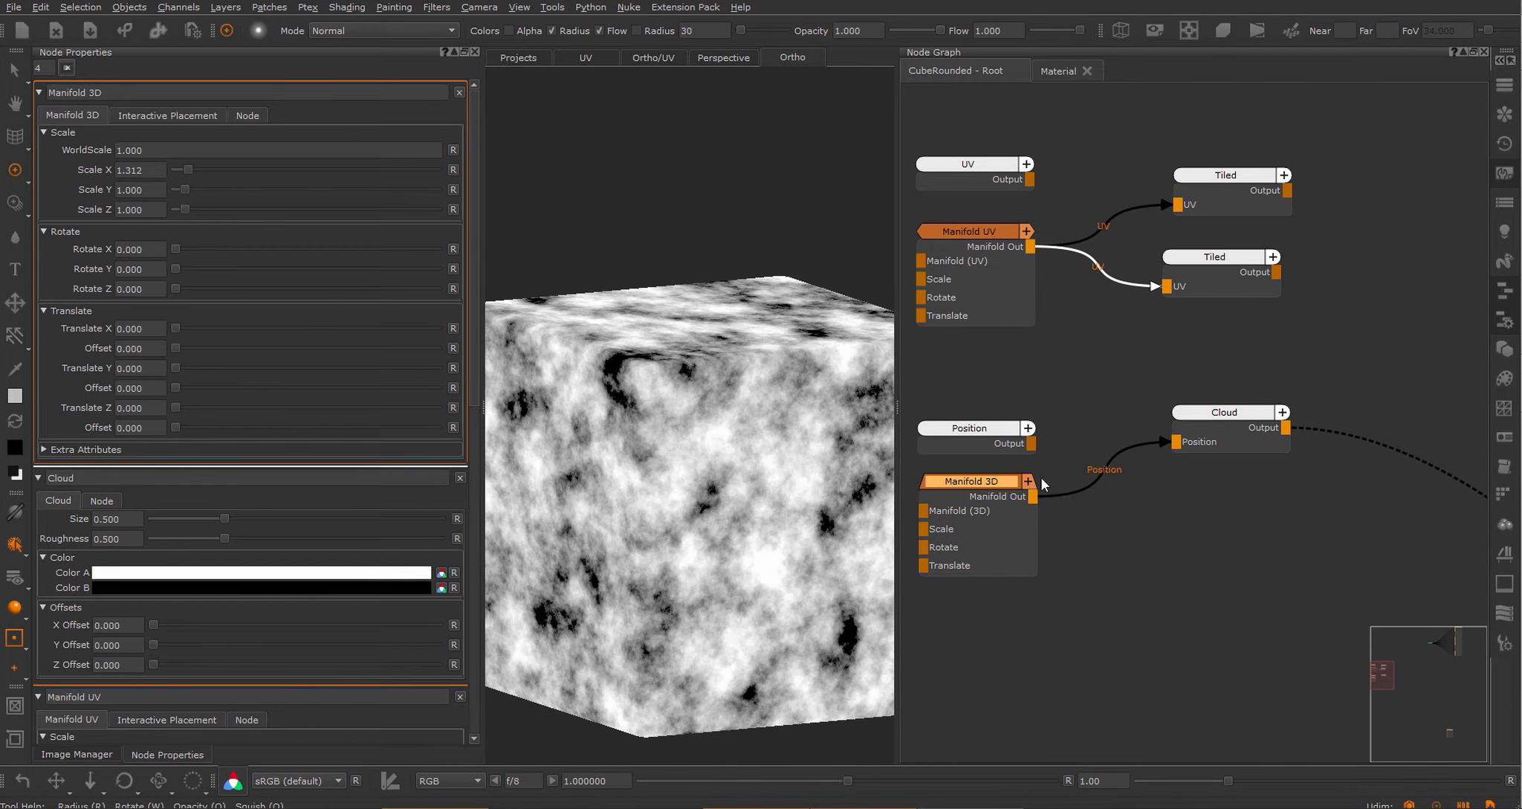
left_click(980, 433)
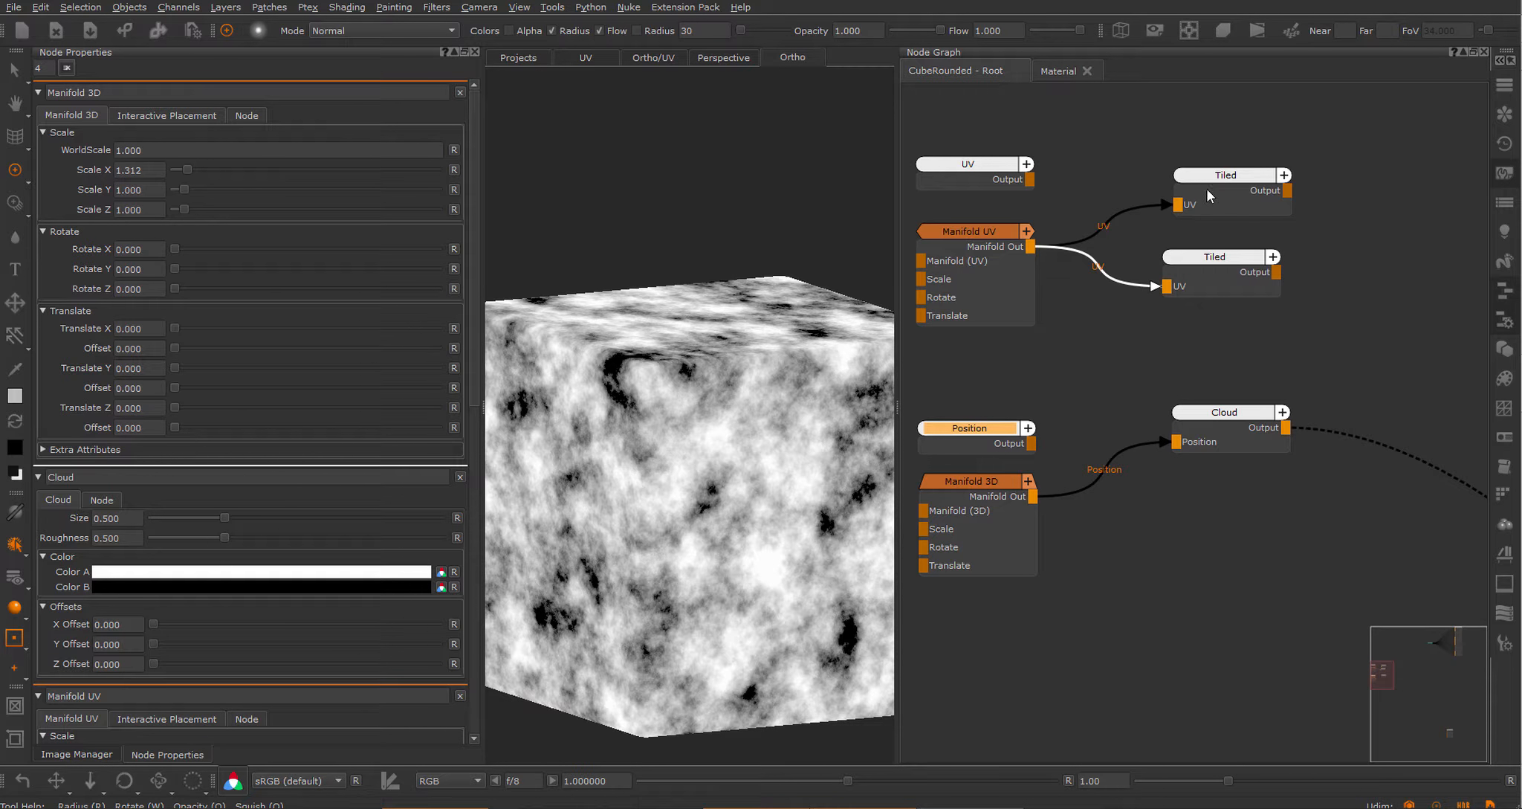
Create an Image node and place it below the lower Tiled node.
middle_click_drag(1244, 534, 1221, 471)
left_click(1194, 465)
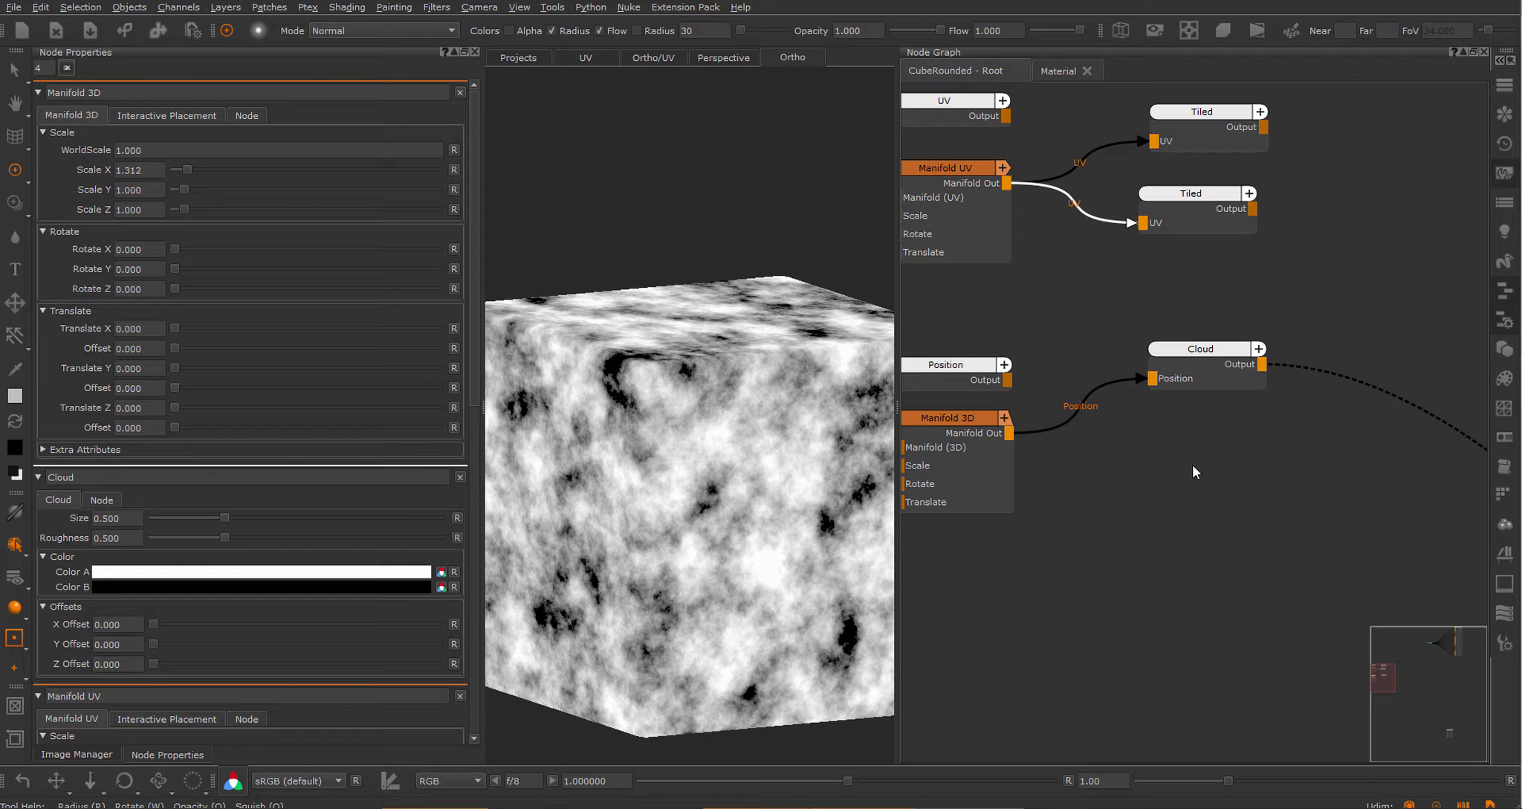
key("Tab")
type("image")
key("Return")
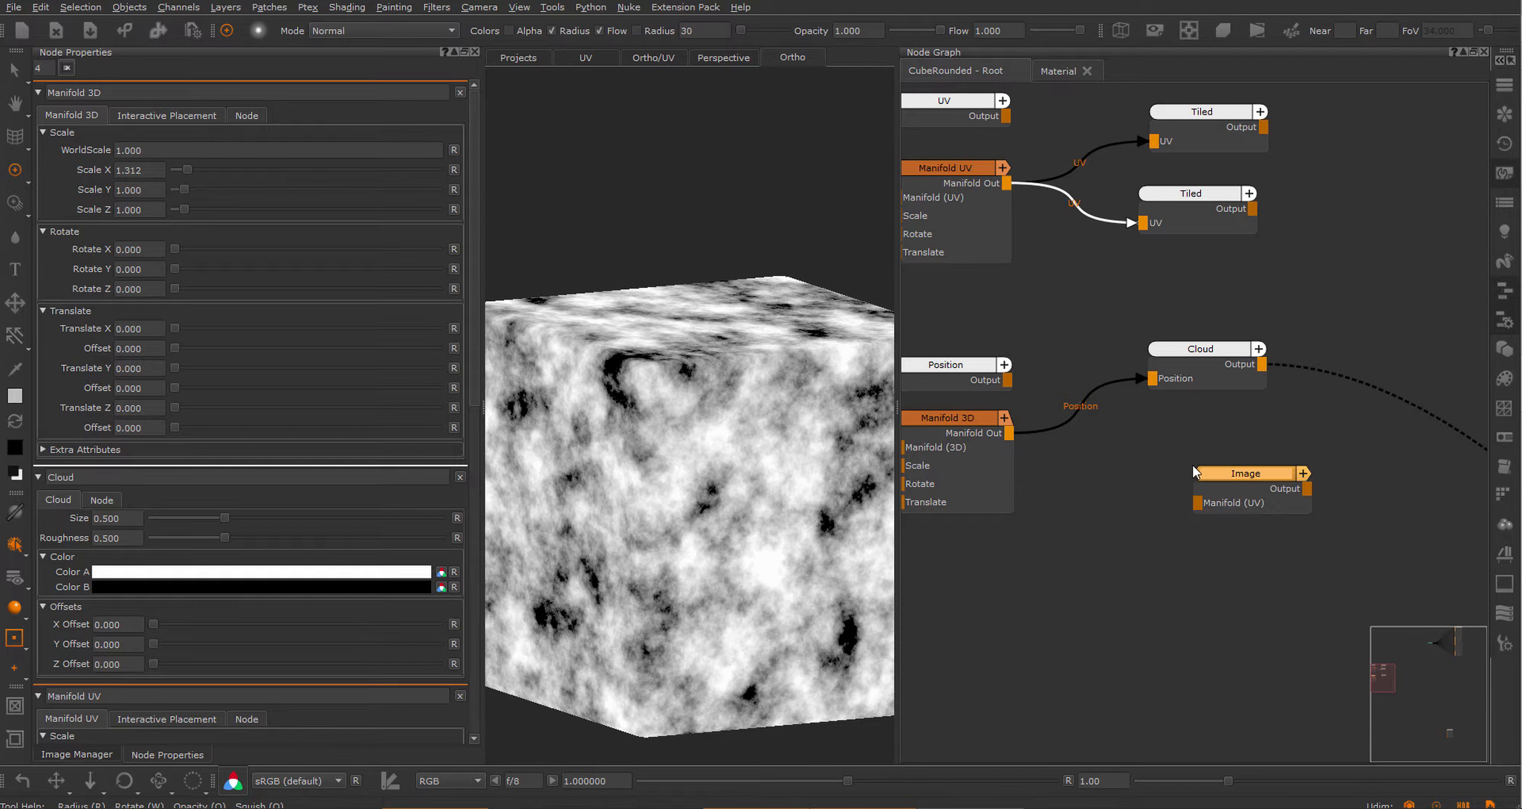
left_click_drag(1239, 476, 1178, 265)
middle_click_drag(990, 267, 985, 318)
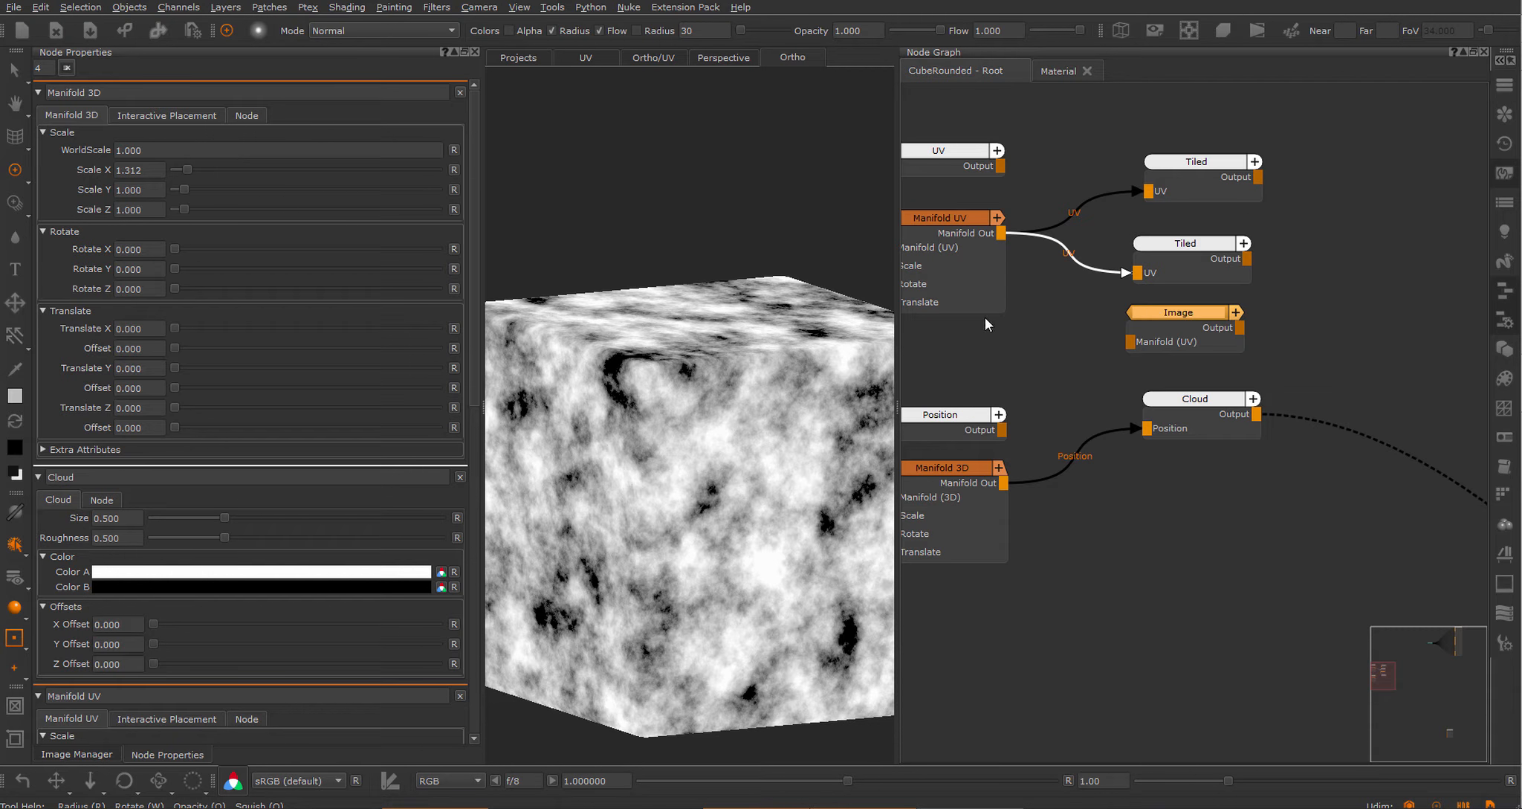
Open the Image node's properties and align the node slightly with the Tiled node above it.
double_click(1169, 310)
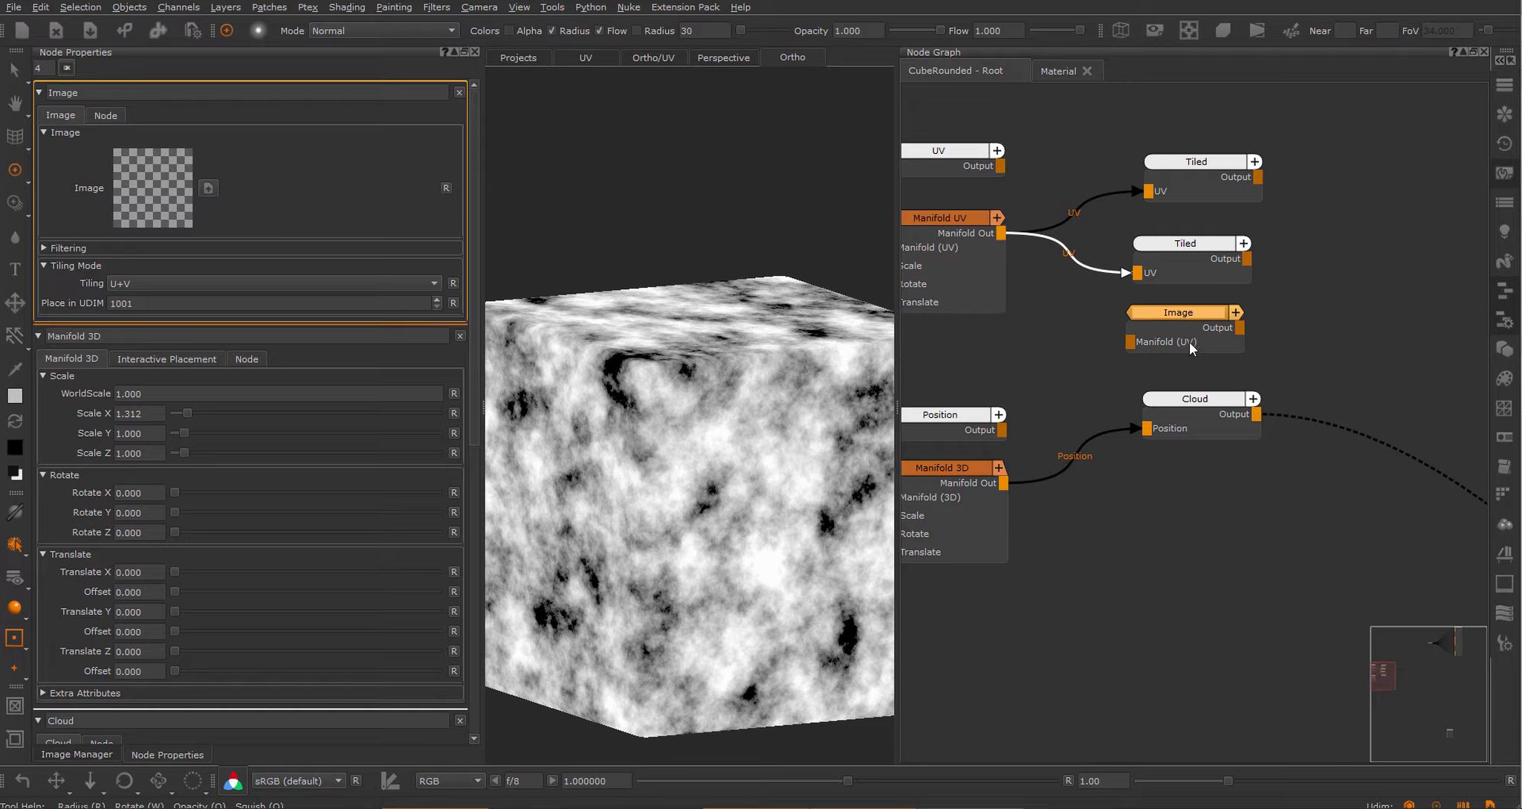
left_click_drag(1191, 327, 1177, 320)
left_click(1096, 332)
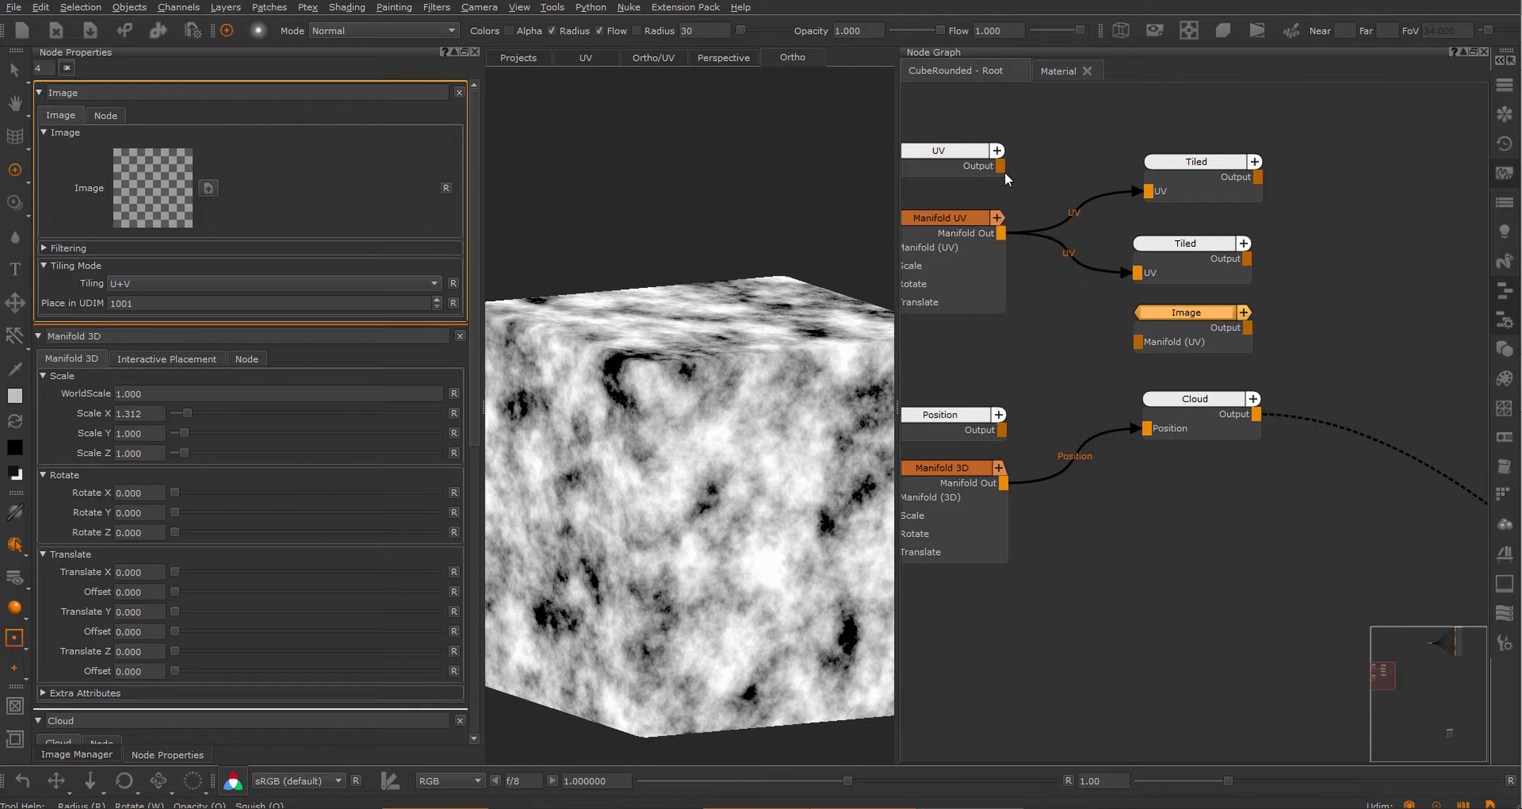
left_click_drag(1001, 166, 1074, 124)
Create a Cloud (extended) node and place it directly below the Cloud node.
middle_click_drag(1201, 442, 1194, 391)
left_click(1184, 422)
key("Tab")
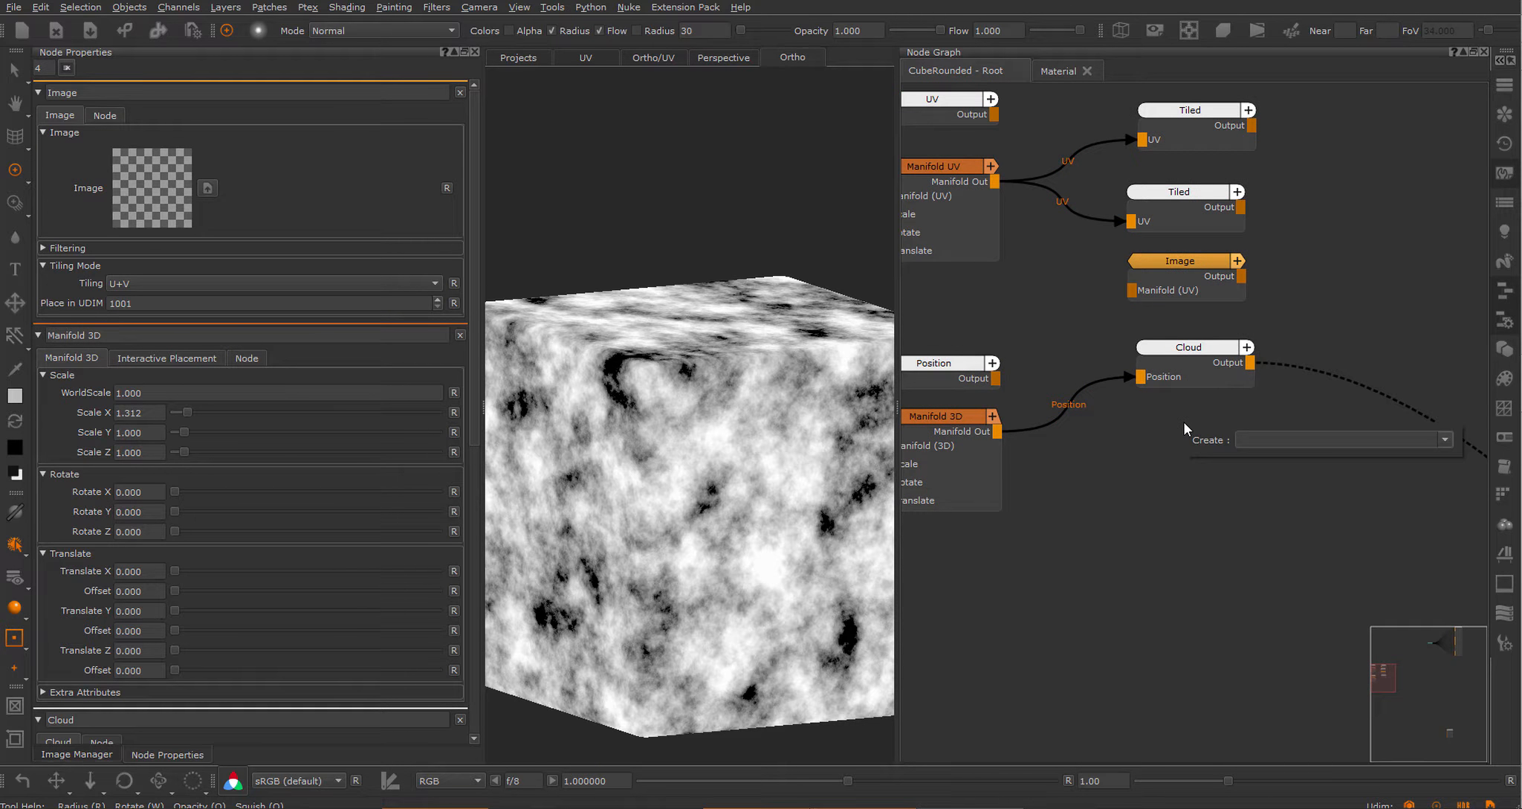
type("cloud")
key("Down")
key("Down")
key("Return")
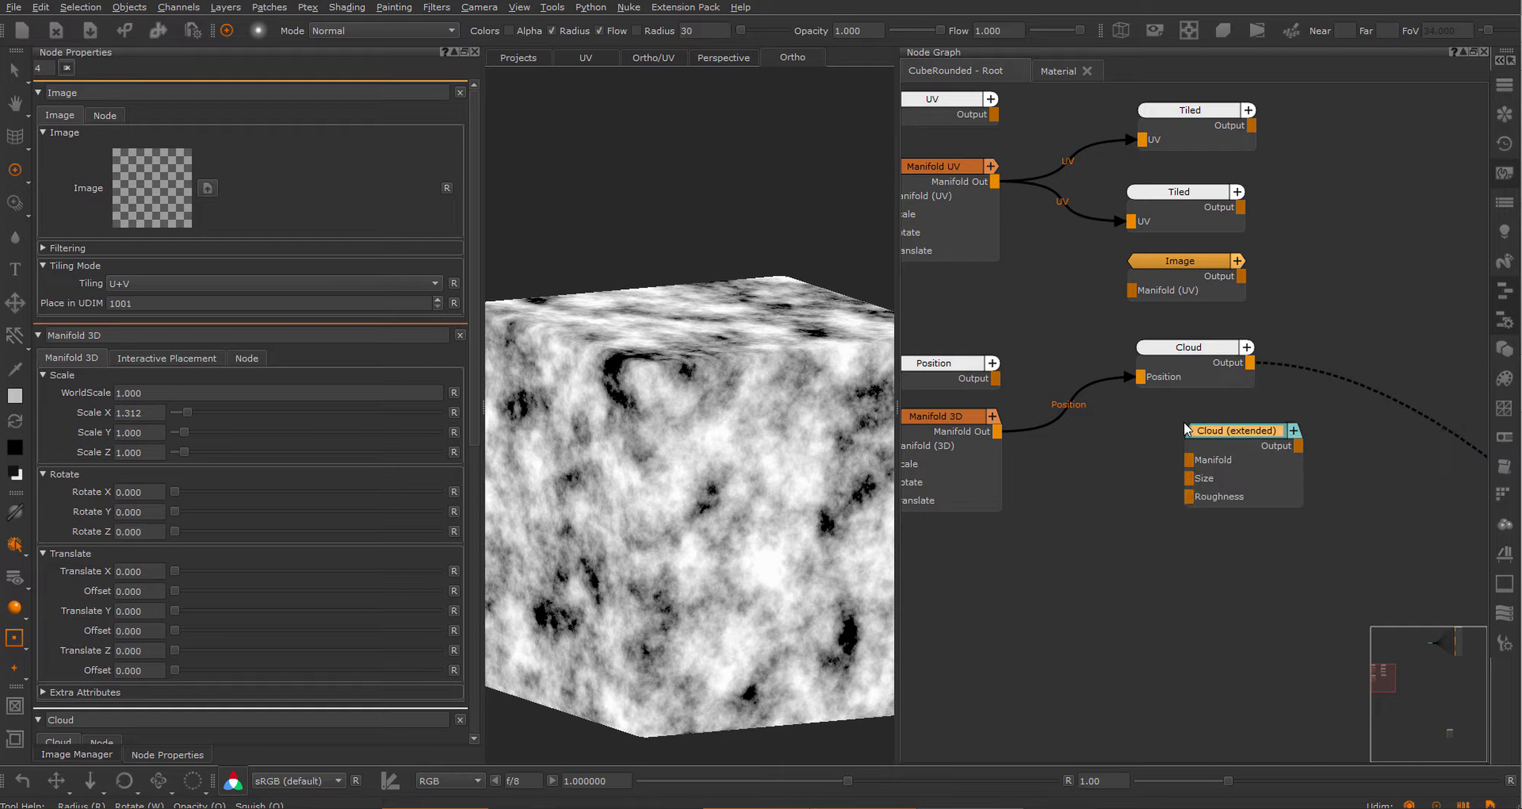
left_click_drag(1217, 426, 1179, 432)
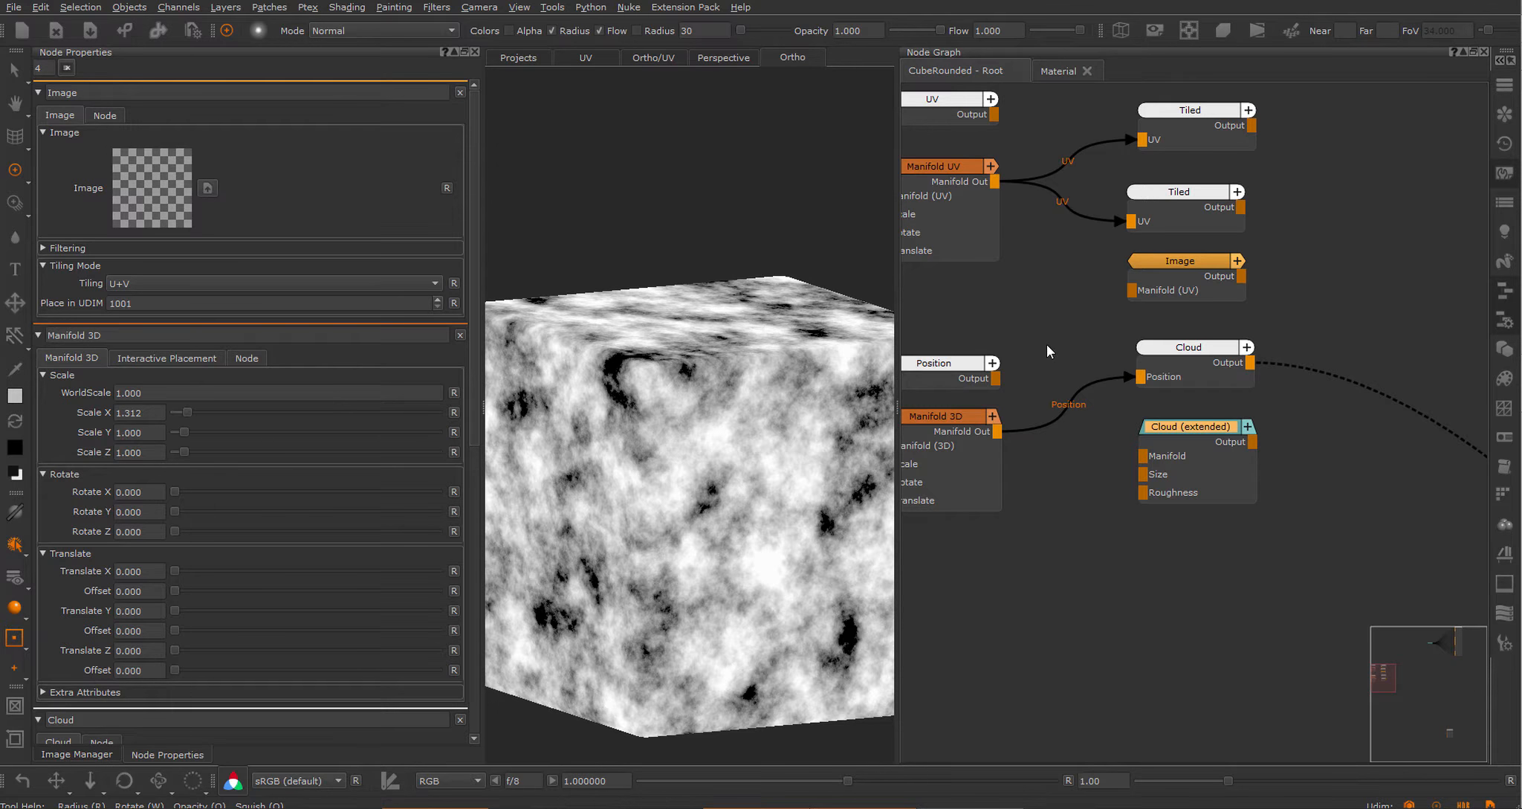
Try pulling a connection from the Manifold 3D output towards the Cloud (extended) node's inputs.
middle_click_drag(1054, 323, 1082, 329)
left_click_drag(1022, 185, 1025, 436)
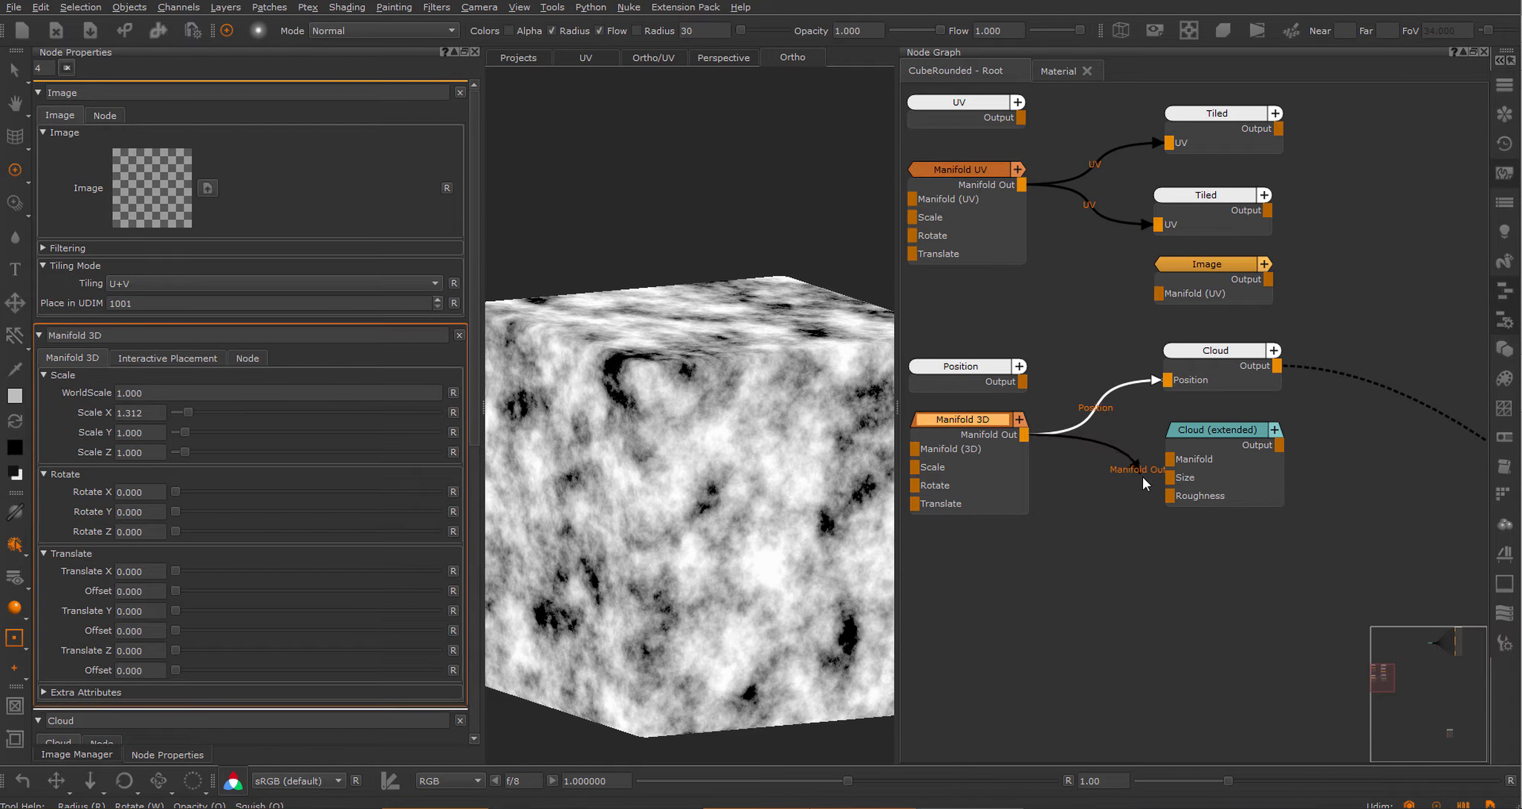
scroll(1189, 593, "down", 2)
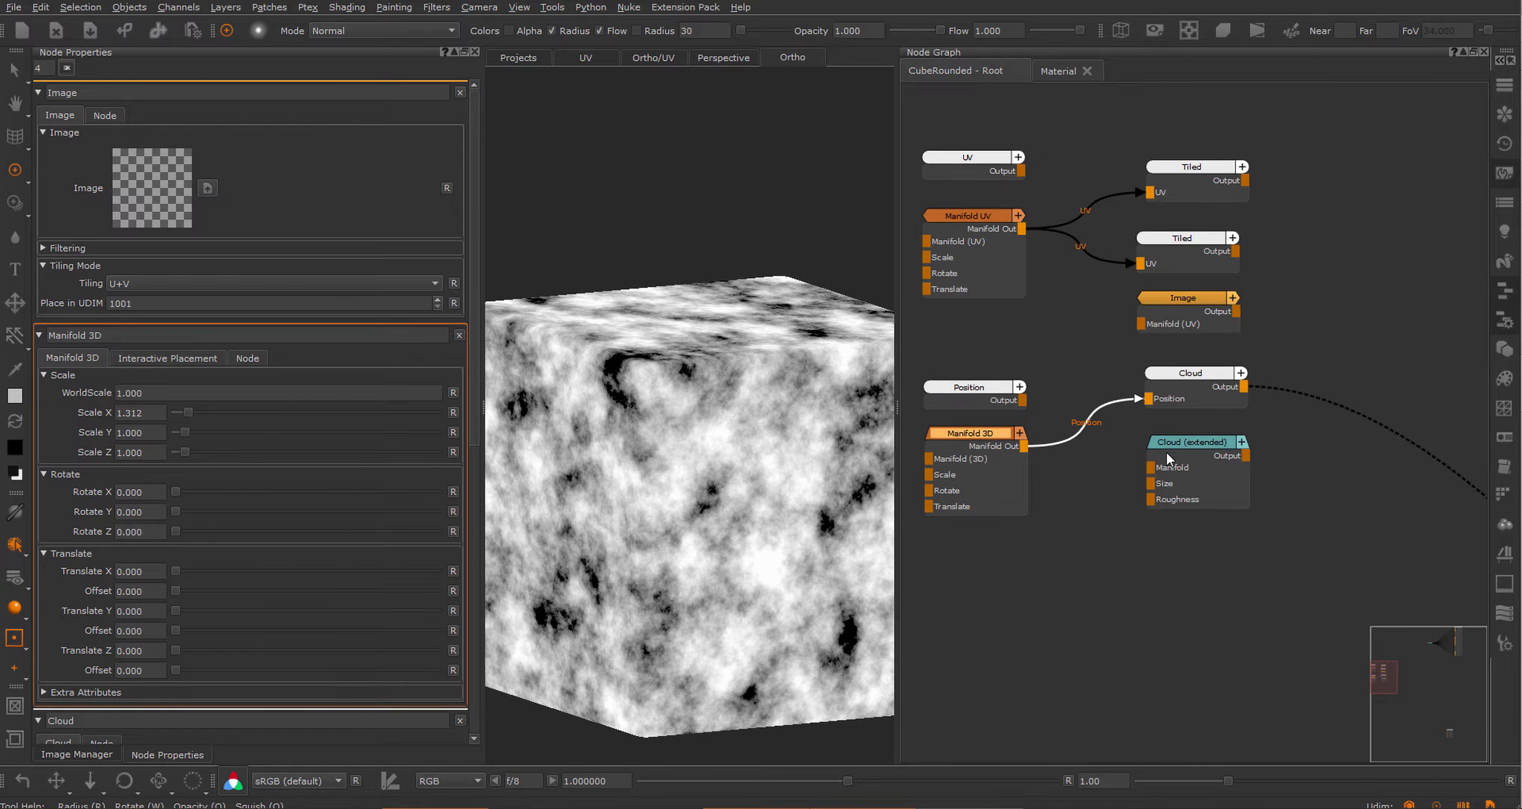
left_click(1149, 493)
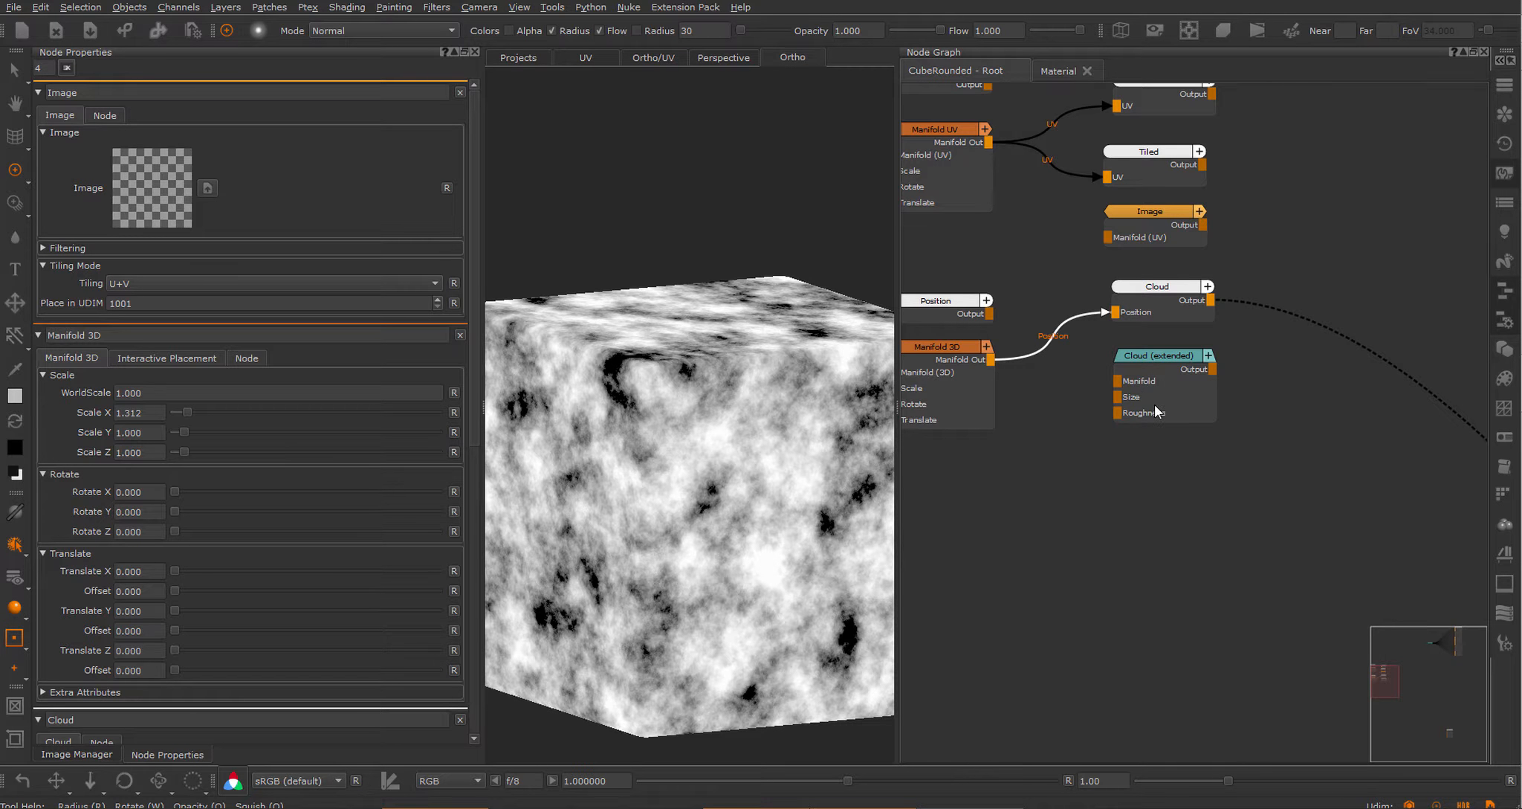
Examine the input ports of the Cloud, Cloud (extended), Image and Manifold nodes, comparing the UV and 3D groups.
scroll(1155, 403, "up", 1)
scroll(1140, 405, "up", 2)
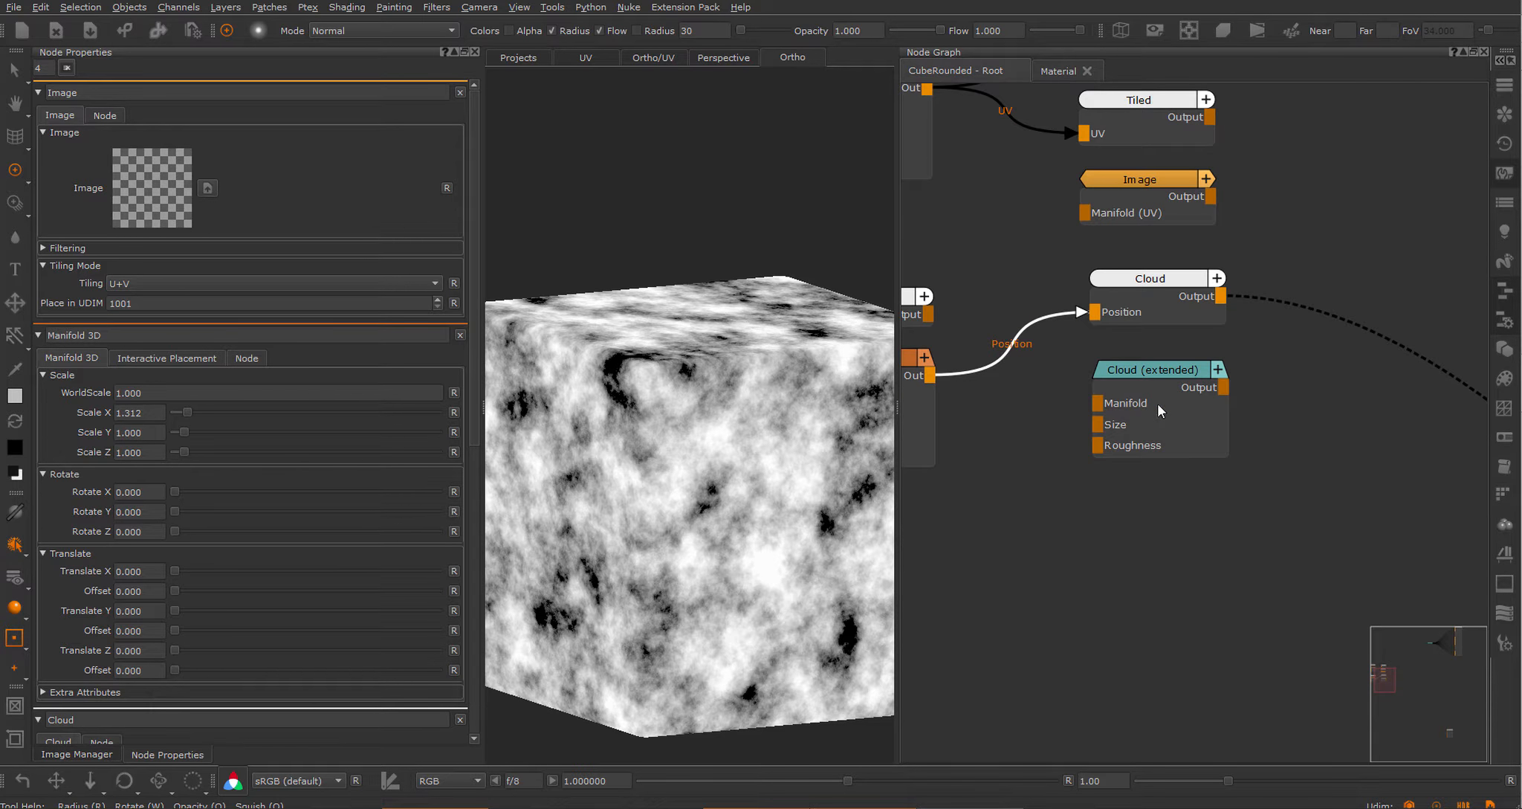
middle_click_drag(1054, 408, 1104, 413)
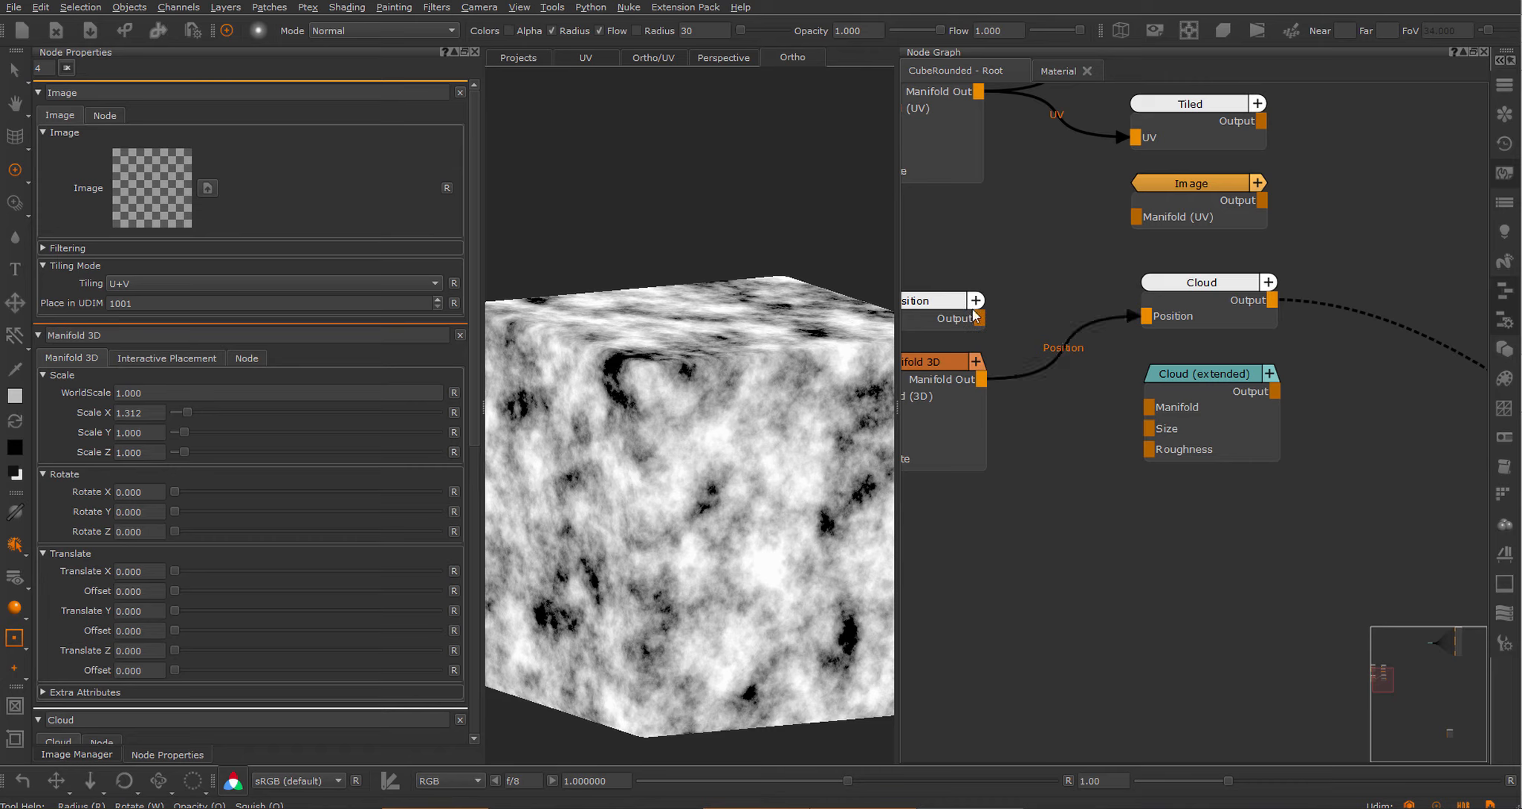
scroll(1009, 204, "down", 4)
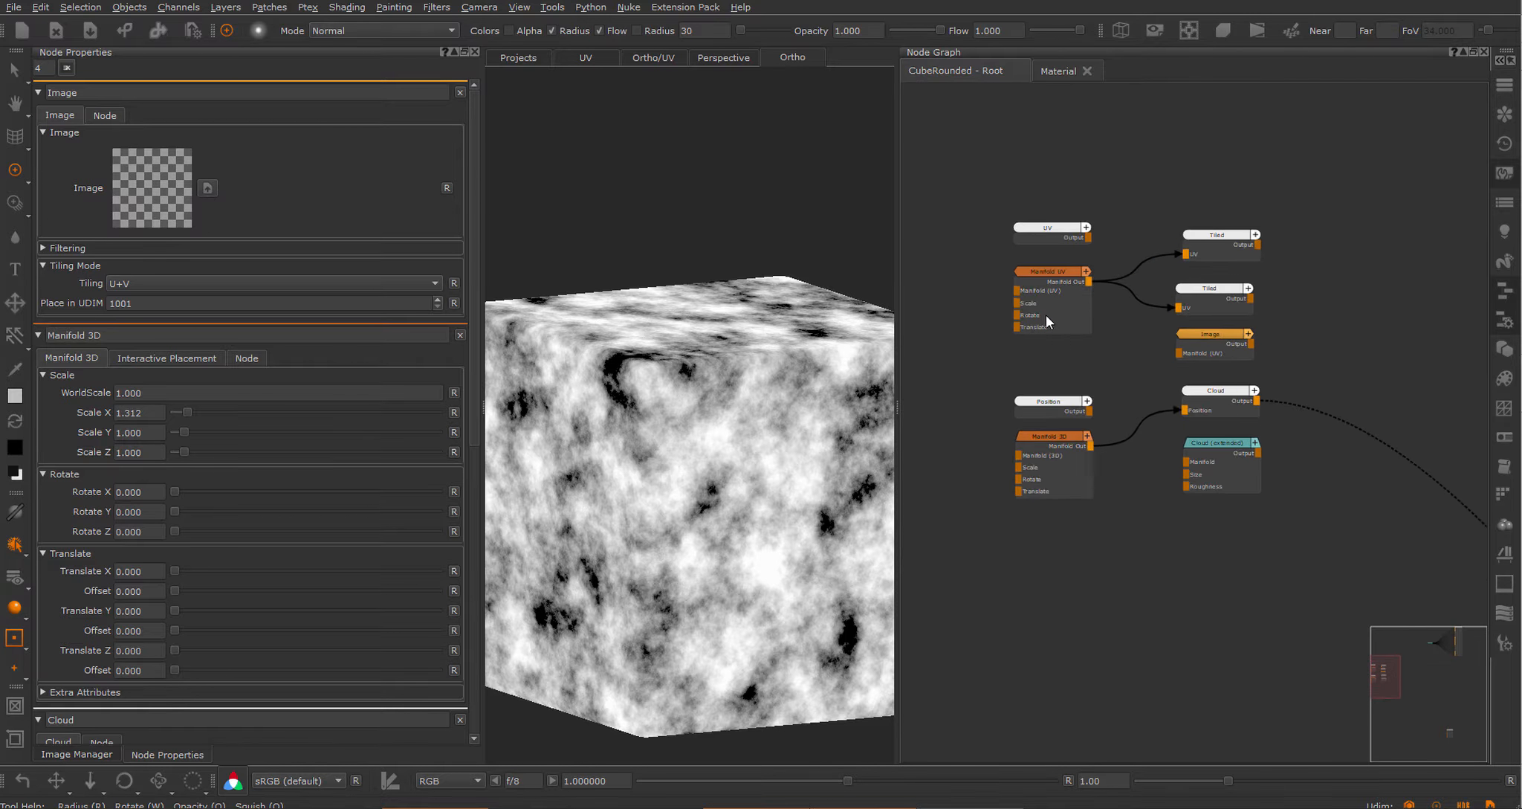
scroll(1095, 380, "down", 2)
left_click_drag(1011, 224, 1305, 557)
left_click(1304, 336)
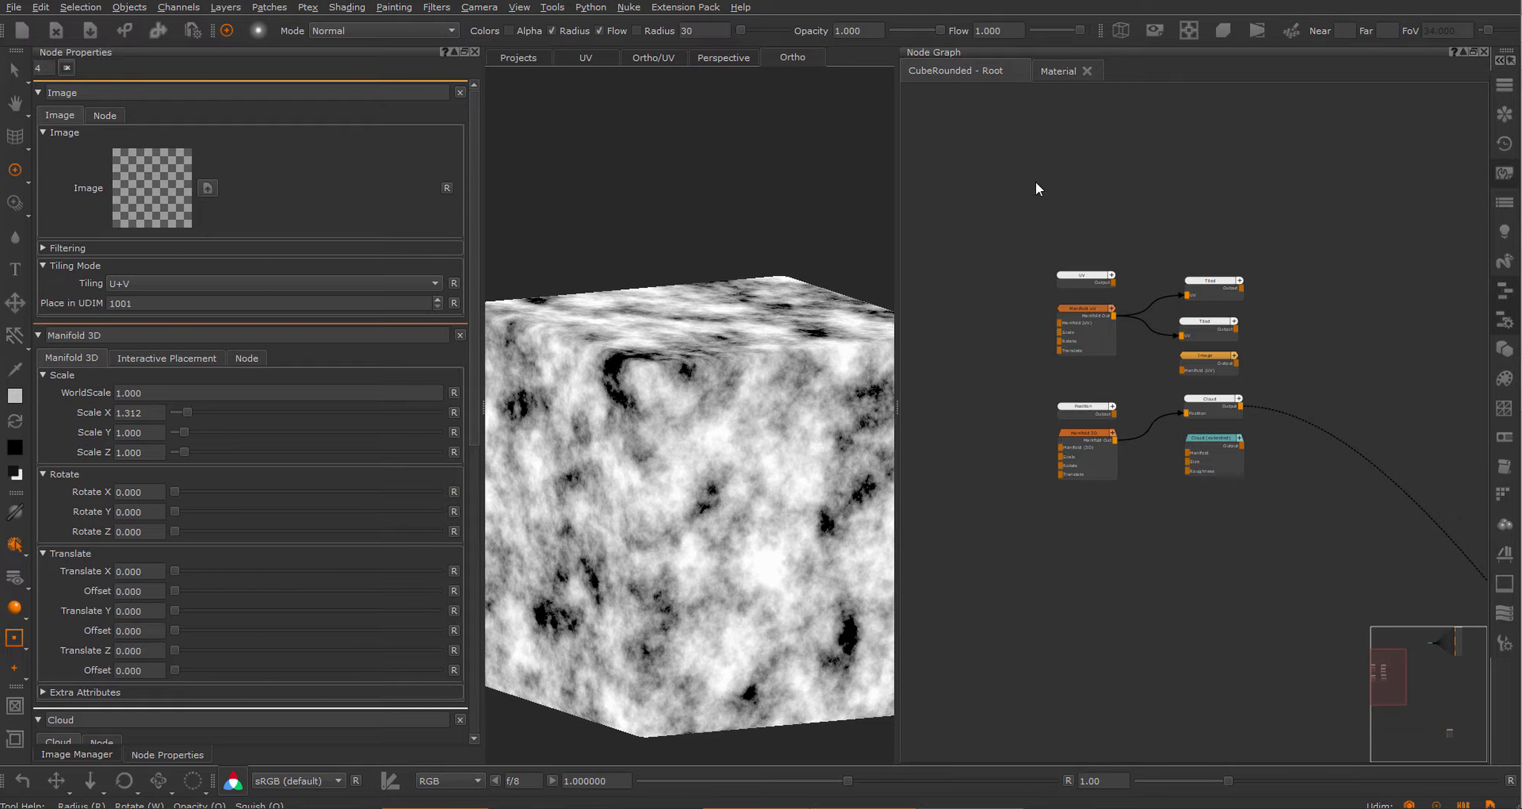
left_click_drag(1026, 185, 1009, 289)
scroll(1224, 248, "up", 3)
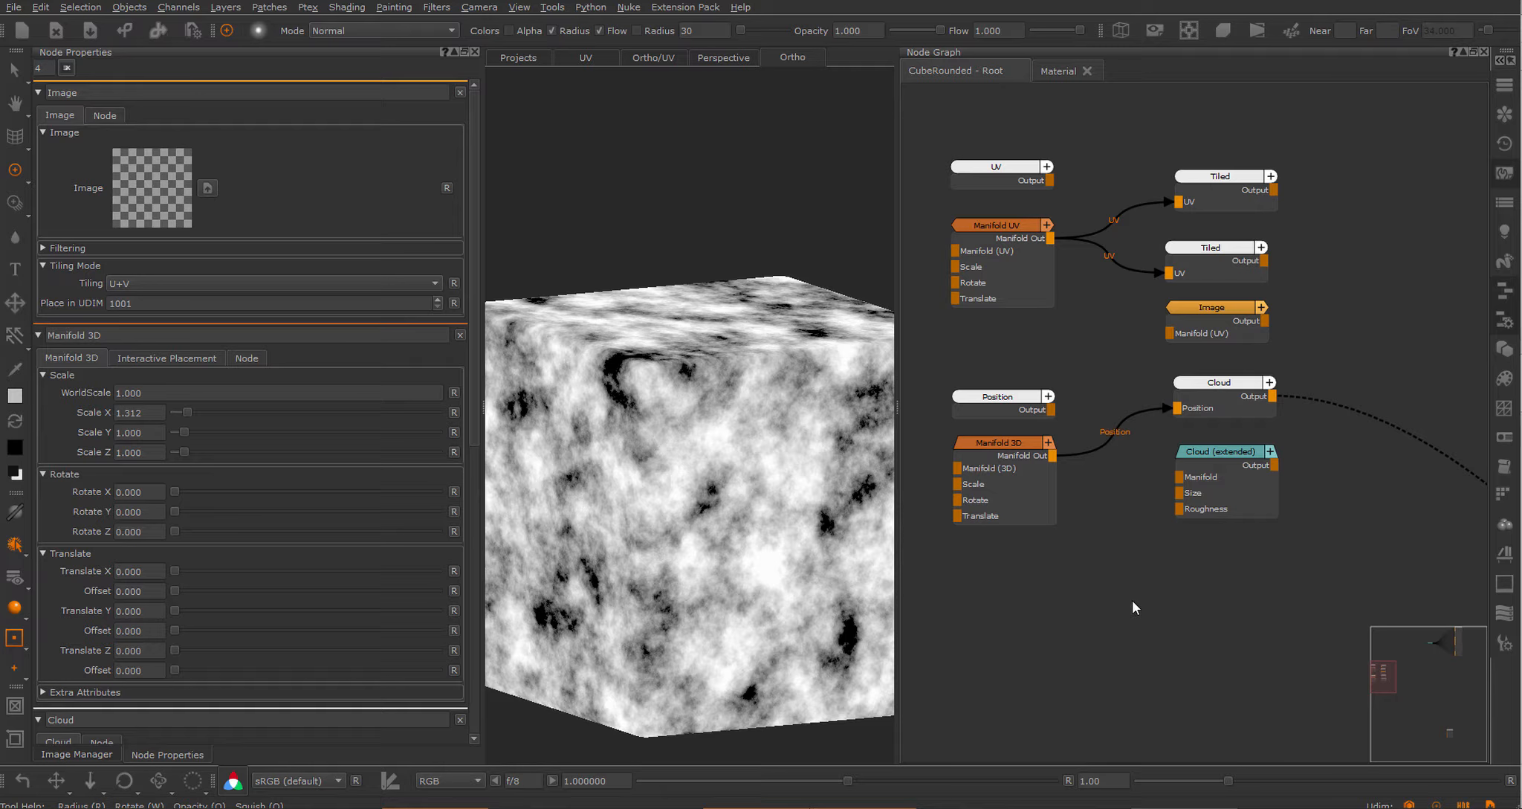
Create a Shape 2D node in the empty area below the Manifold 3D node and display it on the cube.
middle_click_drag(1120, 602, 1144, 378)
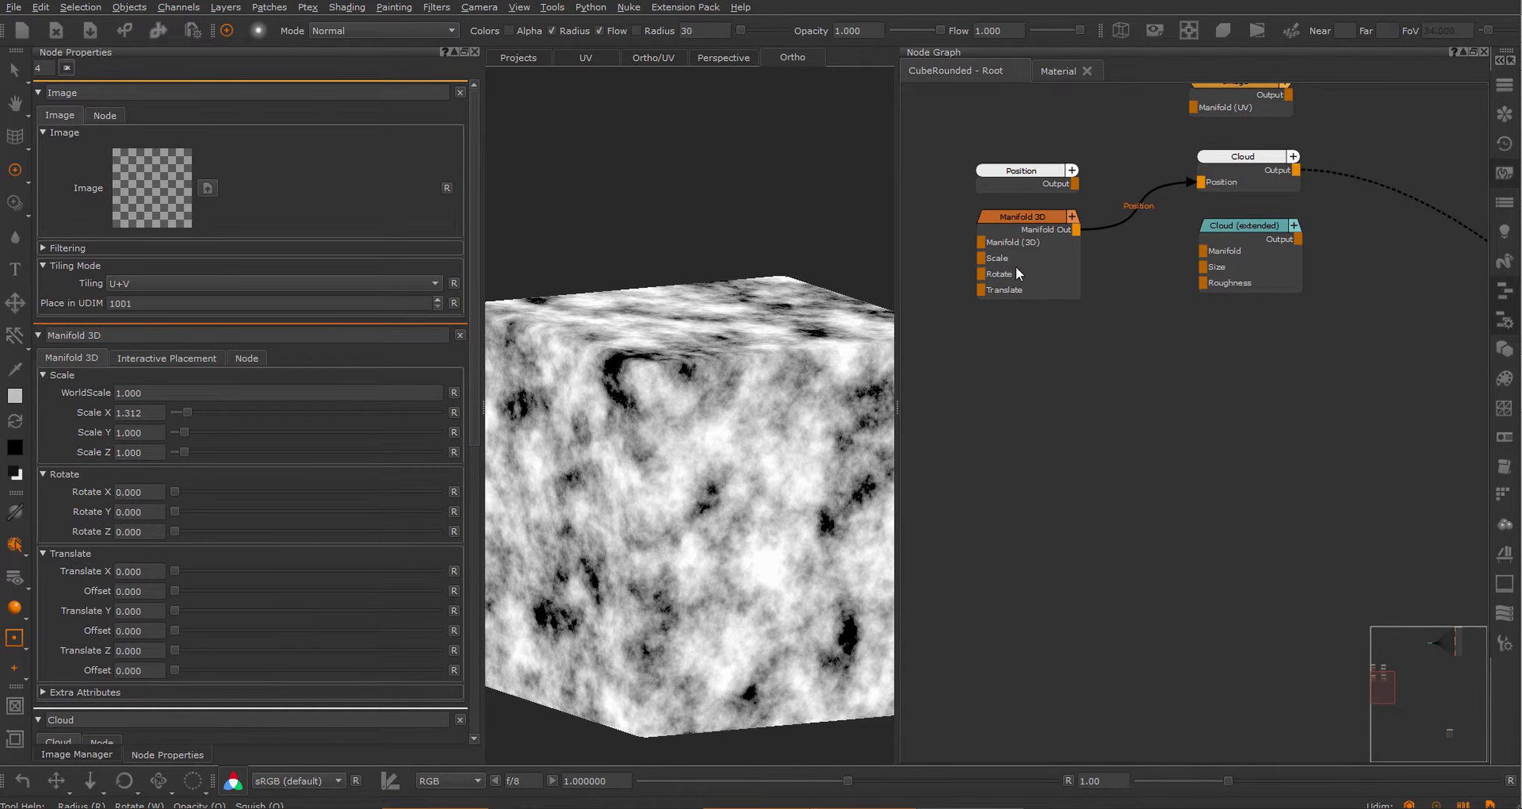
middle_click_drag(1078, 336, 1060, 364)
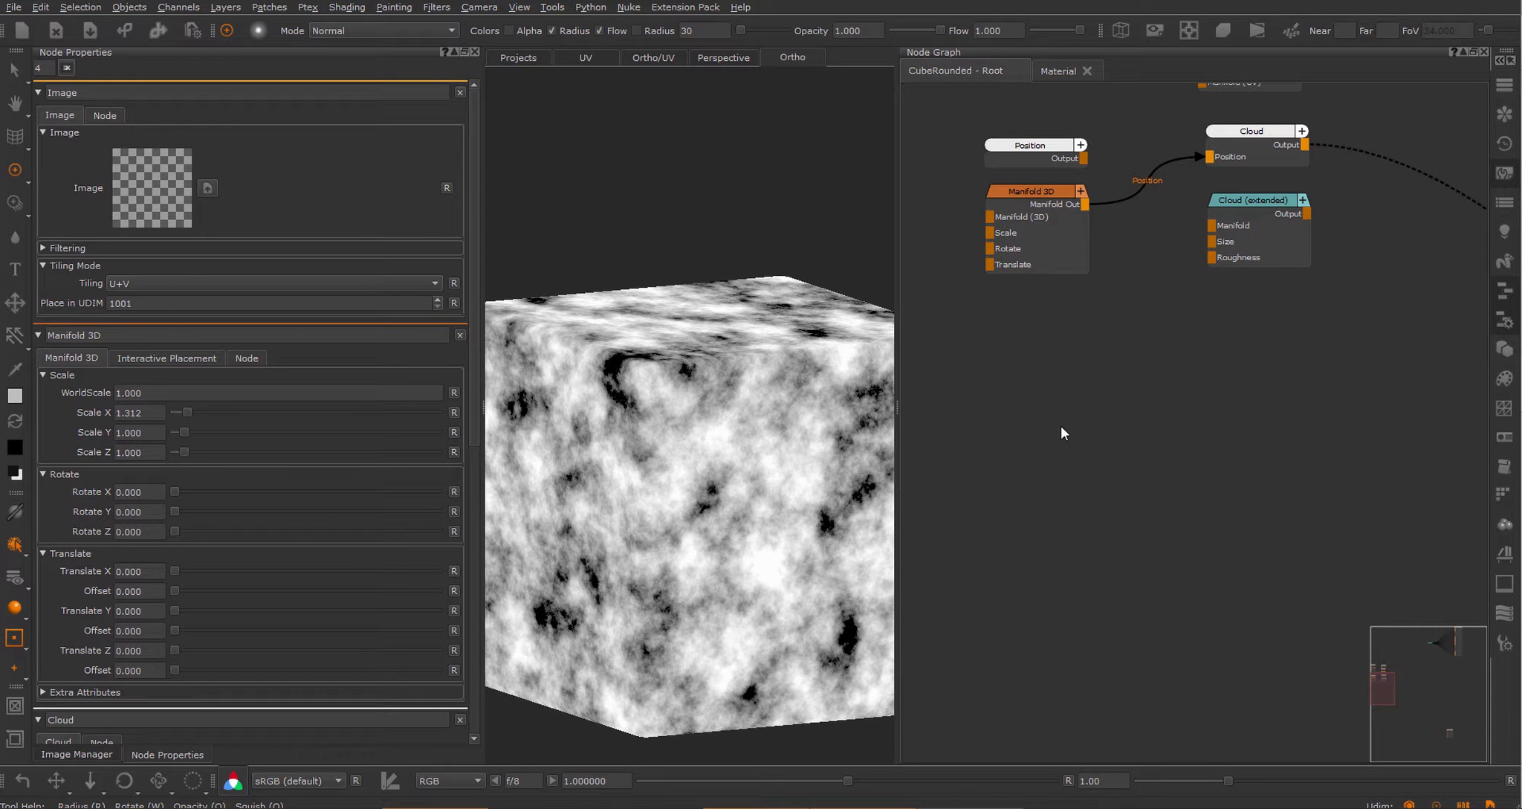
key("Tab")
type("sha")
key("Down")
key("Return")
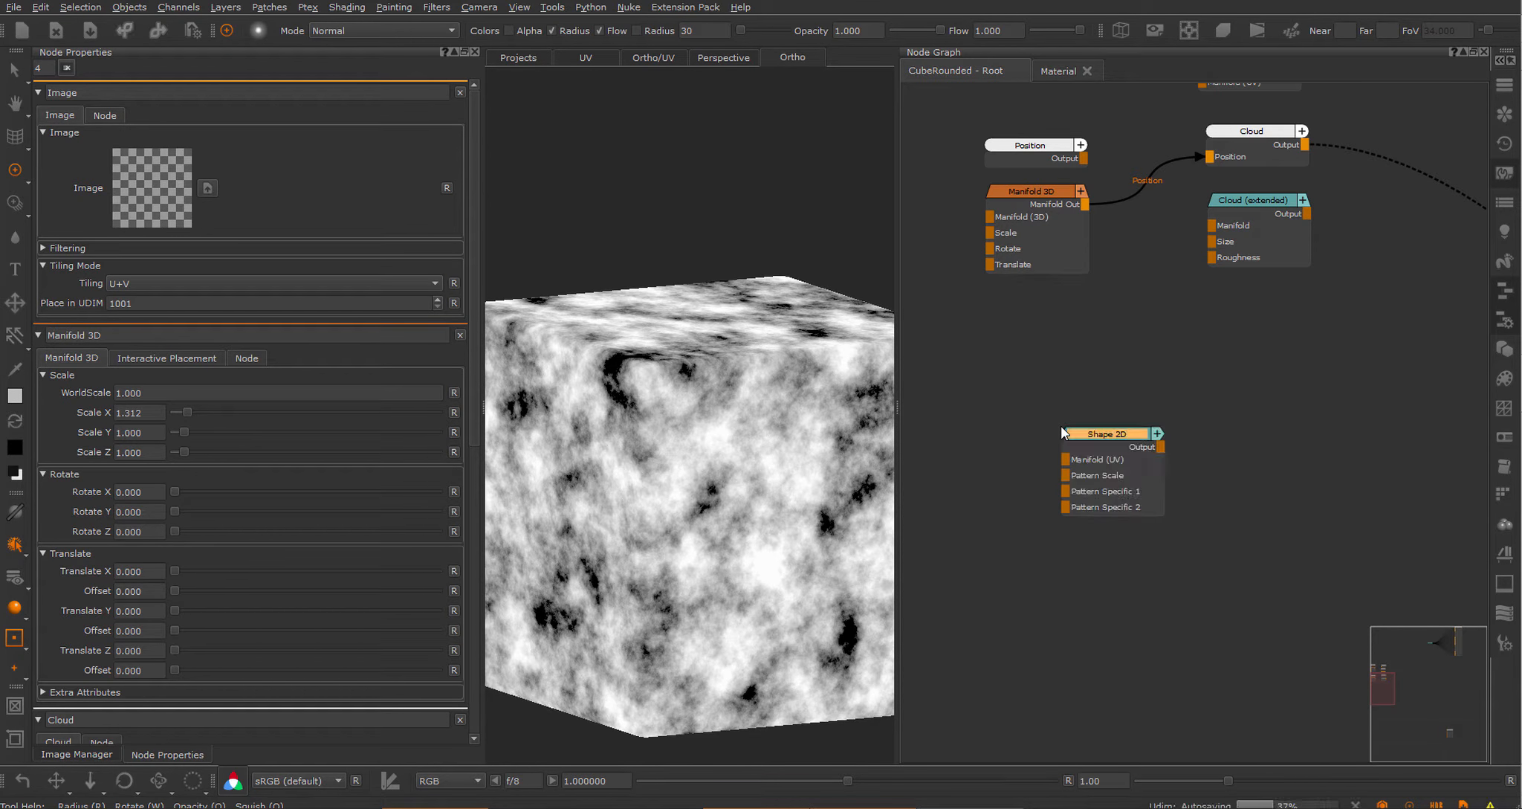
left_click_drag(1112, 441, 1108, 435)
key("1")
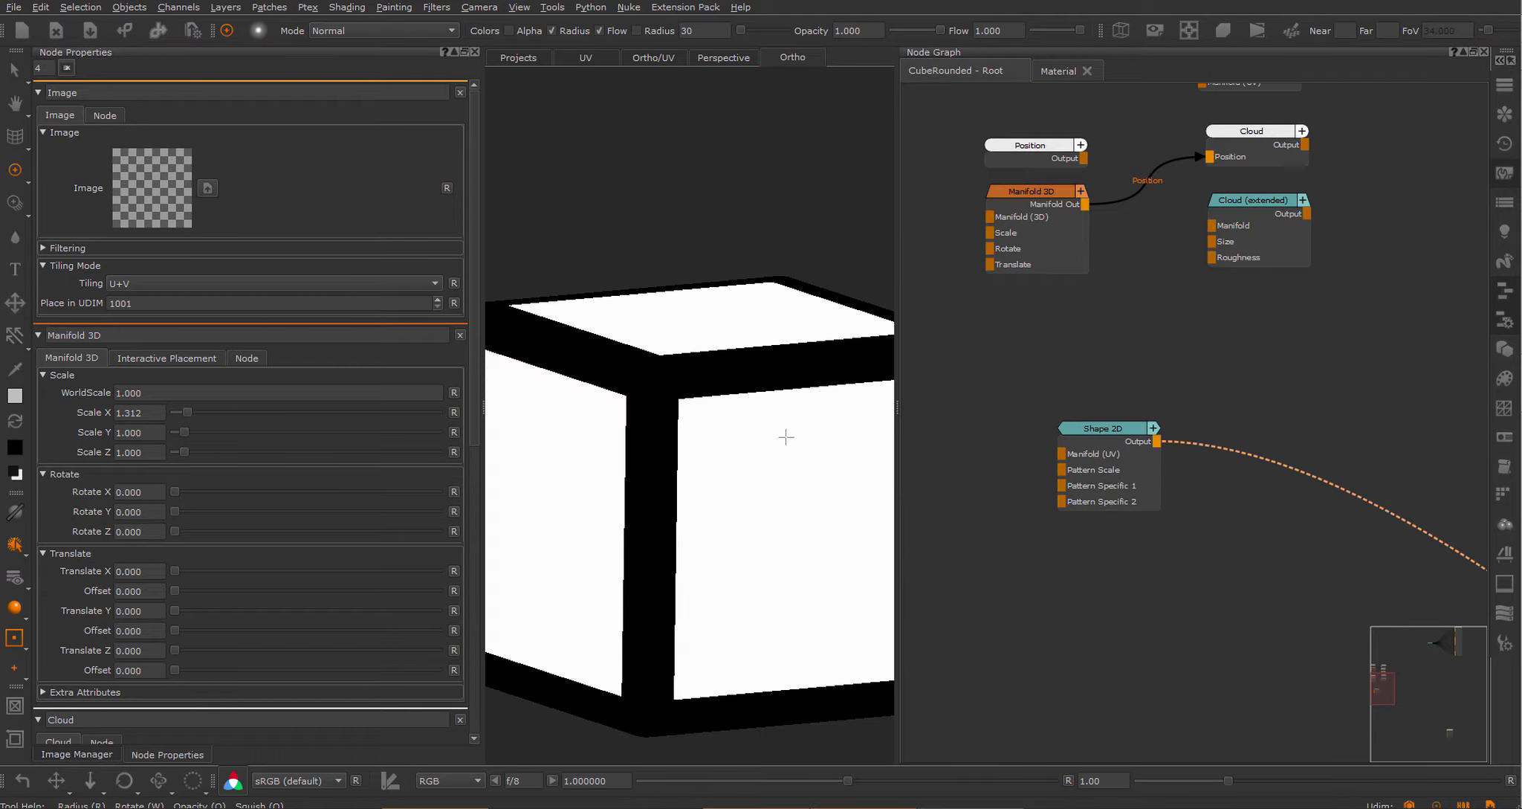
Set the Shape 2D node's Pattern to Paraboloid and its Tiling to 4.
scroll(678, 393, "up", 3)
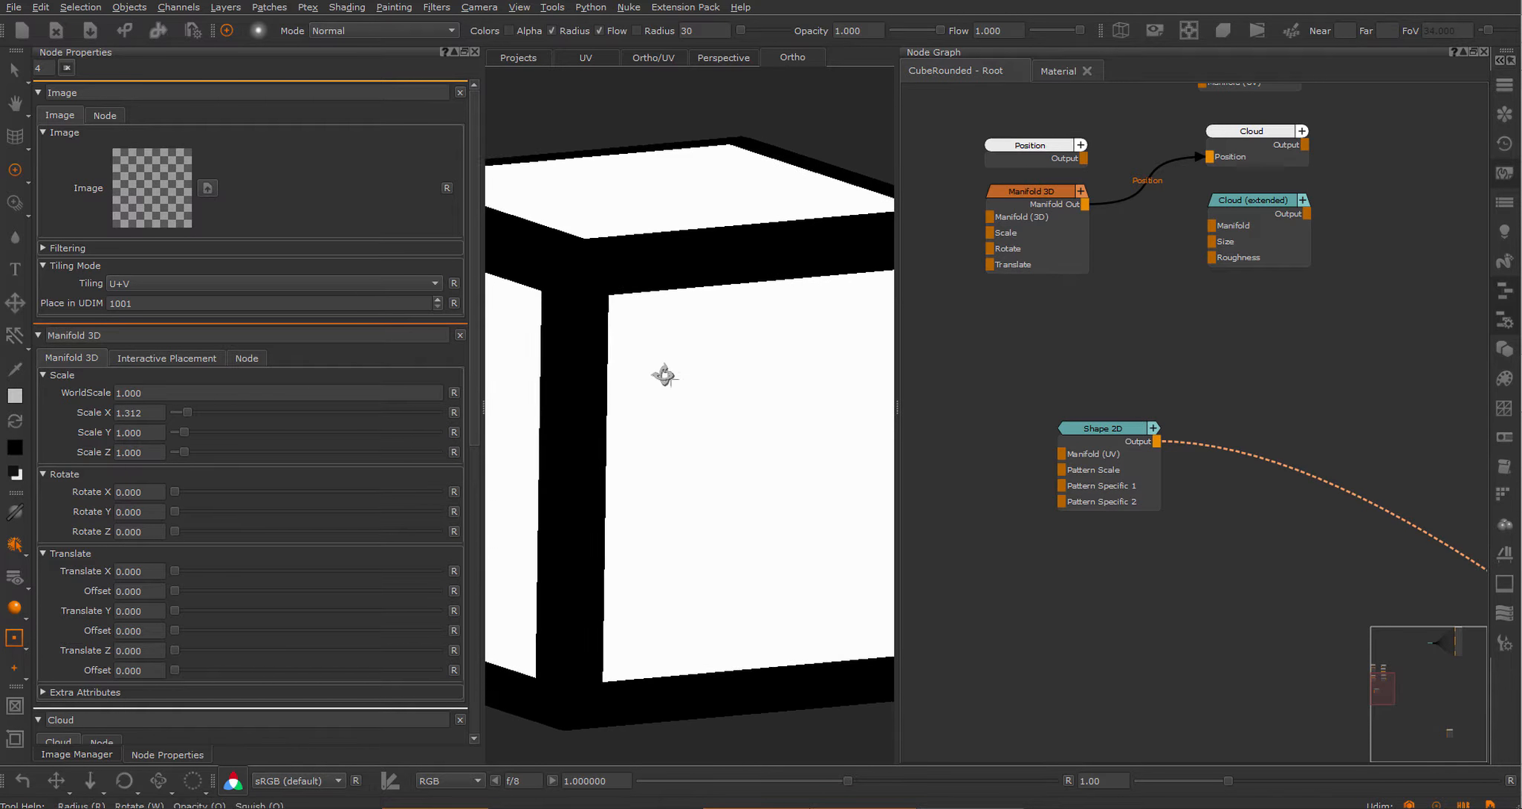
left_click(1101, 430)
left_click(180, 191)
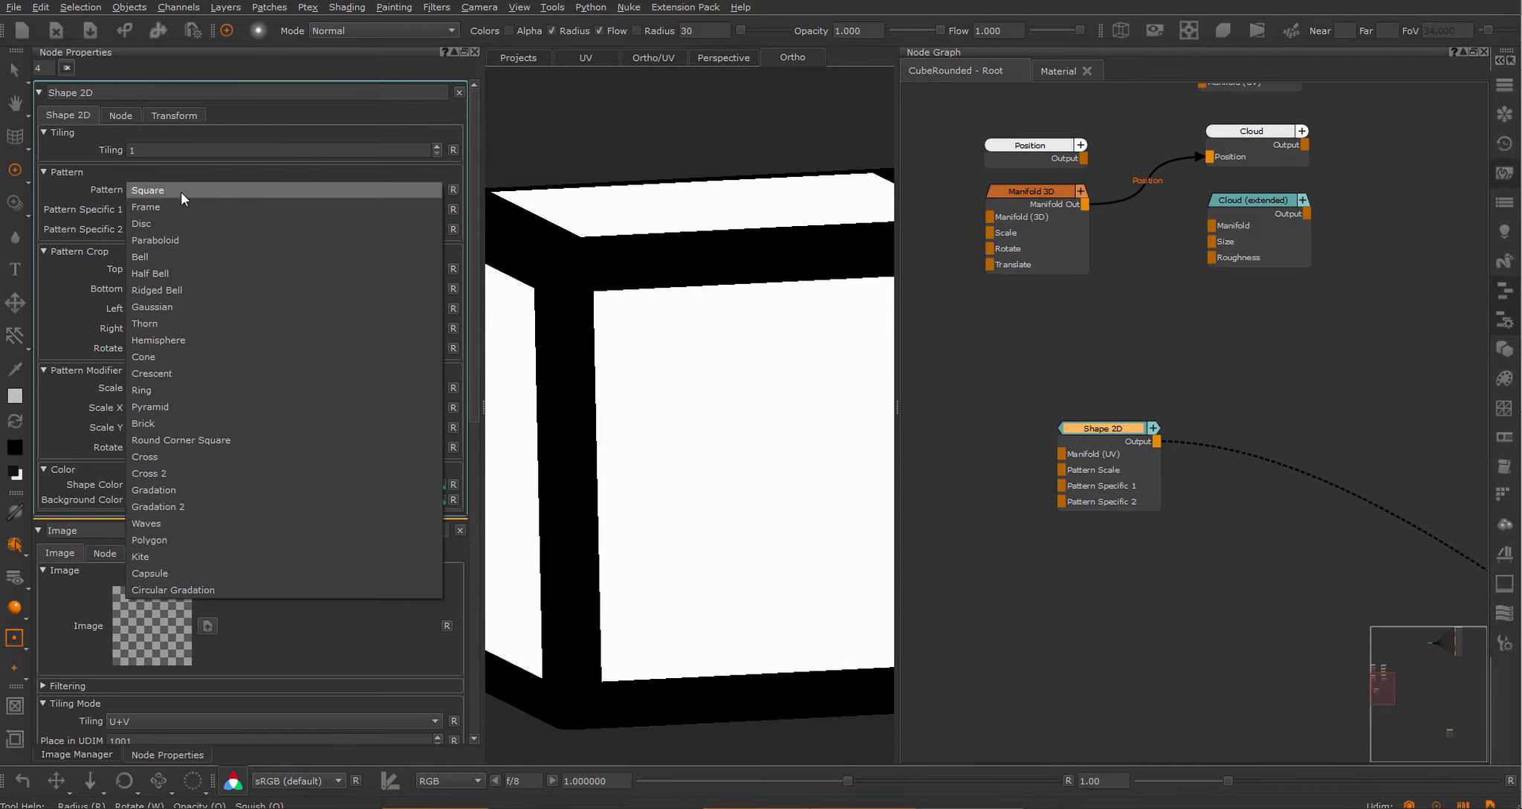
left_click(203, 240)
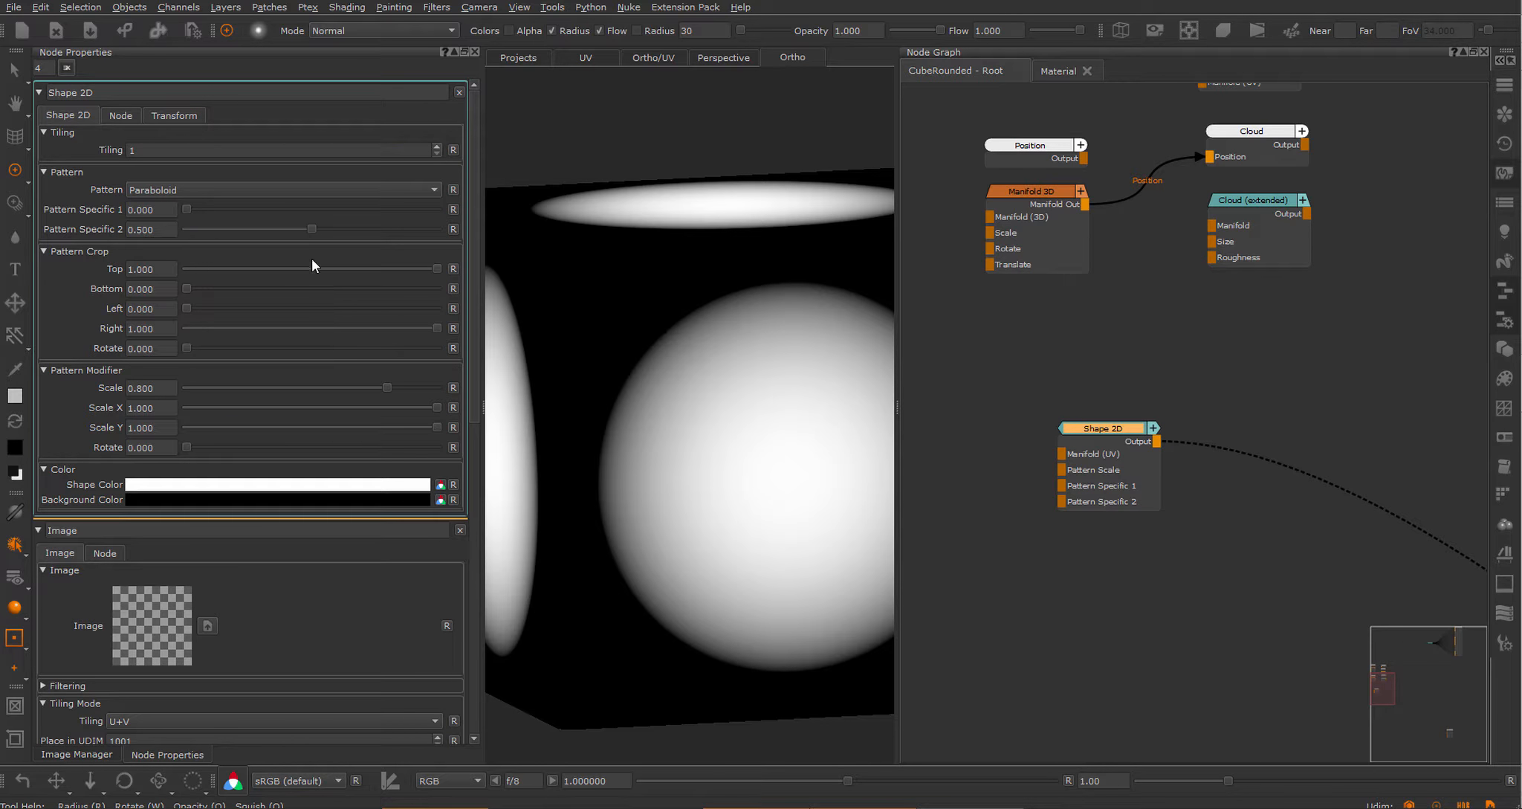
left_click(437, 146)
left_click(437, 147)
left_click(437, 147)
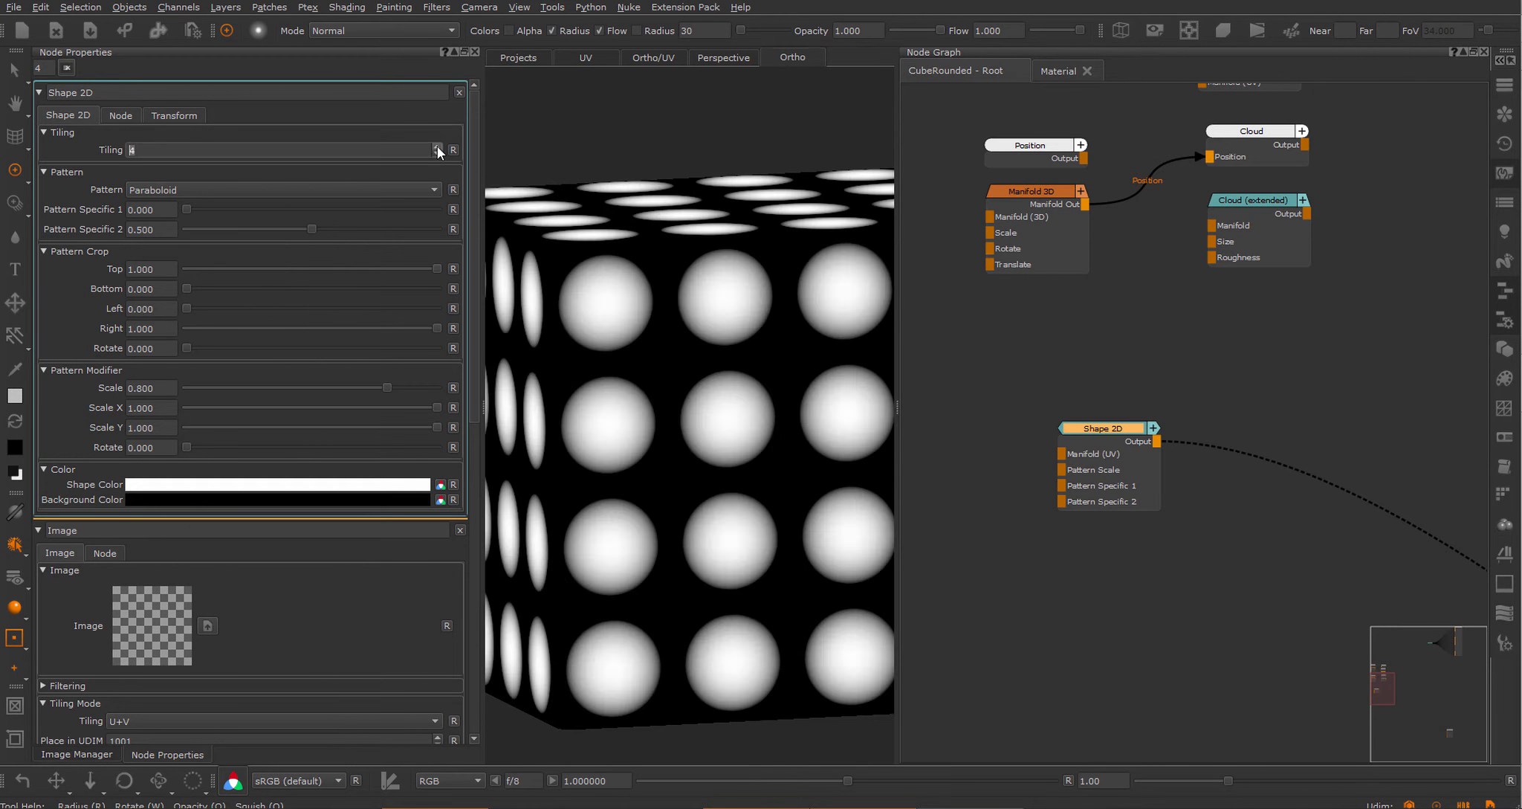
middle_click_drag(784, 427, 716, 405, "alt")
right_click_drag(716, 404, 686, 384, "alt")
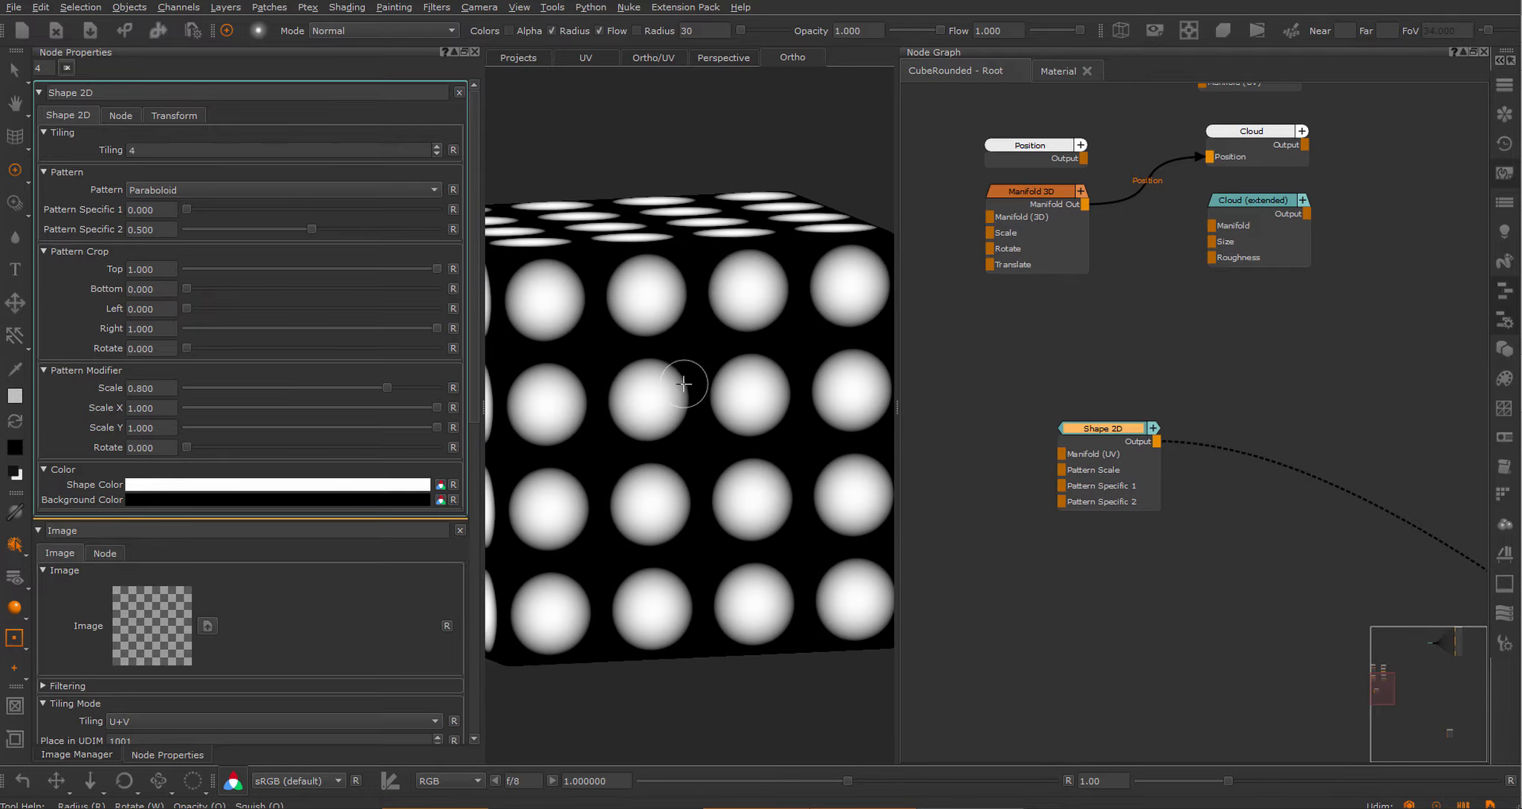
Create a Manifold Radial UV node beside the Shape 2D node and connect its output to the Shape 2D's Manifold (UV) input.
middle_click_drag(1030, 419, 1148, 397)
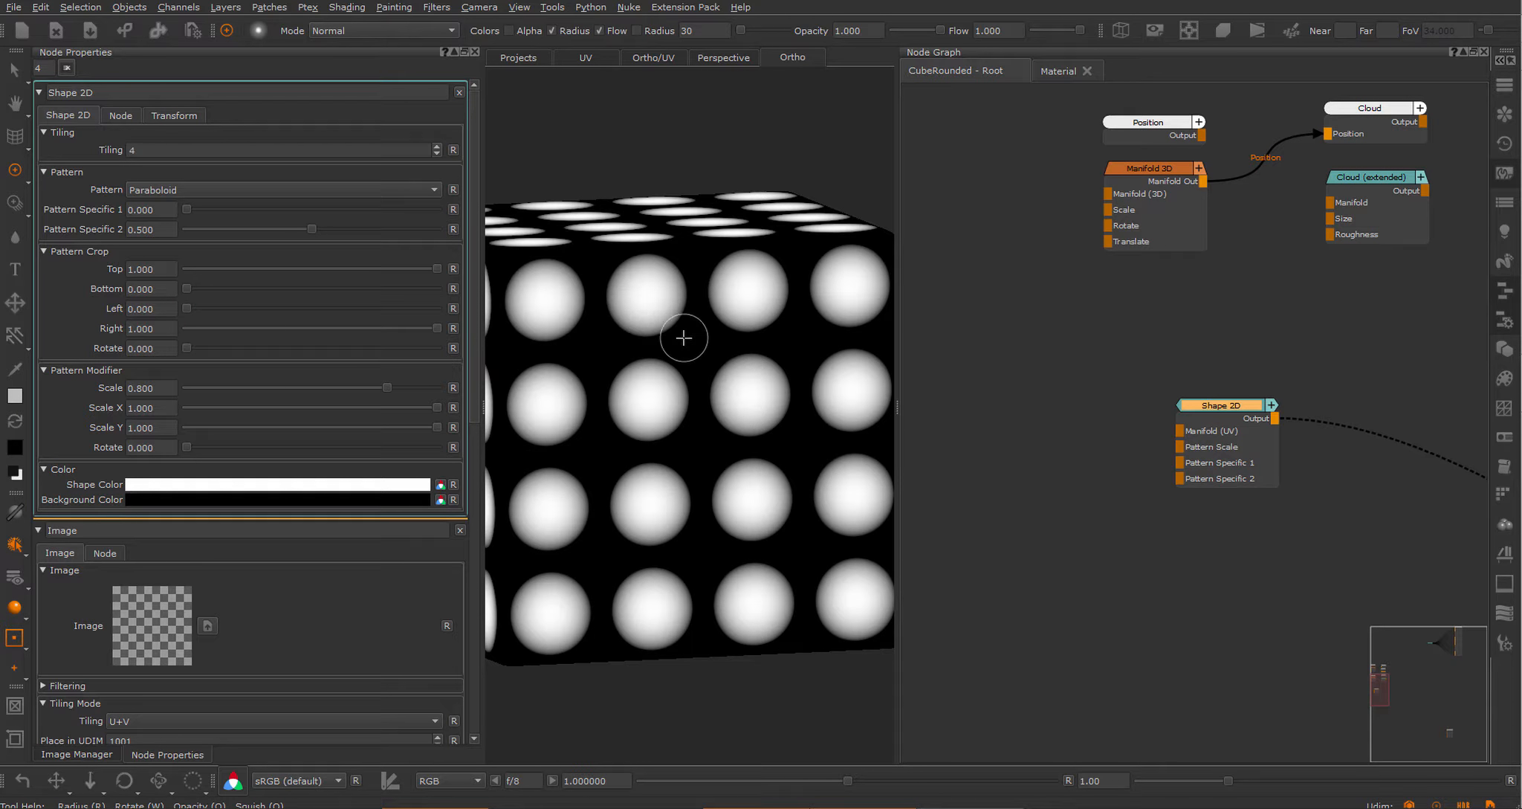
left_click(977, 413)
key("Tab")
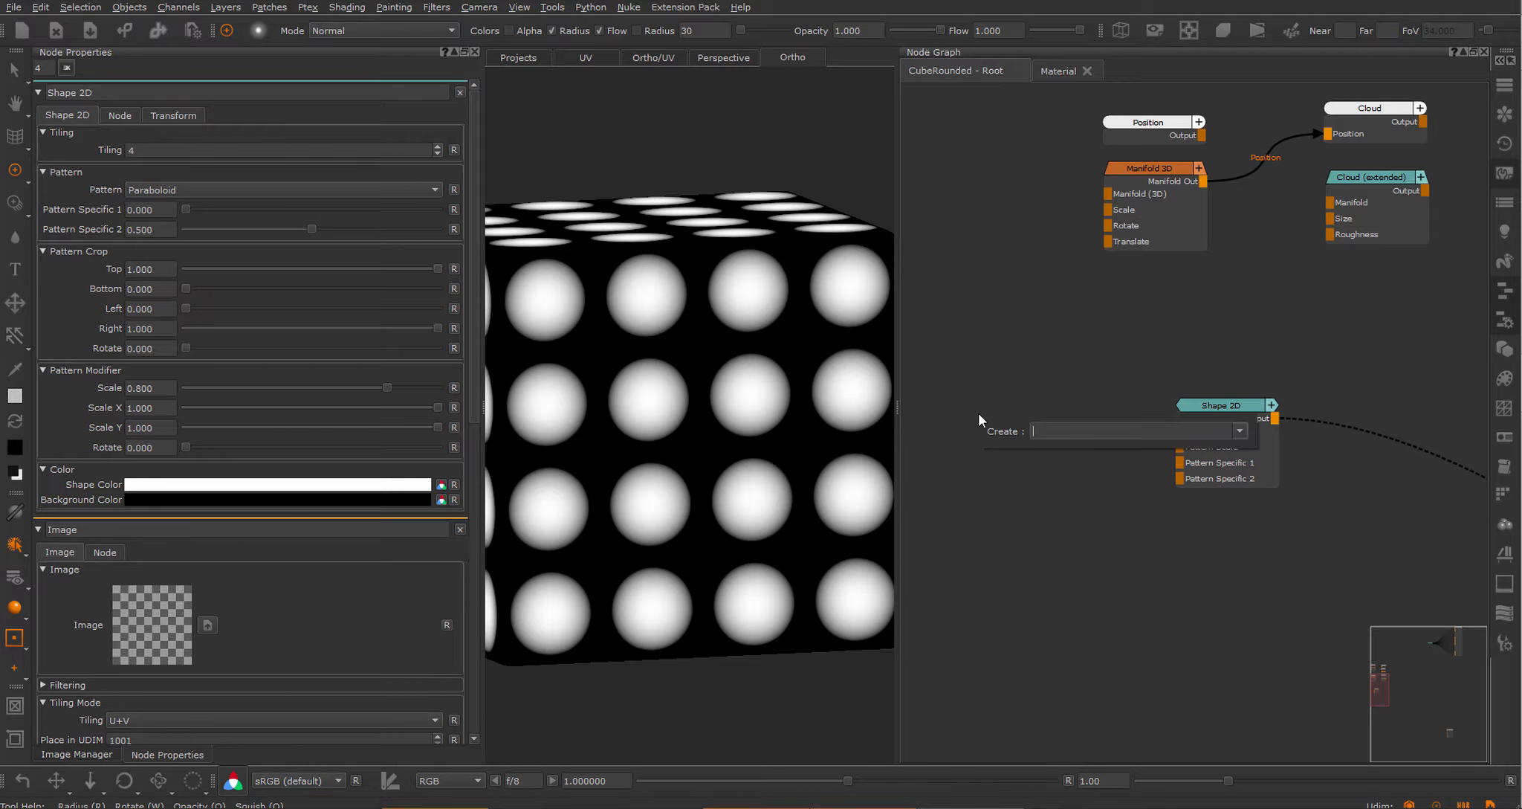
type("Manifold Radial UV")
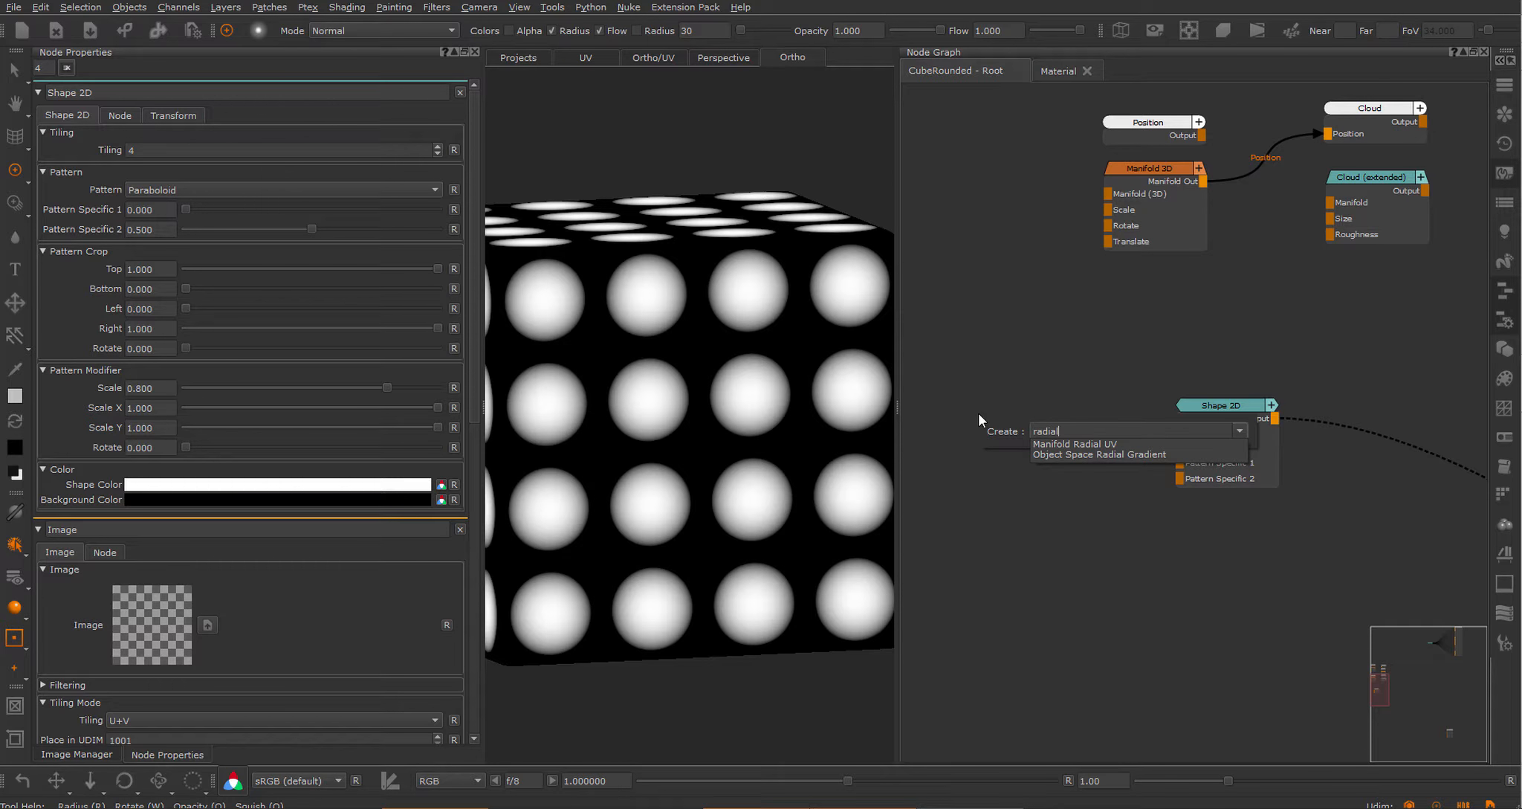
key("Return")
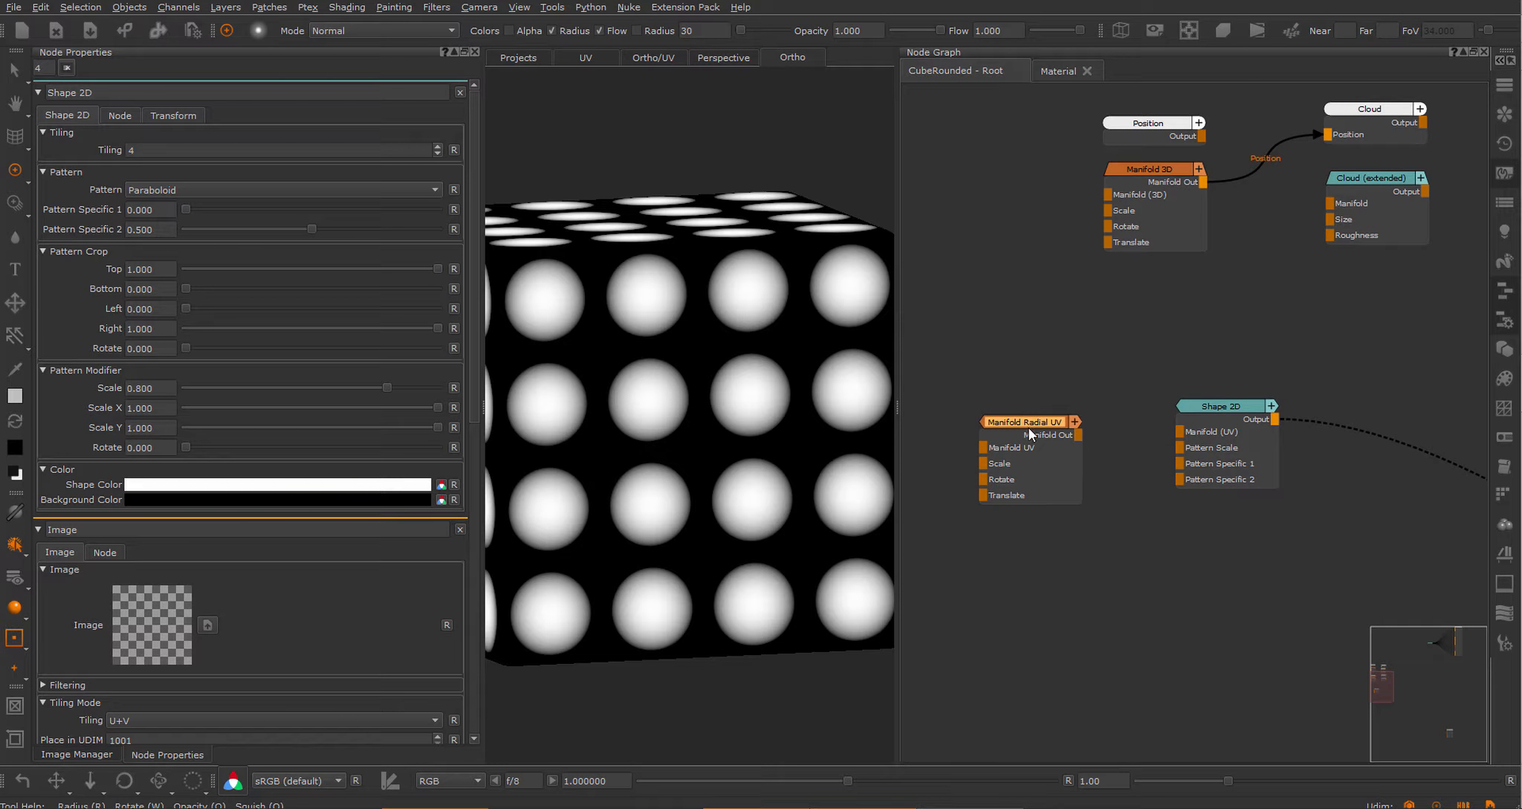
left_click_drag(1046, 423, 1034, 412)
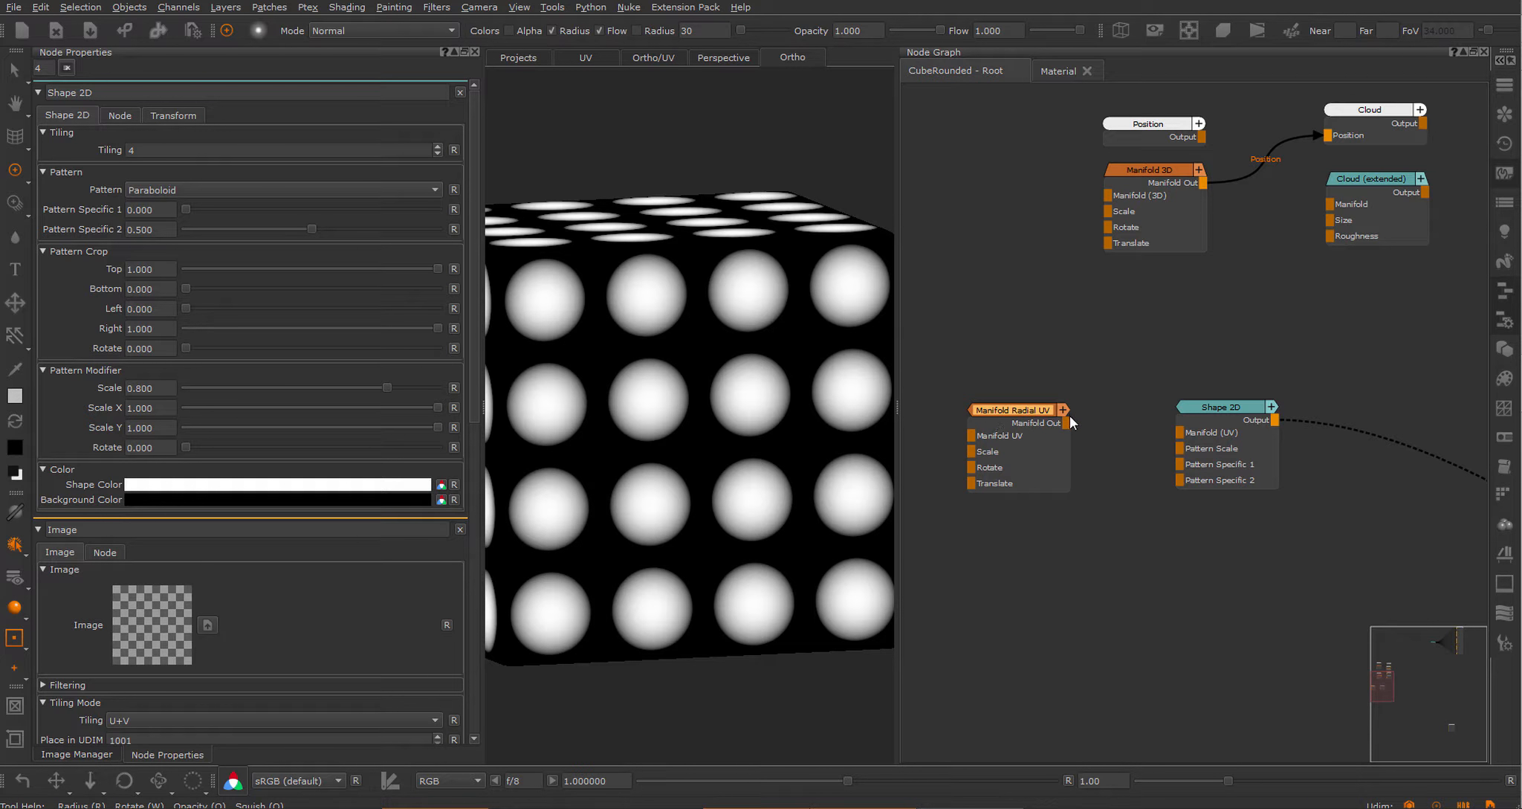
left_click_drag(1066, 421, 1180, 431)
left_click_drag(1033, 445, 1033, 460)
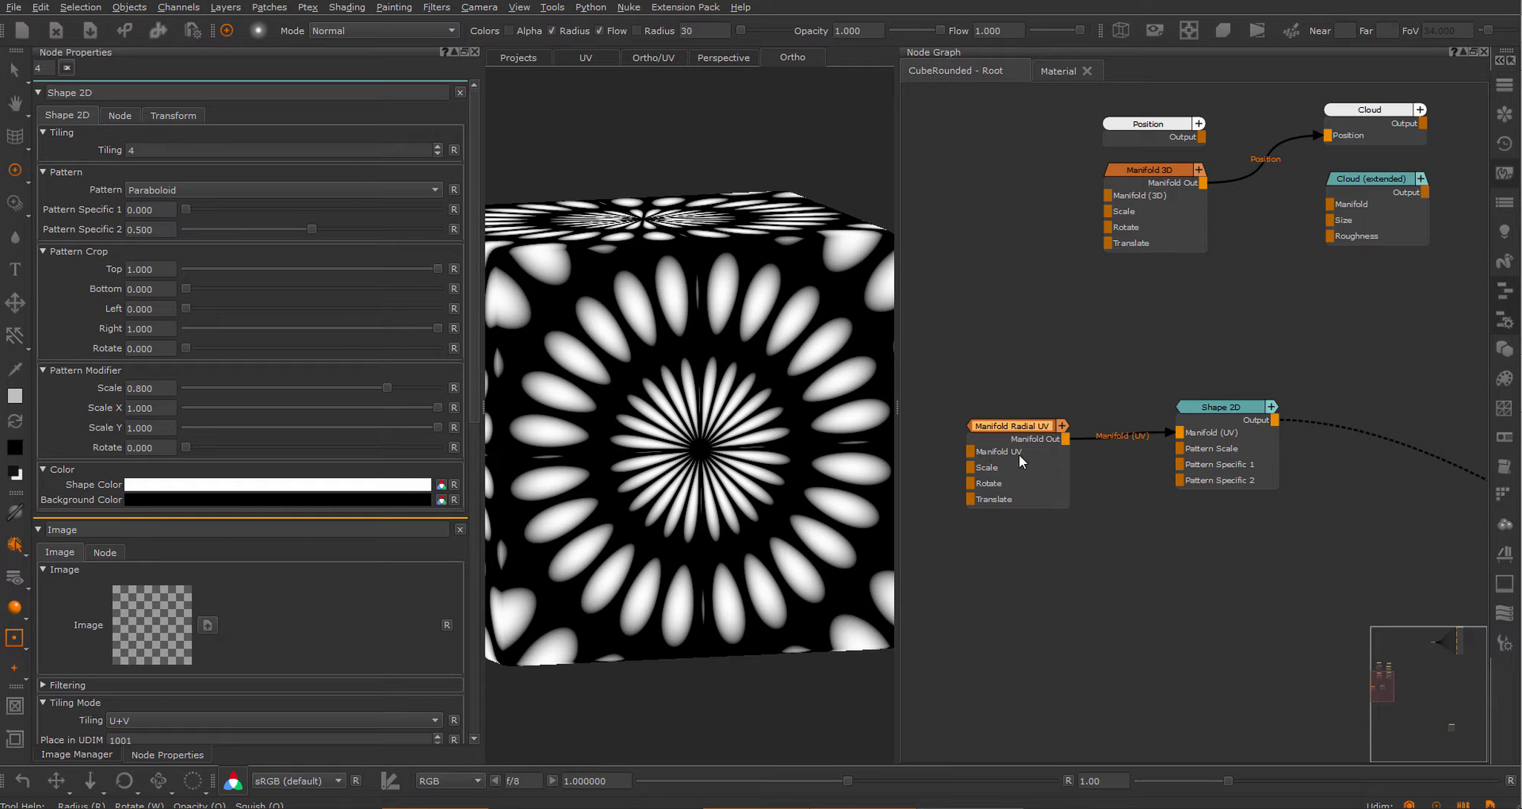
Create a Manifold UV node before the Manifold Radial UV node and connect its output to the radial node's Manifold UV input.
middle_click_drag(964, 446, 1137, 411)
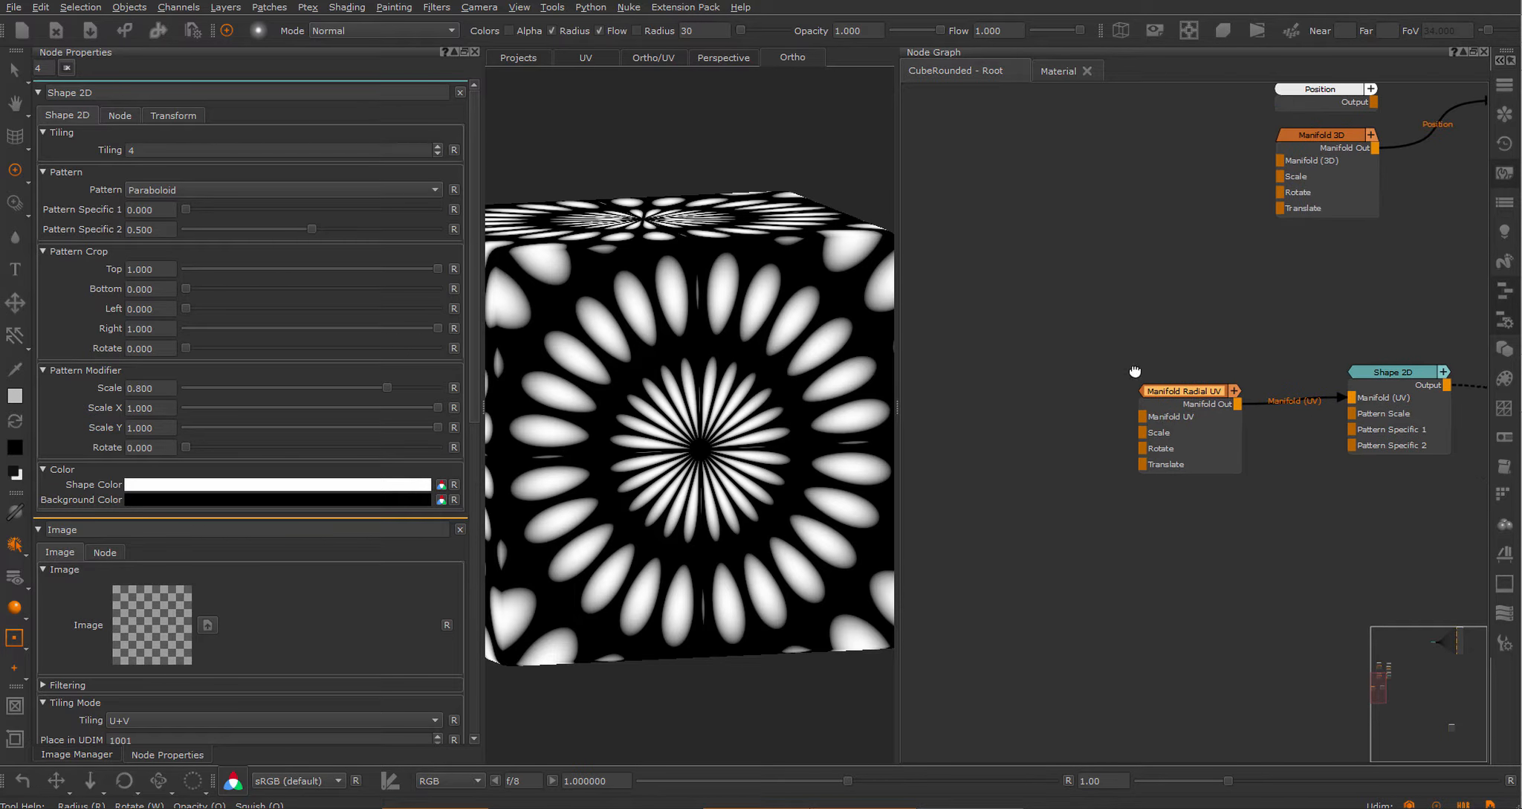
key("Tab")
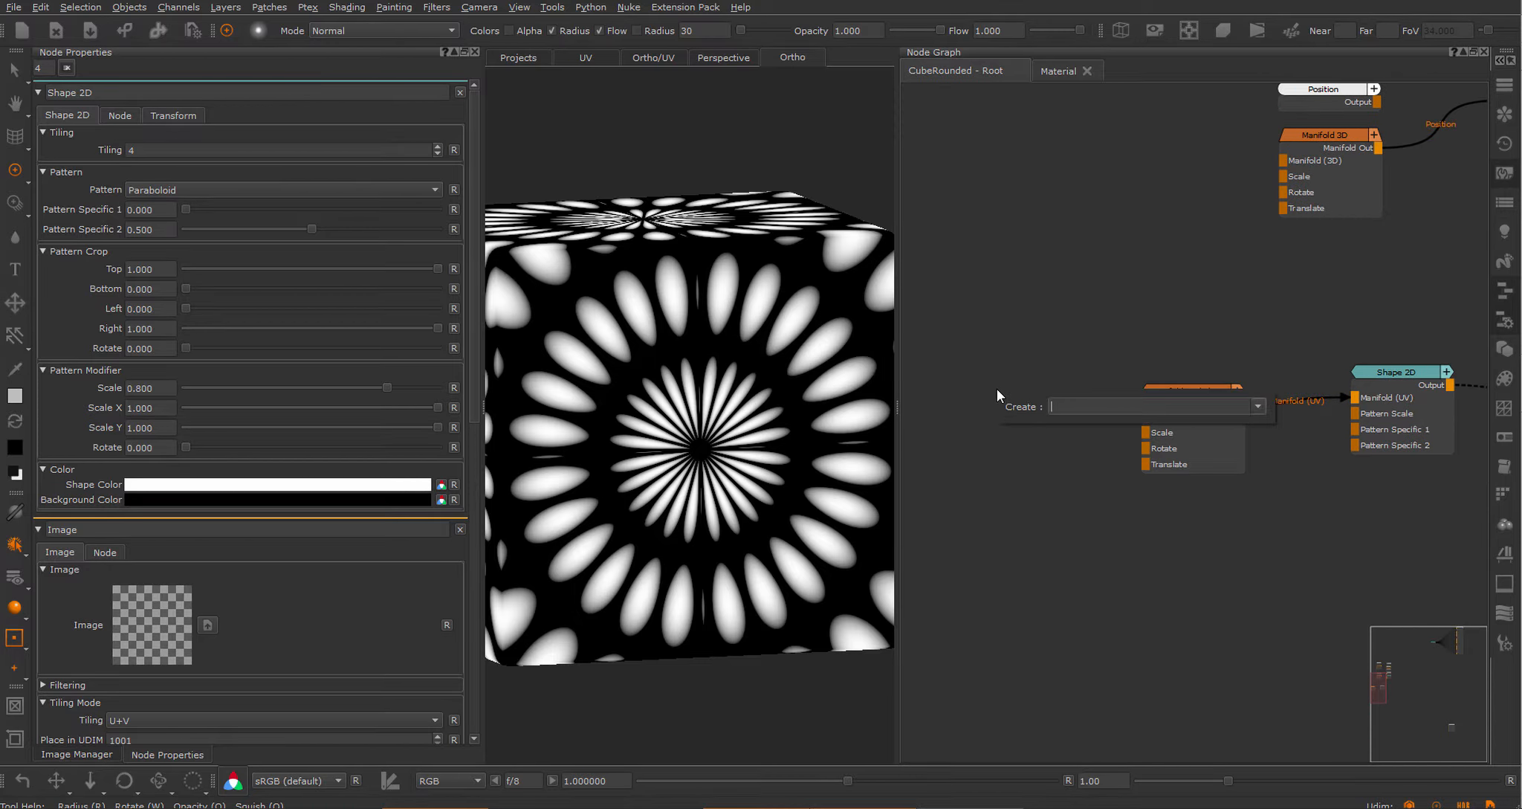
type("Manifold UV")
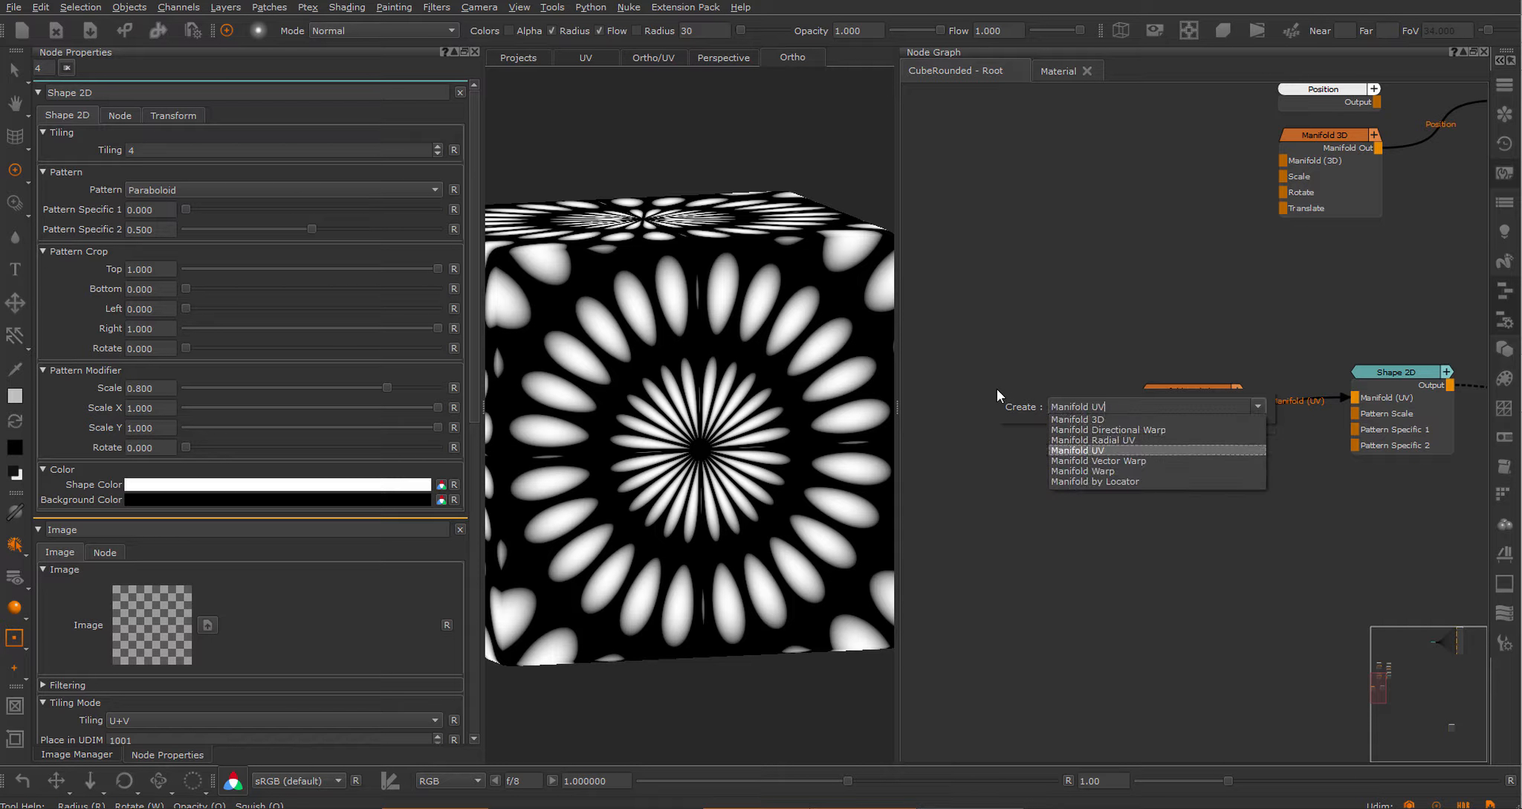
key("Return")
left_click_drag(1029, 394, 1146, 418)
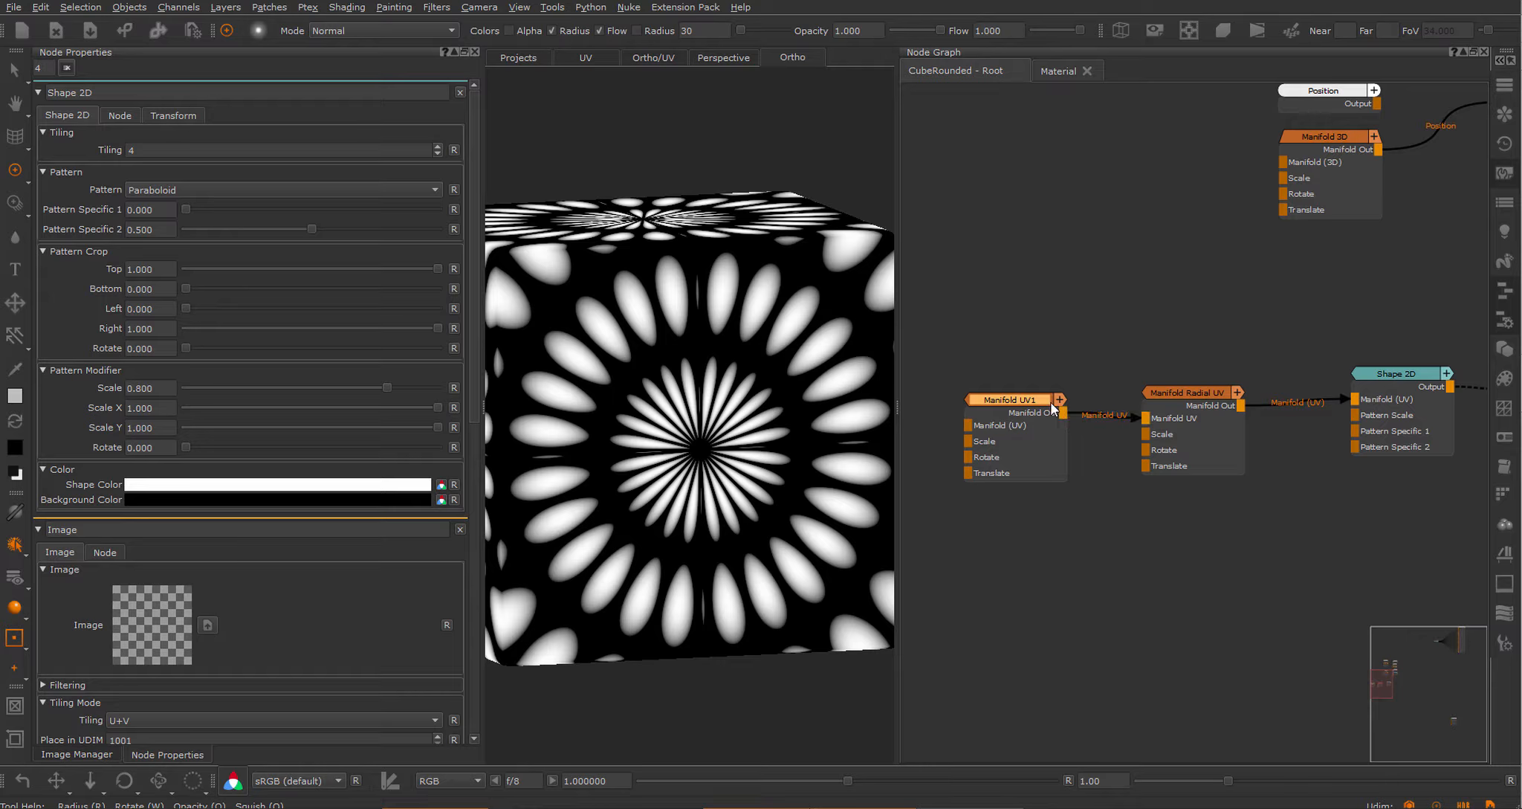
Try Repeat U 5.846 and Repeat V 4.387 on the new Manifold UV node, and reset both values.
double_click(1009, 403)
left_click_drag(241, 169, 263, 190)
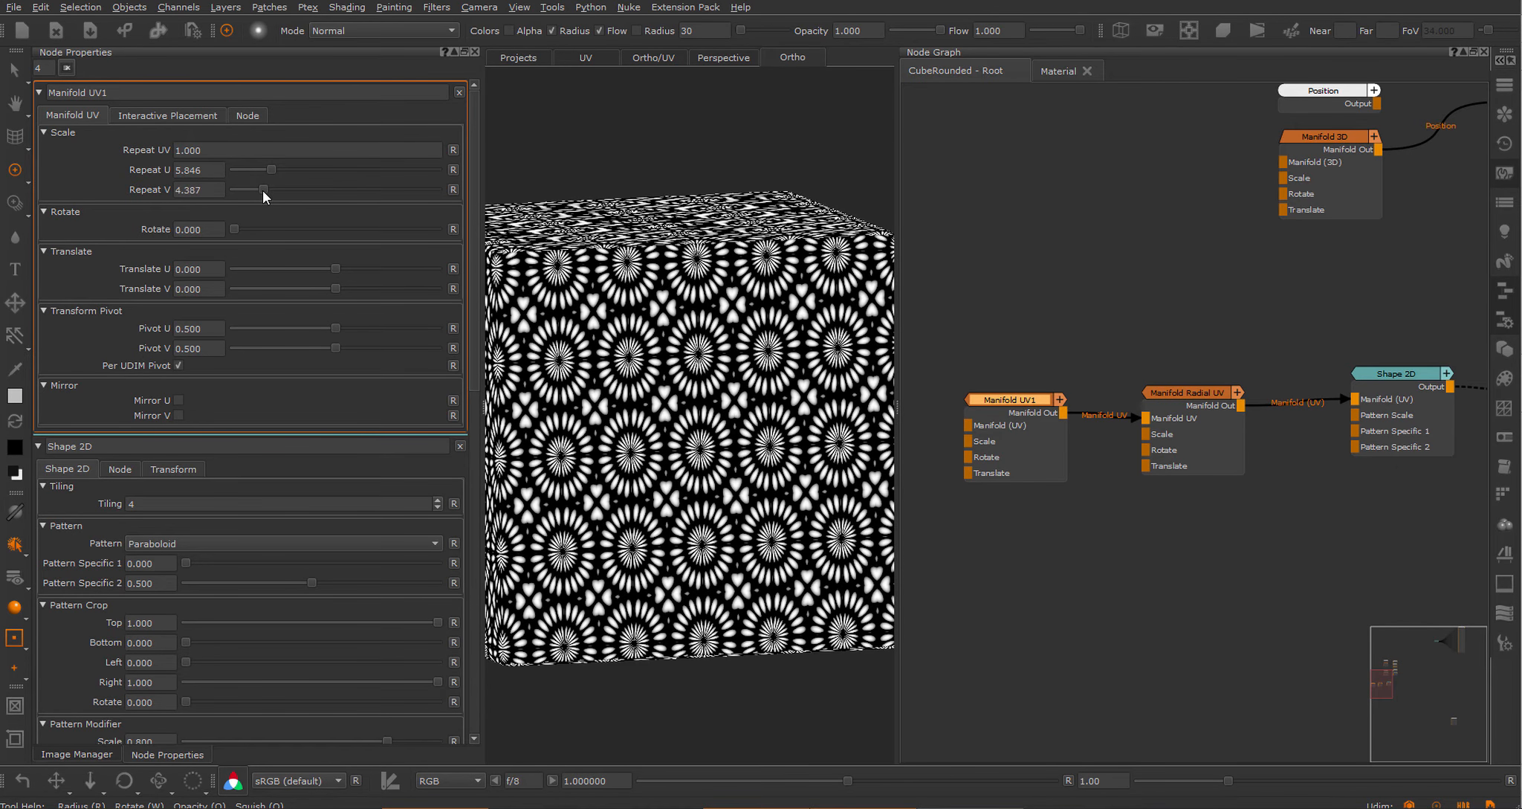
left_click(453, 171)
left_click(451, 189)
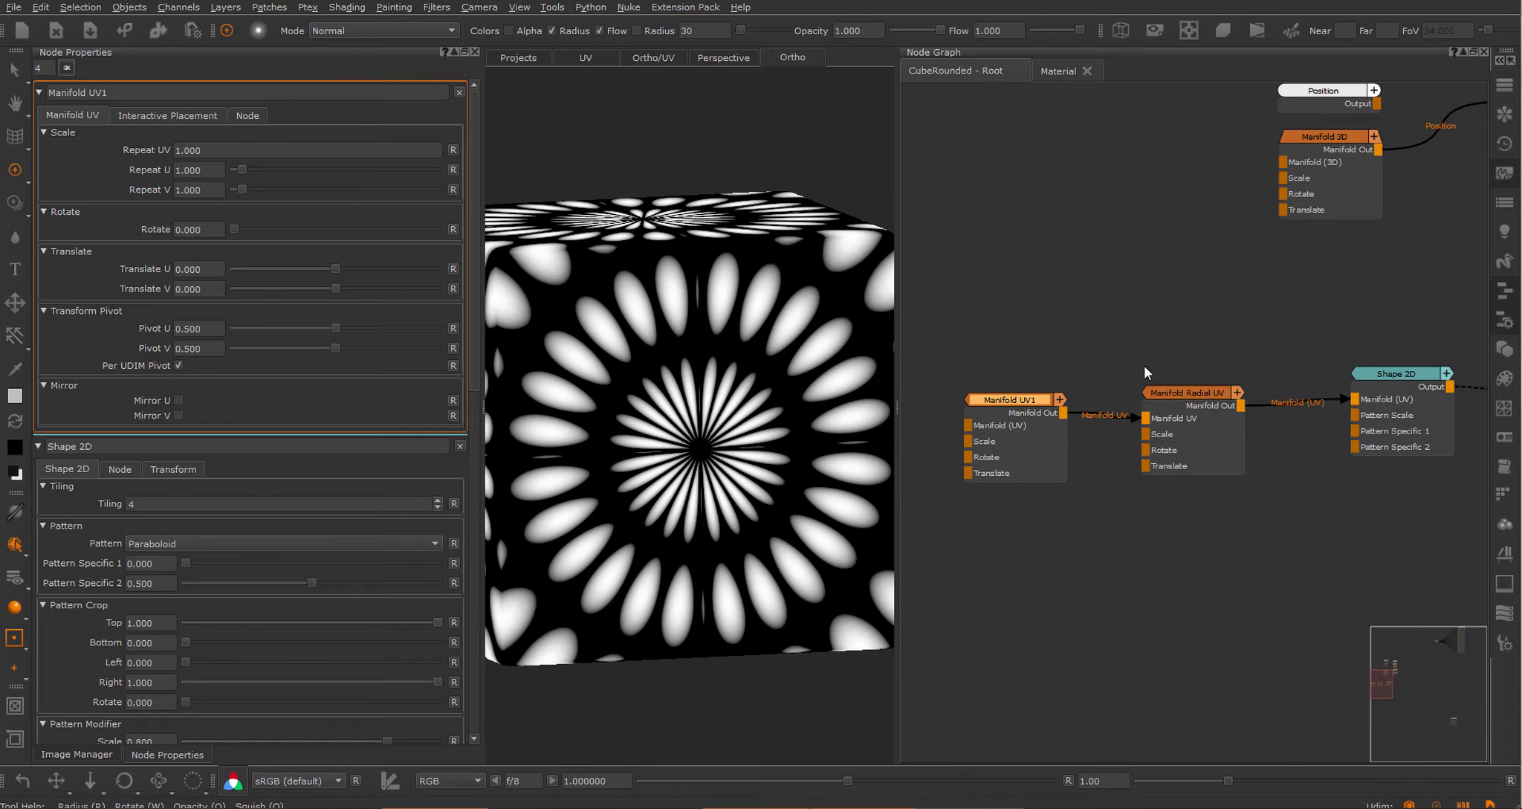
Set the Manifold Radial UV node's Repeat UV to 1.500.
left_click(1184, 392)
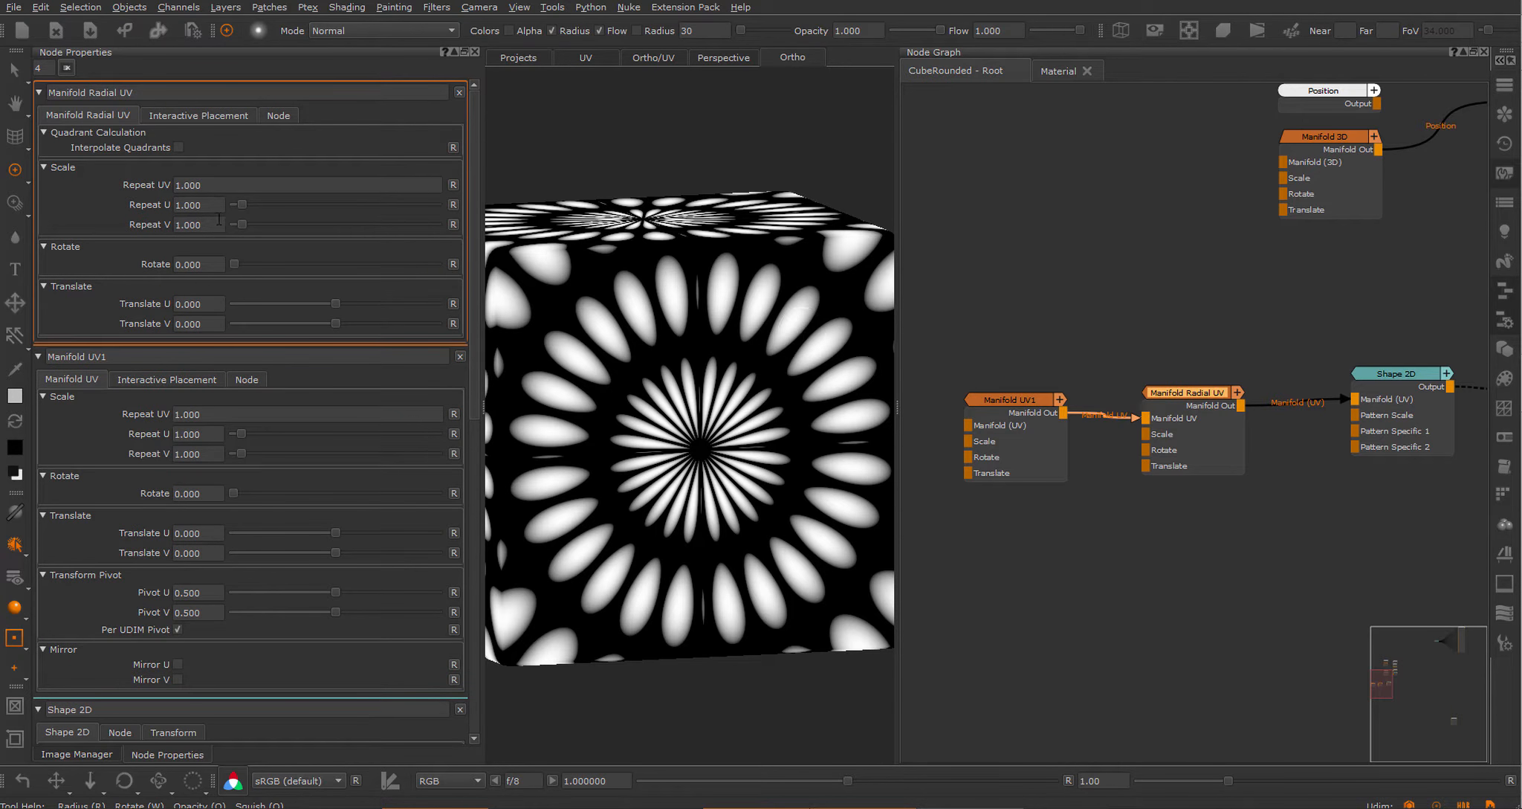
scroll(213, 185, "up", 5)
scroll(213, 207, "up", 15)
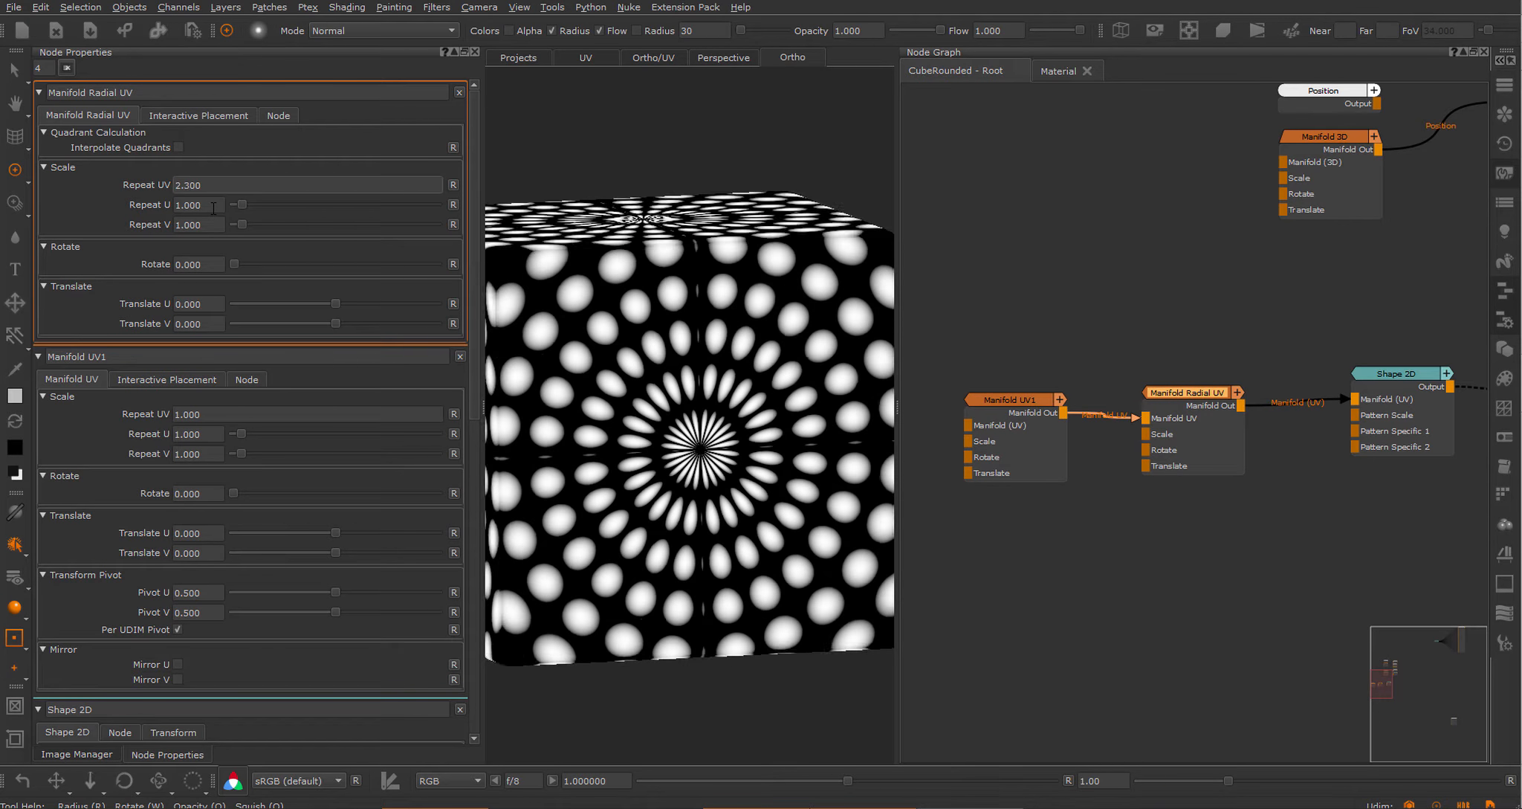
scroll(213, 208, "down", 15)
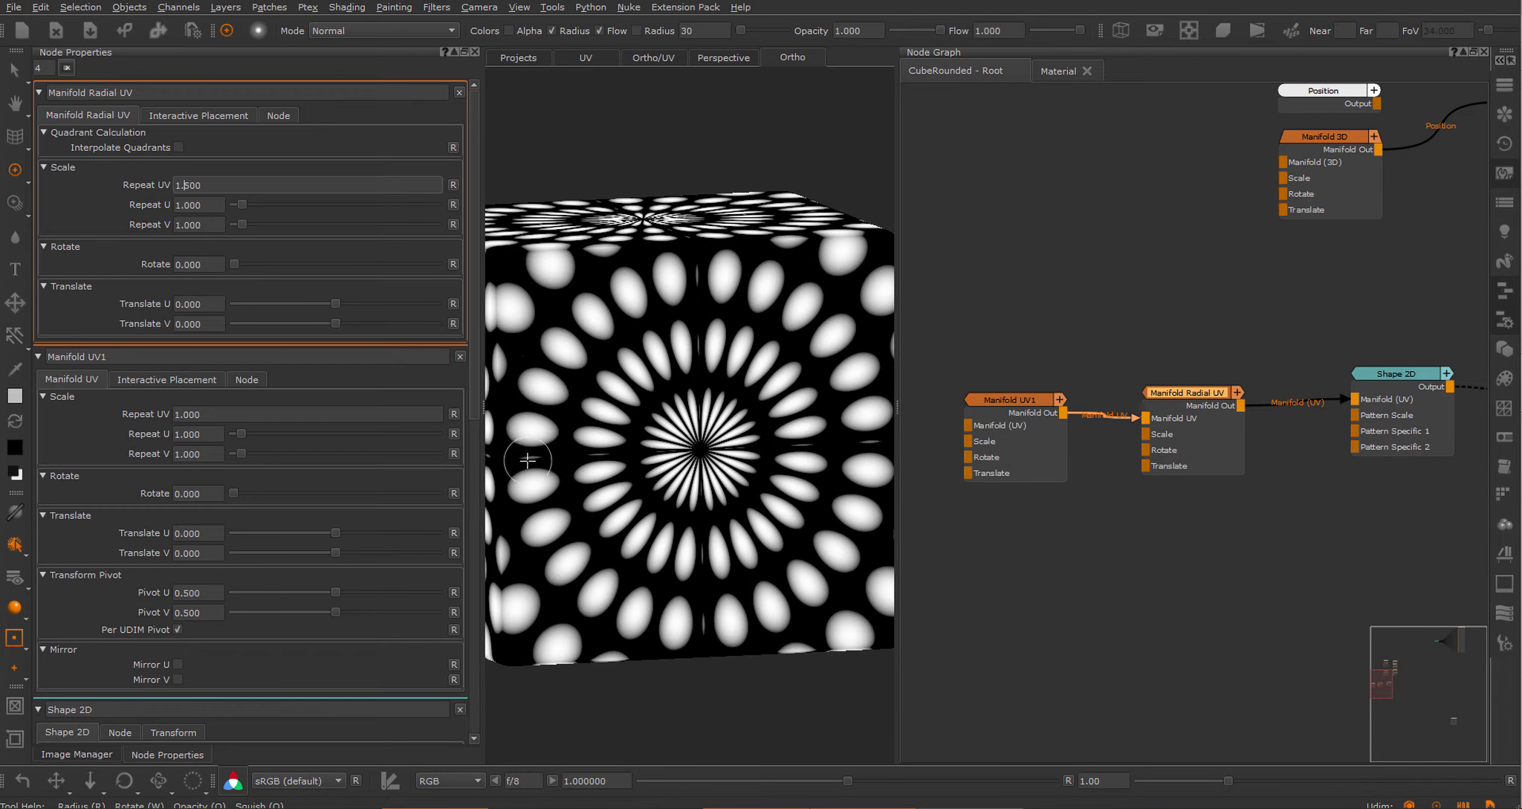
Inspect the radial pattern's quadrant seams on the cube and try Interpolate Quadrants on and off.
left_click_drag(651, 436, 828, 373, "alt")
scroll(829, 374, "up", 6)
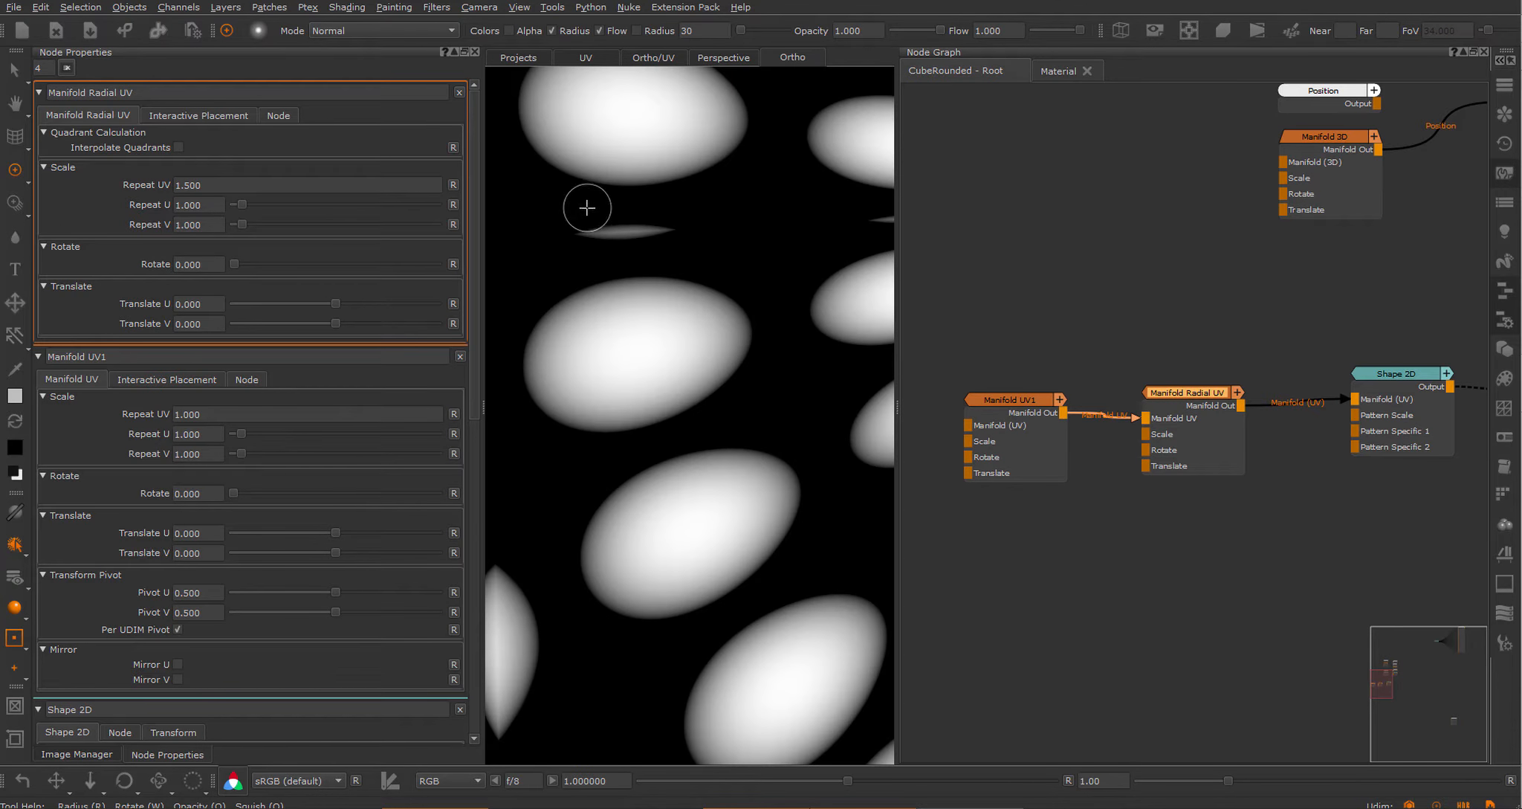
scroll(677, 216, "down", 6)
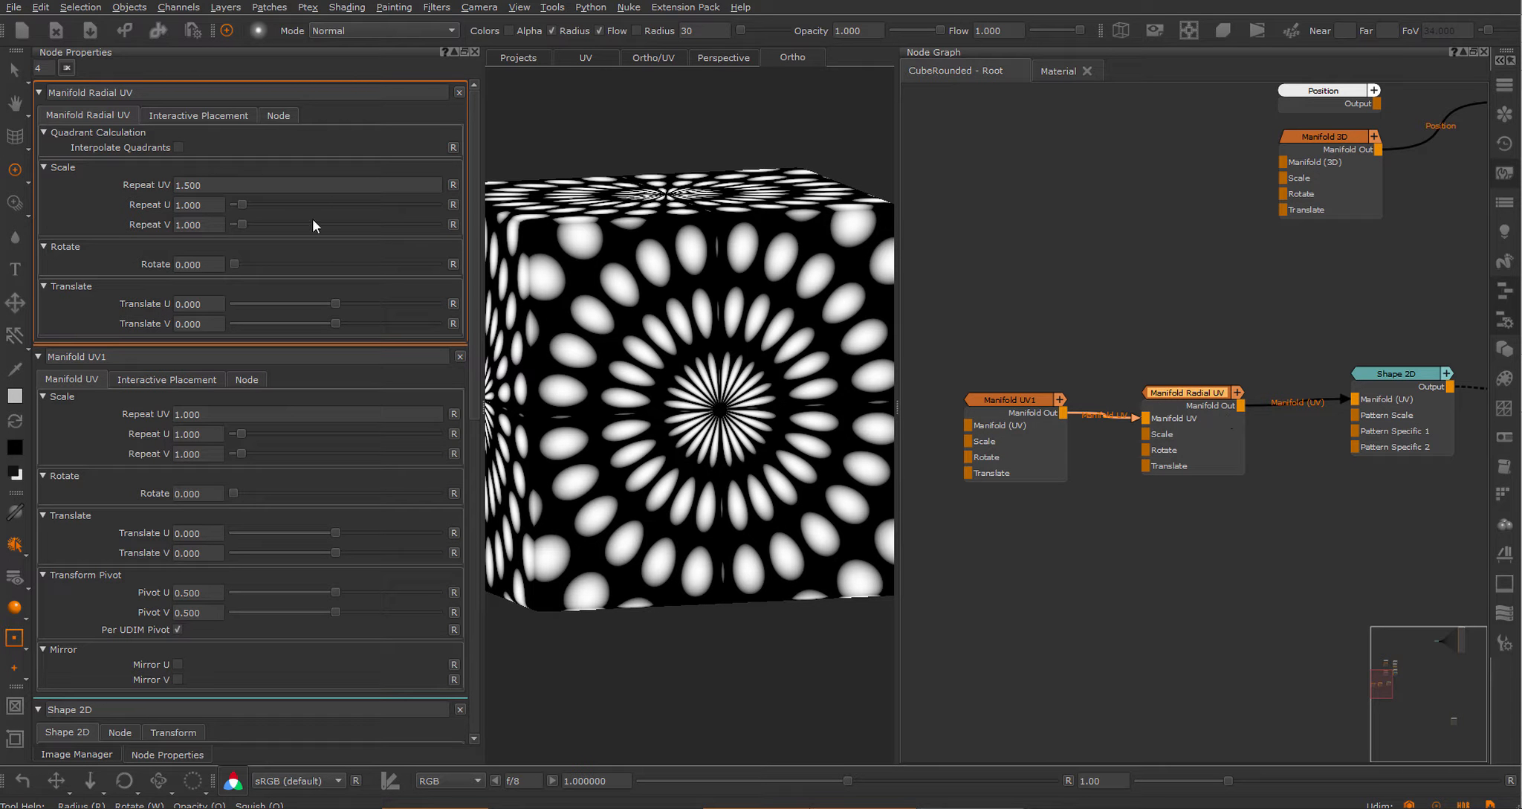
left_click(177, 147)
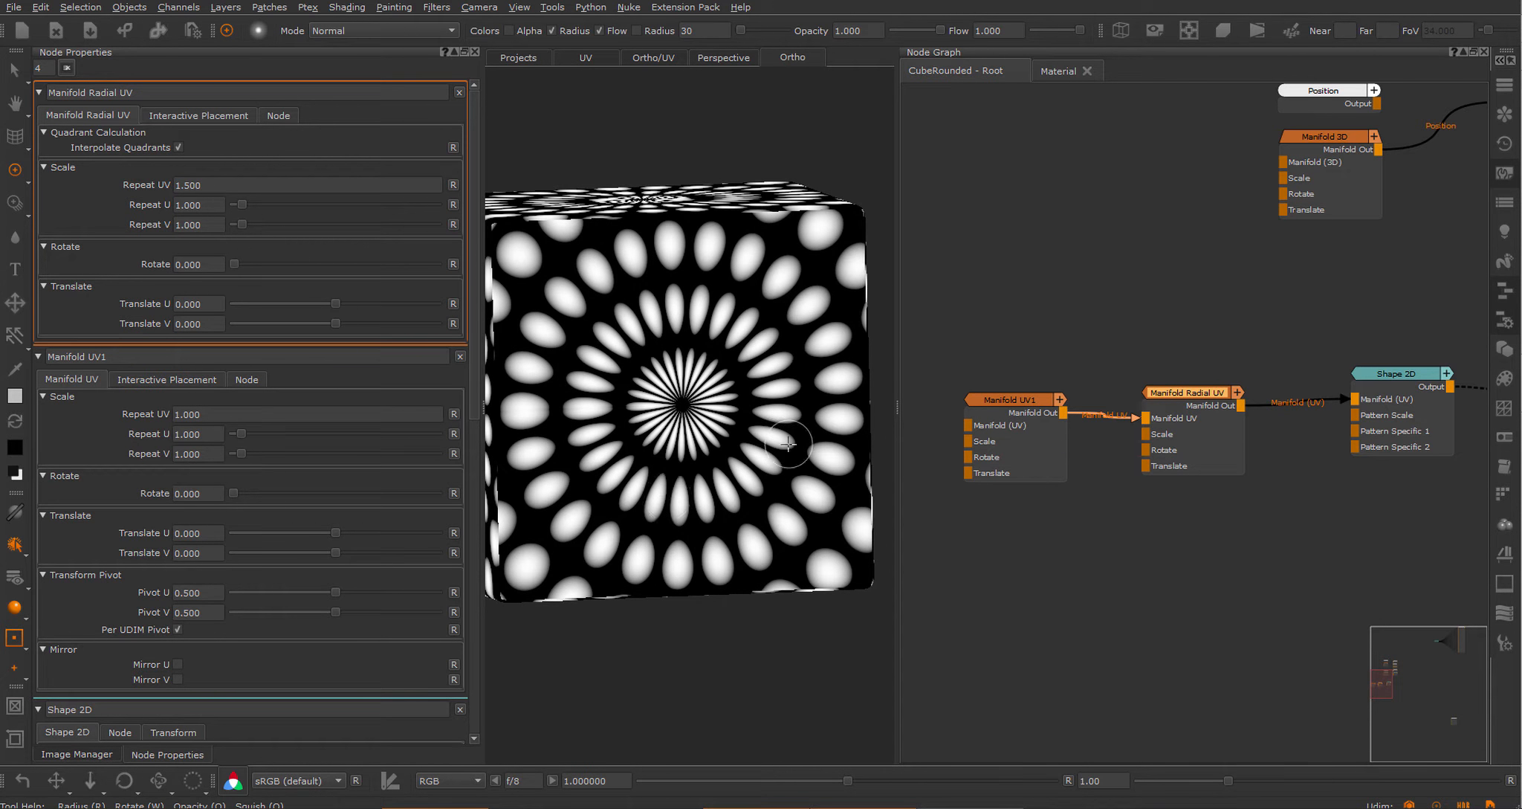
left_click(178, 147)
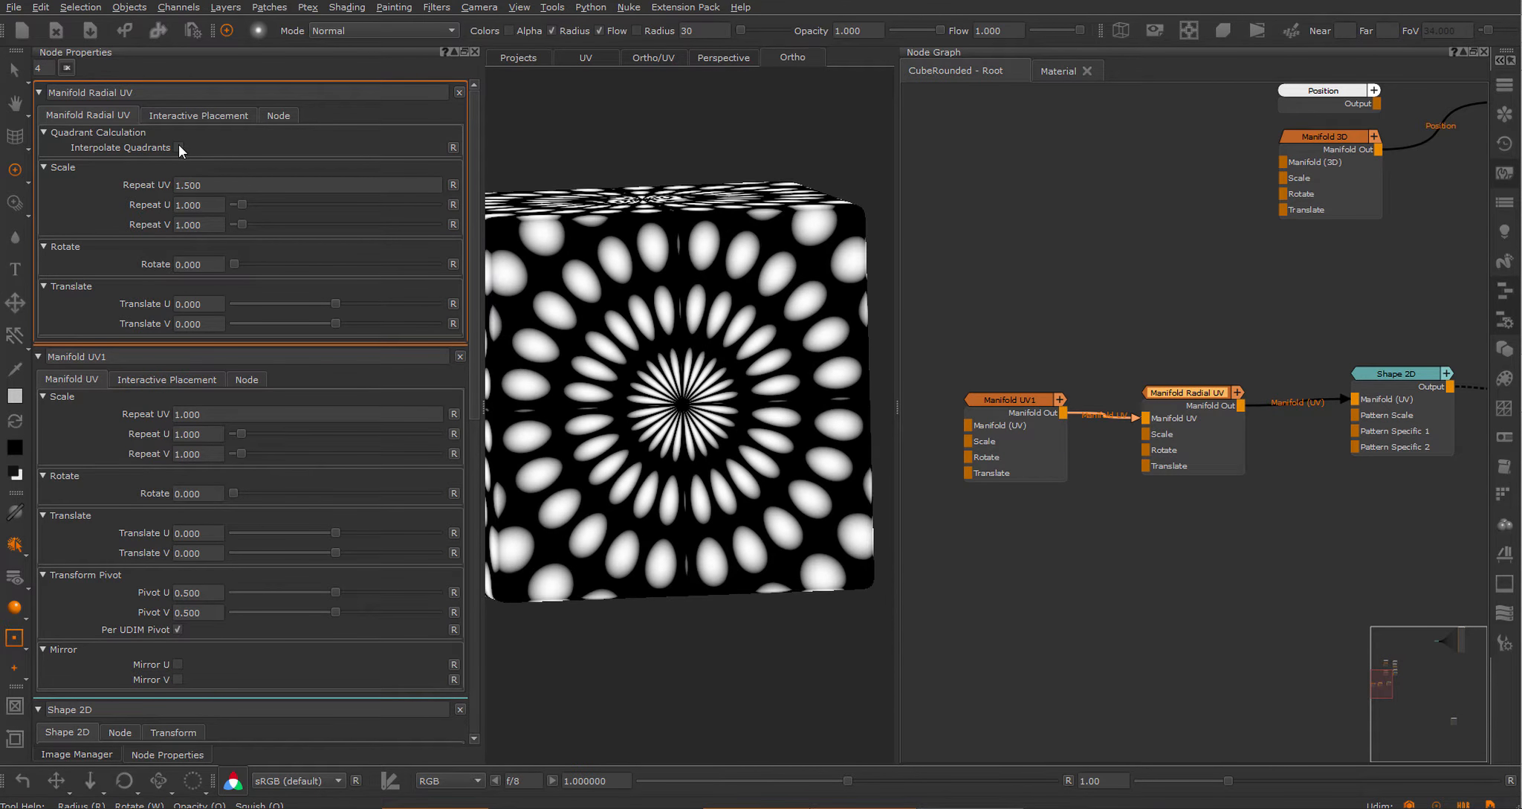
Set the Shape 2D node's Tiling to 7 and inspect the denser radial pattern on the cube.
left_click(1413, 376)
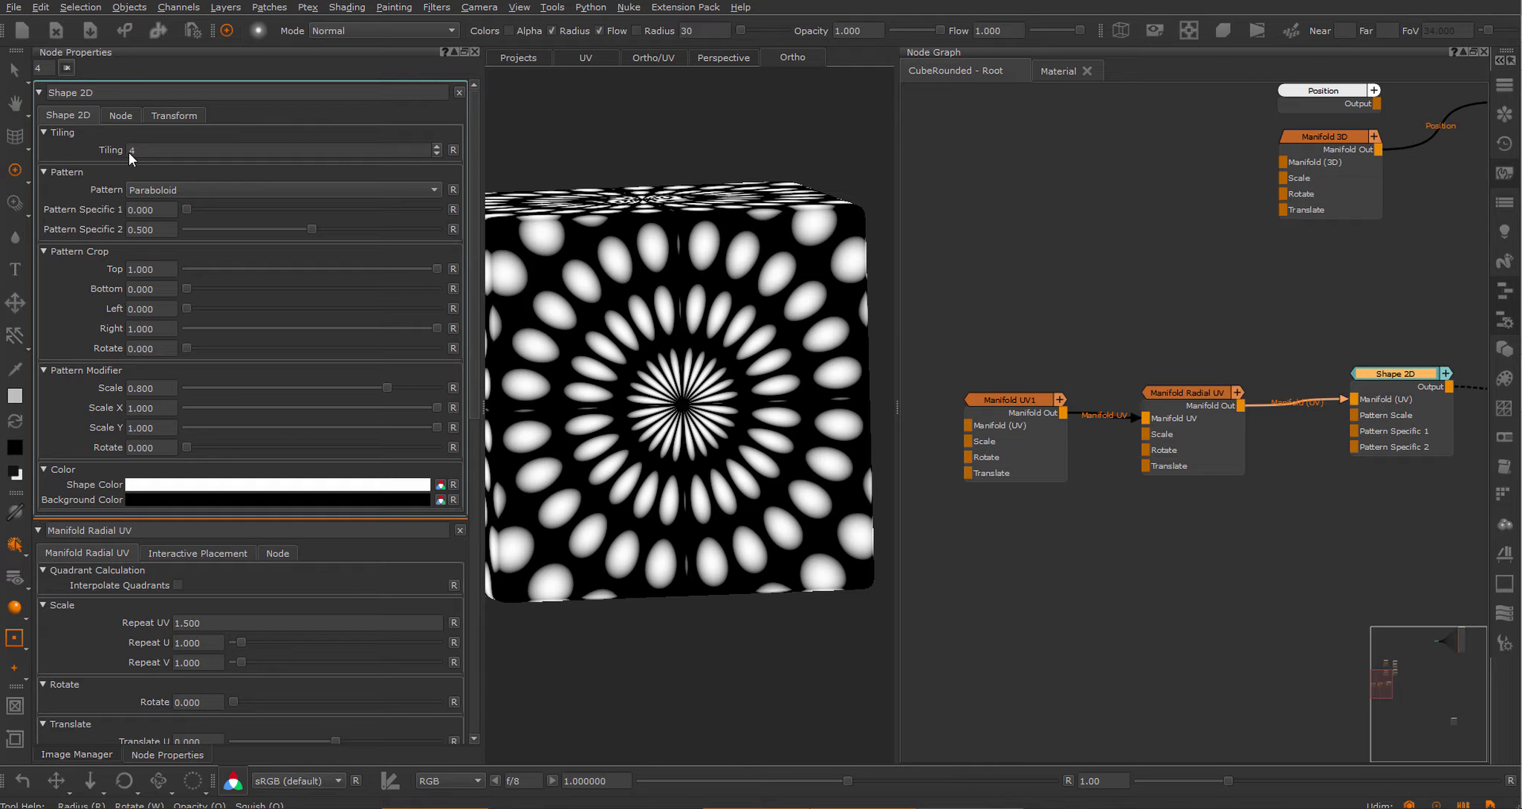
double_click(129, 151)
type("5")
key("Up")
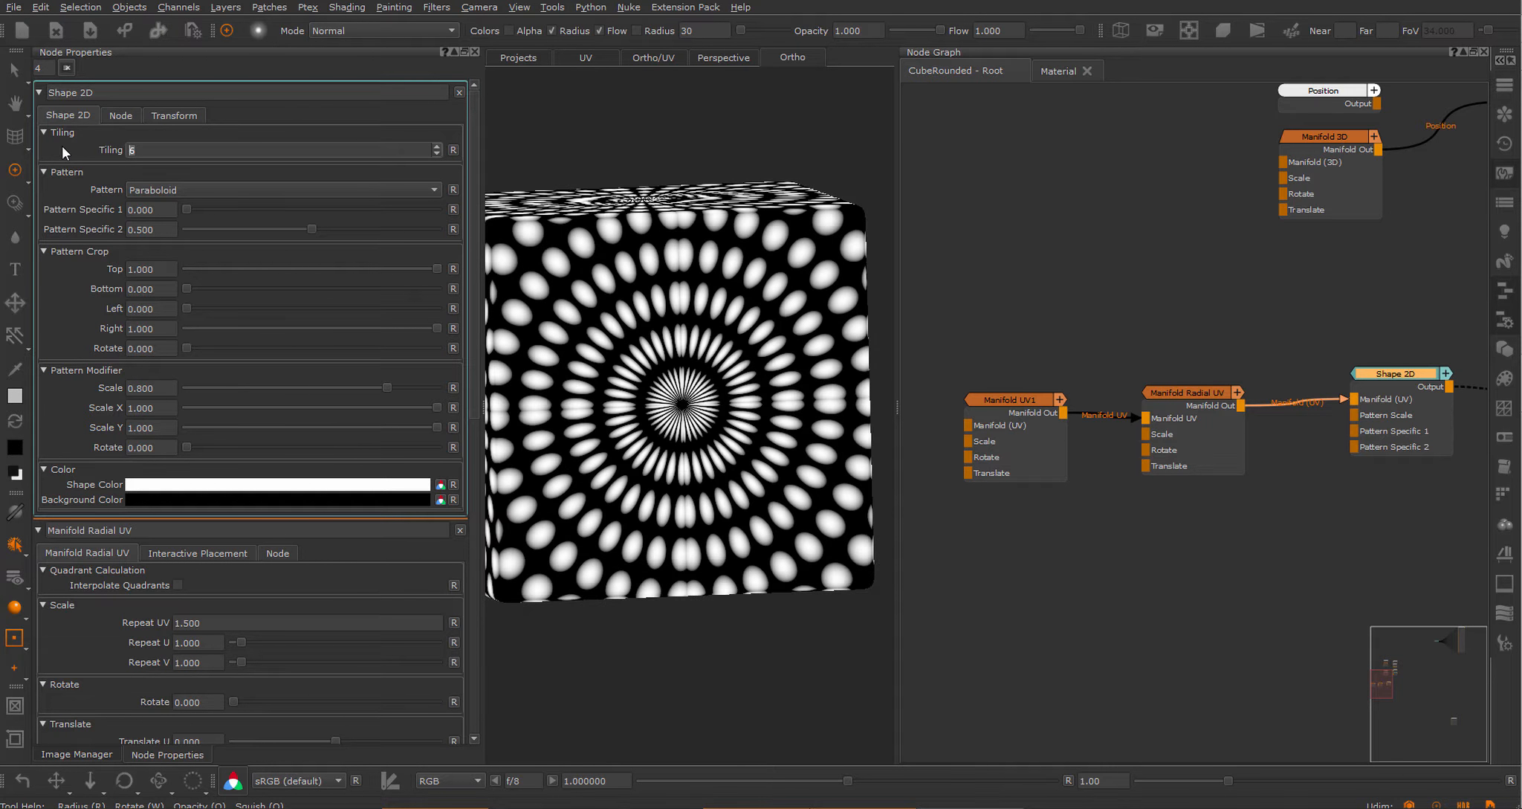
type("7")
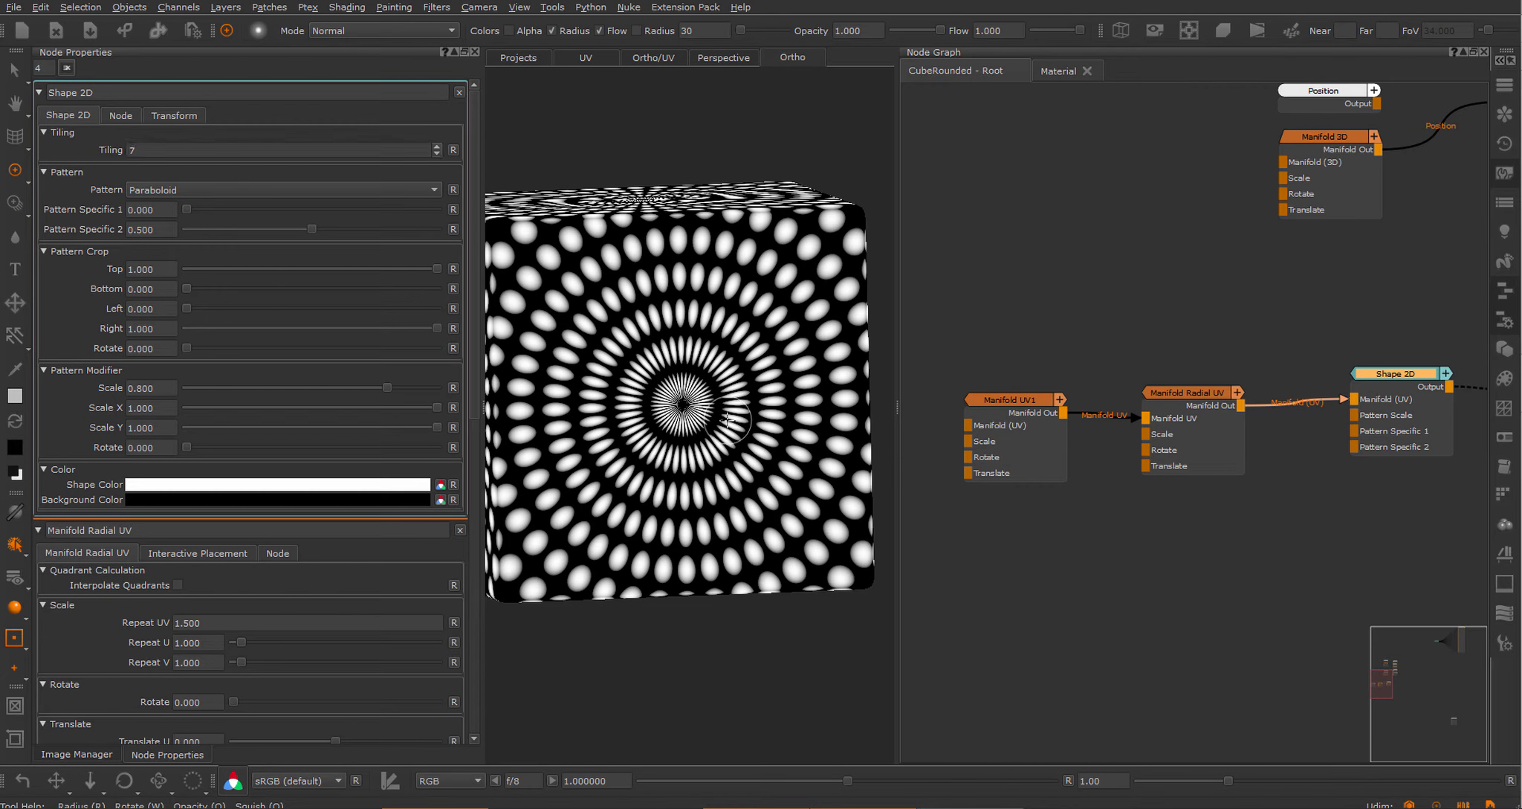
scroll(753, 418, "up", 2)
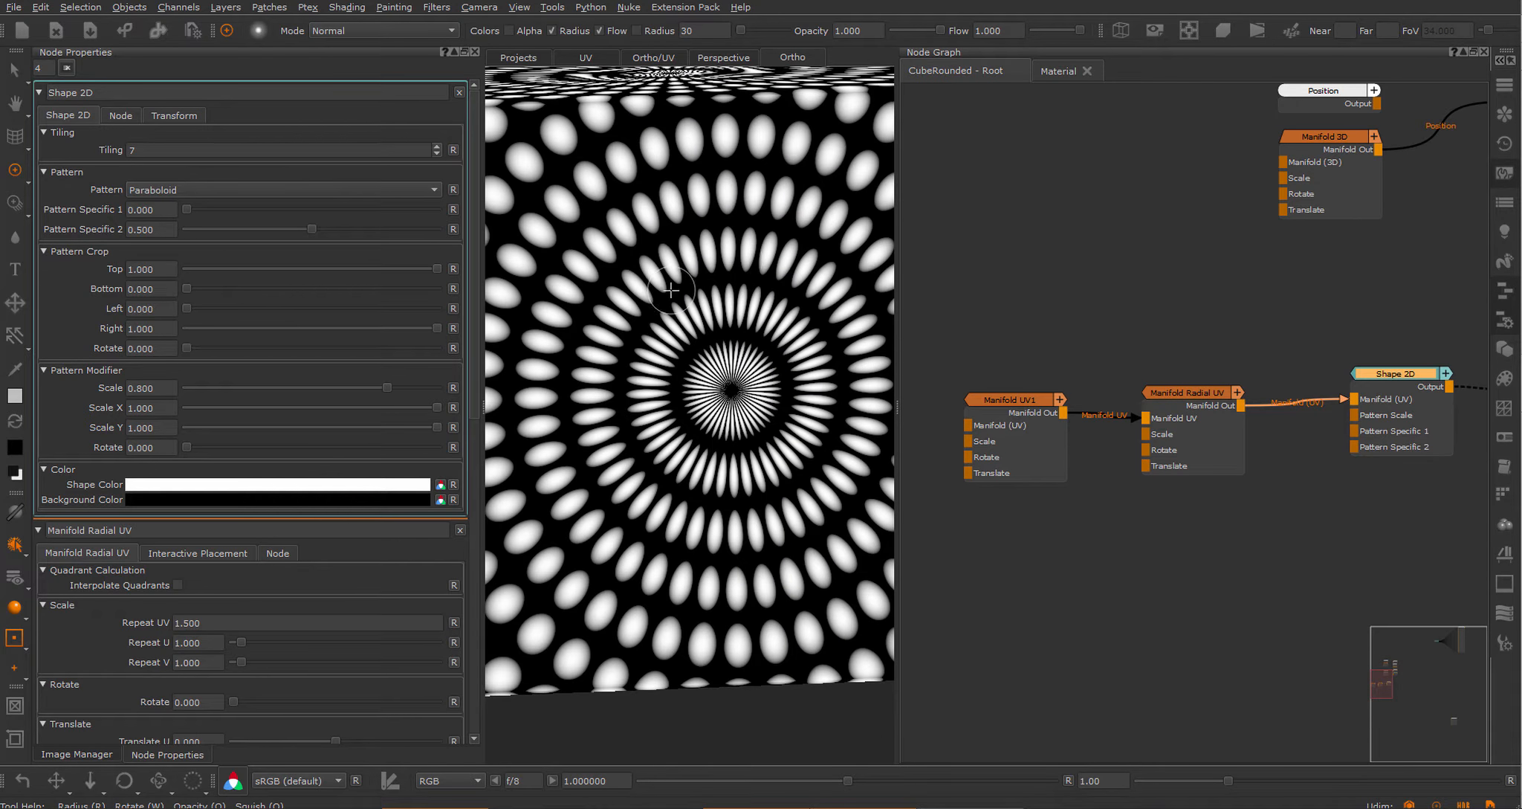
scroll(637, 324, "down", 2)
scroll(637, 323, "down", 1)
Enable Interpolate Quadrants on the Manifold Radial UV node and lower the Shape 2D node's Tiling to 6.
left_click(1167, 393)
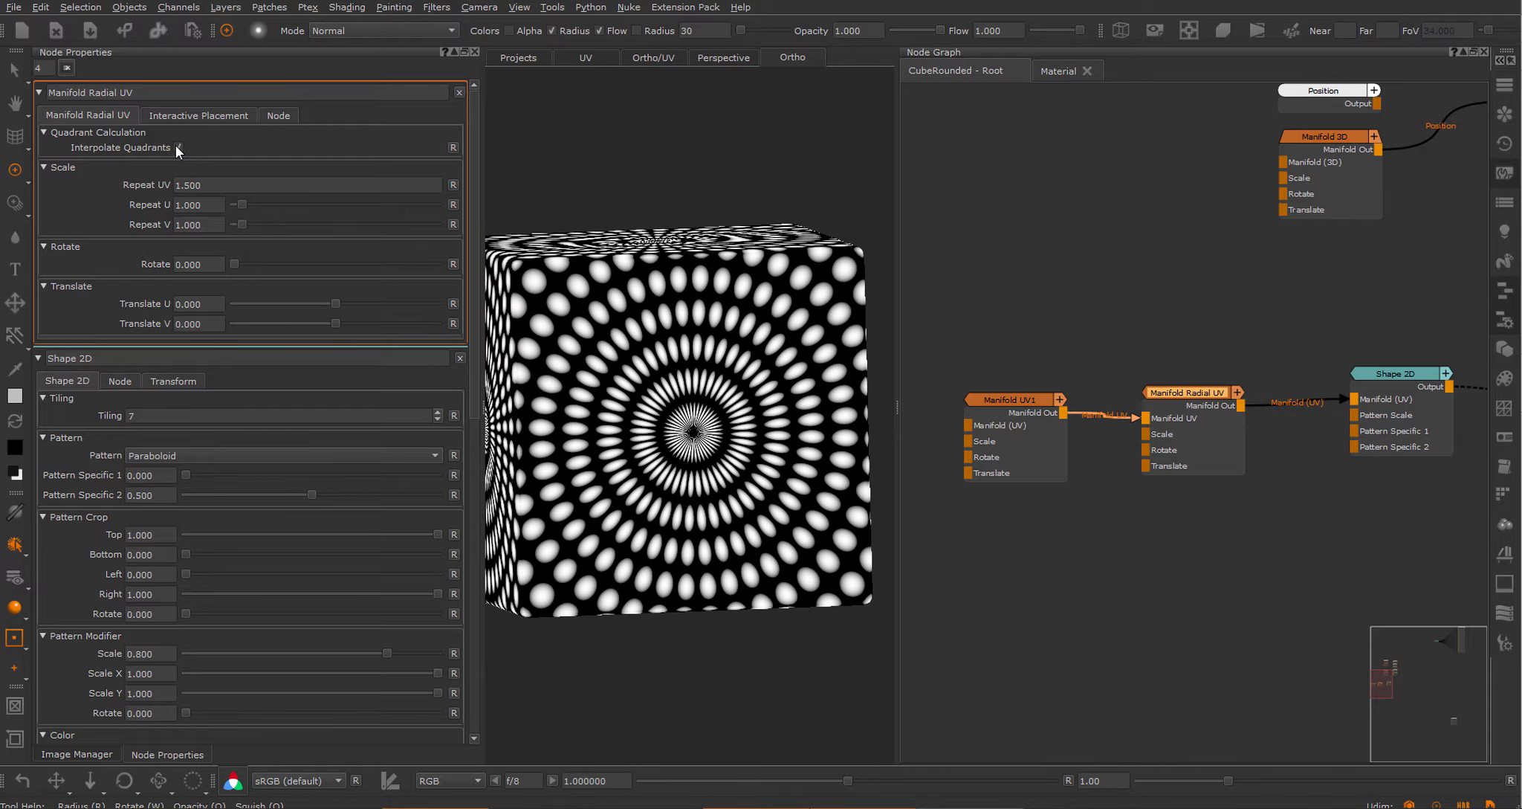
left_click(179, 147)
left_click(1384, 373)
left_click(437, 154)
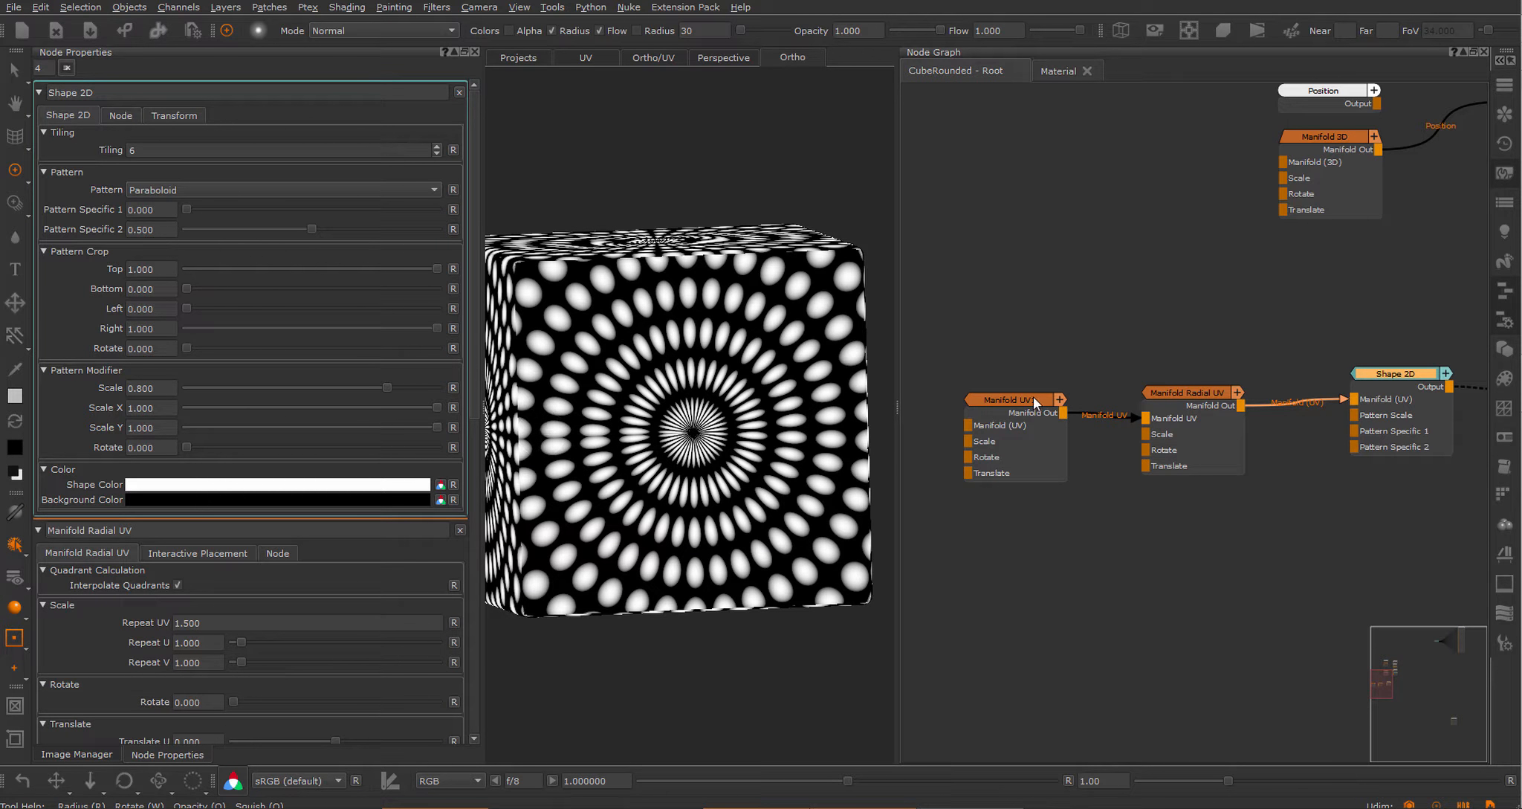
Compare the radial pattern with Interpolate Quadrants off and on, leaving the option enabled.
left_click(1188, 393)
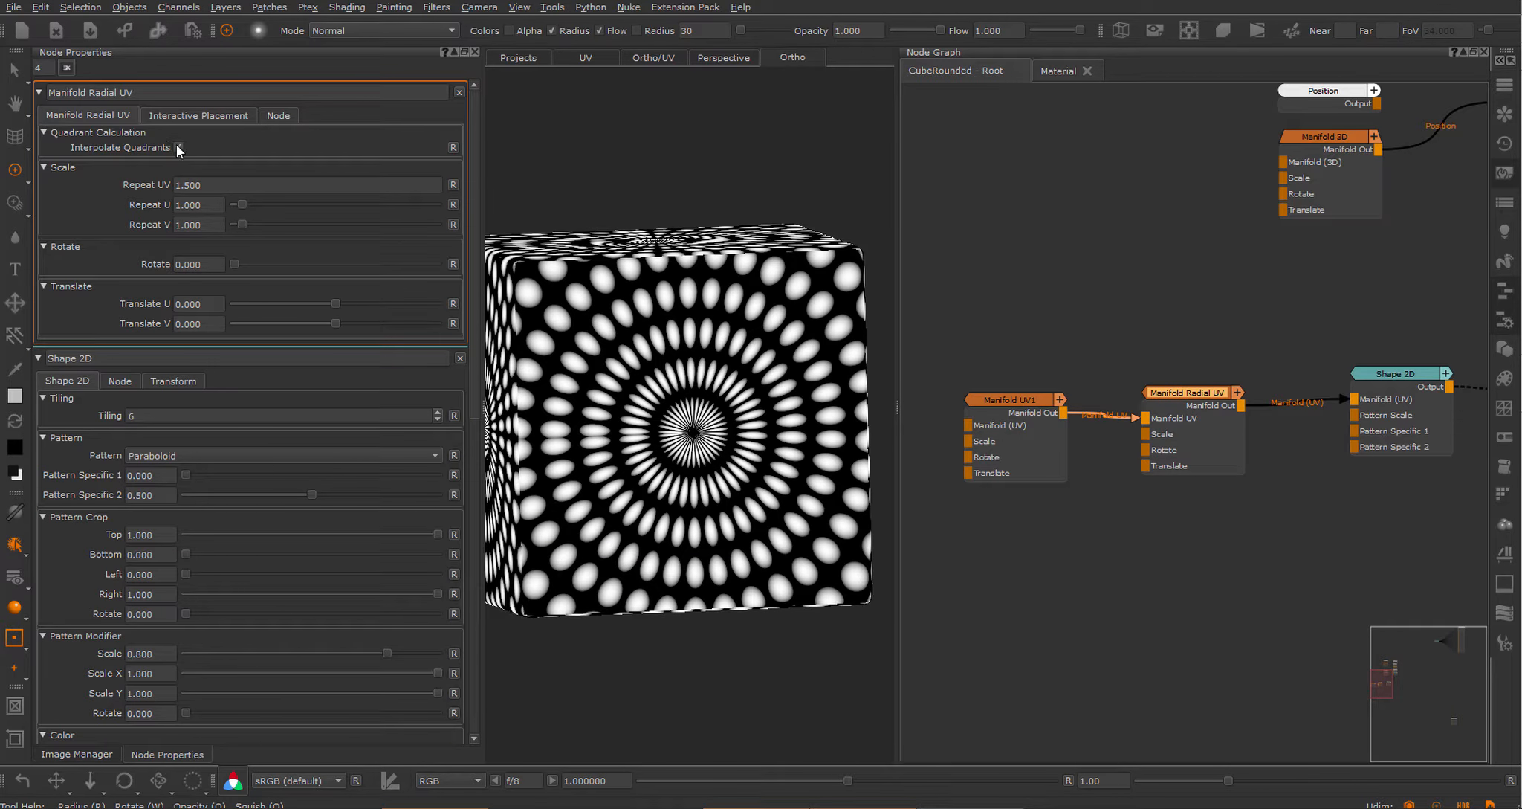
left_click(178, 147)
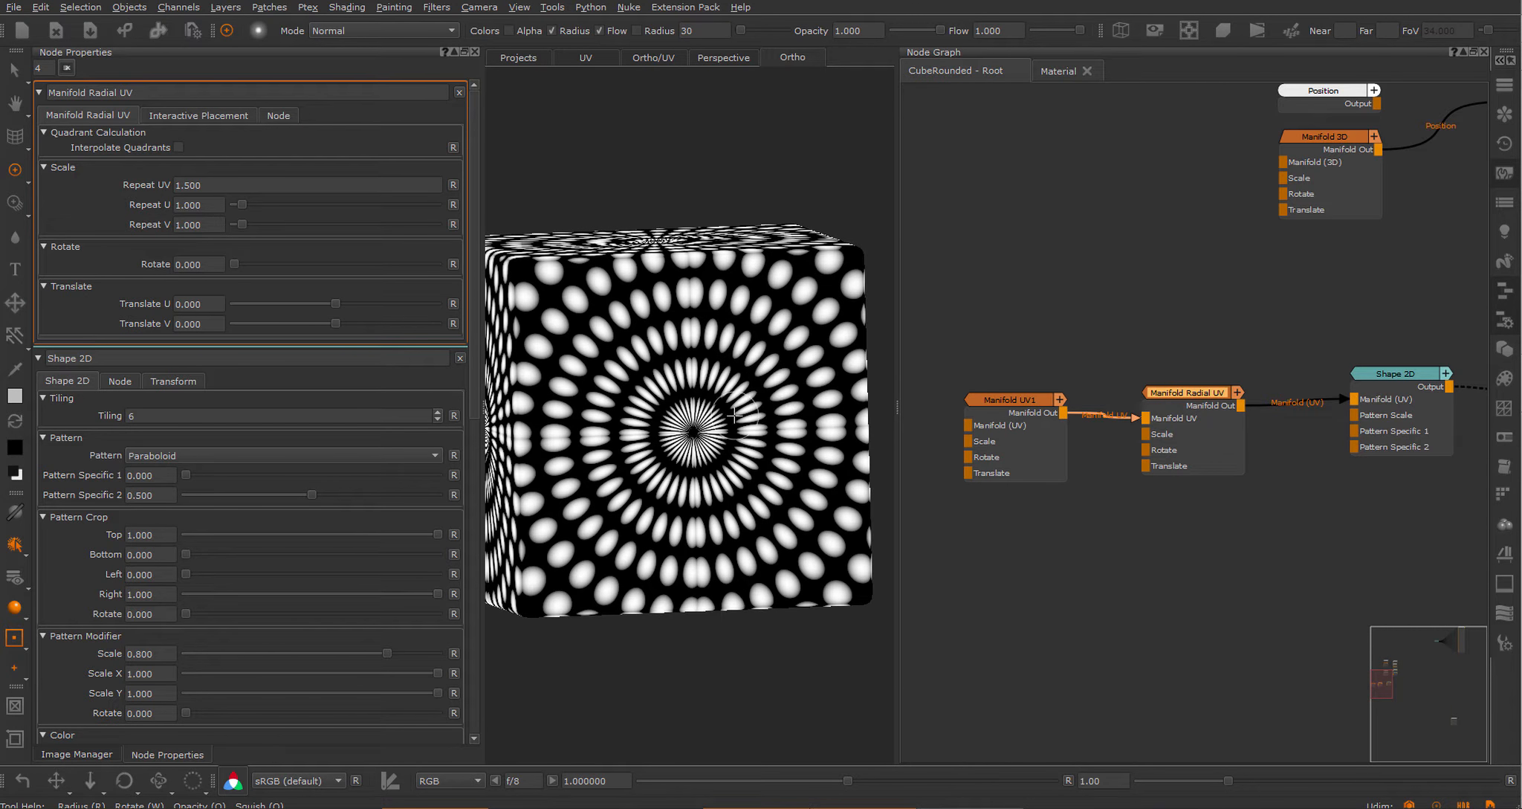
mouse_move(625, 331)
right_mouse_down("alt")
mouse_move(650, 372)
mouse_move(617, 331)
right_mouse_up("alt")
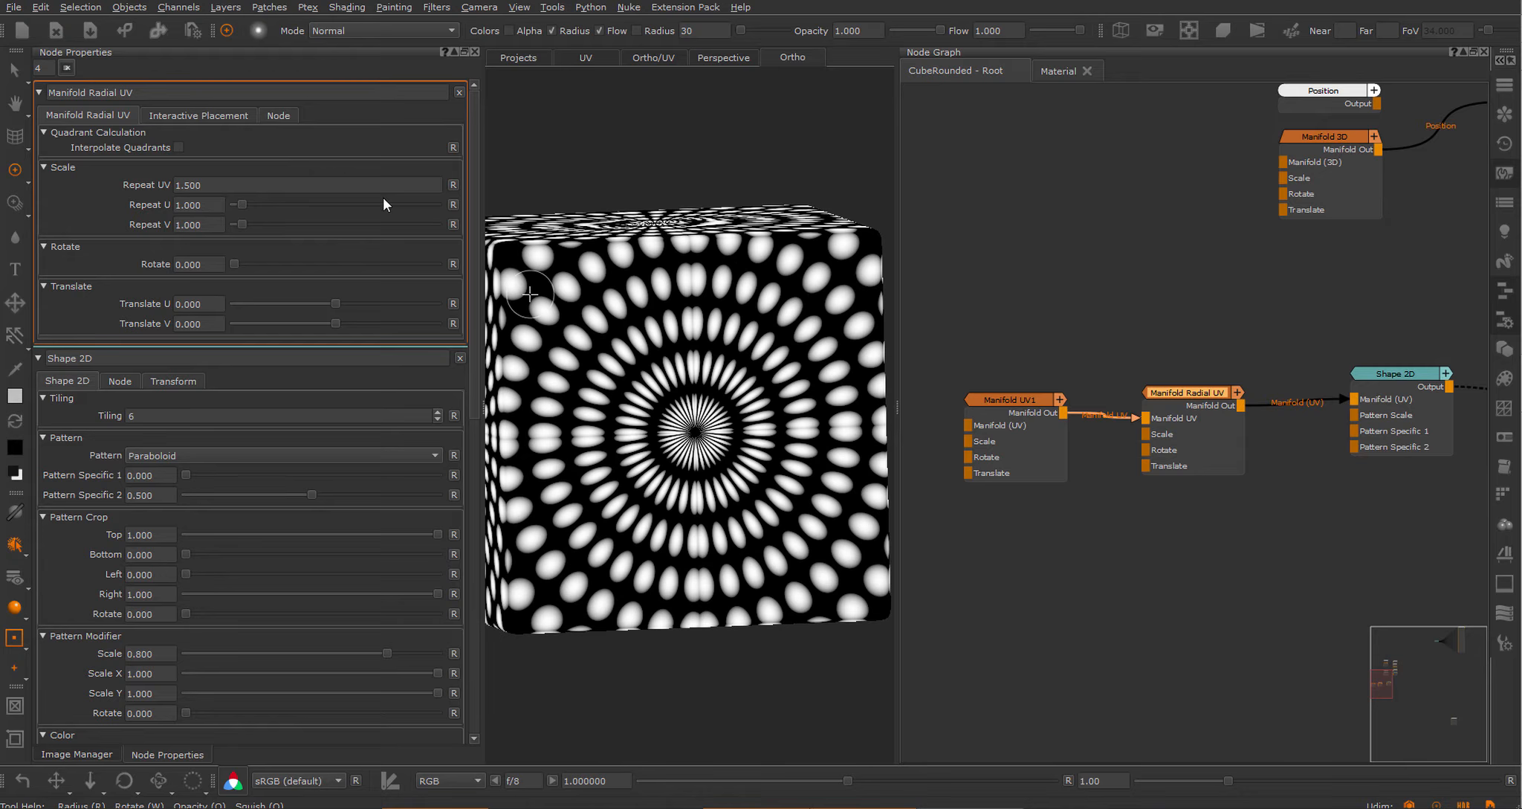
left_click(177, 148)
left_click(177, 148)
left_click(177, 148)
Try a Tiling of 4 on the Shape 2D node, and raise it to 7.
left_click(1387, 377)
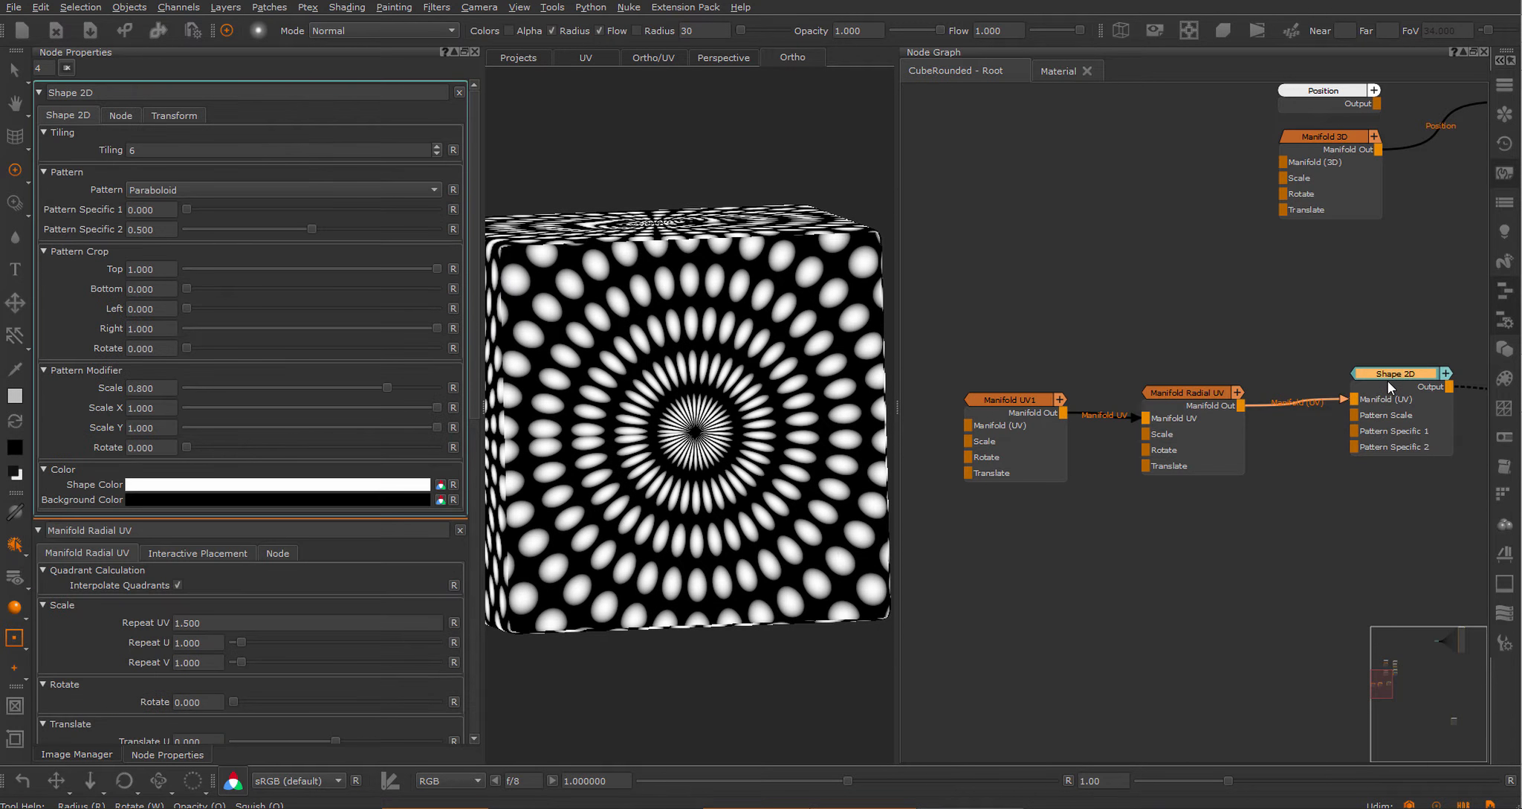
left_click(436, 153)
left_click(436, 153)
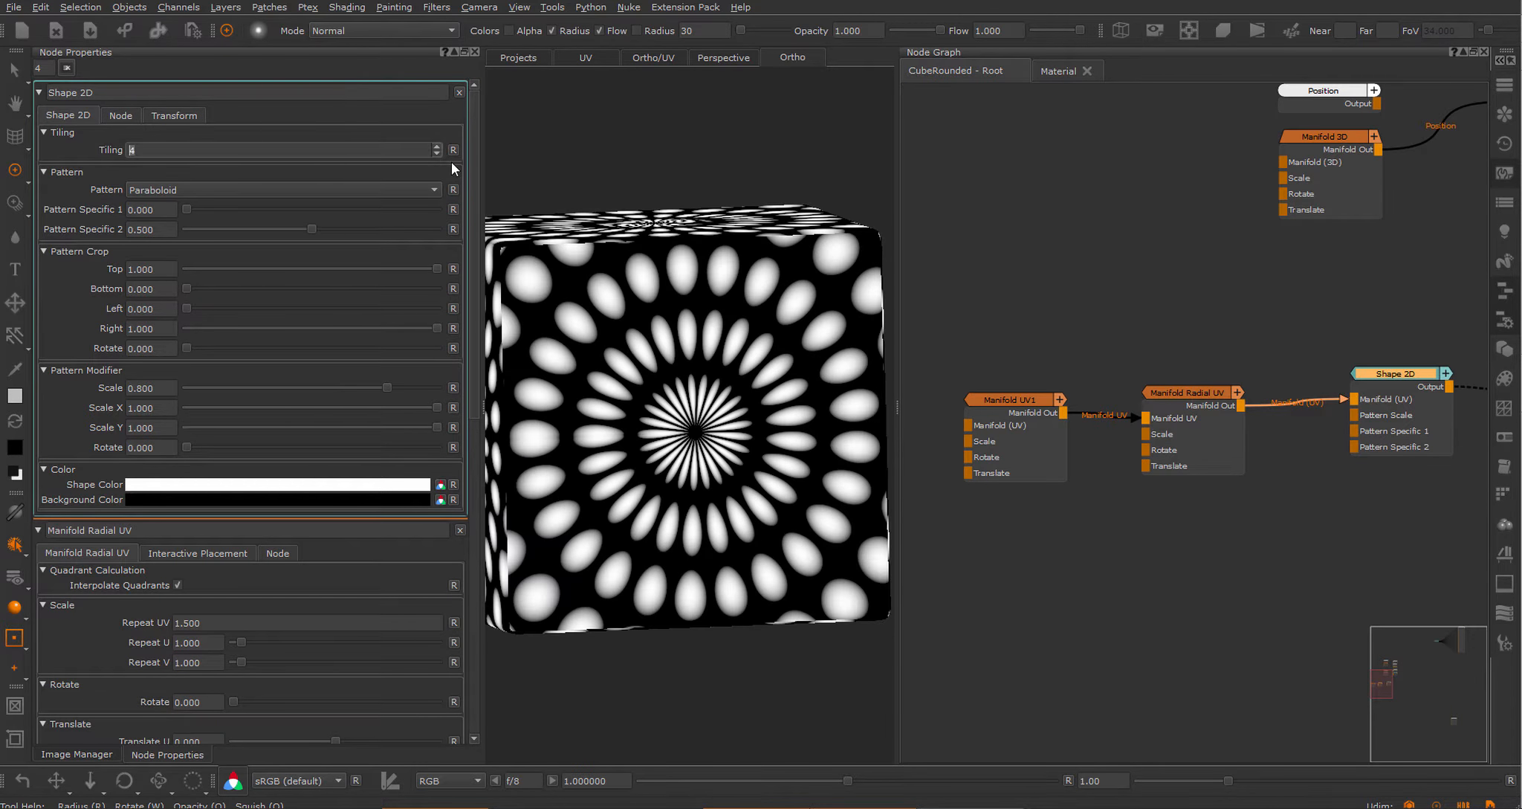
left_click(439, 148)
left_click(438, 149)
left_click(438, 148)
Insert a Merge node after the Shape 2D node, with the Shape 2D output as its Base.
middle_click_drag(1230, 602, 1121, 507)
middle_click_drag(1327, 375, 1184, 406)
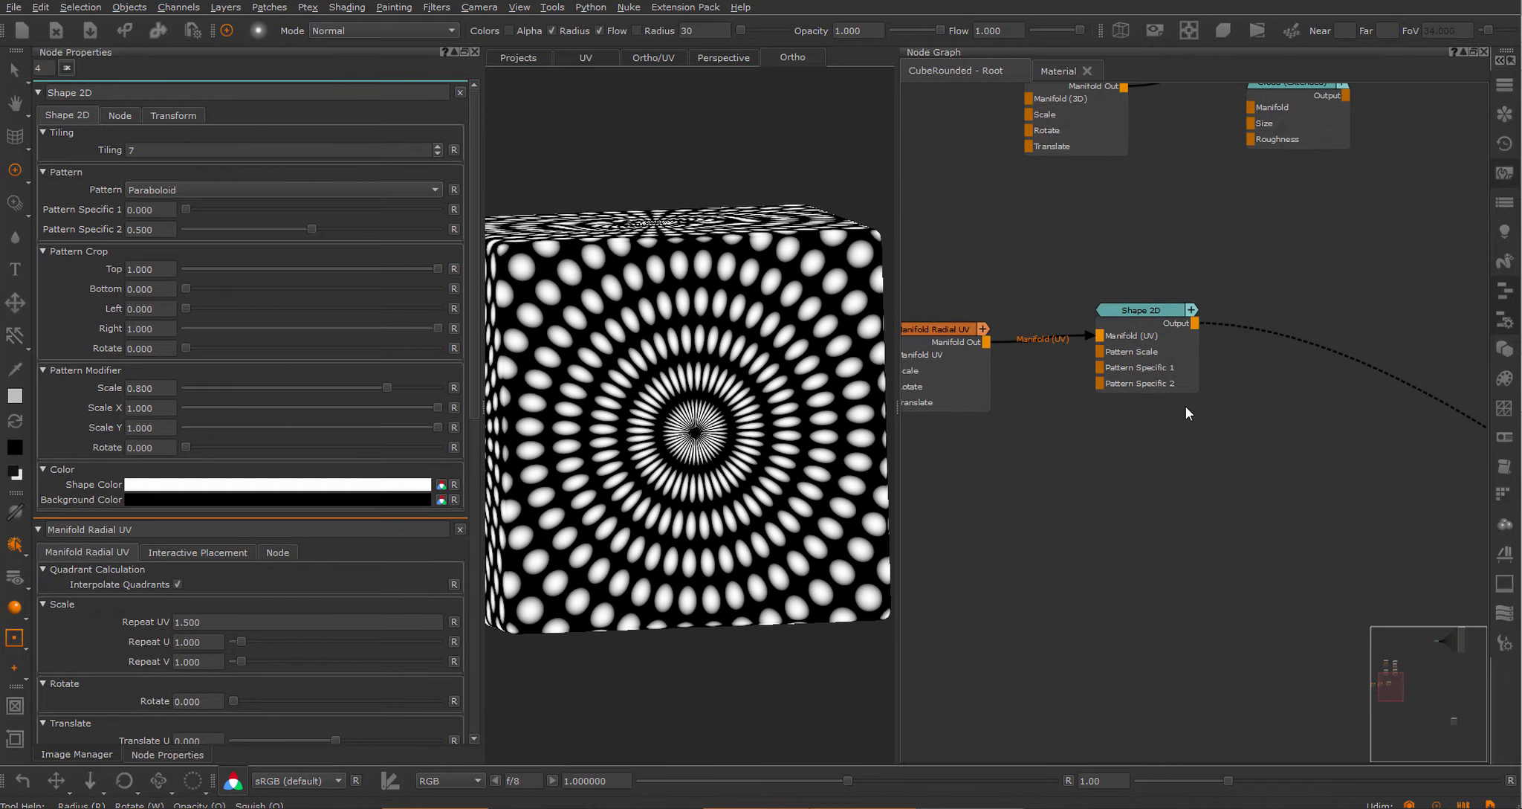
key("m")
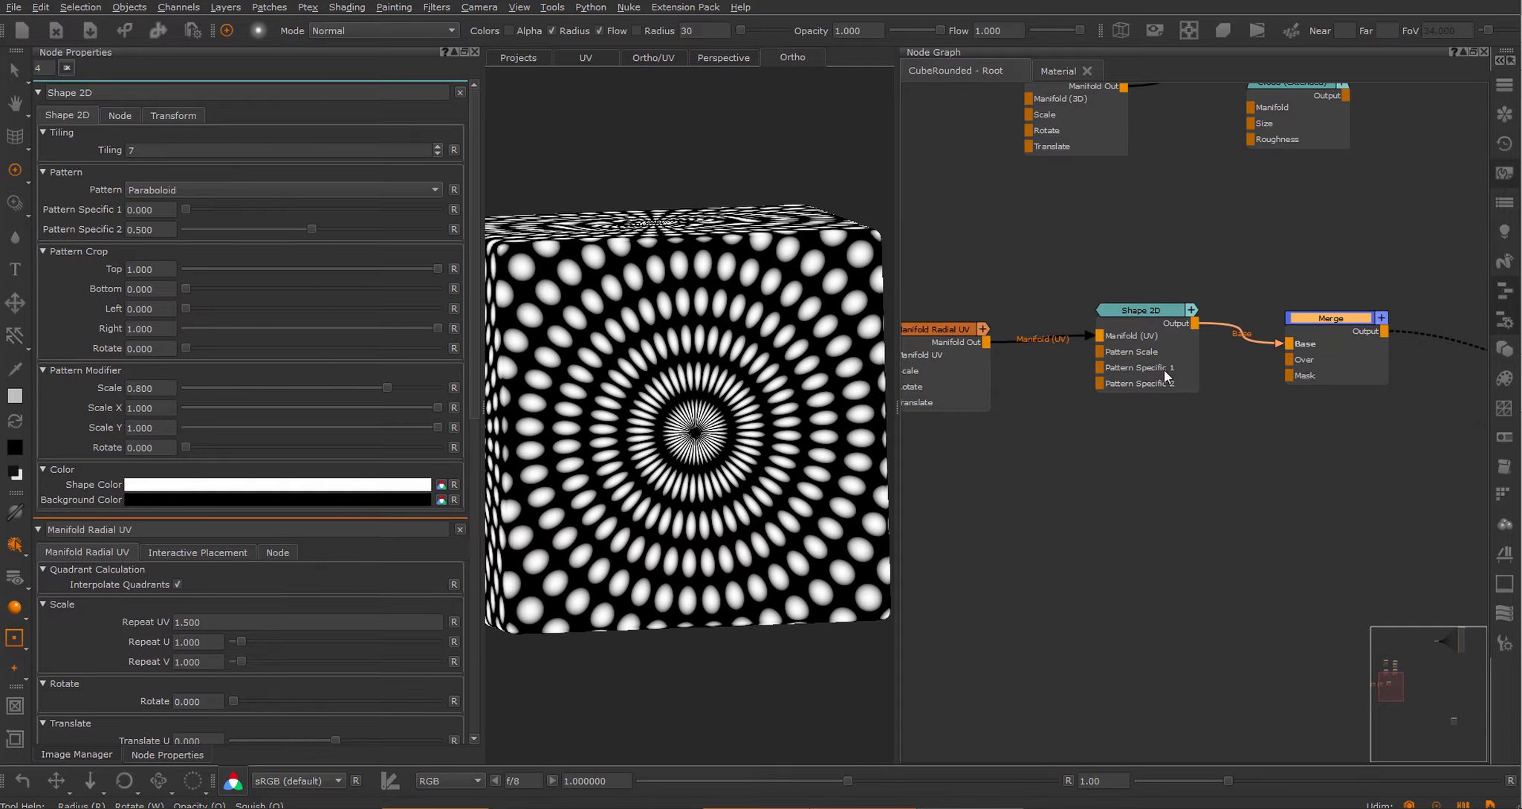
Create a second Shape 2D node below the first, connect it to the Merge's Over input and open its properties.
key("Tab")
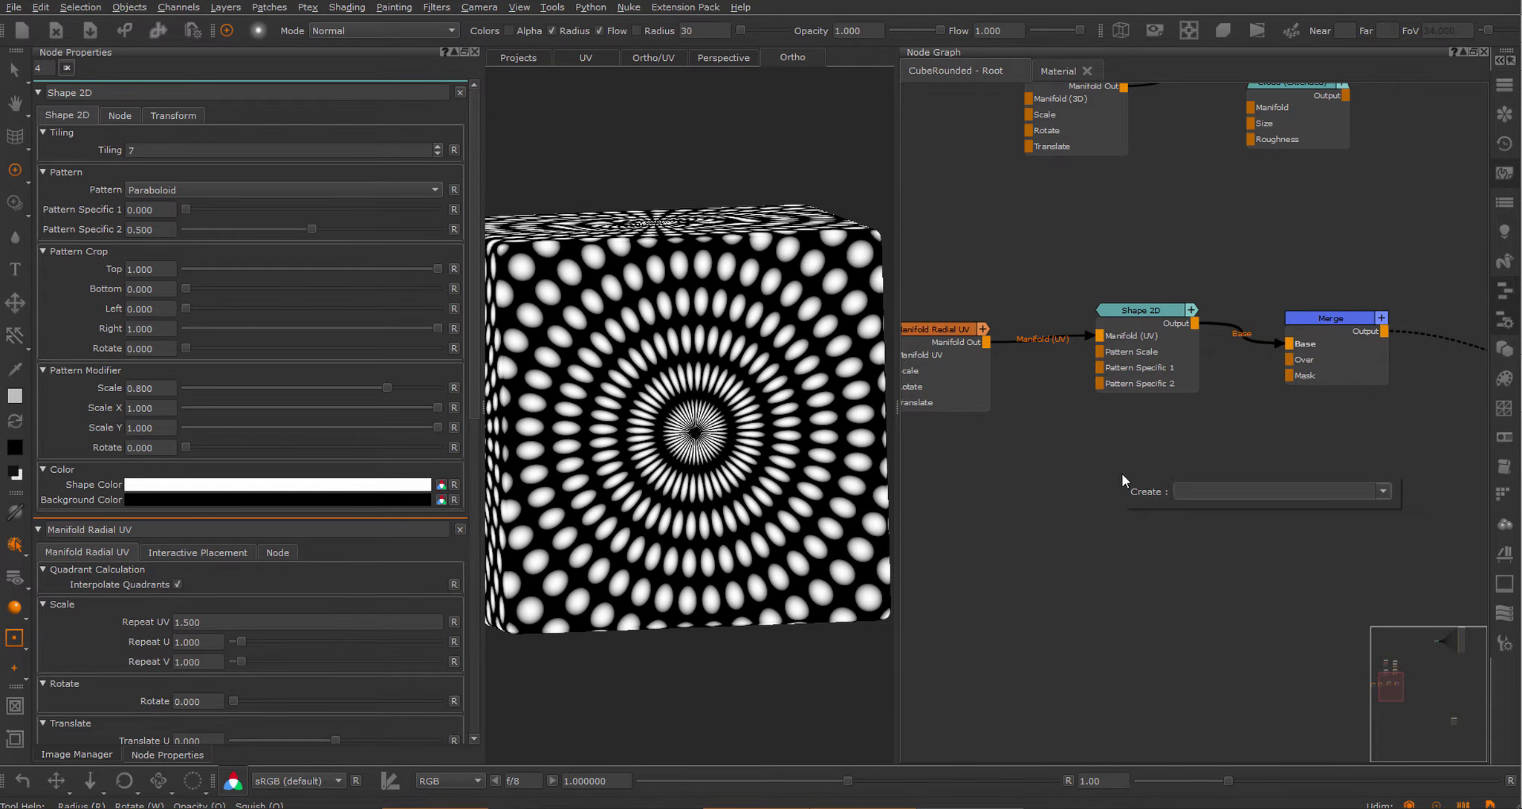
type("sha")
key("Down")
key("Down")
key("Return")
left_click_drag(1221, 493, 1310, 359)
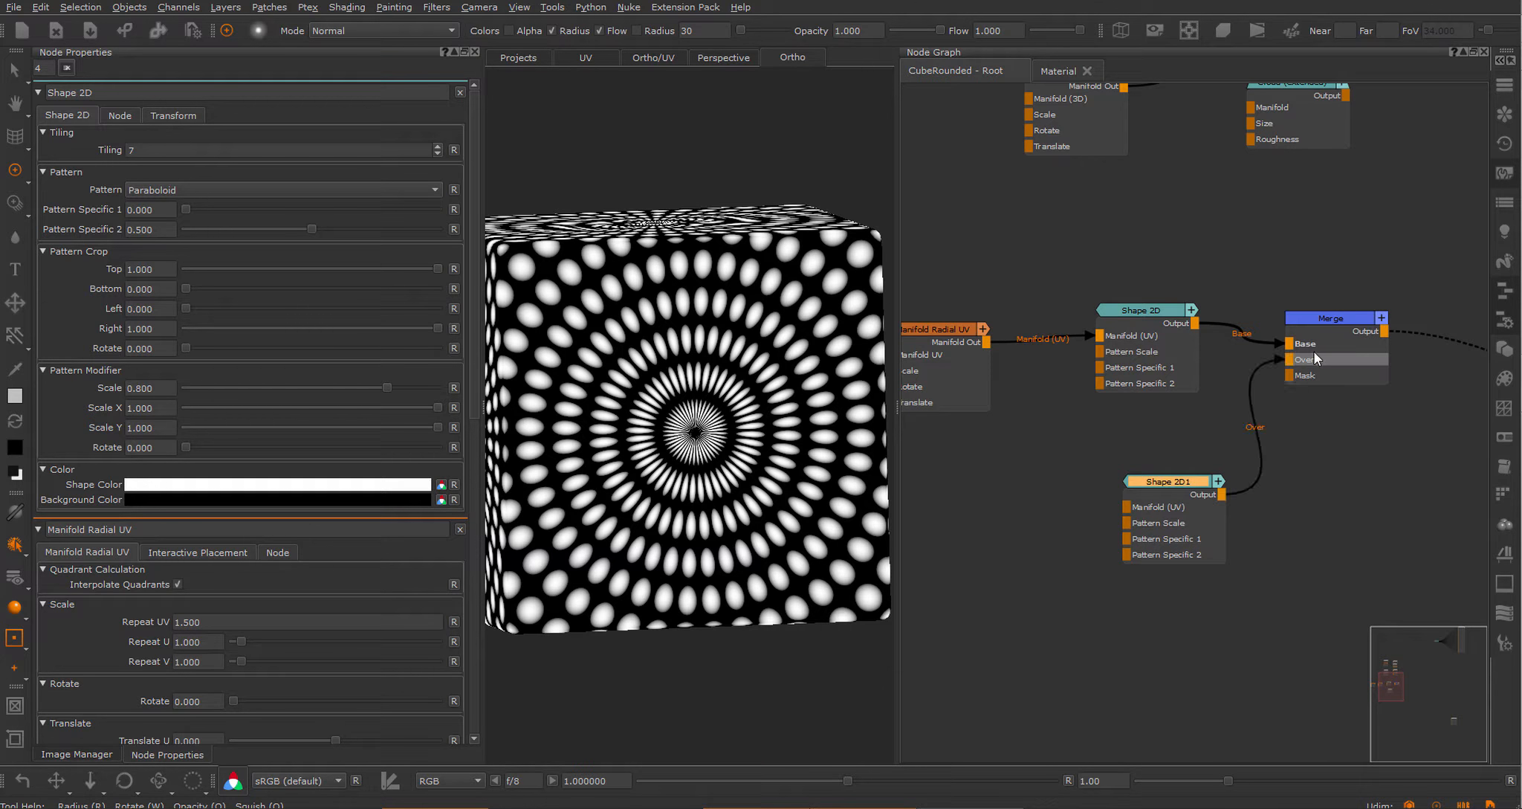
left_click(1164, 486)
left_click(1319, 323)
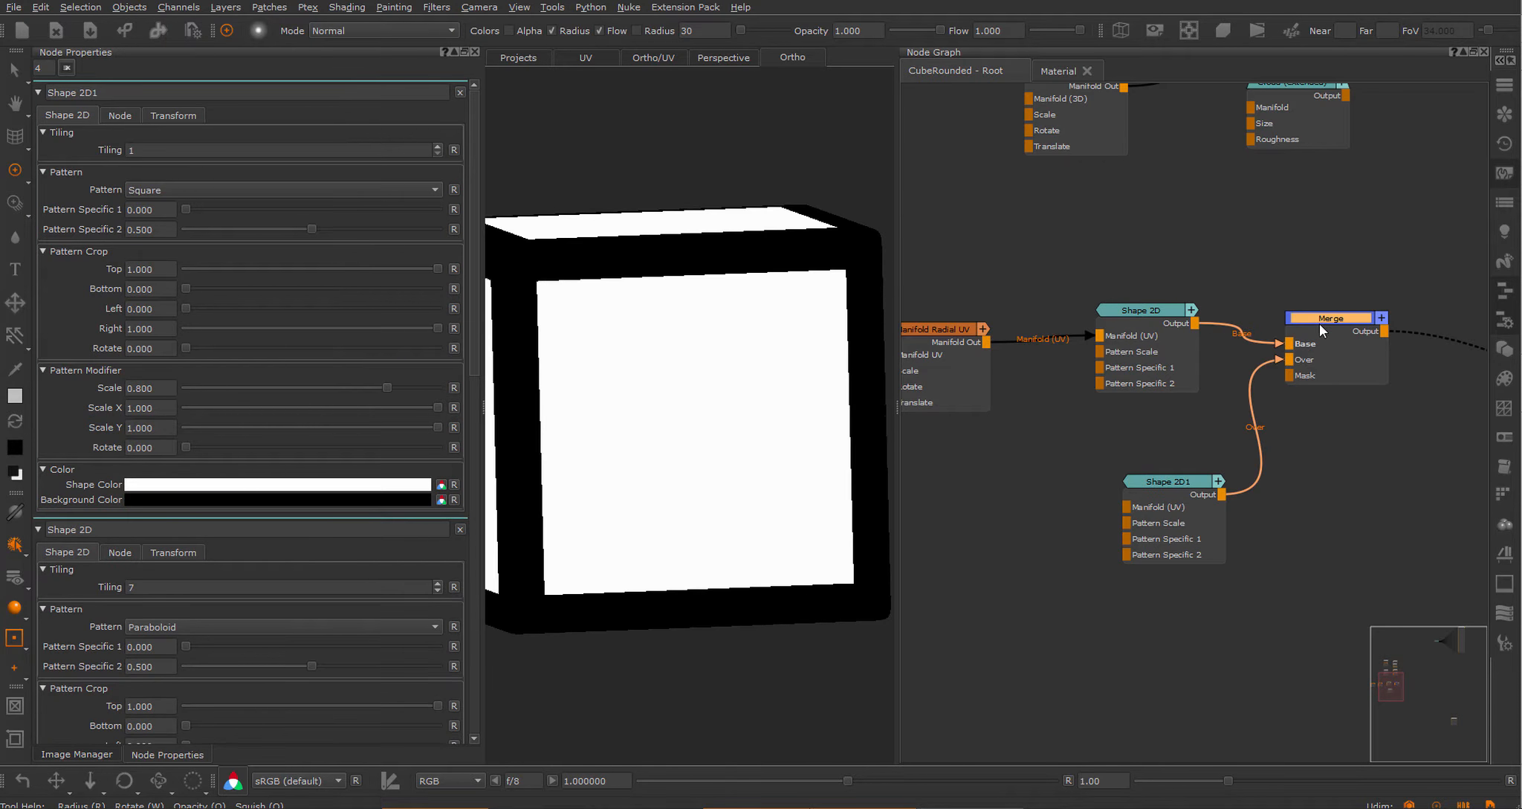
Set the Merge mode to Multiply, and give the second Shape 2D node the Disc pattern with a Scale of 0.582.
left_click(196, 138)
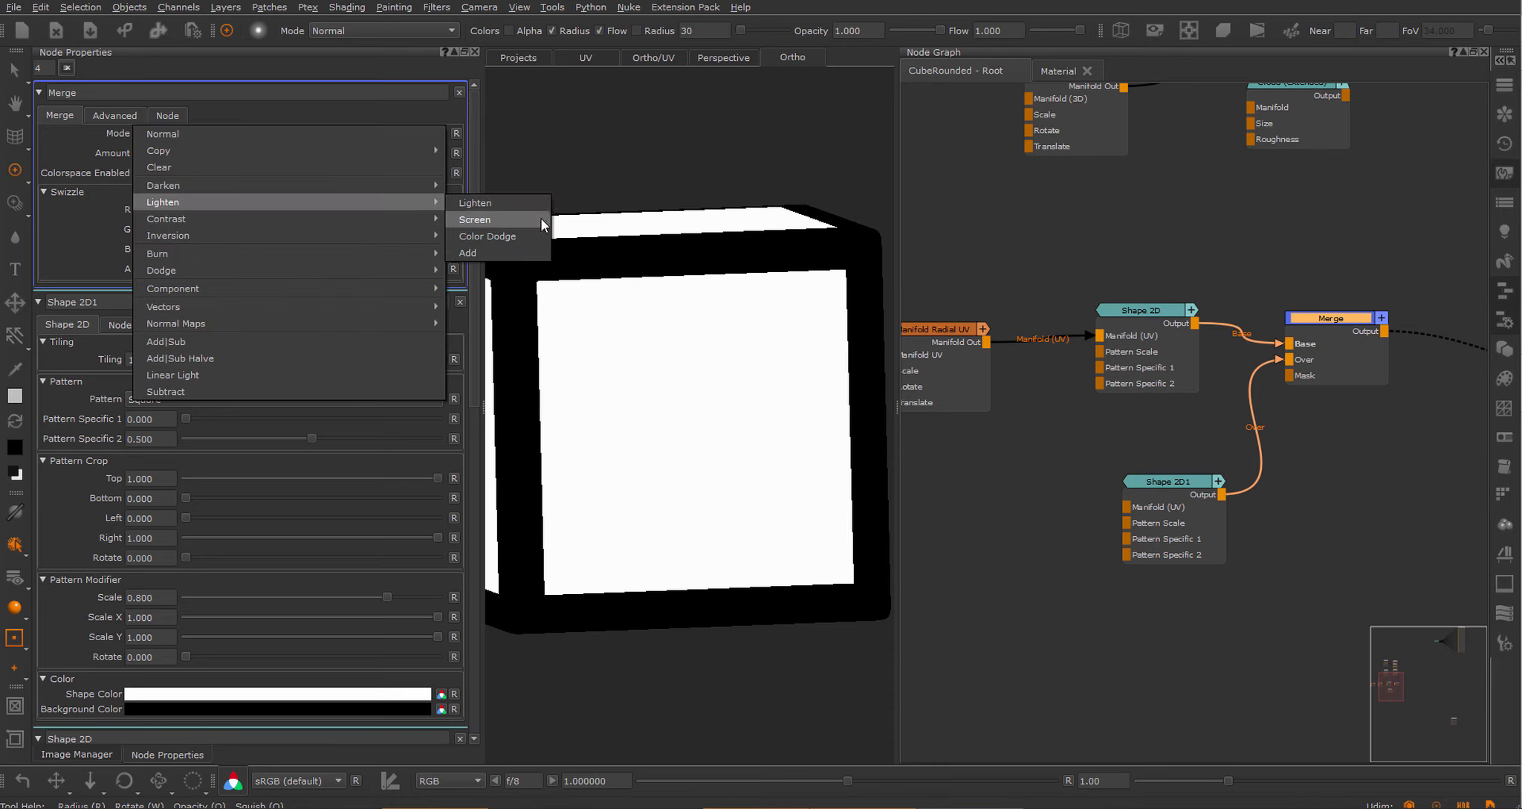
left_click(476, 202)
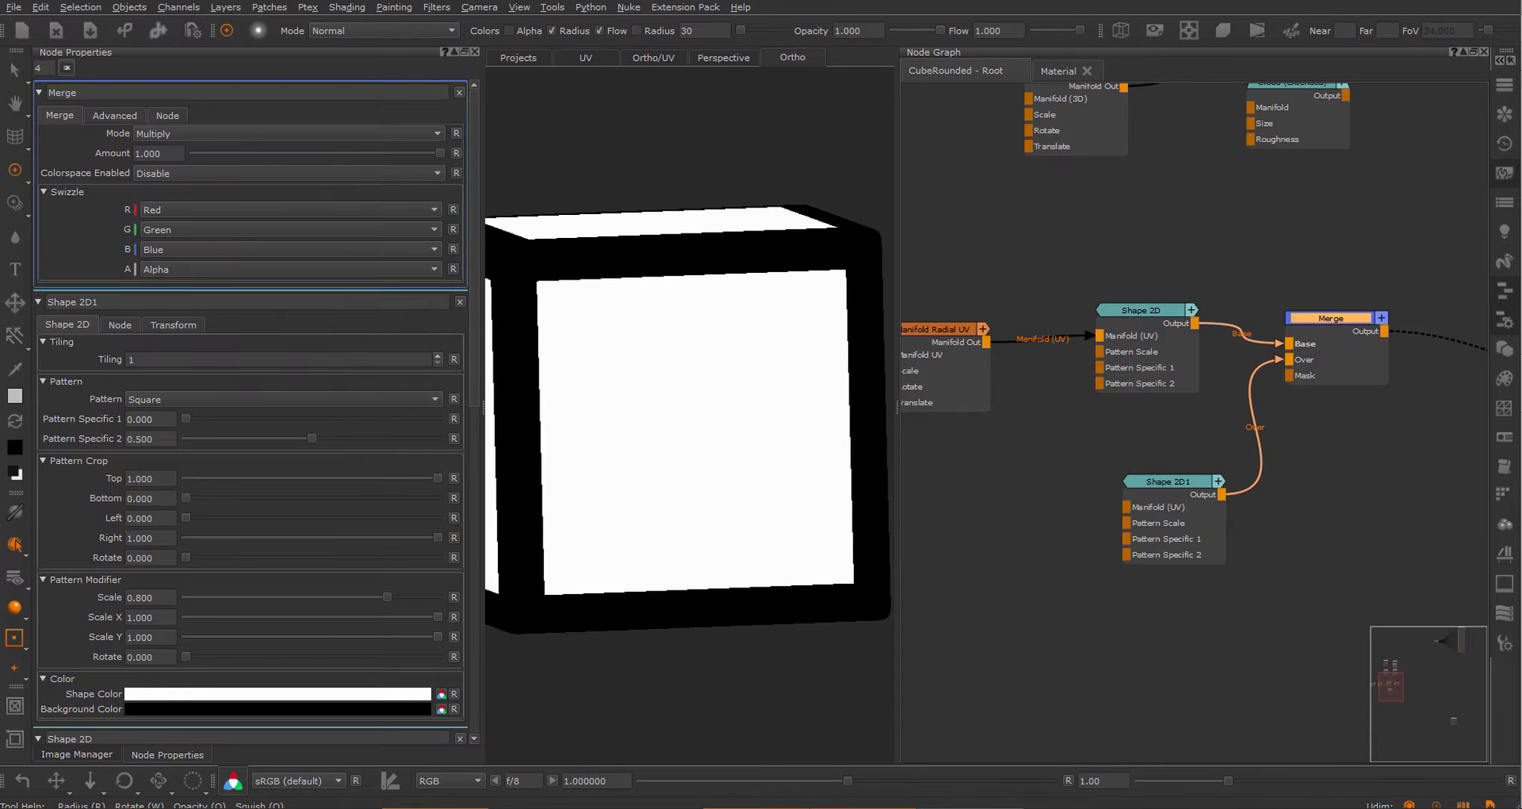
left_click(213, 399)
left_click(186, 431)
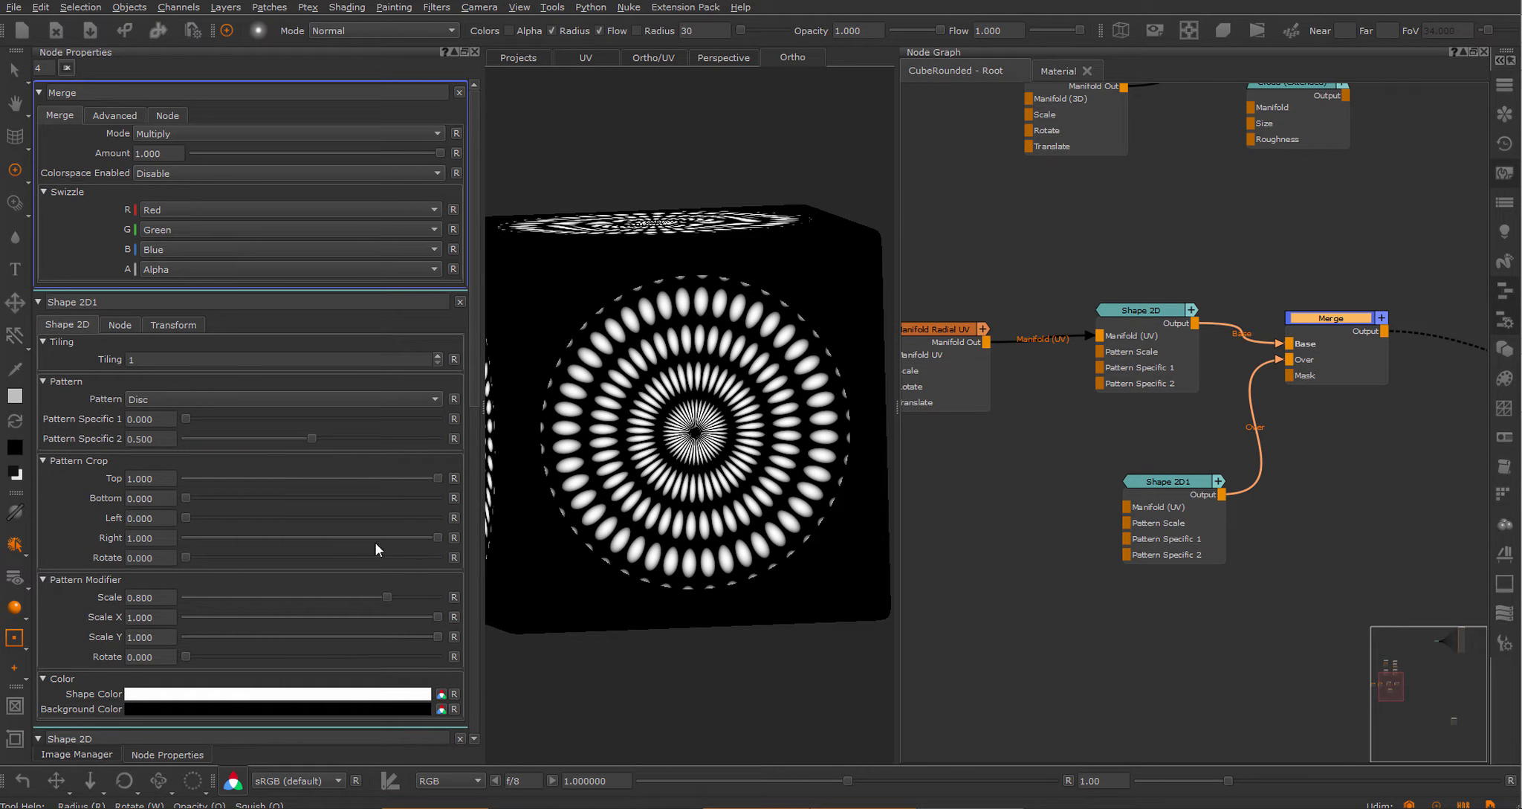
left_click_drag(384, 596, 336, 596)
Raise the Manifold Radial UV node's Repeat UV to 3.1, and reduce it to about 2.9.
left_click(935, 330)
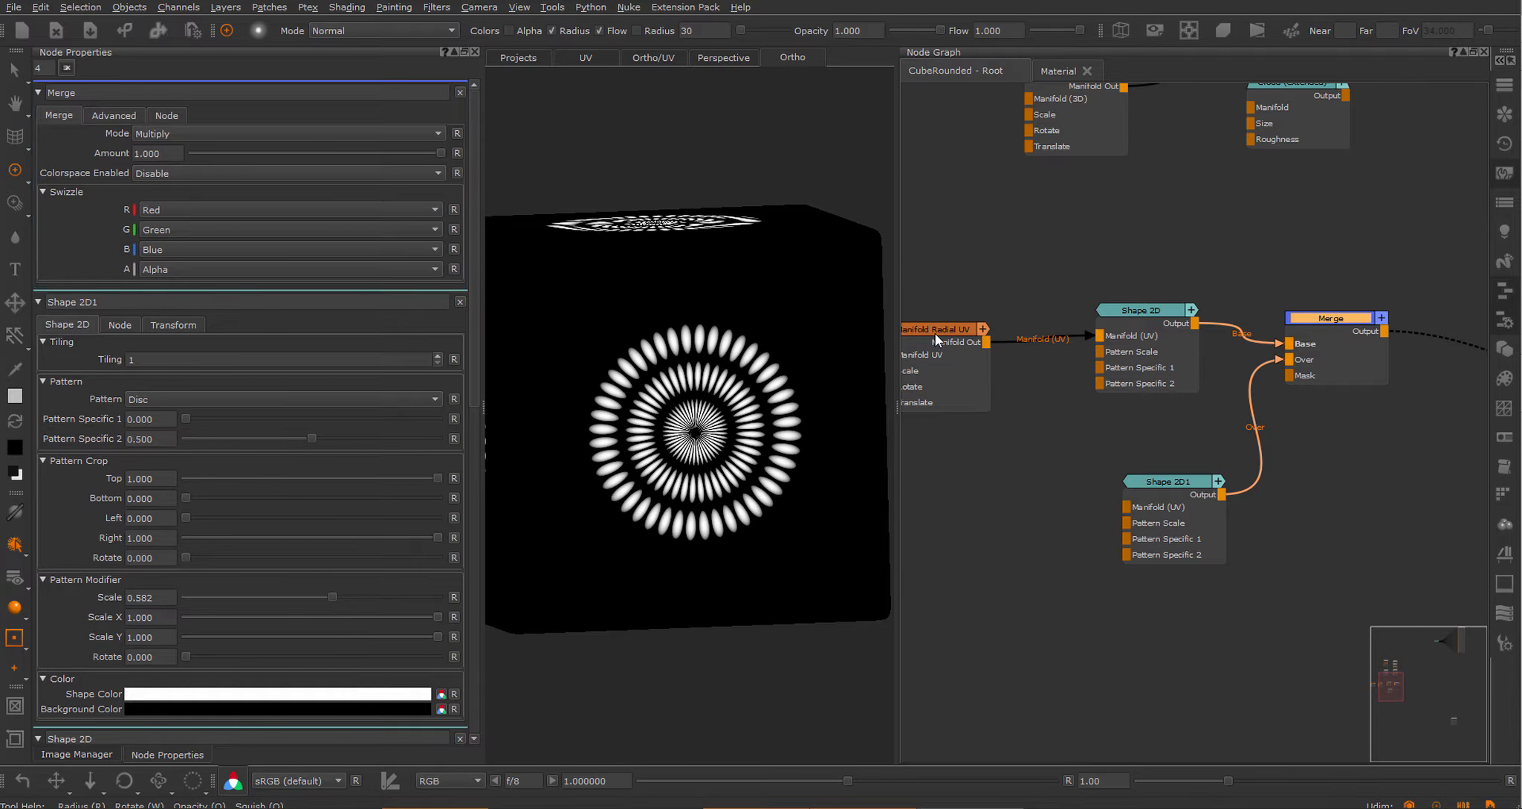
left_click(194, 189)
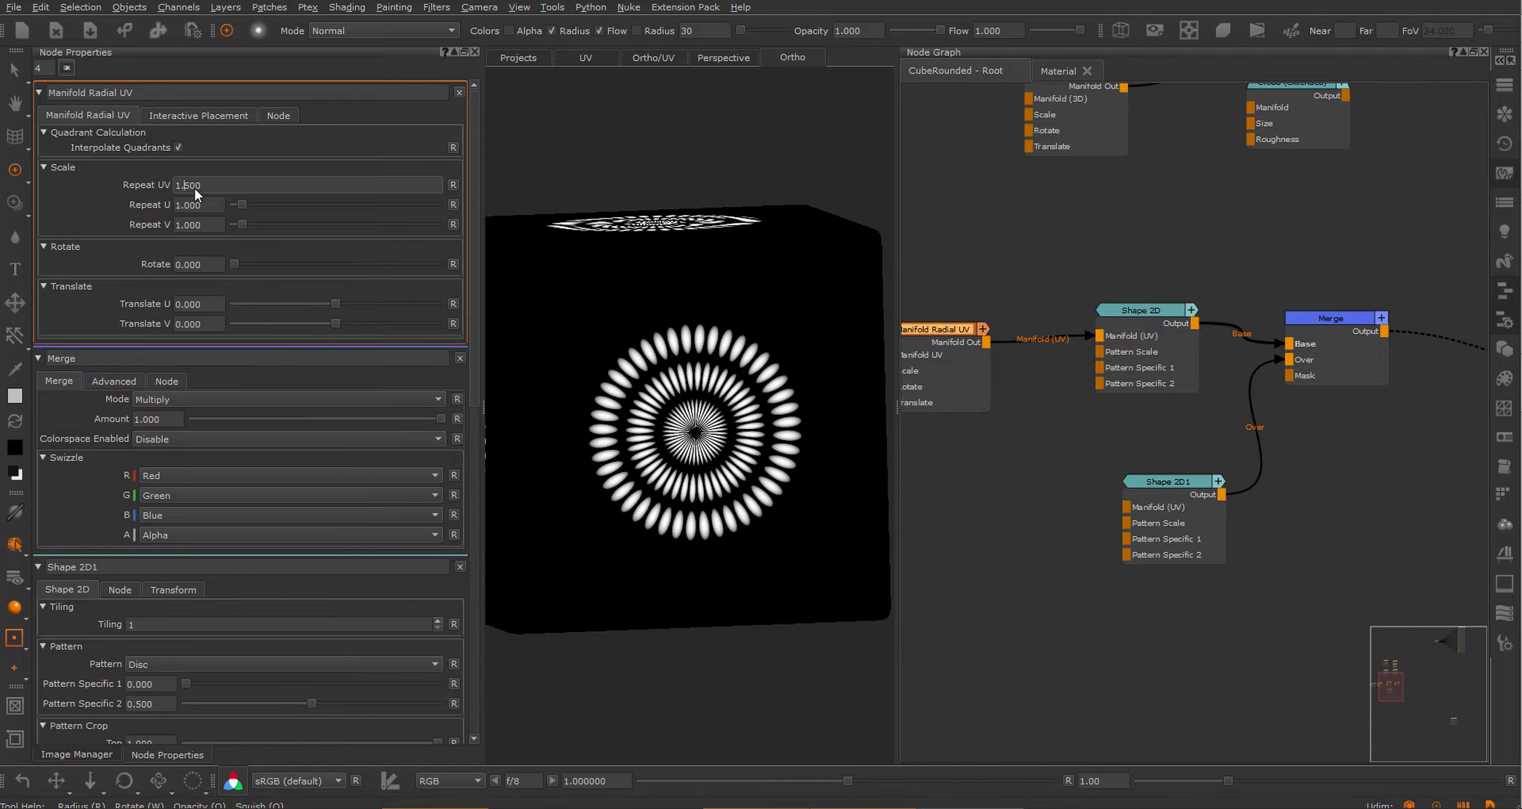
scroll(194, 188, "up", 16)
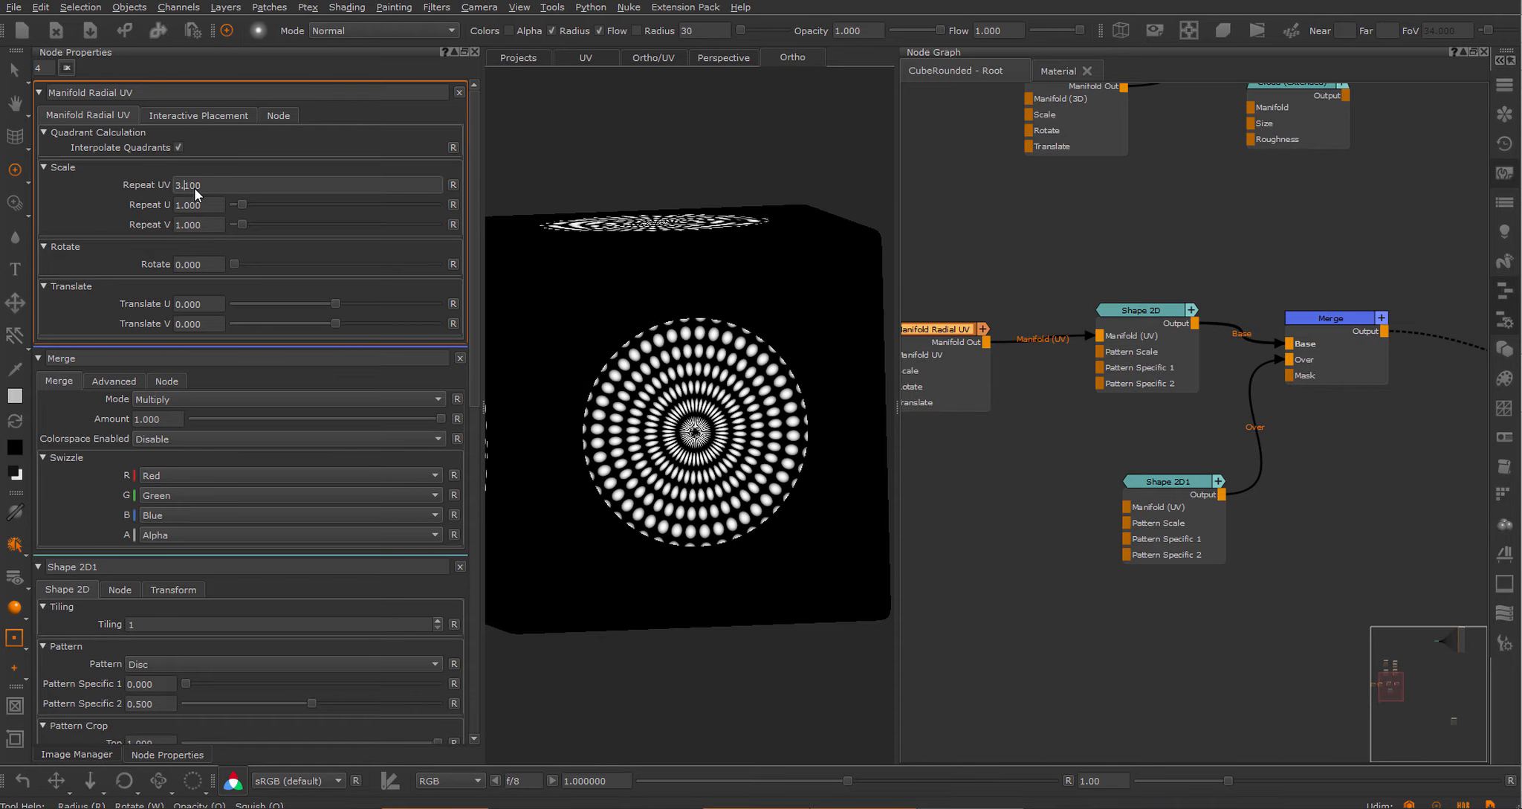
scroll(194, 188, "down", 2)
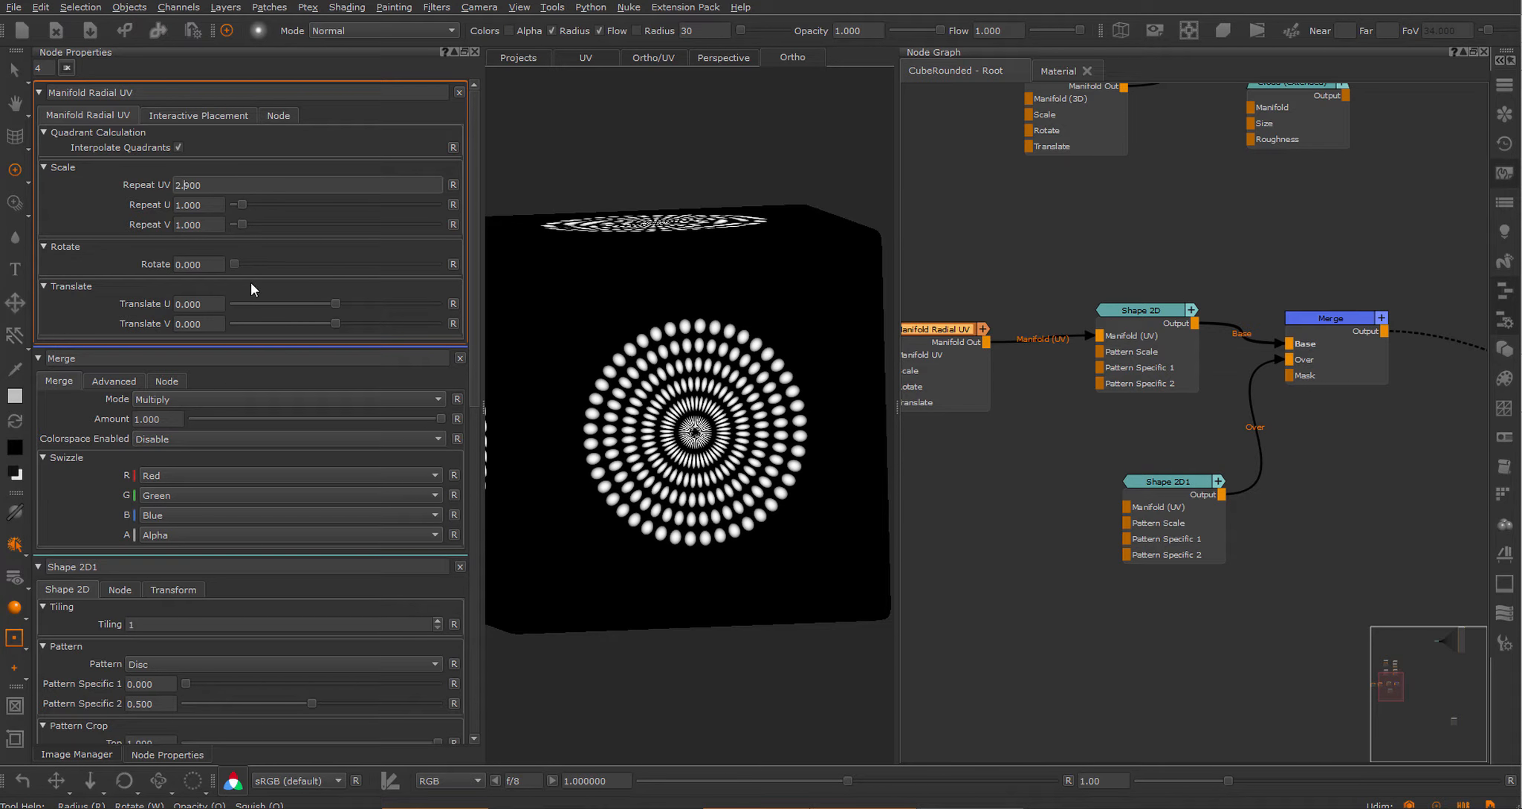
left_click_drag(242, 224, 242, 224)
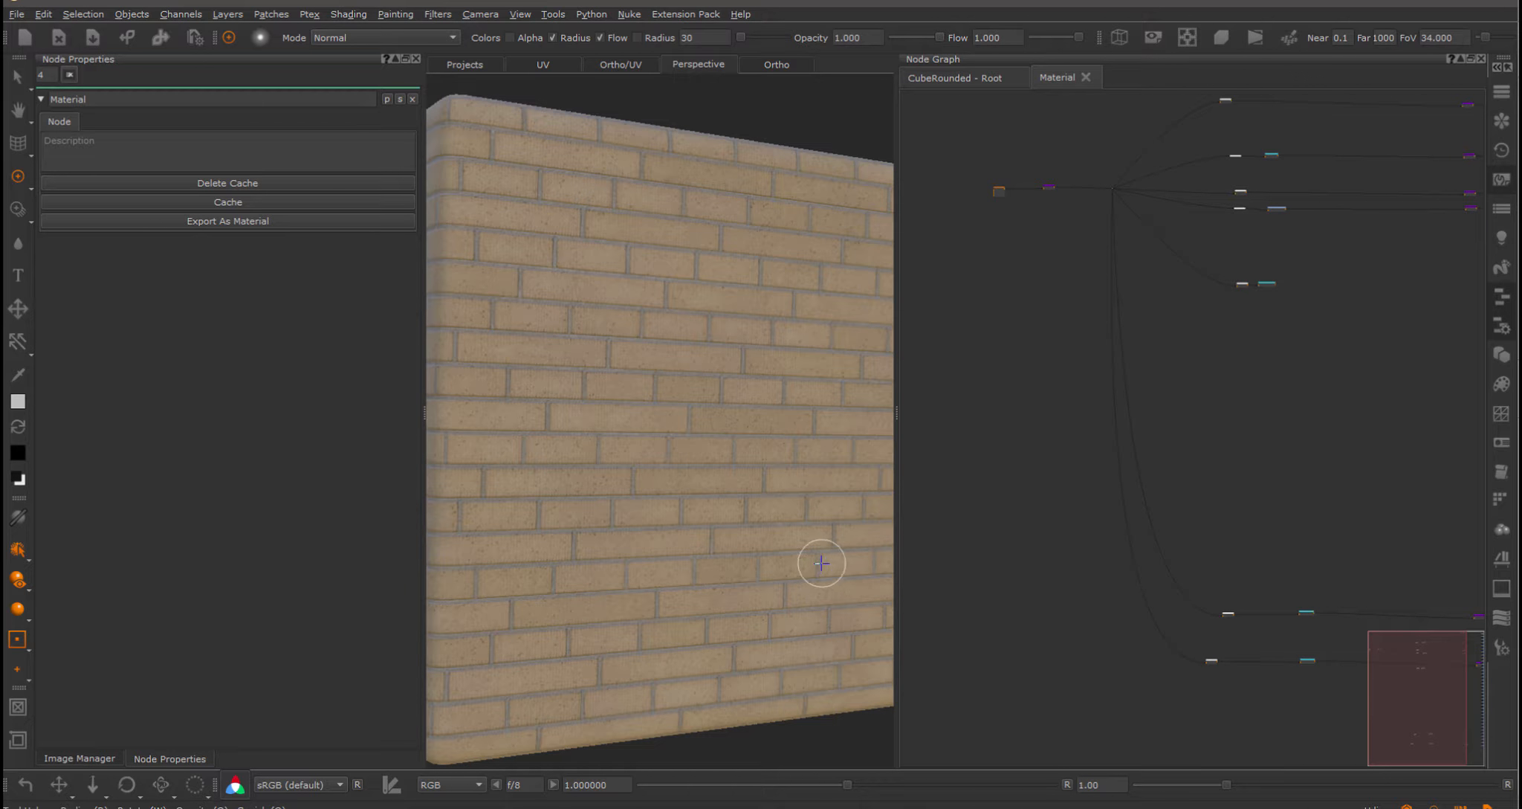
Examine how the Manifold UV and Material Tiling nodes feed the texture nodes in the brick material's graph.
middle_click_drag(1021, 261, 1126, 415)
scroll(1099, 362, "up", 5)
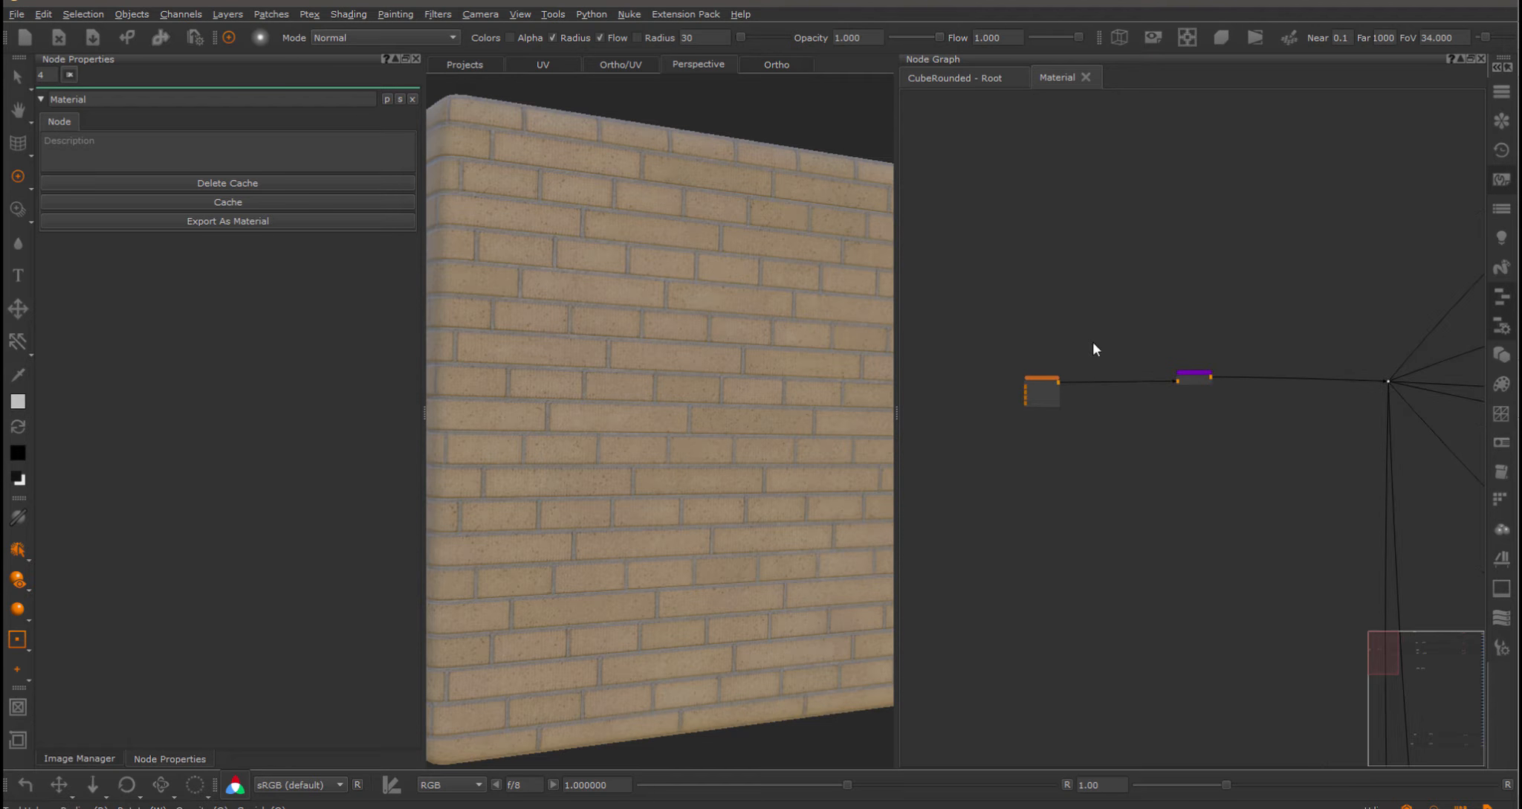
left_click(1501, 529)
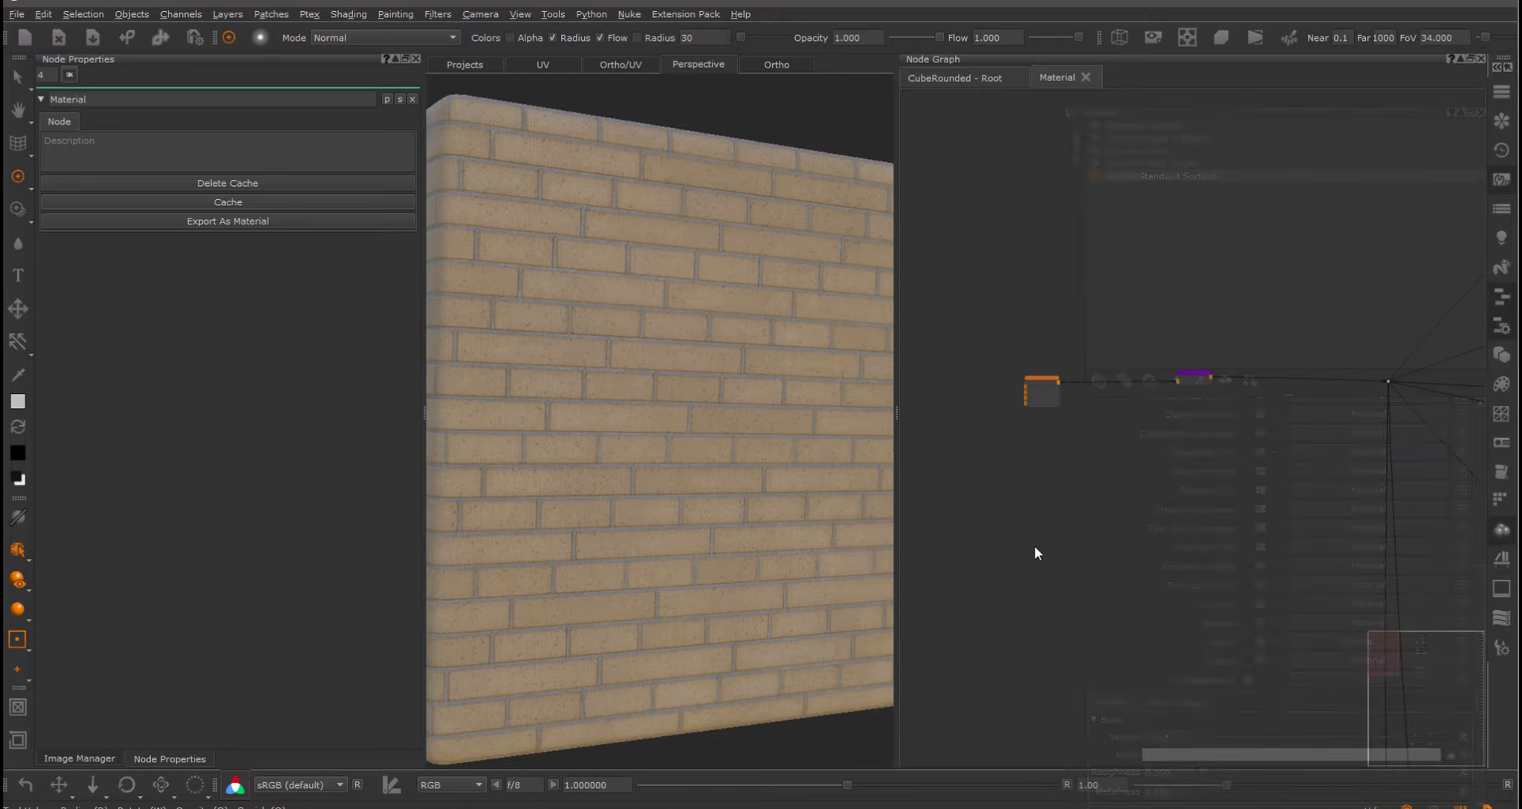
middle_click_drag(1004, 315, 1084, 300)
scroll(1085, 299, "up", 3)
middle_click_drag(1065, 186, 1099, 227)
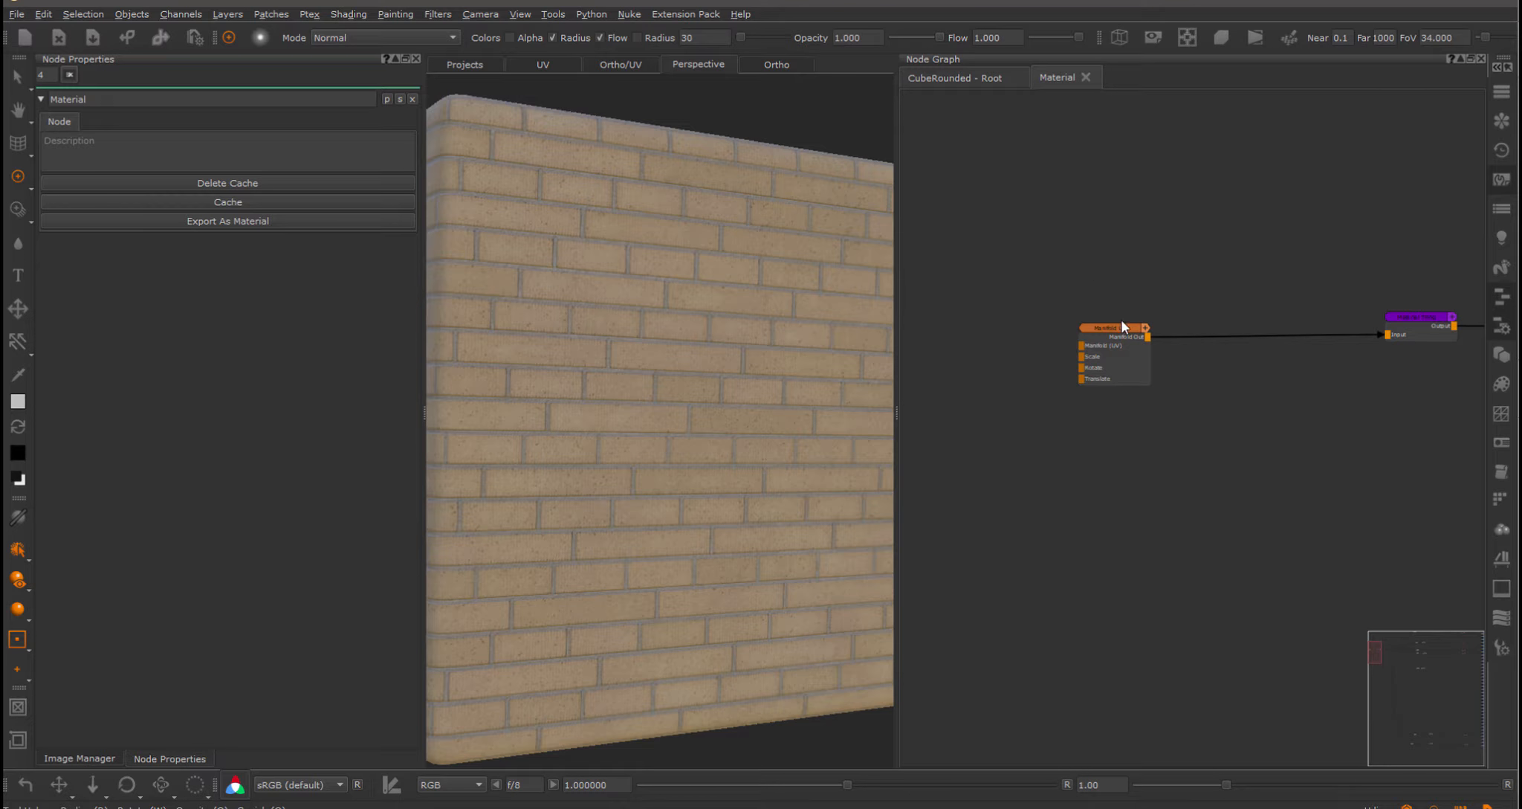
scroll(1187, 414, "down", 5)
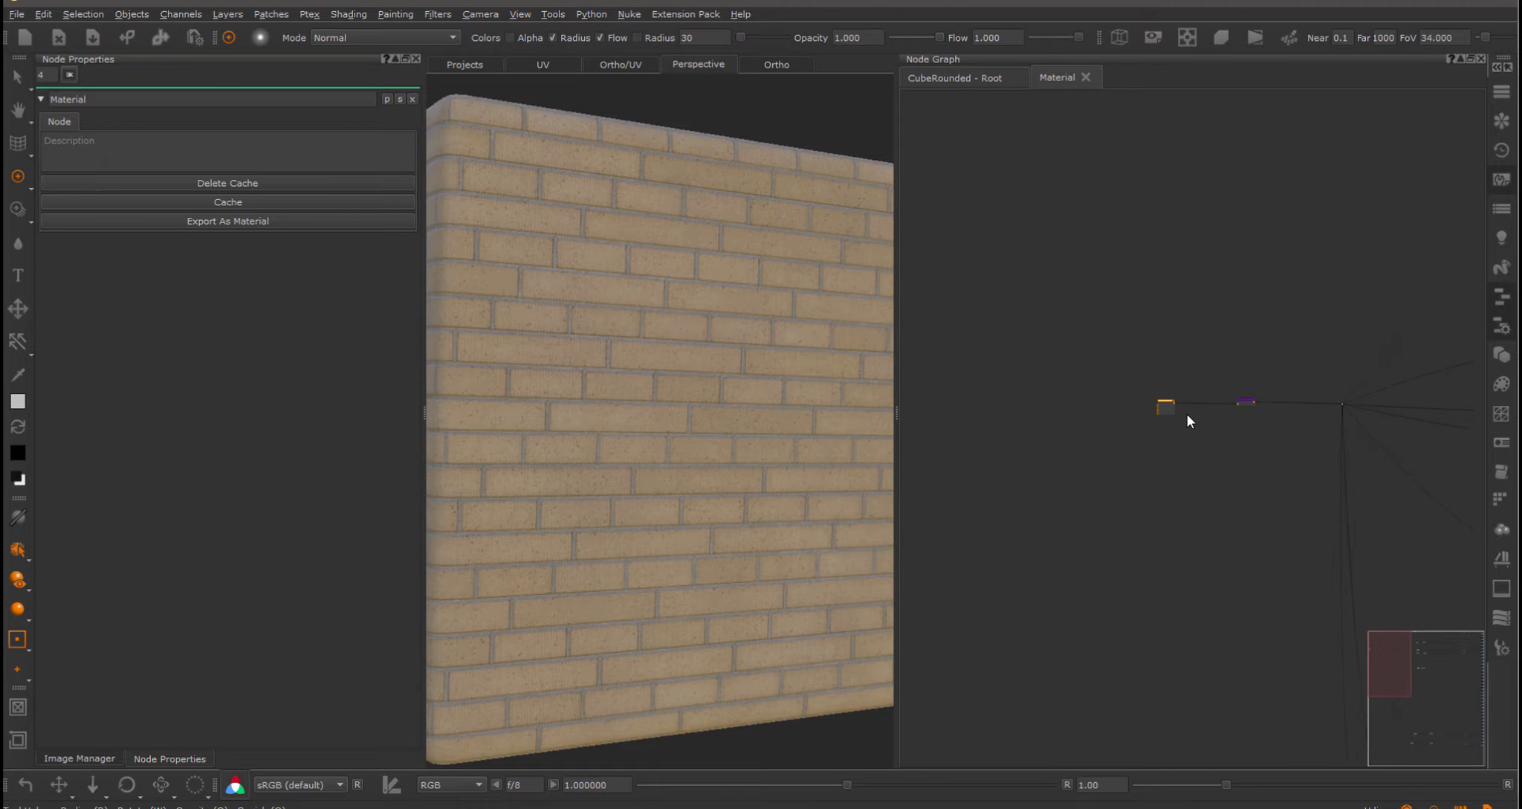
scroll(1115, 283, "up", 6)
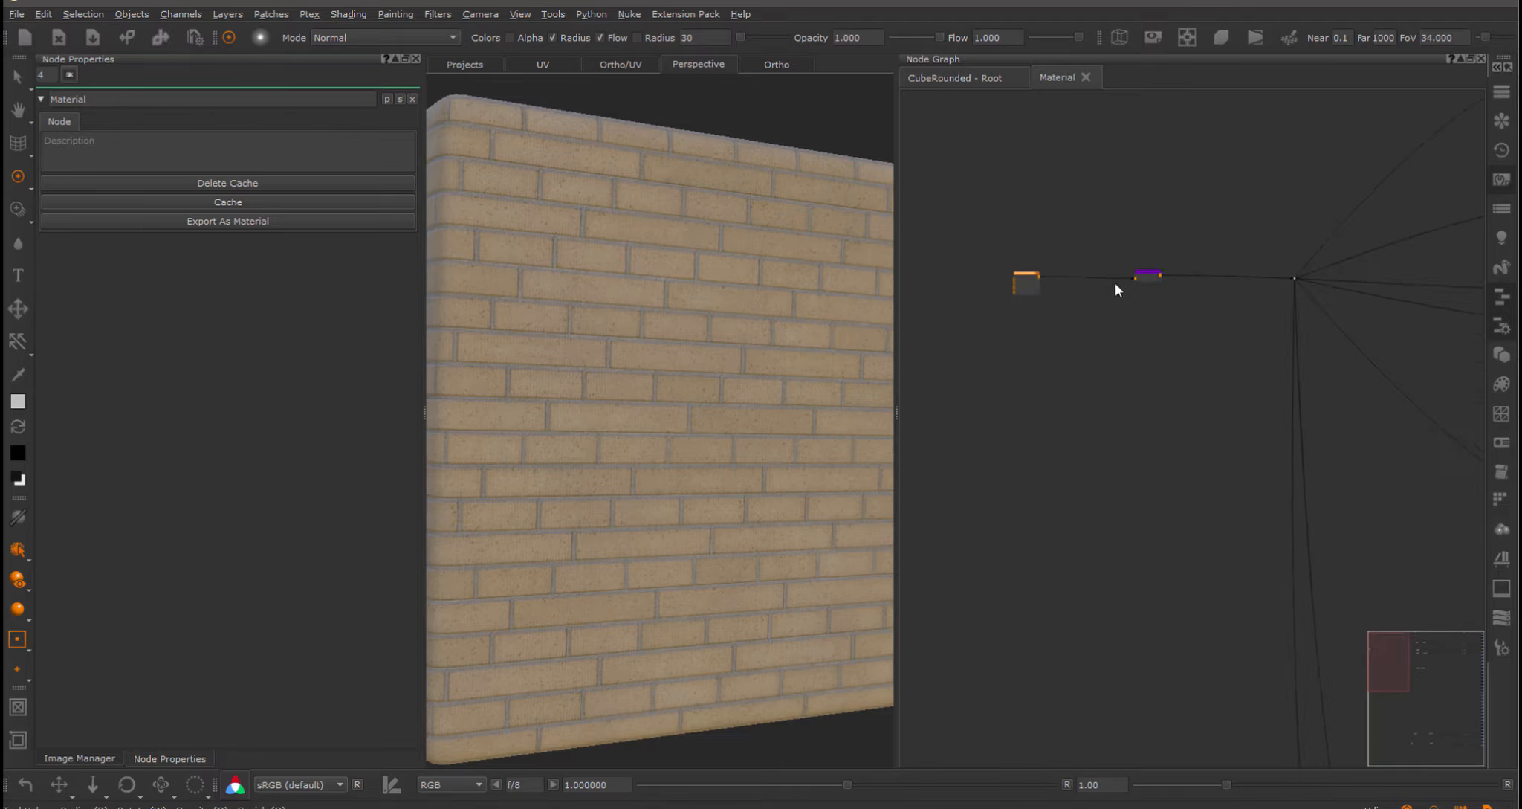
scroll(1254, 279, "up", 2)
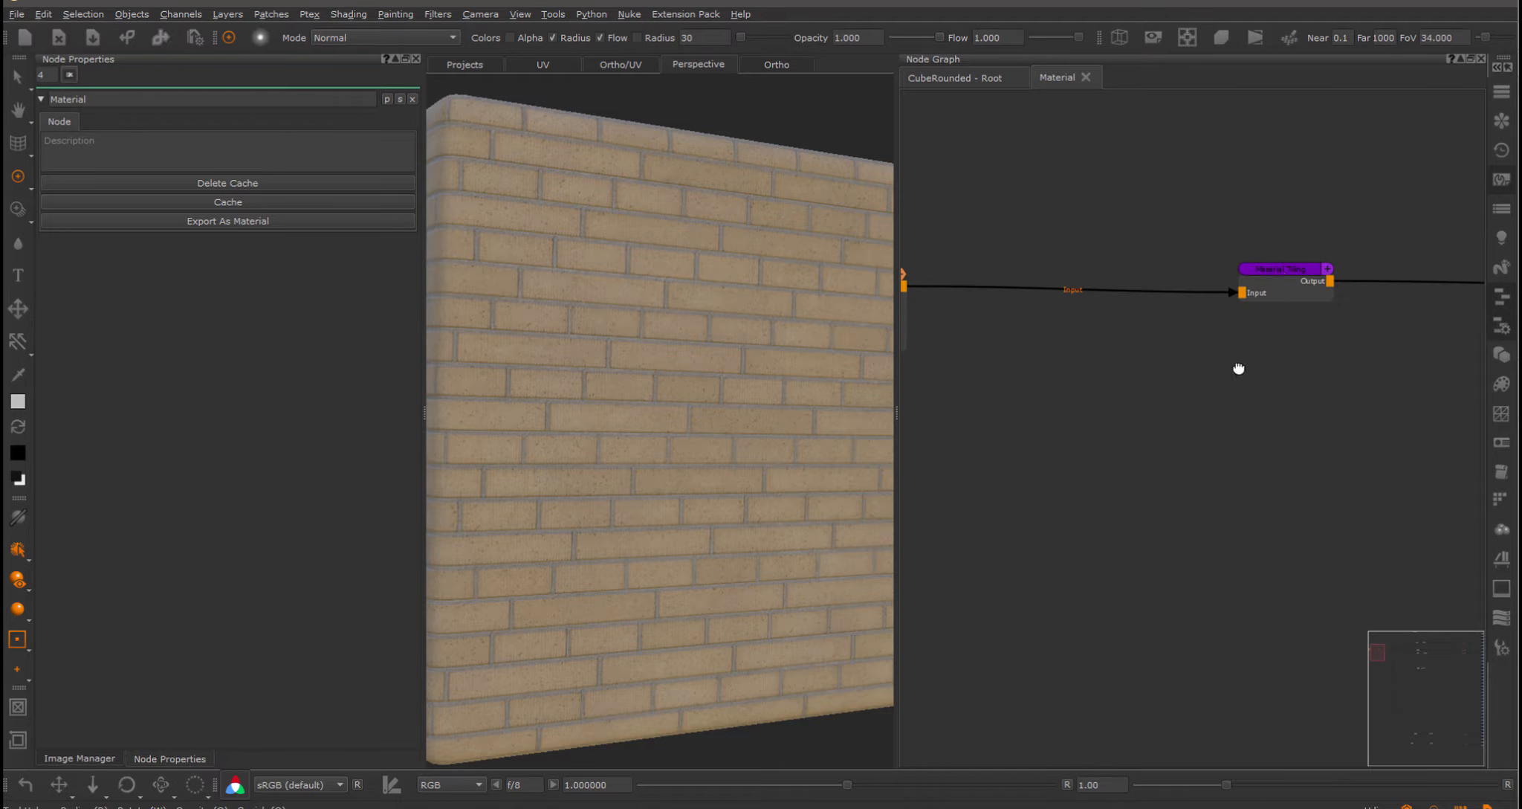
middle_click_drag(1238, 367, 1165, 424)
left_click_drag(1206, 327, 1202, 319)
scroll(1196, 297, "down", 4)
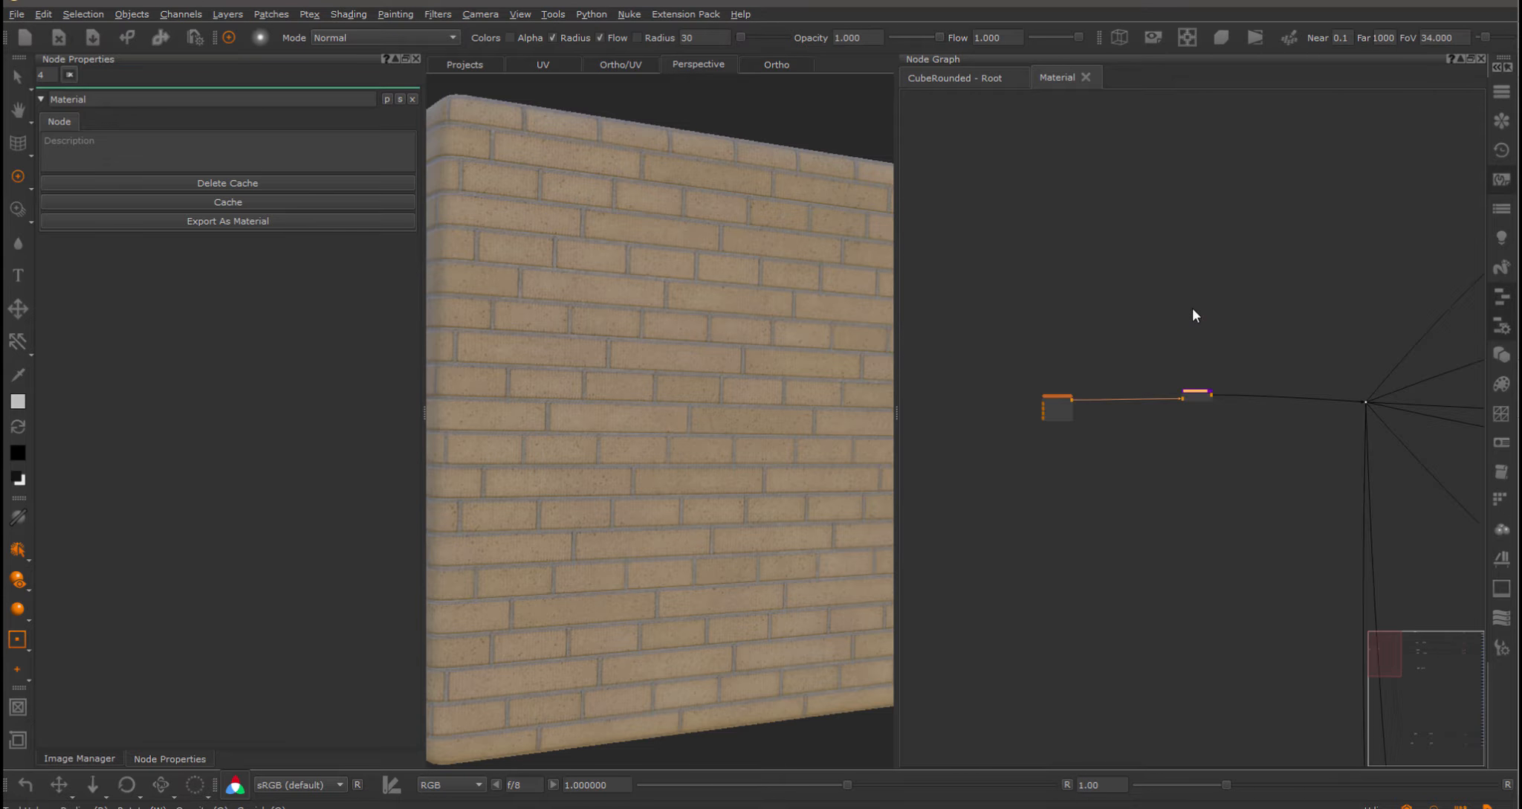
scroll(1310, 266, "up", 3)
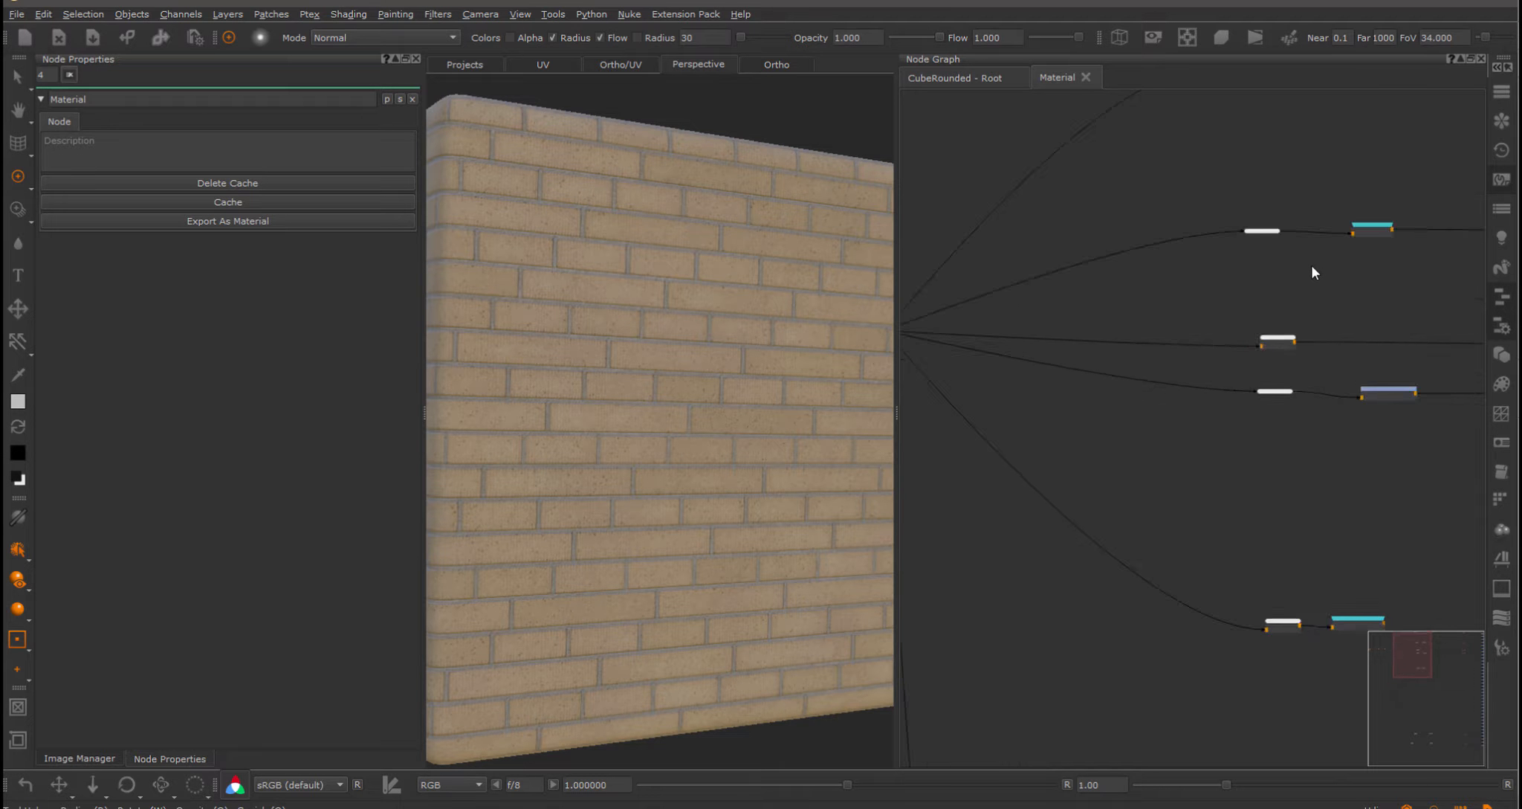
scroll(1310, 266, "down", 3)
middle_click_drag(1087, 254, 1368, 257)
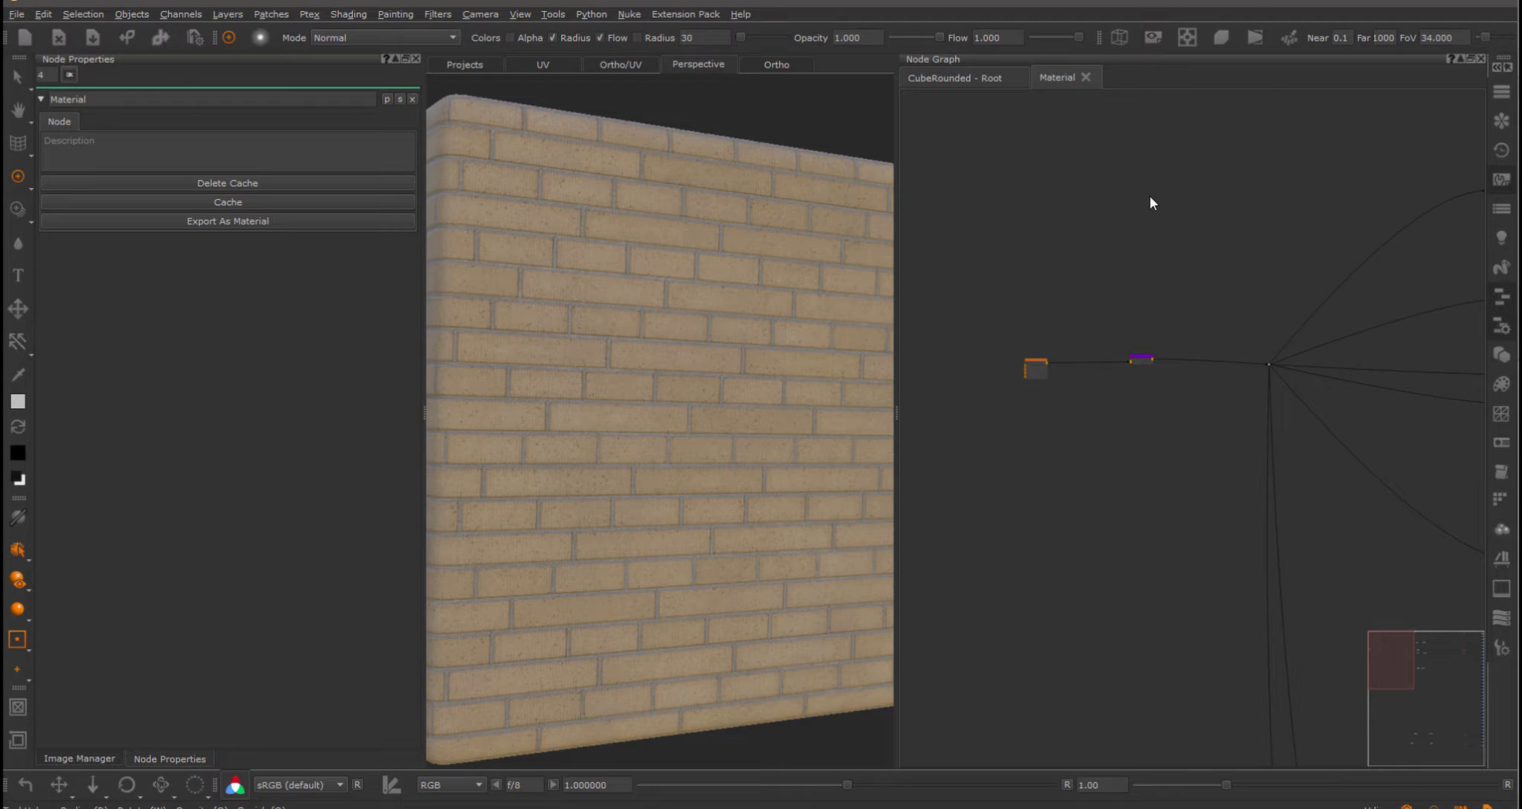
Jump to a bookmarked node in the material graph, and cycle forward to the next bookmark.
key("q")
left_click(1095, 233)
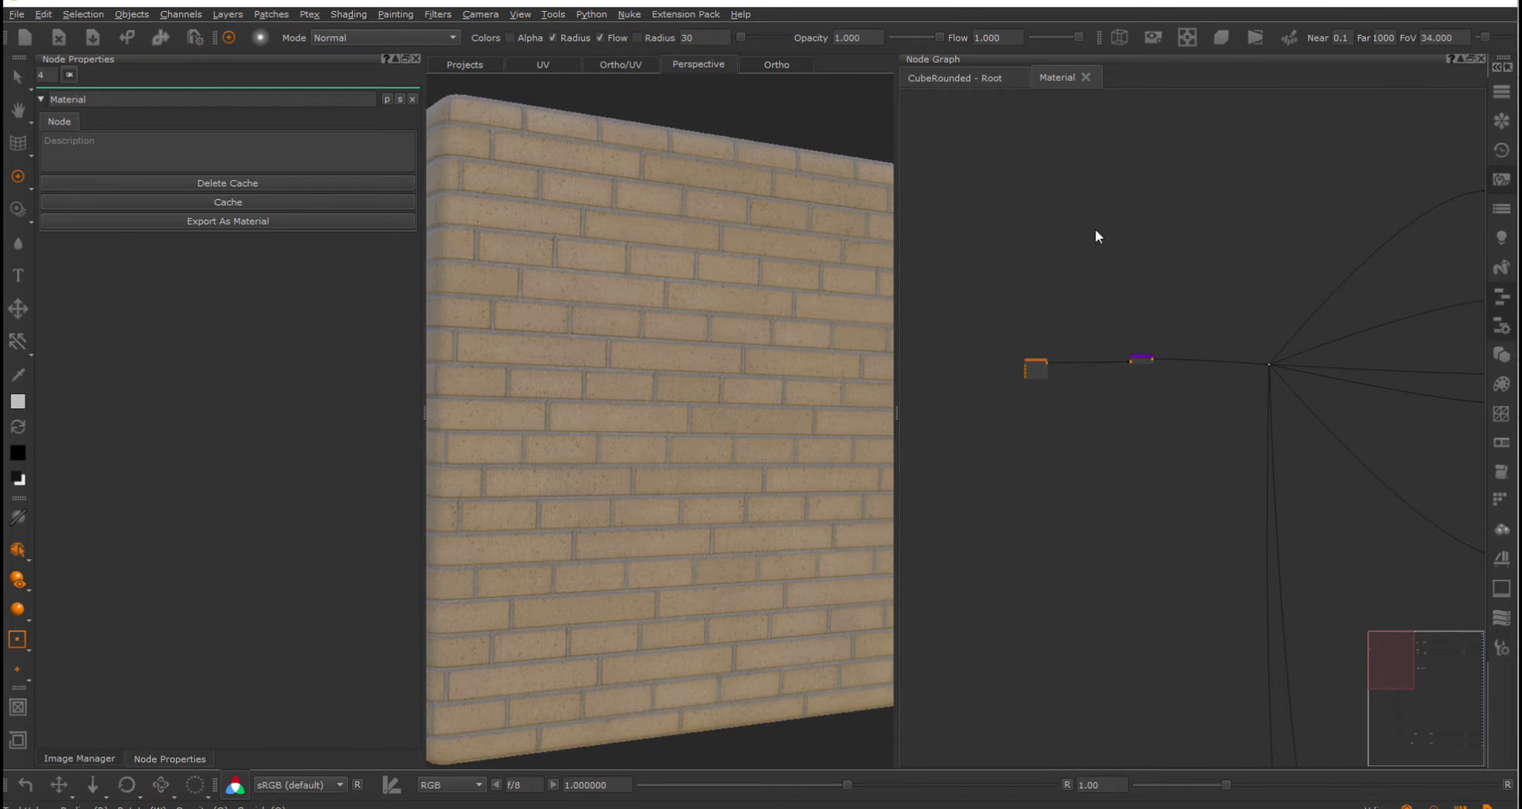
left_click(989, 274)
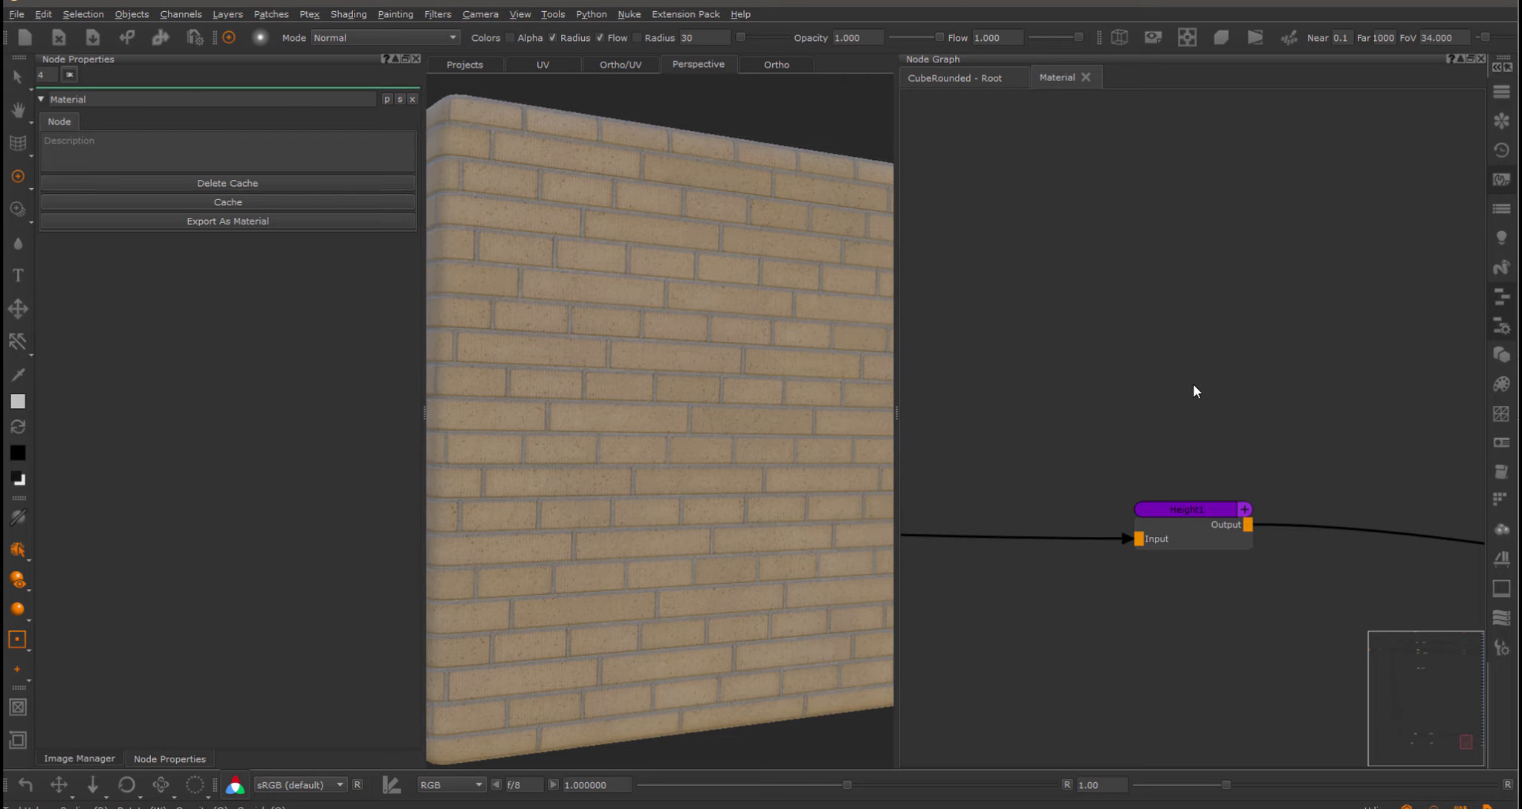
right_click(1063, 298)
mouse_move(1168, 425)
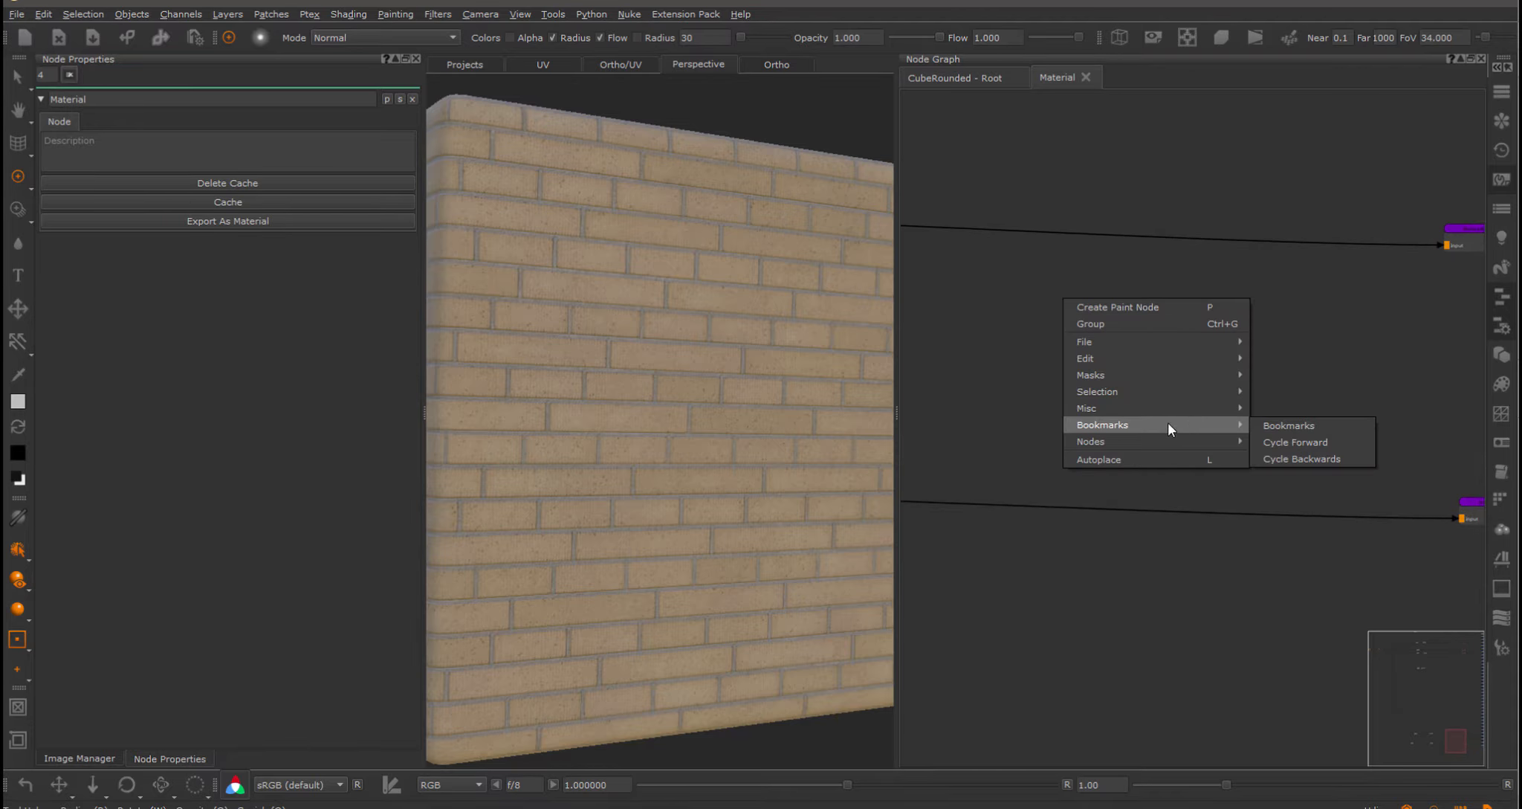
left_click(1294, 442)
Return to the Manifold UV node in the graph, and inspect the brick edges up close on the model.
scroll(1189, 423, "down", 5)
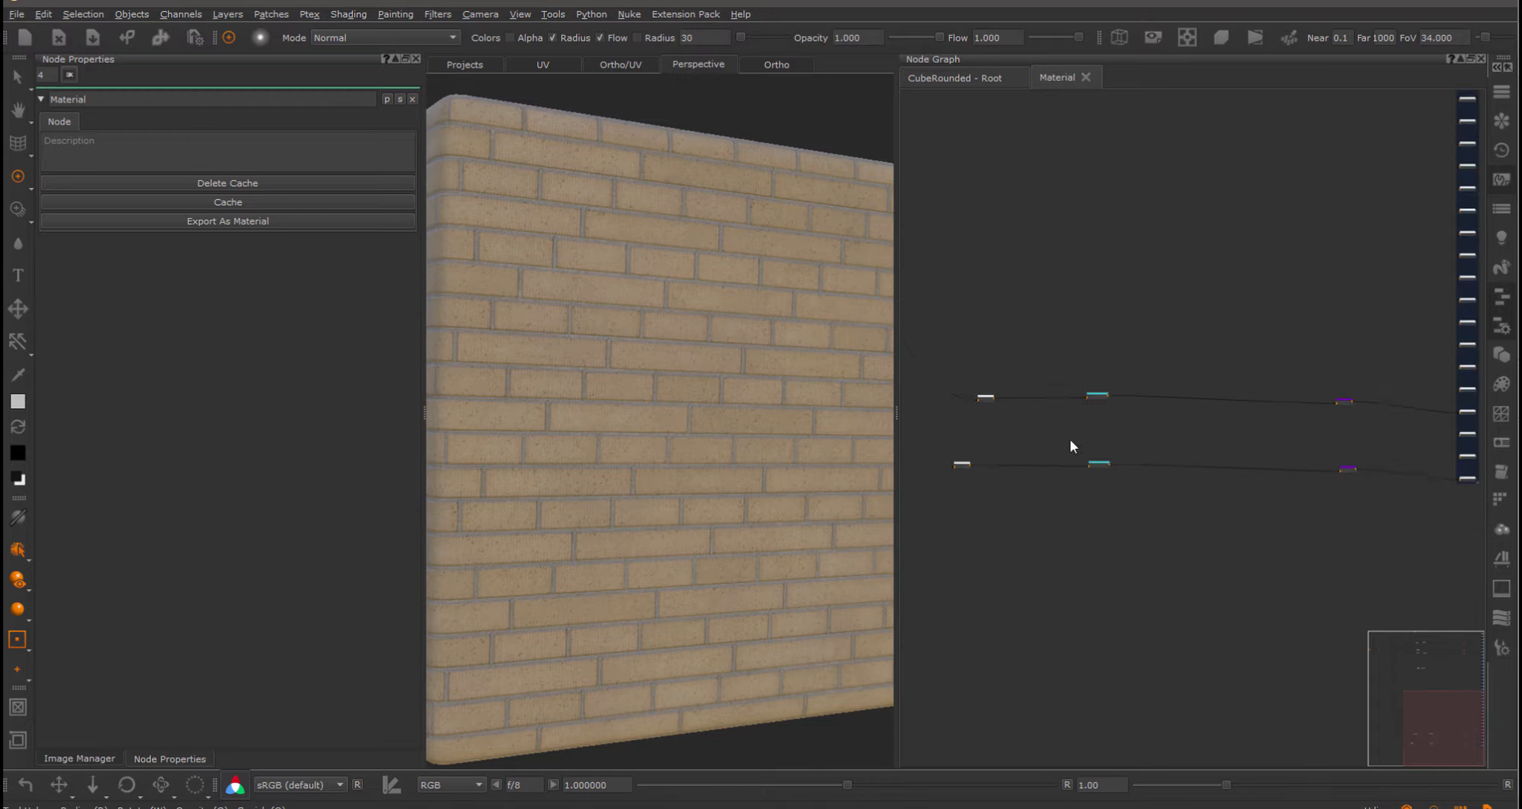
middle_click_drag(1069, 445, 1479, 449)
middle_click_drag(1146, 284, 1182, 579)
middle_click_drag(1186, 241, 1169, 517)
scroll(1226, 330, "up", 5)
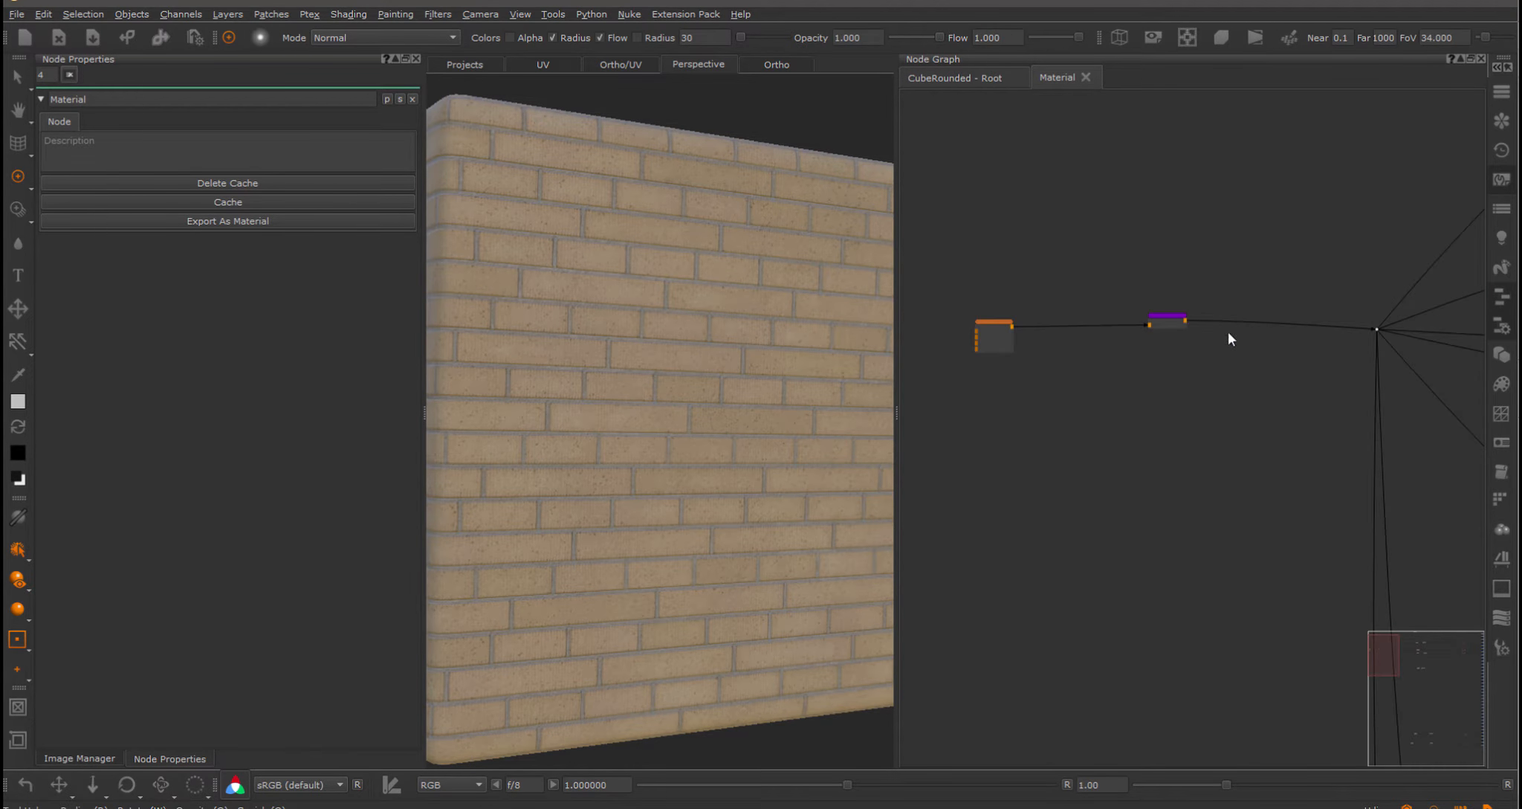
middle_click_drag(1291, 208, 1484, 380)
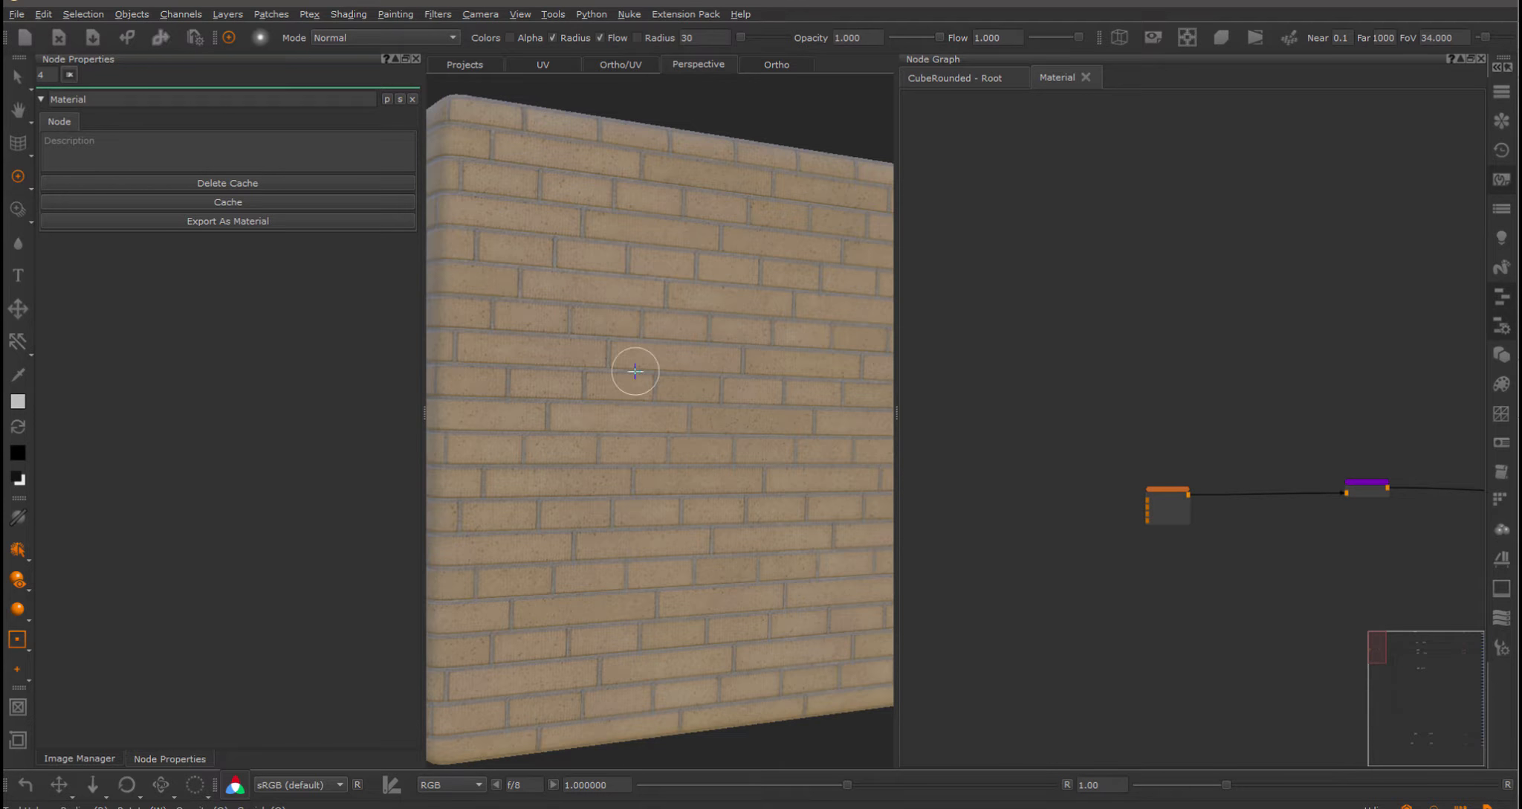
mouse_move(661, 352)
right_mouse_down("alt")
mouse_move(728, 353)
mouse_move(637, 363)
right_mouse_up("alt")
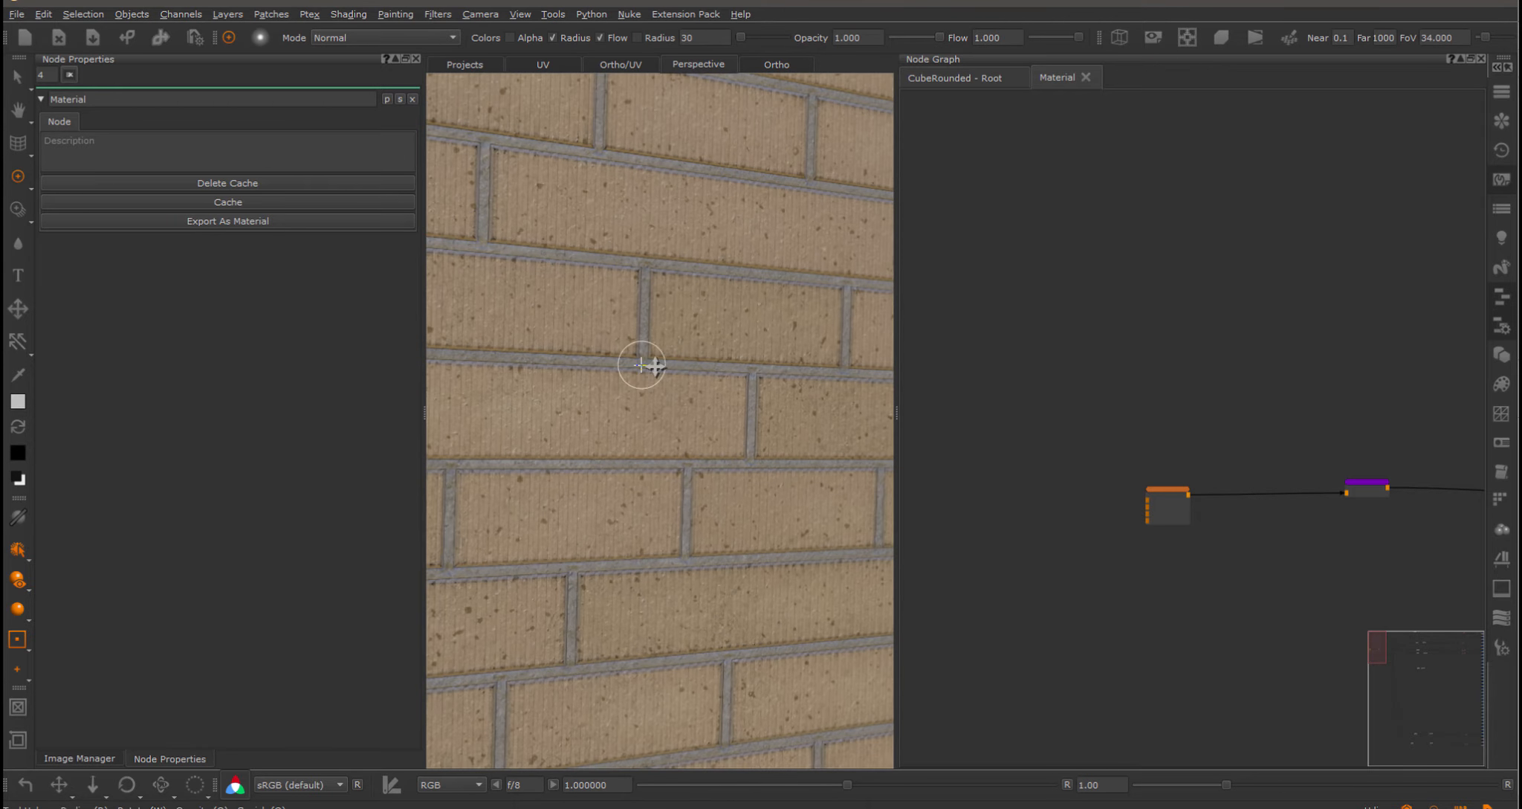
middle_click_drag(643, 365, 699, 377, "alt")
right_click_drag(684, 414, 575, 343, "alt")
Insert a Manifold Warp node between the Manifold UV and Material Tiling nodes.
scroll(1186, 527, "up", 3)
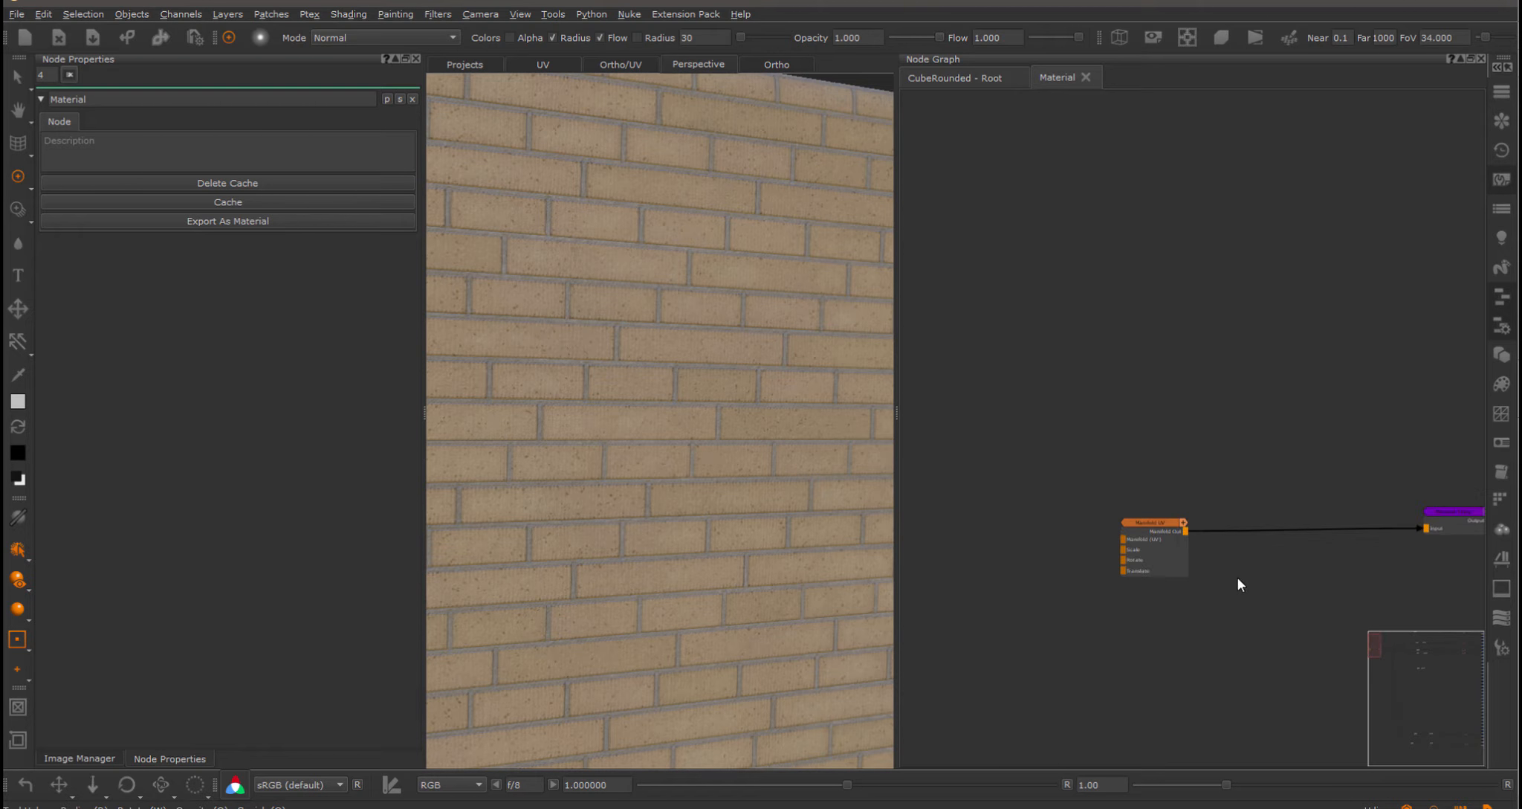
middle_click_drag(1238, 576, 1168, 398)
scroll(1108, 371, "up", 3)
middle_click_drag(1101, 359, 1132, 385)
left_click_drag(1044, 347, 1001, 345)
key("Tab")
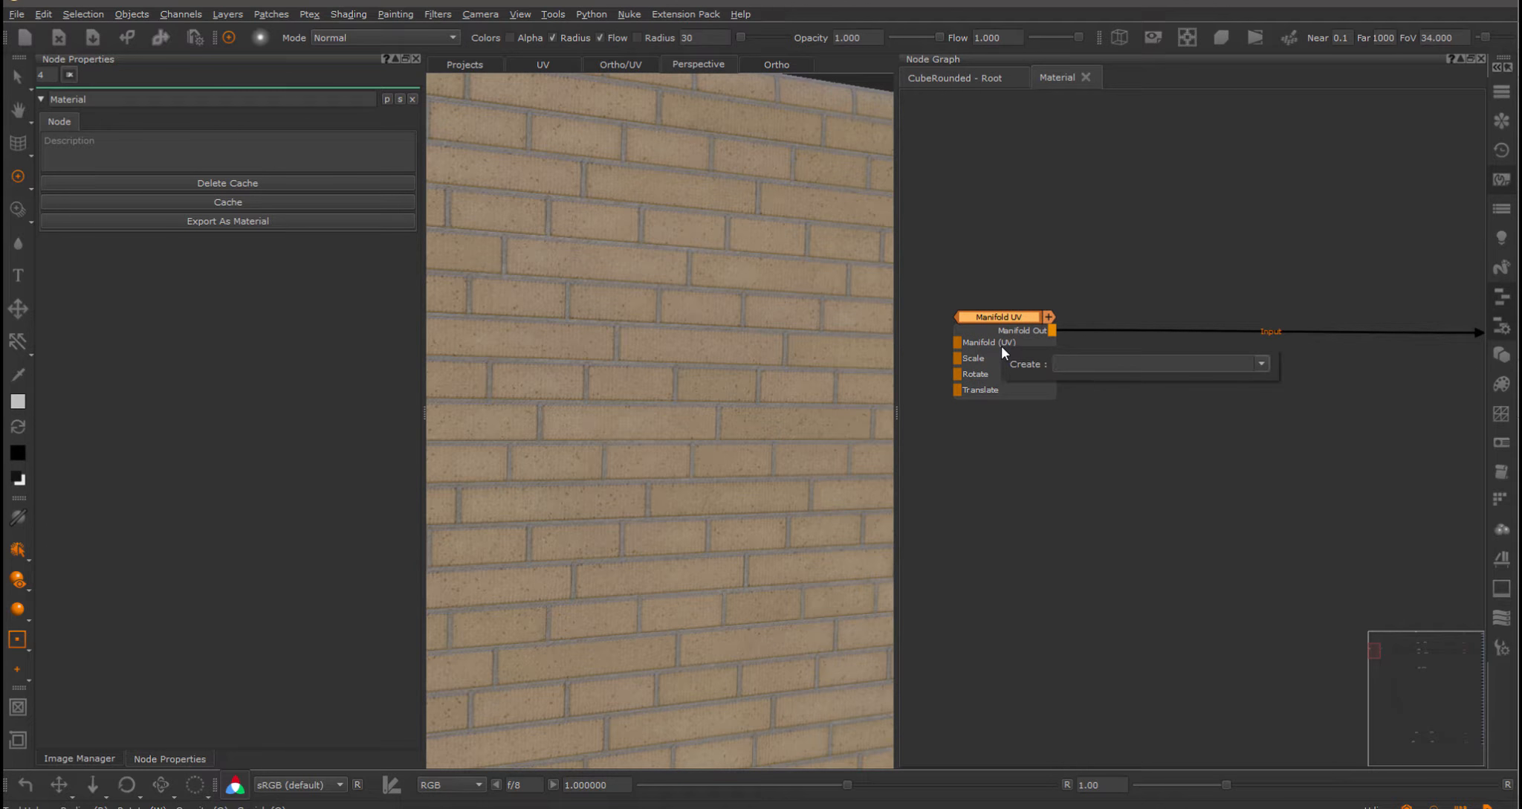
type("manifold")
key("Down")
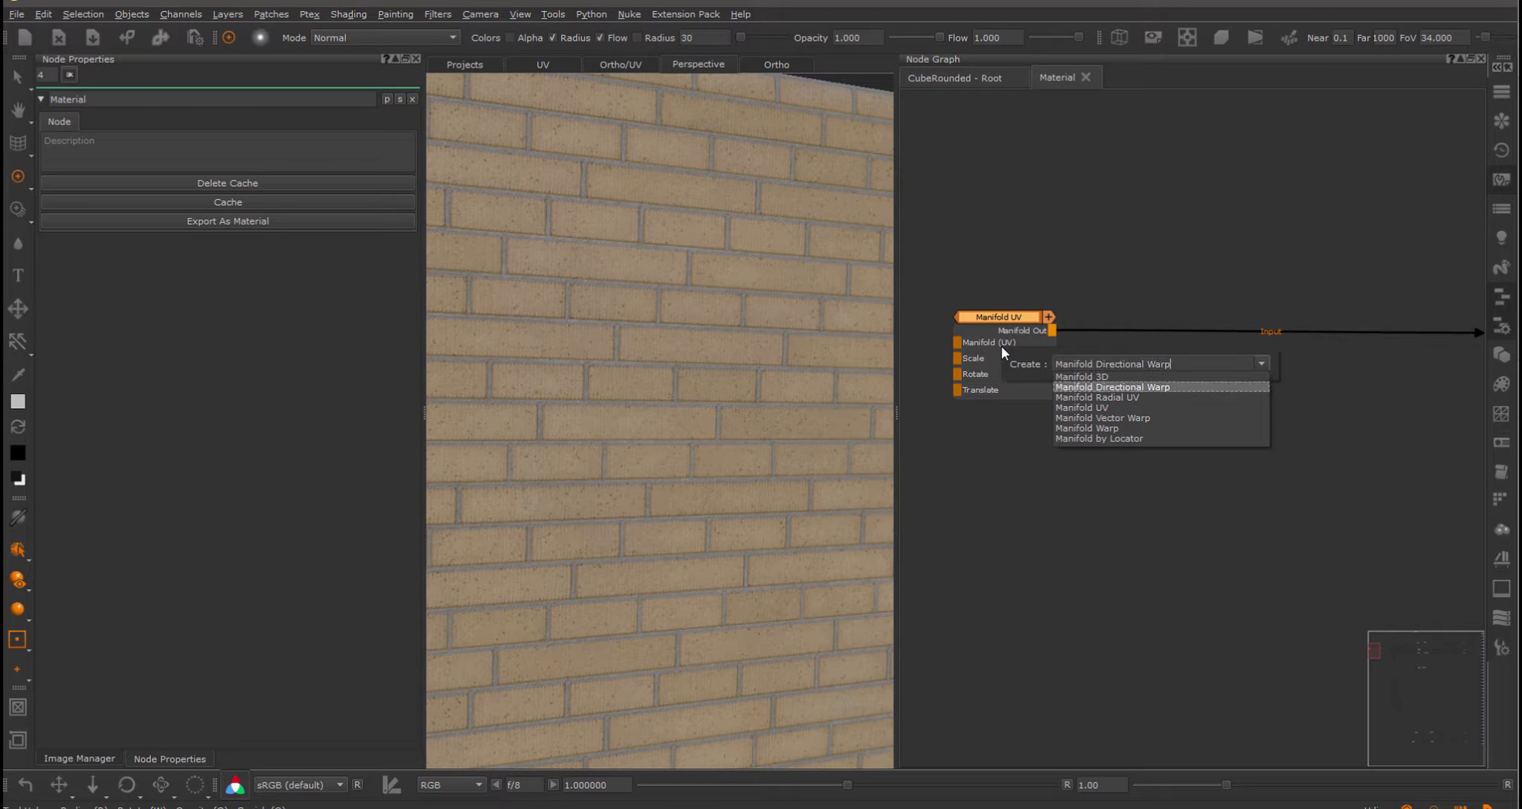
key("Down")
key("Down")
key("Down")
key("Down")
key("Return")
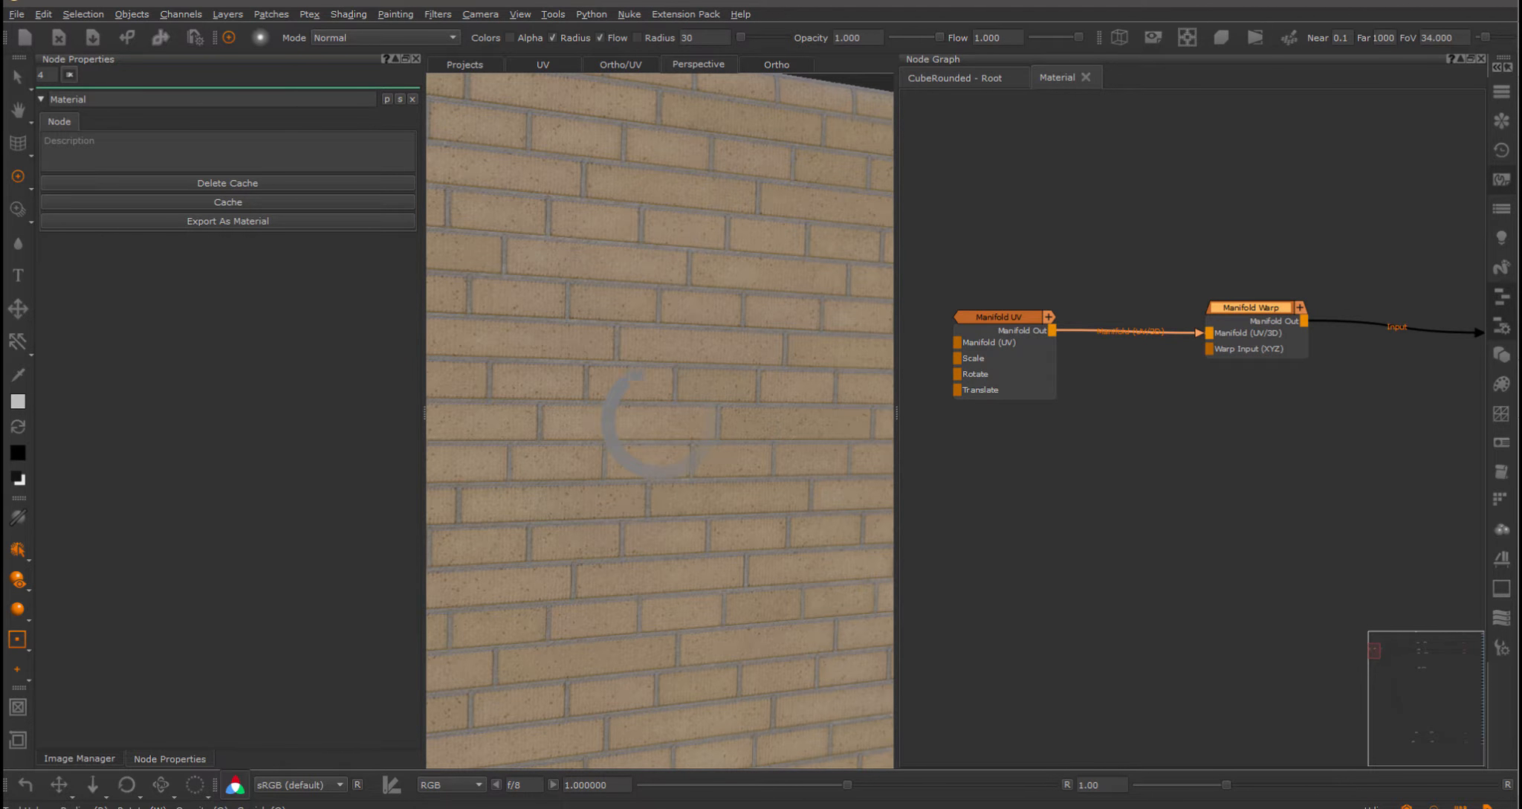
Add the Metal_Grunge_001.jpg image to the node graph as a Tiled node below the manifold nodes.
middle_click_drag(1116, 466, 1142, 432)
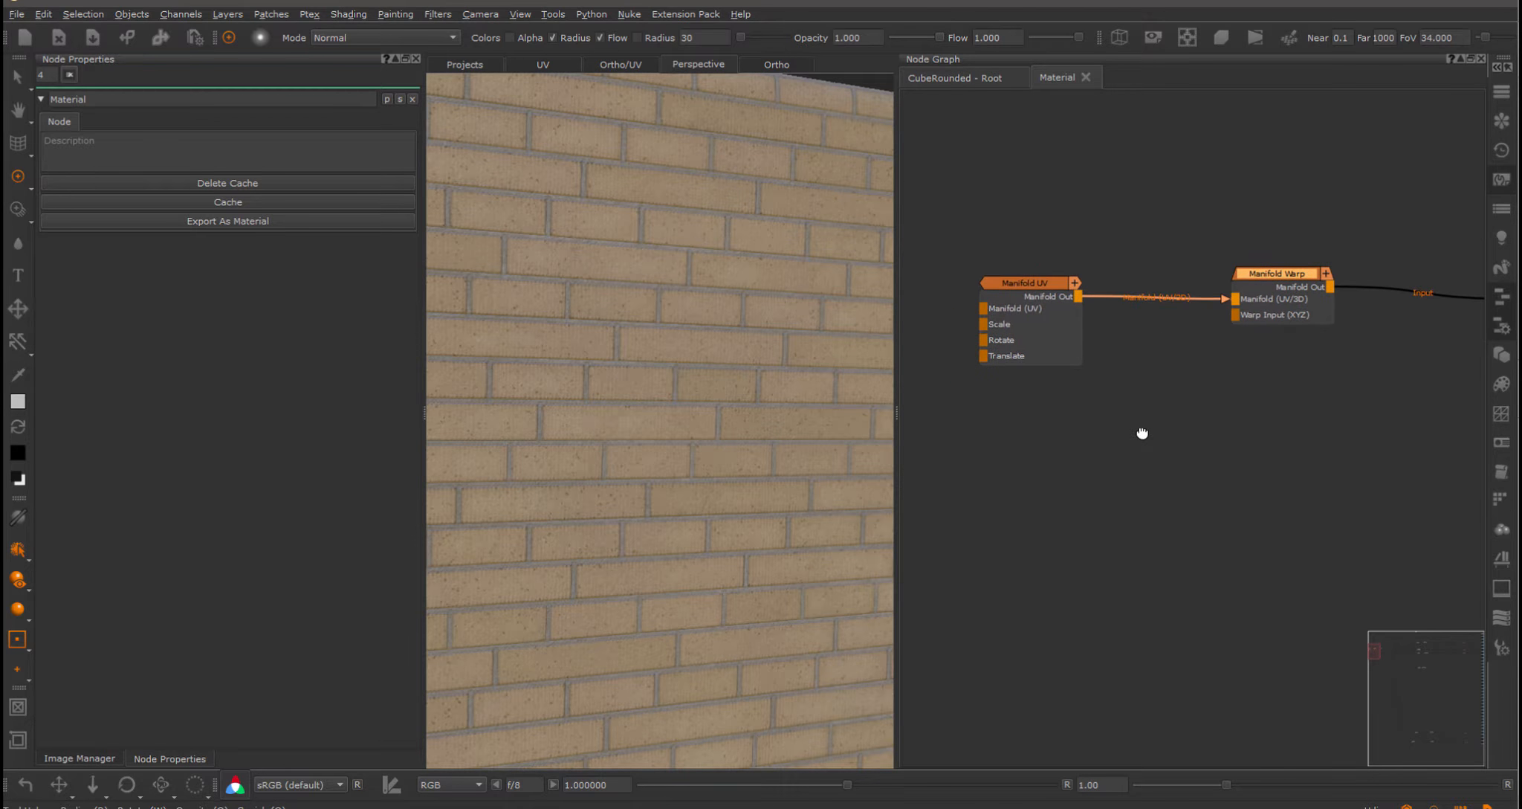
left_click(79, 758)
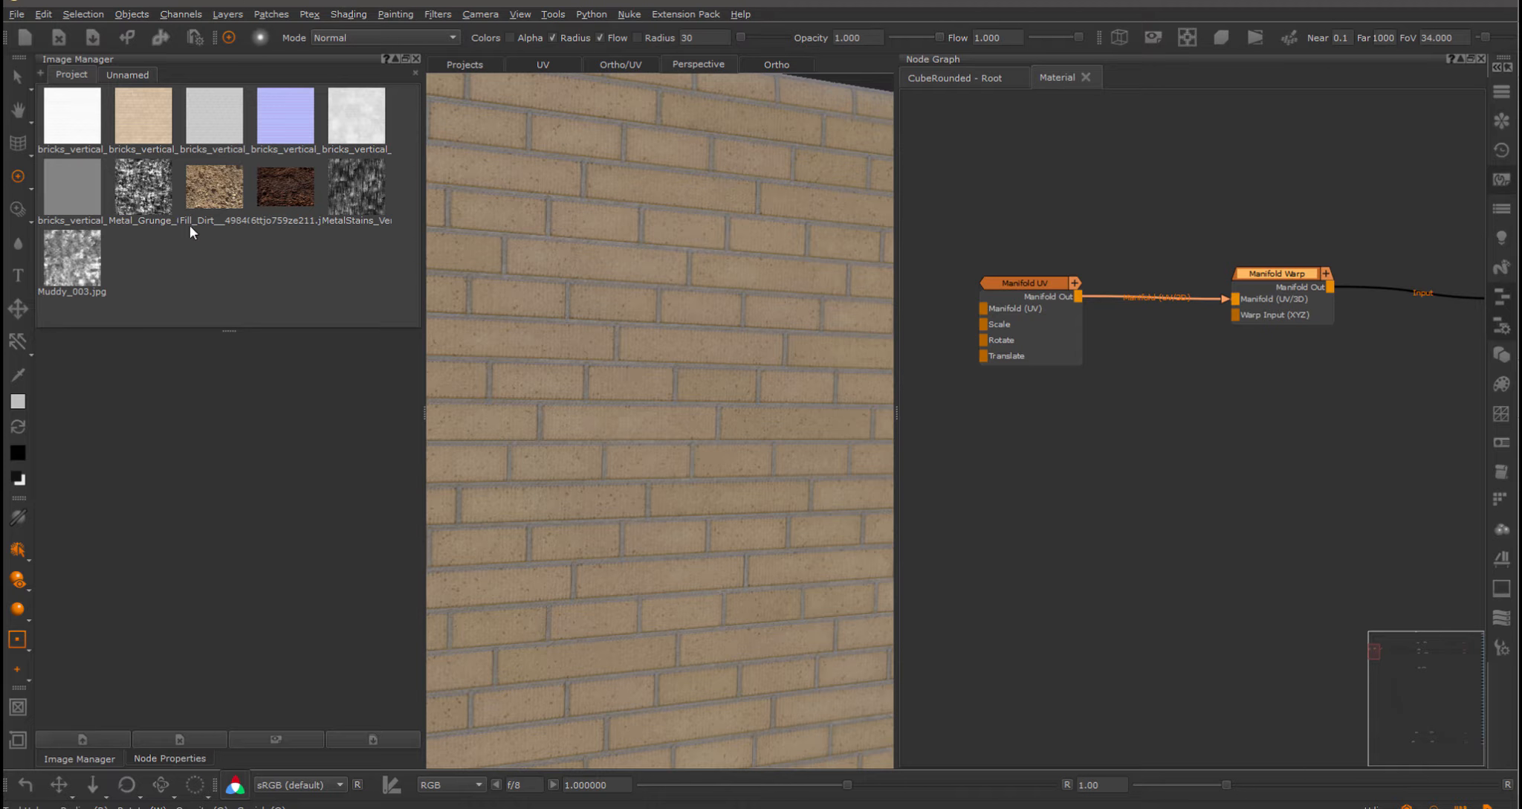
left_click_drag(153, 206, 1127, 474)
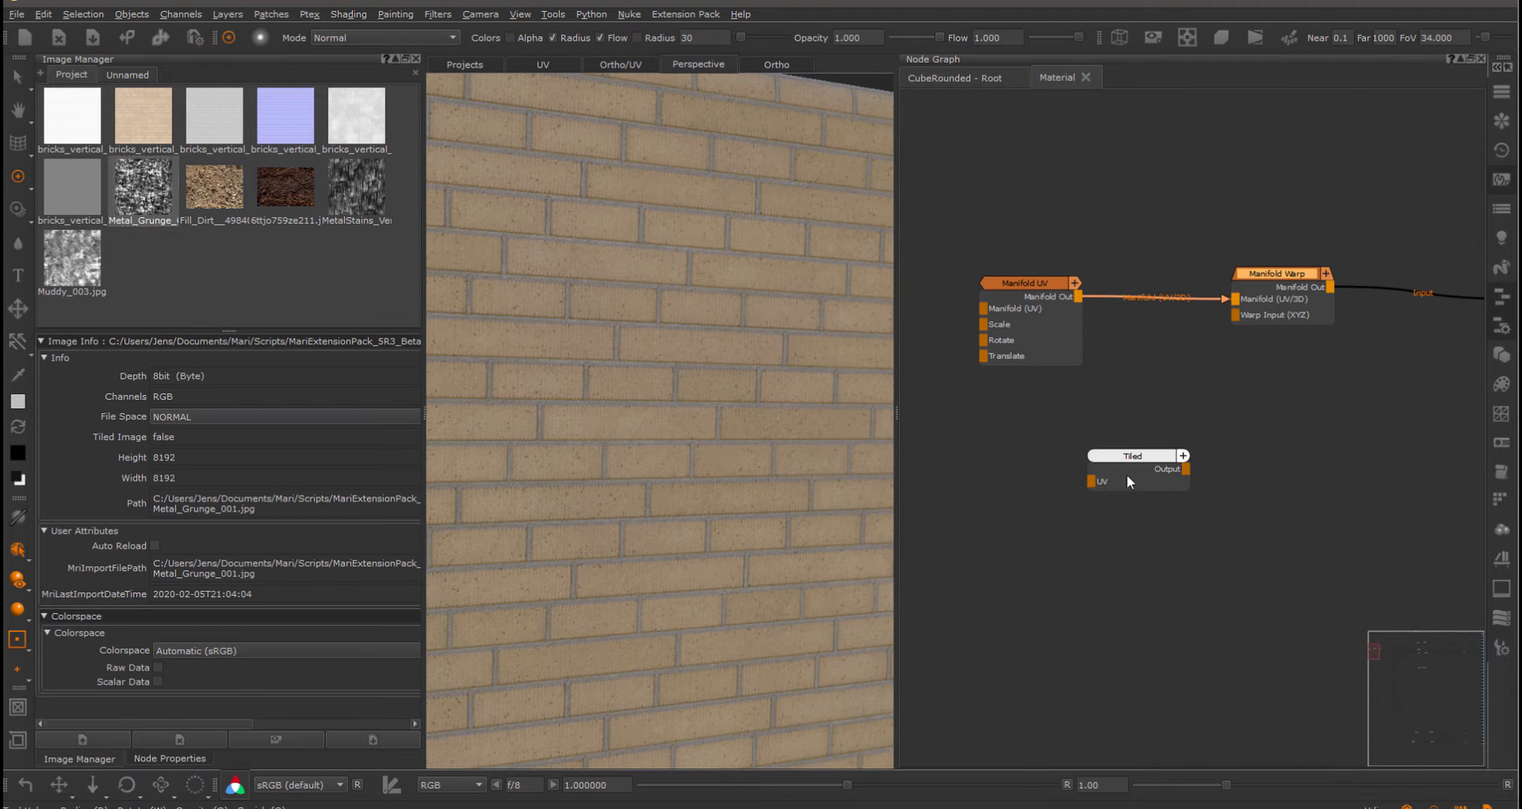
Load the DirtyPaint_001 texture from the MEP_Grunges shelf into the project's images.
middle_click_drag(1236, 495, 1128, 431)
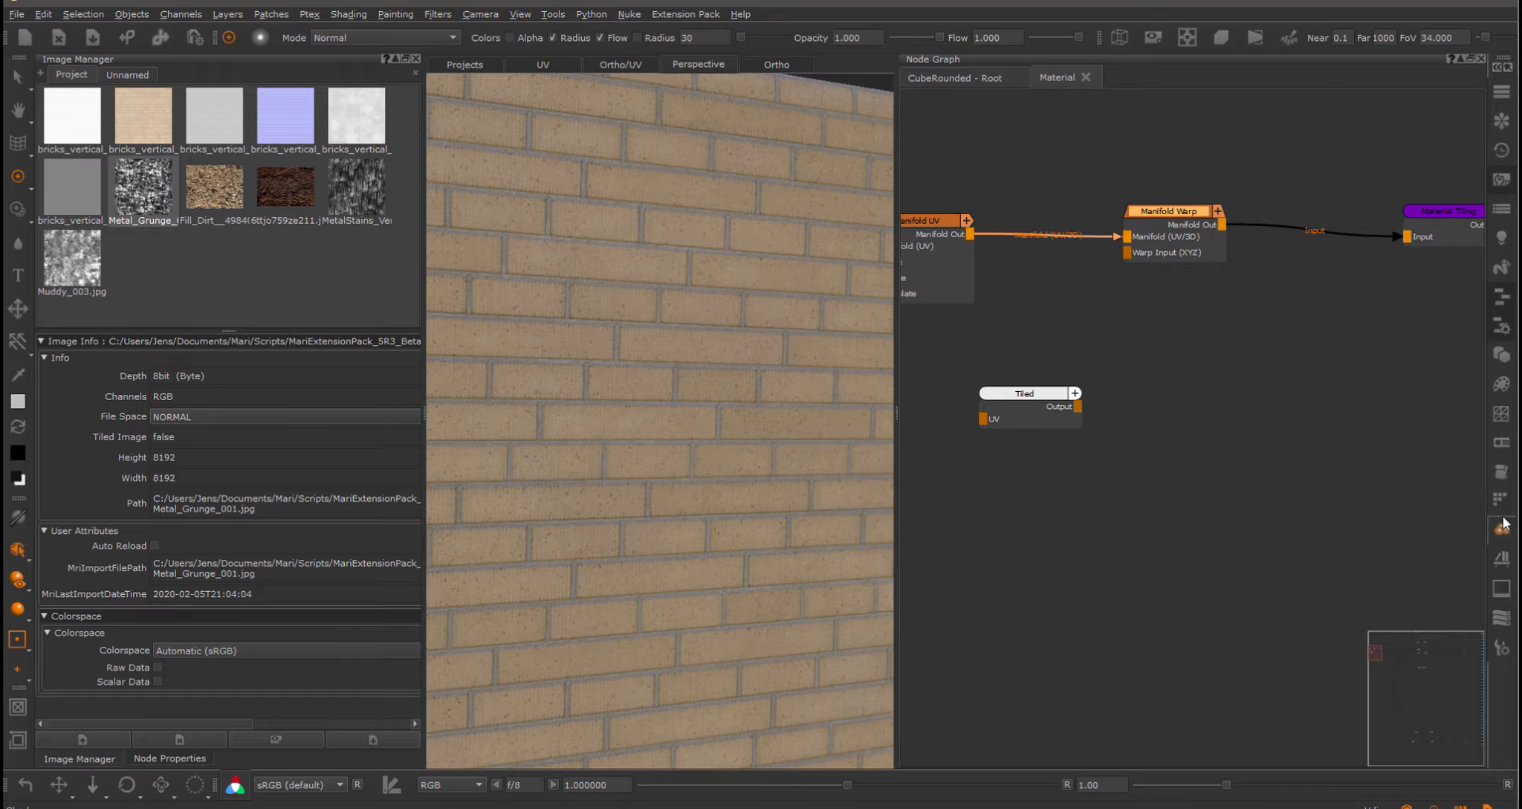
left_click(1501, 557)
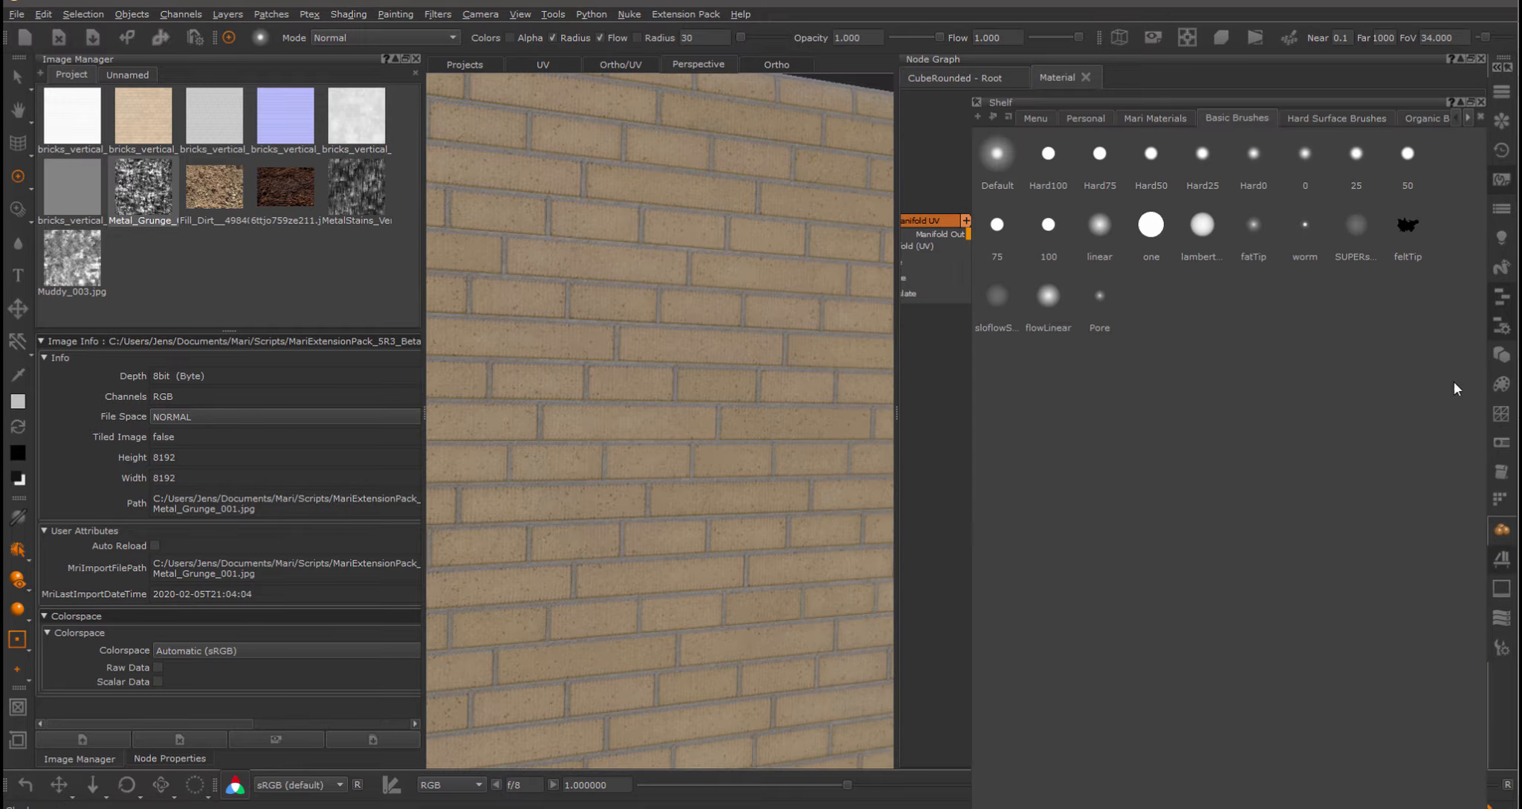
left_click(1467, 118)
left_click(1467, 119)
left_click(1467, 119)
left_click(1373, 118)
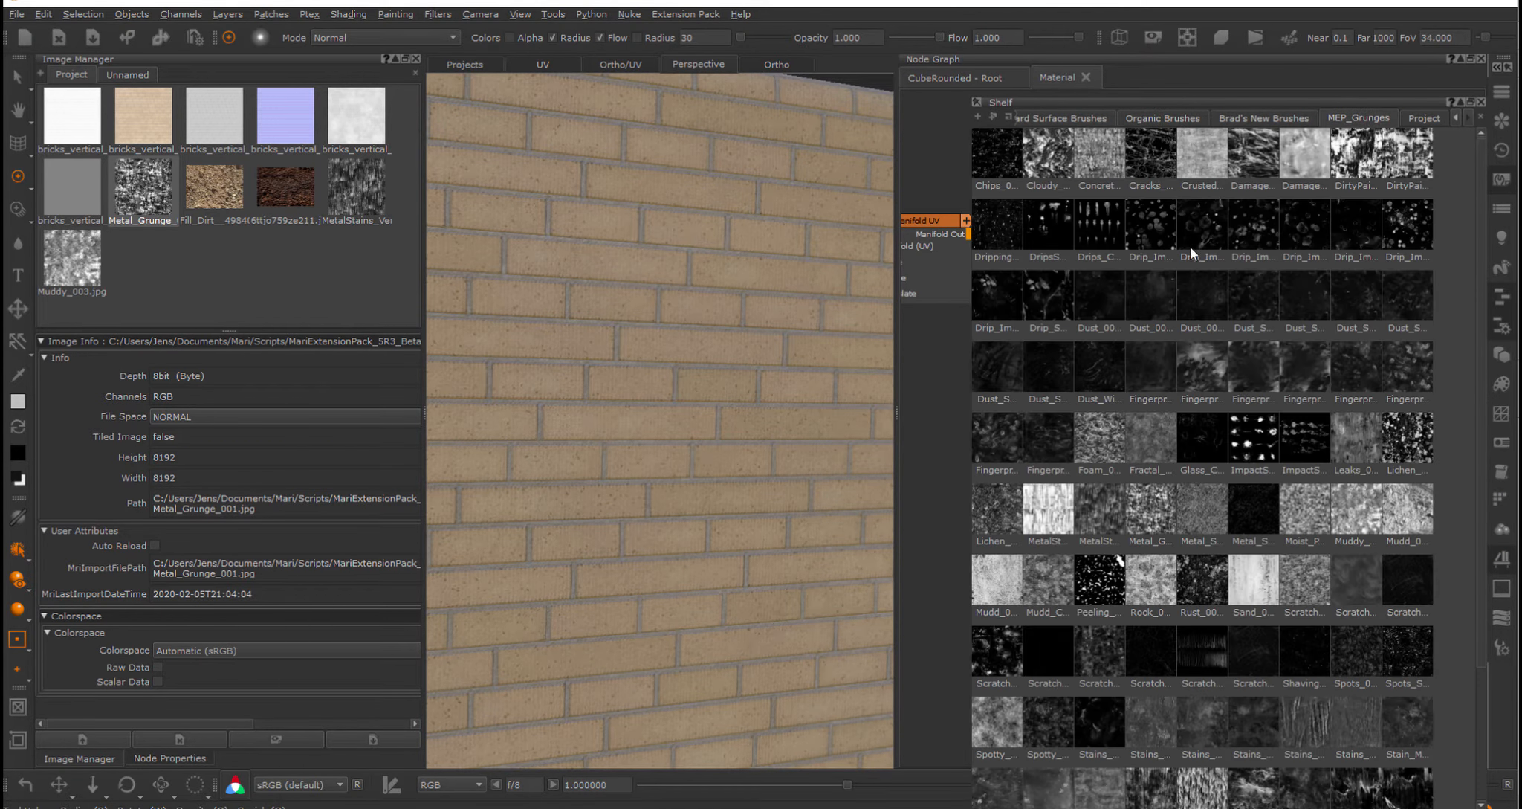
left_click(1357, 159)
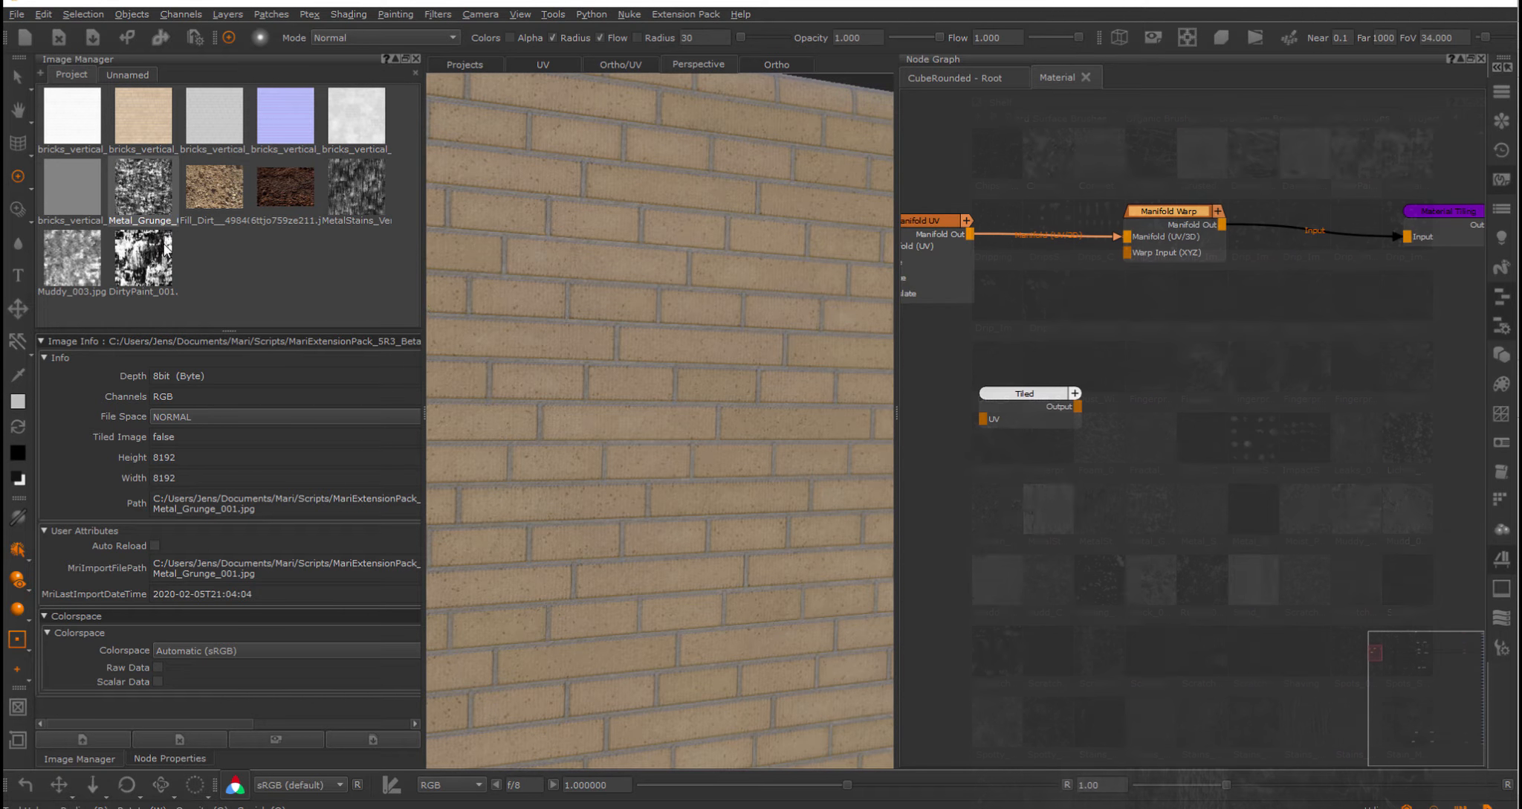
Connect the Tiled grunge node's output to the Manifold Warp node's Warp Input (XYZ).
scroll(1012, 328, "up", 2)
middle_click_drag(1012, 329, 1192, 404)
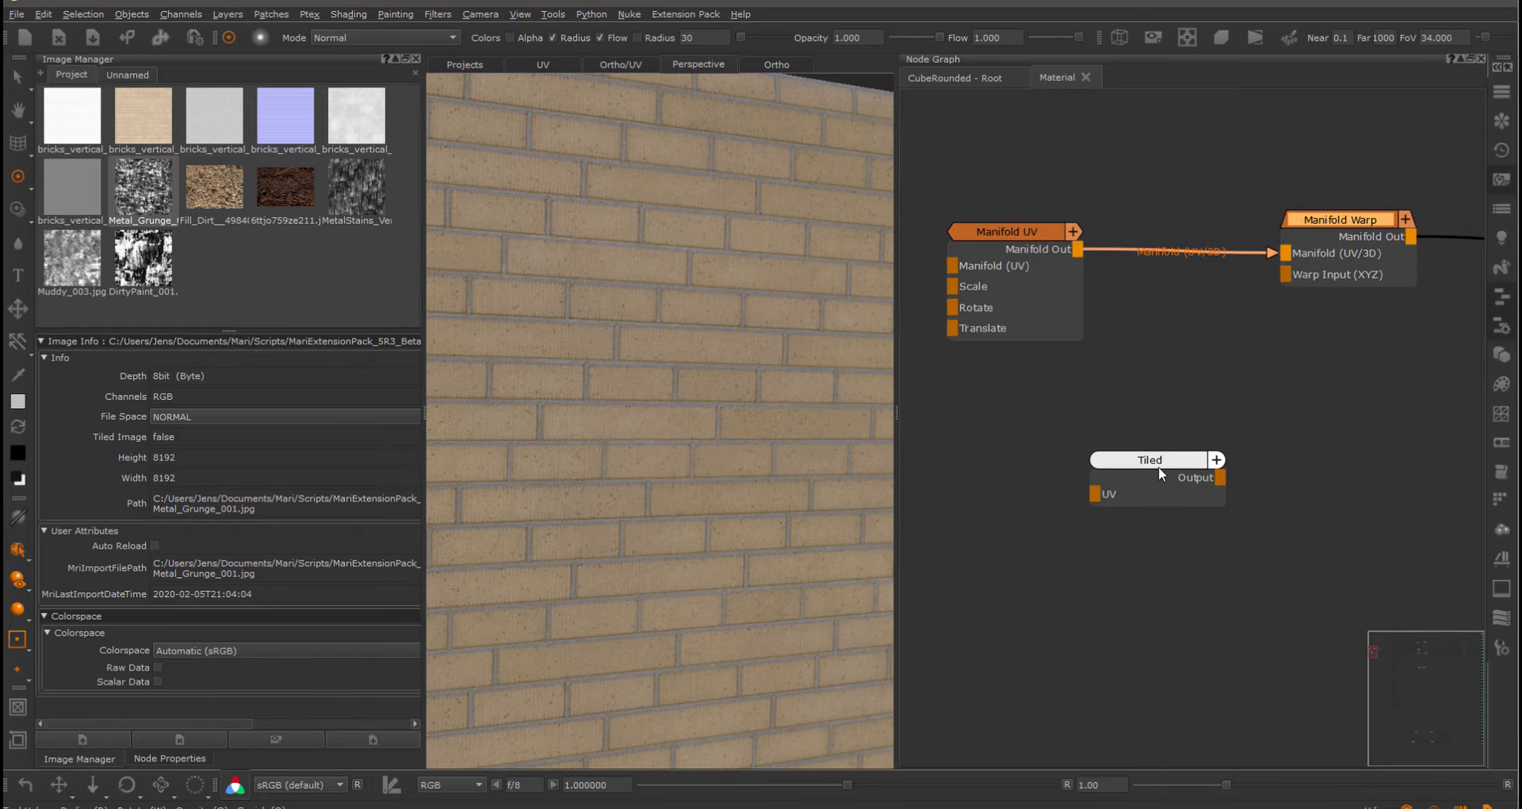
left_click_drag(1158, 467, 1330, 274)
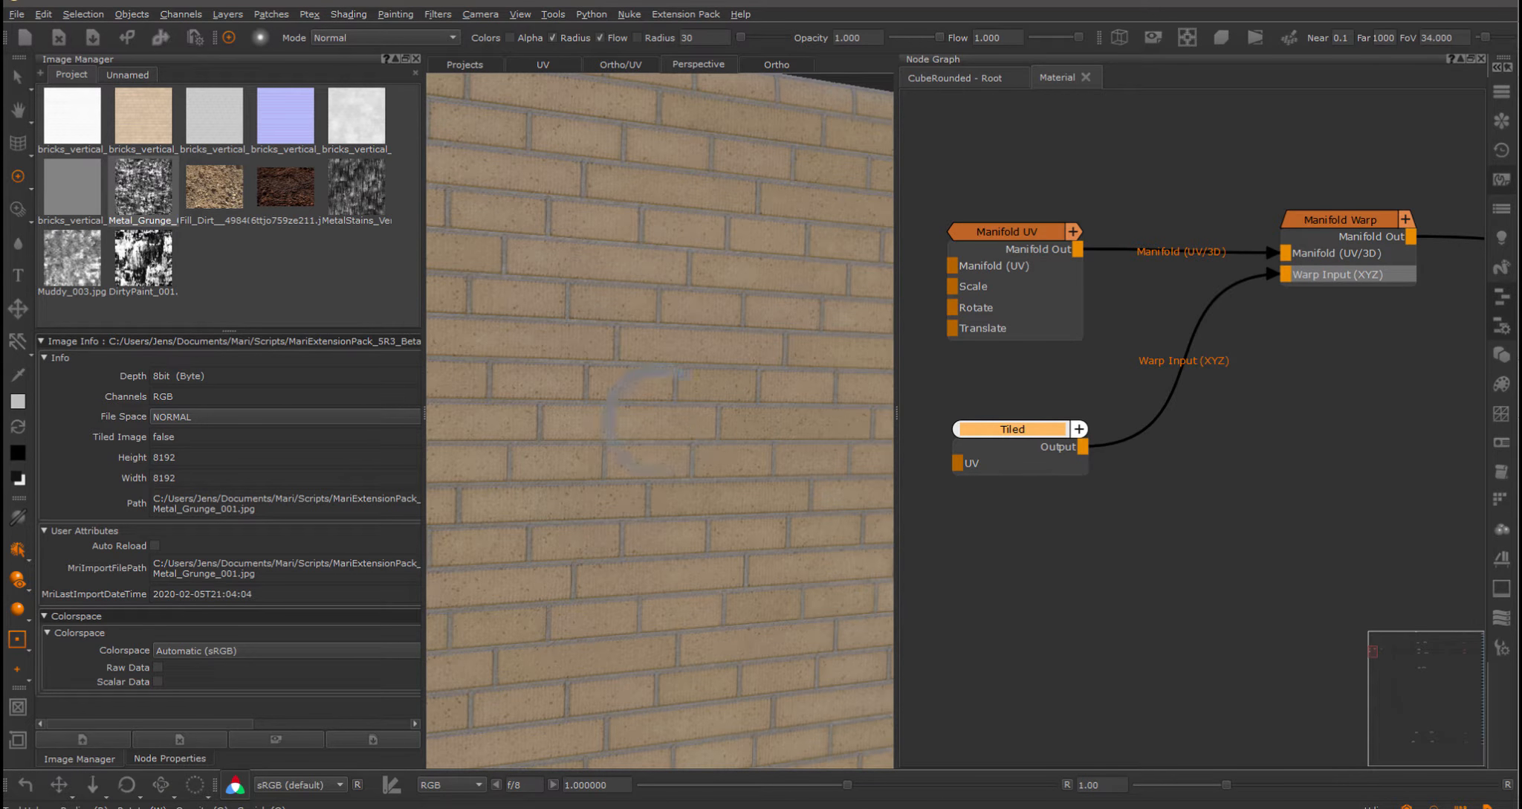
Set the Manifold Warp node's Intensity Multiplier to 0.02 and its Intensity to 0.15.
double_click(1338, 219)
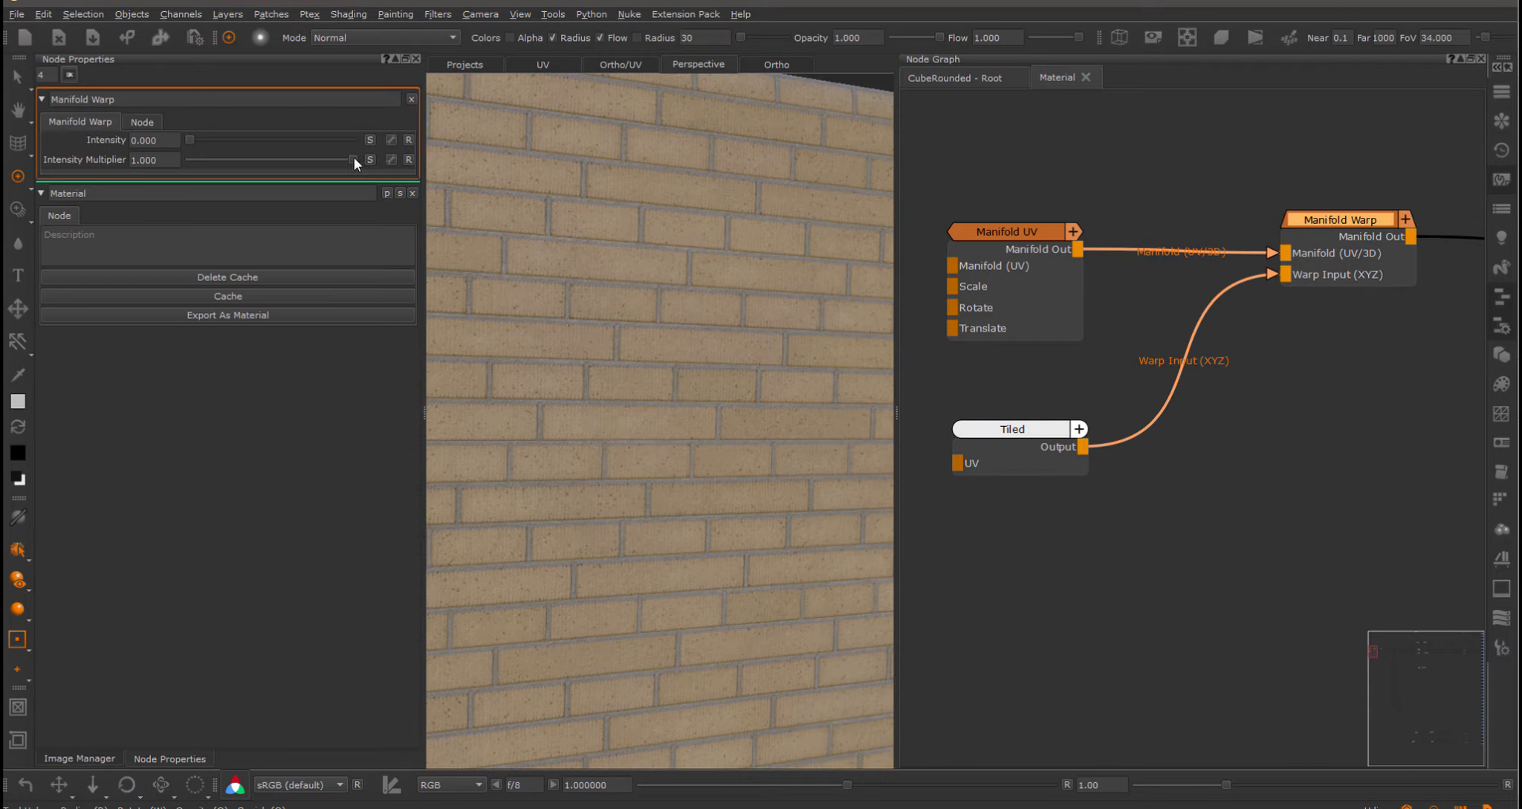
mouse_move(192, 137)
left_mouse_down()
mouse_move(210, 136)
mouse_move(193, 140)
left_mouse_up()
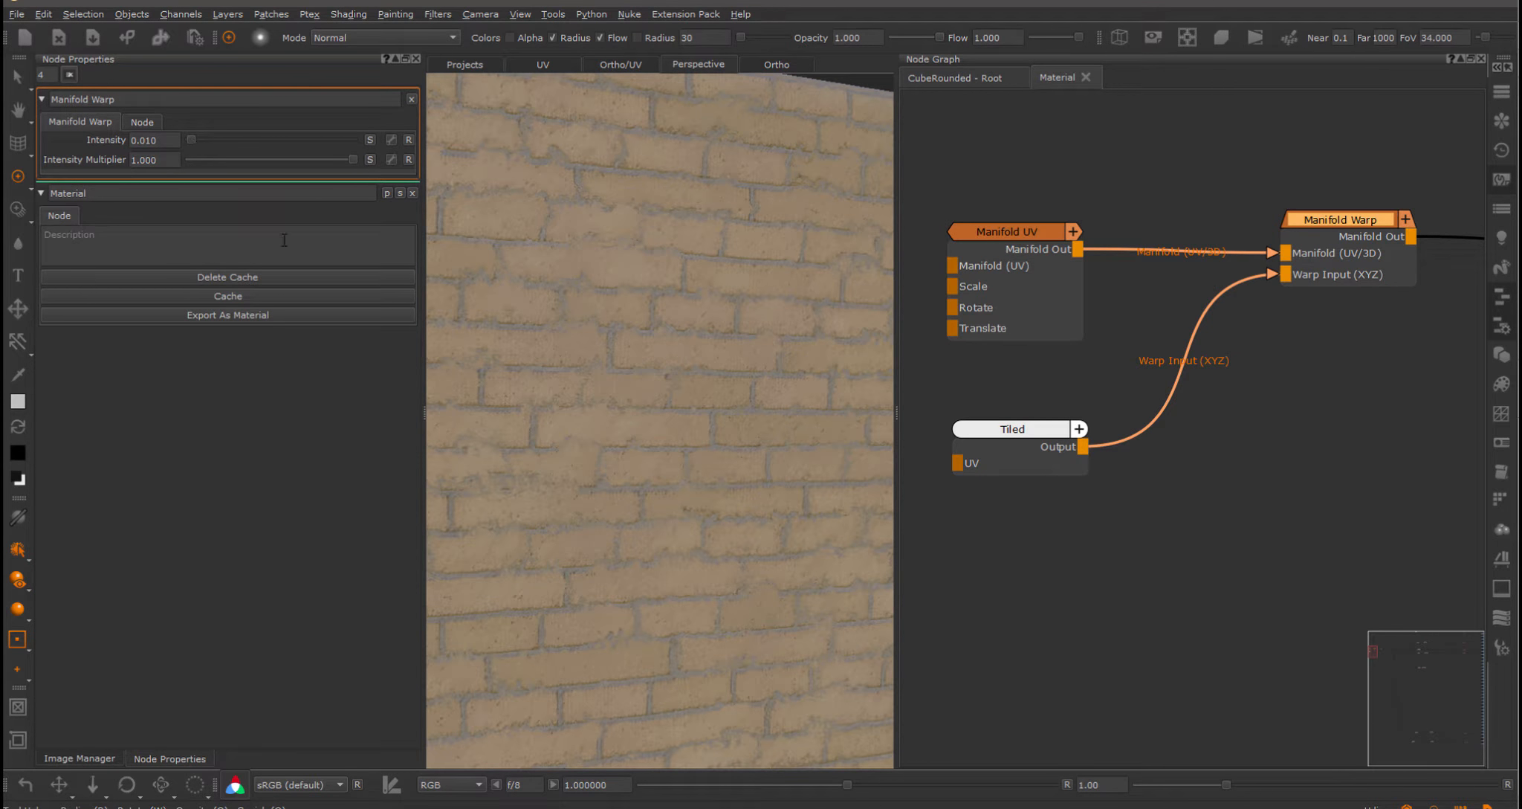
left_click(141, 159)
type("0.02")
key("Return")
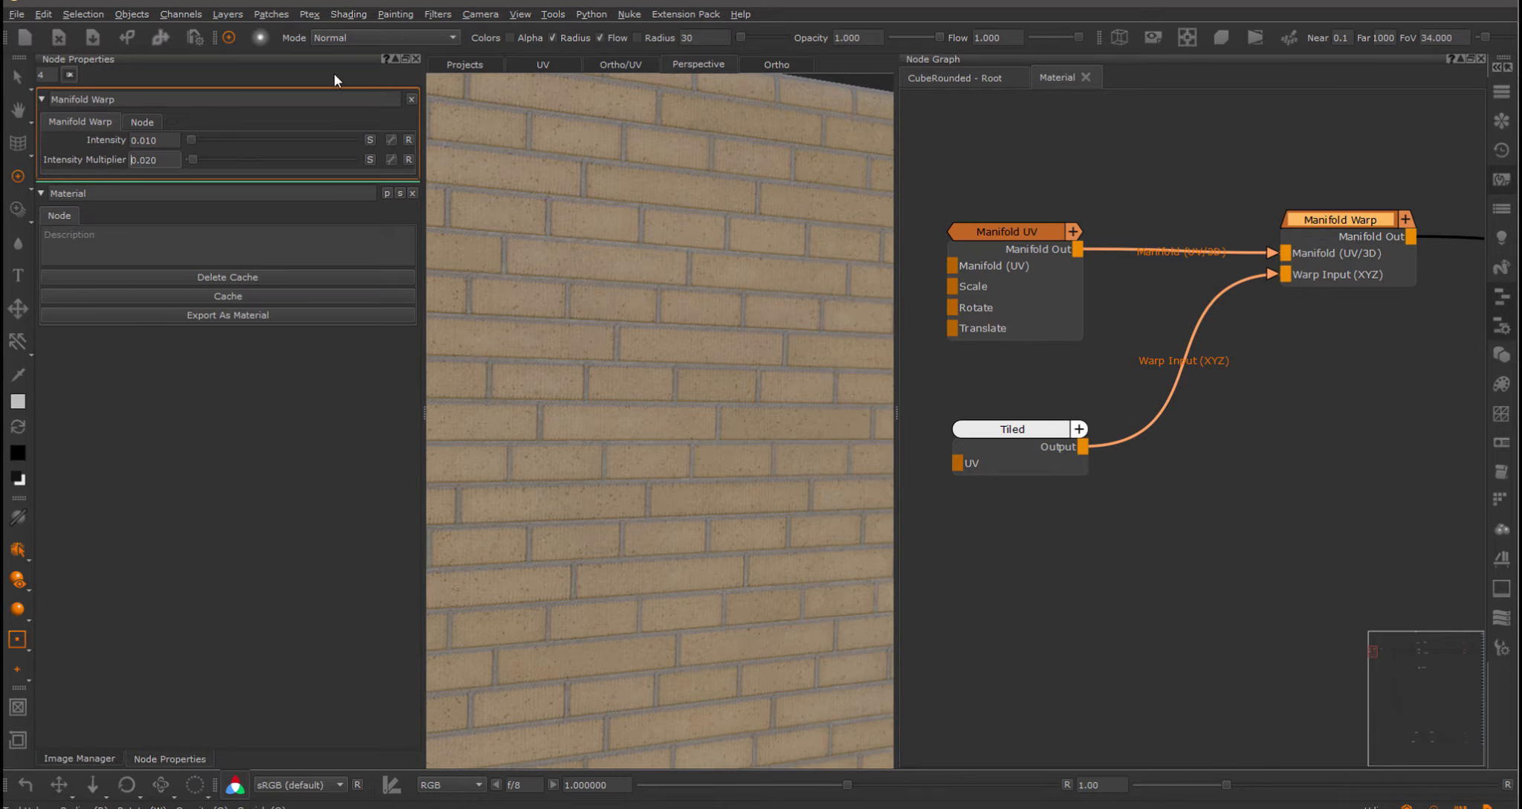
mouse_move(189, 139)
left_mouse_down()
mouse_move(311, 140)
mouse_move(181, 141)
mouse_move(214, 139)
left_mouse_up()
scroll(631, 320, "up", 5)
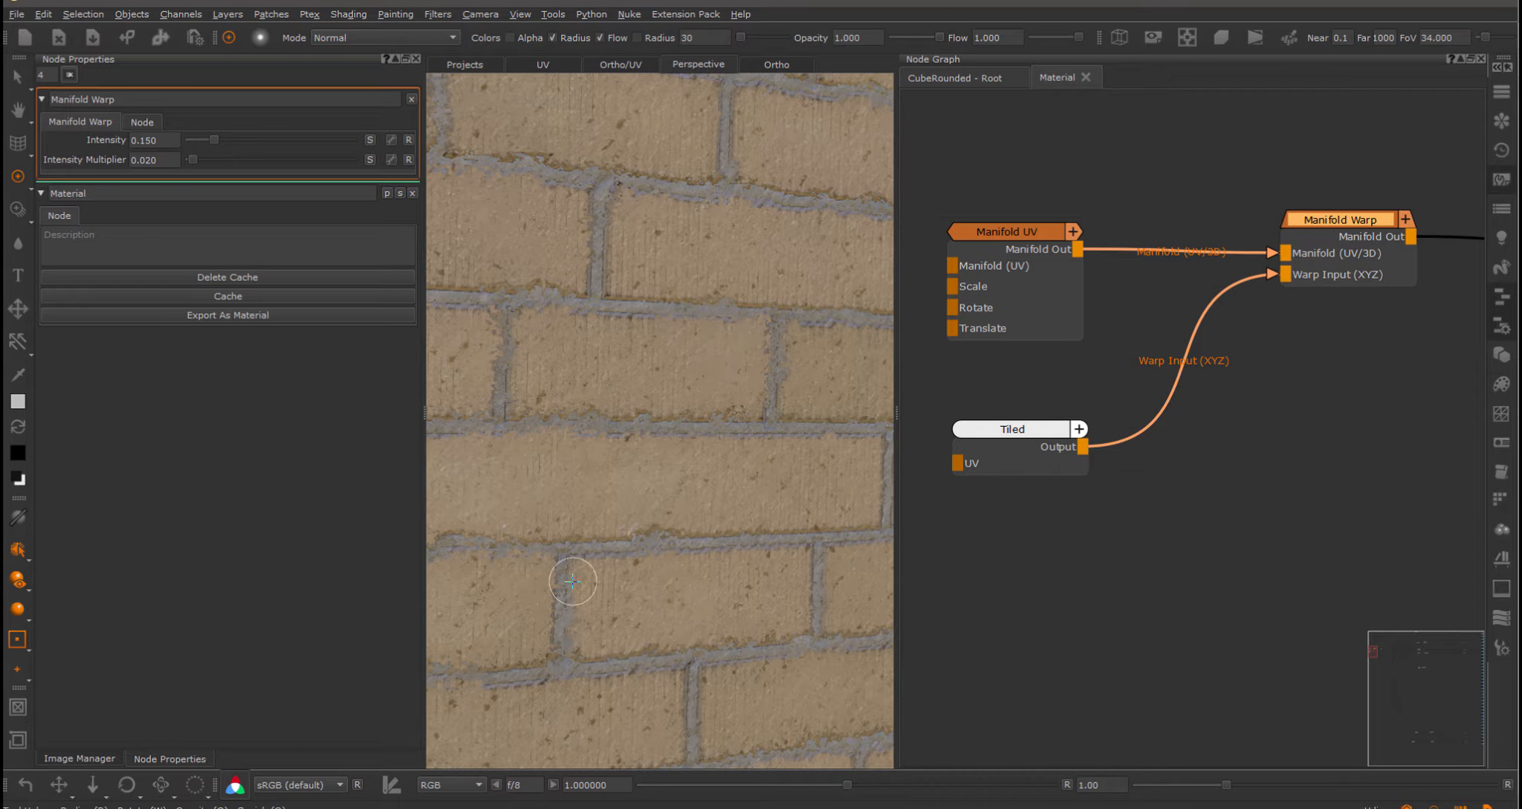
Try routing the Tiled node through the R input of an RGBA Merge into the Manifold Warp, and delete the merge.
left_click(1140, 502)
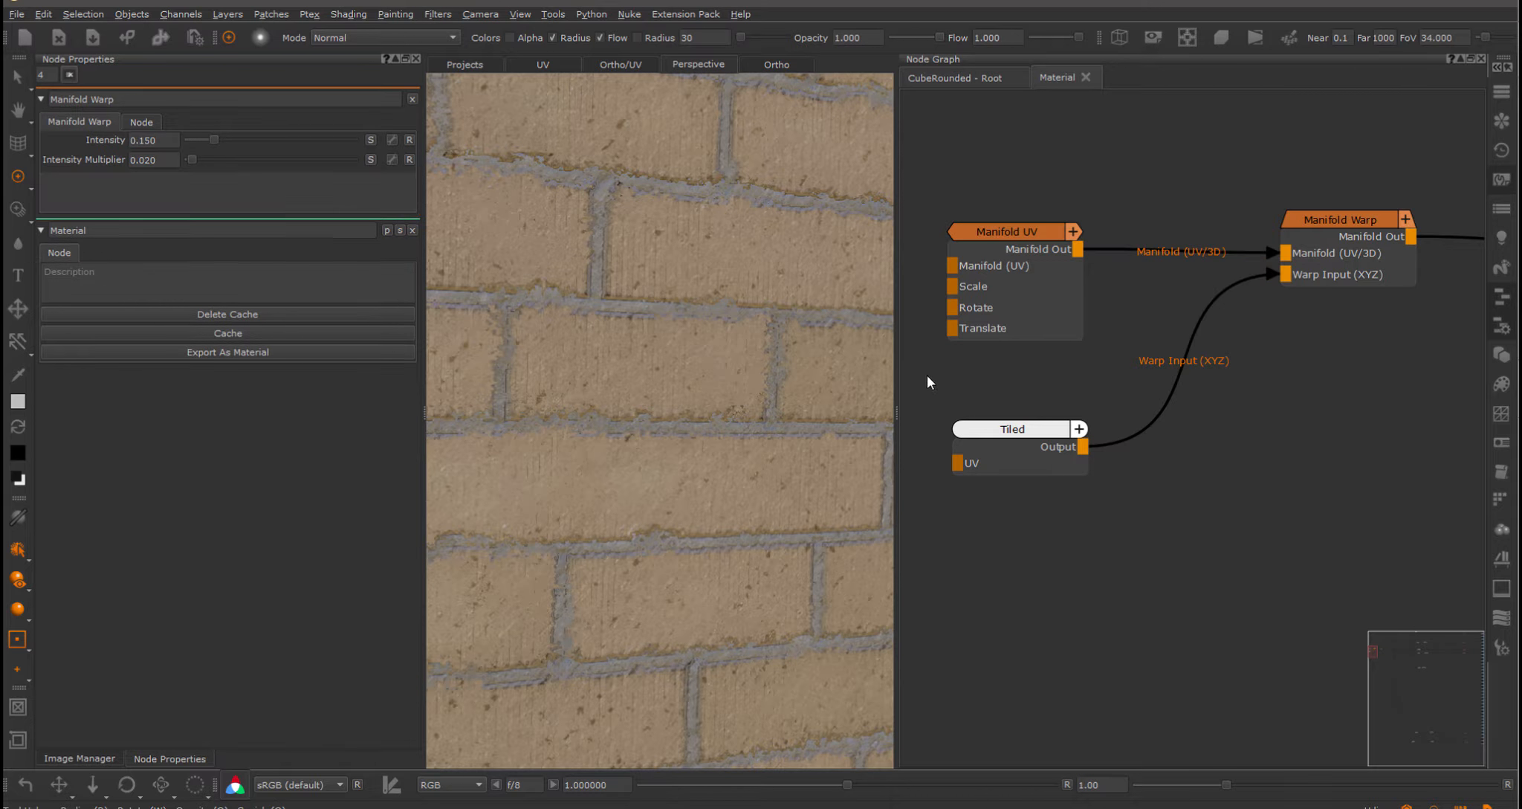
left_click_drag(1008, 451, 1006, 448)
key("Tab")
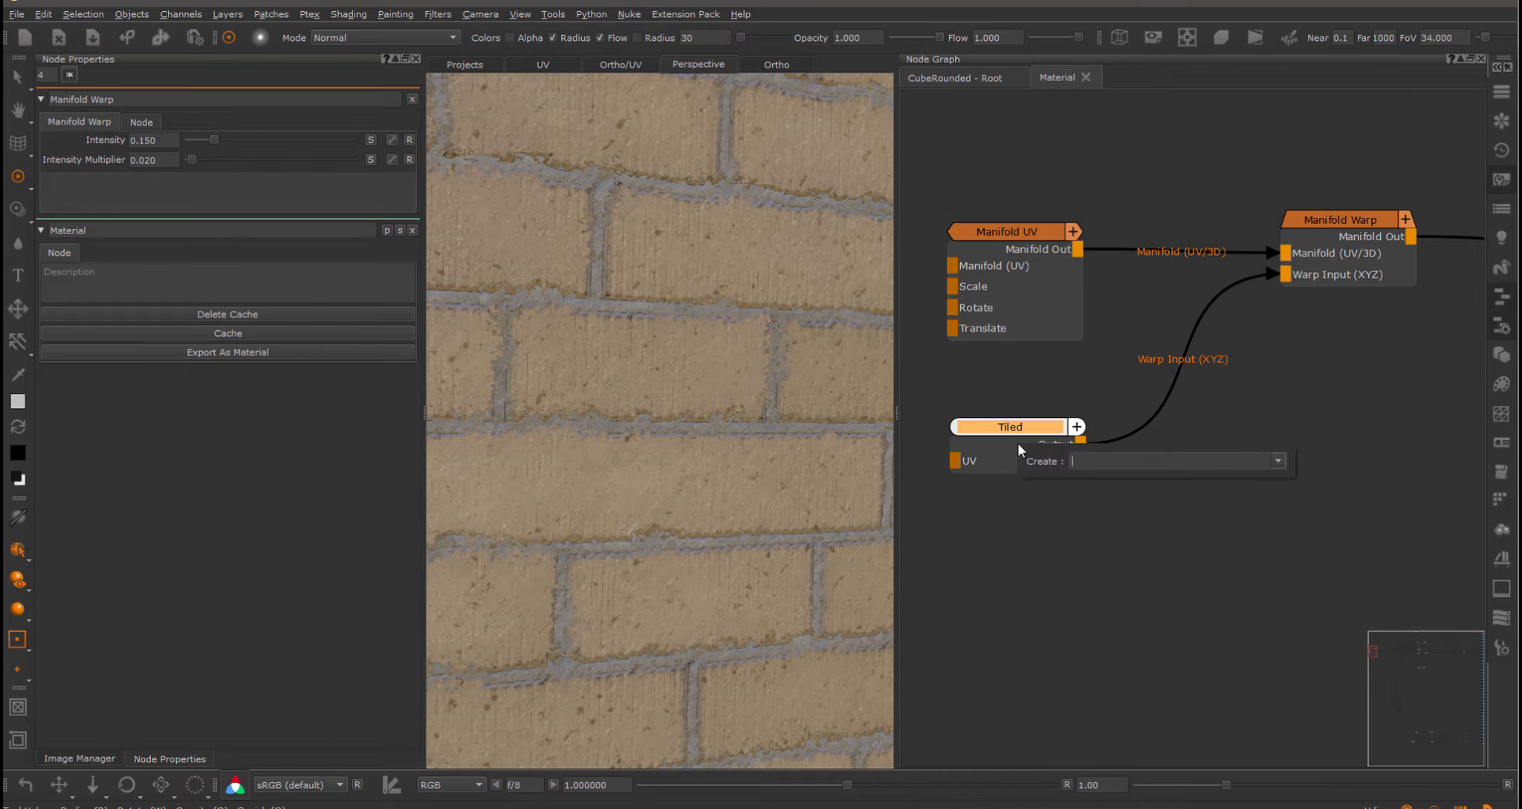
type("RGBA Merge")
key("Return")
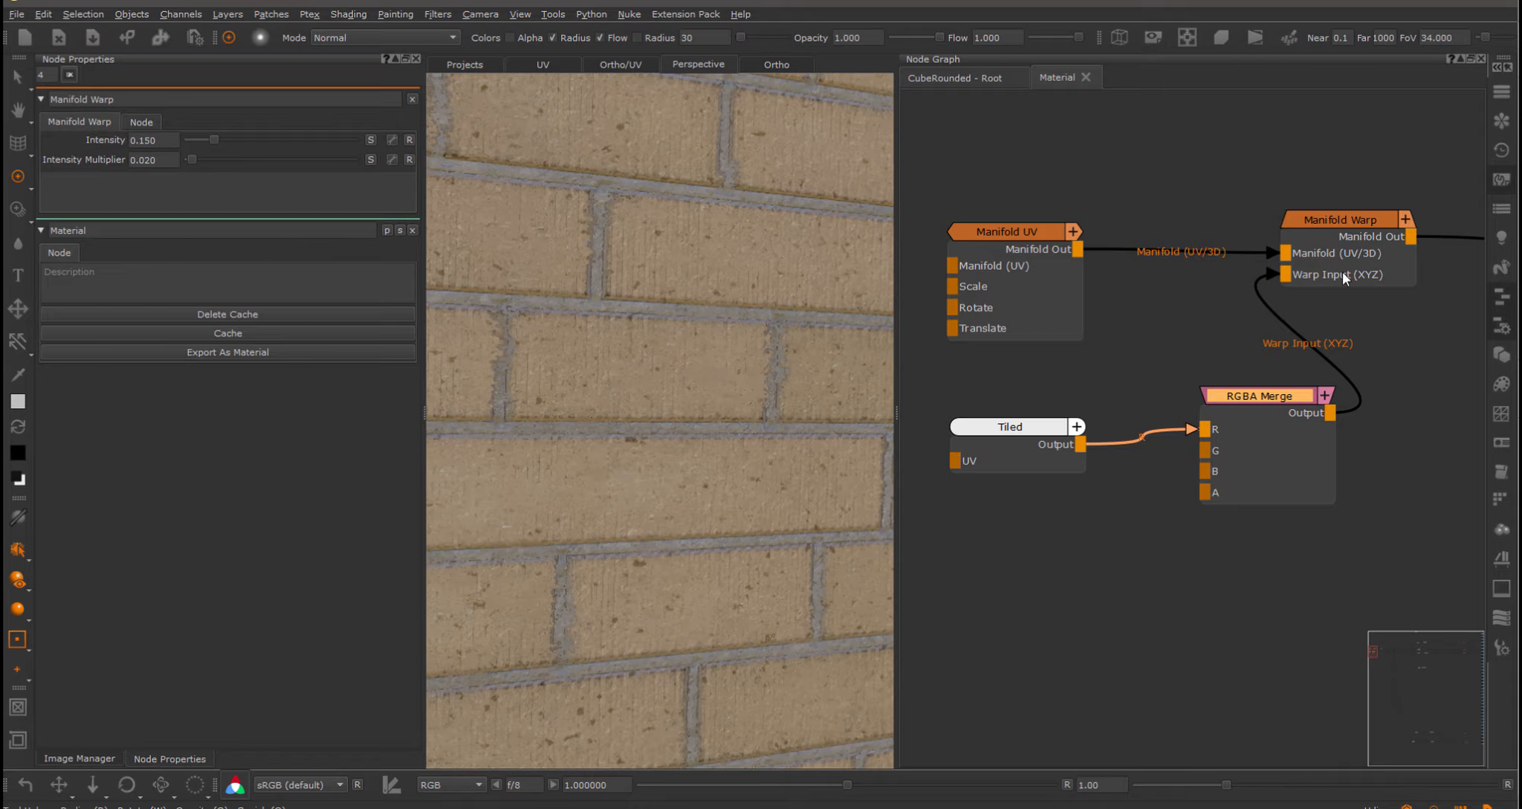
left_click_drag(1017, 447, 1019, 435)
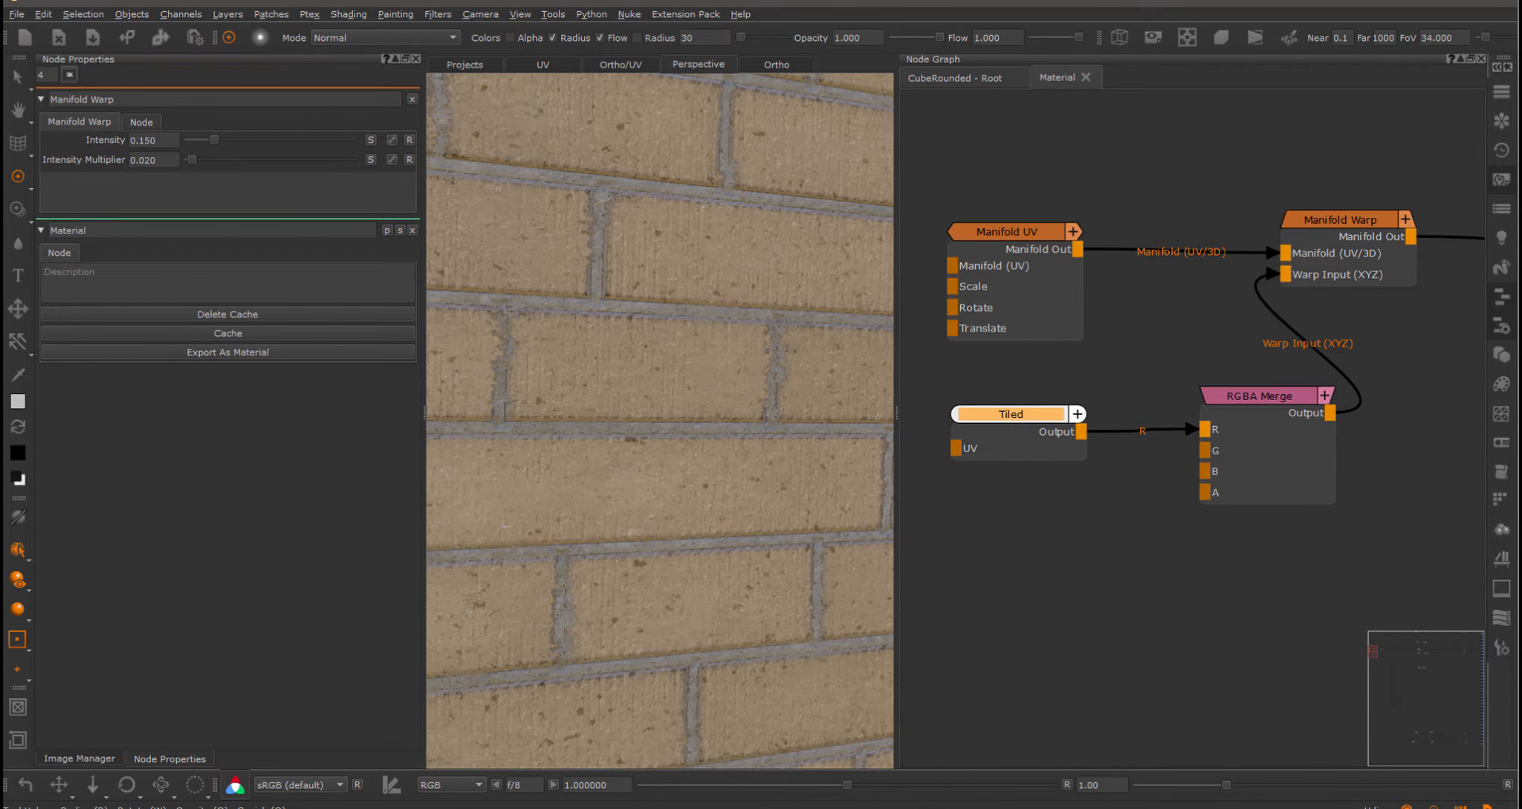
left_click_drag(536, 353, 677, 390, "alt")
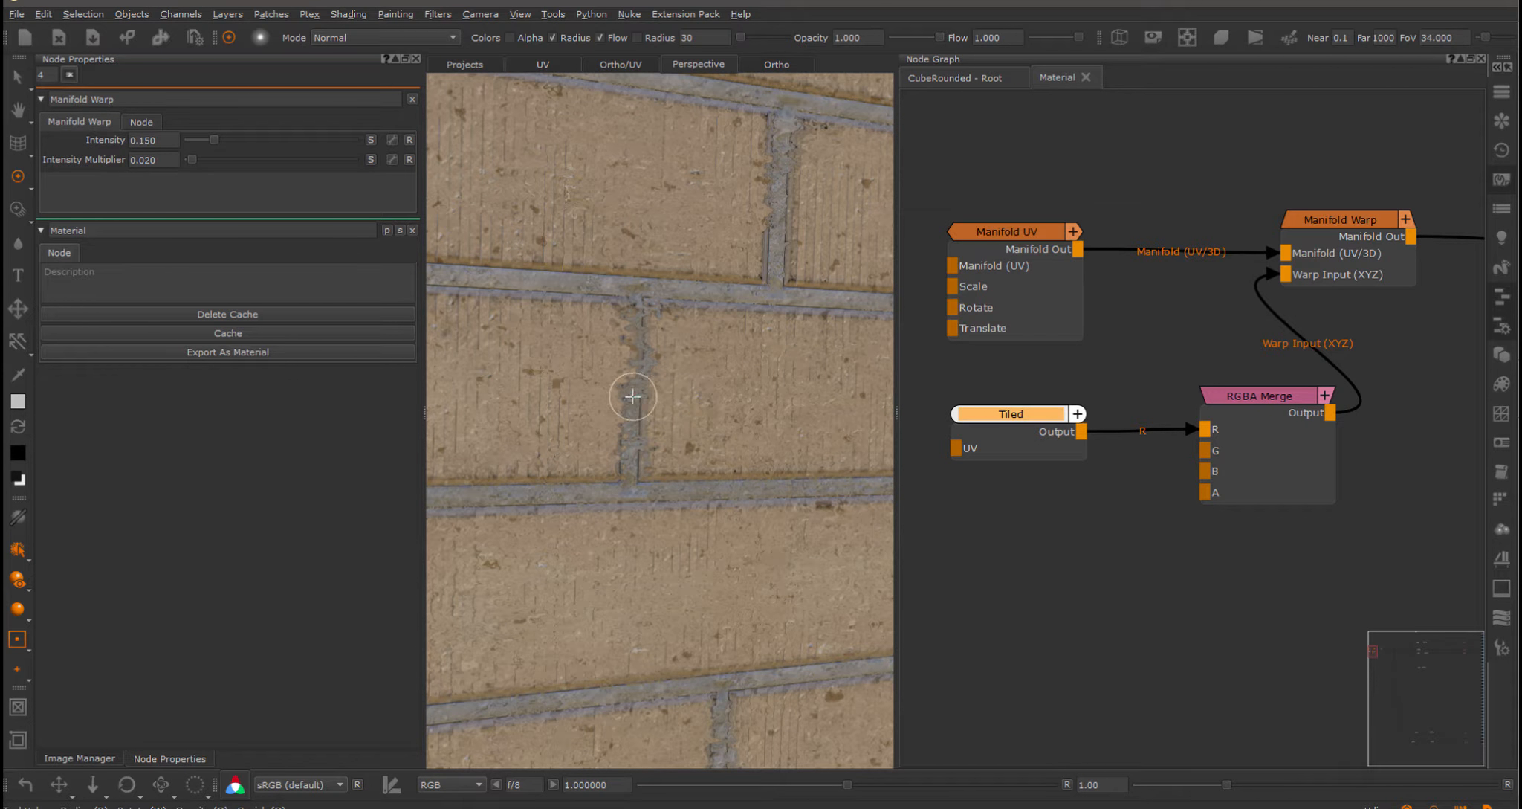
left_click_drag(628, 390, 603, 395, "alt")
left_click(1255, 427)
key("Delete")
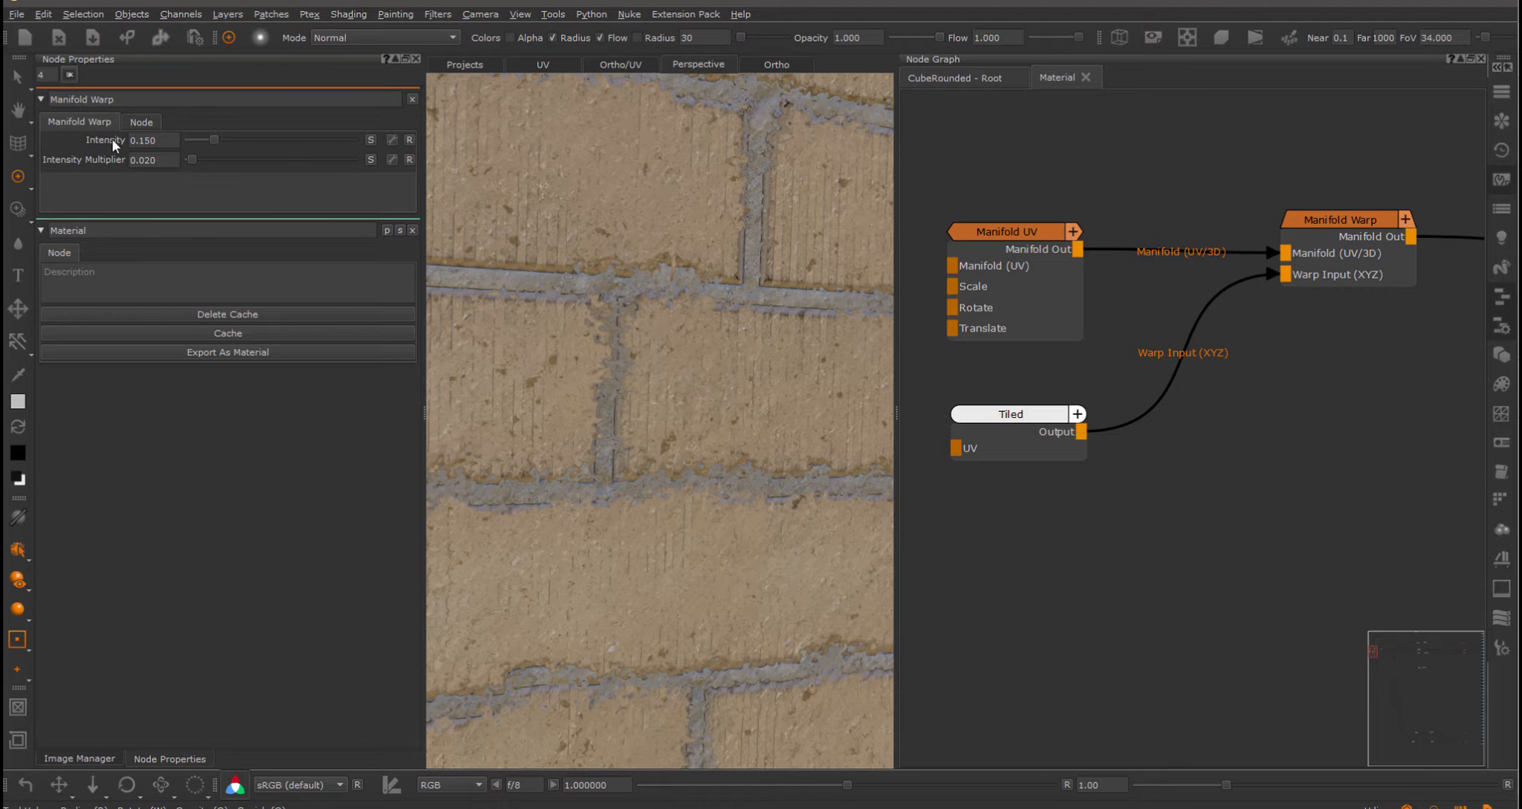
Split the Manifold Warp's Intensity into separate components, set the first to 0, and inspect the brick joints.
left_click(371, 138)
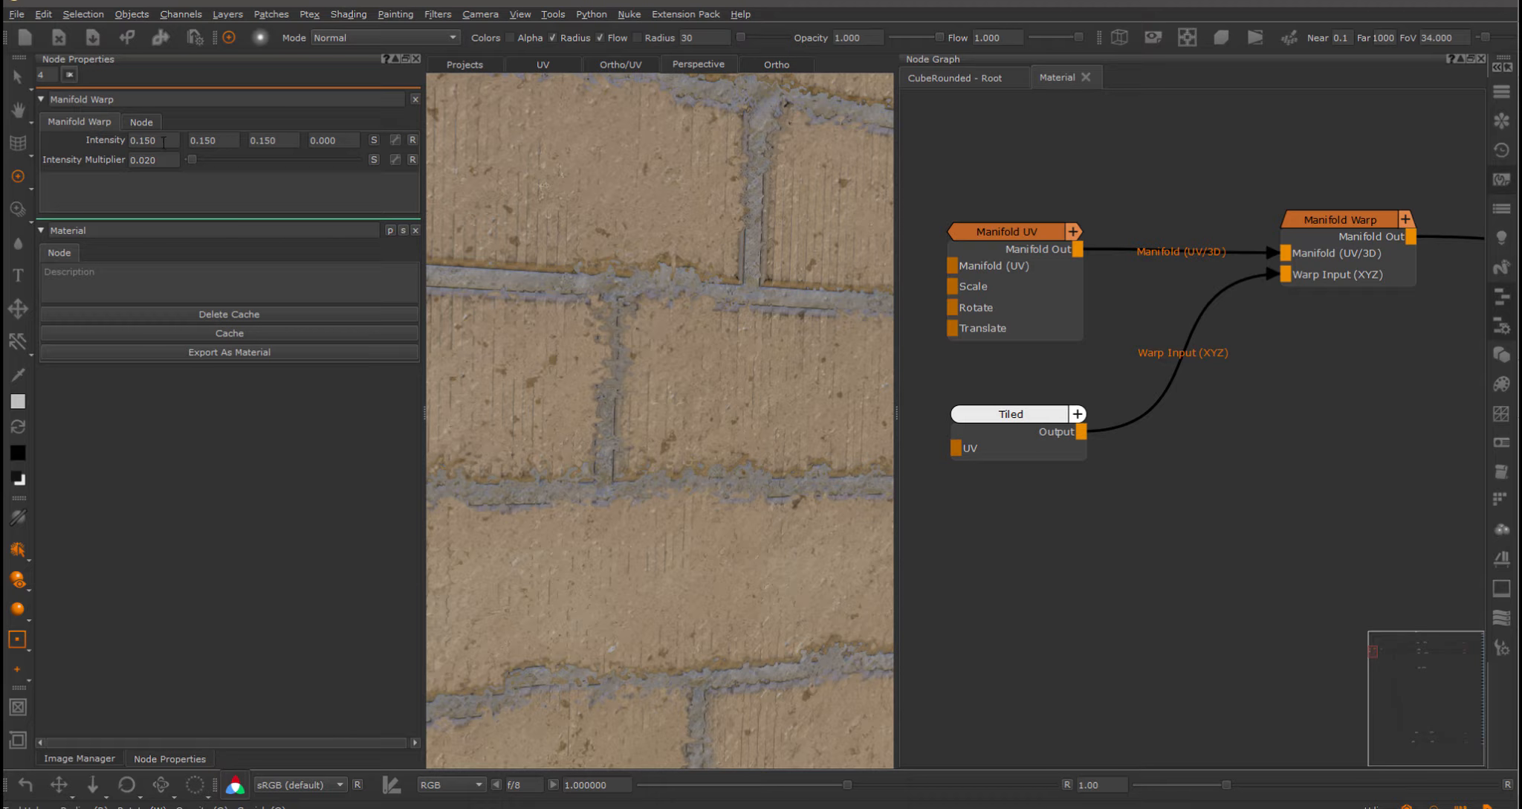
left_click_drag(172, 141, 84, 146)
type("0")
key("Return")
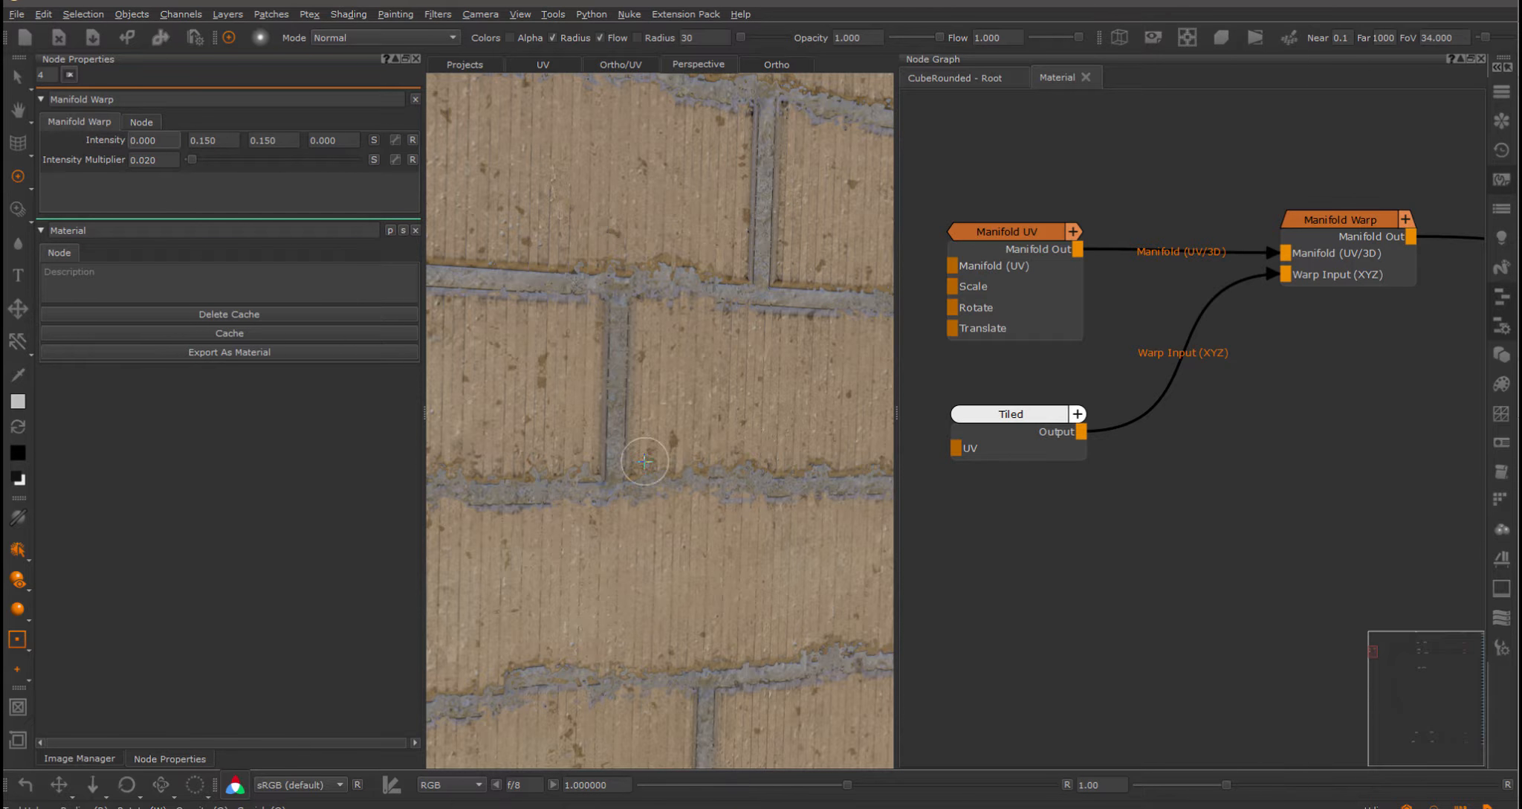
right_click_drag(632, 341, 689, 380, "alt")
mouse_move(688, 380)
middle_mouse_down("alt")
mouse_move(646, 374)
mouse_move(700, 396)
middle_mouse_up("alt")
right_click_drag(700, 396, 664, 446, "alt")
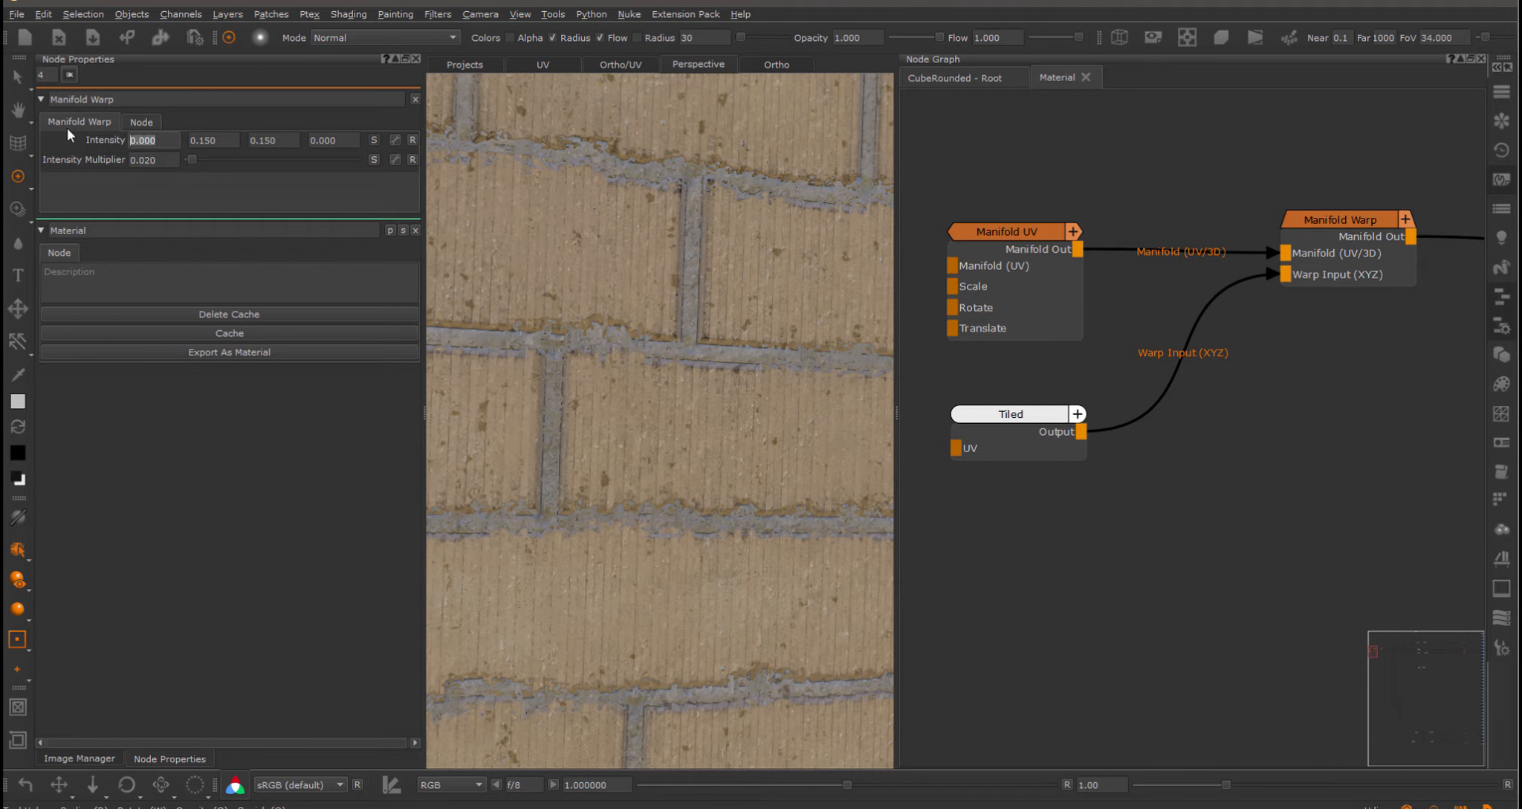
Raise the first component of the Manifold Warp's Intensity to 0.0207.
type("0.01")
key("Return")
key("Up")
key("Up")
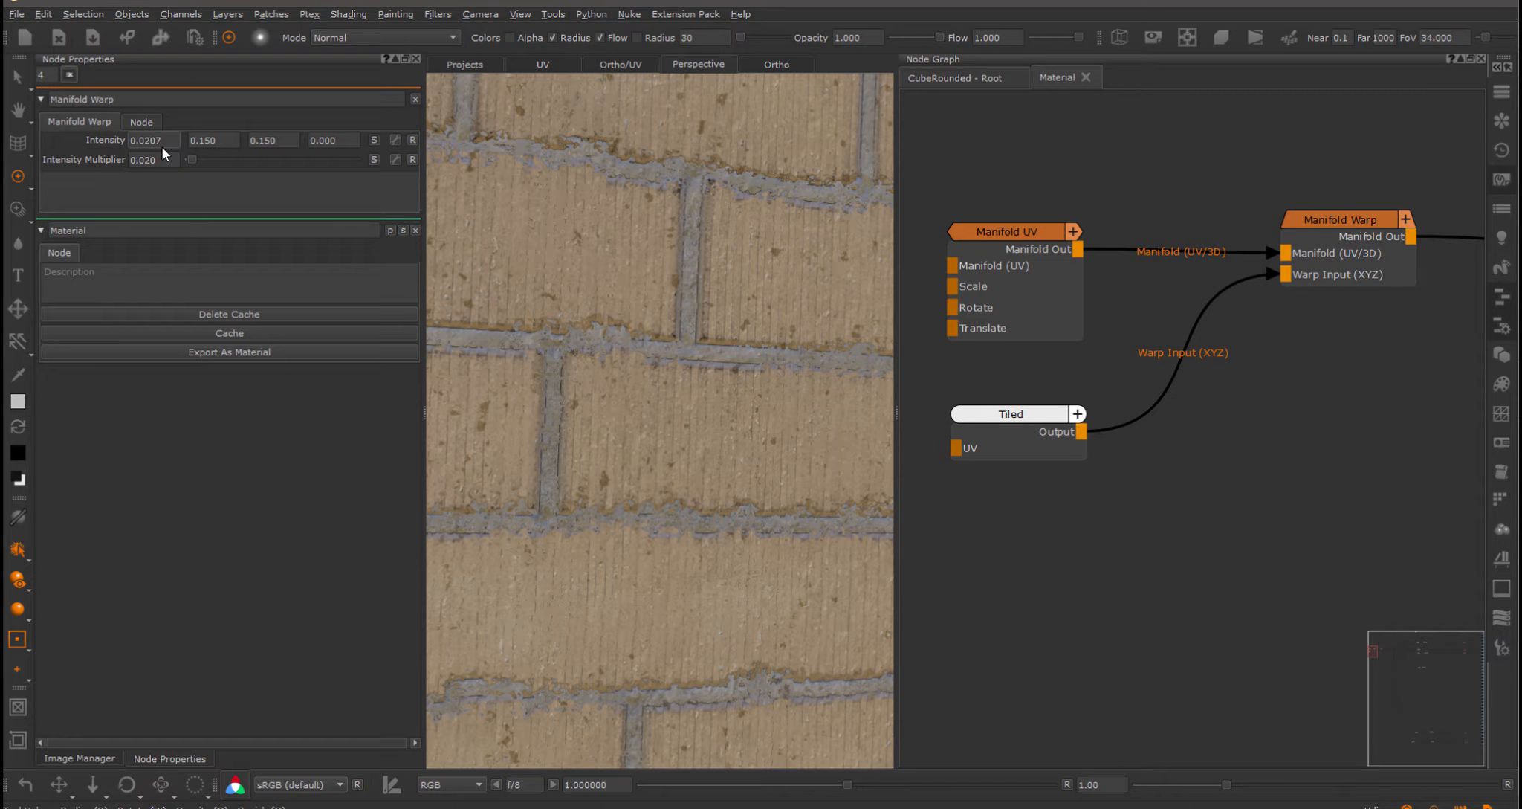
Lower the second and third components of the Manifold Warp's Intensity to 0.04 and check the bricks on the model.
left_click(205, 140)
key("Down")
key("Down")
key("Down")
key("Down")
key("Down")
key("Down")
key("Down")
key("Down")
key("Down")
key("Down")
key("Down")
left_click(285, 141)
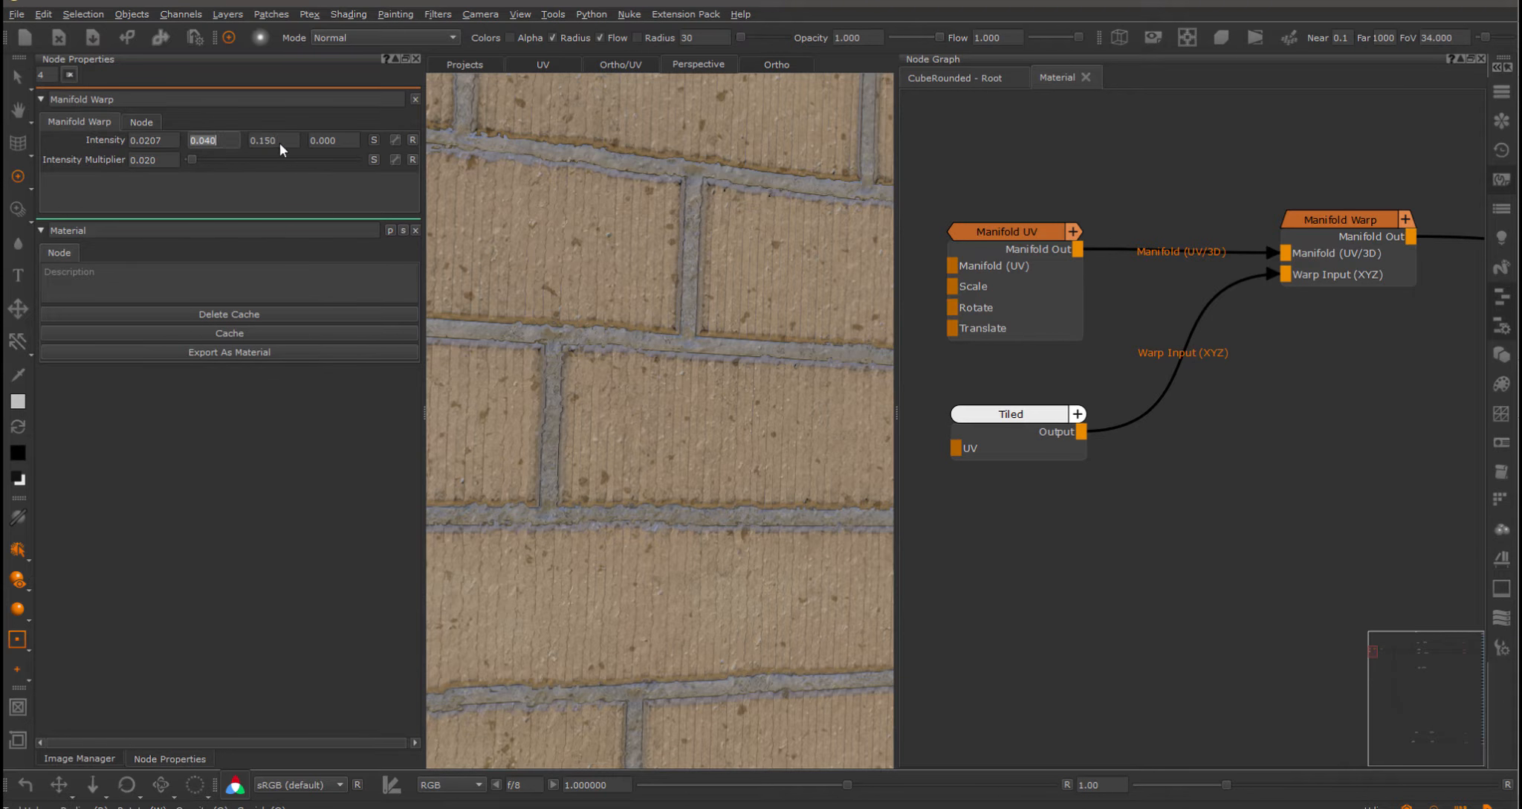
left_click(281, 141)
type("0.04")
key("Return")
left_click_drag(631, 347, 781, 355, "alt")
right_click_drag(655, 337, 690, 381, "alt")
middle_click_drag(690, 380, 751, 381, "alt")
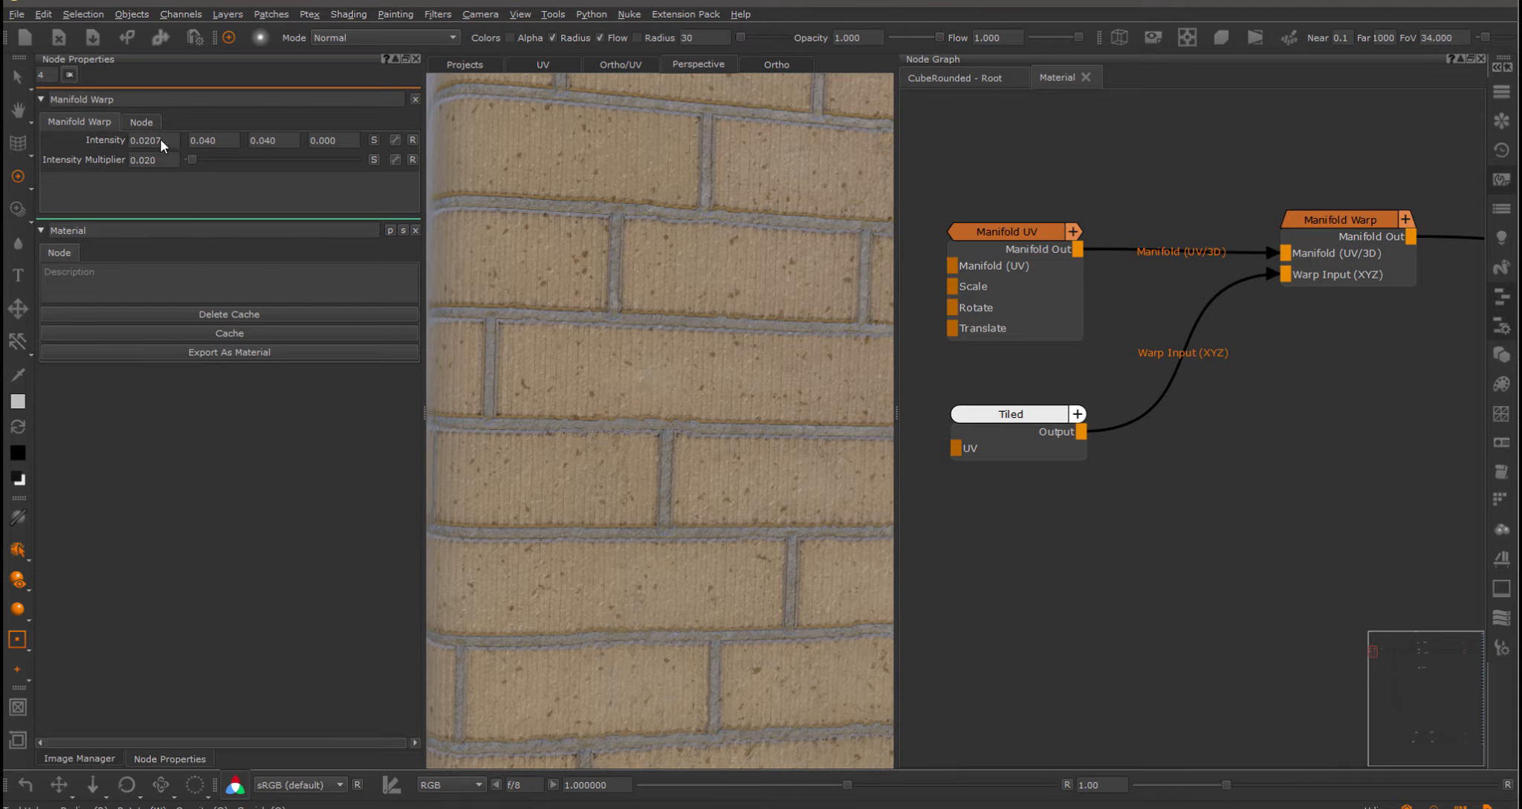
Fine-tune the first component of the Manifold Warp's Intensity to 0.0212 and check the brick surface from another angle.
type("2")
mouse_move(536, 309)
right_mouse_down("alt")
mouse_move(666, 323)
mouse_move(669, 363)
right_mouse_up("alt")
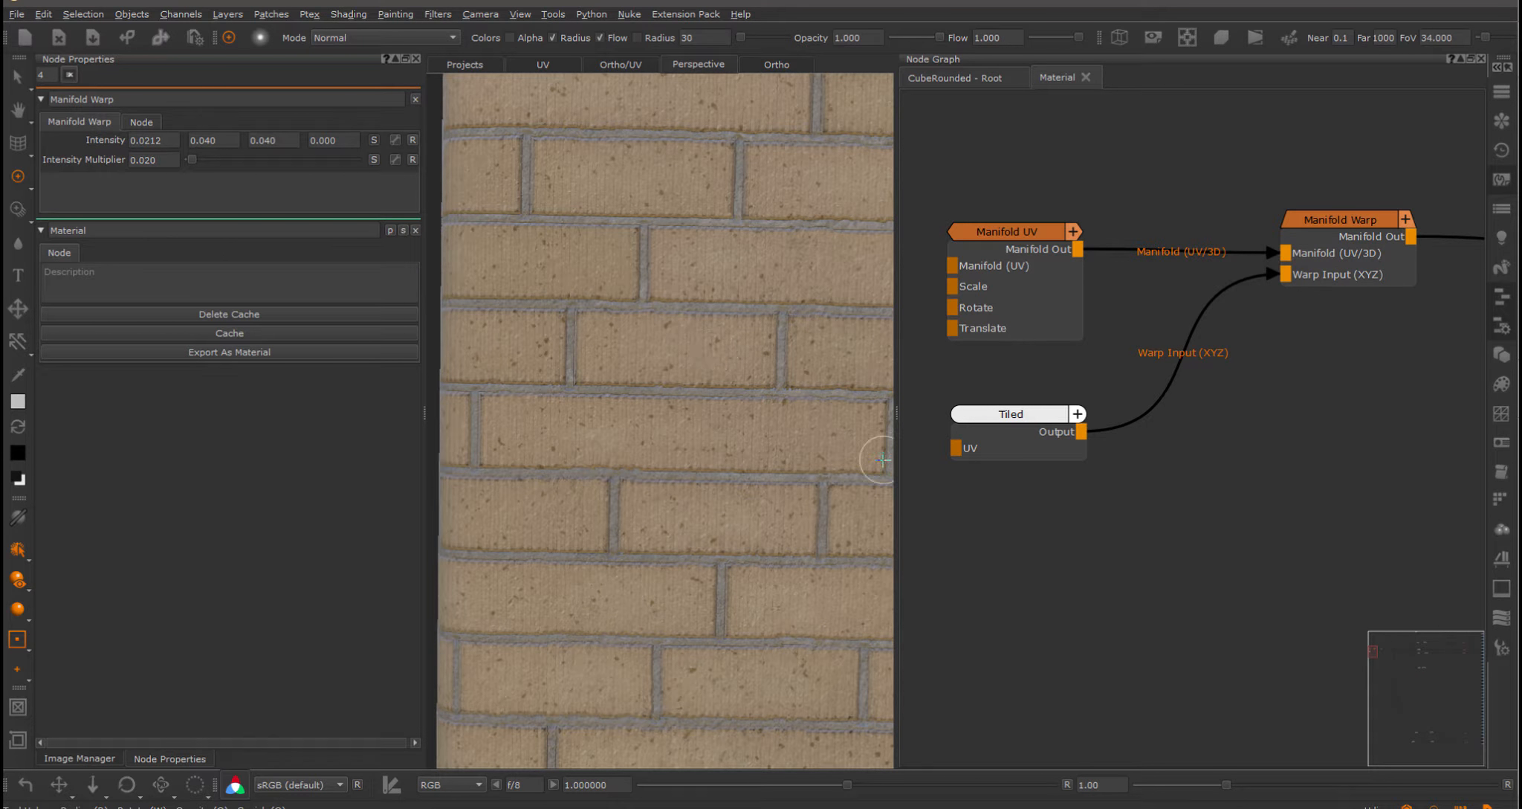
left_click_drag(724, 367, 666, 299, "alt")
right_click_drag(665, 298, 754, 428, "alt")
Move the Manifold UV, Tiled and Manifold Warp nodes together farther away from the Material Tiling node.
scroll(1345, 370, "down", 5)
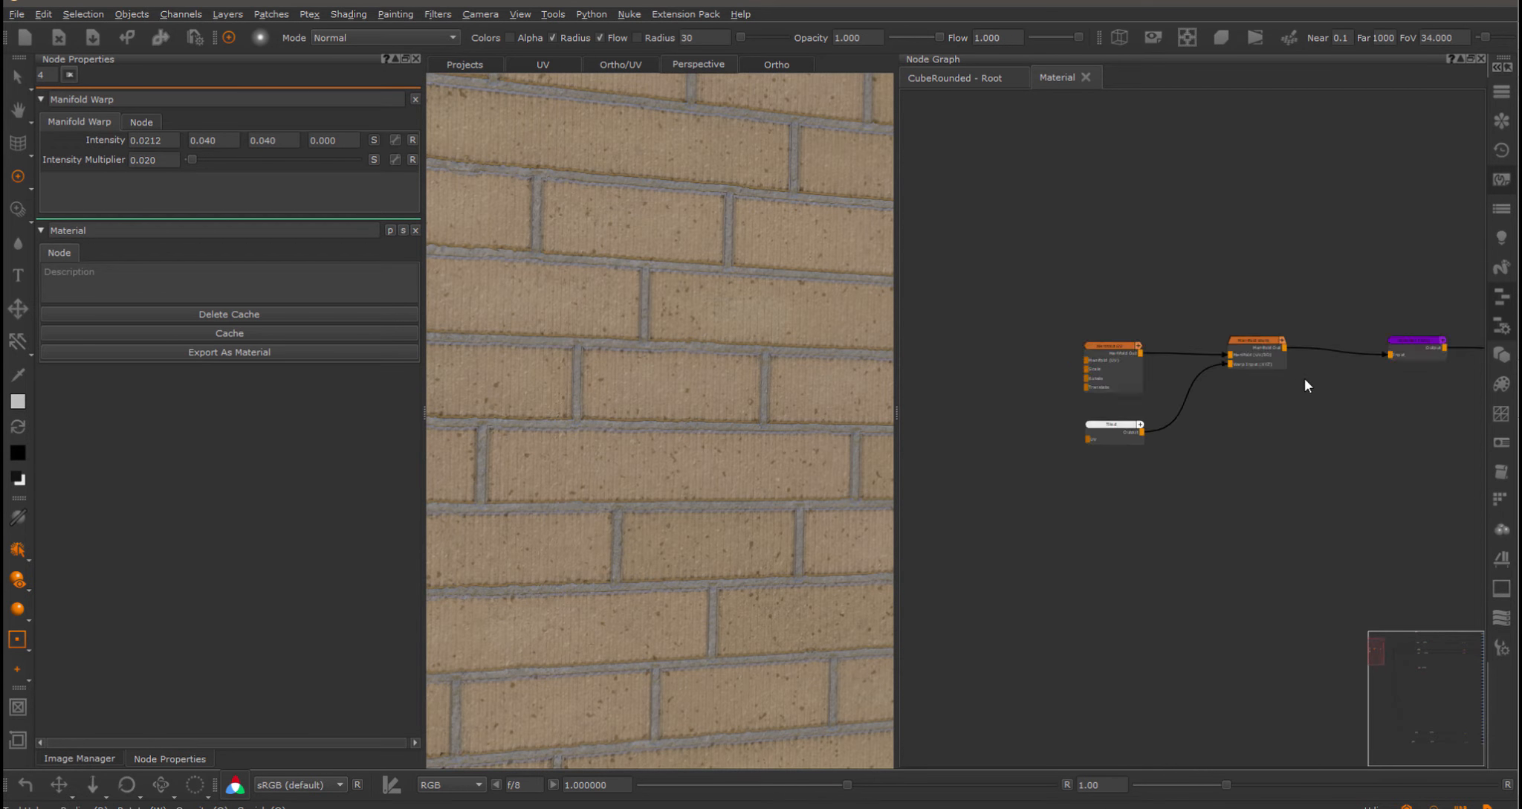
left_click_drag(1030, 293, 1232, 518)
left_click_drag(1191, 372, 1166, 377)
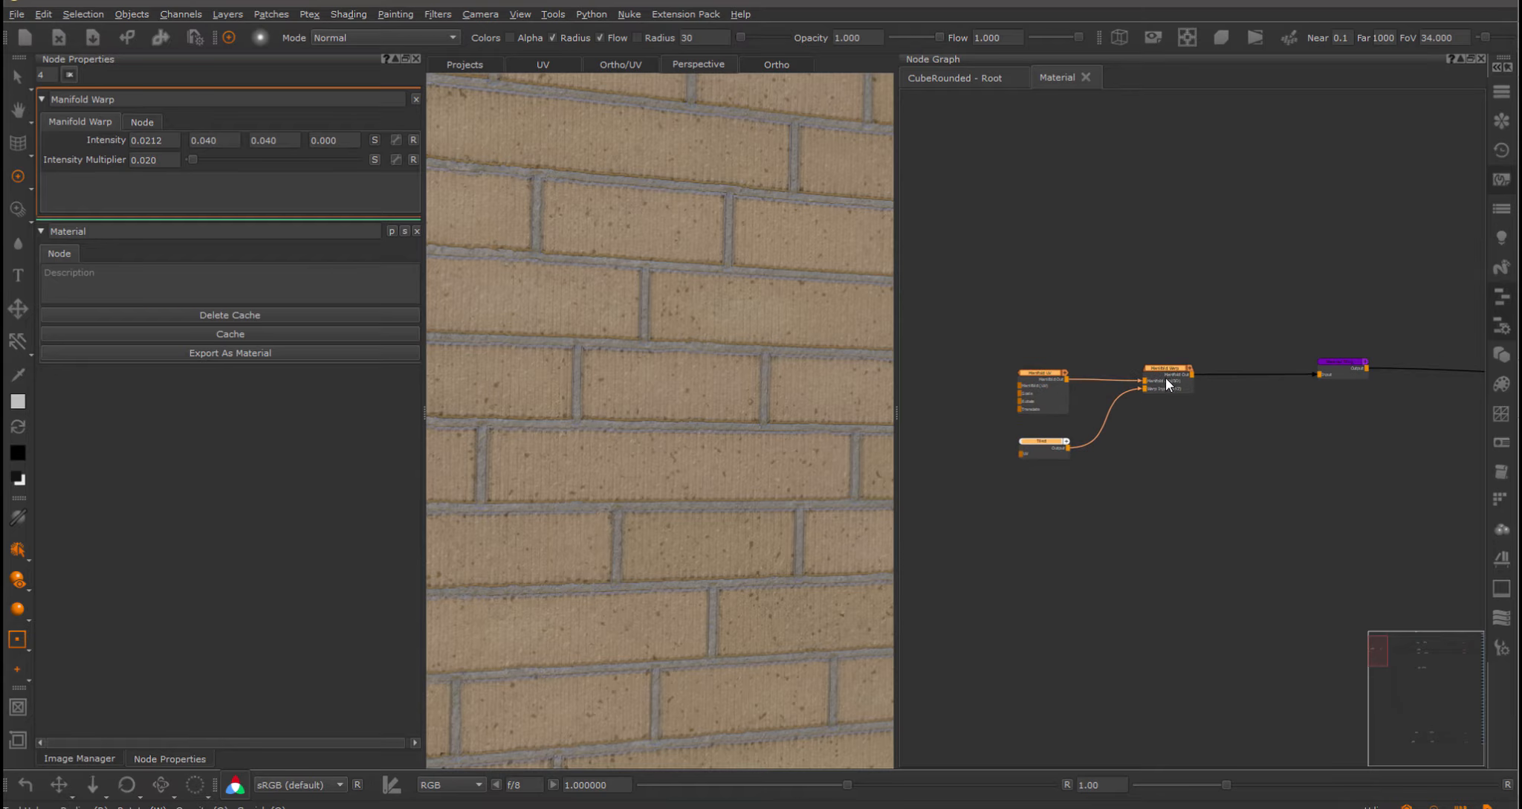
left_click(1179, 325)
left_click_drag(990, 258, 1448, 541)
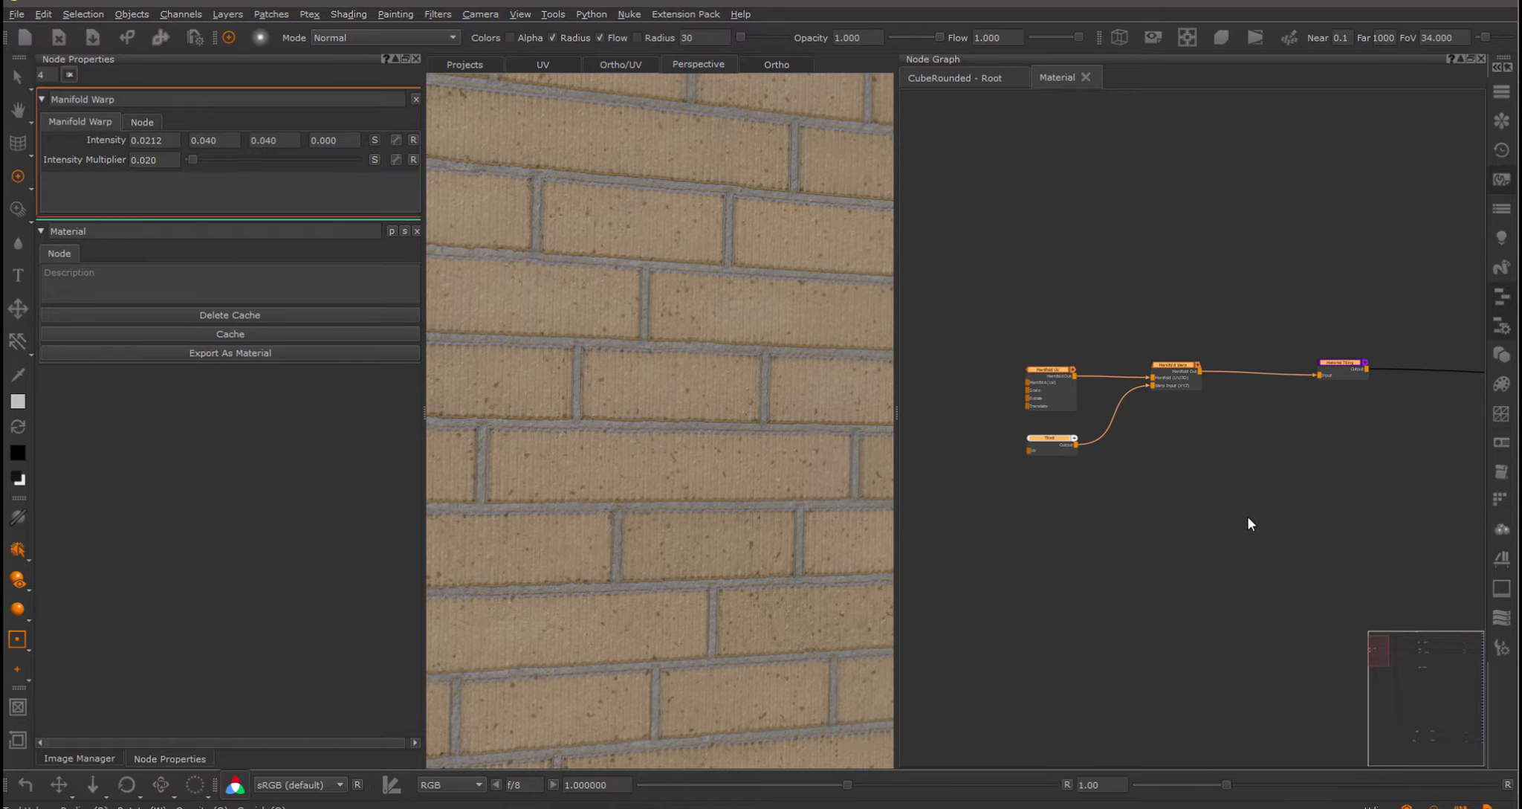
key("Tab")
left_click(1181, 450)
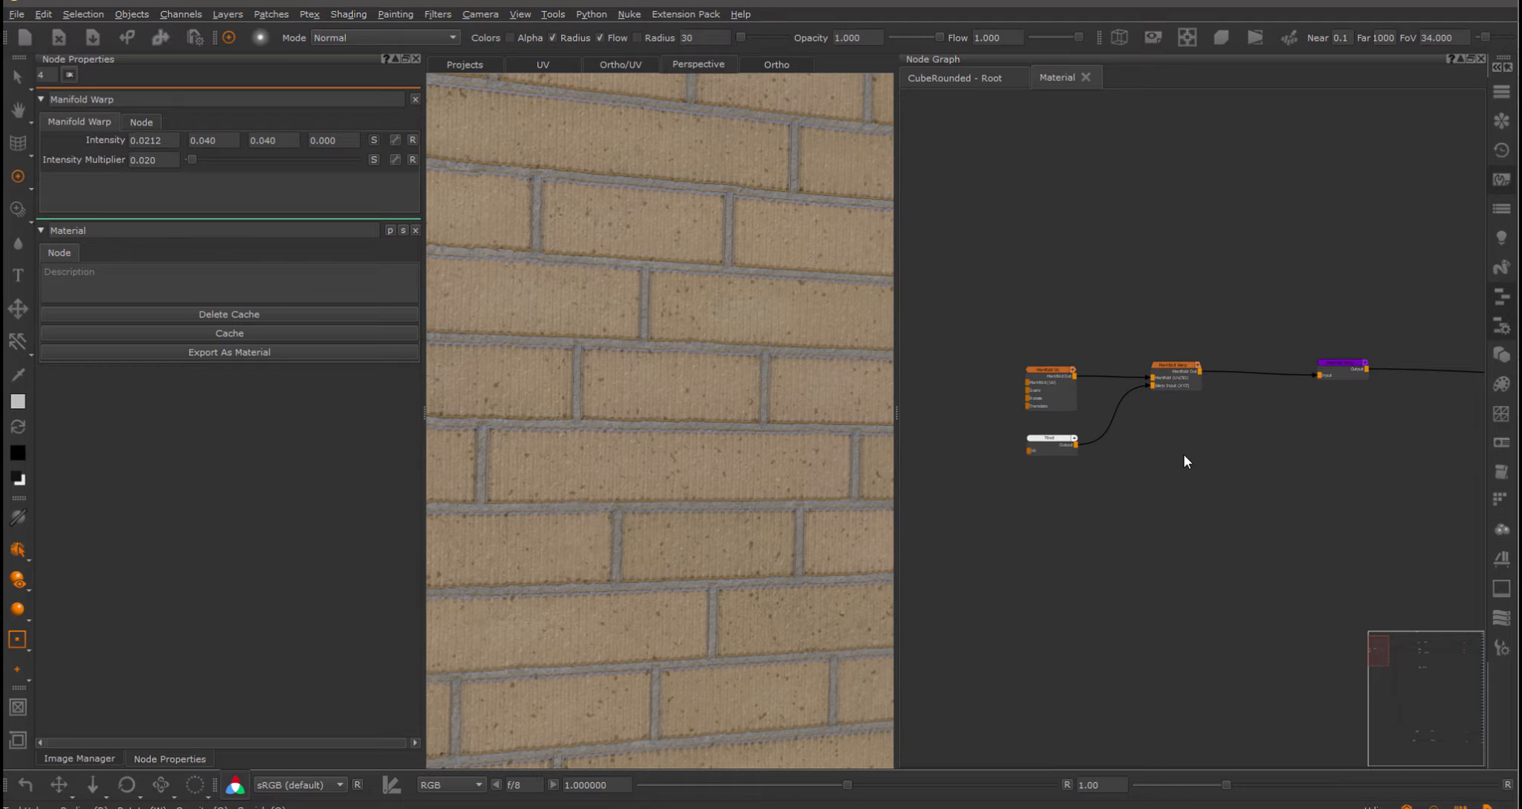
key("q")
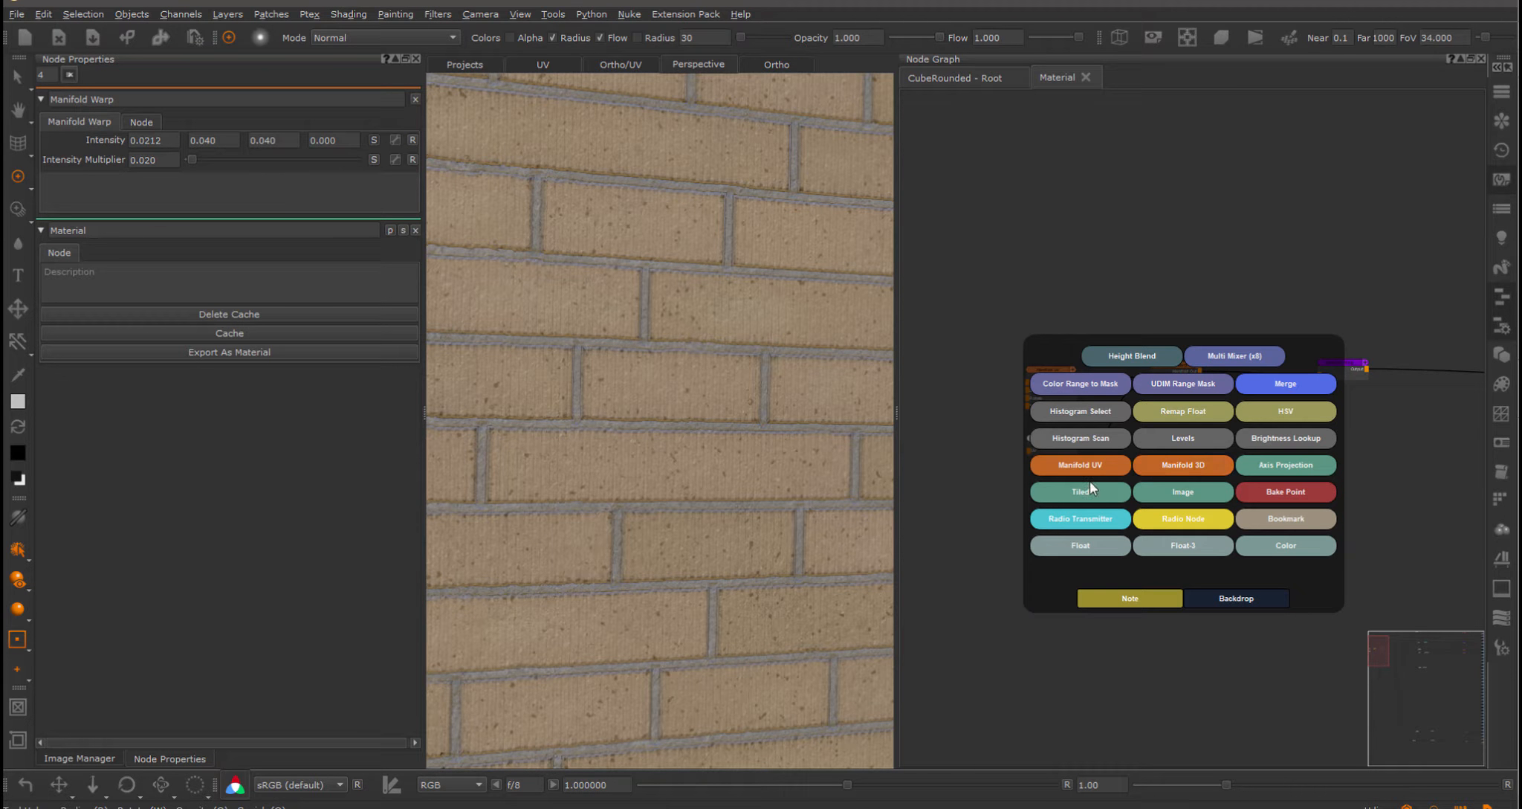
left_click(1247, 603)
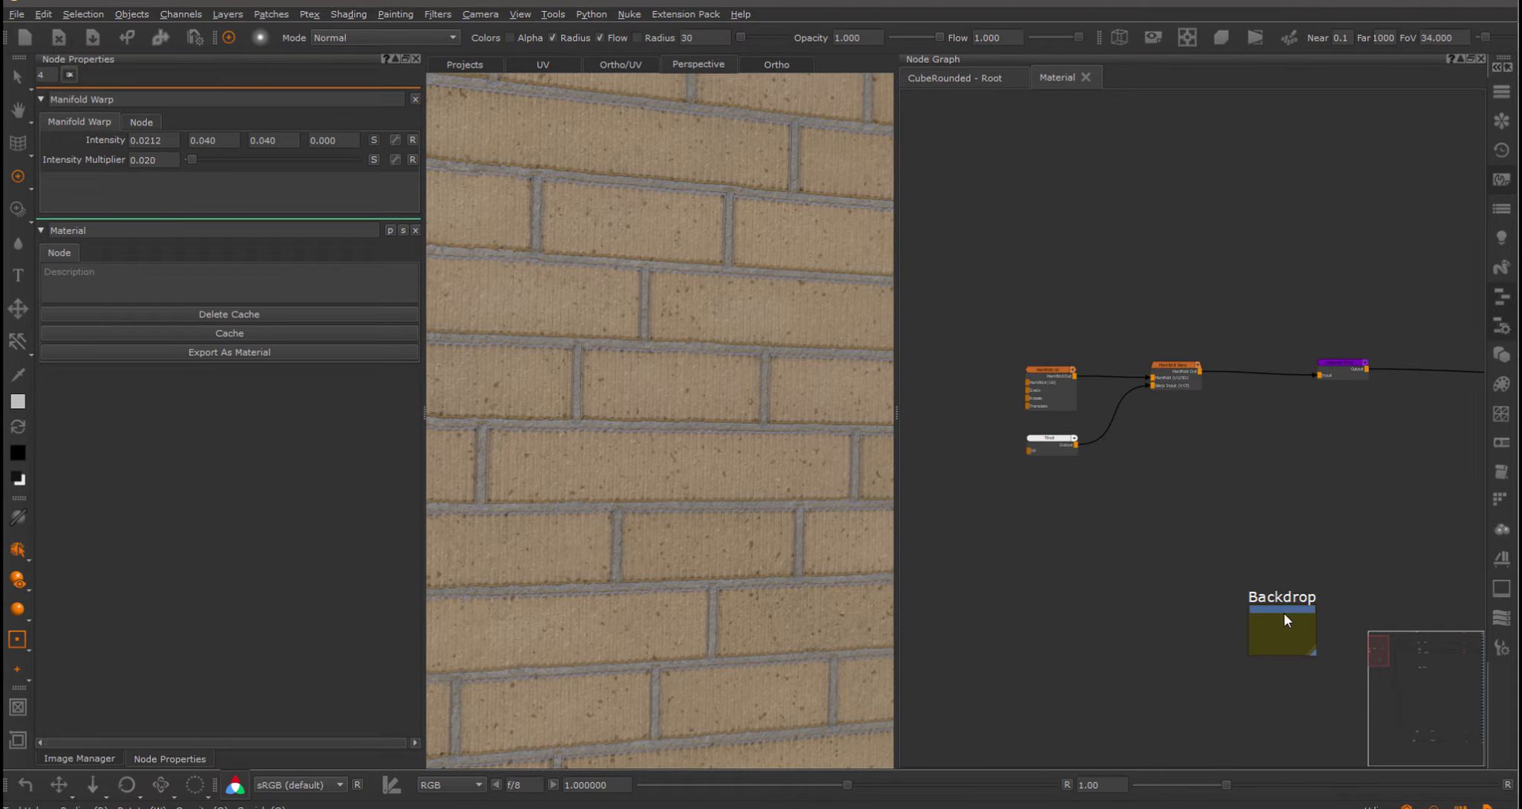
left_click_drag(1292, 606, 1270, 576)
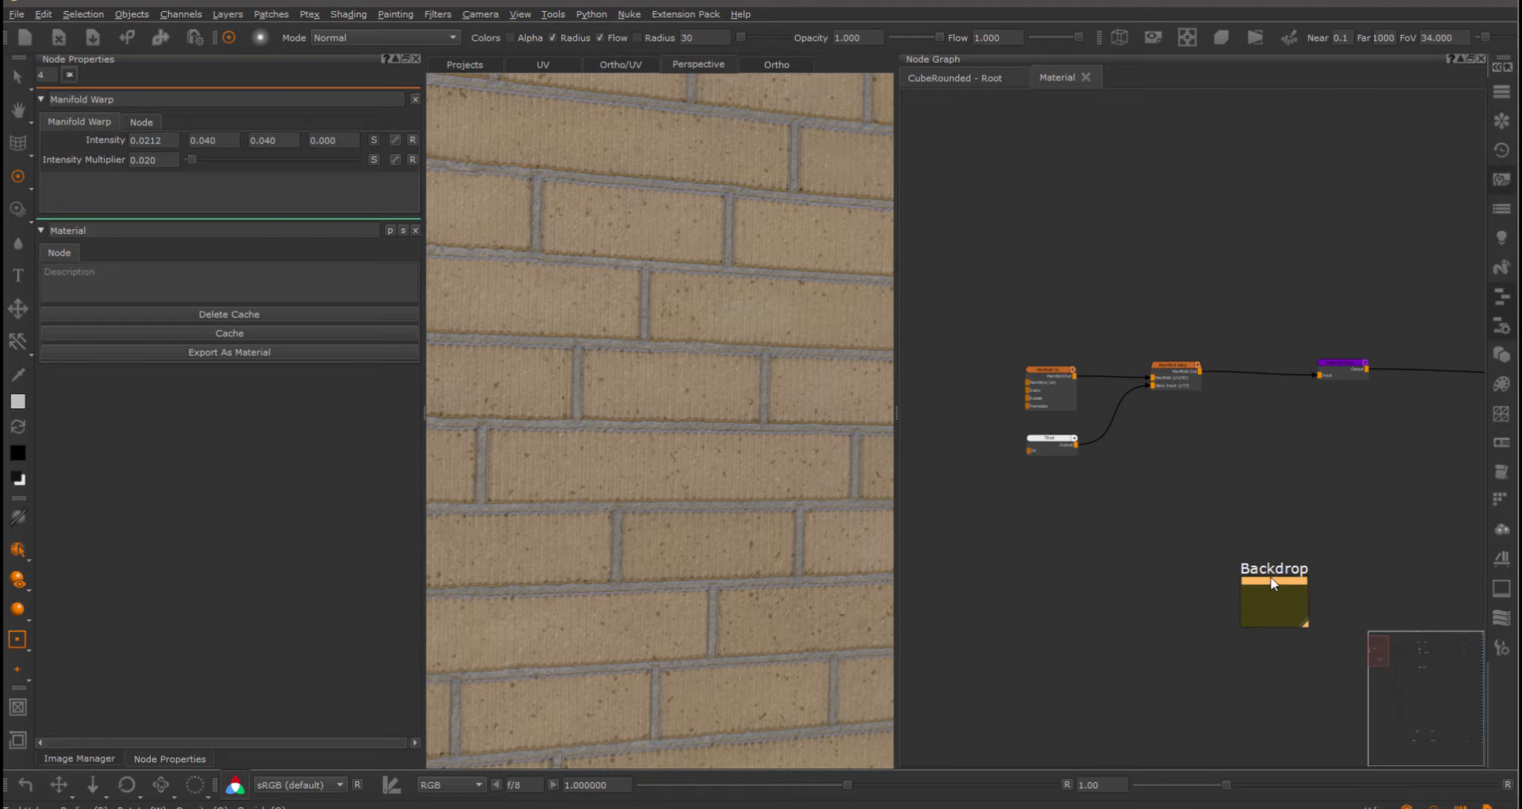
key("Delete")
Add a backdrop around the Manifold UV, Tiled, Manifold Warp and Material Tiling nodes, and name it Material Tiling Control.
left_click_drag(984, 301, 1486, 526)
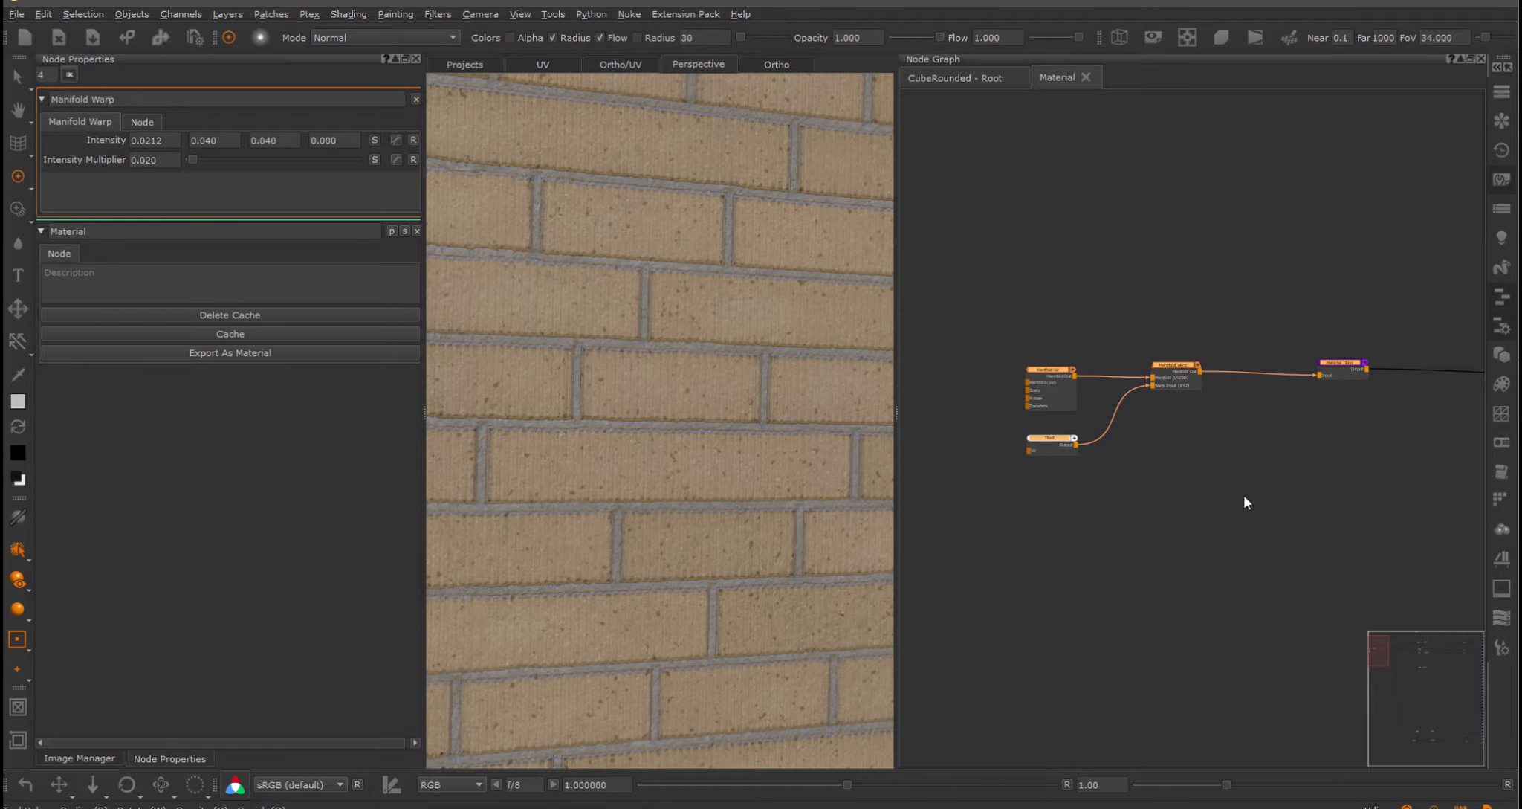
key("q")
left_click(1293, 635)
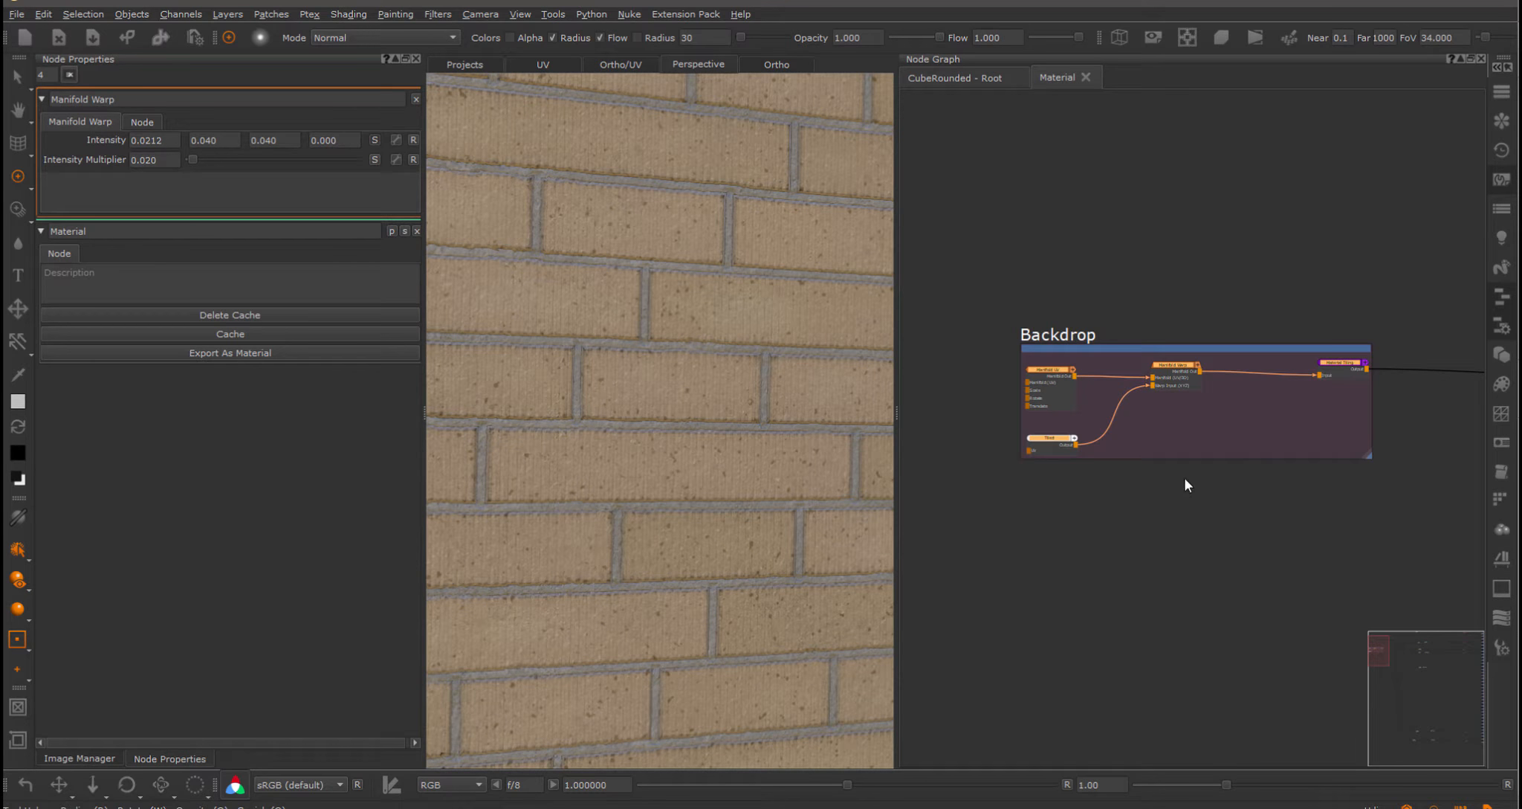
double_click(172, 141)
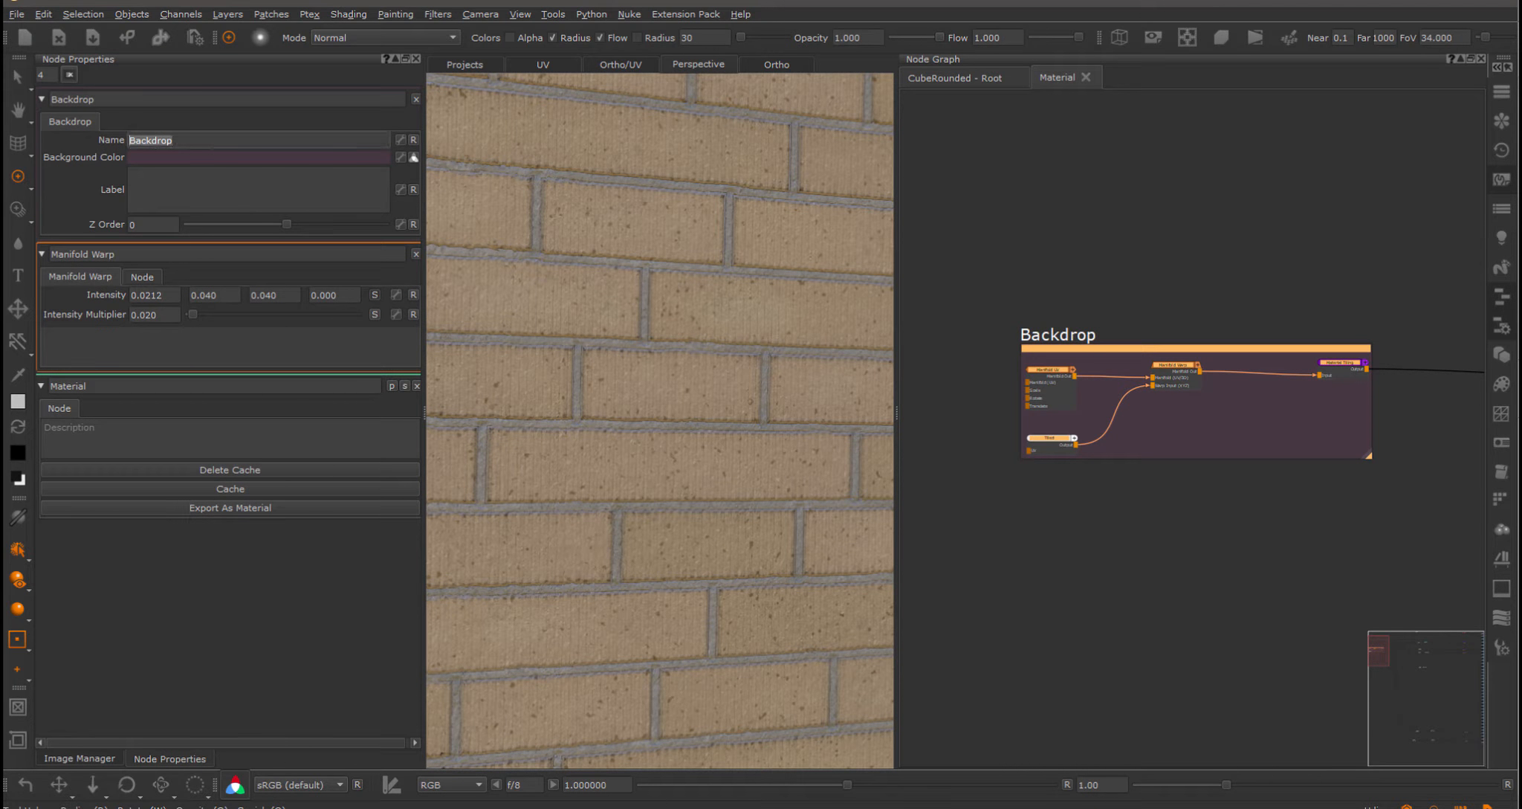
type("Material")
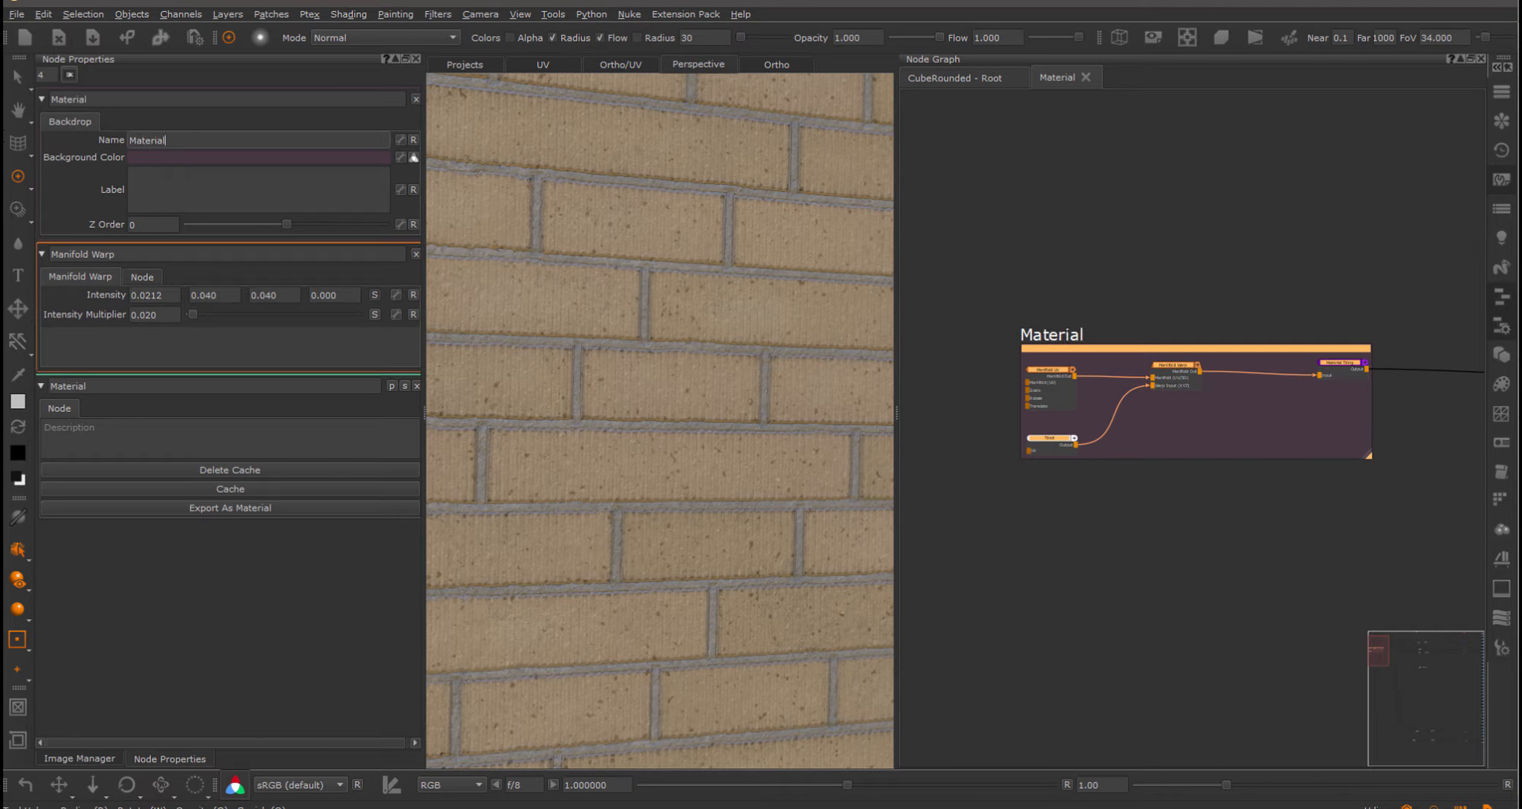
type(" Tiling Control")
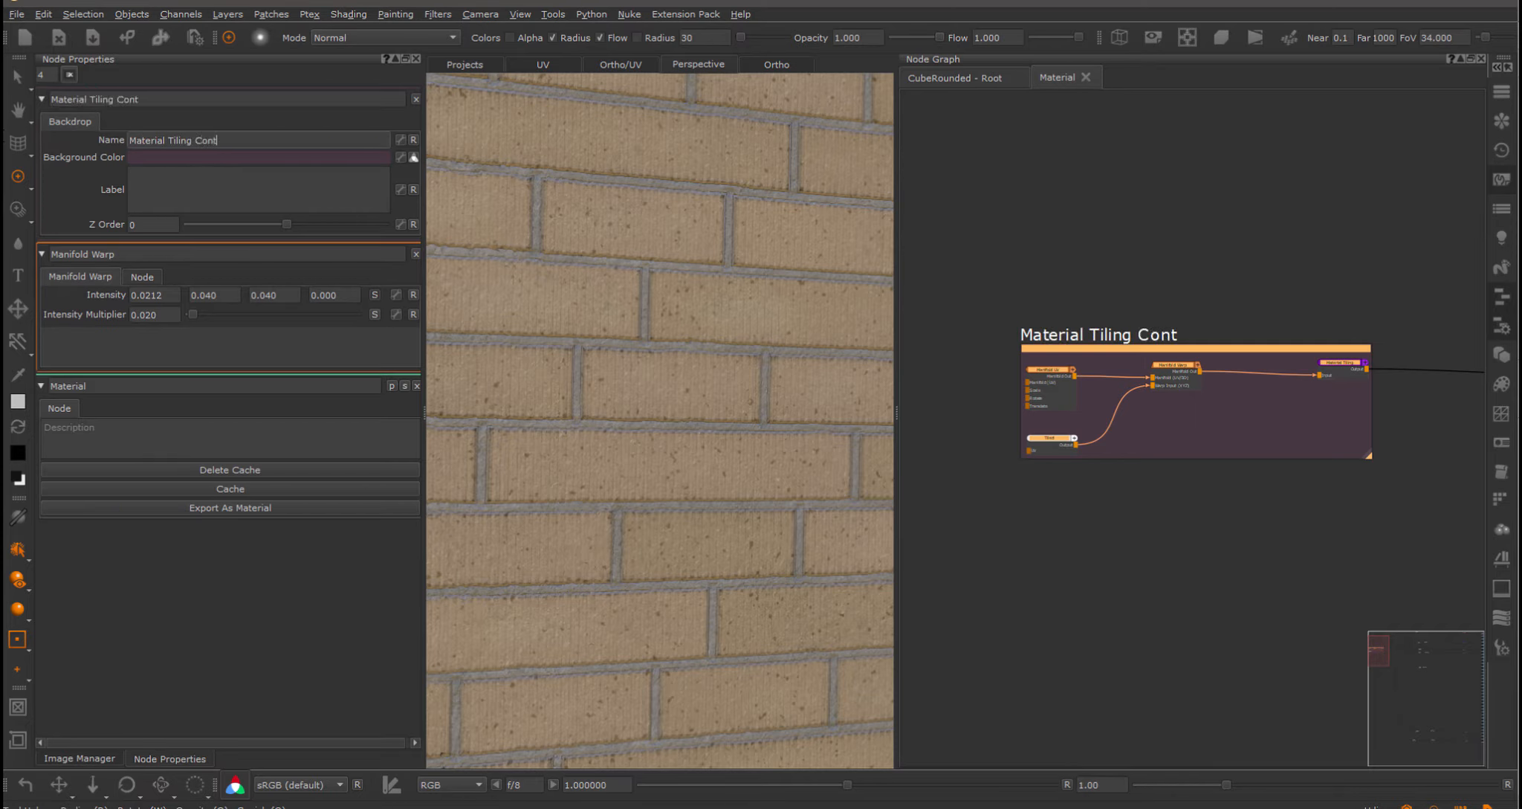
key("Return")
Jump through the node graph bookmarks to the Base Color output, and locate the Base Color Tiled node.
scroll(1227, 290, "down", 4)
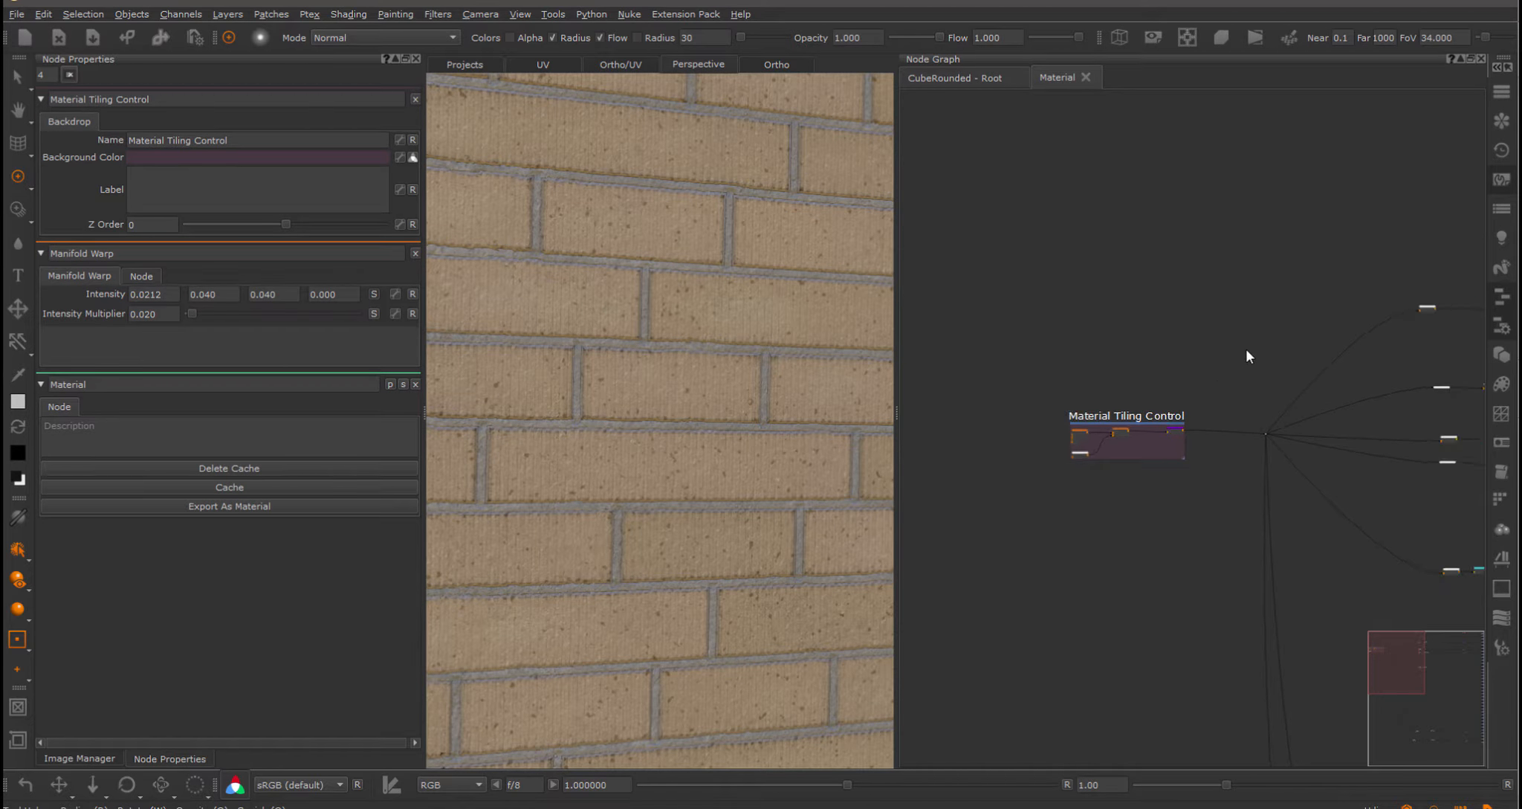
middle_click_drag(1227, 346, 1063, 367)
middle_click_drag(1230, 329, 1189, 333)
right_click(1140, 359)
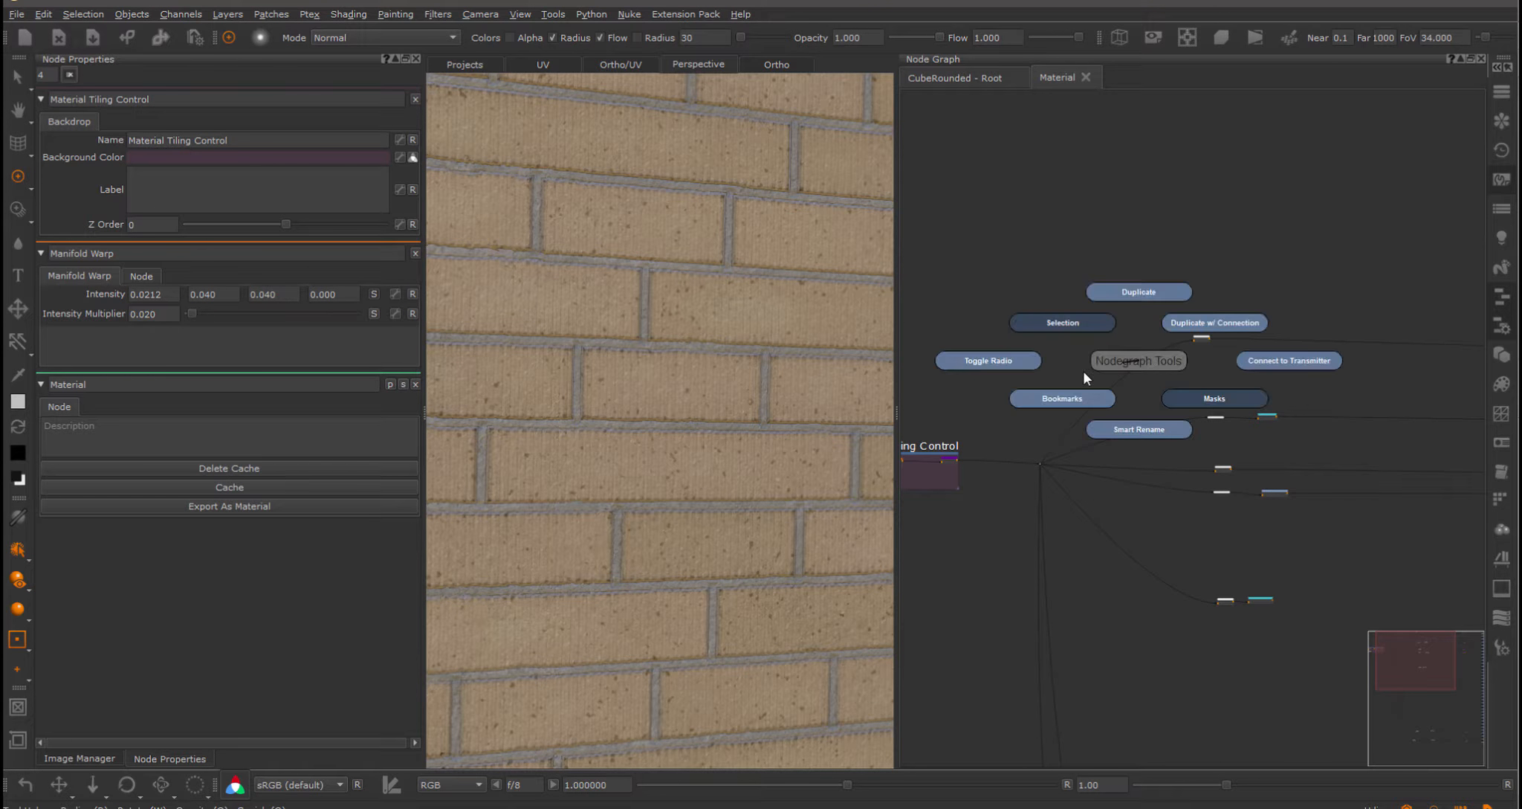
left_click(1070, 399)
left_click(962, 415)
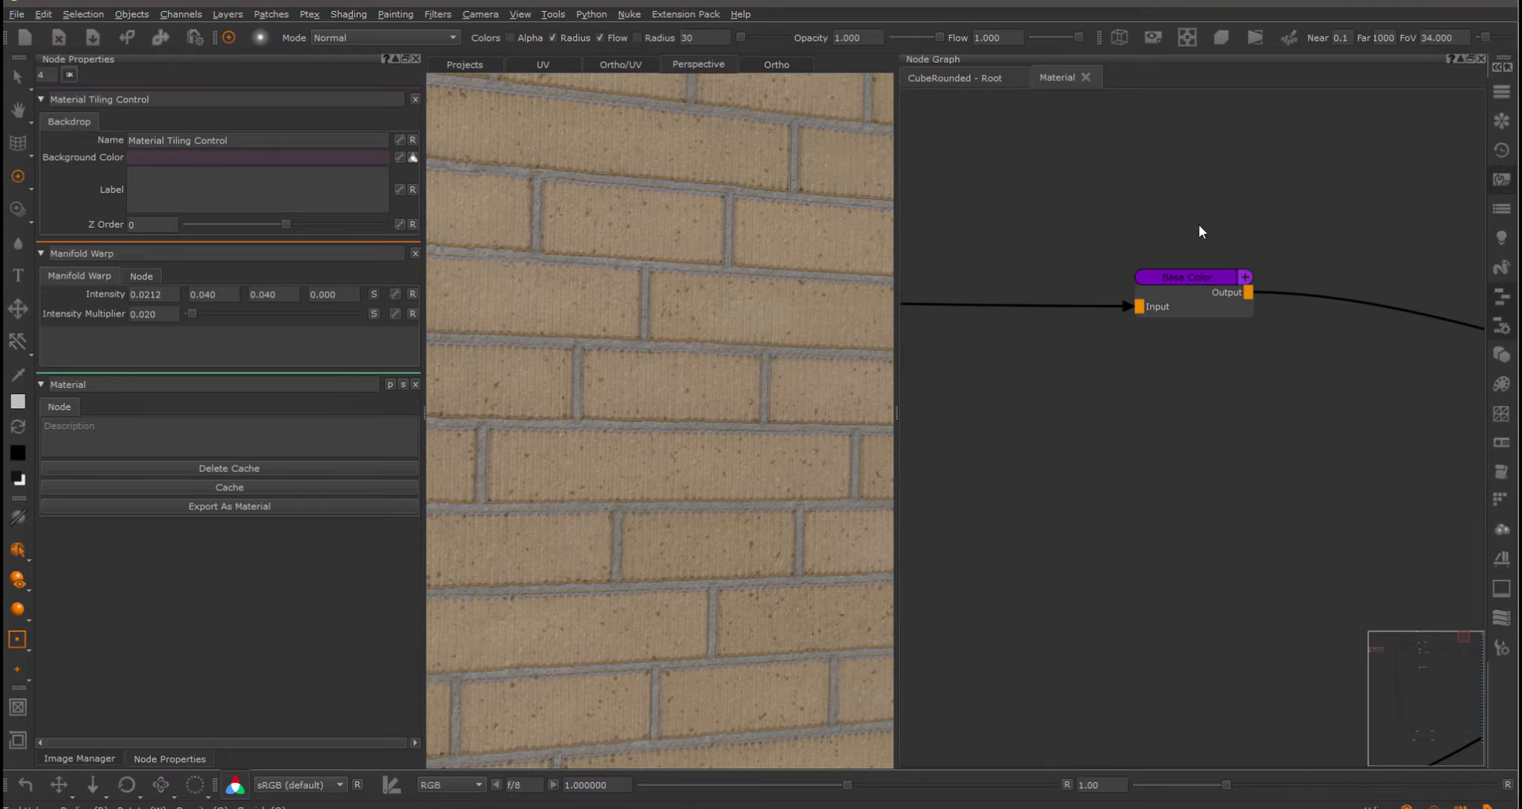
scroll(1053, 324, "down", 3)
middle_click_drag(1101, 352, 1172, 379)
scroll(1171, 339, "up", 2)
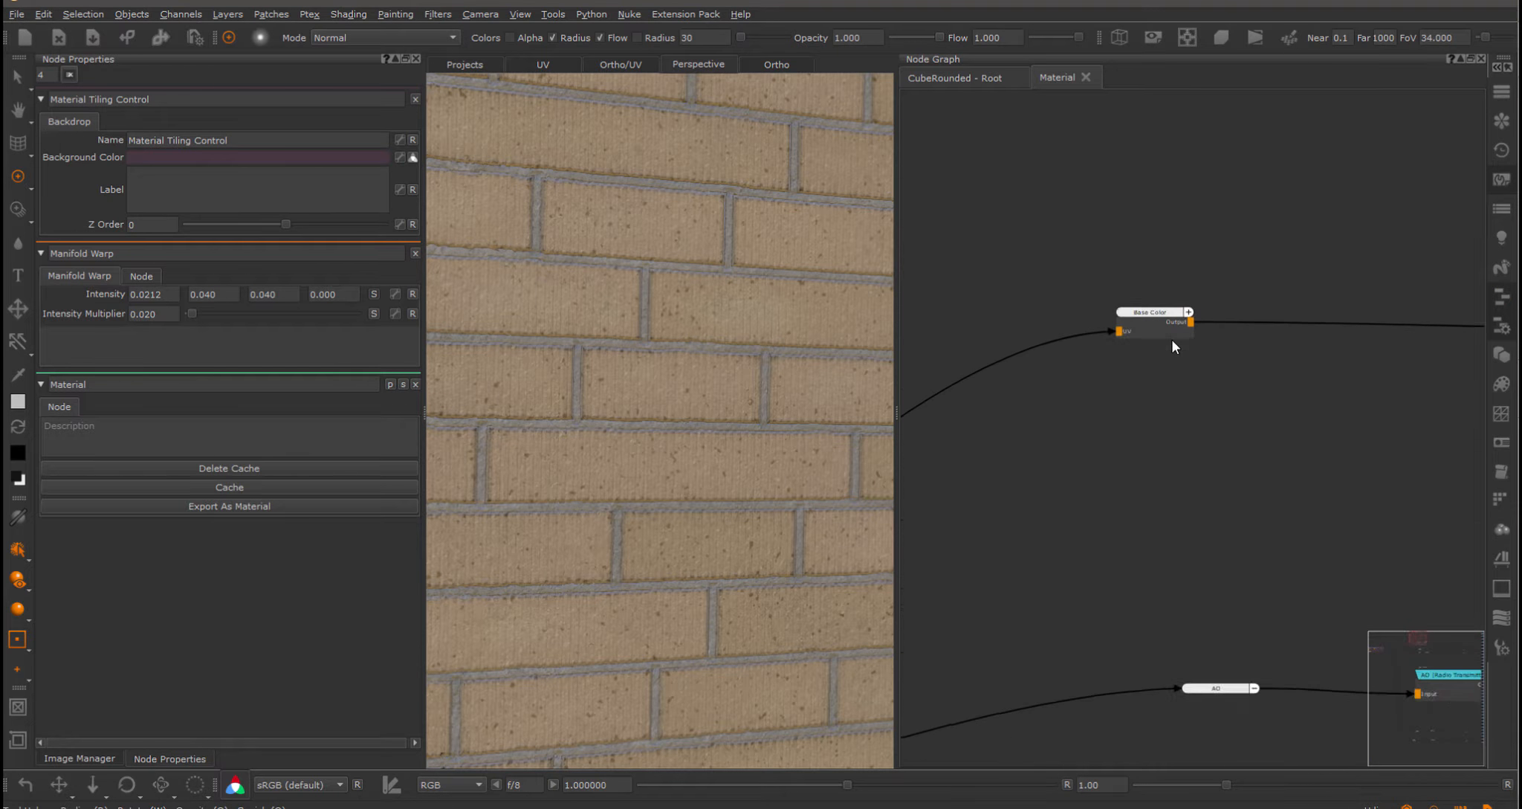
Insert a Merge node on the Base Color node's output connection and move it farther away from Base Color.
scroll(1171, 339, "up", 1)
left_click(1059, 335)
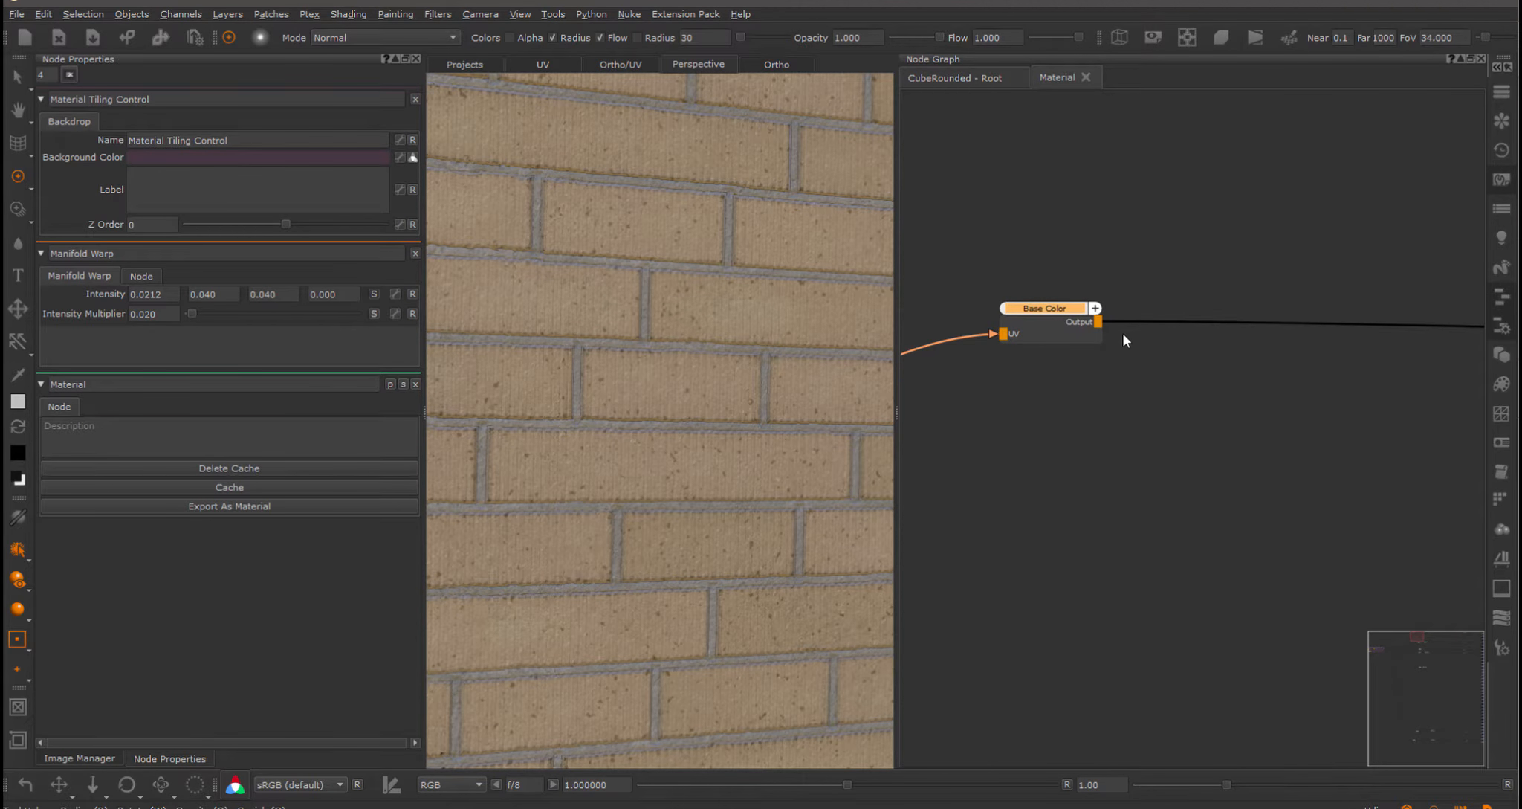
left_click_drag(1244, 301, 1358, 306)
Add a backdrop around the new Merge node and name it Dirt Over.
left_click_drag(1258, 234, 1459, 391)
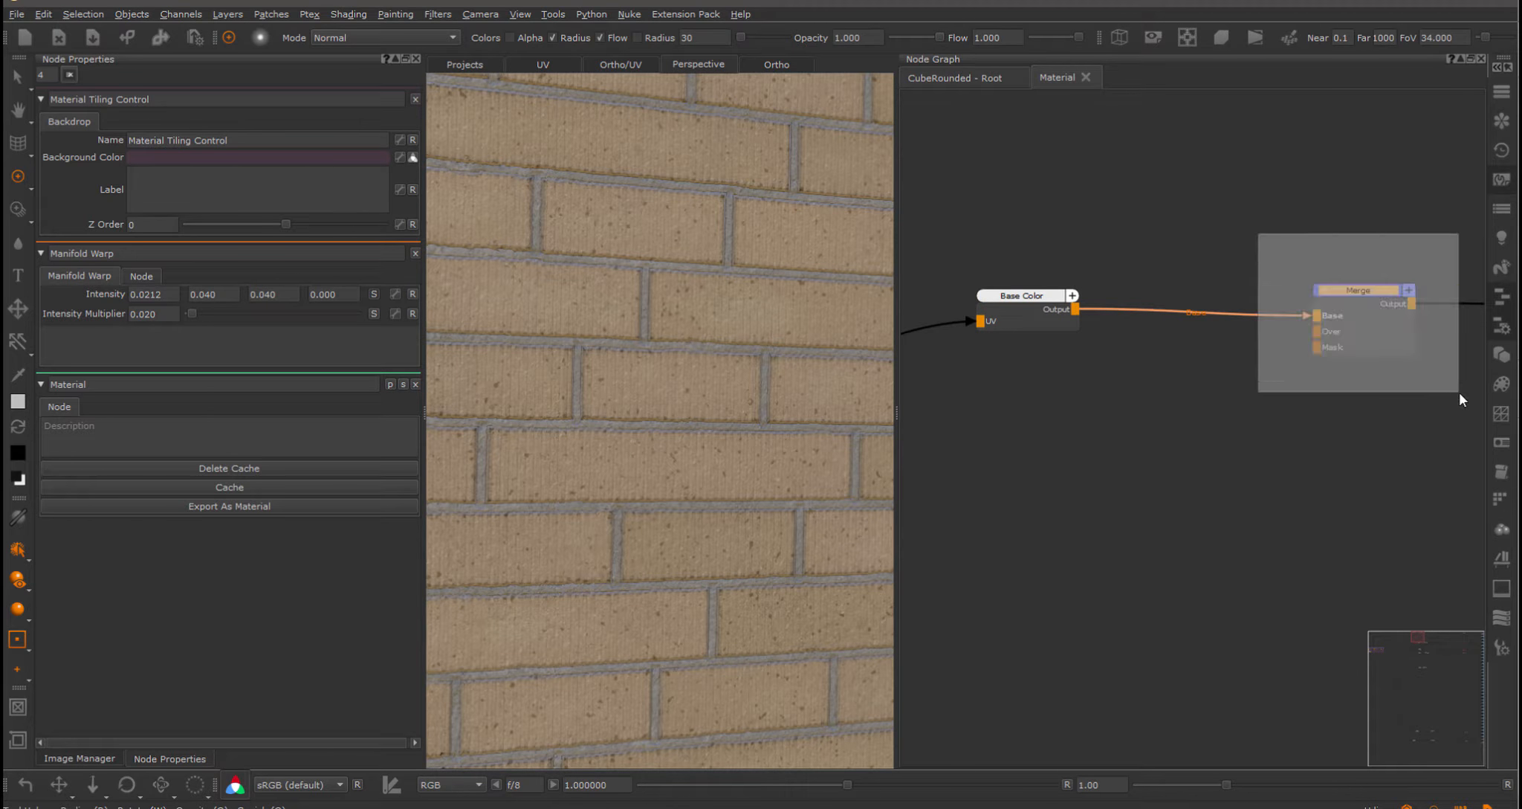
right_click(1428, 366)
left_click(1417, 493)
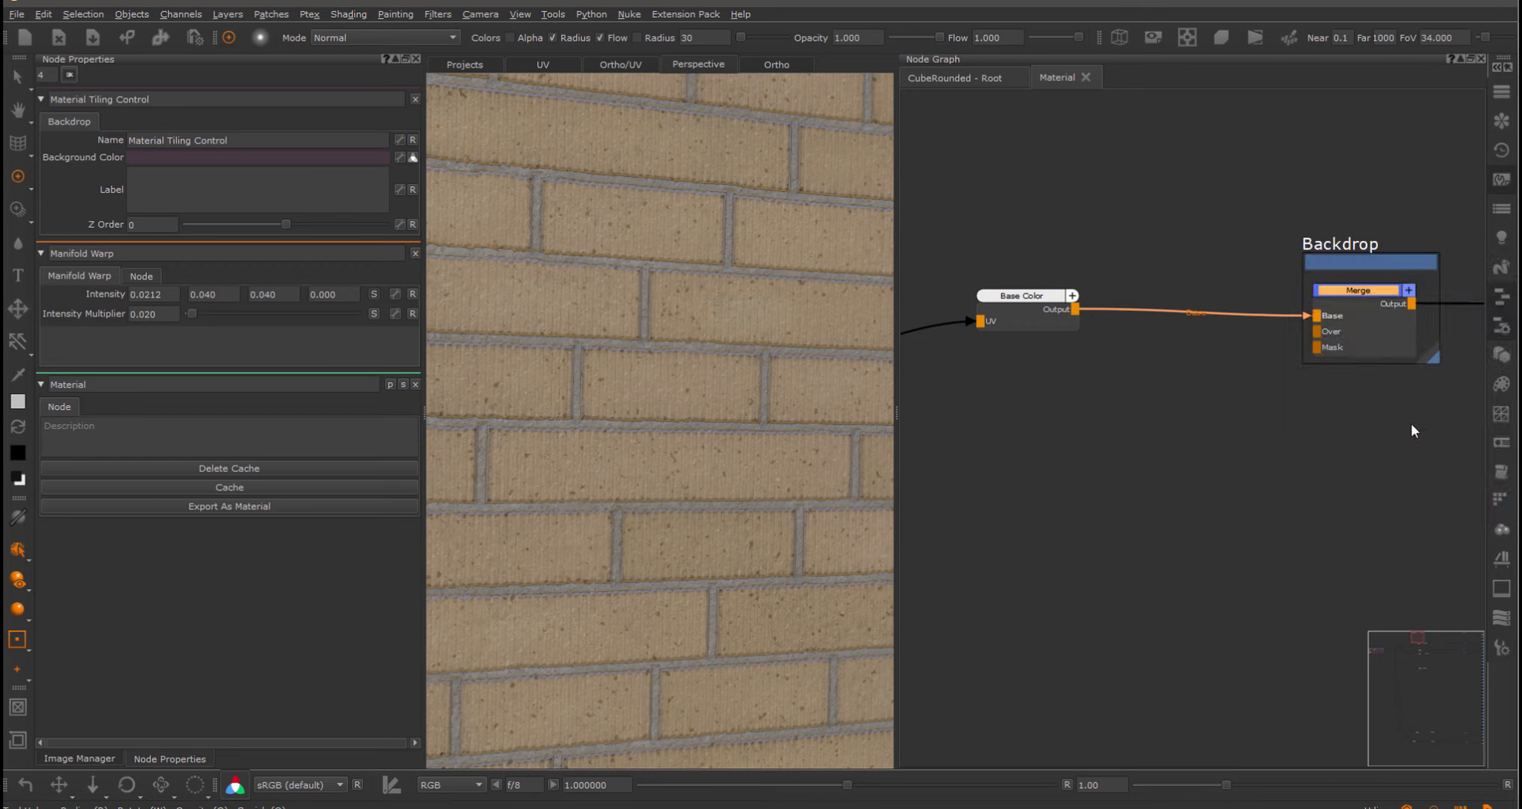
left_click(1360, 236)
double_click(148, 140)
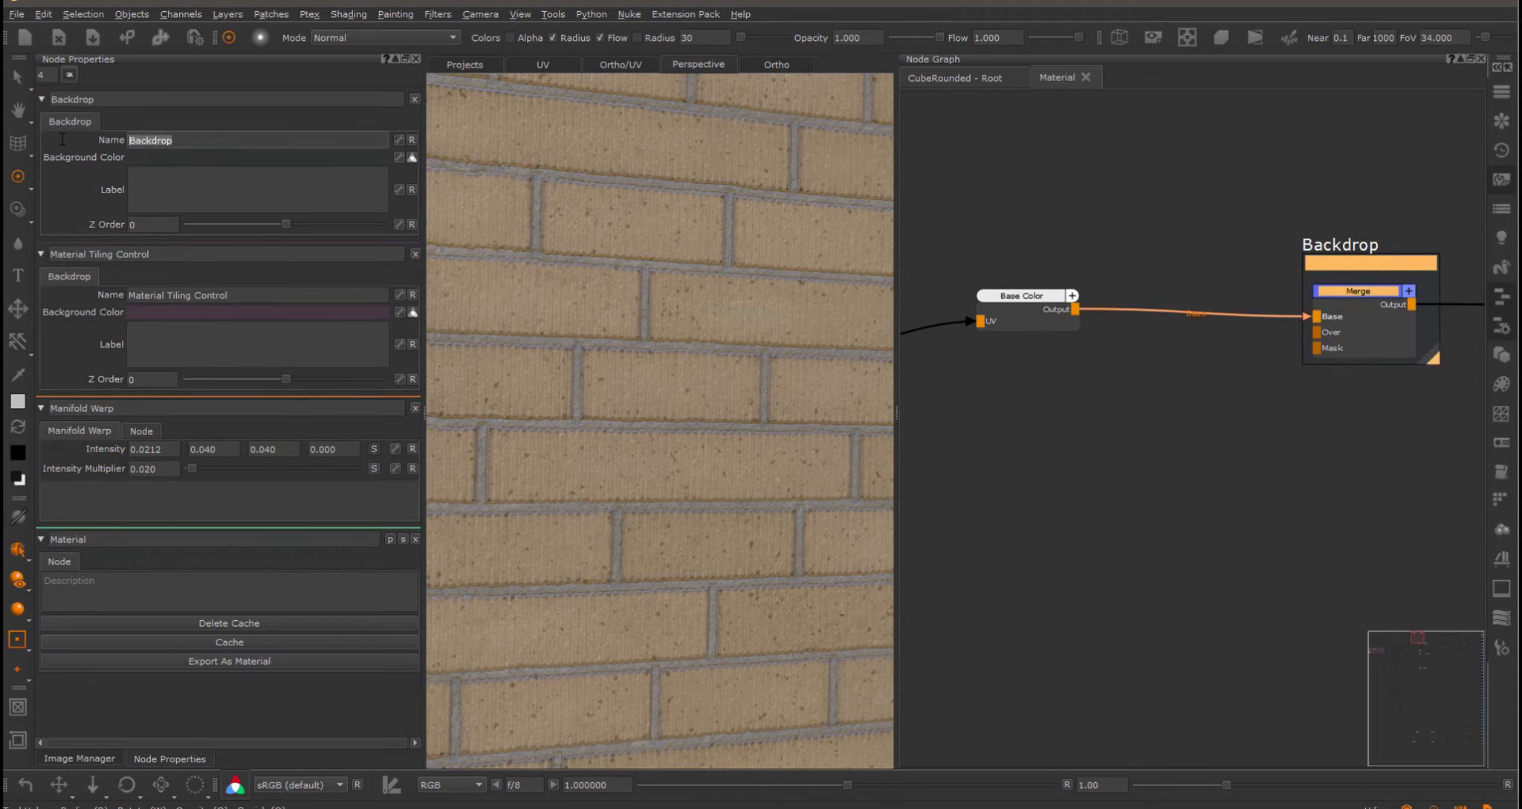
type("Dirt Over")
left_click(1030, 480)
Add the Muddy_003.jpg project image to the node graph as a Tiled node below the Base Color node.
scroll(1226, 430, "down", 3)
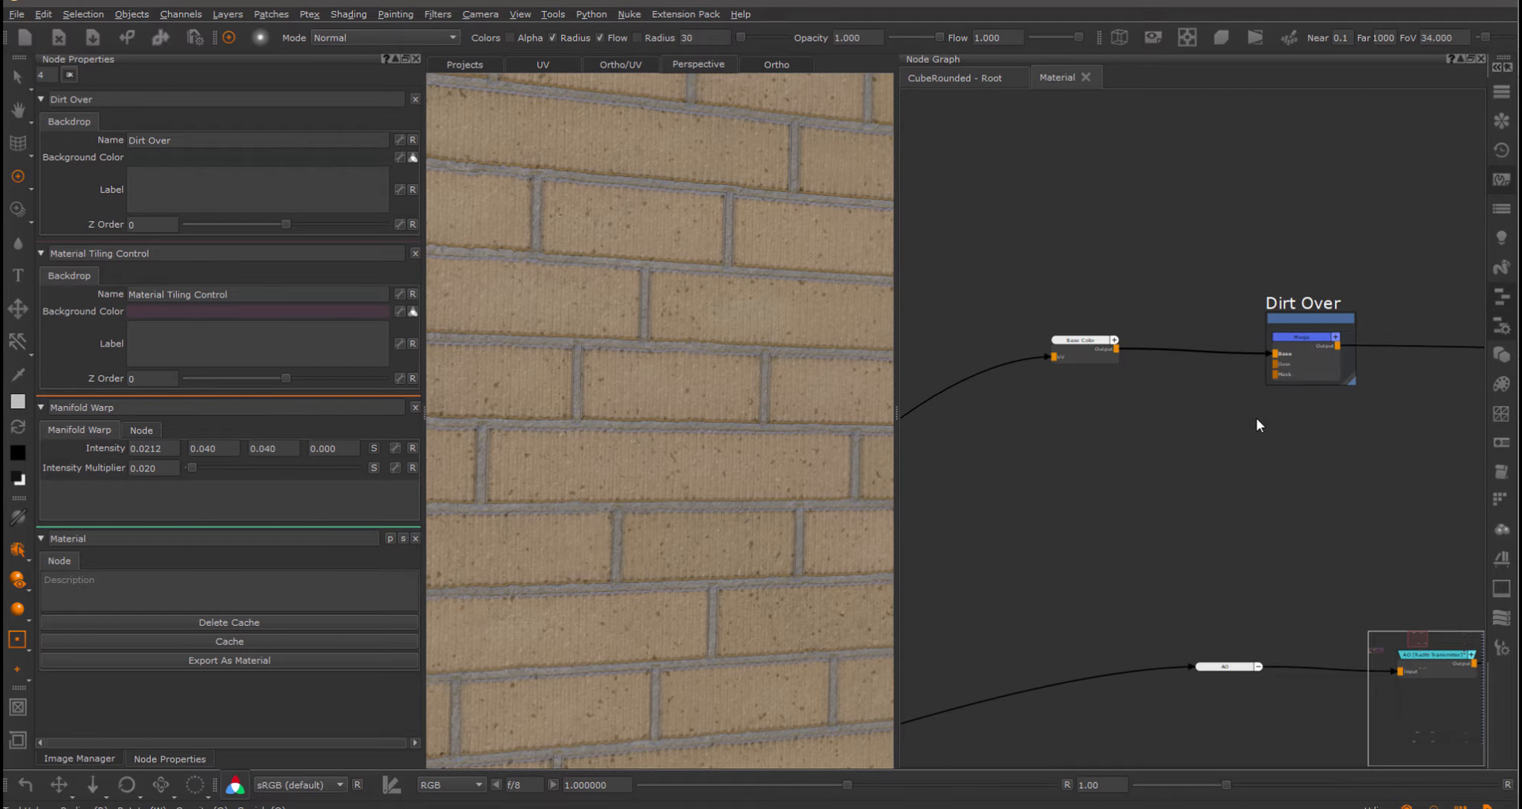
middle_click_drag(1256, 417, 1328, 331)
scroll(1256, 382, "down", 3)
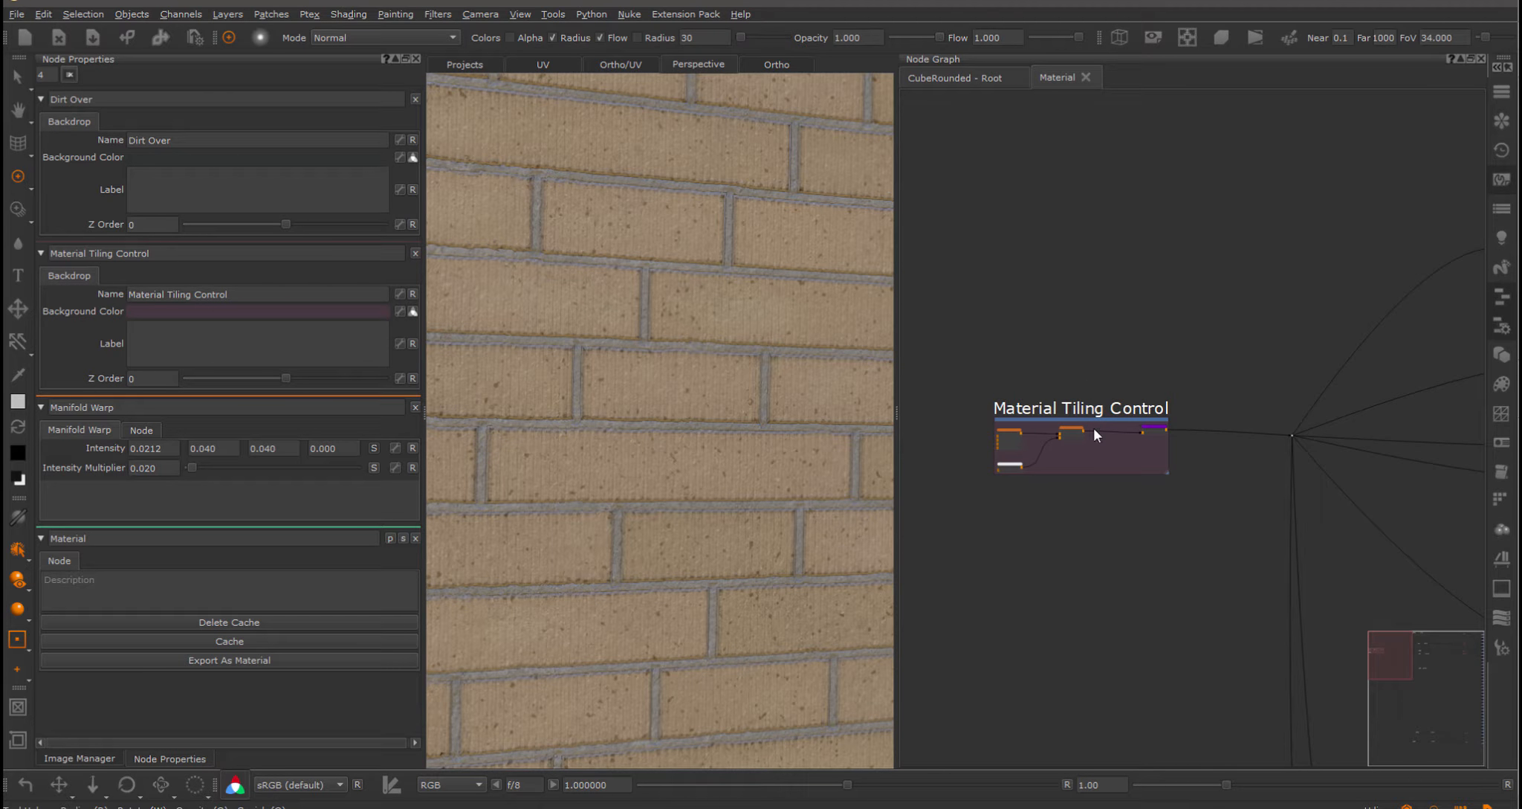
middle_click_drag(1342, 308, 1264, 223)
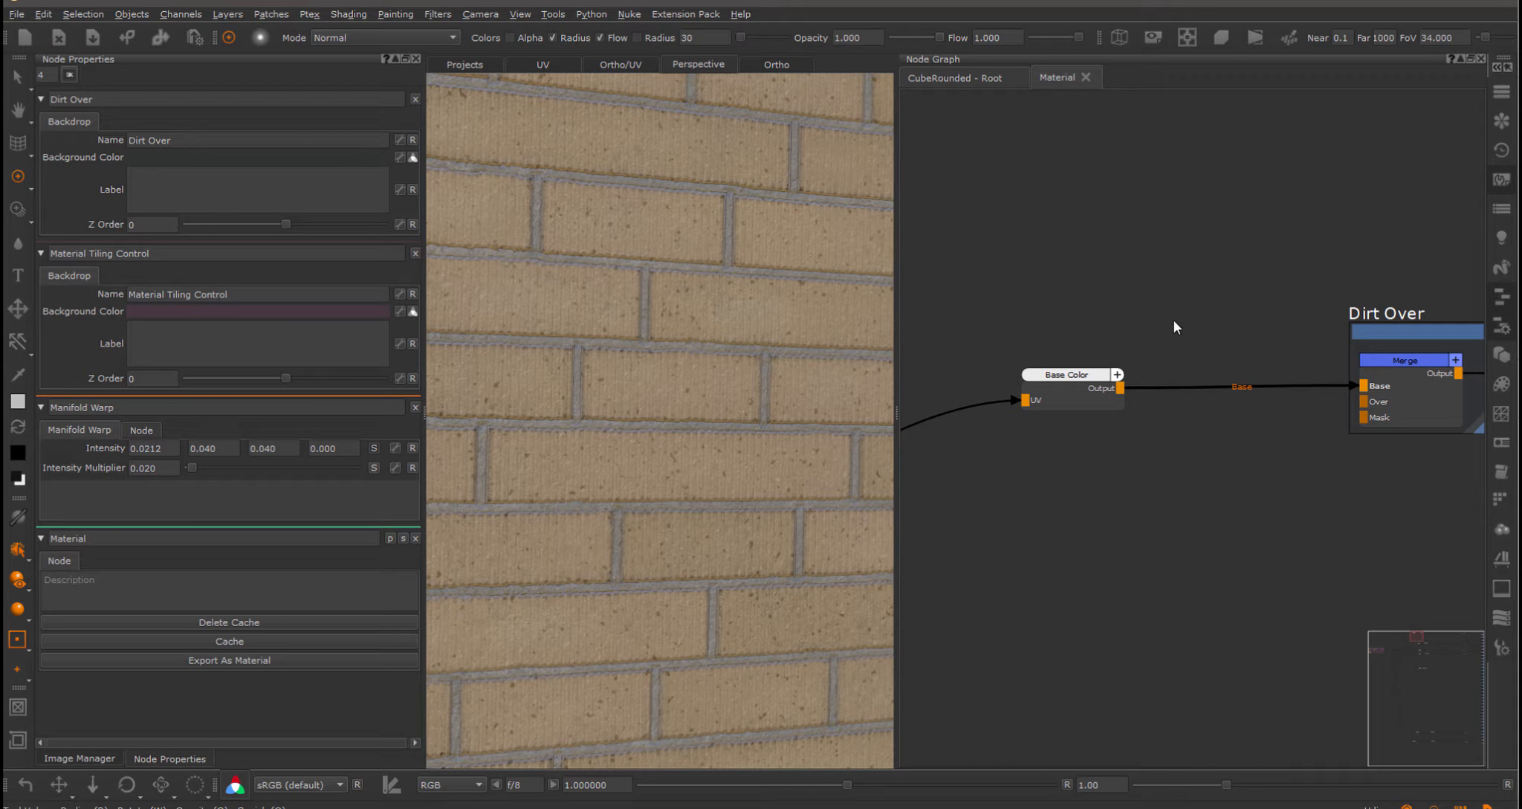
middle_click_drag(1274, 246, 1198, 195)
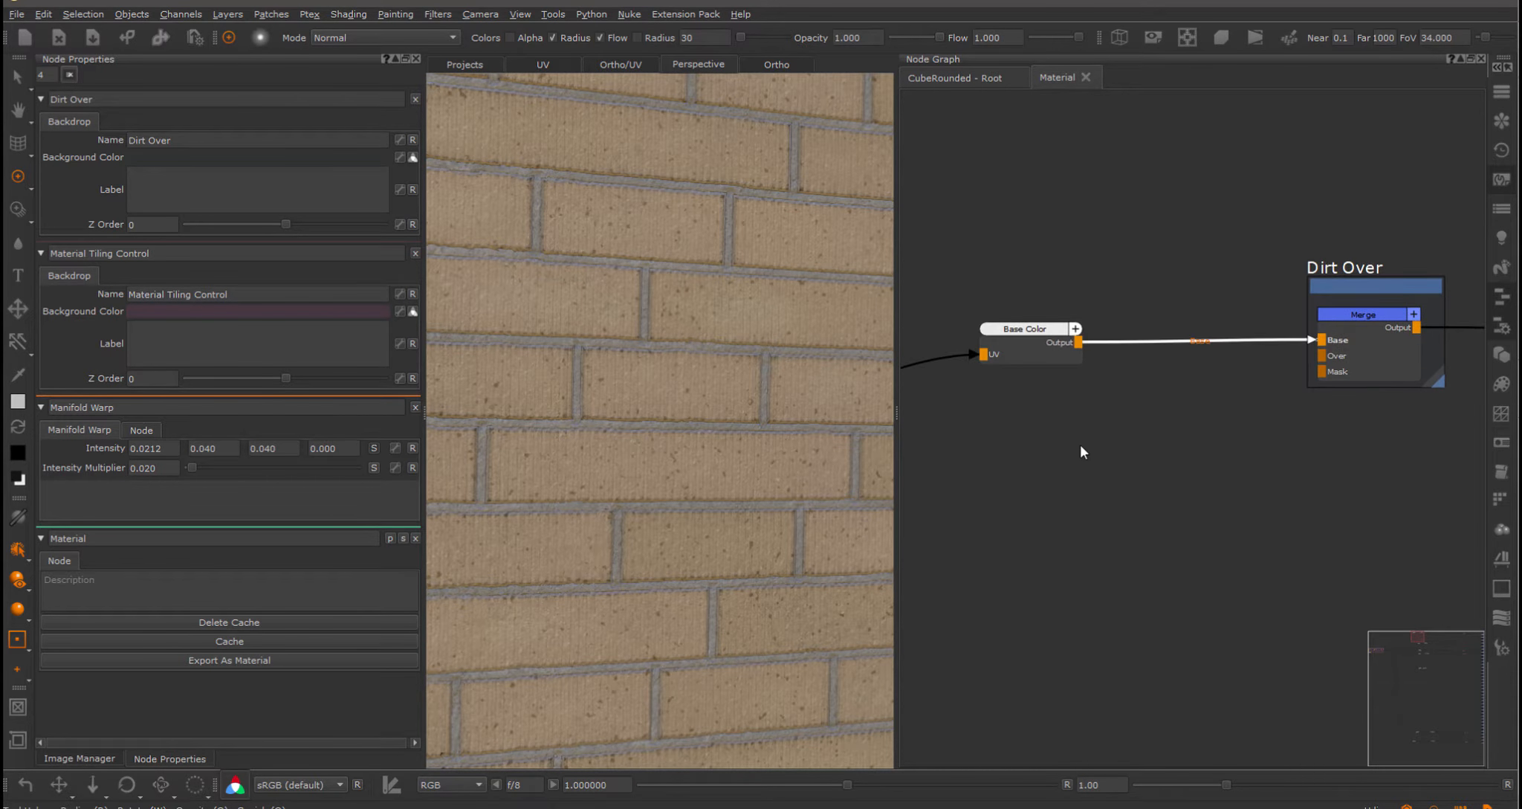
left_click(111, 762)
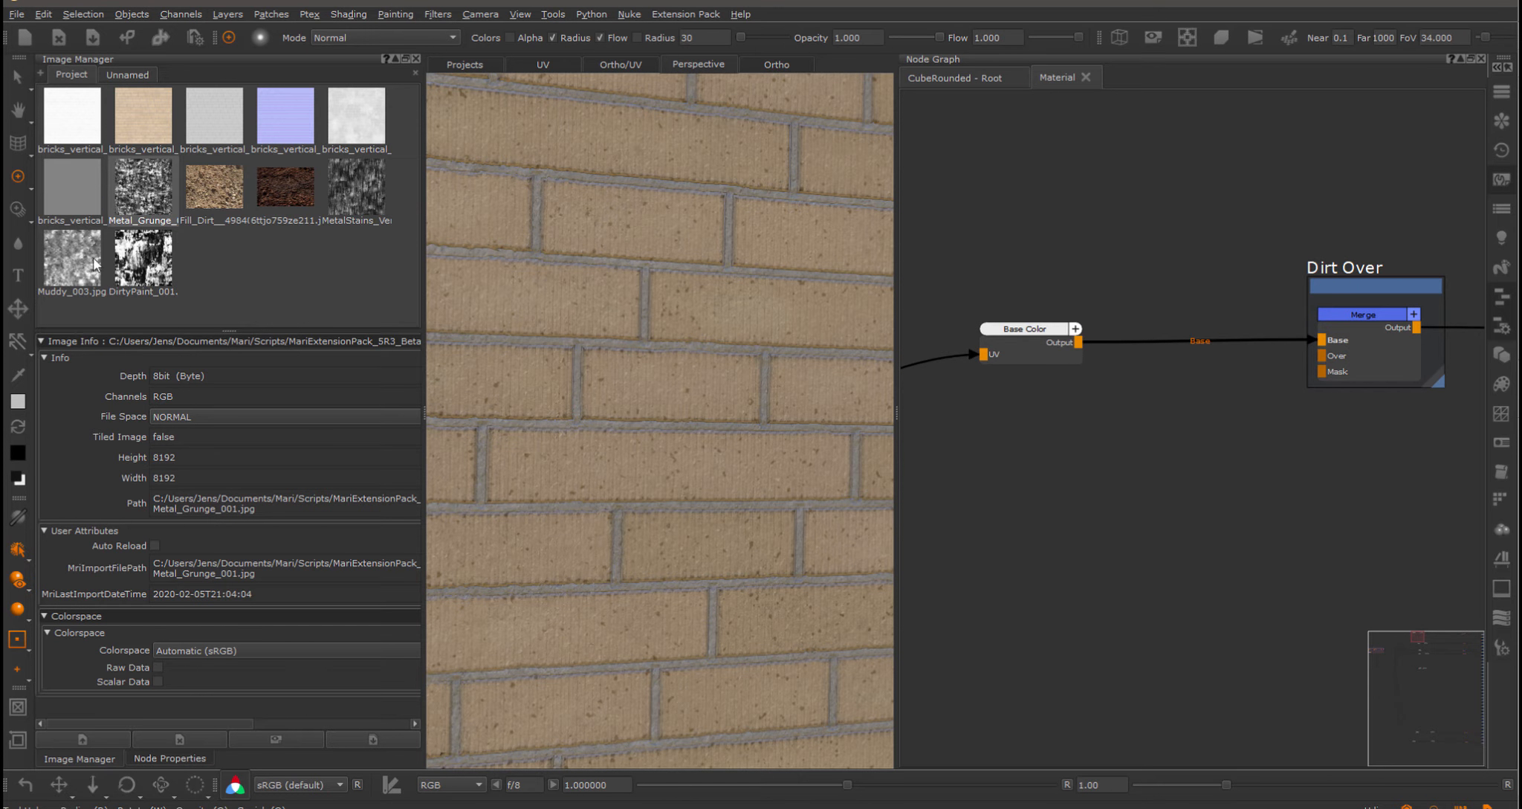
left_click_drag(95, 263, 1068, 521)
middle_click_drag(1069, 526, 1076, 477)
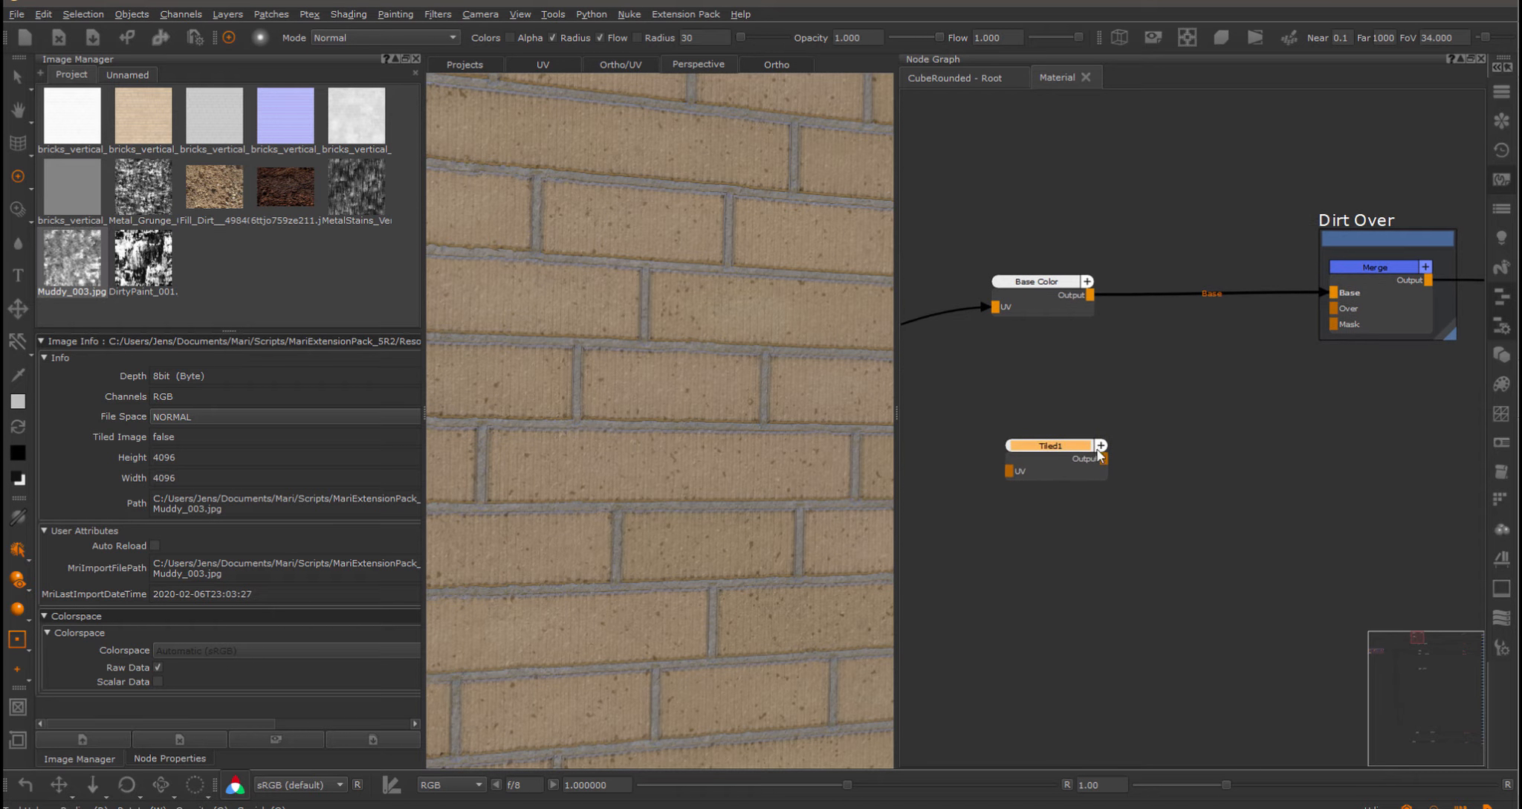
left_click_drag(1056, 460, 1022, 457)
Create a Gradient from Image node connected to the output of the Tiled1 node.
key("Tab")
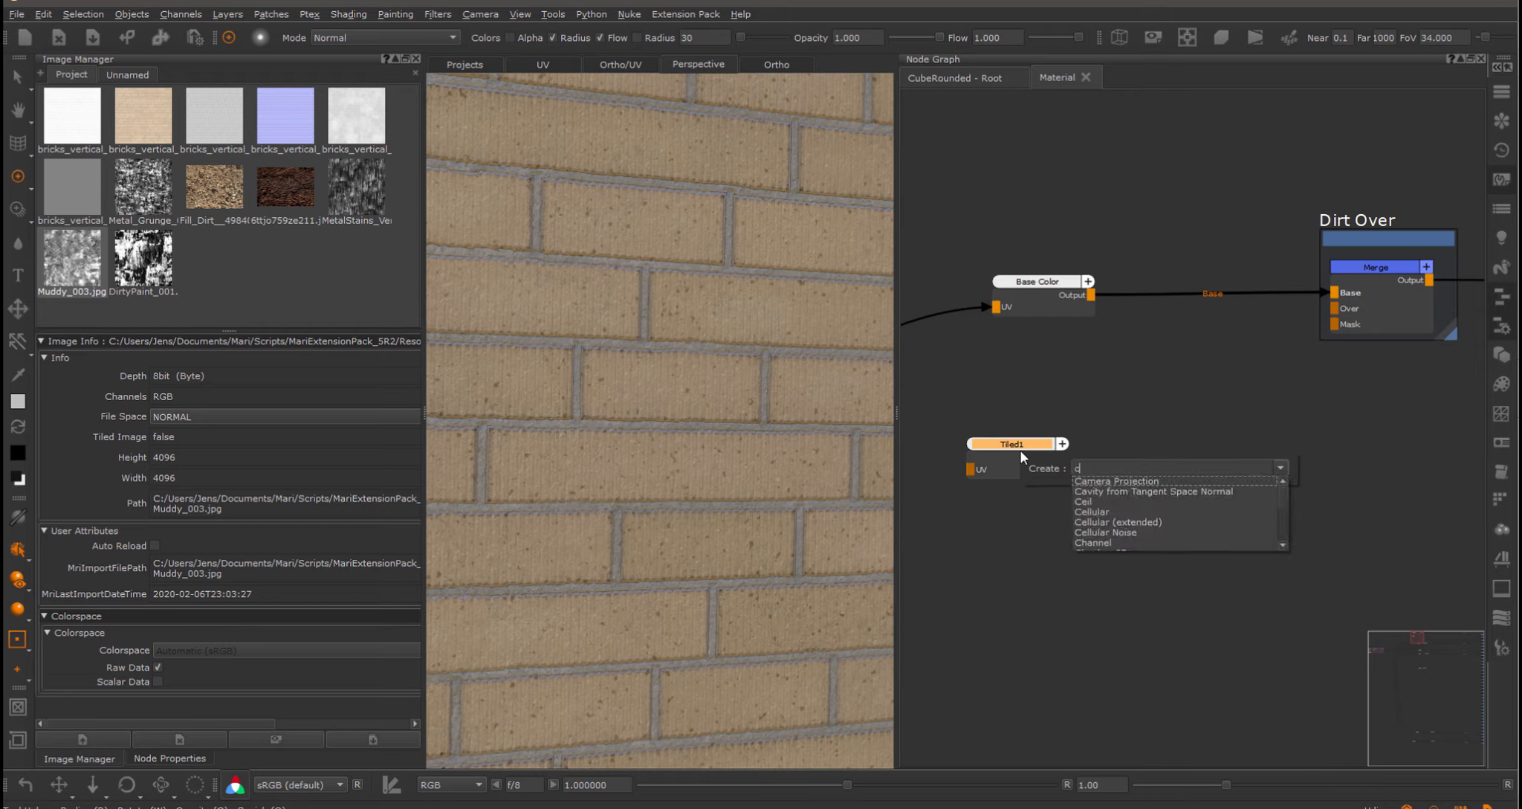
type("color fr")
key("ctrl+a")
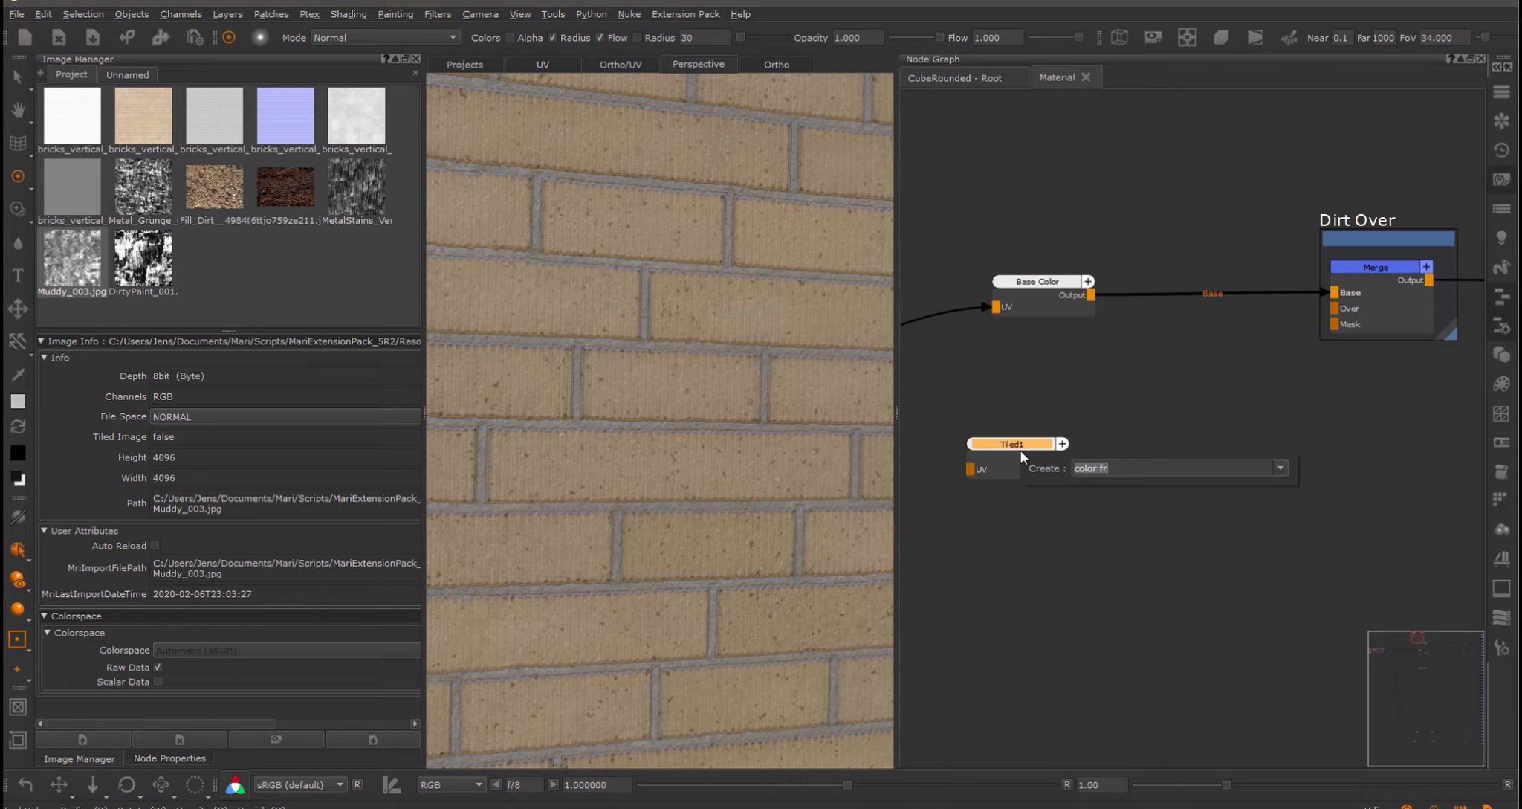
type("gradient from image")
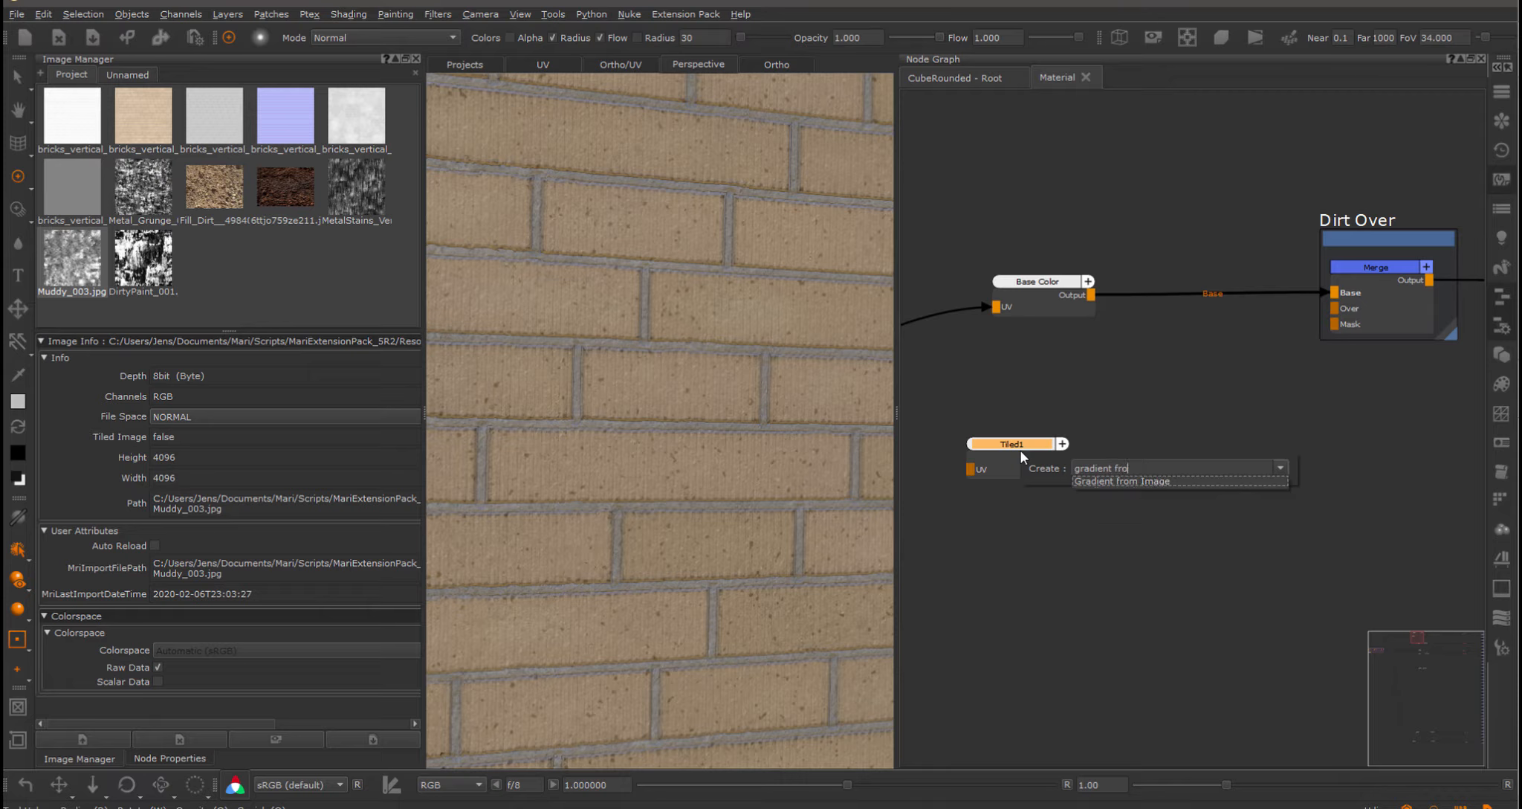
key("Return")
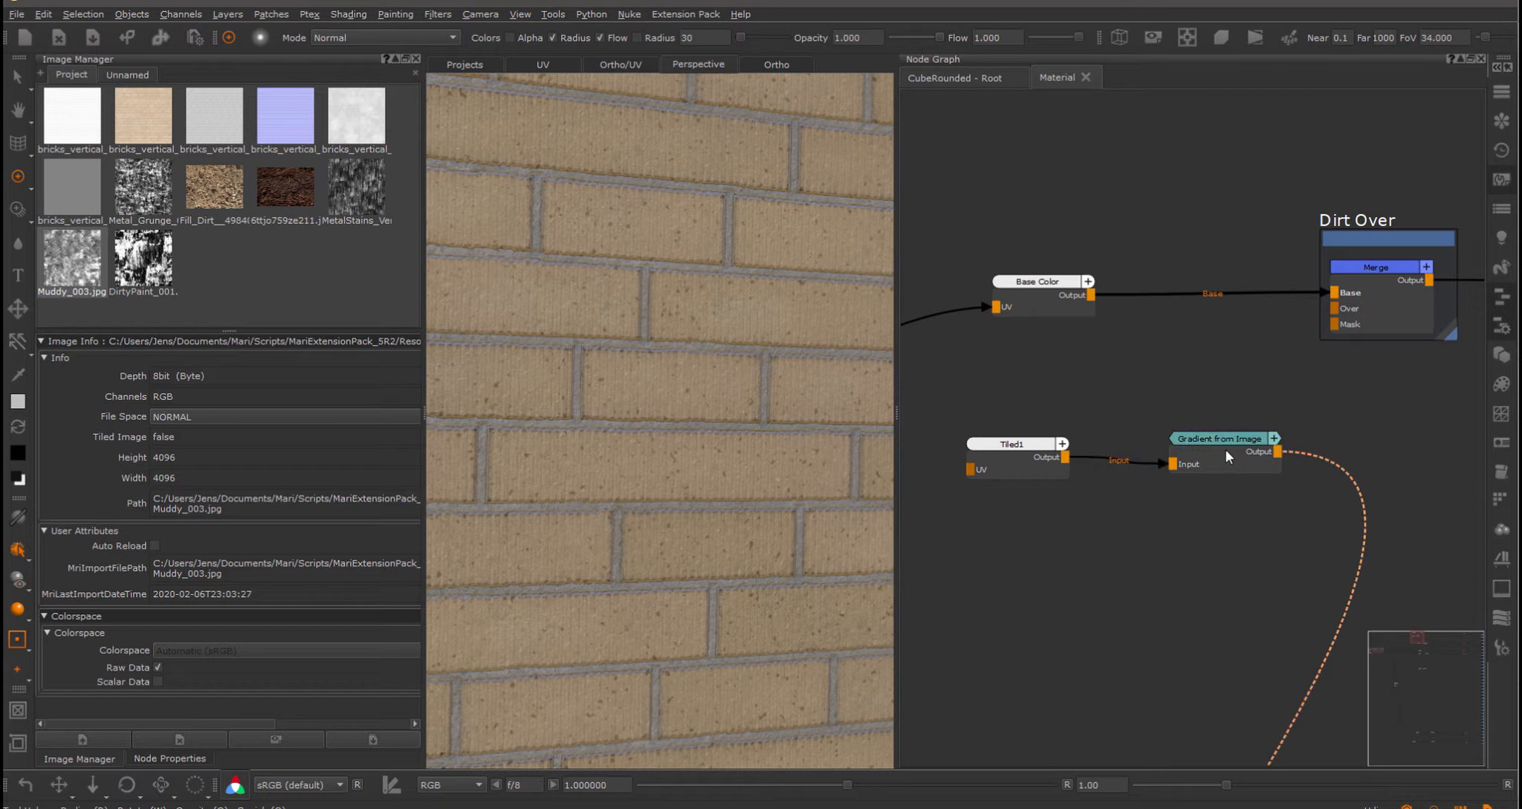
View the Gradient from Image node on the cube and assign the dark brown dirt image as its Gradient Map.
double_click(1229, 443)
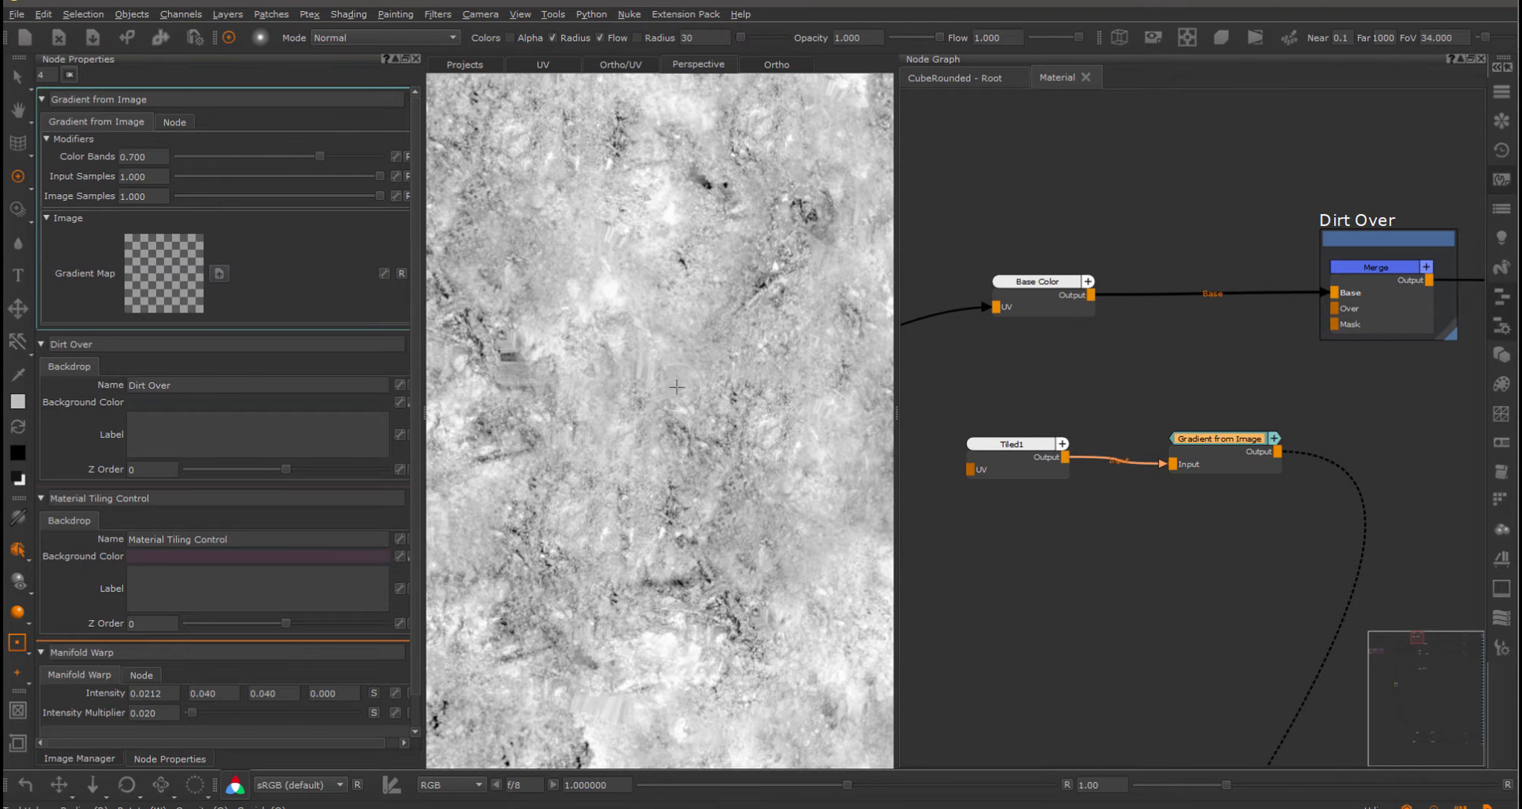
key("i")
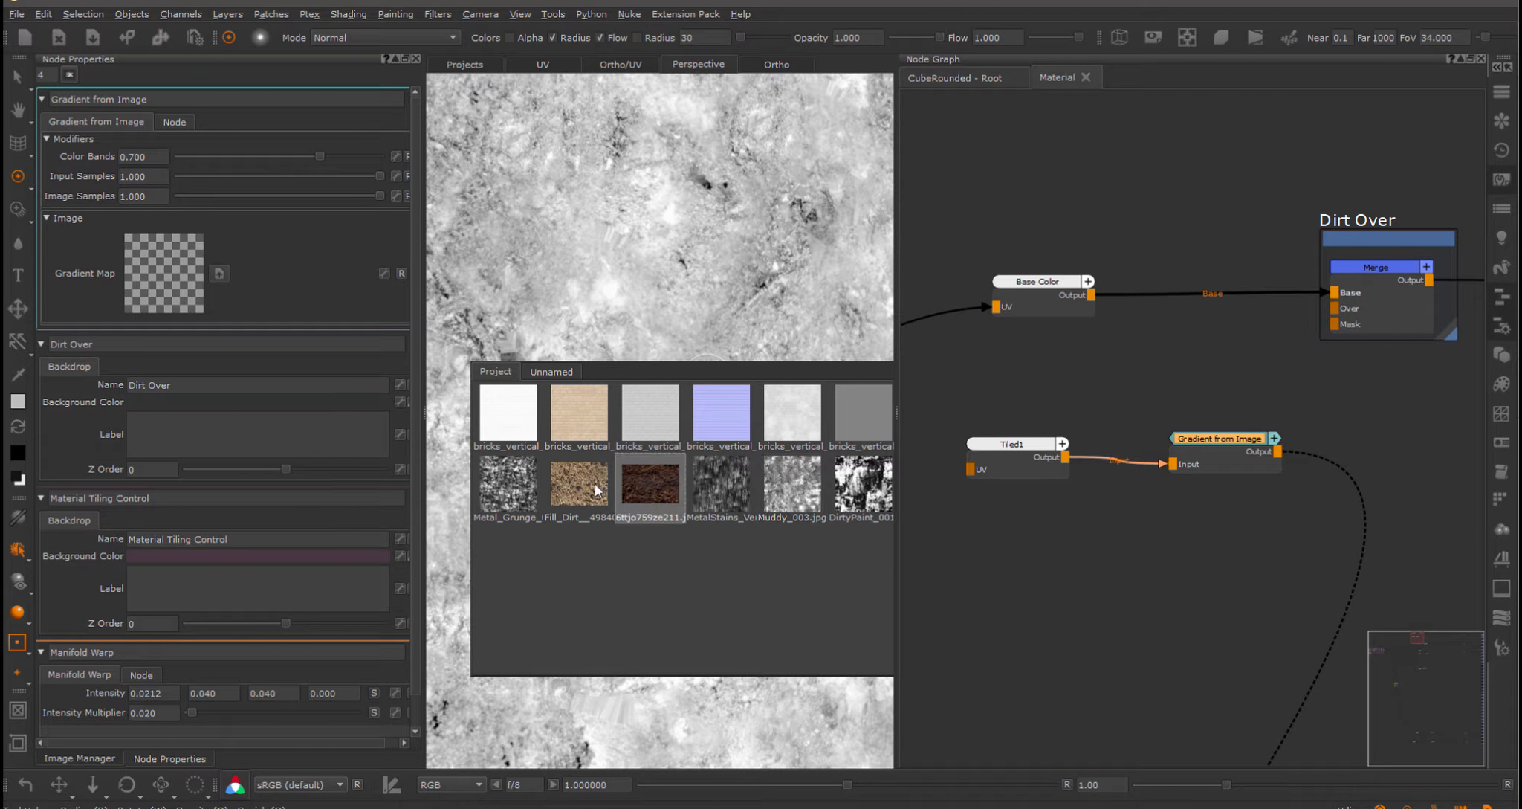
left_click_drag(159, 263, 160, 266)
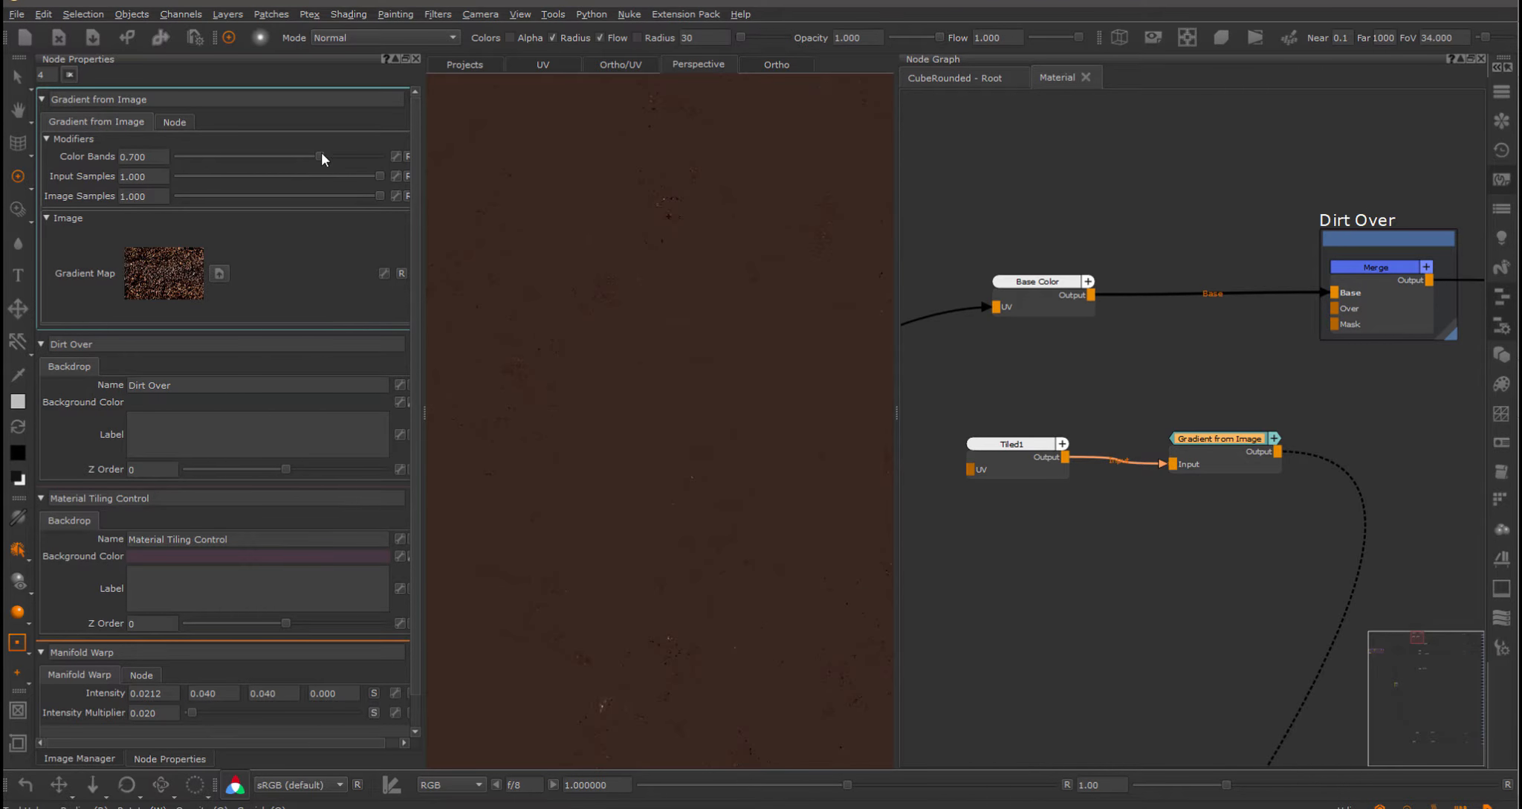
Set the Gradient from Image node's Color Bands to 0.353 and Input Samples to 0.722.
middle_click_drag(1109, 511, 1184, 504)
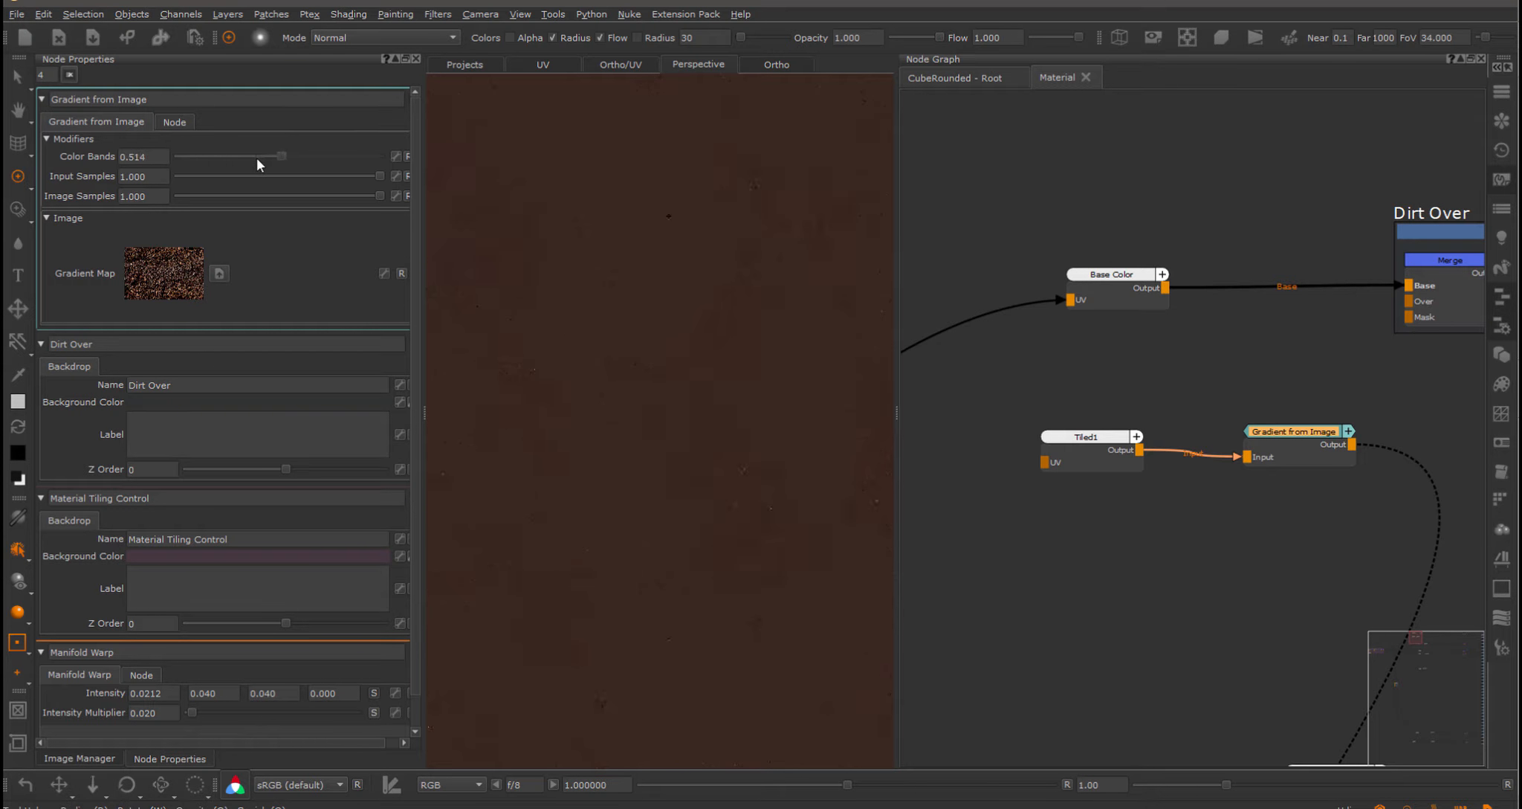
left_click_drag(257, 157, 242, 156)
left_click_drag(329, 175, 324, 176)
Move the Tiled1 node farther from the Gradient from Image node and add a Cloud node below it.
middle_click_drag(1116, 532, 1170, 515)
left_click_drag(1153, 430, 1001, 425)
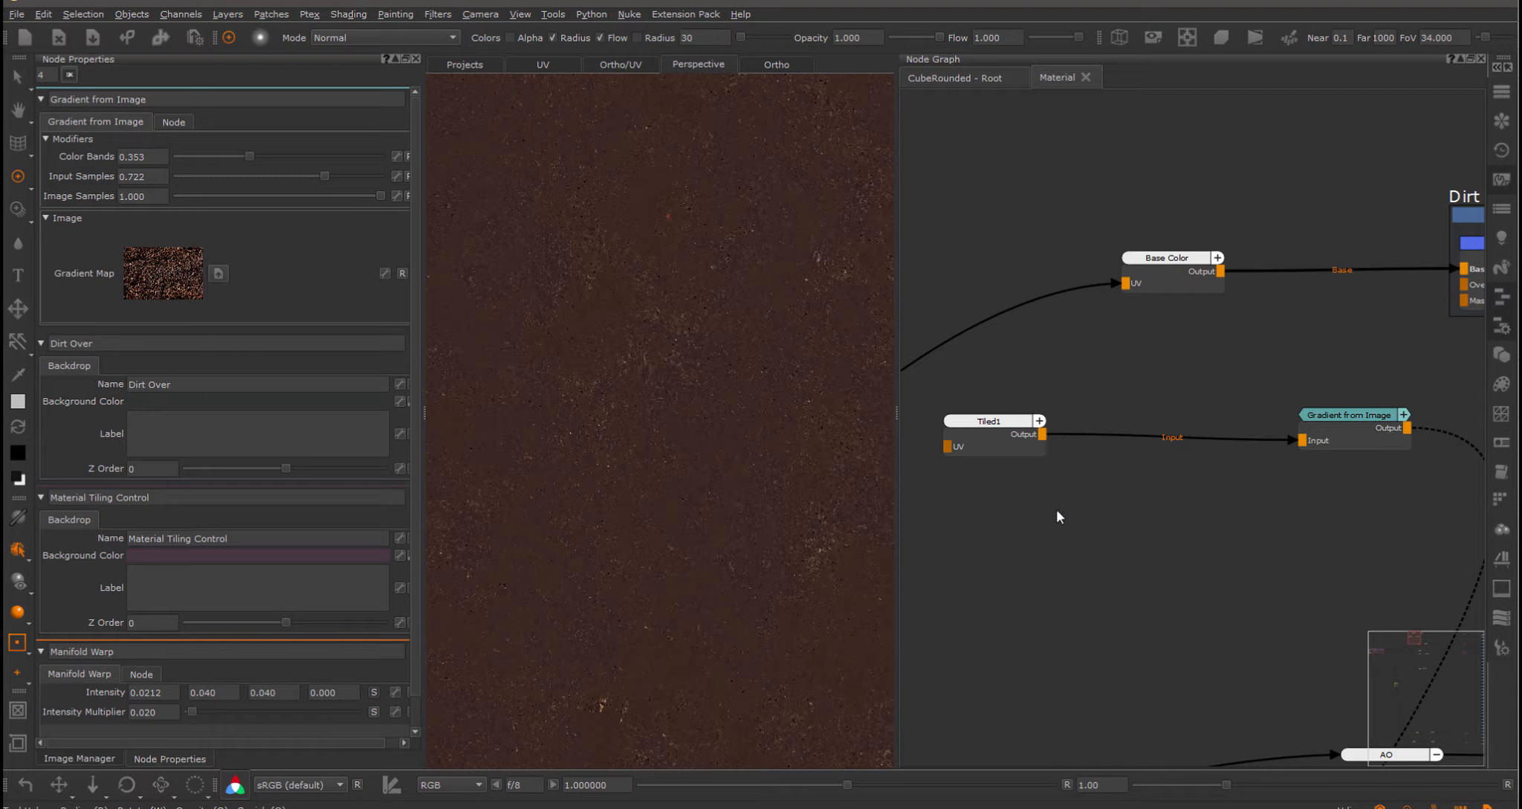
key("Tab")
type("cloud")
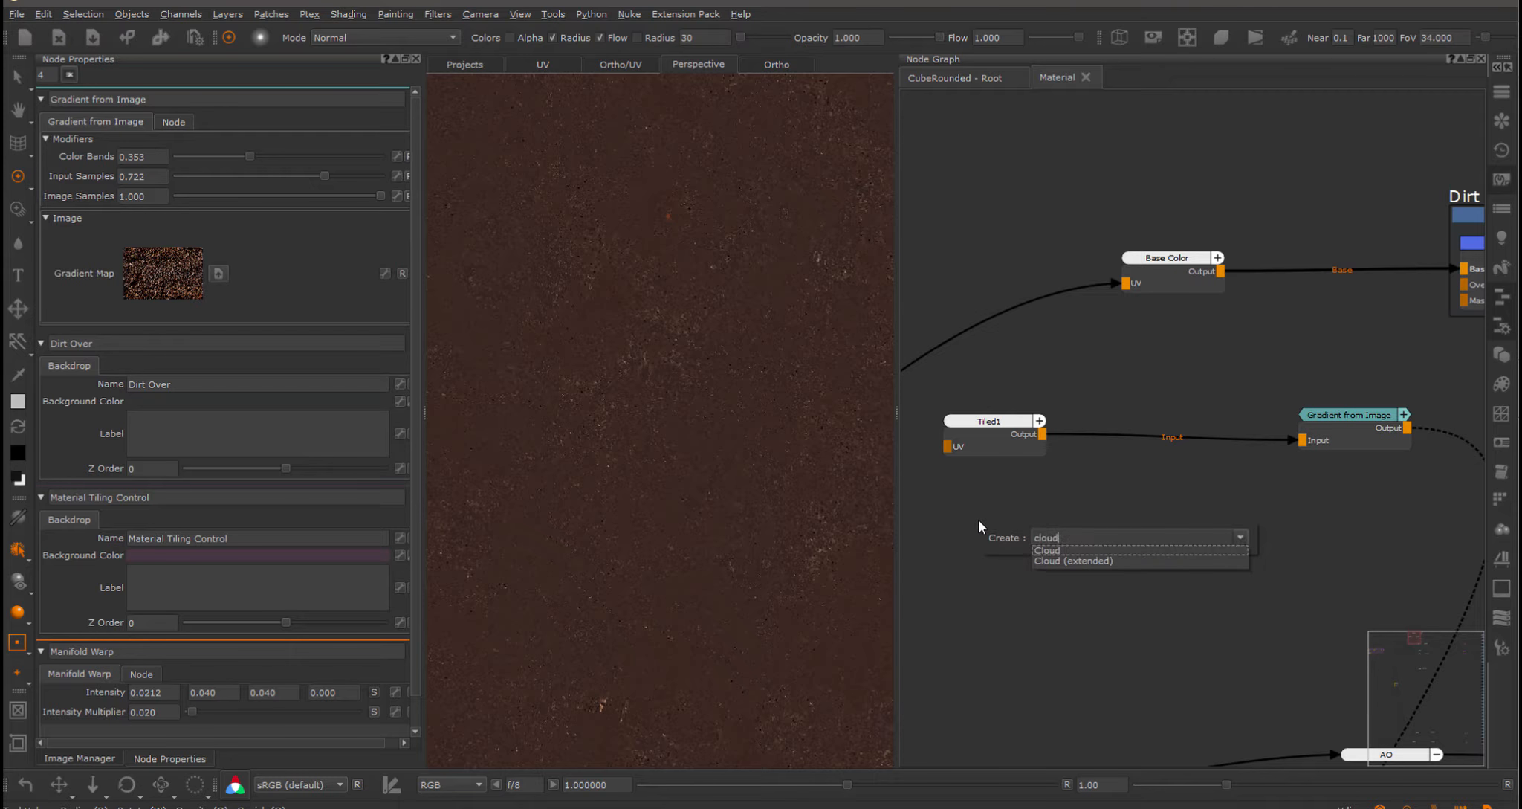
key("Return")
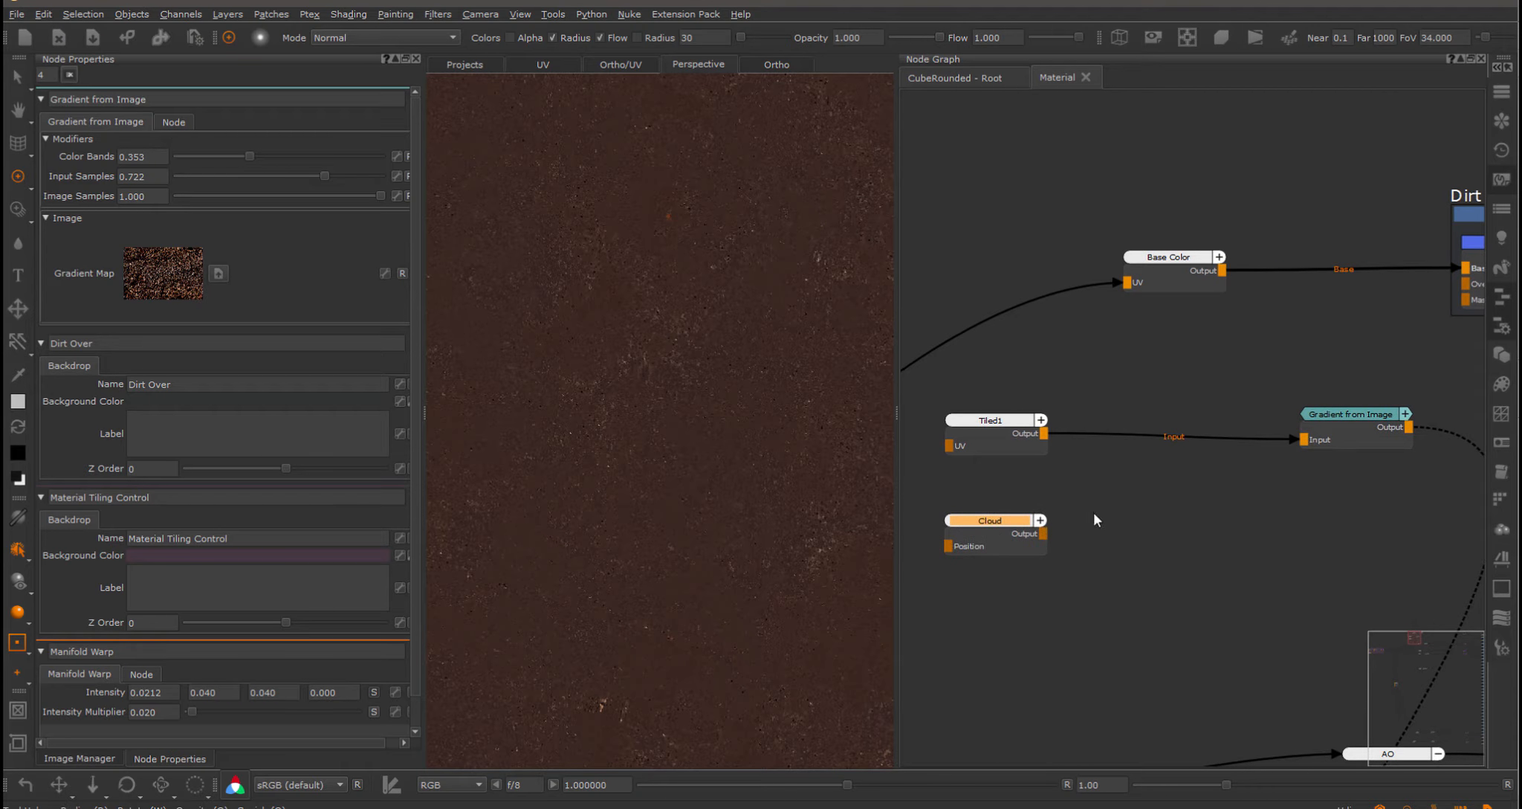
Insert a Merge node between Tiled1 and Gradient from Image, and connect the Cloud output to its Over input.
left_click(1015, 437)
key("Tab")
key("Escape")
key("m")
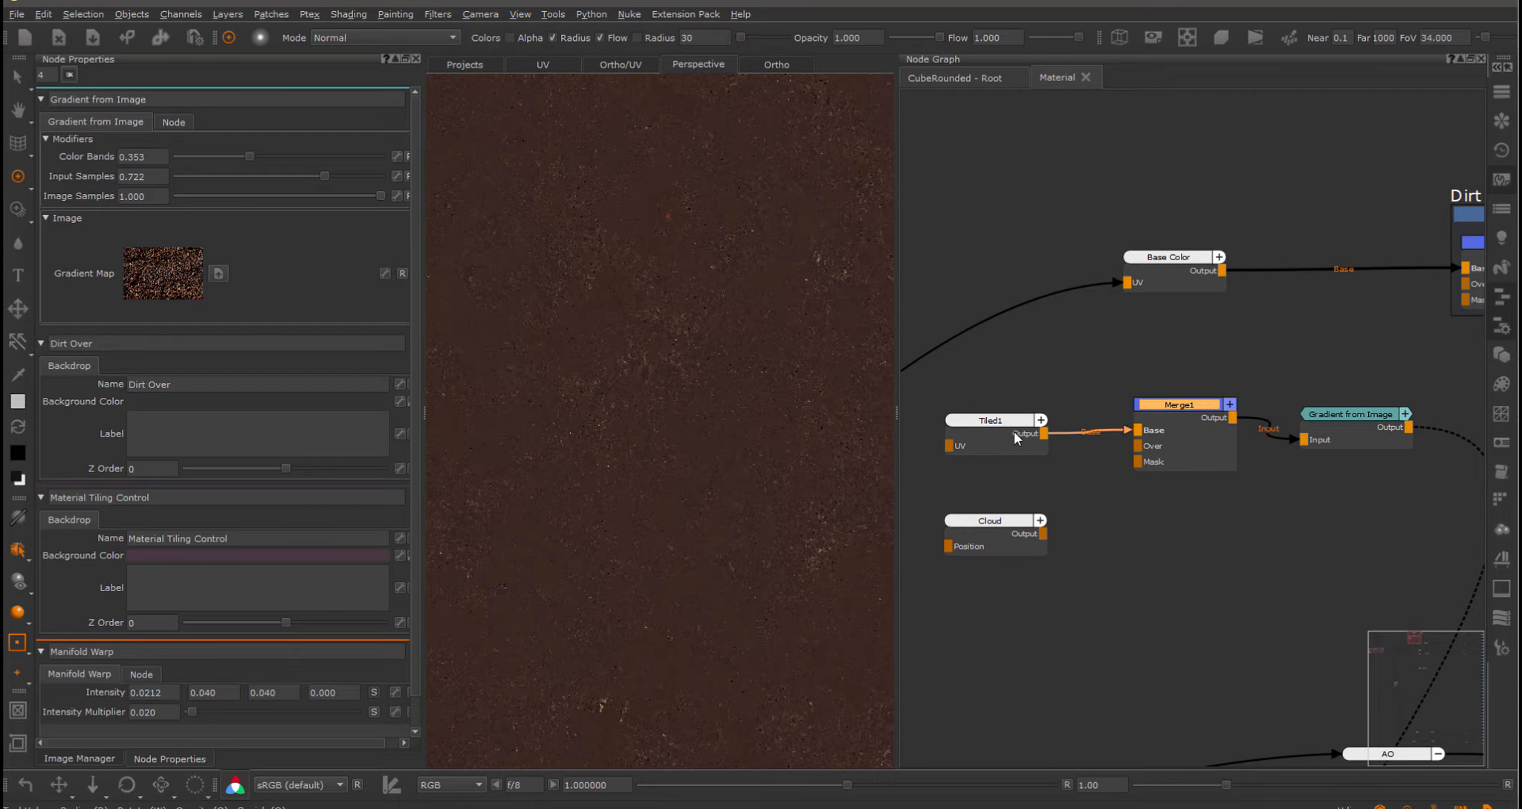
left_click(1124, 502)
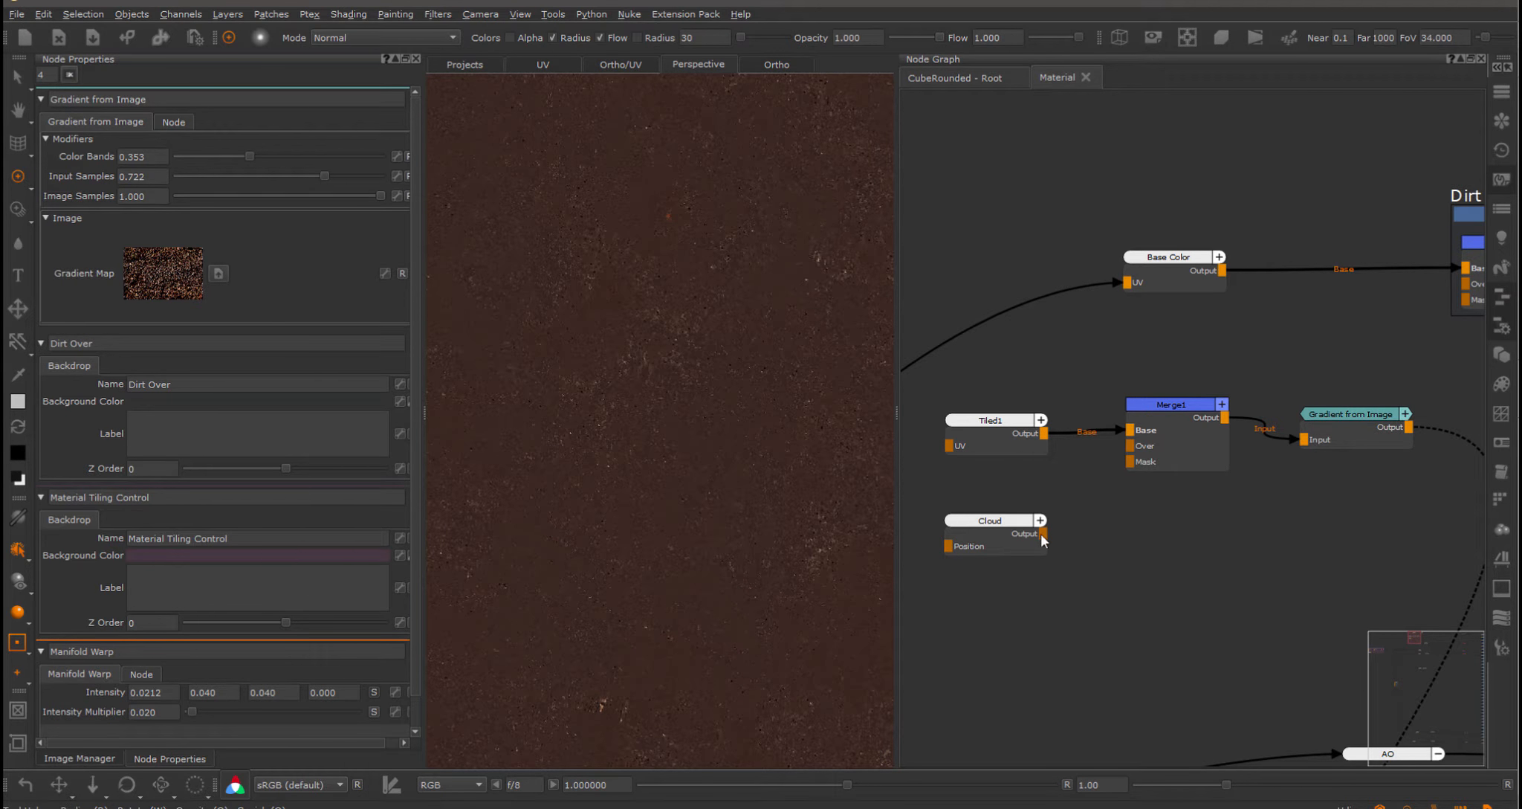
left_click_drag(1043, 533, 1069, 528)
left_click_drag(1133, 450, 1130, 446)
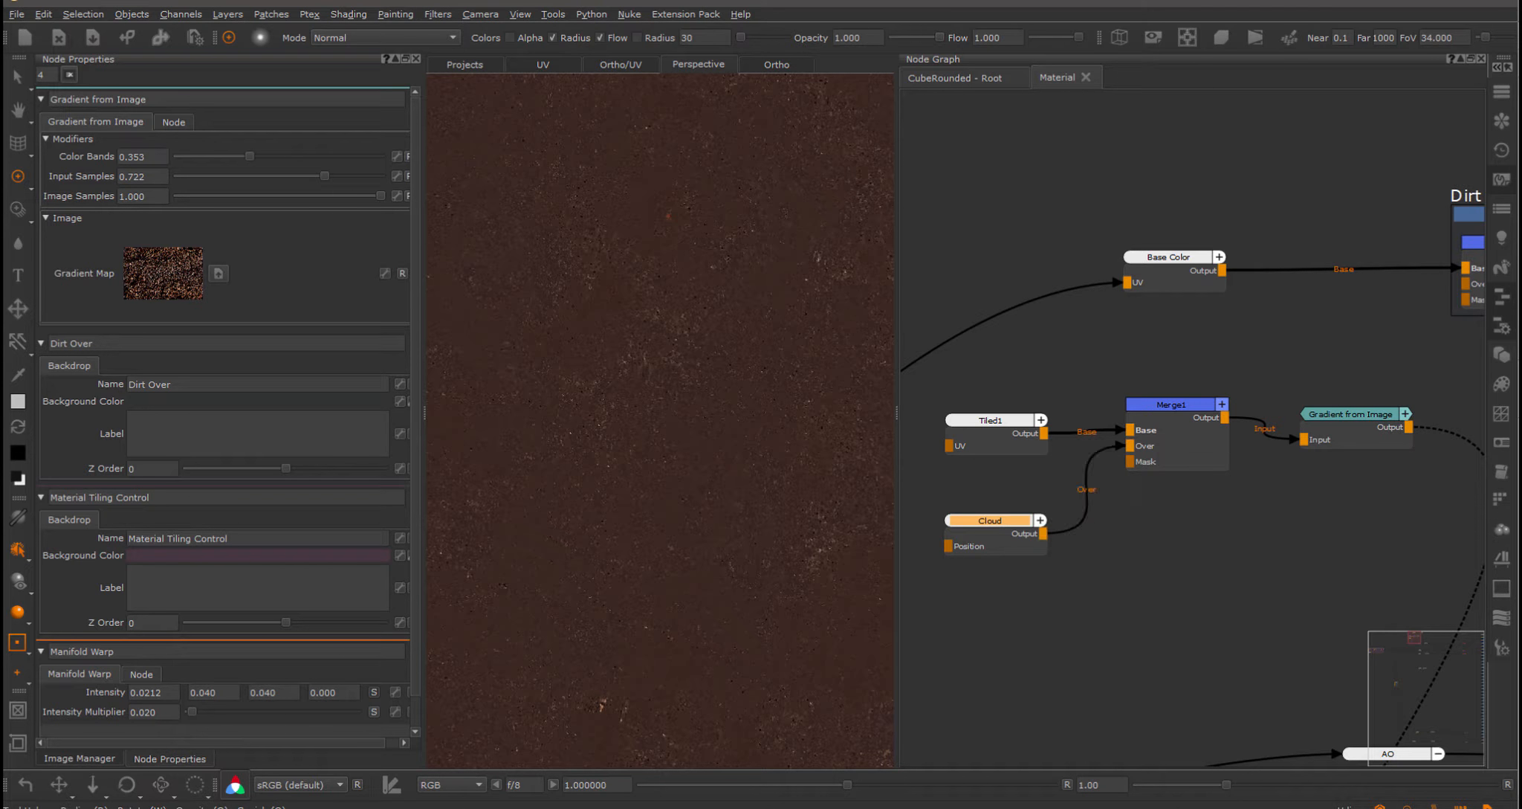
Set the Merge1 node's Amount to 0.589 and check the dirt color on the whole cube.
left_click(1170, 407)
double_click(1170, 410)
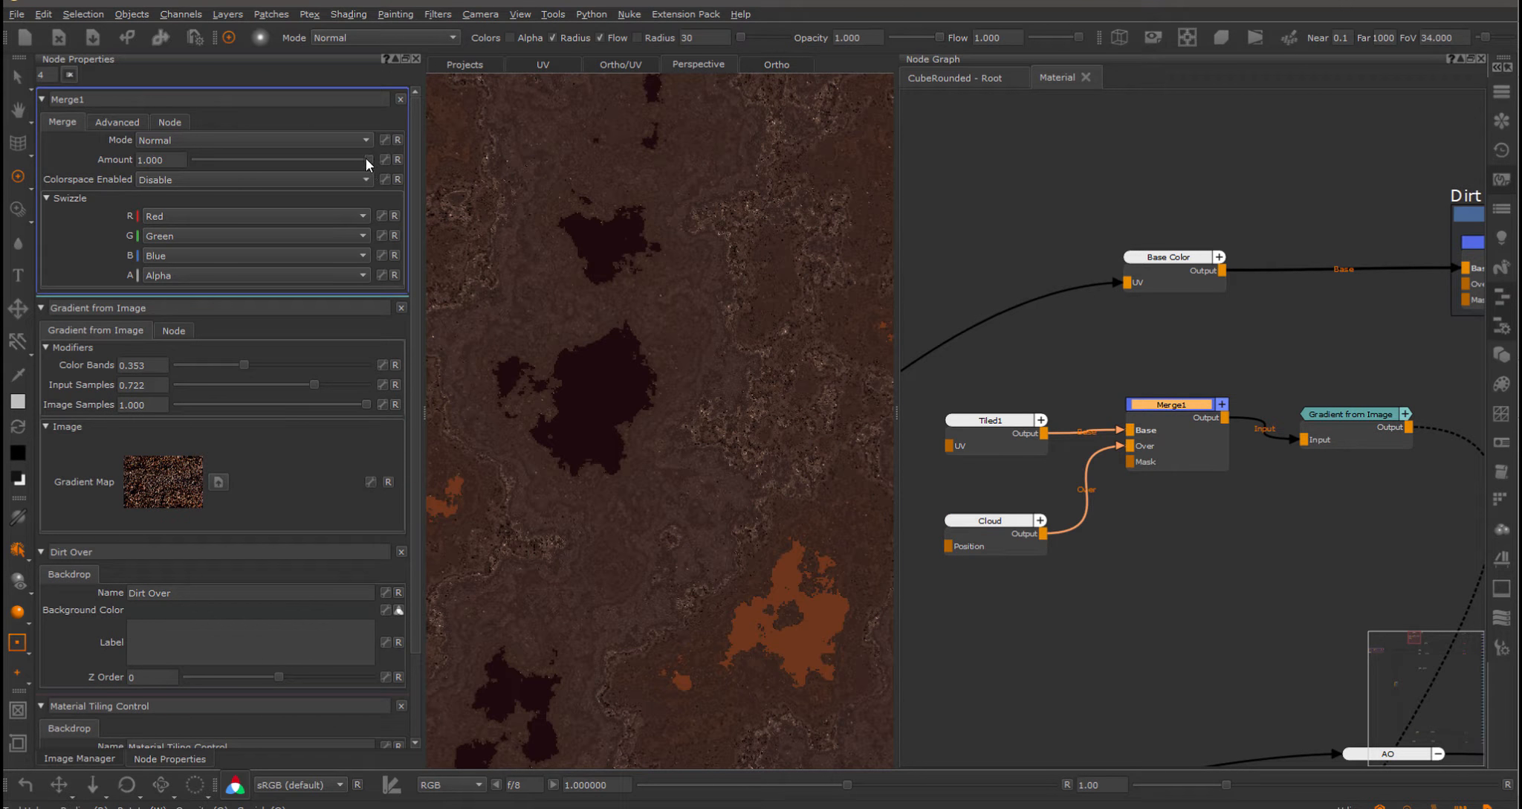
left_click_drag(366, 158, 301, 159)
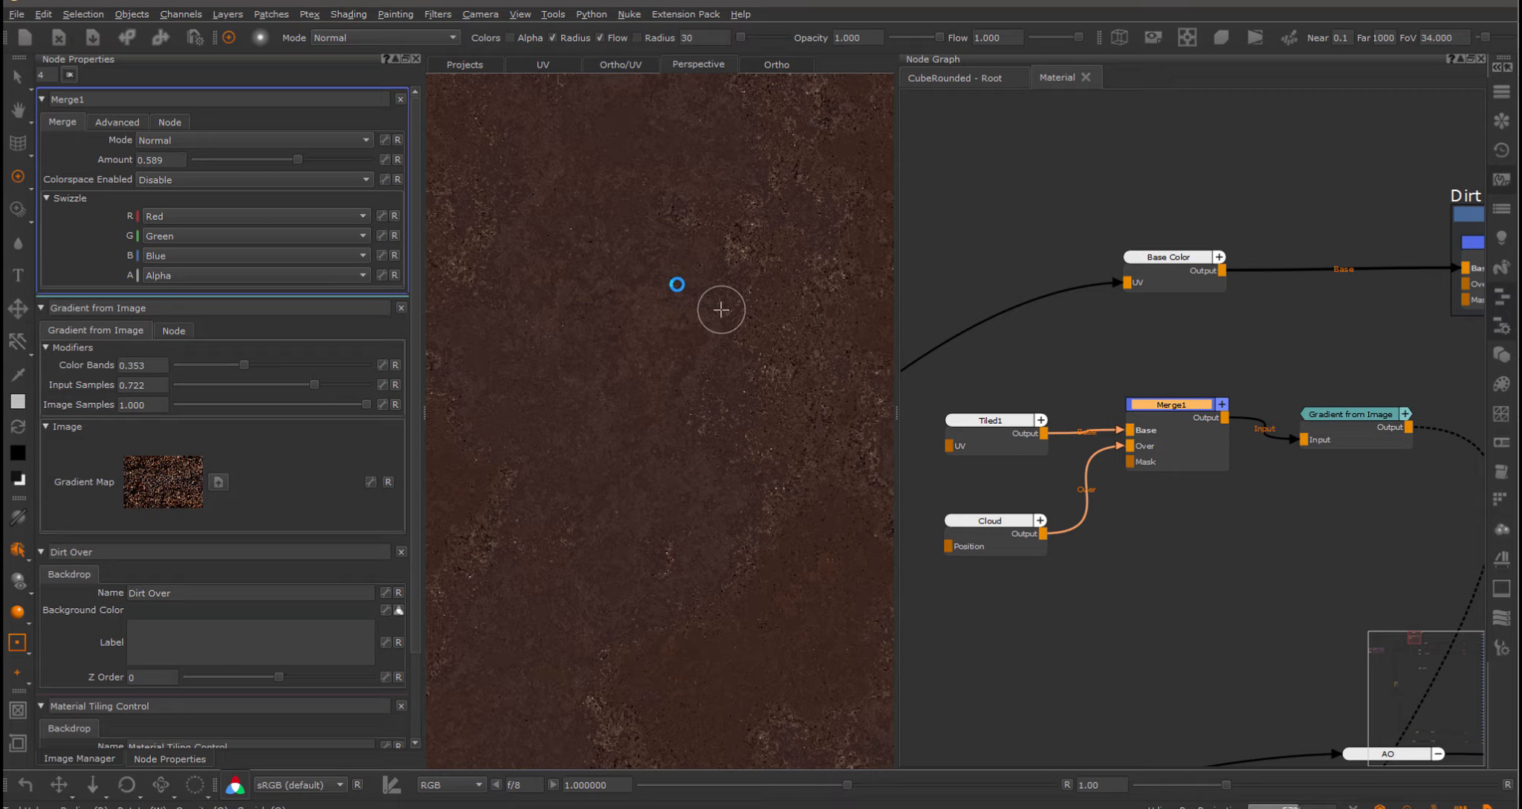
scroll(669, 297, "down", 5)
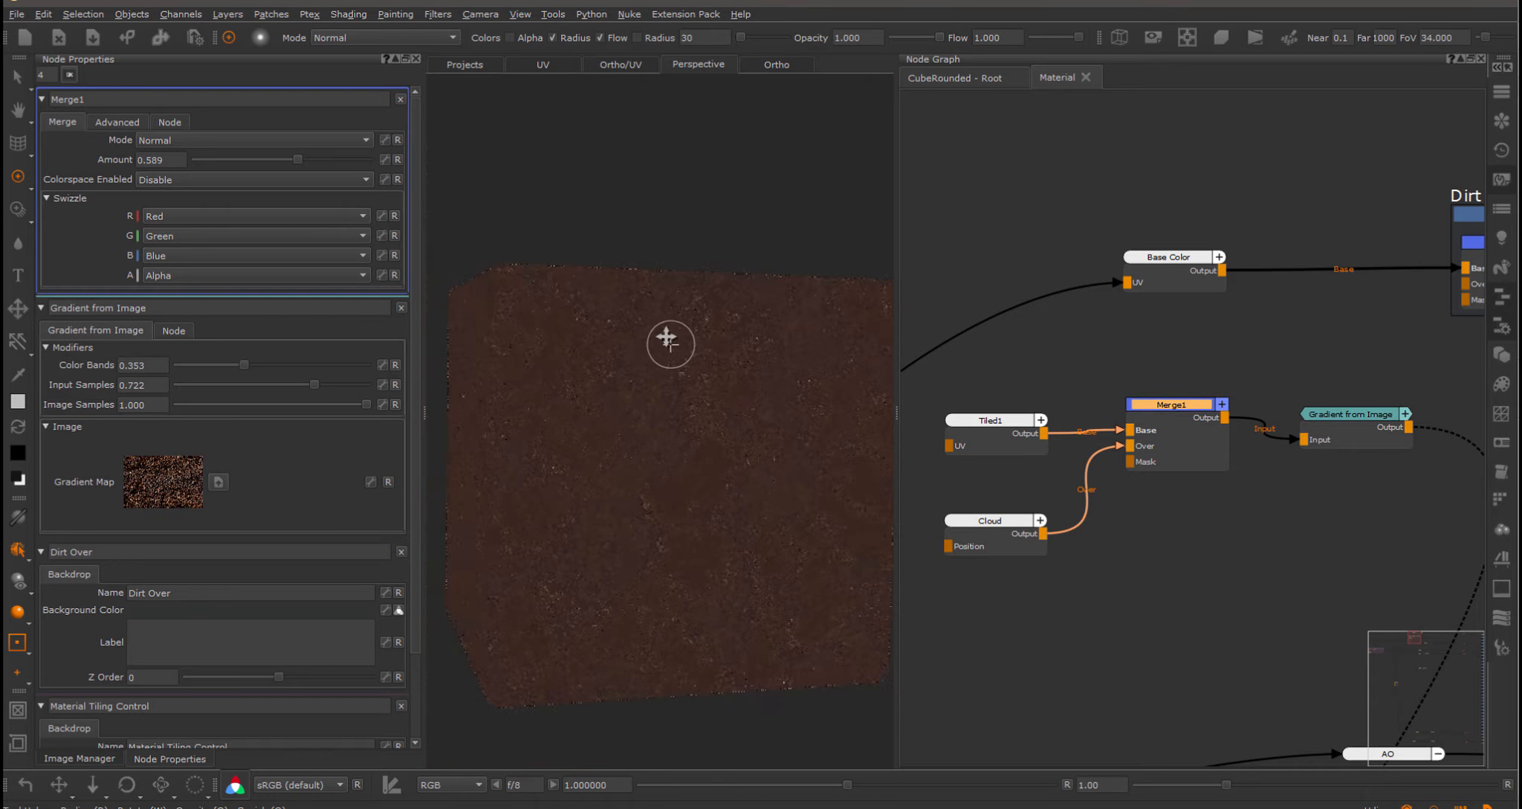
middle_click_drag(670, 344, 666, 335, "alt")
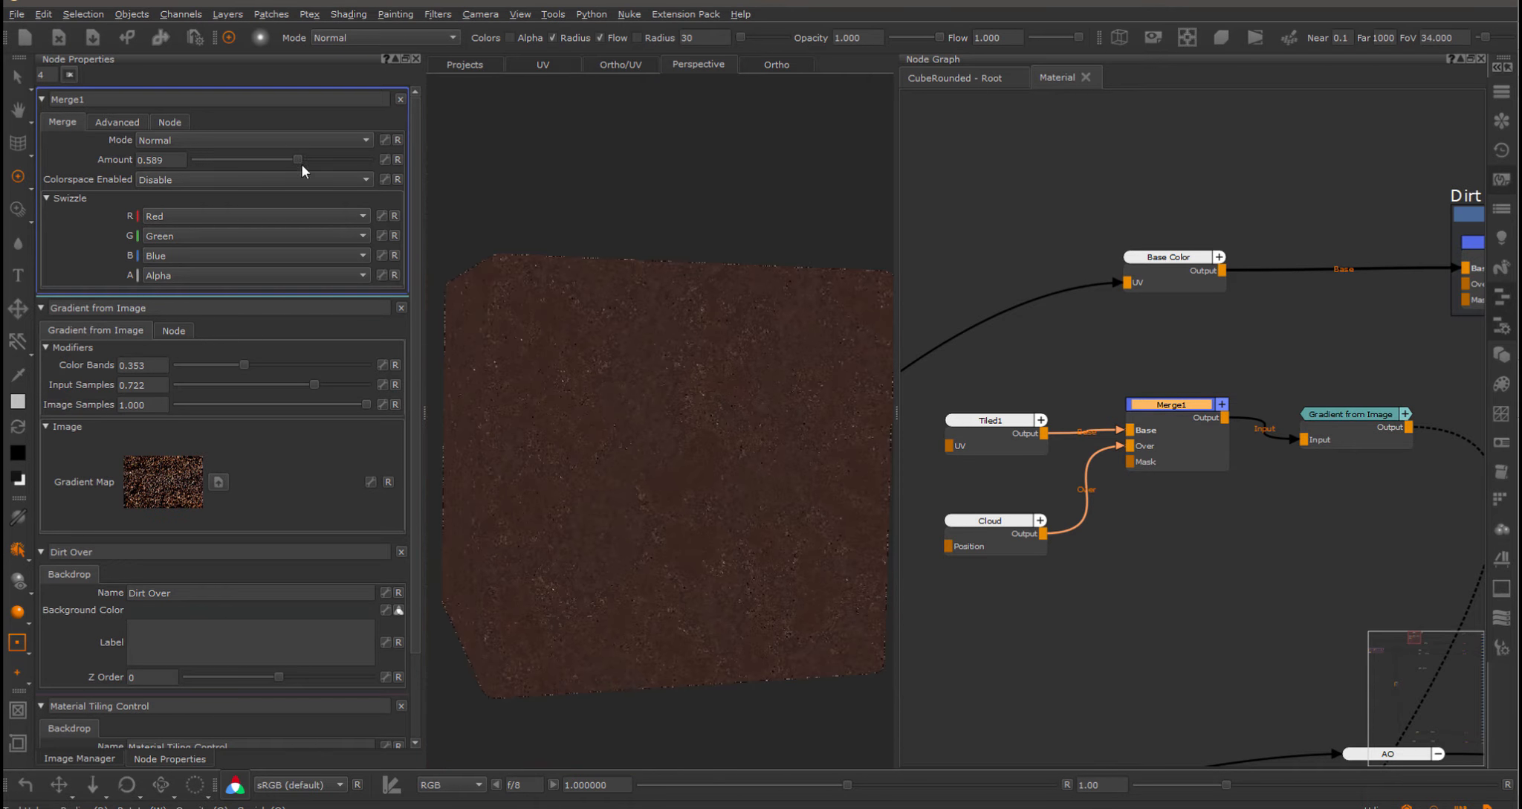
Fine-tune Merge1's Amount to 0.557, and set the Cloud node's Size to 0.496 and Roughness to 0.400.
double_click(983, 539)
mouse_move(215, 142)
left_mouse_down()
mouse_move(228, 139)
mouse_move(201, 160)
left_mouse_up()
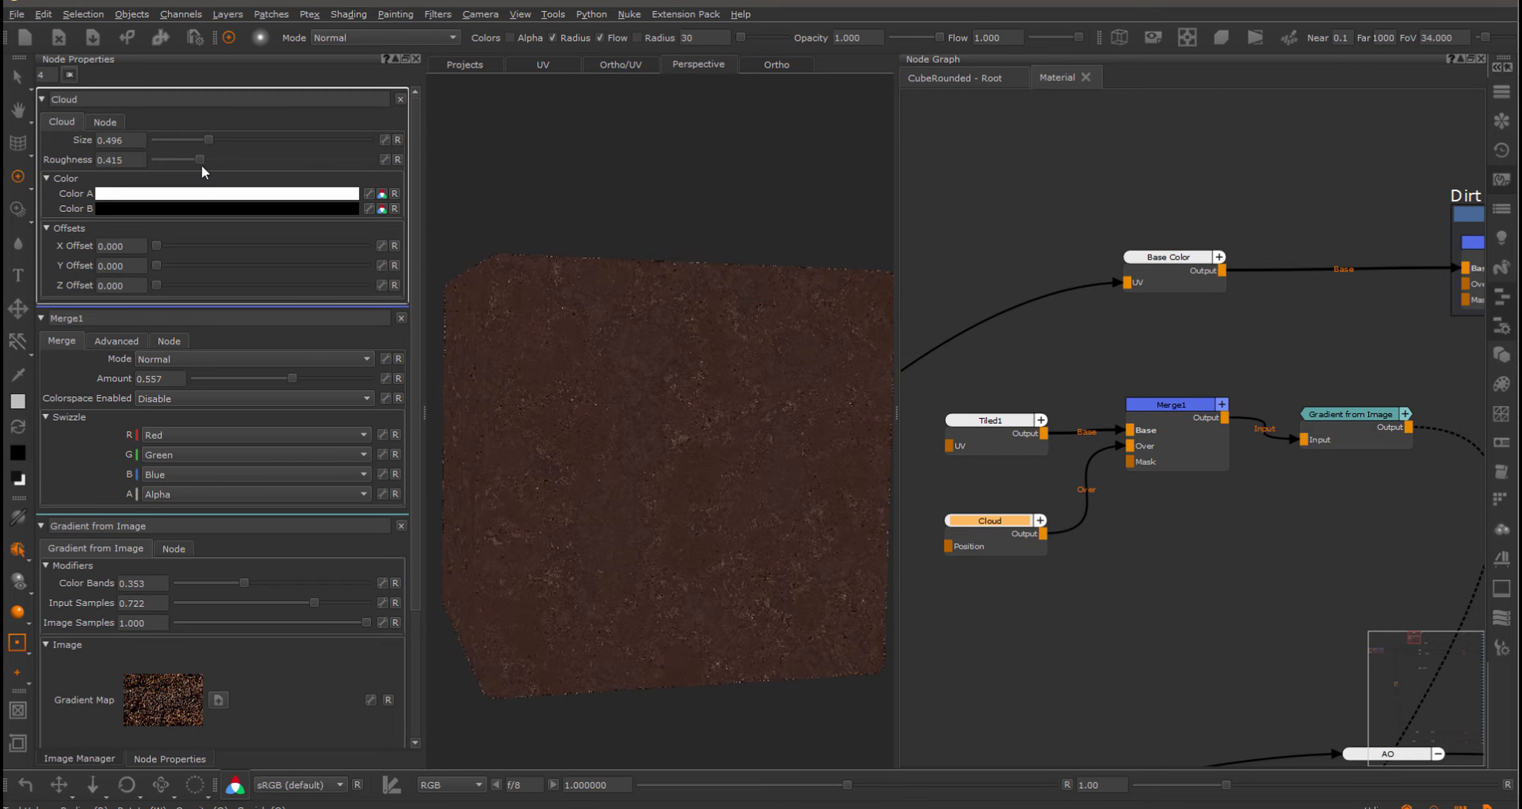
Adjust the Gradient from Image node to Color Bands 0.346, Input Samples 0.717 and Image Samples 0.671.
left_click(1329, 415)
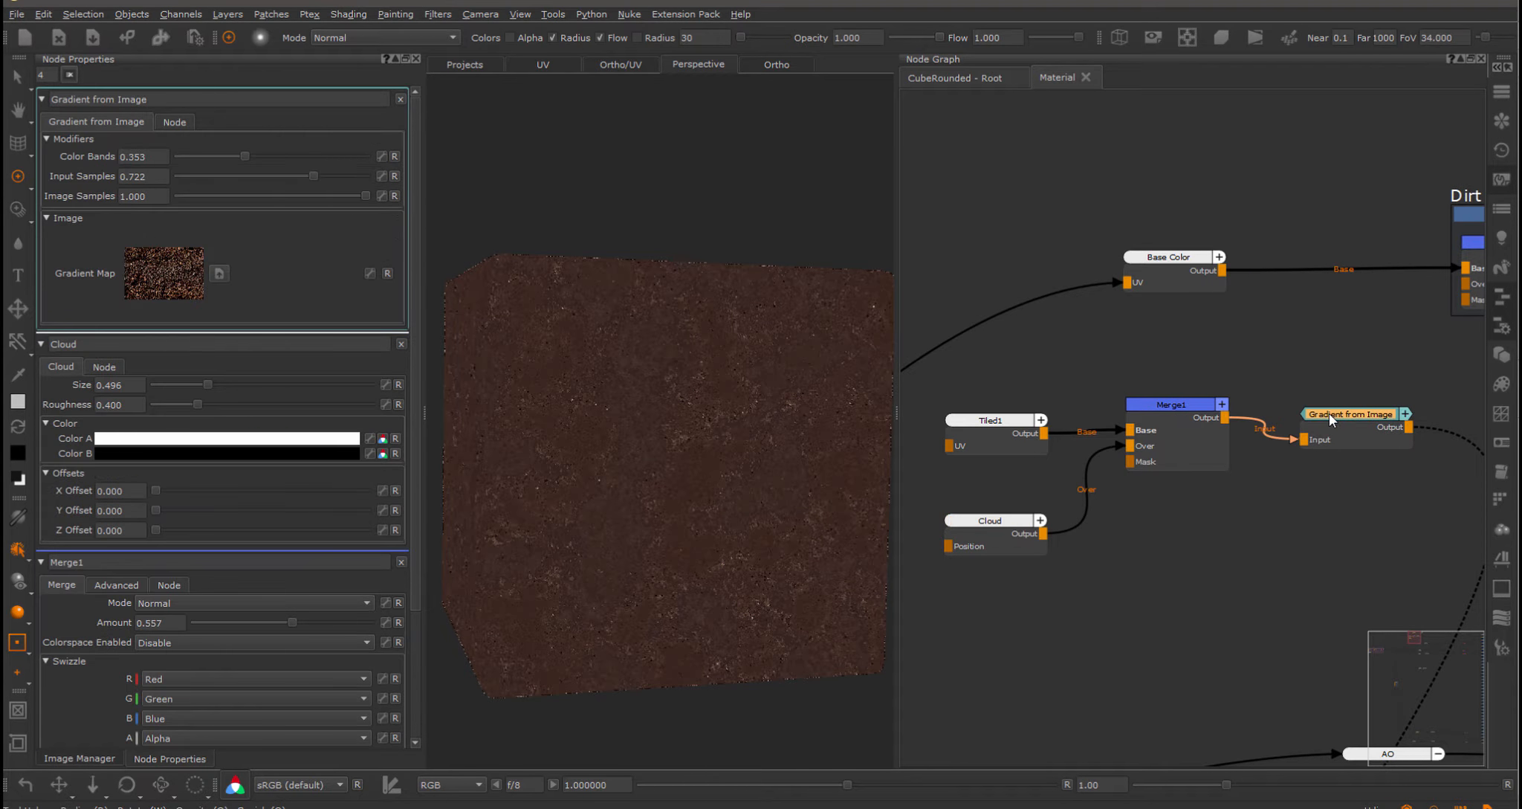
mouse_move(245, 153)
left_mouse_down()
mouse_move(264, 153)
mouse_move(241, 156)
left_mouse_up()
left_click_drag(365, 195, 315, 176)
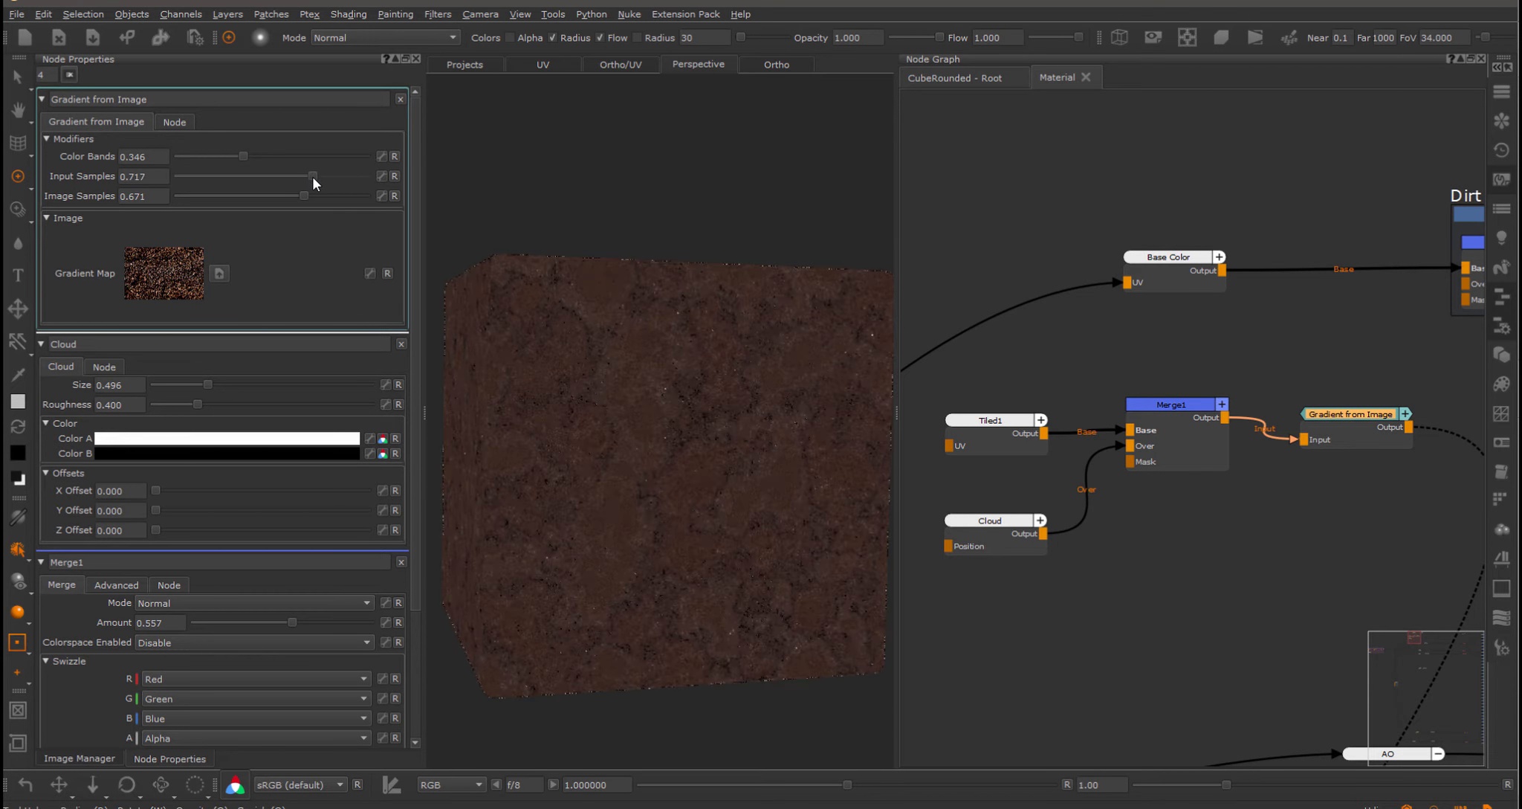
Add a backdrop around the Tiled1, Cloud, Merge1 and Gradient from Image nodes, and name it Dirt Color.
scroll(1272, 543, "down", 3)
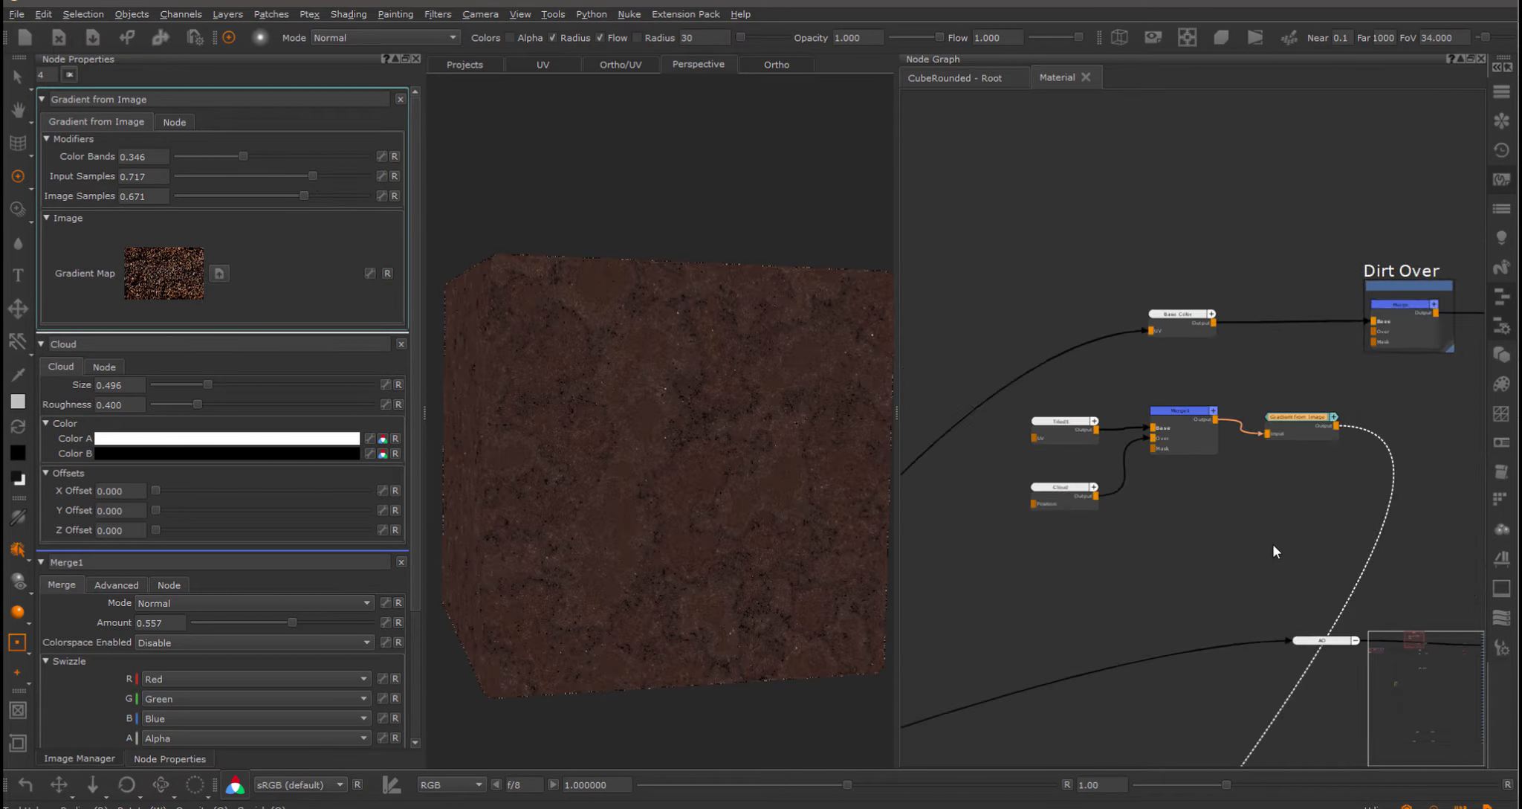
middle_click_drag(1195, 511, 1155, 486)
left_click_drag(1006, 498, 1286, 376)
key("Tab")
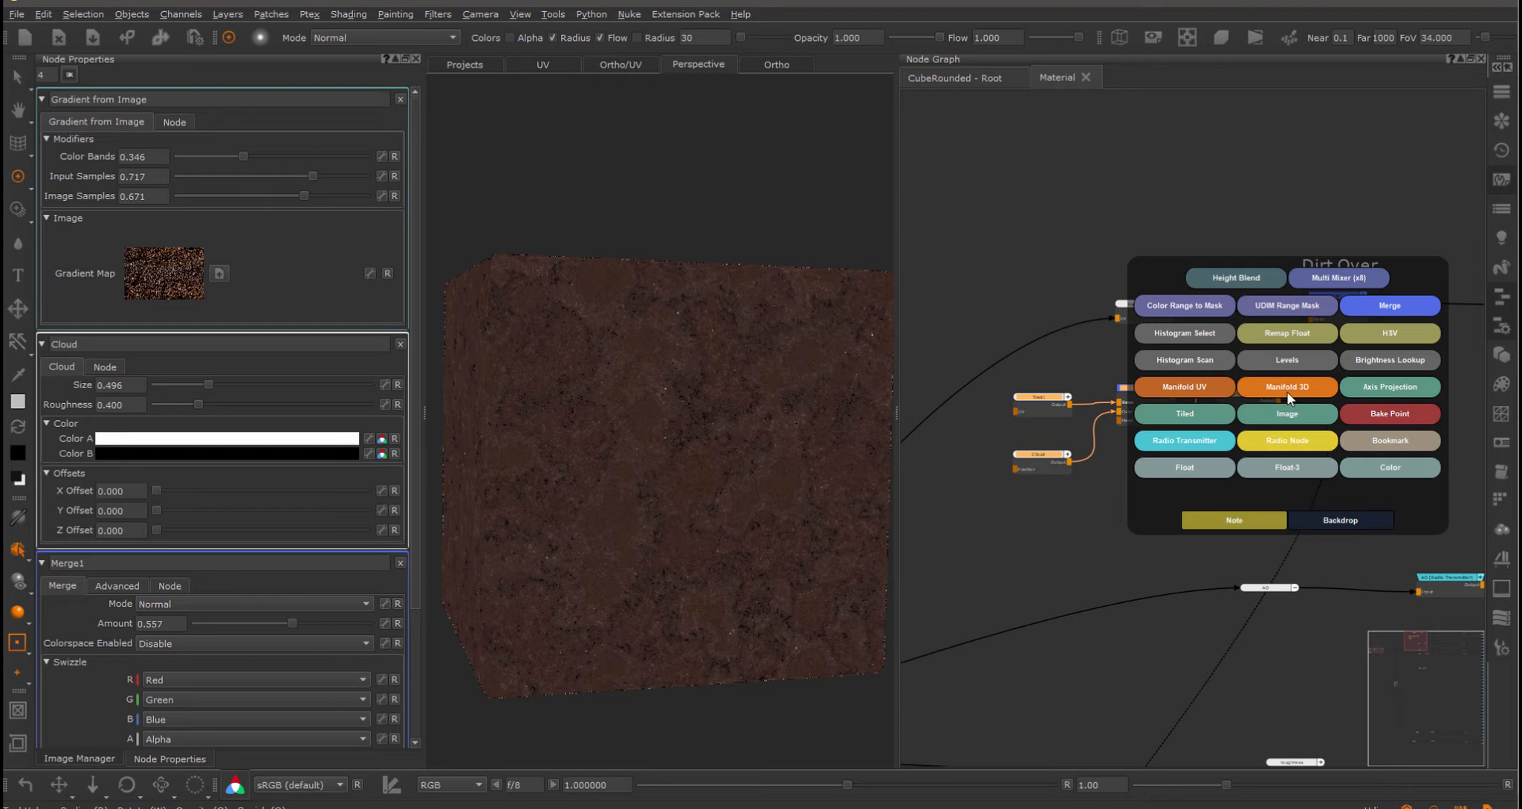
left_click(1330, 521)
left_click(1081, 373)
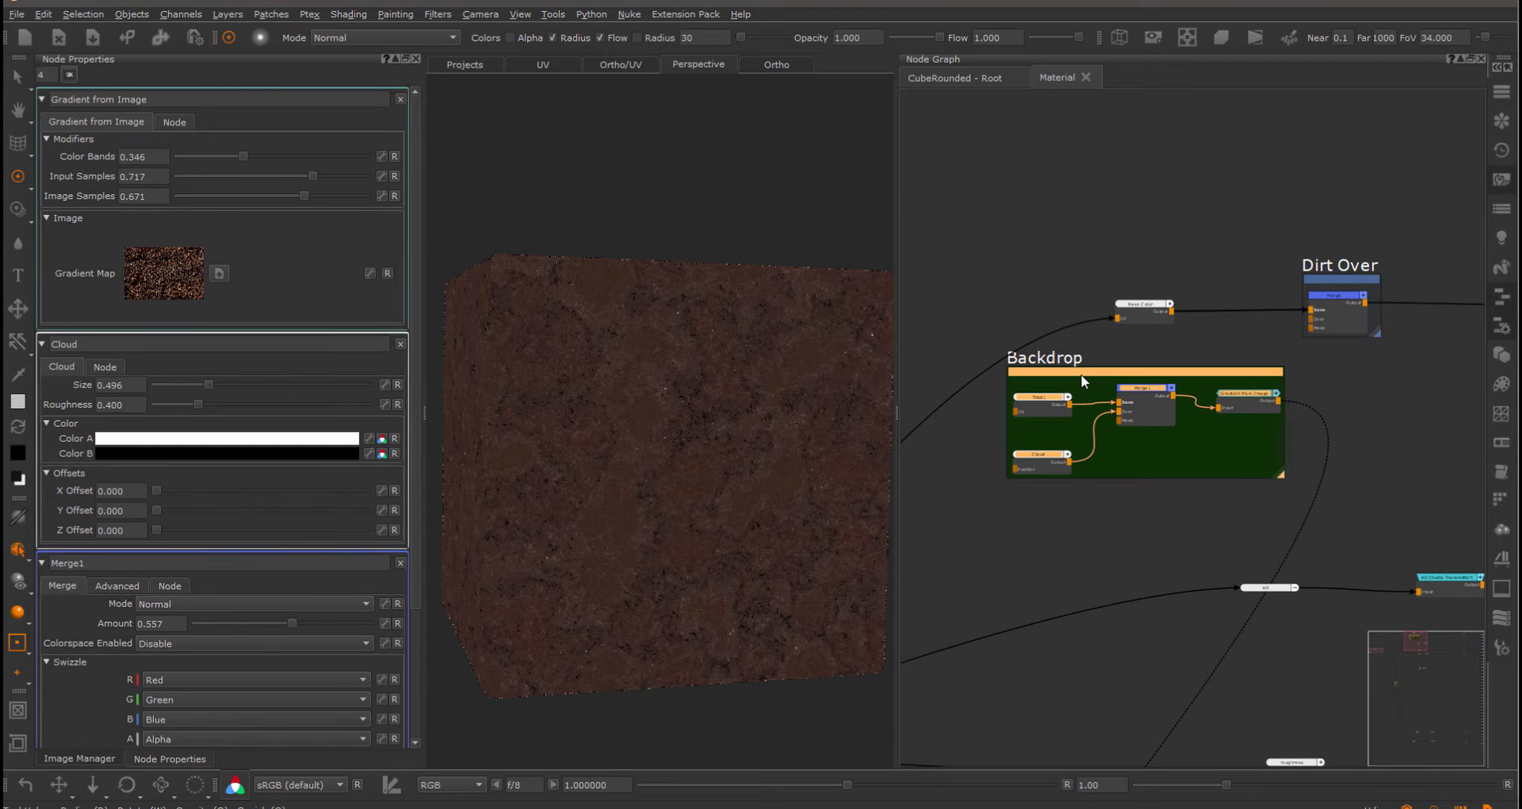
type("Dirt Color")
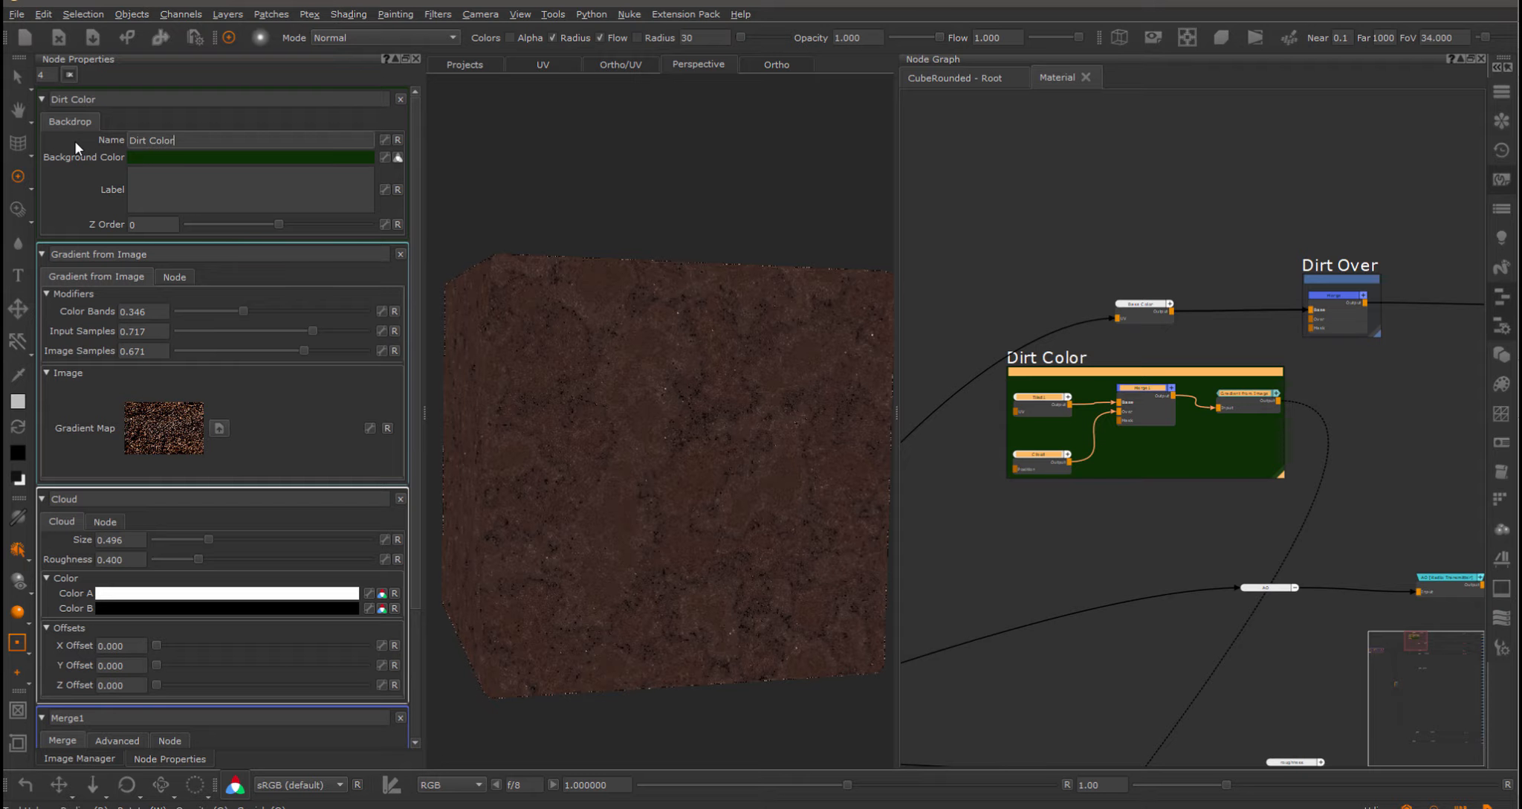
Widen the Dirt Color backdrop and add an HSV node after the Gradient from Image node.
left_click(1274, 490)
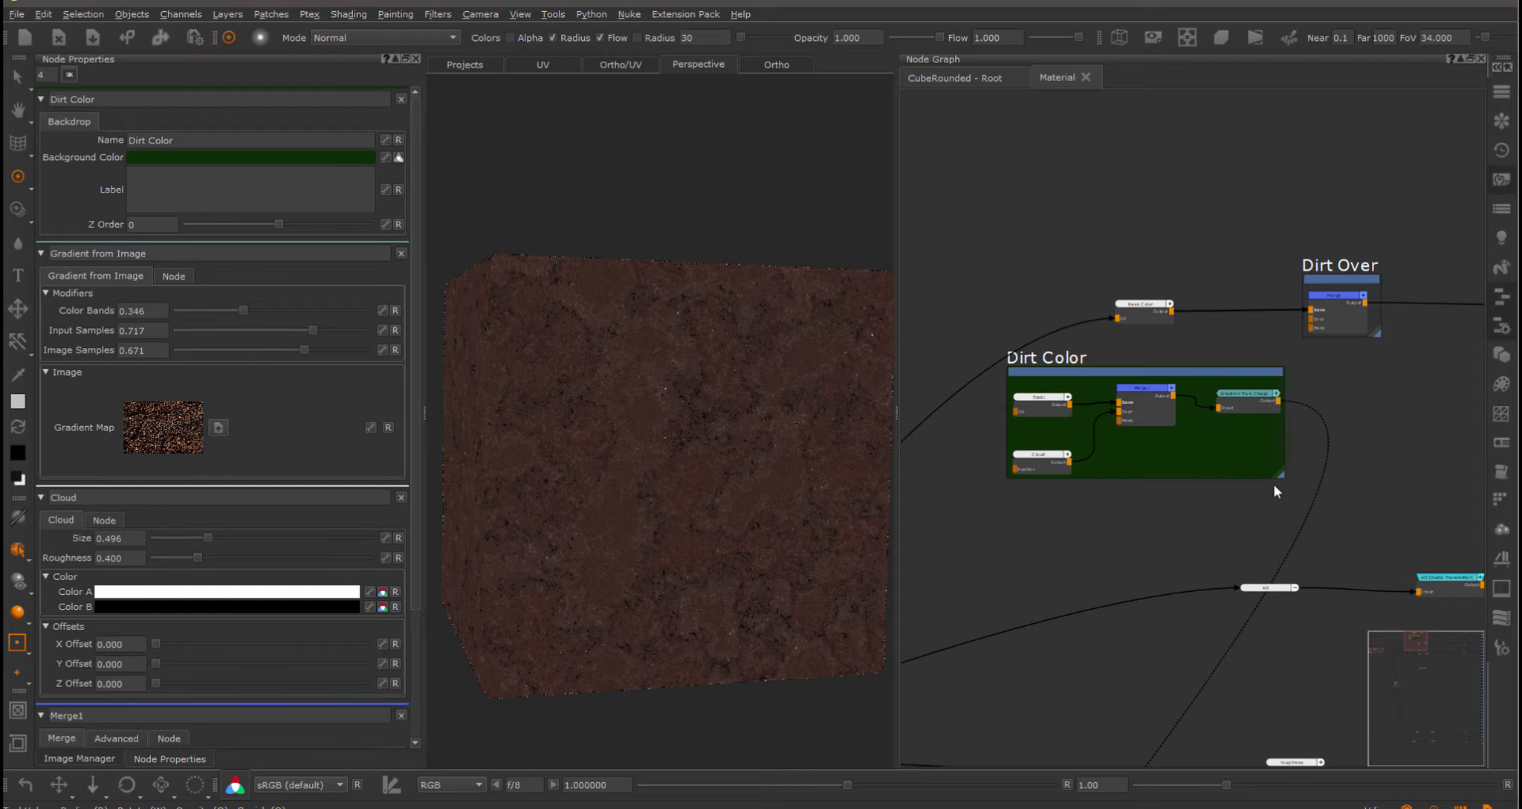
left_click_drag(1278, 471, 1410, 489)
left_click(1251, 407)
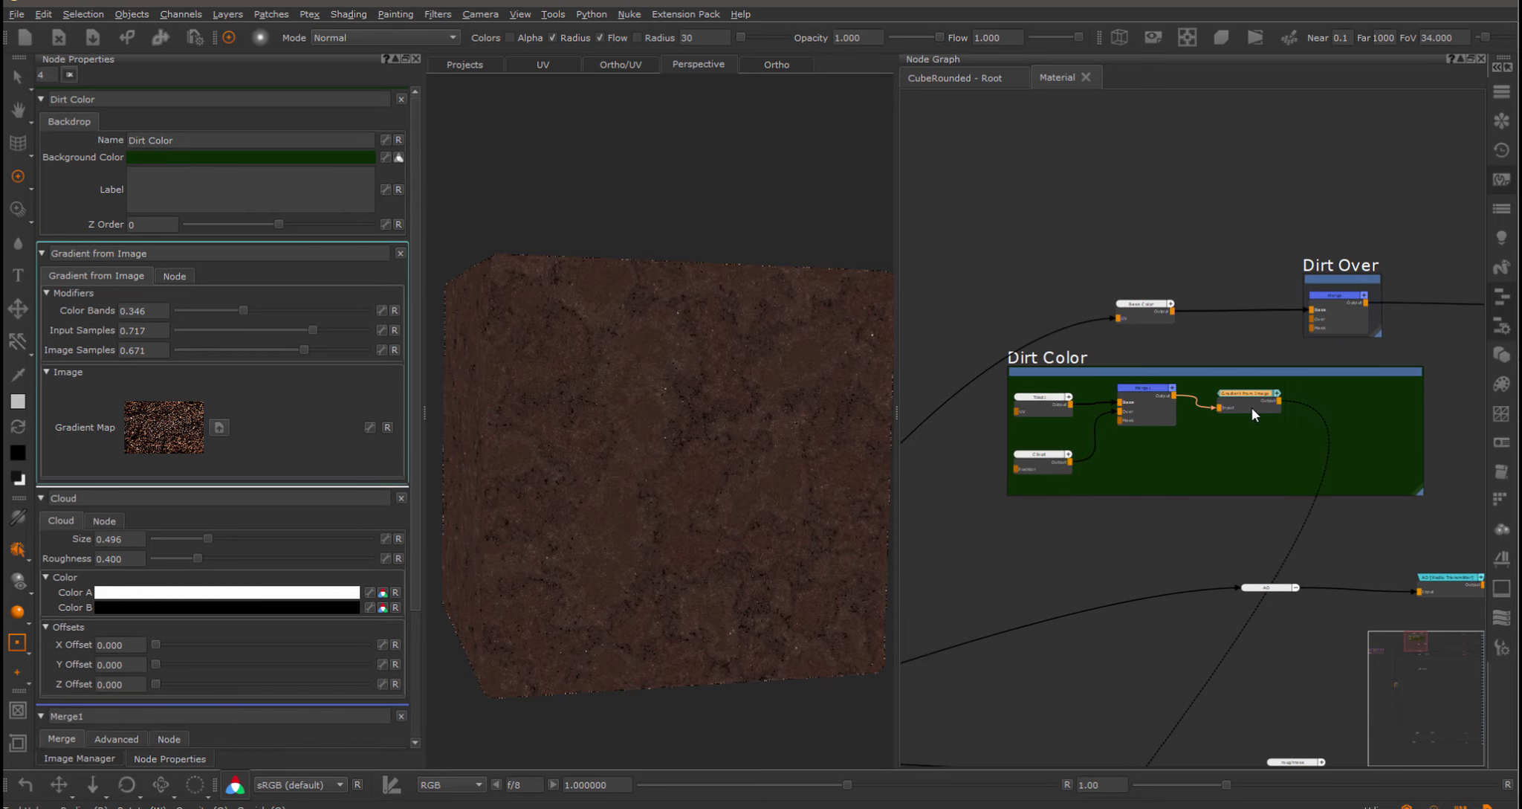
key("Tab")
type("hsv")
key("Return")
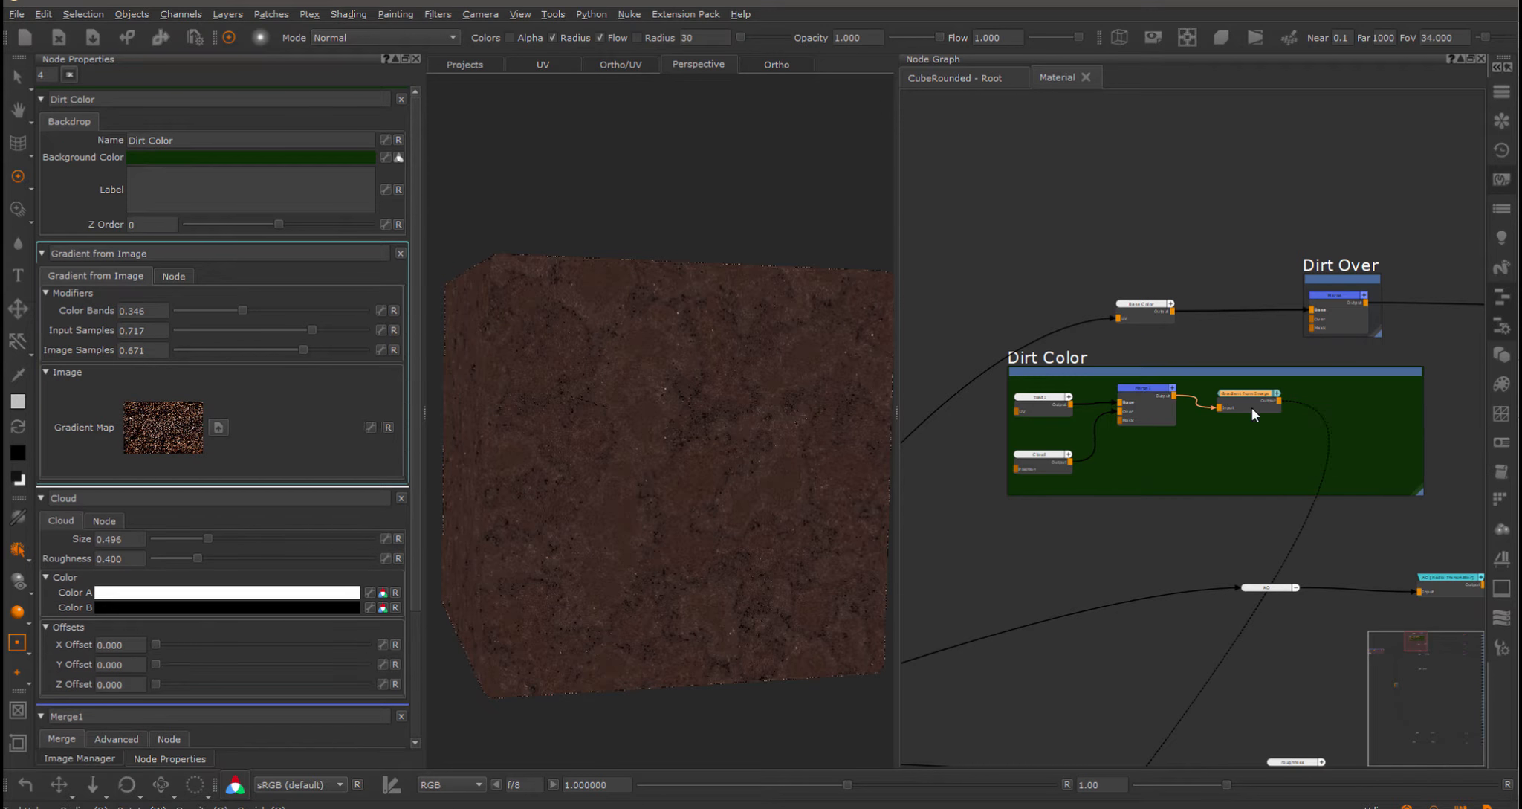
Connect the HSV node's output to the Over input of the merge node inside the Dirt Over backdrop.
scroll(1427, 356, "up", 1)
left_click_drag(1449, 390, 1364, 294)
scroll(1363, 287, "down", 3)
left_click(1193, 409)
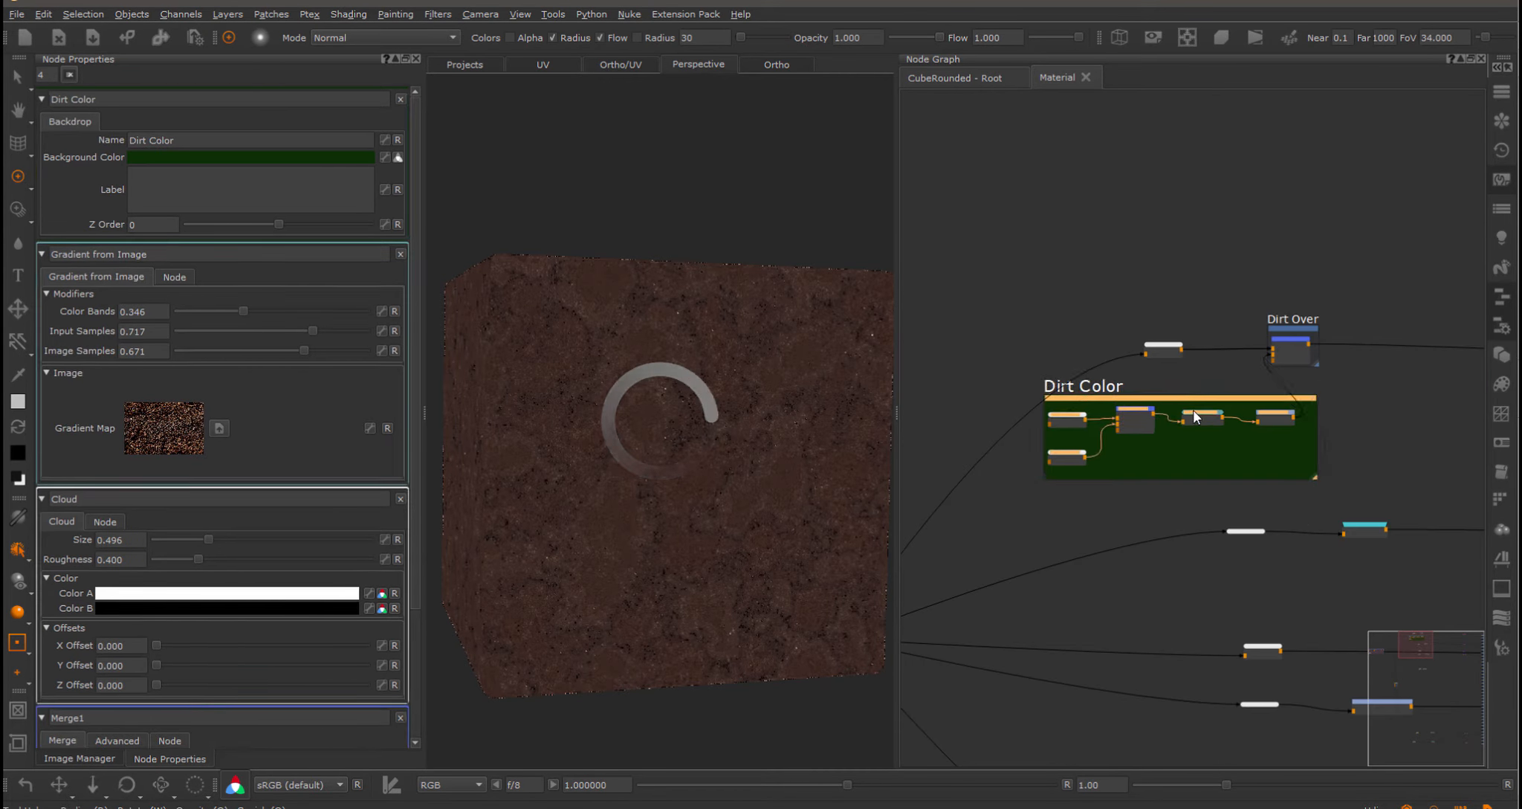
middle_click_drag(1354, 417, 1306, 512)
scroll(1189, 483, "up", 2)
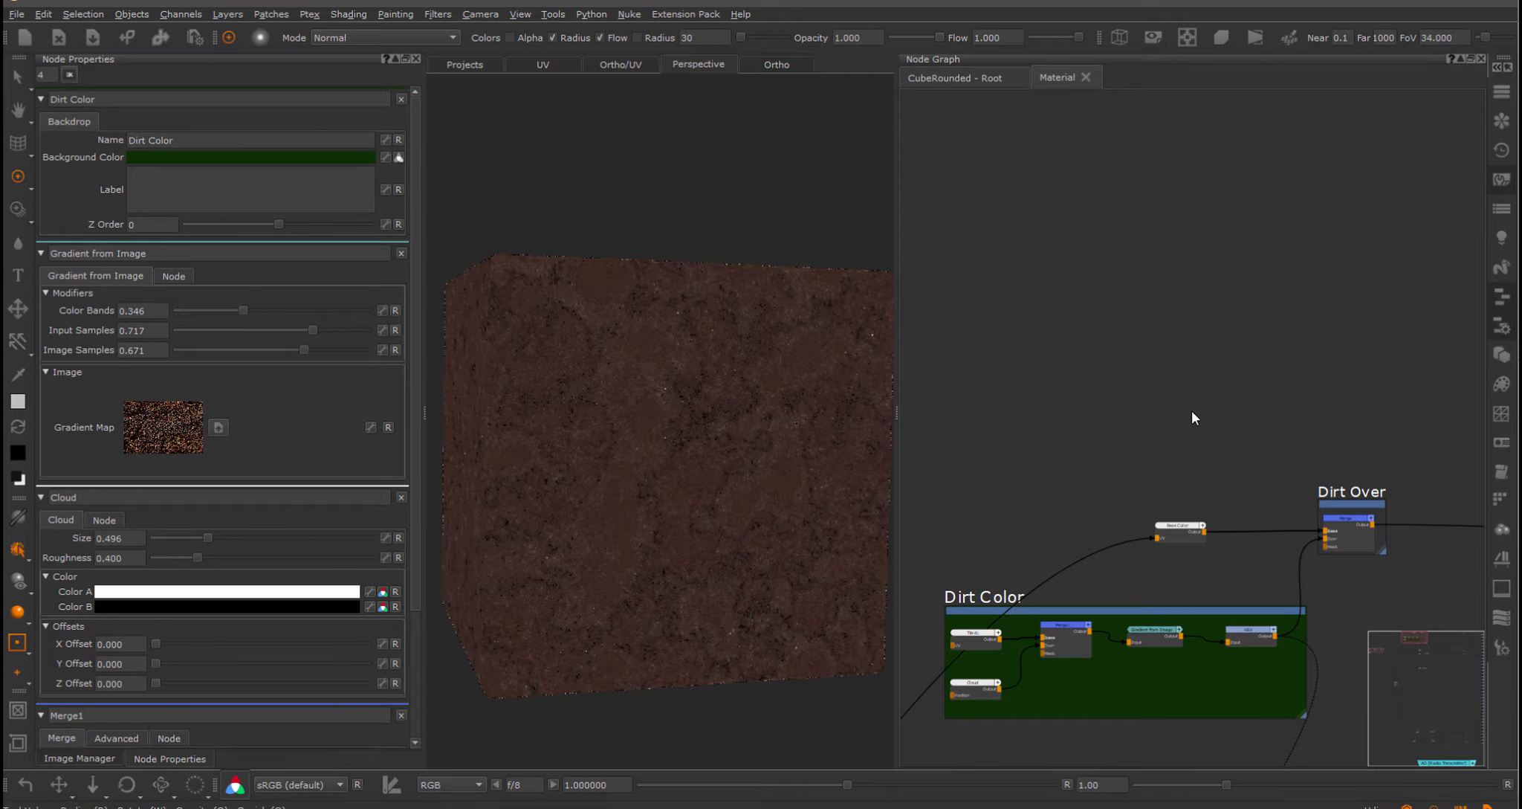
Rearrange the Base Color node and the Dirt Over backdrop to space them out above the Dirt Color group.
middle_click_drag(1192, 418, 1172, 353)
scroll(1172, 353, "up", 1)
left_click_drag(1243, 452, 1117, 428)
left_click(1418, 417, "shift")
left_click_drag(1418, 417, 1404, 407)
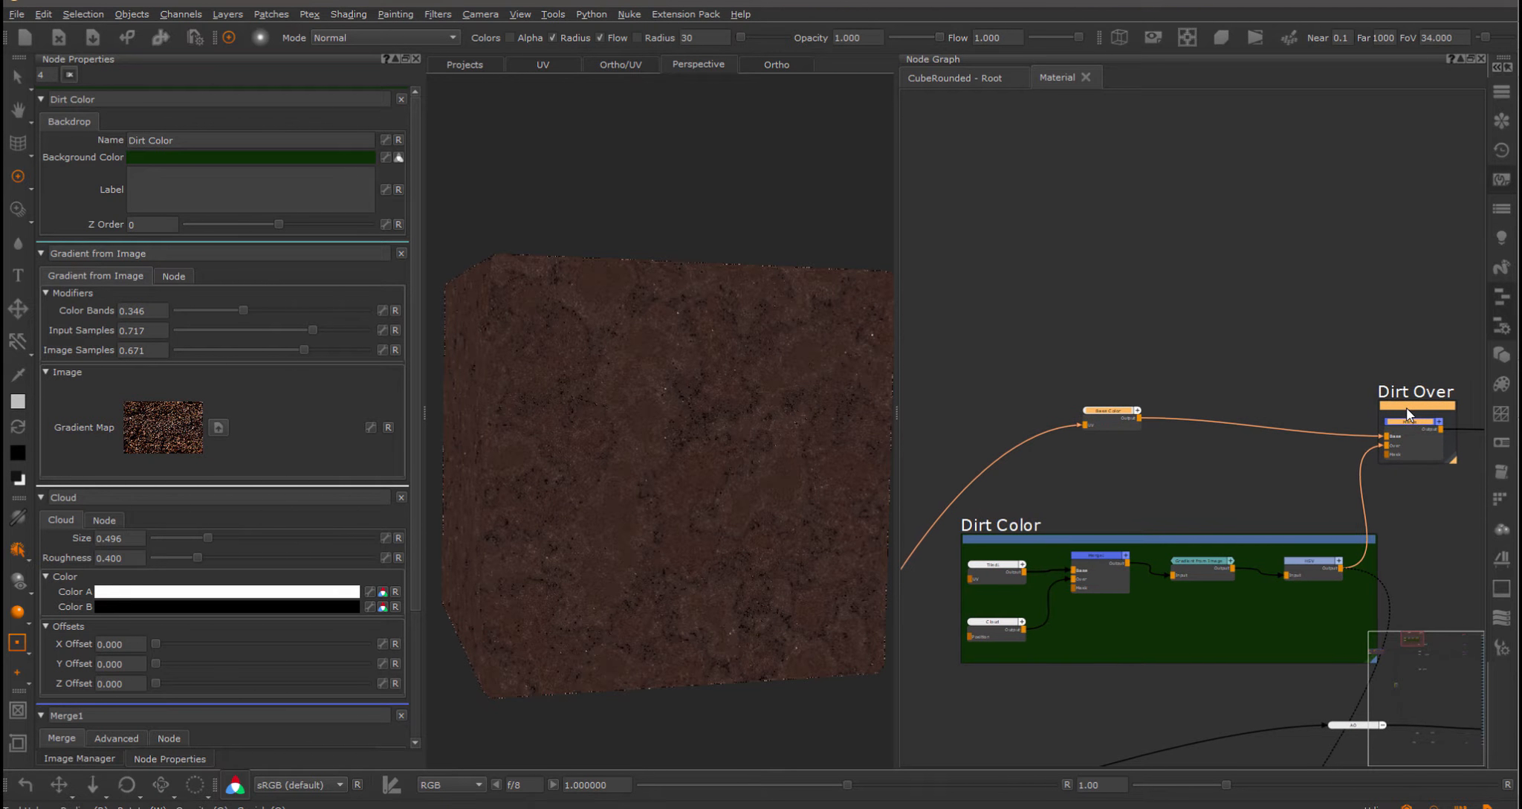
left_click(1186, 264)
Add the Muddy_003.jpg image as a tiled node above Base Color and connect it to the Dirt Over merge's Mask input.
middle_click_drag(1185, 264, 1242, 340)
scroll(1241, 340, "down", 2)
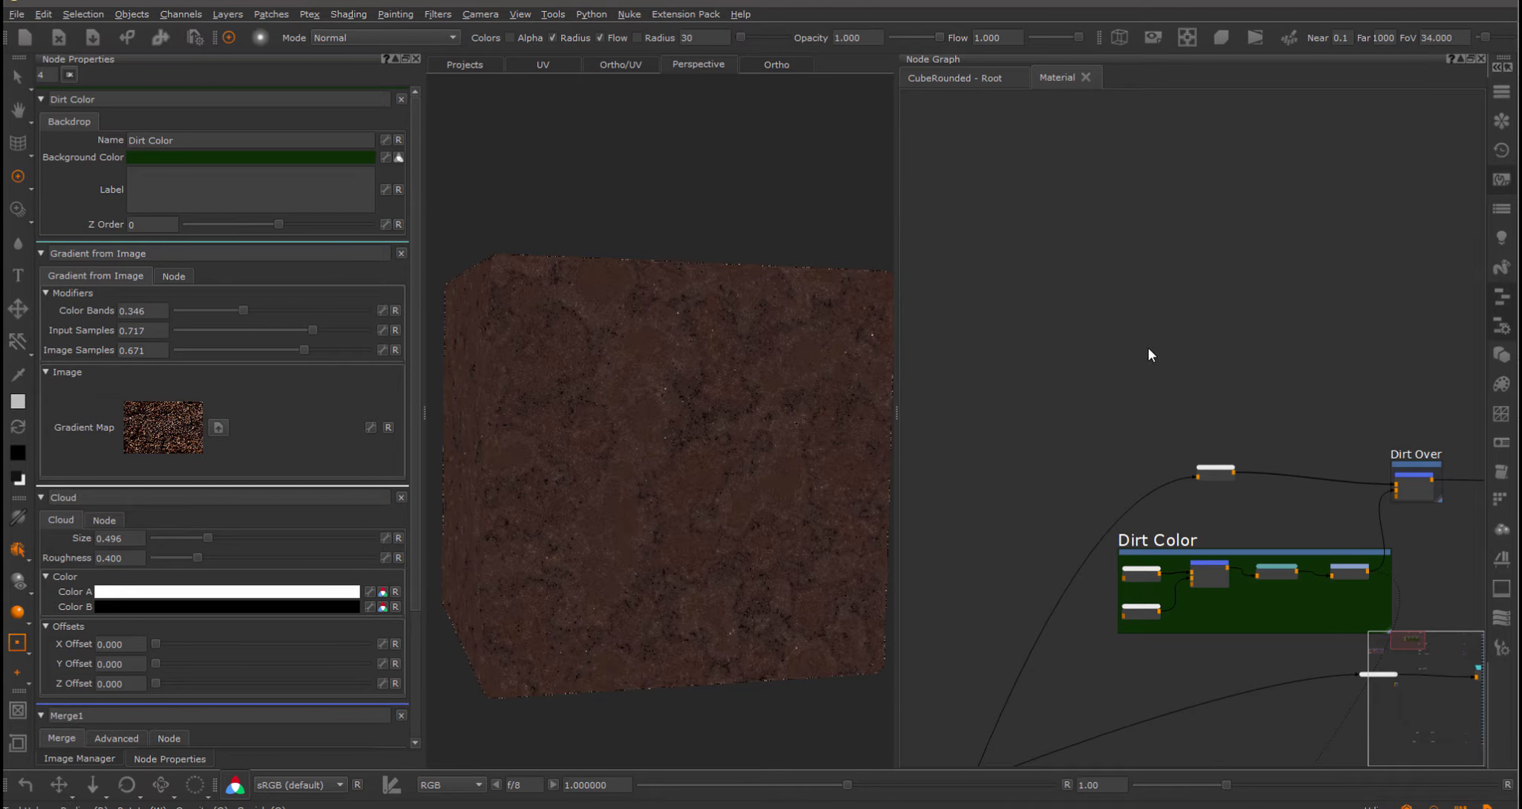
left_click(104, 758)
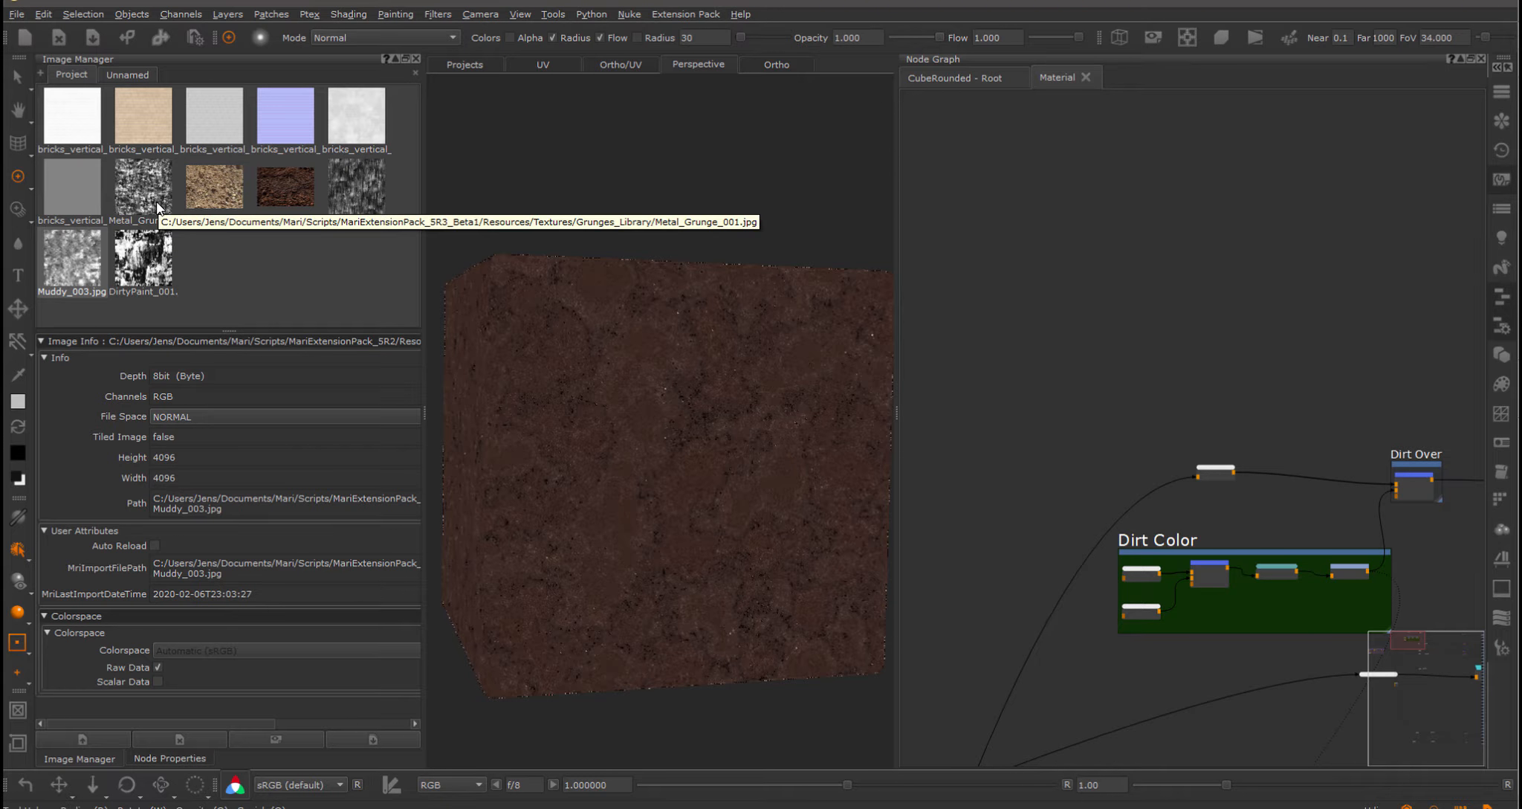
left_click_drag(67, 268, 1134, 368)
scroll(1148, 369, "up", 3)
scroll(1148, 369, "down", 2)
middle_click_drag(1147, 354, 1094, 347)
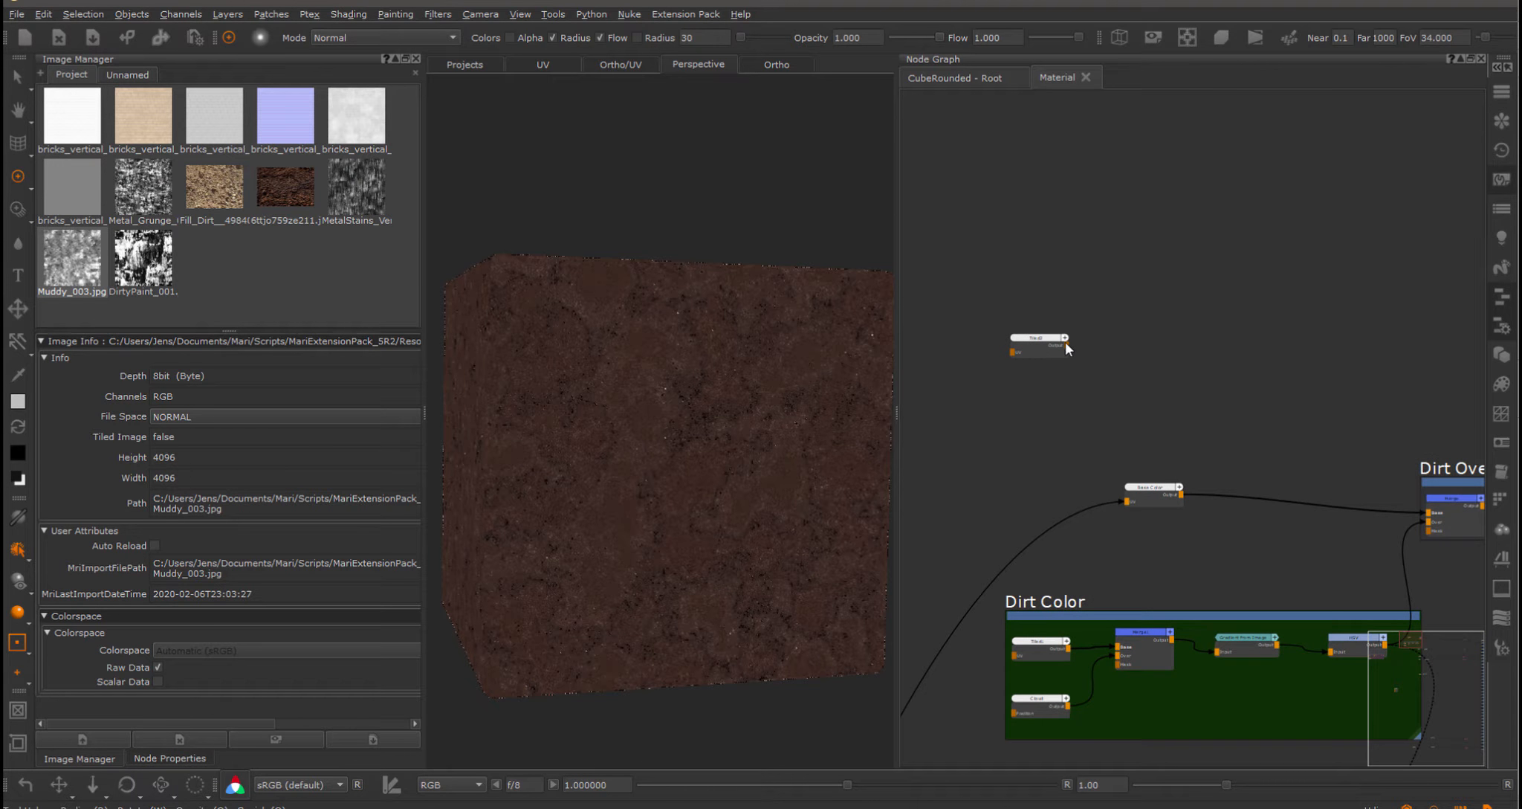
left_click_drag(1067, 345, 1429, 529)
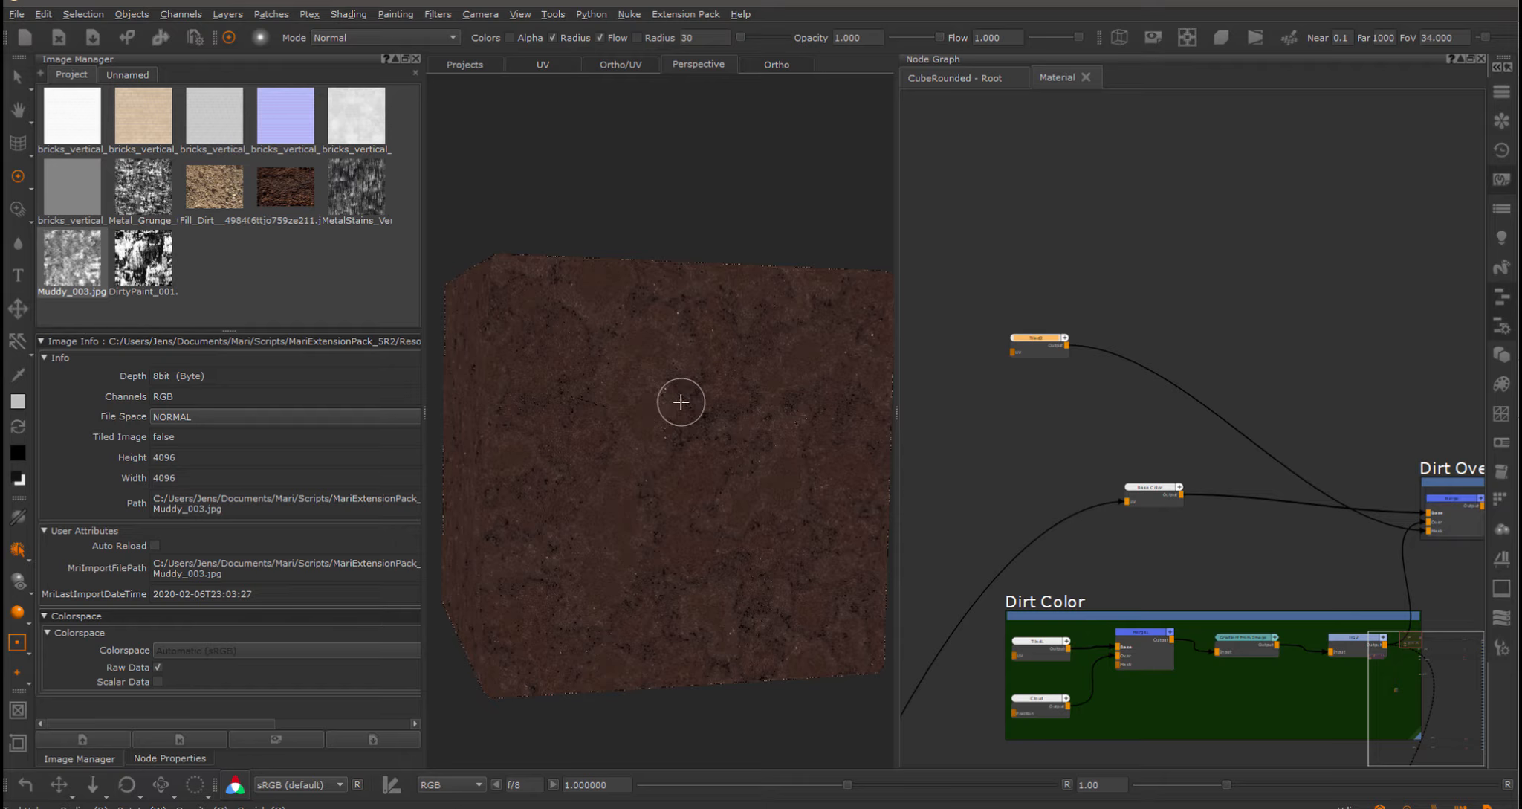
Show the full shaded material on the cube and examine the masked dirt on the bricks up close.
right_click(702, 411)
left_click(654, 368)
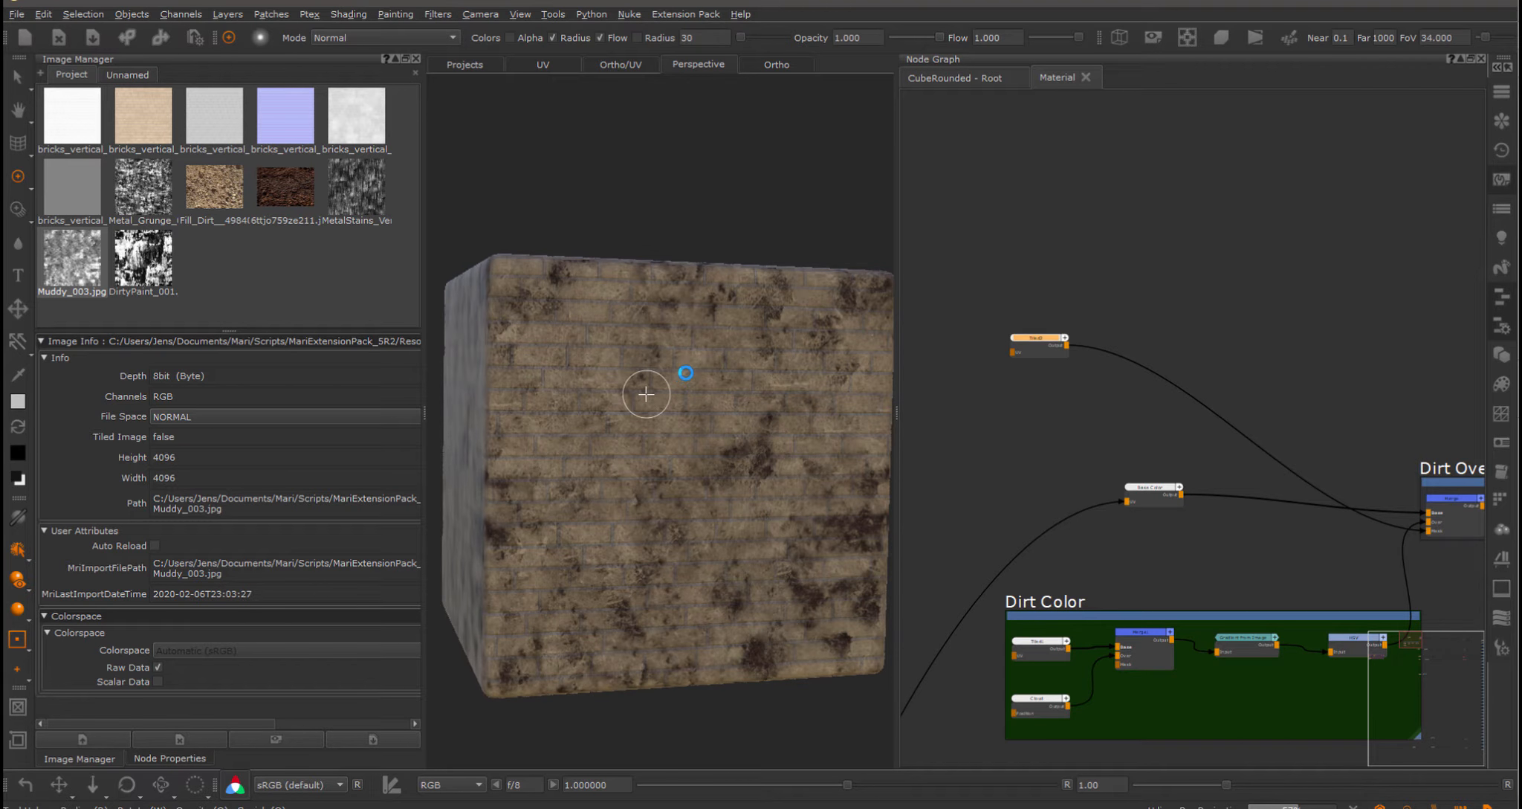
middle_click_drag(646, 394, 619, 353, "alt")
right_click_drag(618, 353, 734, 389, "alt")
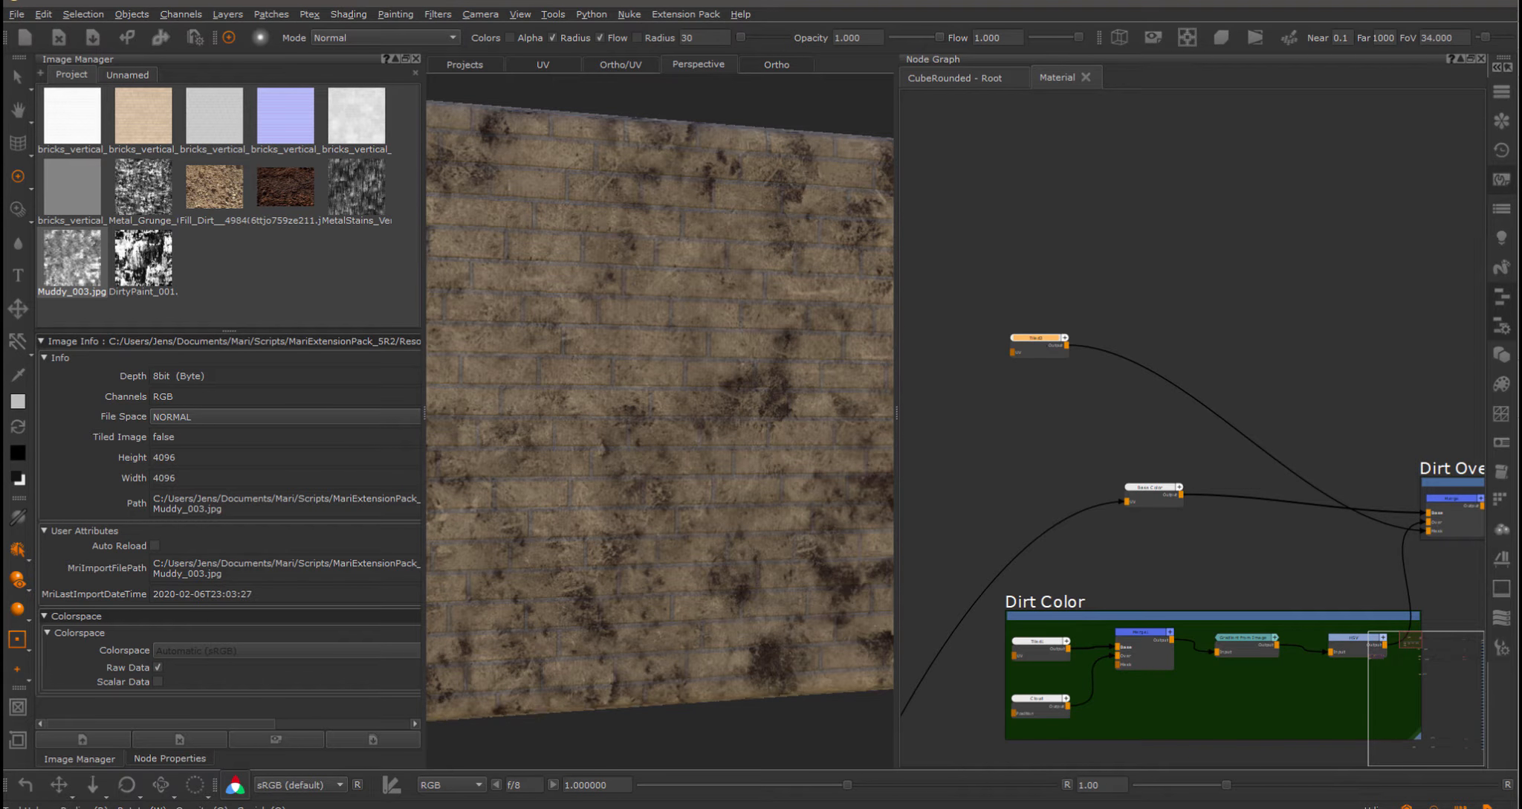
middle_click_drag(695, 378, 734, 401, "alt")
right_click_drag(734, 401, 745, 367, "alt")
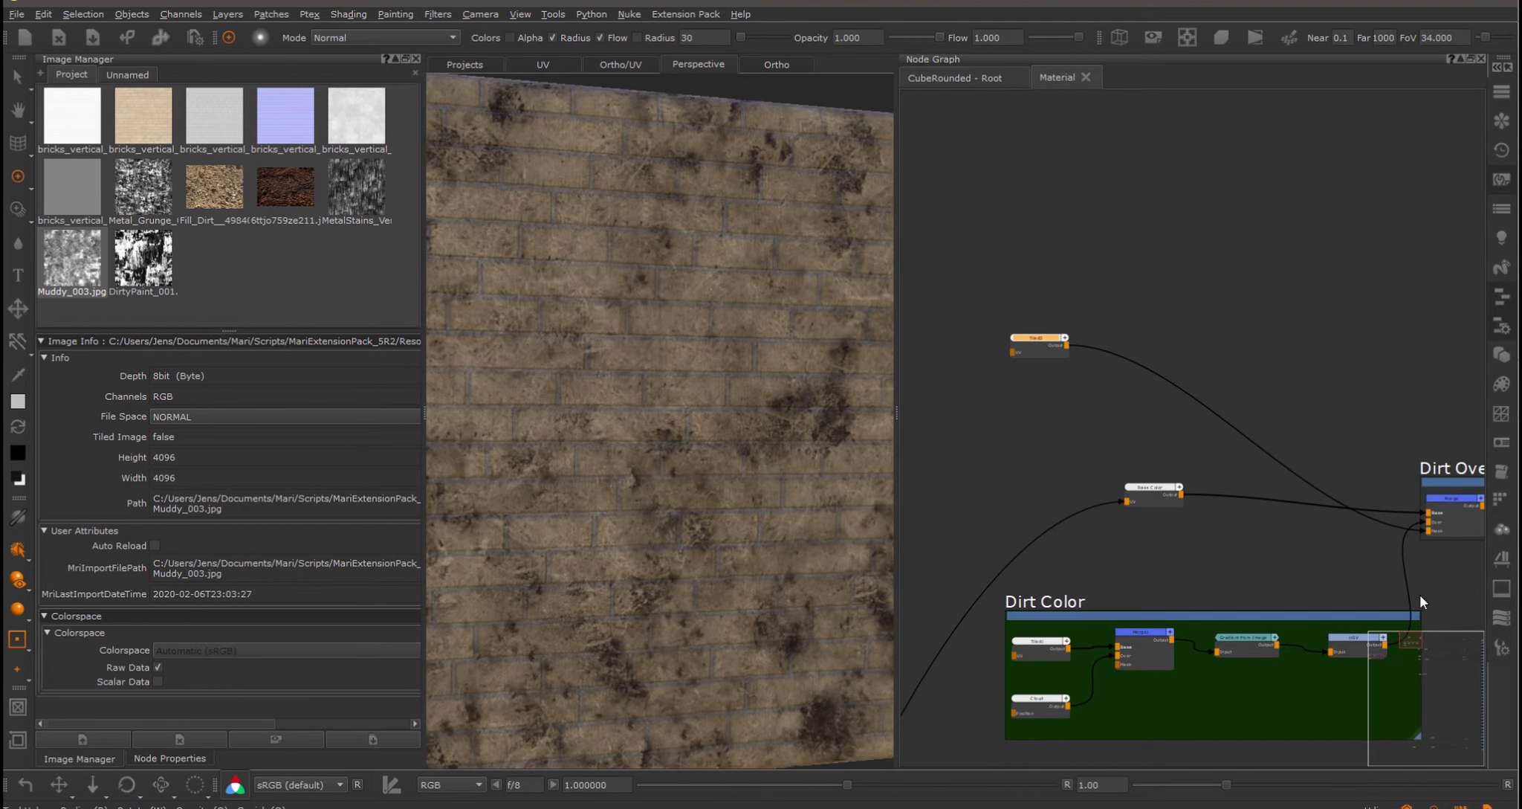
Set the HSV node's Value Scale to 3.655 and check the lightened dirt on the brick wall.
double_click(1354, 637)
left_click_drag(204, 177, 251, 179)
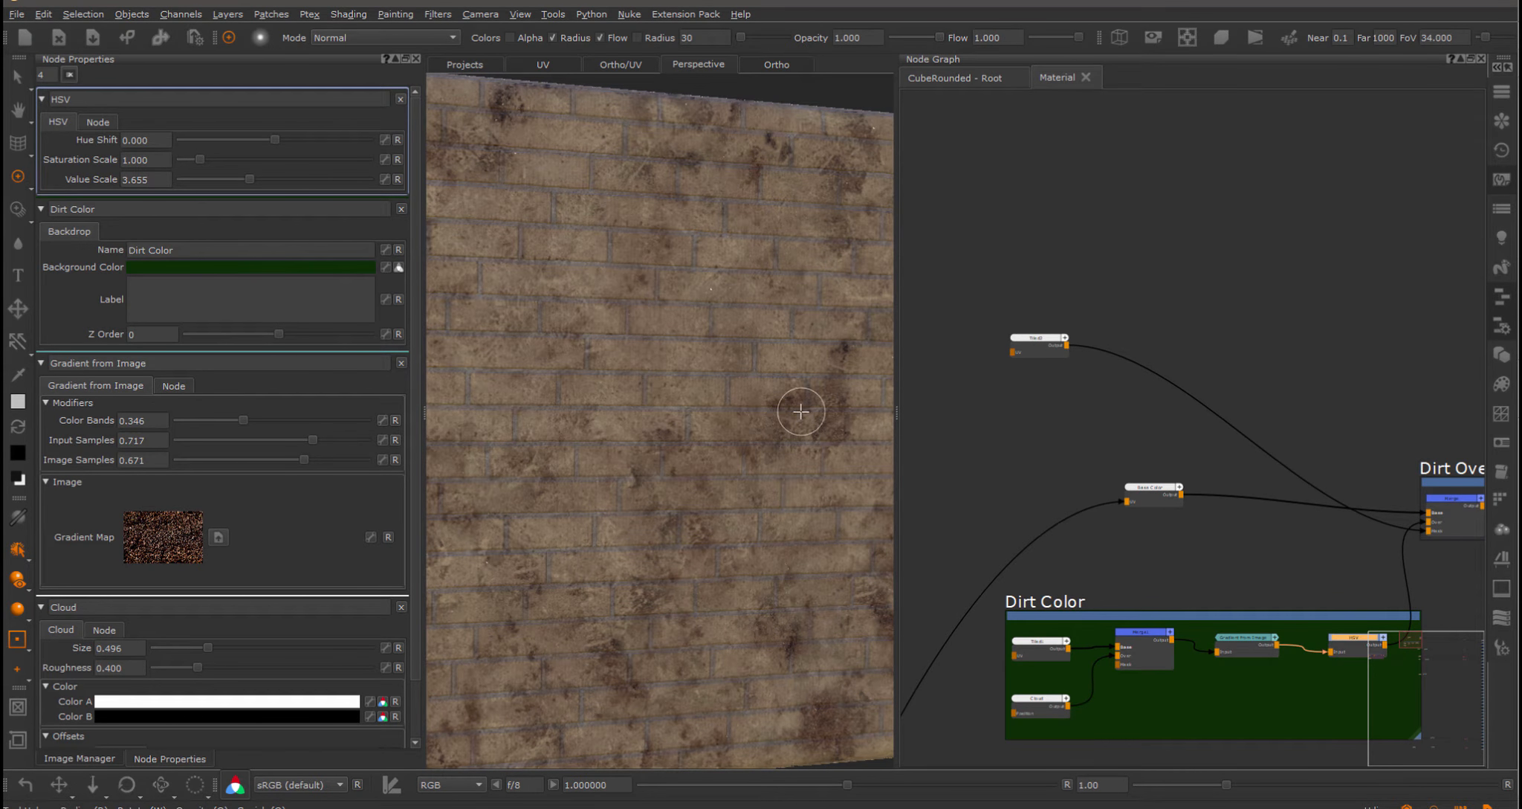
left_click_drag(791, 415, 615, 434, "alt")
middle_click_drag(685, 453, 622, 455, "alt")
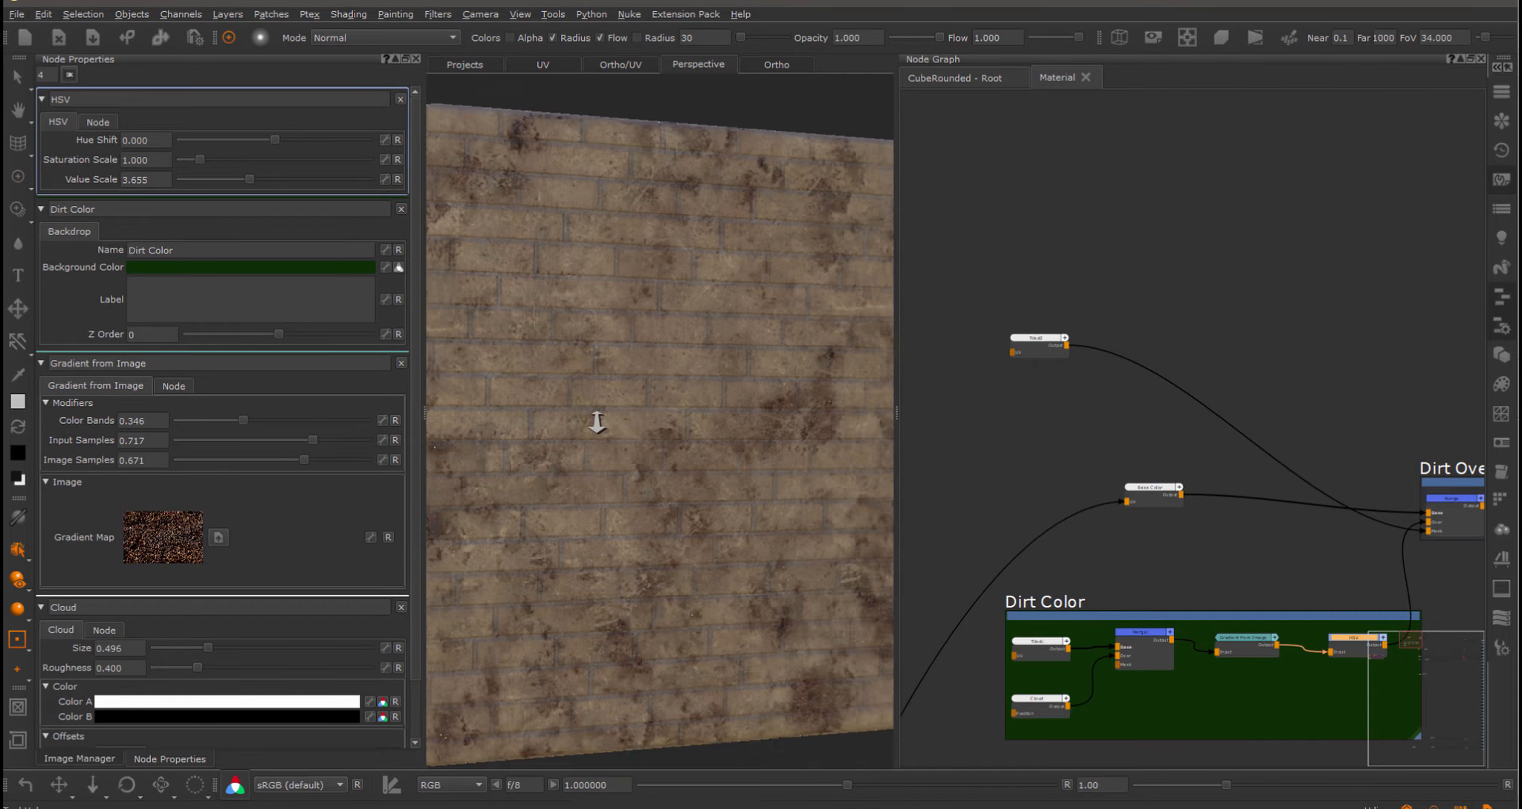
scroll(660, 423, "down", 4)
scroll(691, 418, "up", 2)
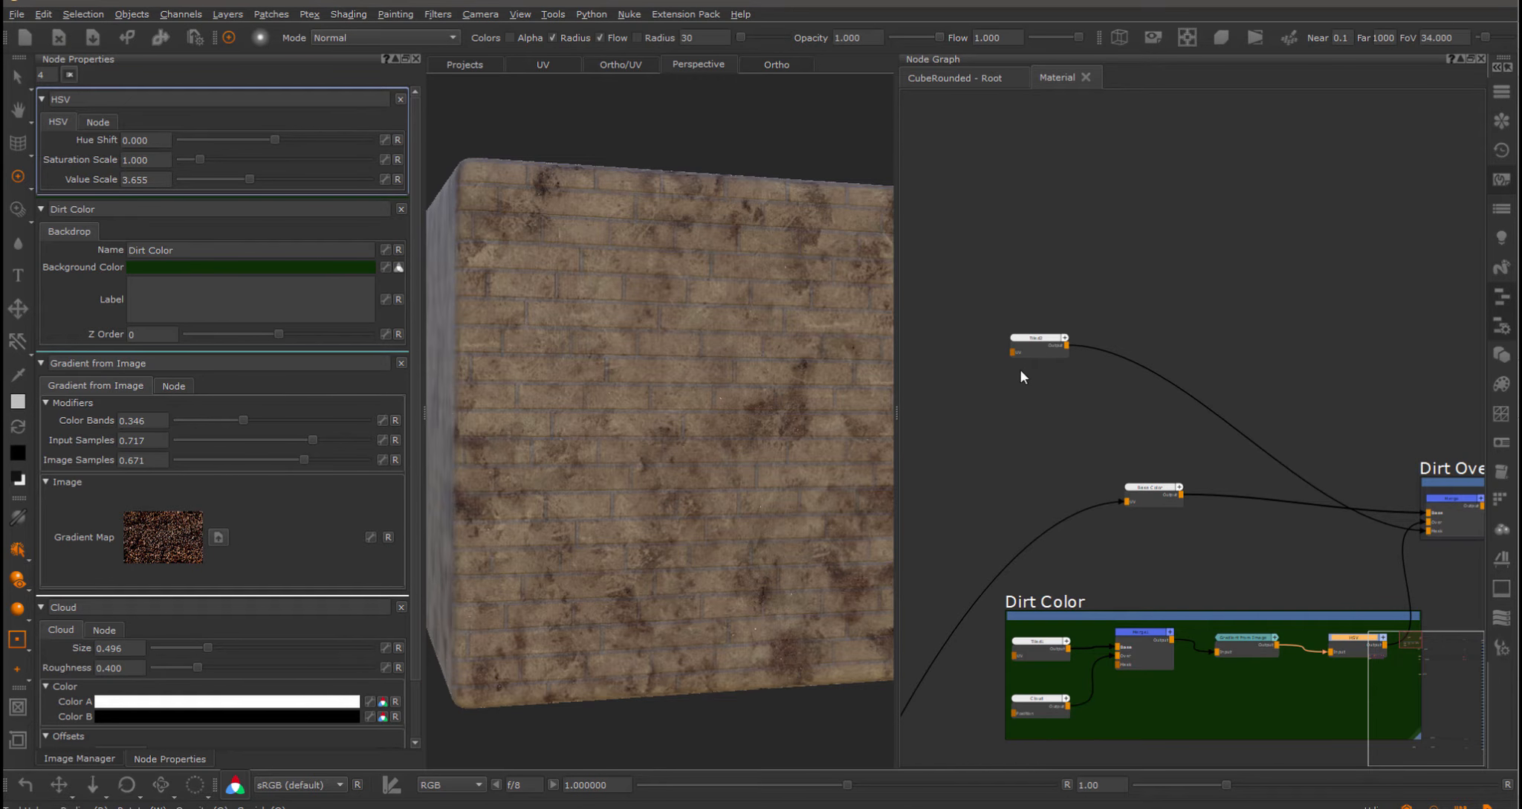
Move the Tiled2 node closer to the Dirt Over merge to free space in front of its UV input.
middle_click_drag(1021, 371, 1049, 369)
left_click_drag(1064, 341, 1222, 355)
middle_click_drag(1102, 379, 1204, 370)
scroll(1206, 352, "up", 4)
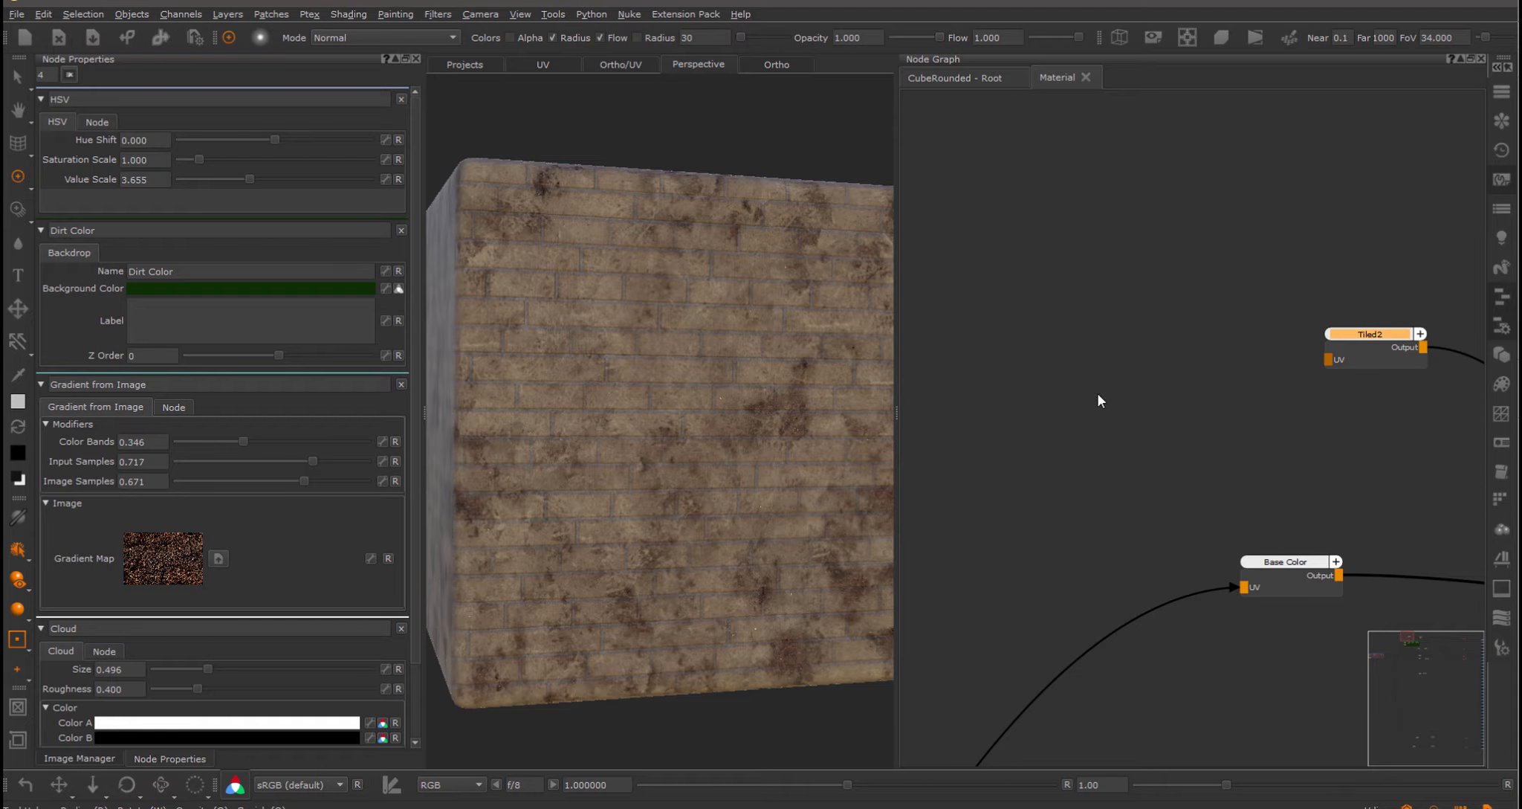
Add a Radio Node linked to the Bricks Mask transmitter and place it well ahead of the Tiled2 node.
left_click(1116, 347)
key("Tab")
left_click(1044, 392)
left_click_drag(1092, 405, 1035, 348)
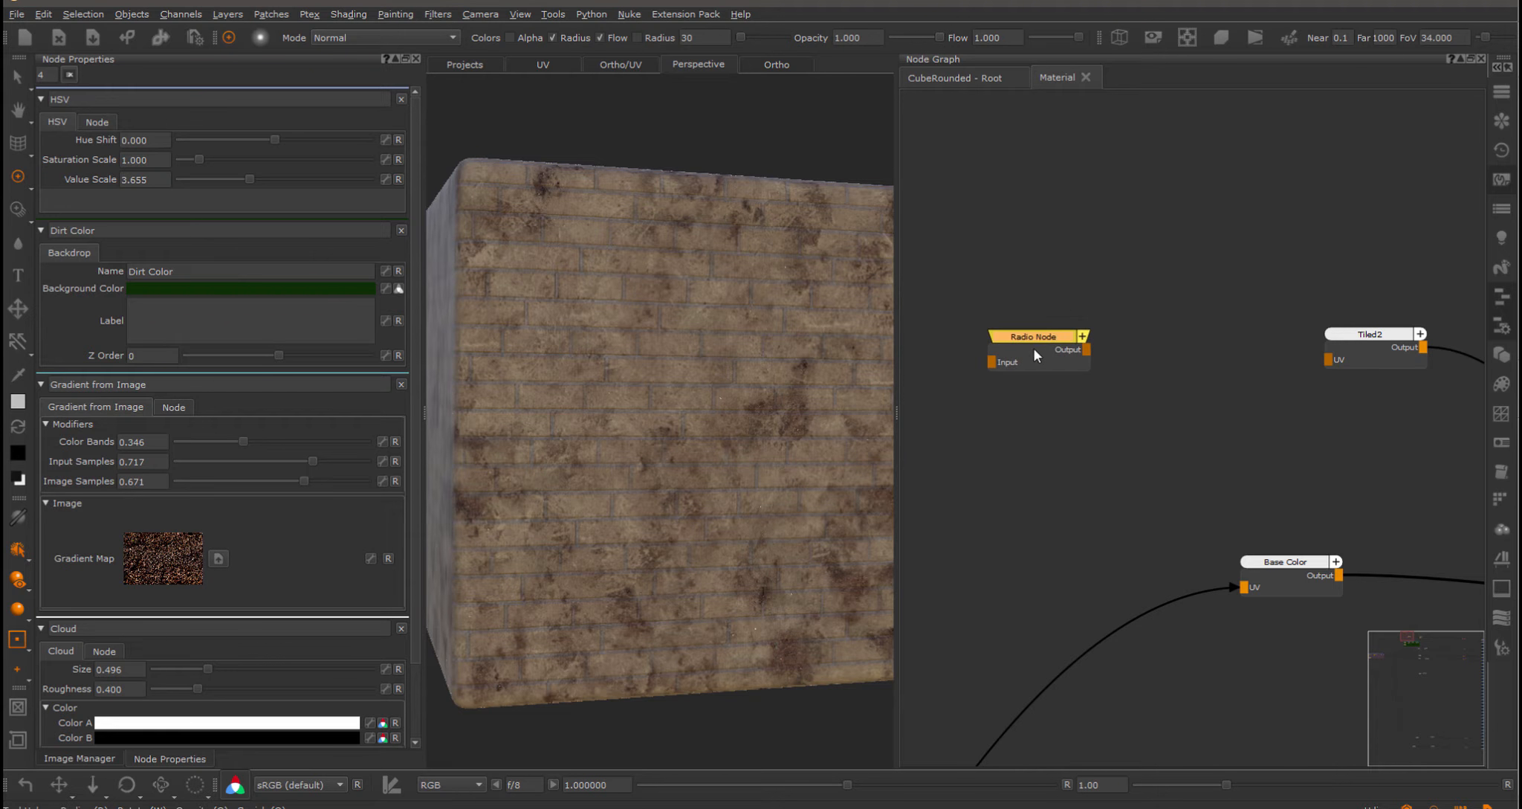
right_click_drag(1033, 348, 1168, 349)
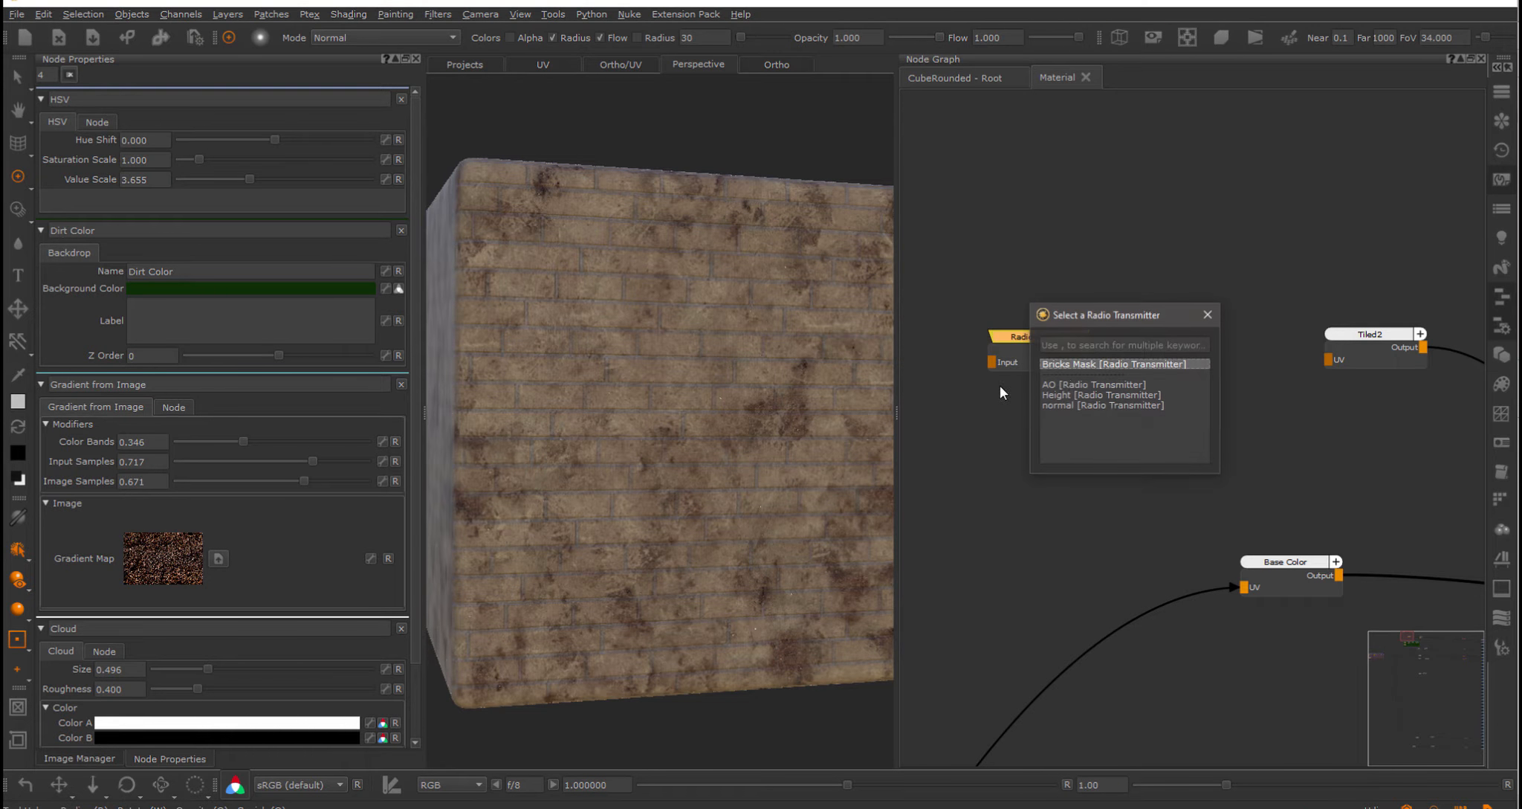
left_click(1076, 364)
left_click_drag(1033, 345, 1004, 340)
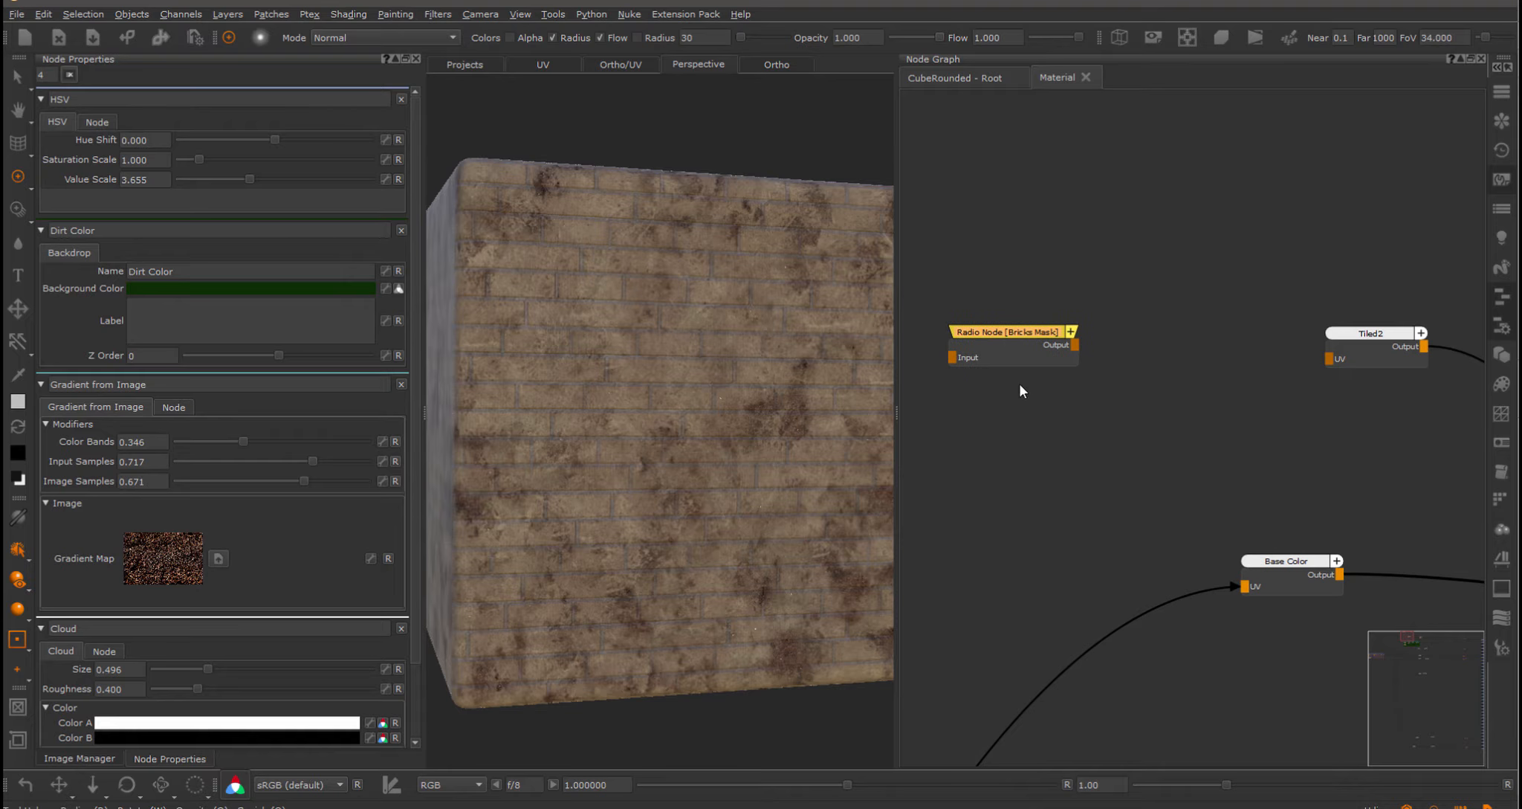
middle_click_drag(998, 420, 1002, 422)
left_click_drag(1009, 365, 972, 362)
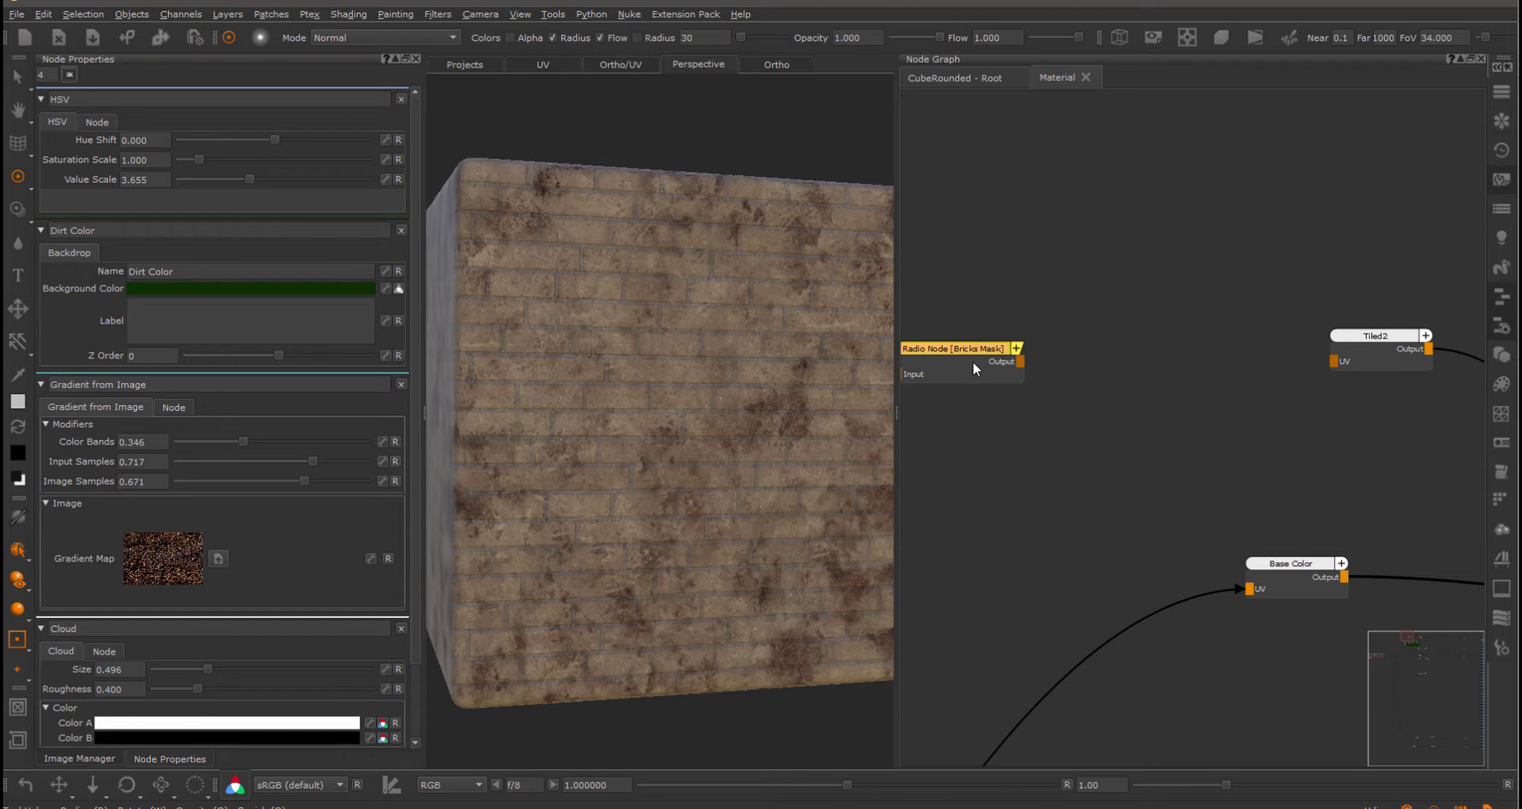
Add a Manifold Warp node between the Bricks Mask radio node and Tiled2's UV input, and open its properties.
key("Tab")
type("war")
left_click(1095, 442)
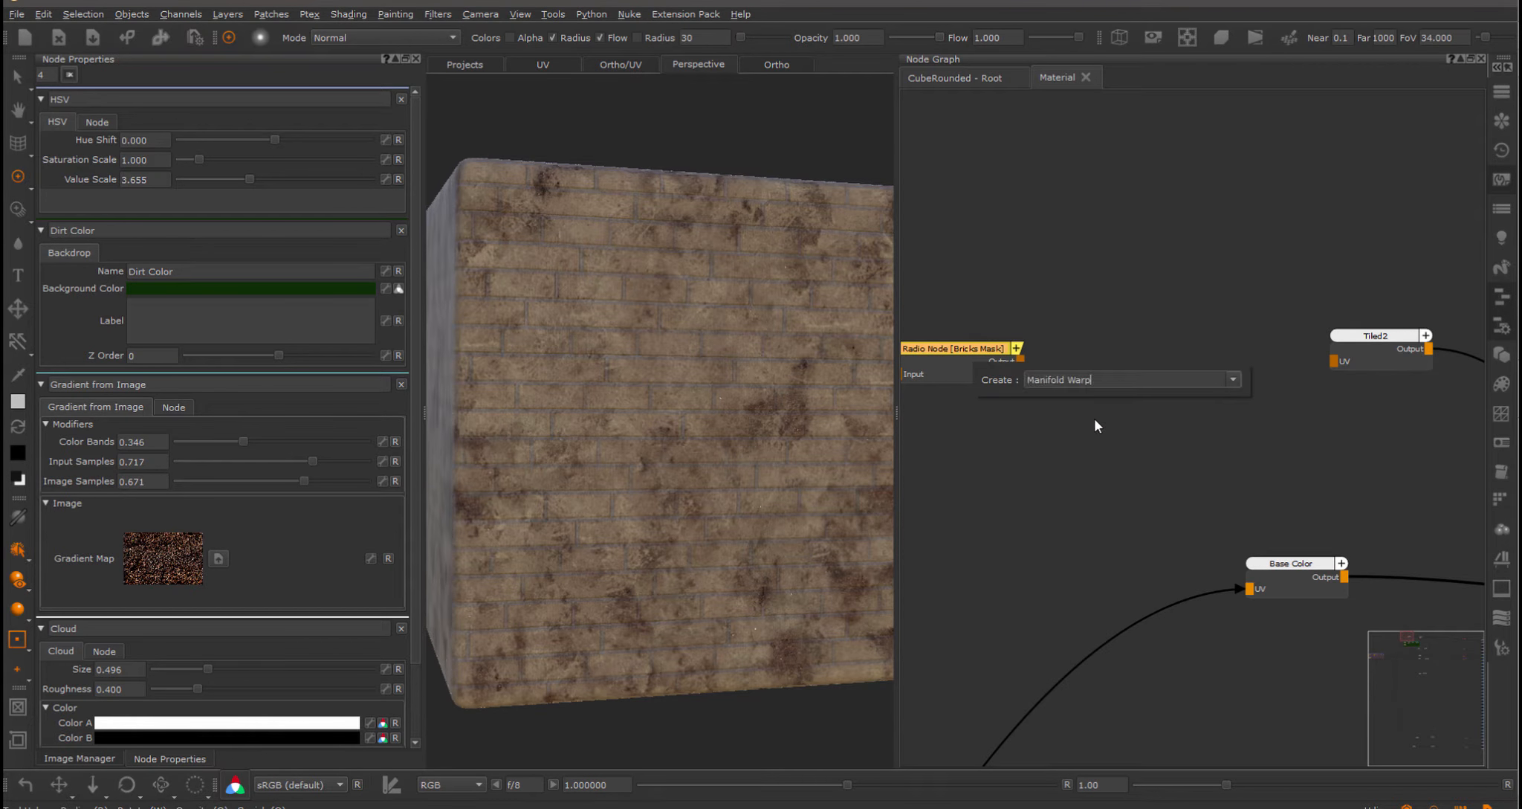
left_click_drag(1306, 352, 1341, 361)
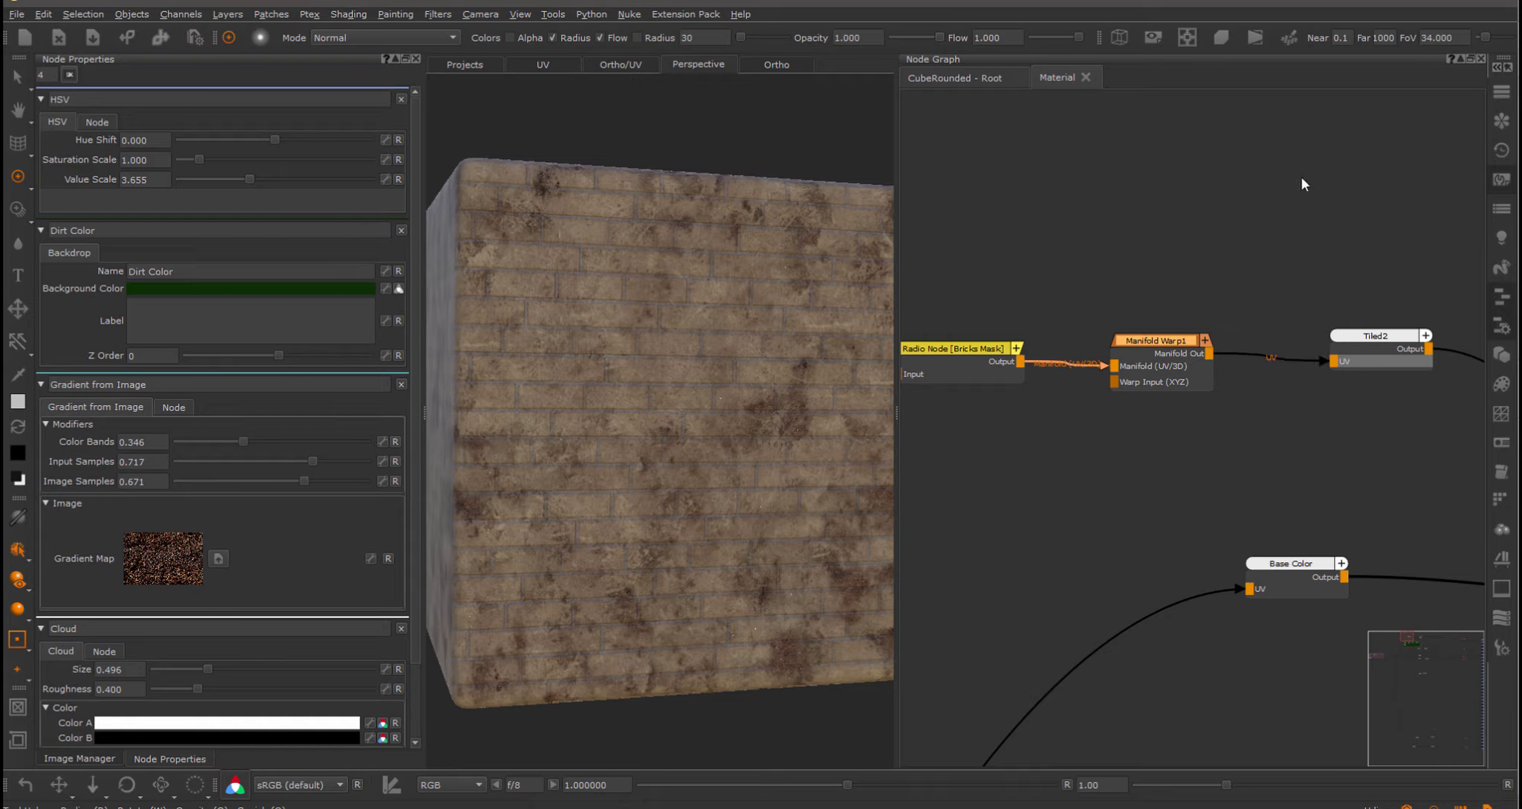
double_click(1160, 345)
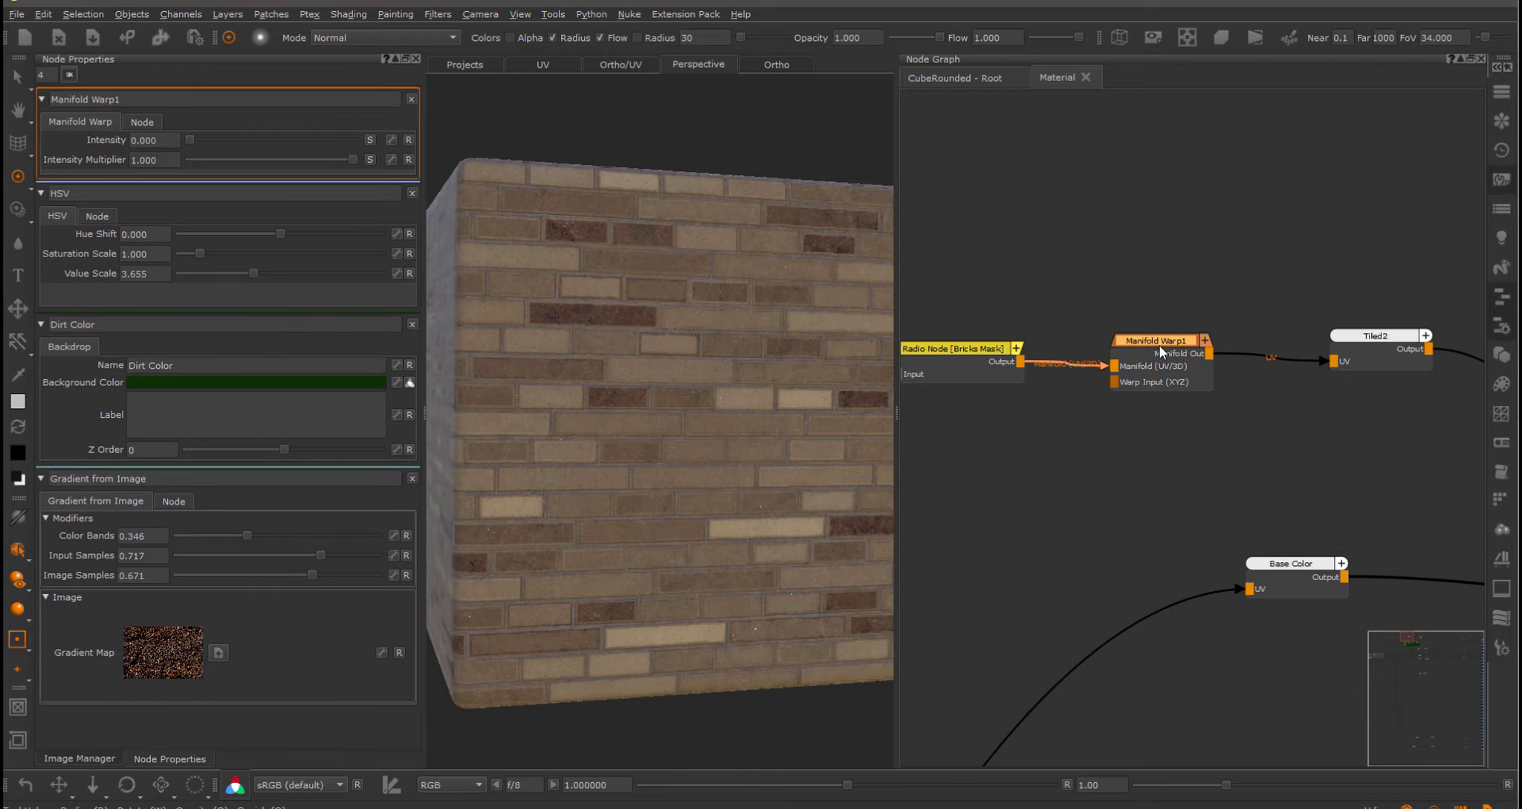
Reroute the Bricks Mask radio node's output to Manifold Warp1's Warp Input (XYZ) and align the radio node with it.
middle_click_drag(1047, 252, 1073, 249)
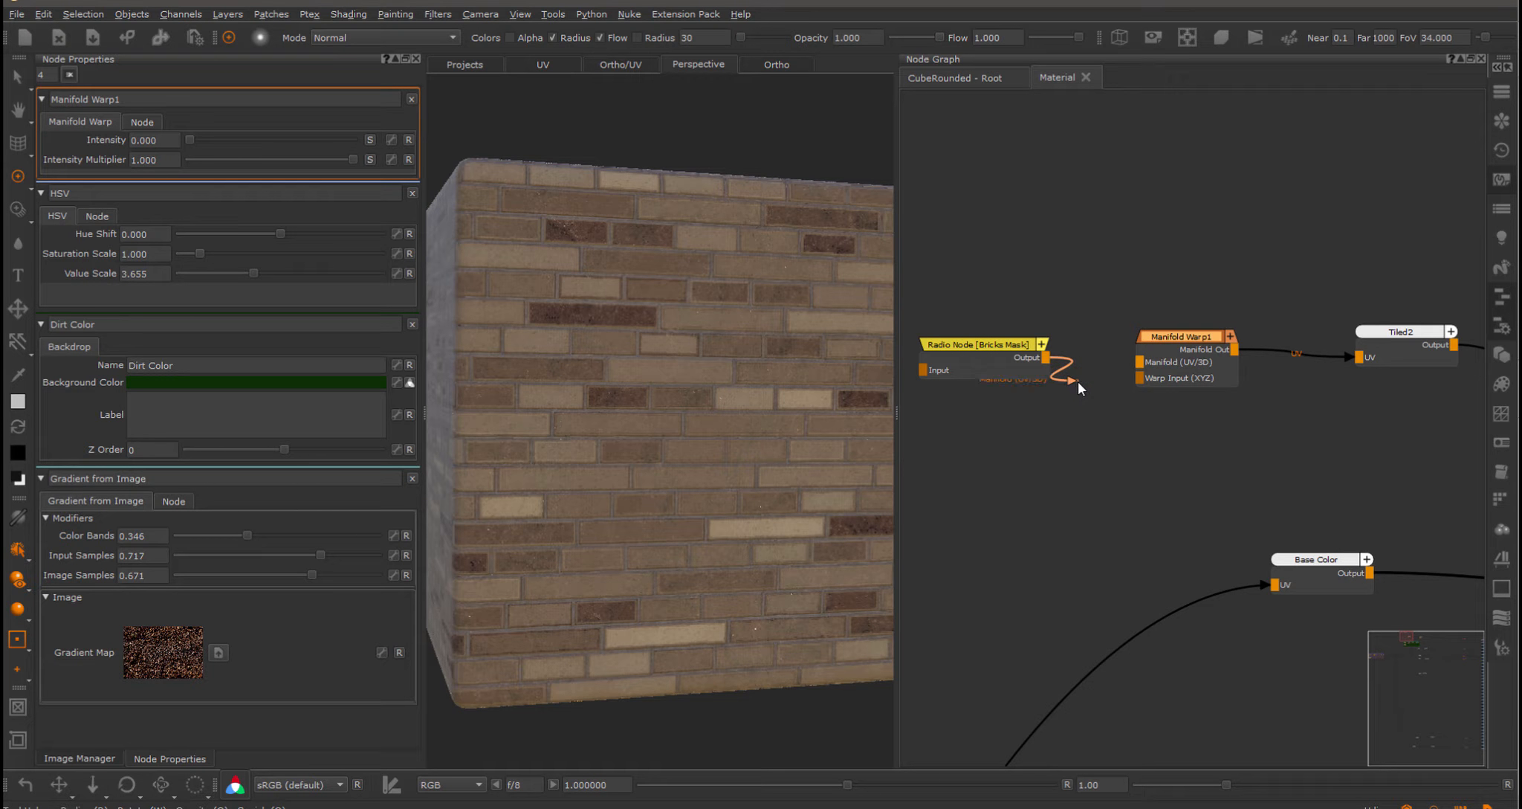
mouse_move(1078, 381)
left_mouse_down()
mouse_move(1143, 363)
mouse_move(1116, 390)
mouse_move(1146, 378)
left_mouse_up()
left_click_drag(1001, 346, 1013, 376)
left_click(1192, 340)
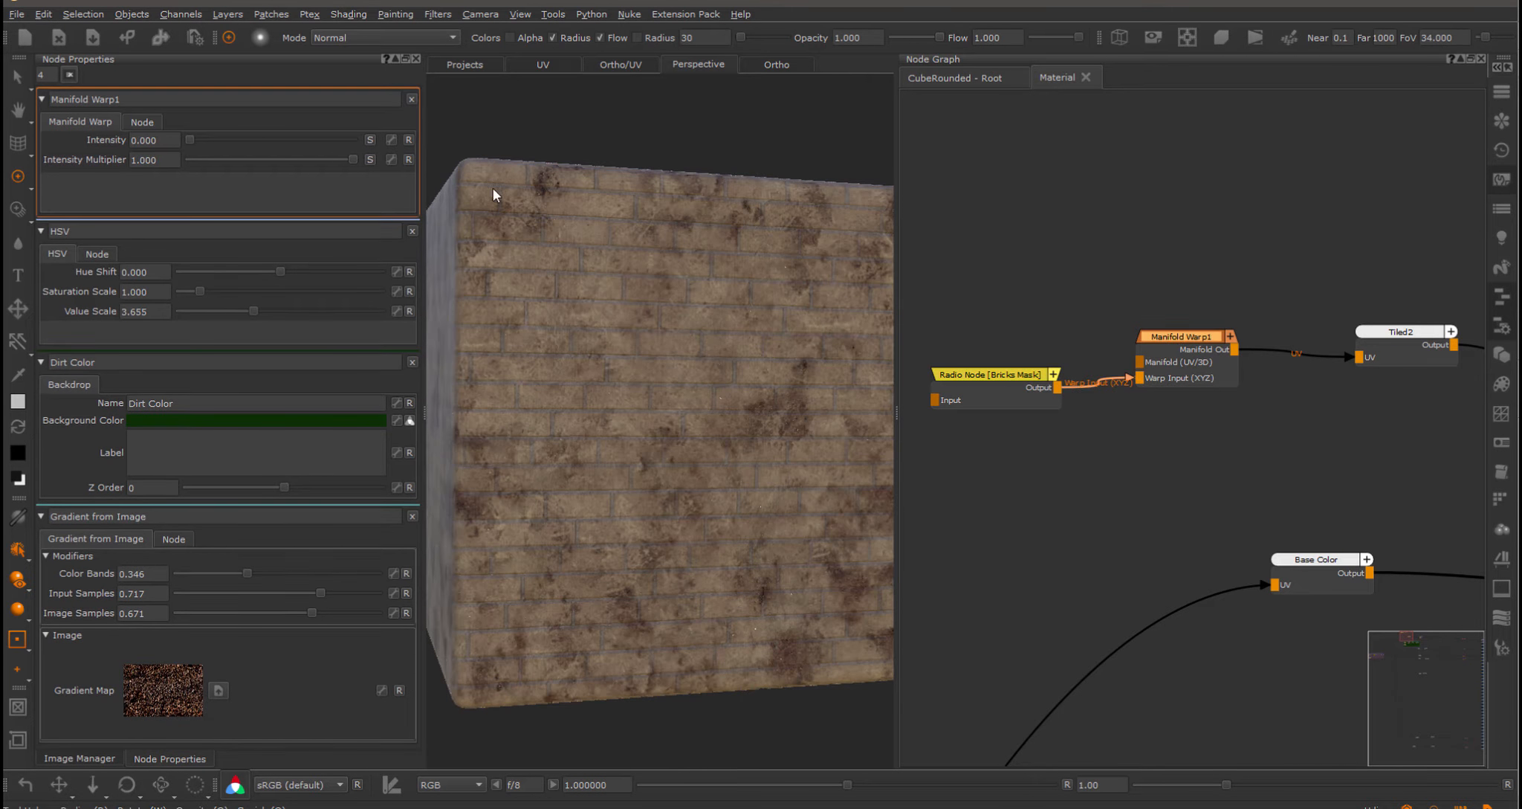
Set Manifold Warp1's Intensity to 0.630 and inspect how the dirt follows the individual bricks.
left_click_drag(191, 139, 286, 144)
mouse_move(662, 367)
right_mouse_down("alt")
mouse_move(761, 364)
mouse_move(677, 368)
right_mouse_up("alt")
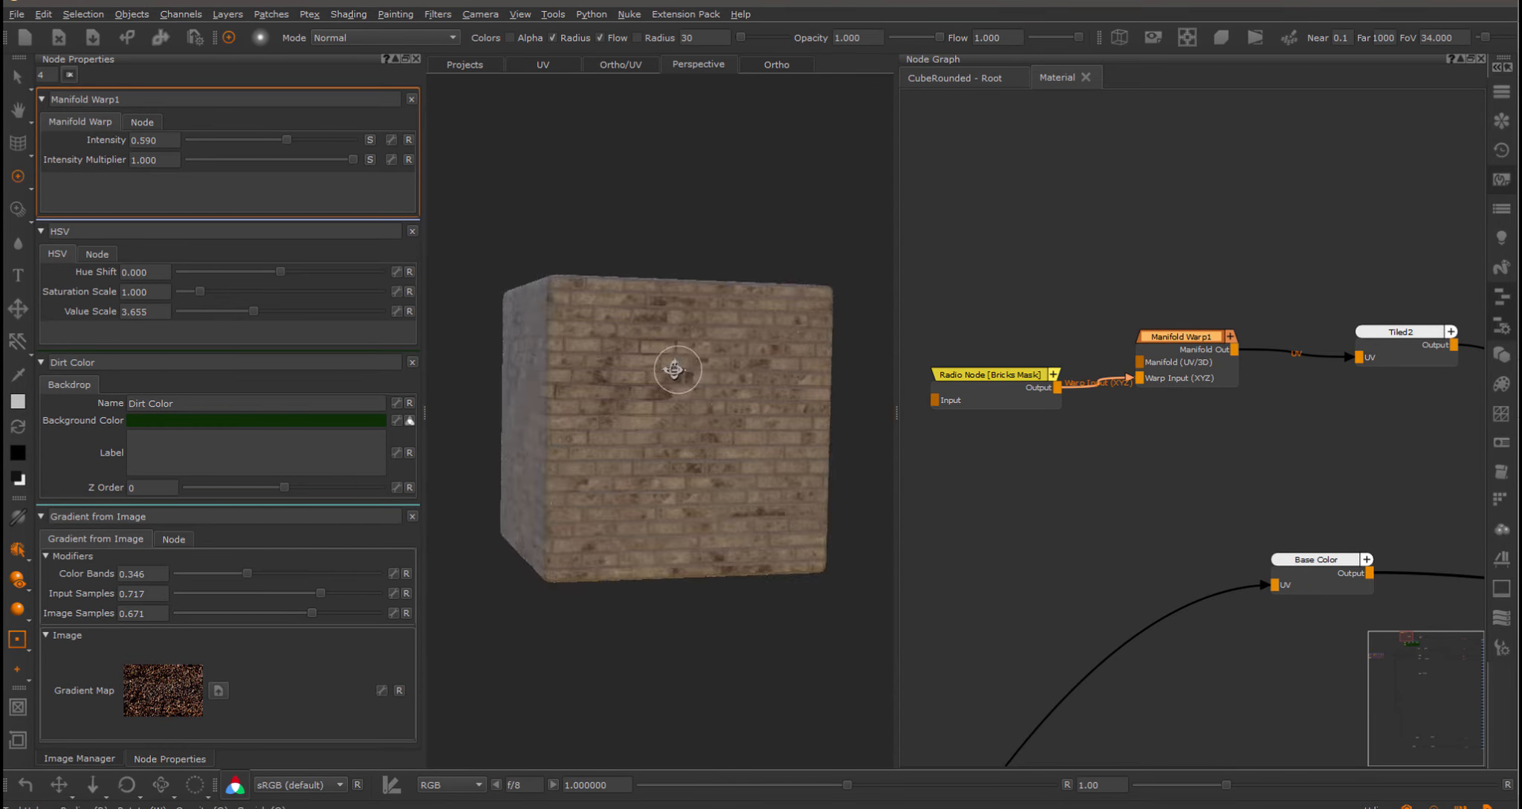
left_click_drag(676, 367, 642, 367, "alt")
right_click_drag(643, 367, 690, 366, "alt")
mouse_move(284, 141)
left_mouse_down()
mouse_move(313, 140)
mouse_move(294, 140)
left_mouse_up()
right_click_drag(565, 339, 620, 347, "alt")
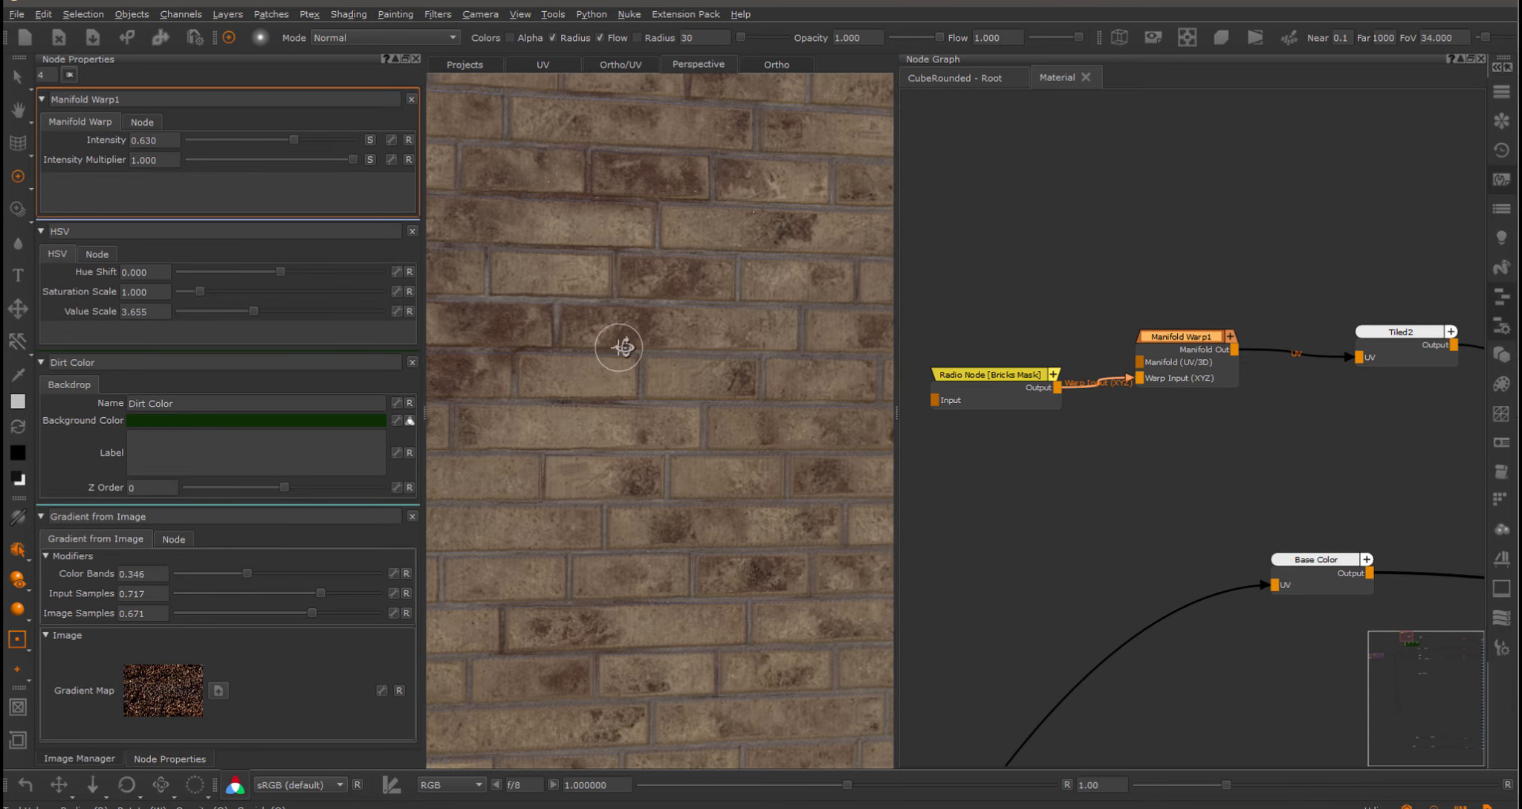
mouse_move(479, 326)
right_mouse_down("alt")
mouse_move(730, 415)
mouse_move(612, 476)
mouse_move(611, 503)
right_mouse_up("alt")
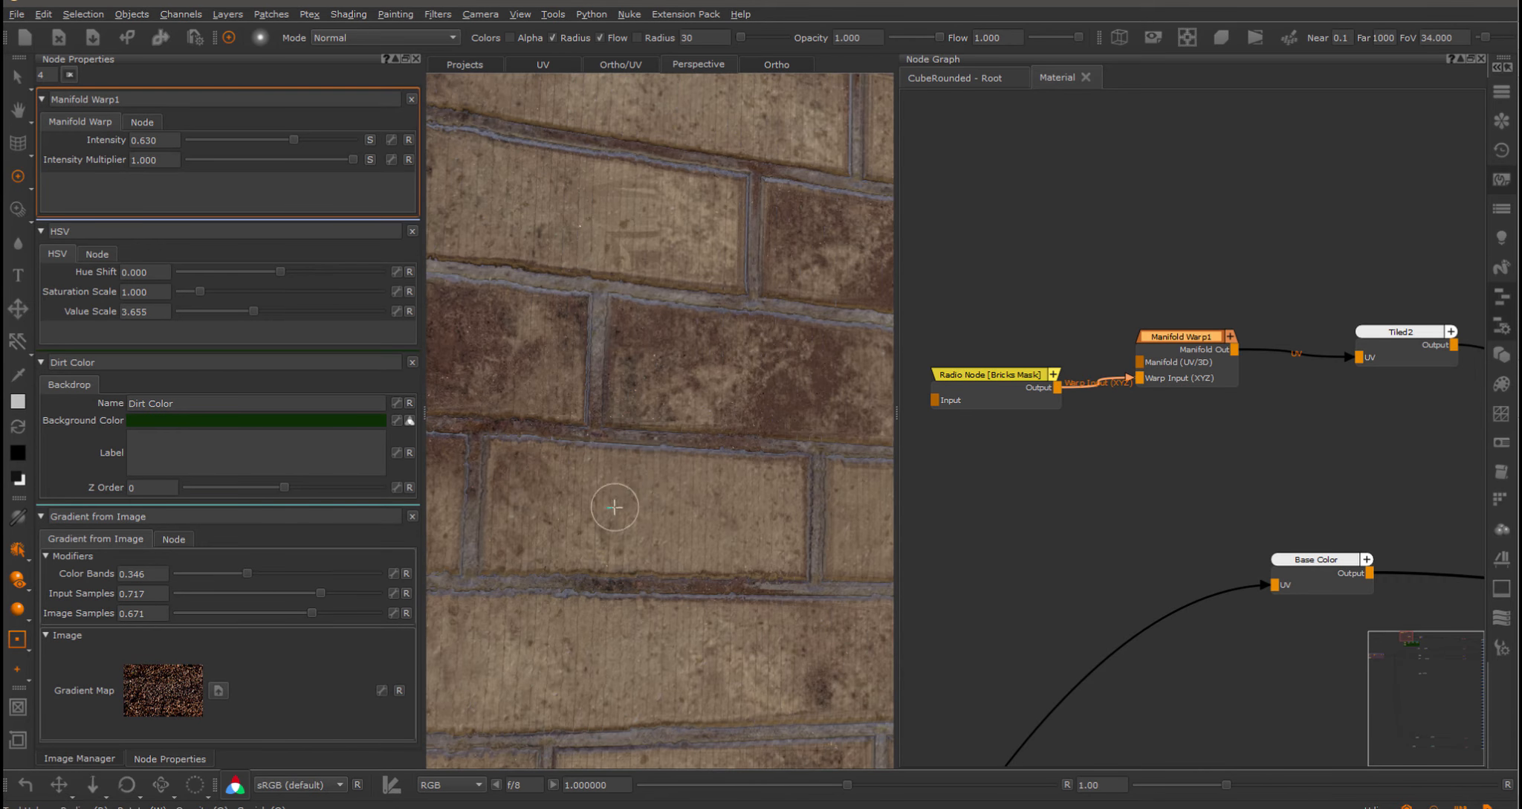
right_click_drag(747, 455, 705, 449, "alt")
Move the Bricks Mask radio node and Manifold Warp1 together farther away from Tiled2.
scroll(1111, 451, "down", 1)
left_click_drag(988, 288, 1180, 461)
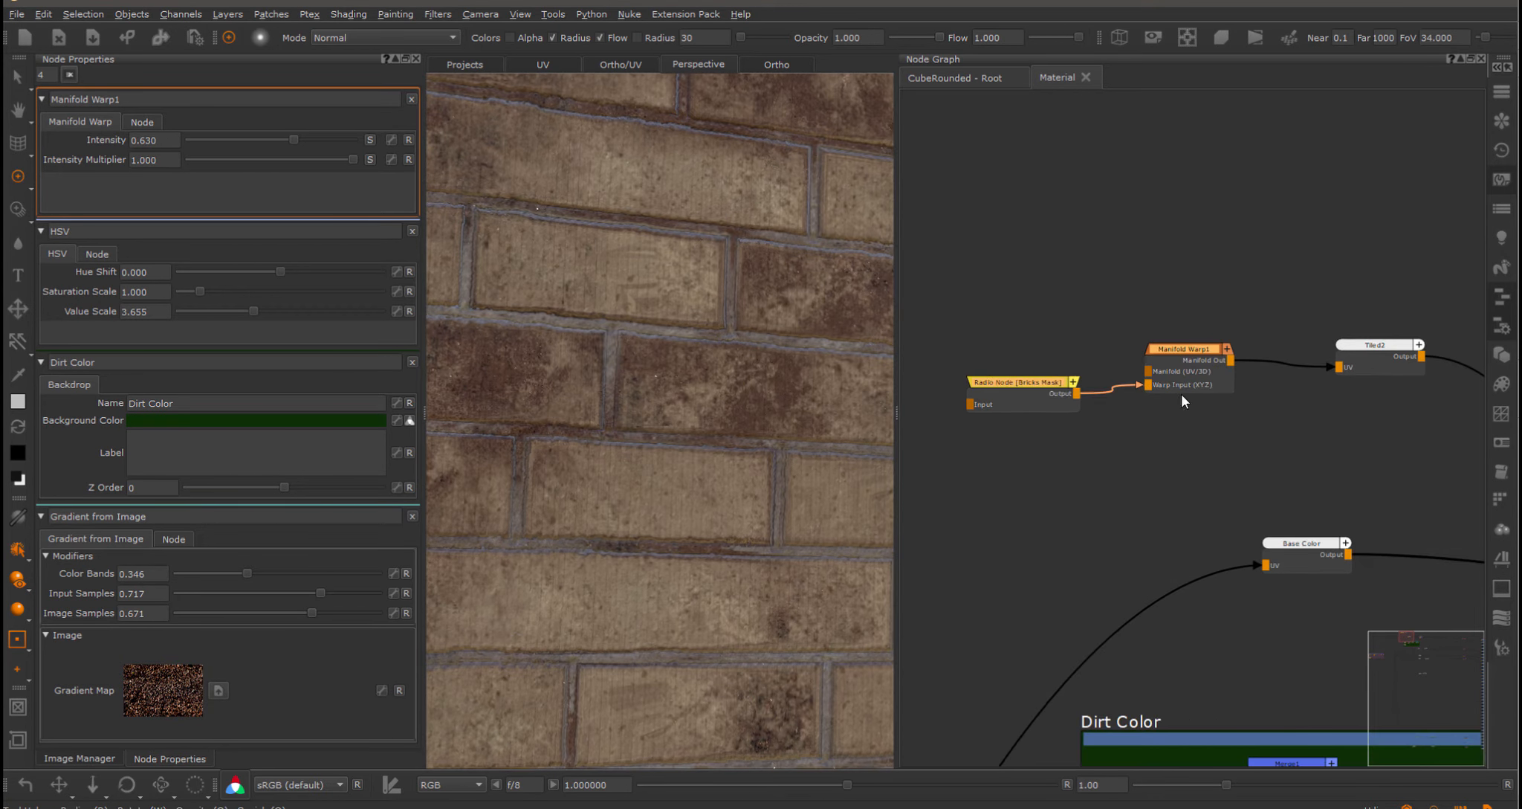
left_click_drag(1171, 390, 978, 391)
left_click(1033, 307)
middle_click_drag(1009, 296, 1040, 283)
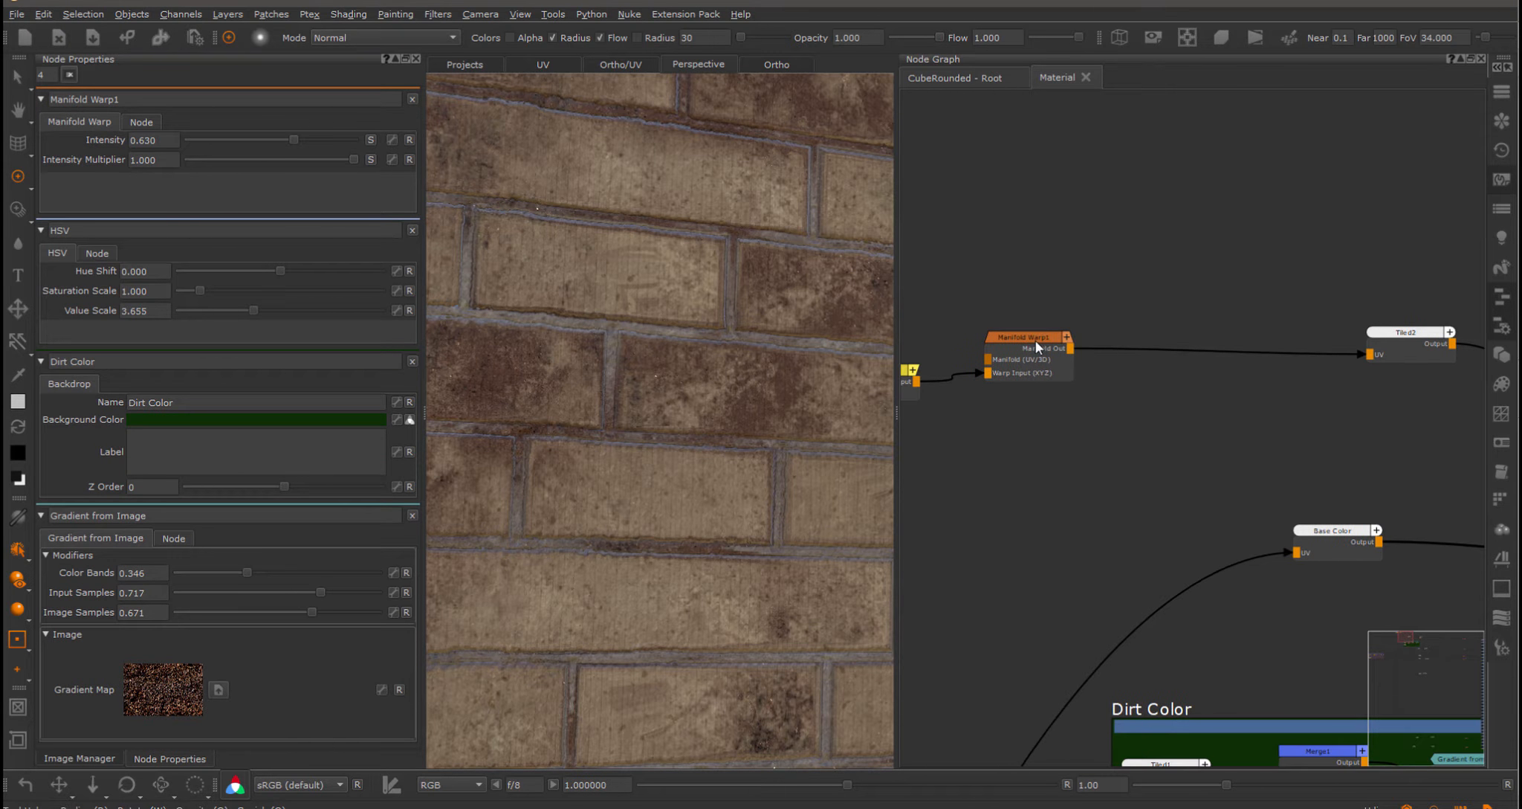
Insert a Manifold Vector Warp node between Manifold Warp1 and Tiled2, and position it midway on the connection.
left_click(1038, 349)
key("Tab")
type("vect")
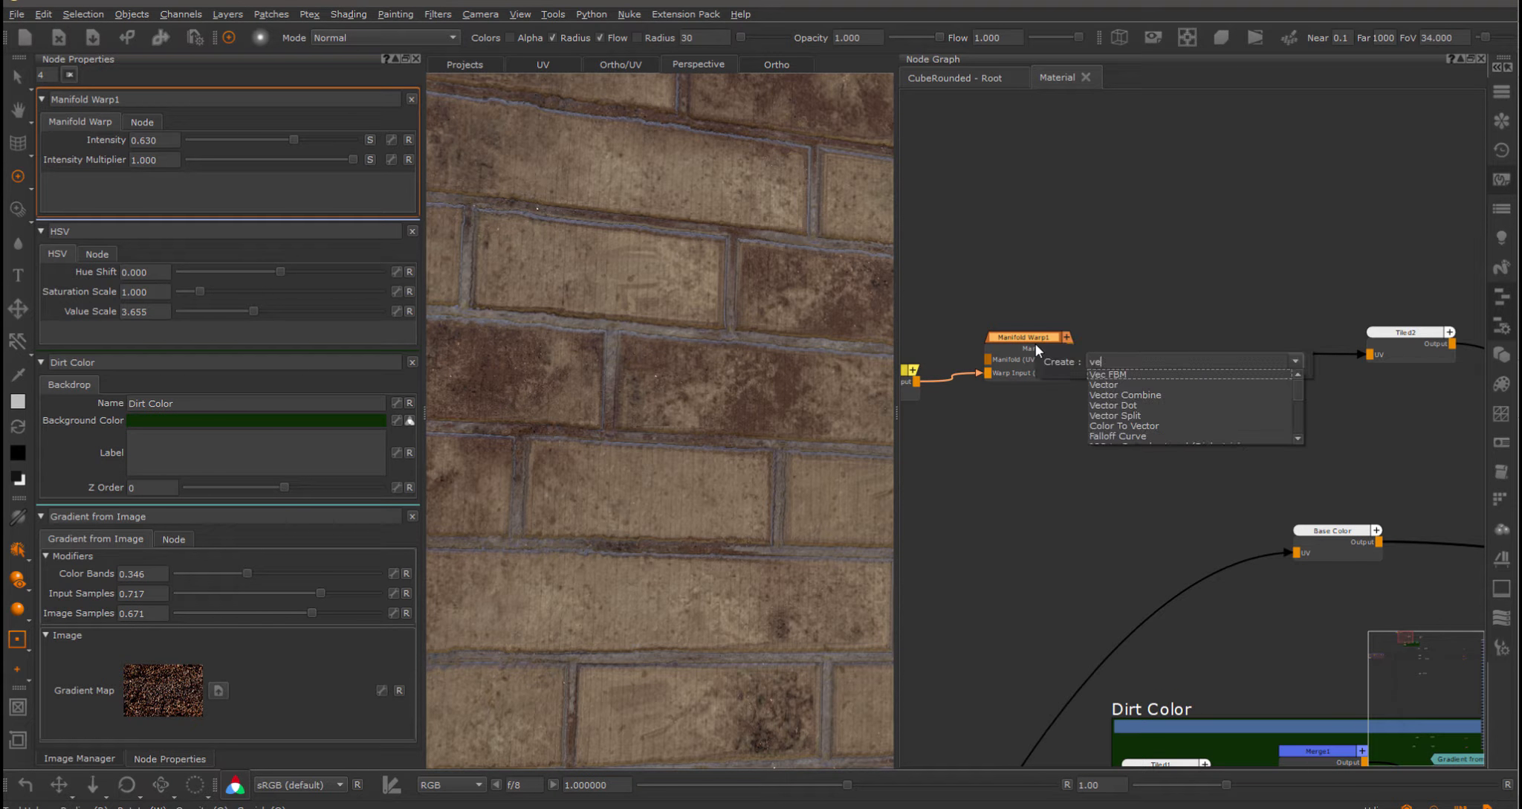
key("Down")
key("Down")
key("Down")
key("Down")
key("Down")
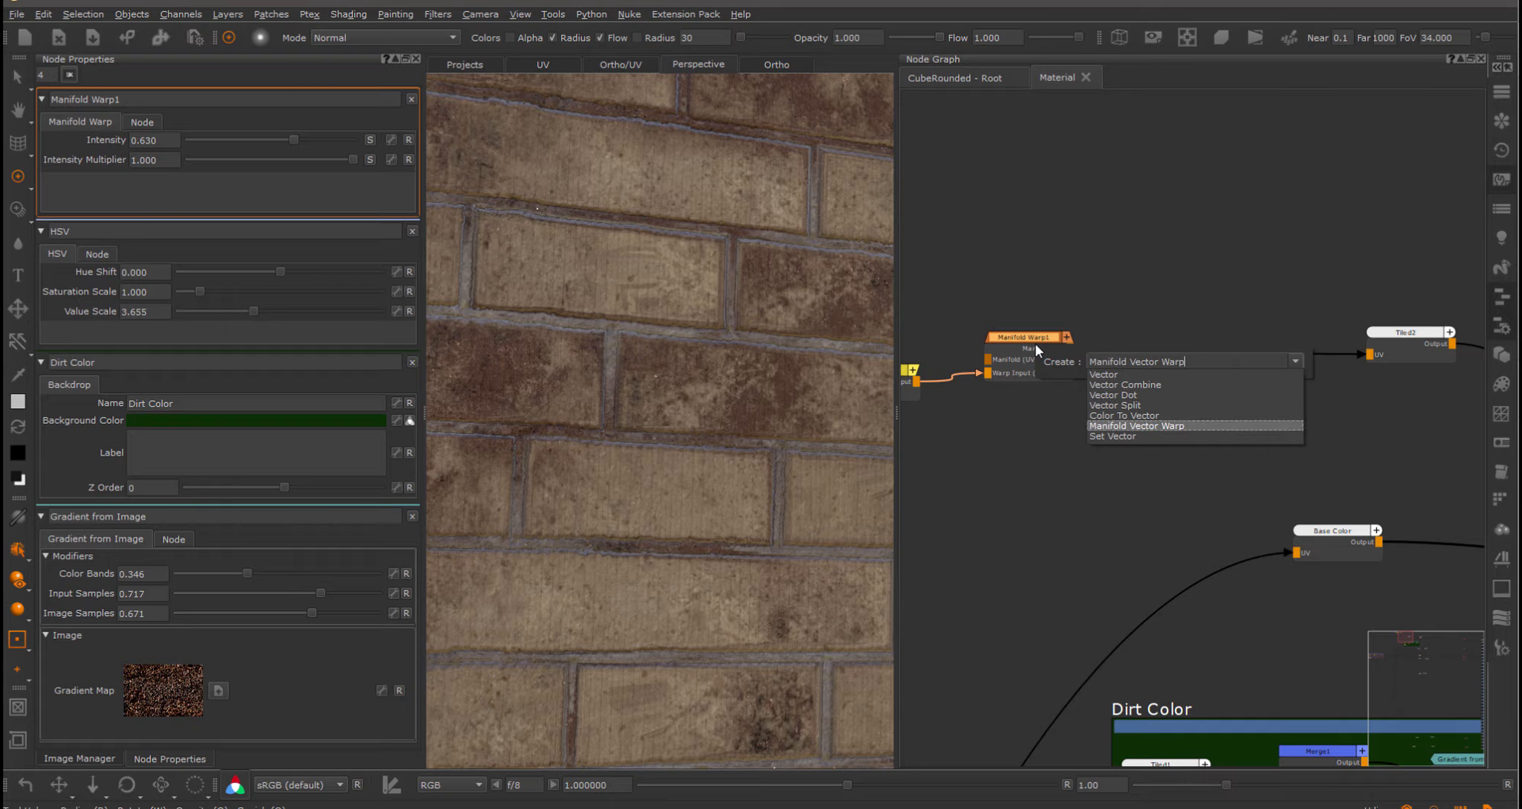
key("Return")
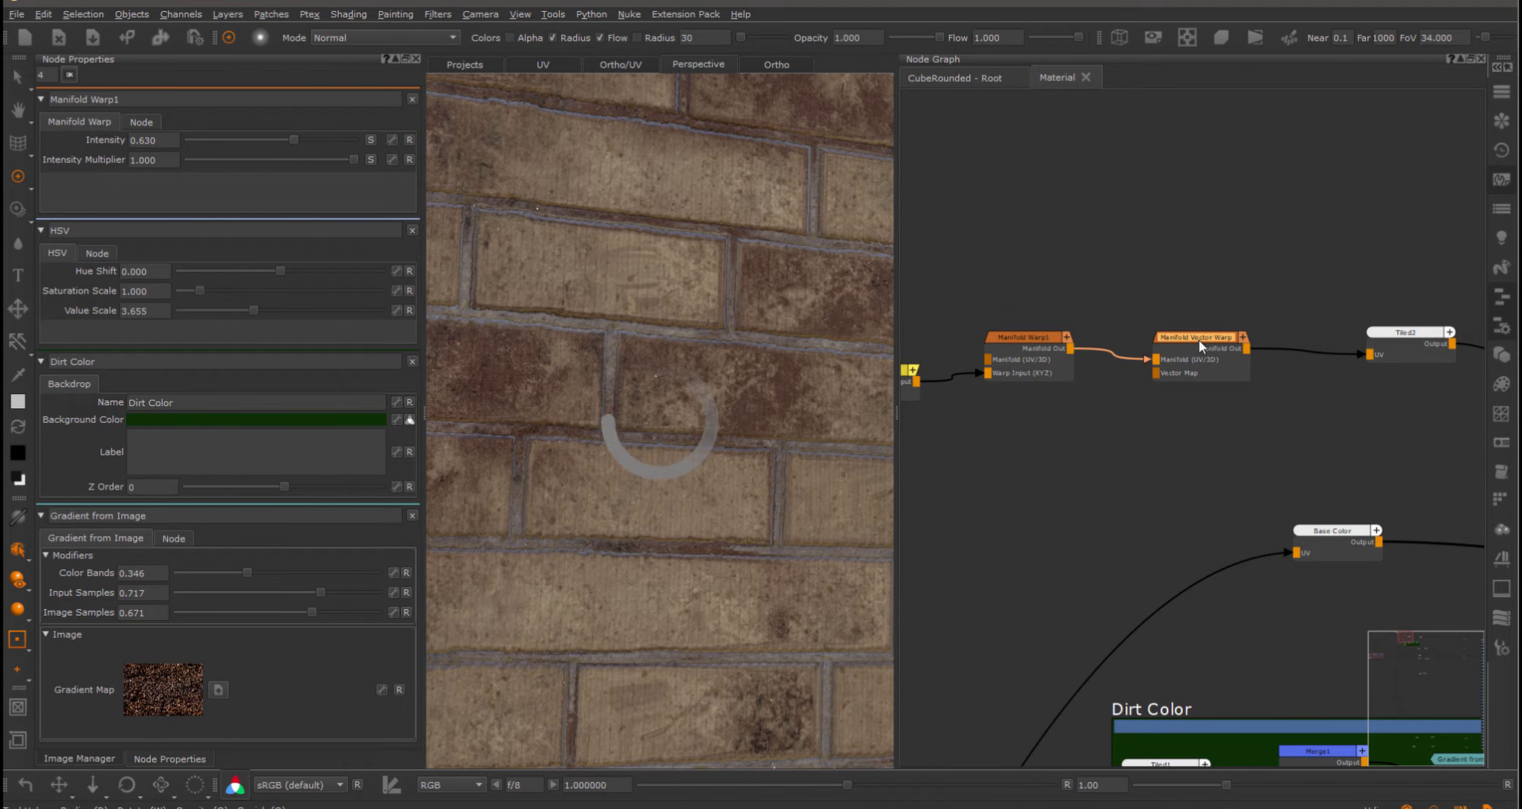
left_click_drag(1199, 343, 1215, 339)
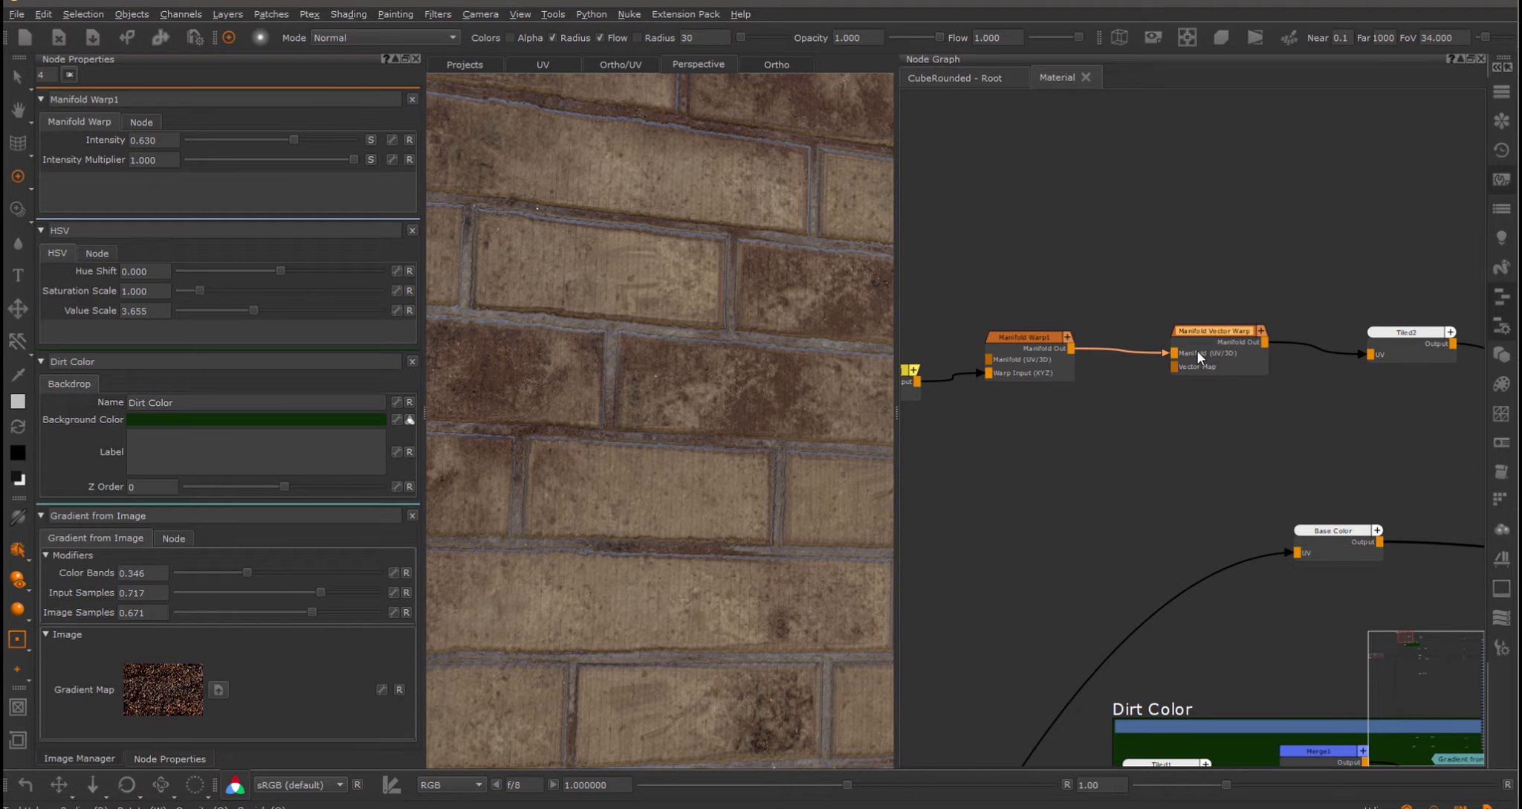
Add a Radio Node to the material graph just below the connection between Manifold Warp1 and Manifold Vector Warp.
scroll(1181, 359, "up", 4)
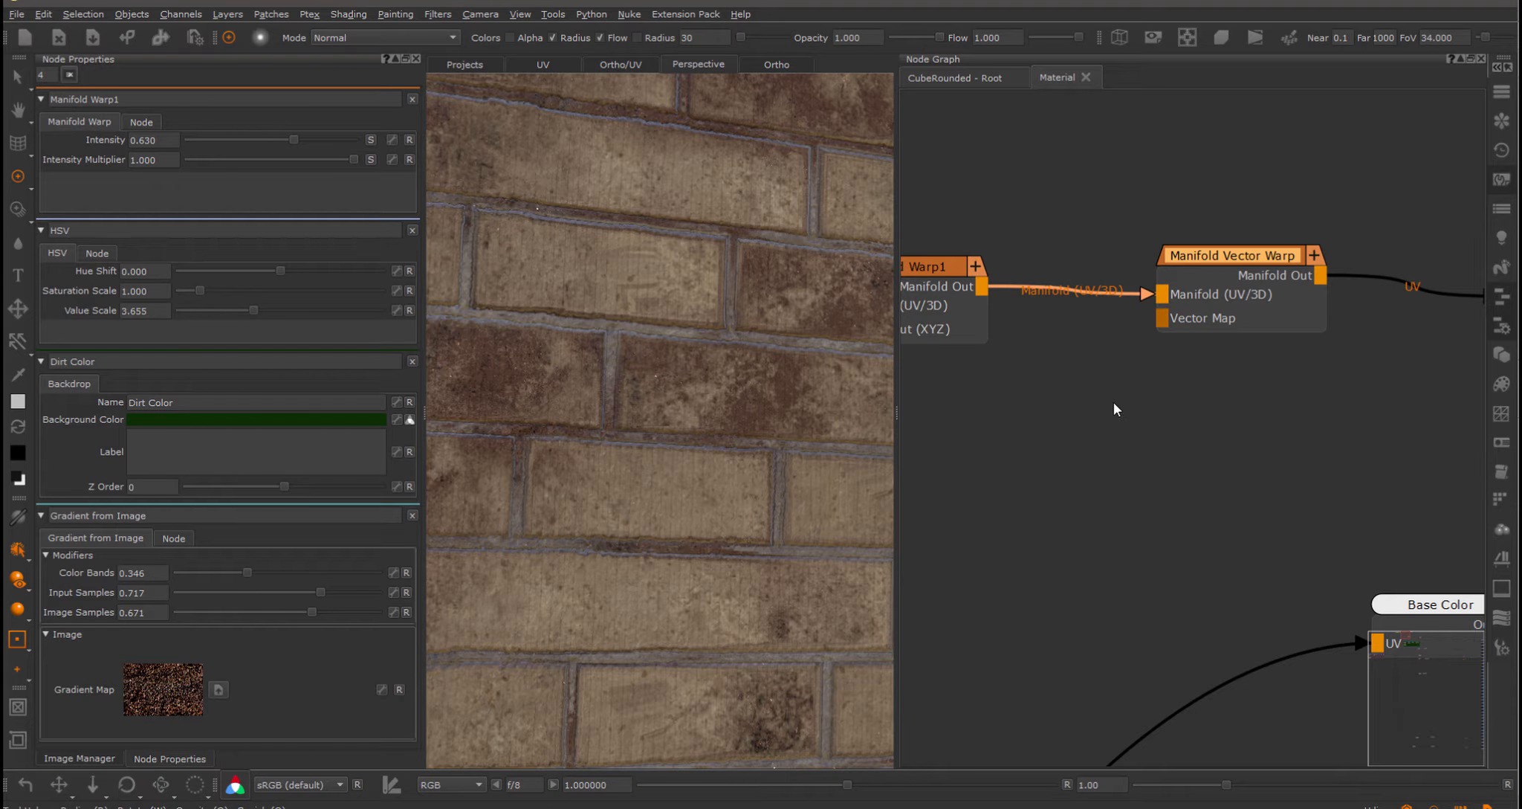
middle_click_drag(1114, 403, 1168, 380)
left_click(1120, 382)
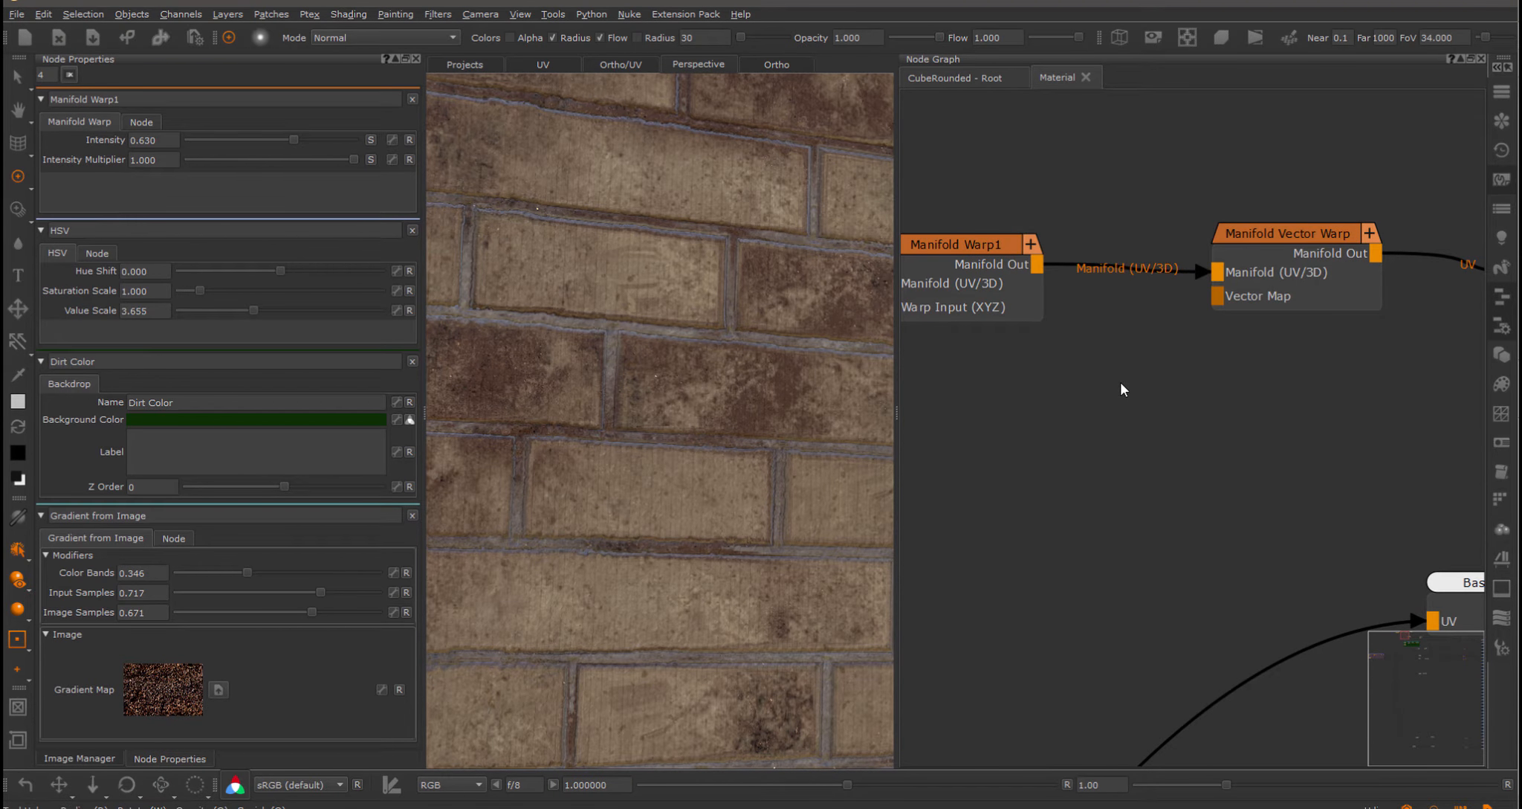
key("Tab")
left_click(1119, 444)
left_click_drag(1195, 449, 1083, 379)
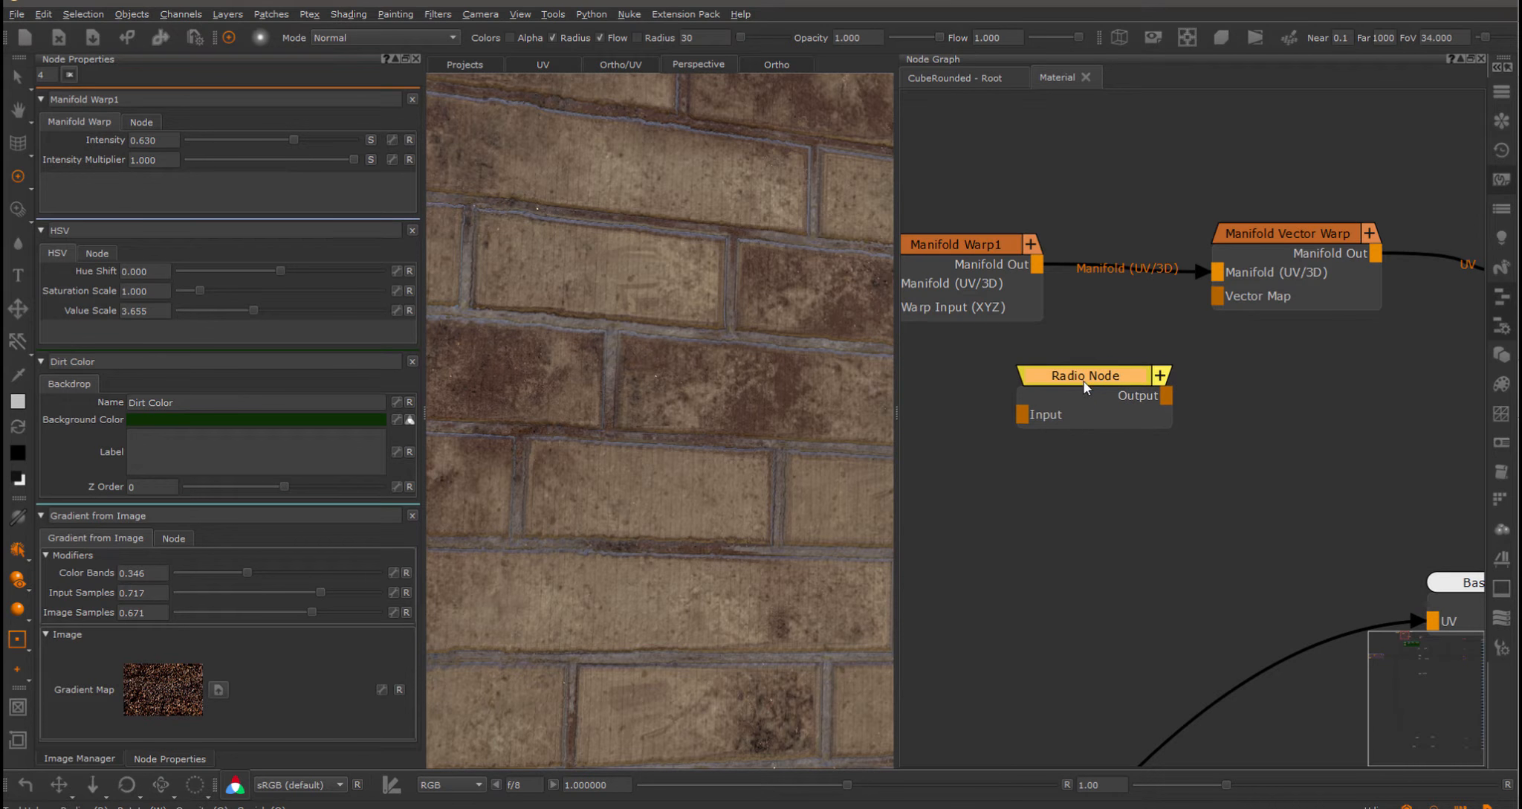
Link the new Radio Node to the normal radio transmitter and place it below the Manifold Vector Warp's inputs.
right_click(1083, 379)
left_click(1196, 381)
left_click(1120, 436)
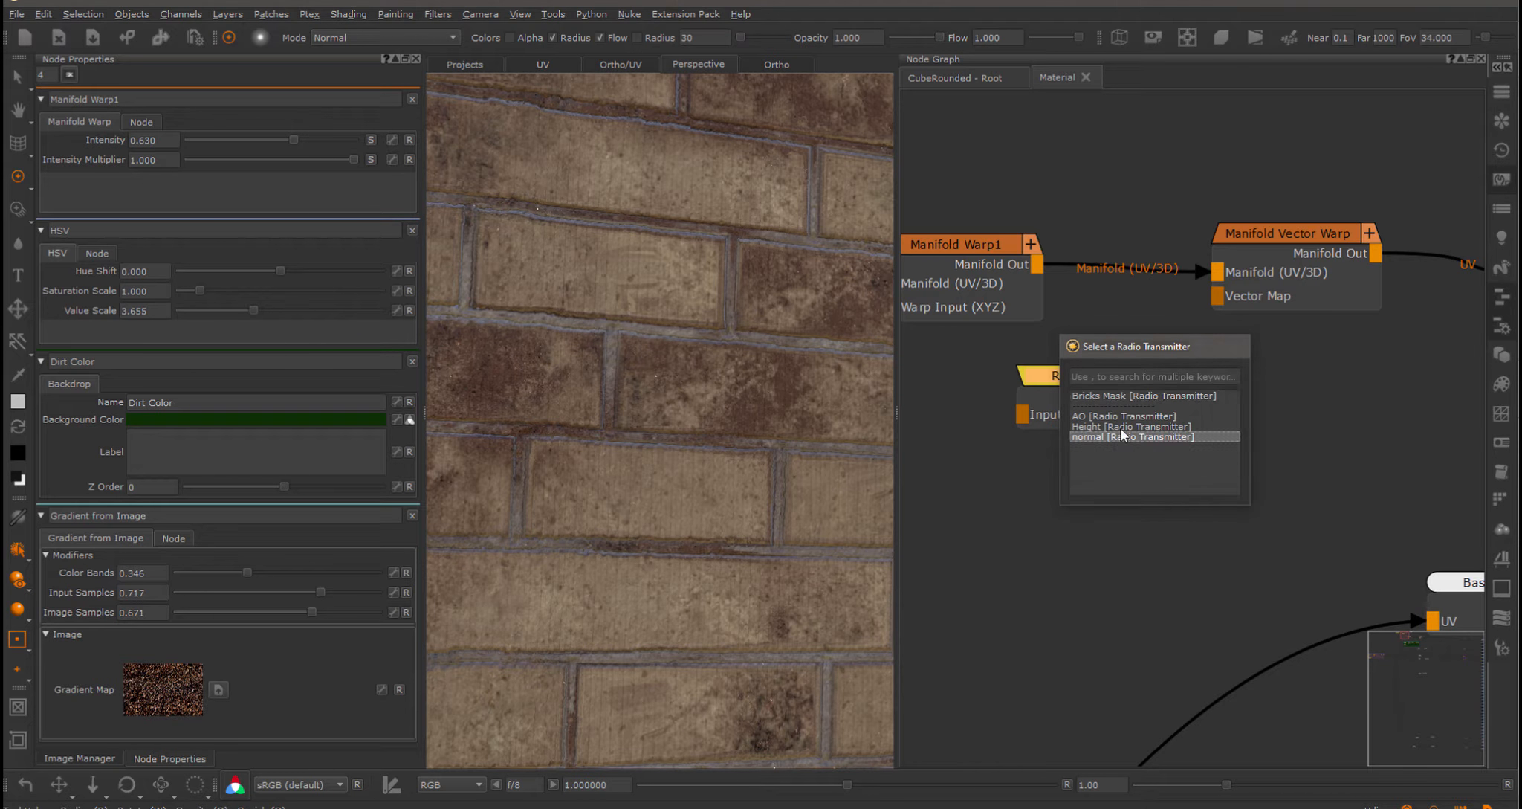
middle_click_drag(1124, 498, 1123, 477)
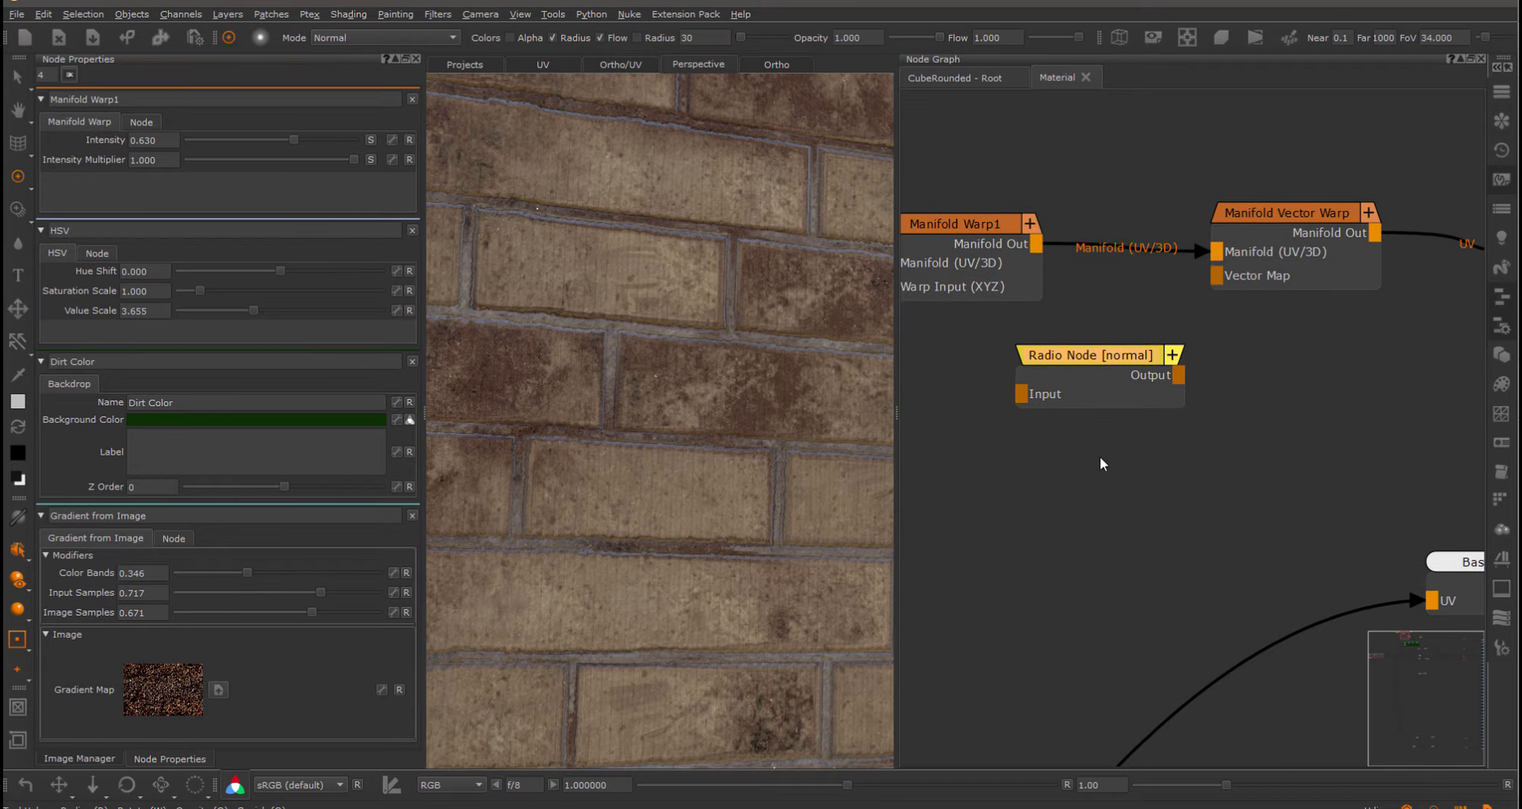
left_click_drag(1096, 357, 1138, 367)
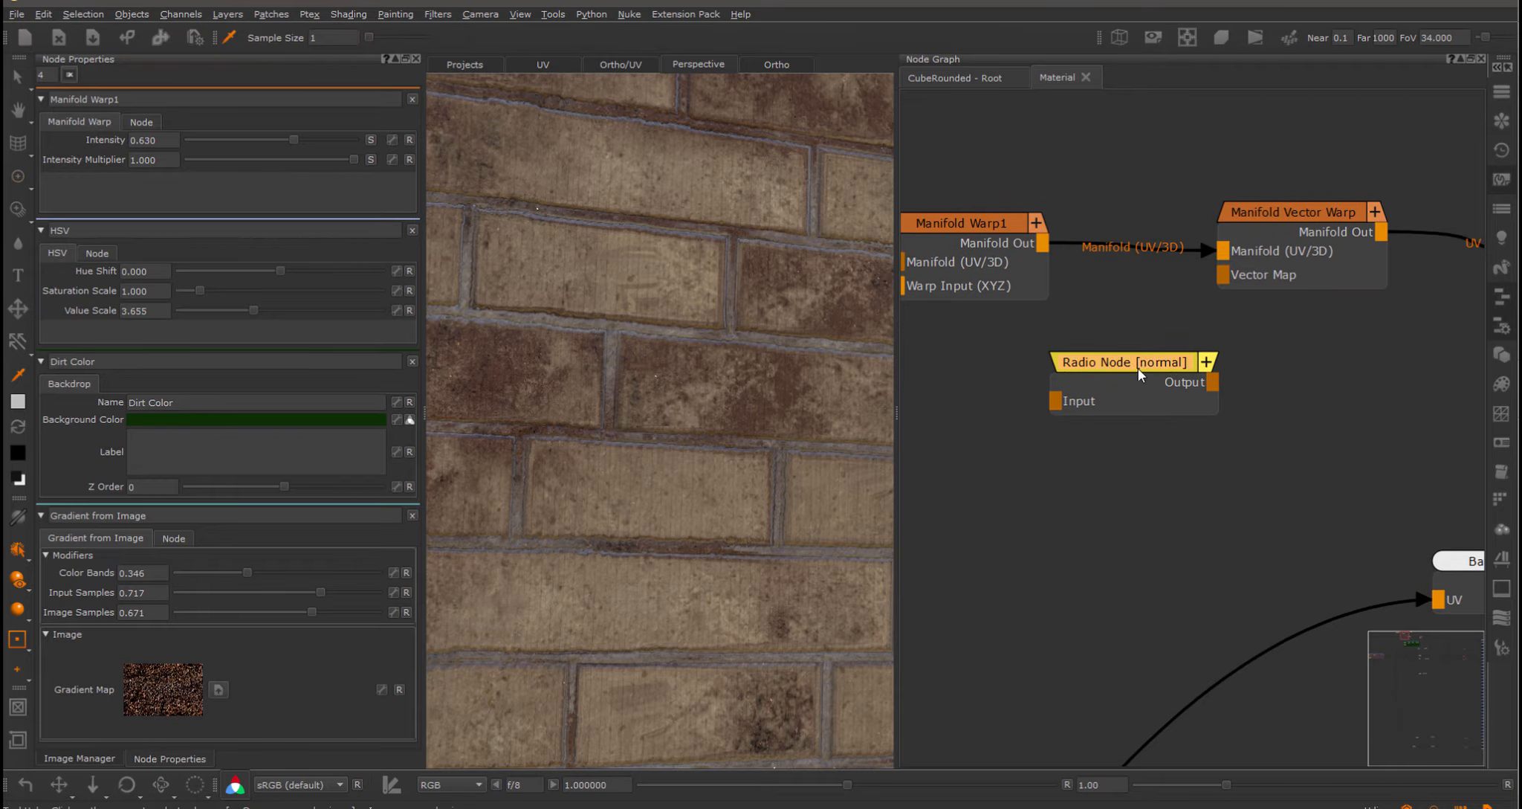
Jump to the Normal1 bookmark to examine the source of the normal transmitter, and return via the Base Color bookmark.
right_click(1137, 367, "ctrl")
left_click(1050, 405)
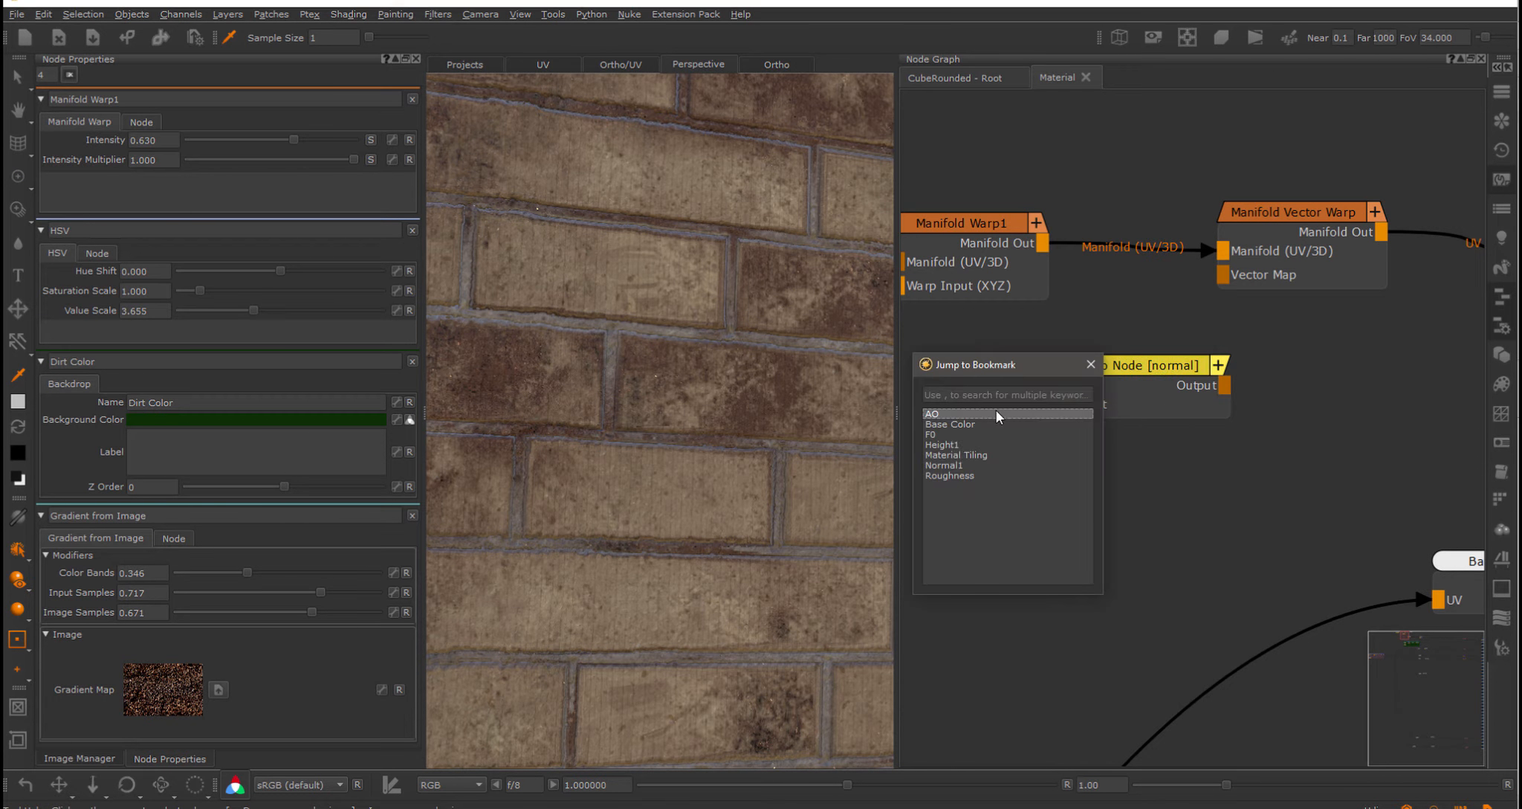
left_click(954, 464)
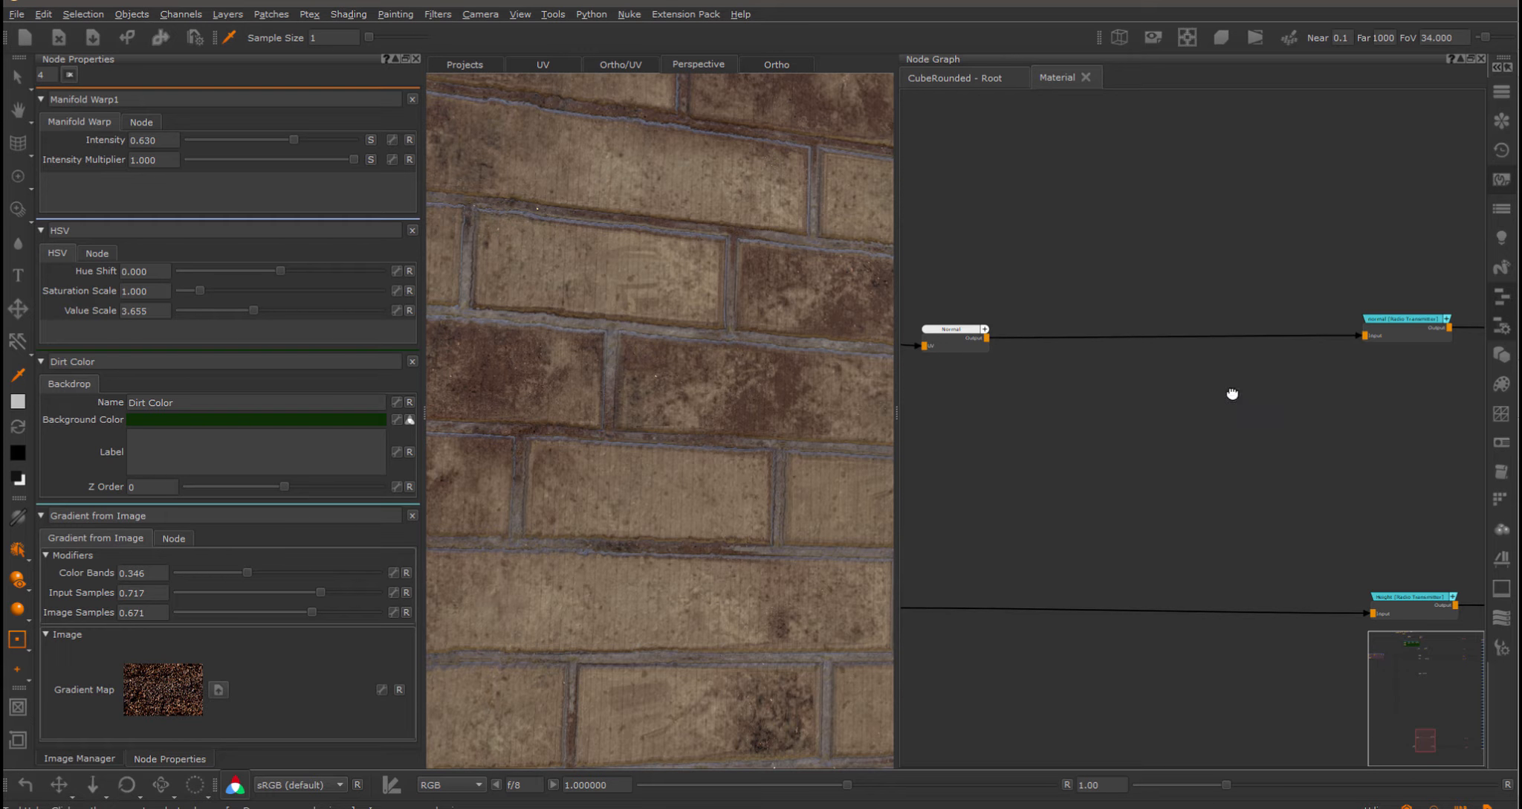
middle_click_drag(1233, 393, 1220, 398)
right_click(1204, 400)
left_click(1100, 421)
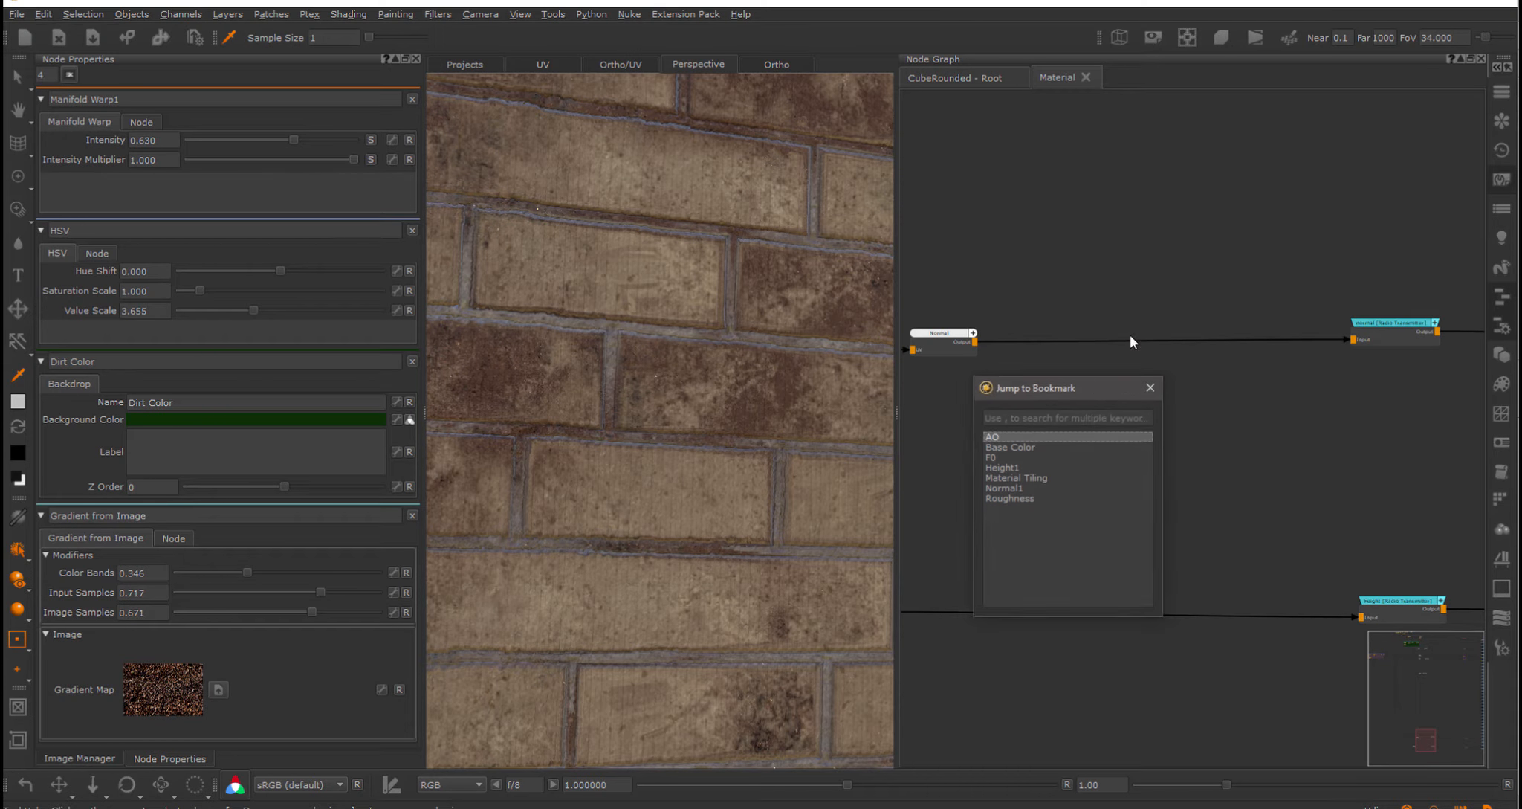
left_click(1012, 448)
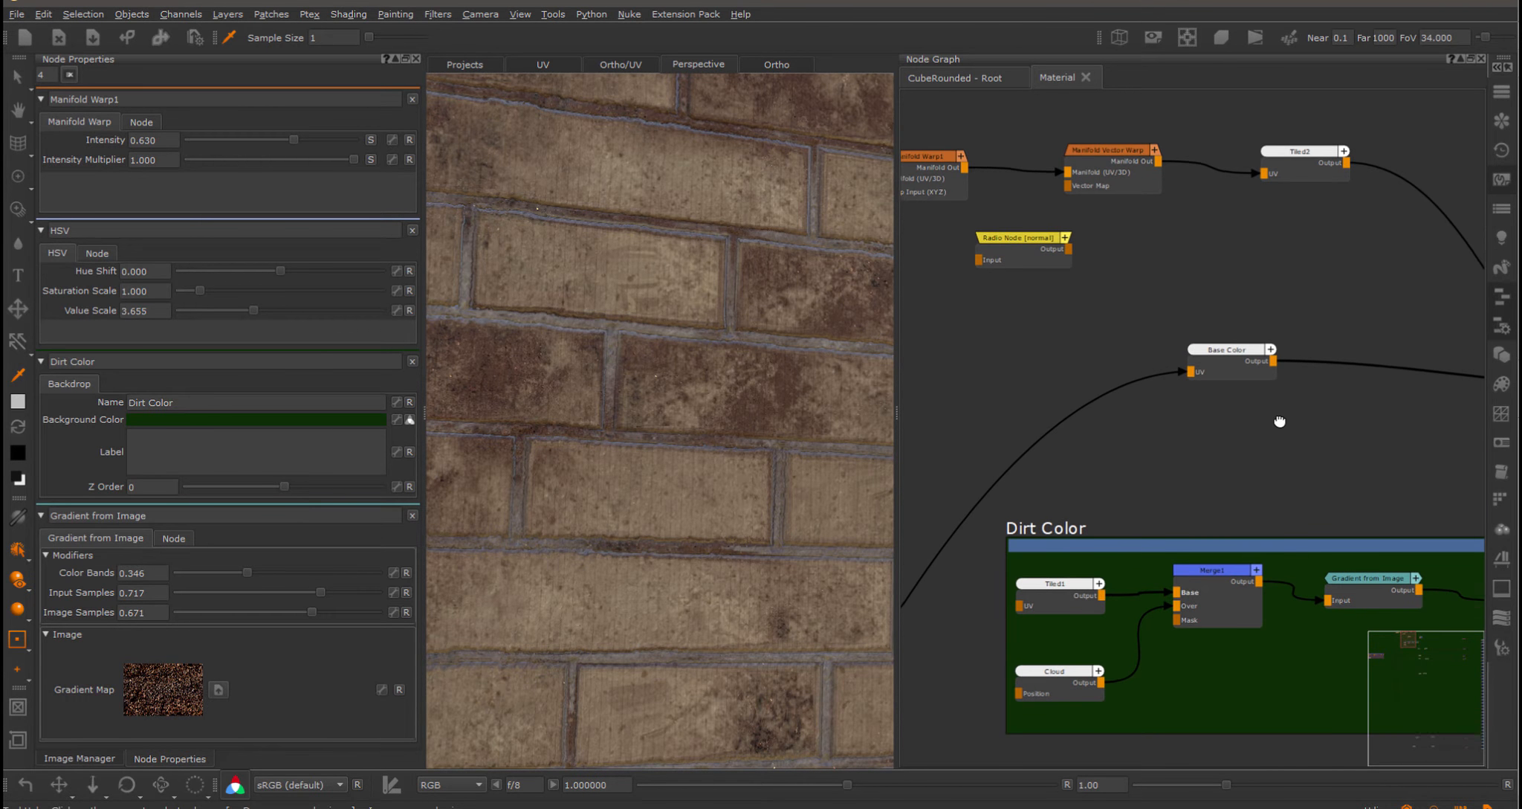
Connect the normal radio node's output to Manifold Vector Warp's Vector Map input and open the warp node's properties.
middle_click_drag(1280, 420, 1485, 566)
scroll(1319, 331, "up", 4)
left_click_drag(1299, 358, 1367, 241)
middle_click_drag(1397, 325, 1257, 365)
left_click(1310, 211)
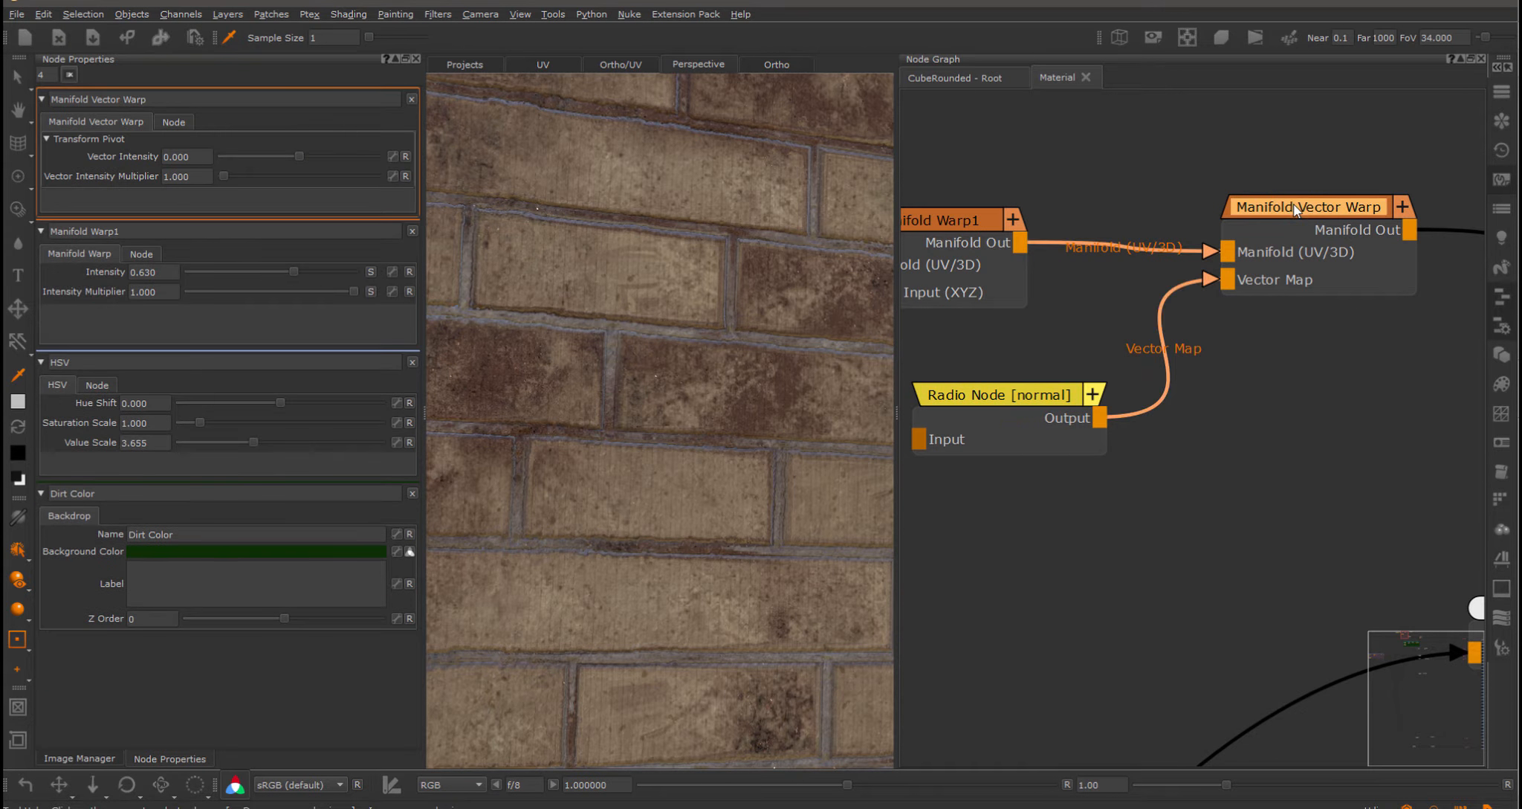
Try a Vector Intensity of 0.378 on the Manifold Vector Warp and inspect the normal map up close before returning to the last shader.
mouse_move(299, 153)
left_mouse_down()
mouse_move(340, 152)
mouse_move(315, 156)
mouse_move(328, 155)
left_mouse_up()
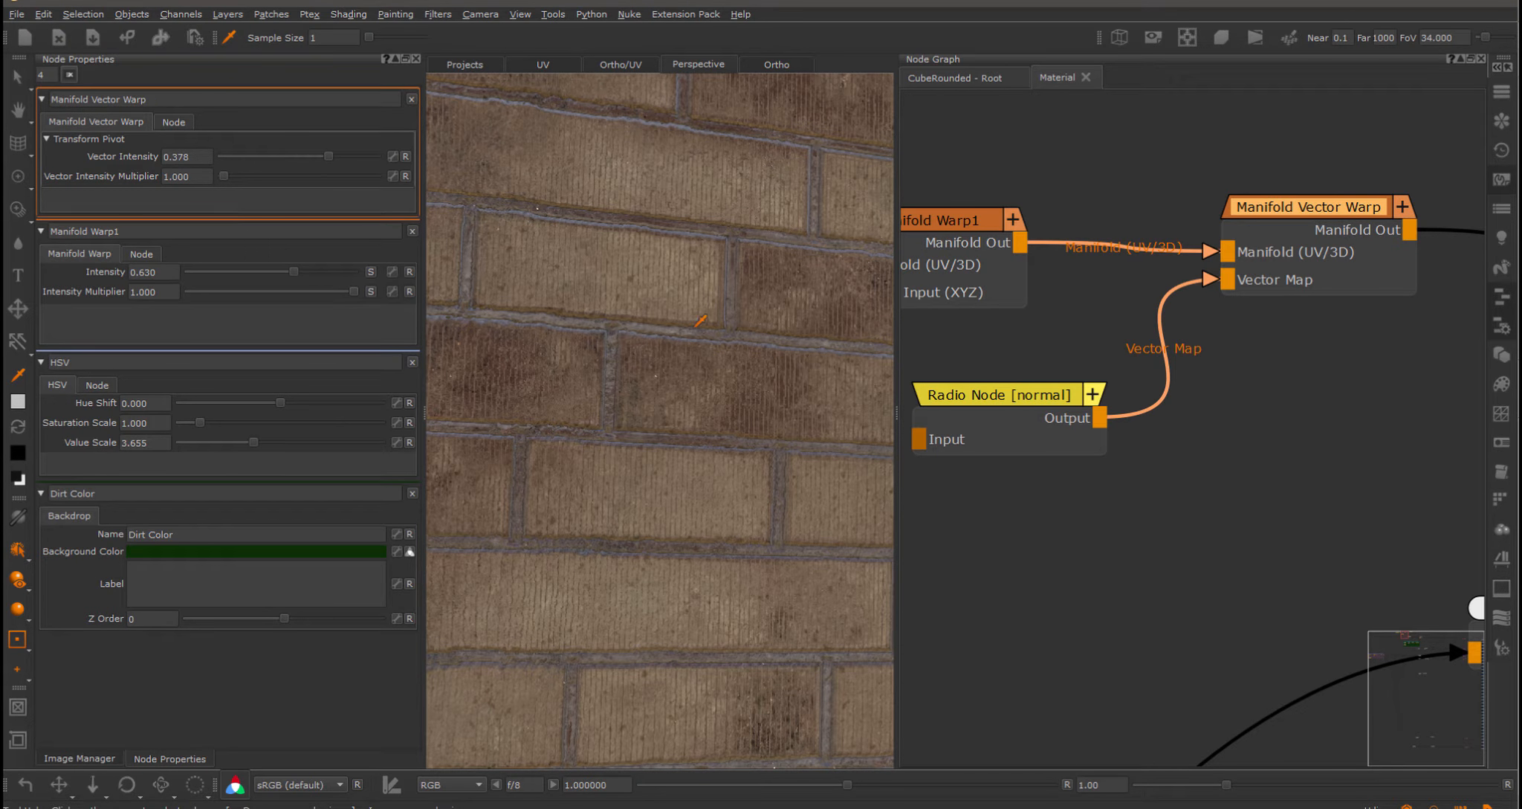
scroll(1296, 362, "down", 5)
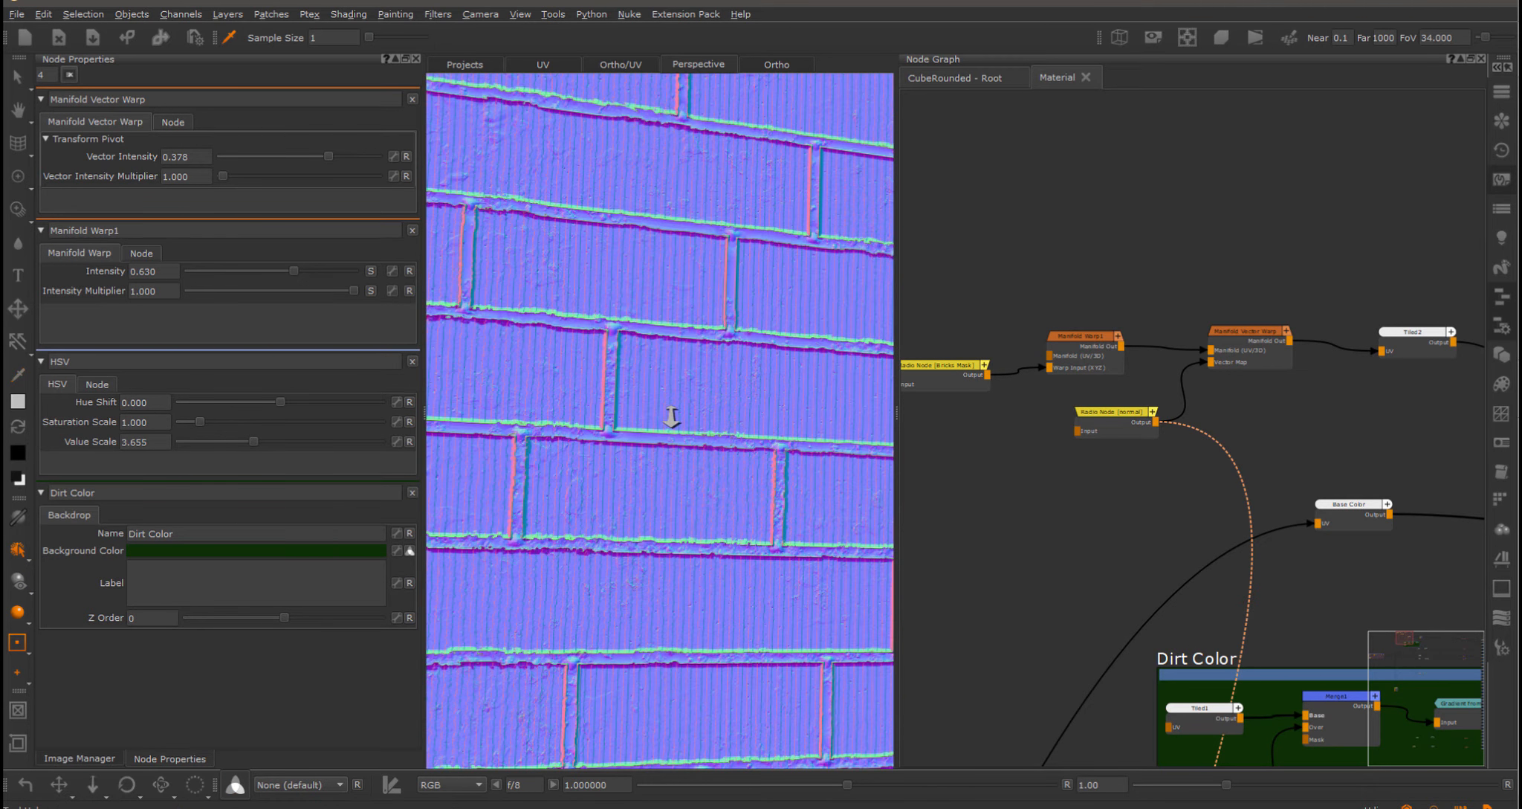
scroll(669, 418, "up", 5)
scroll(654, 413, "up", 3)
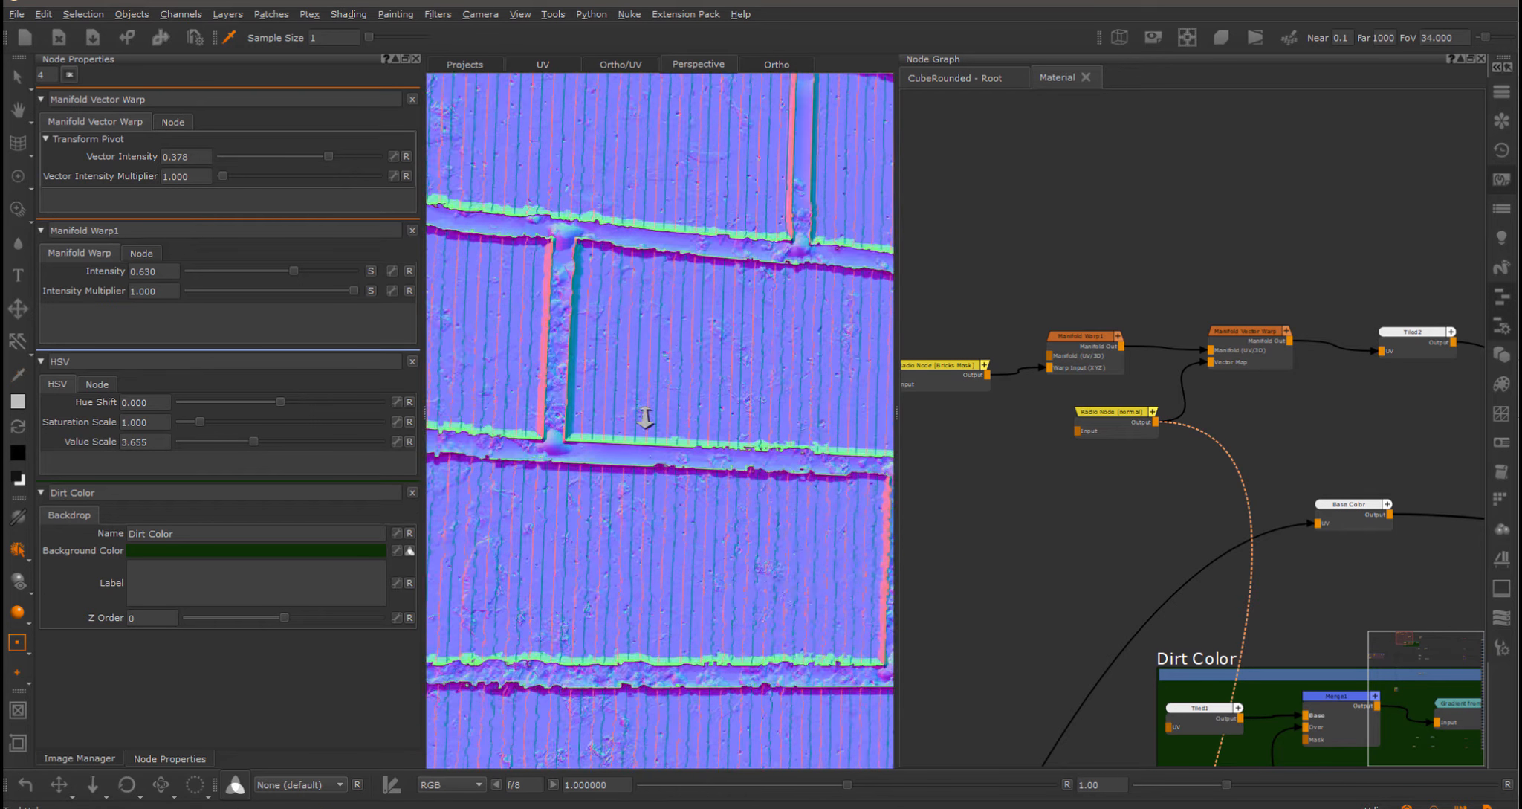
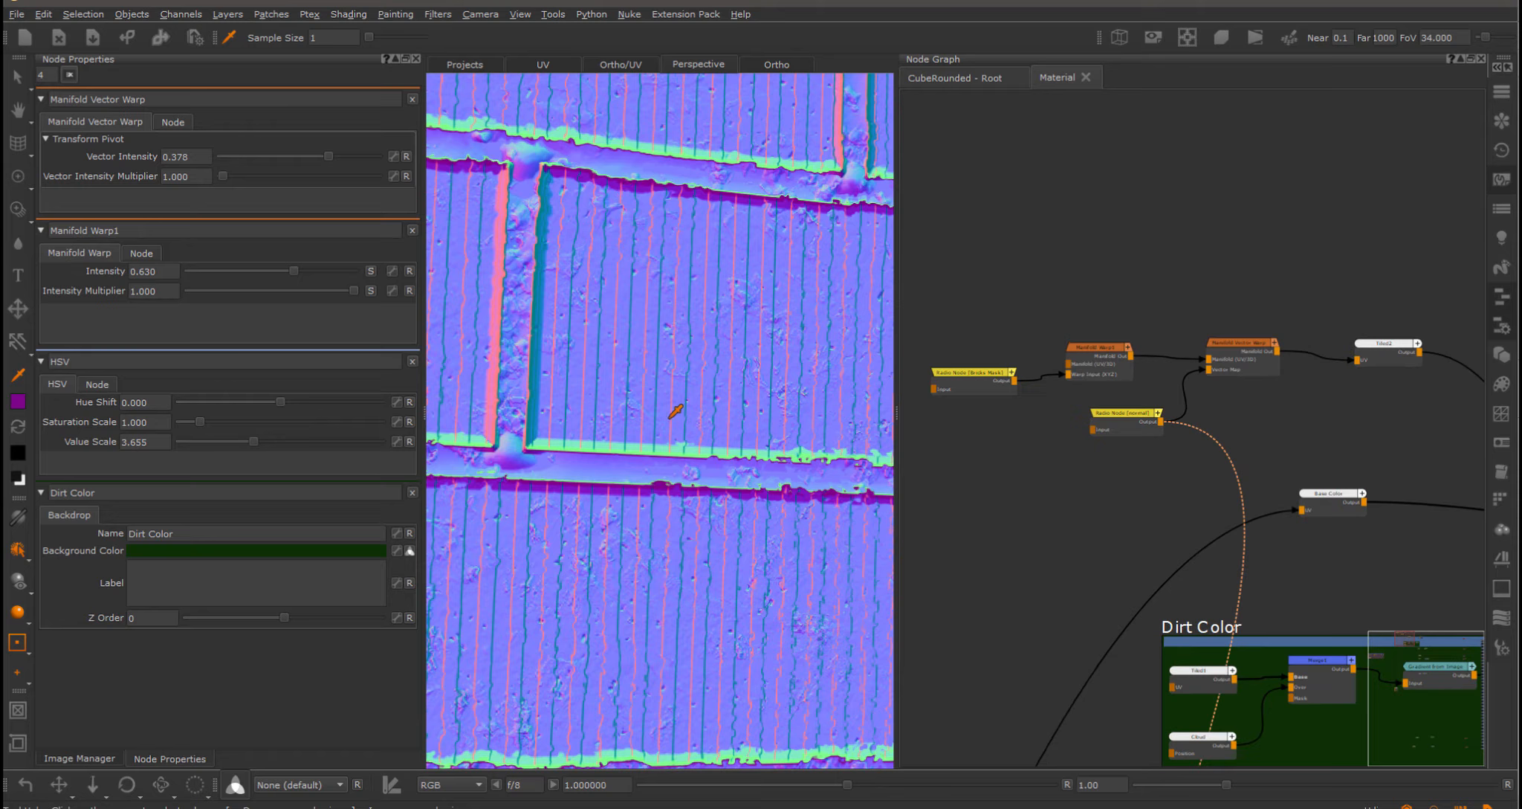
right_click(667, 421)
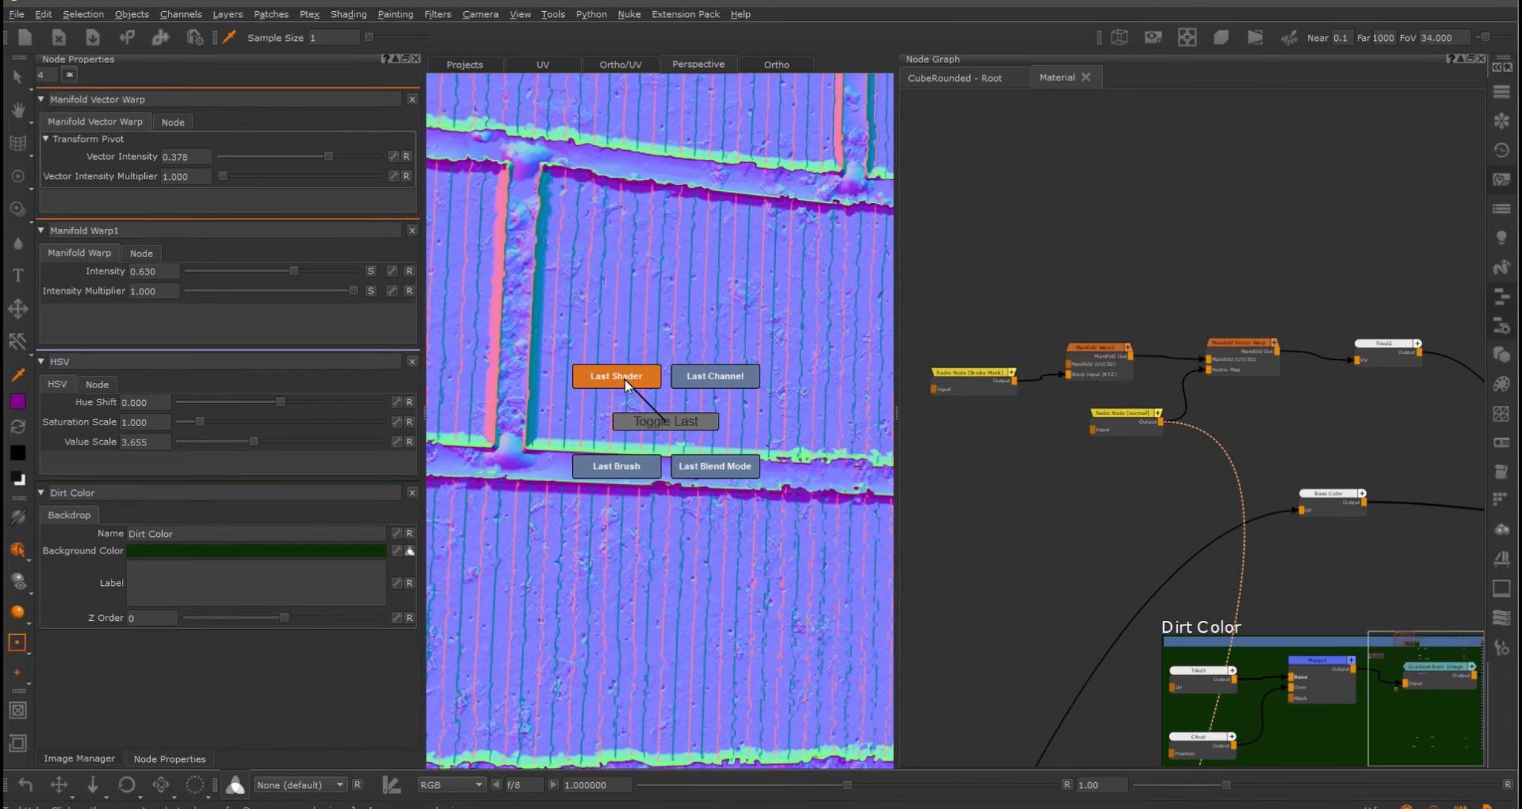
left_click(624, 378)
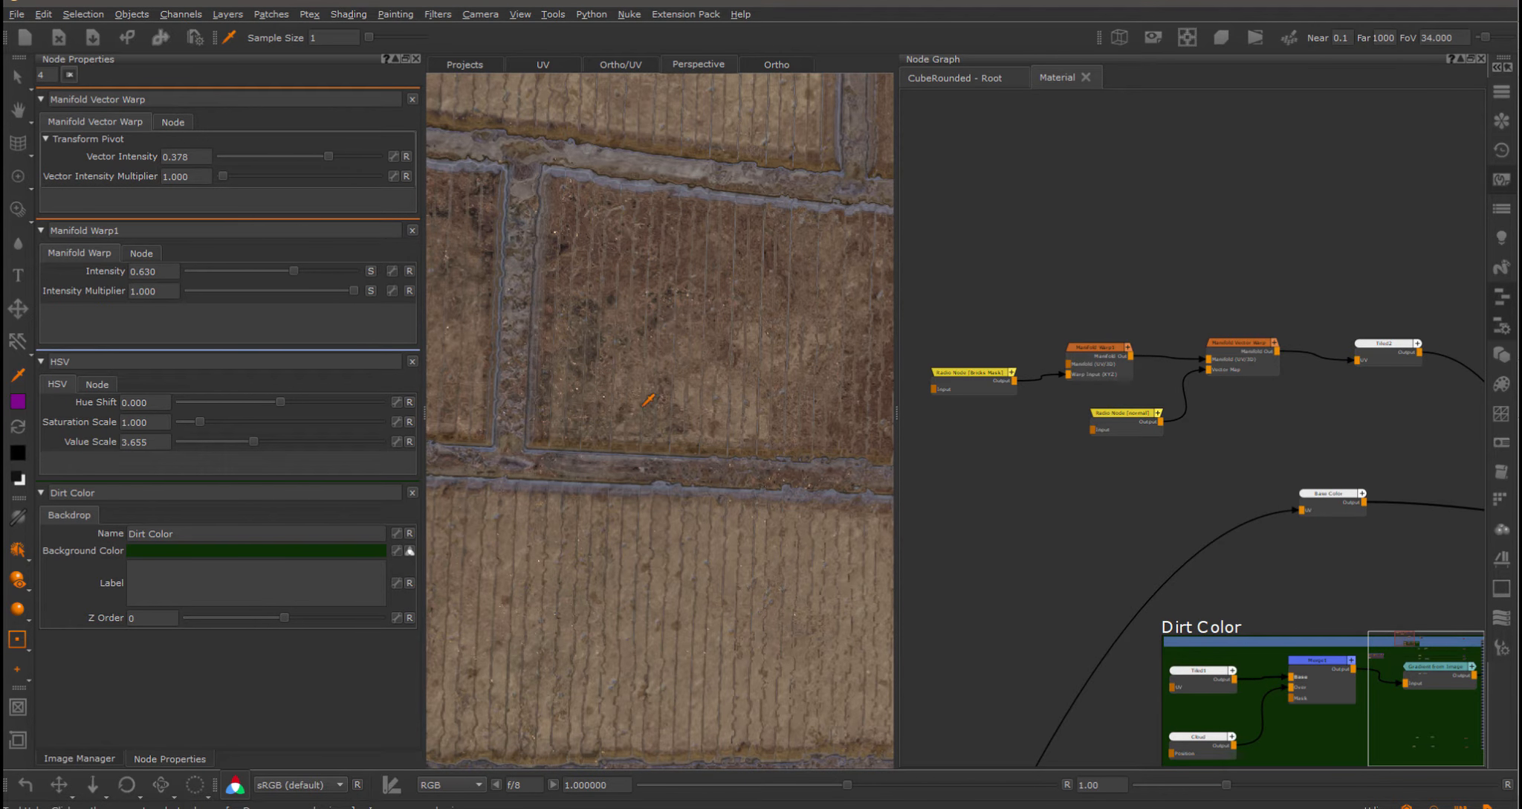
Set the Manifold Vector Warp's Vector Intensity to 0.286 and check the brick pattern on the whole cube.
scroll(1272, 429, "up", 5)
left_click(1272, 269)
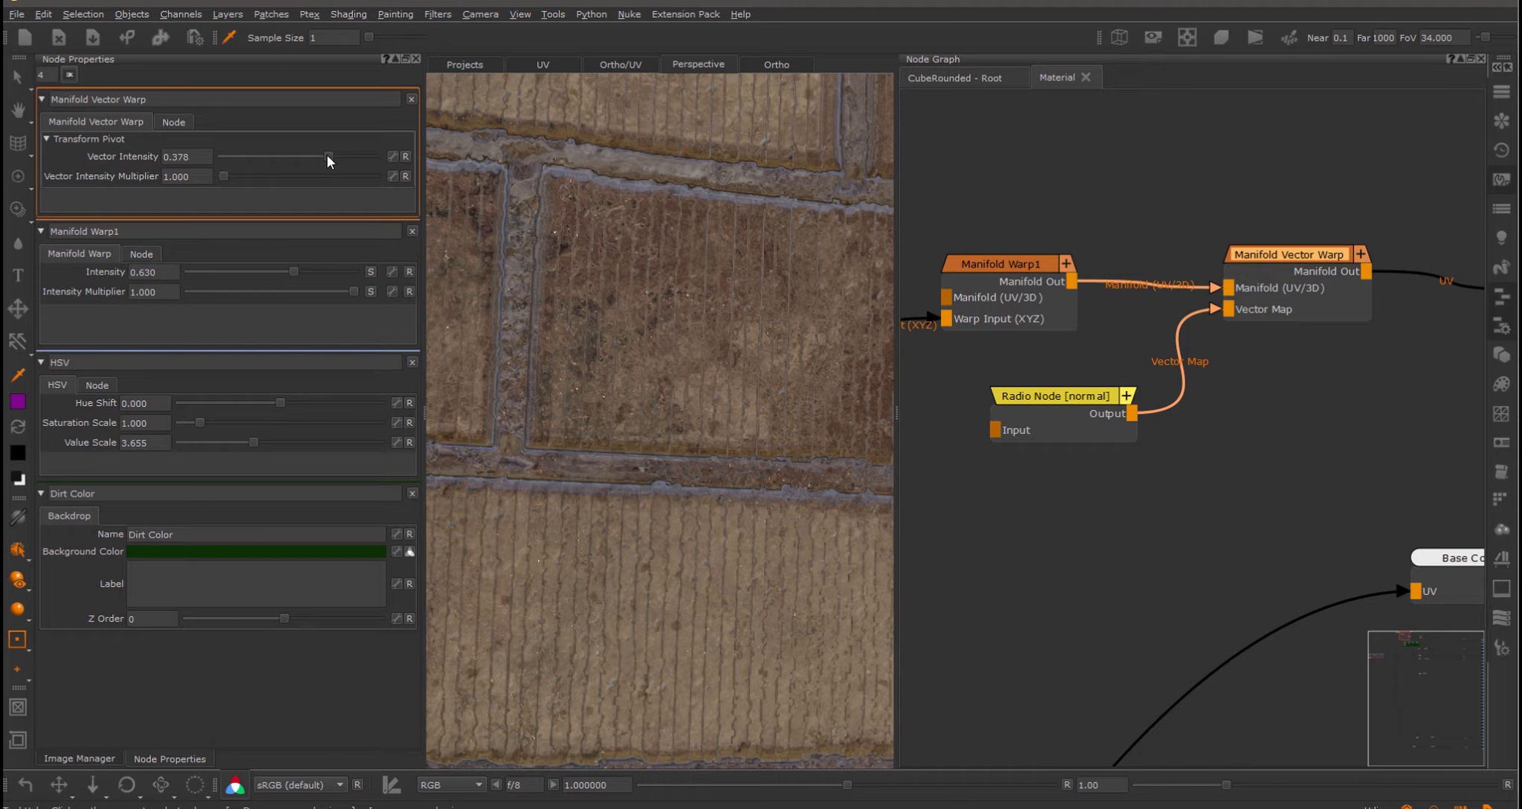
mouse_move(326, 153)
left_mouse_down()
mouse_move(350, 153)
mouse_move(306, 153)
mouse_move(333, 156)
left_mouse_up()
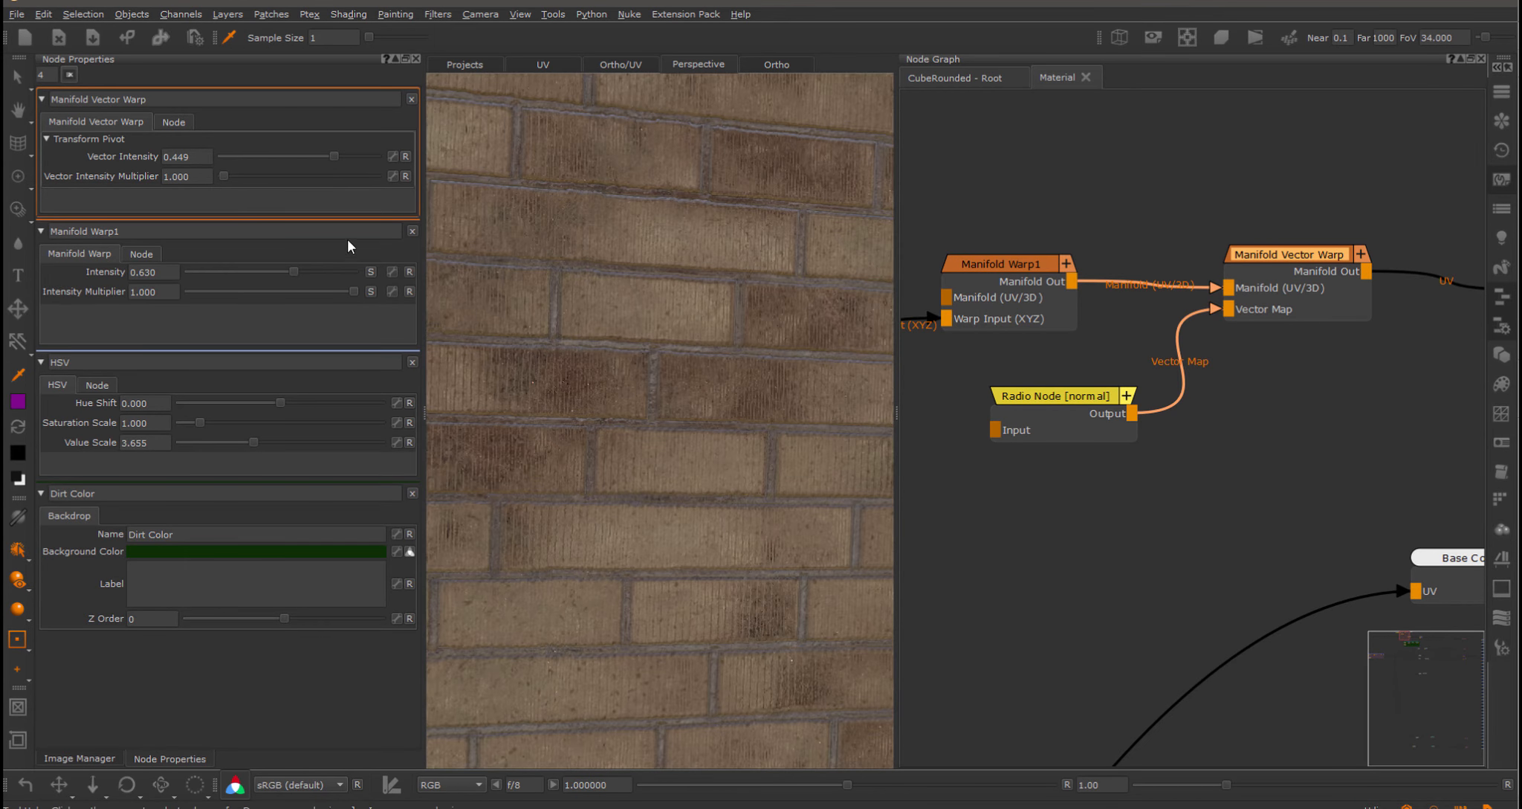
mouse_move(336, 164)
left_mouse_down()
mouse_move(276, 168)
mouse_move(338, 168)
mouse_move(325, 173)
left_mouse_up()
scroll(703, 394, "down", 5)
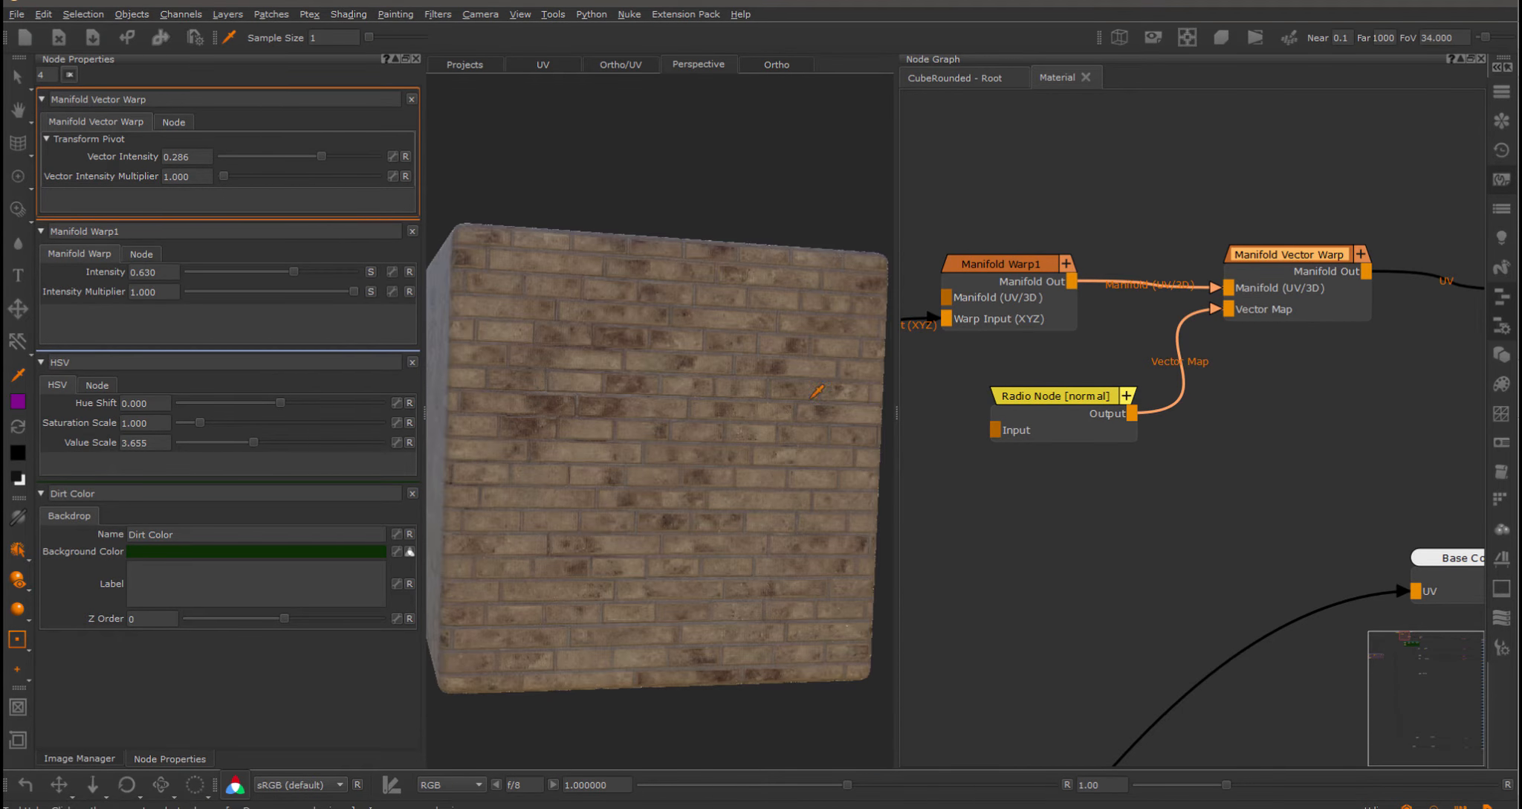
scroll(1237, 451, "down", 3)
mouse_move(646, 446)
middle_mouse_down()
mouse_move(611, 424)
mouse_move(652, 425)
middle_mouse_up()
scroll(1231, 415, "down", 1)
scroll(1231, 415, "down", 1)
scroll(639, 290, "up", 5)
scroll(776, 333, "down", 5)
scroll(1187, 431, "up", 4)
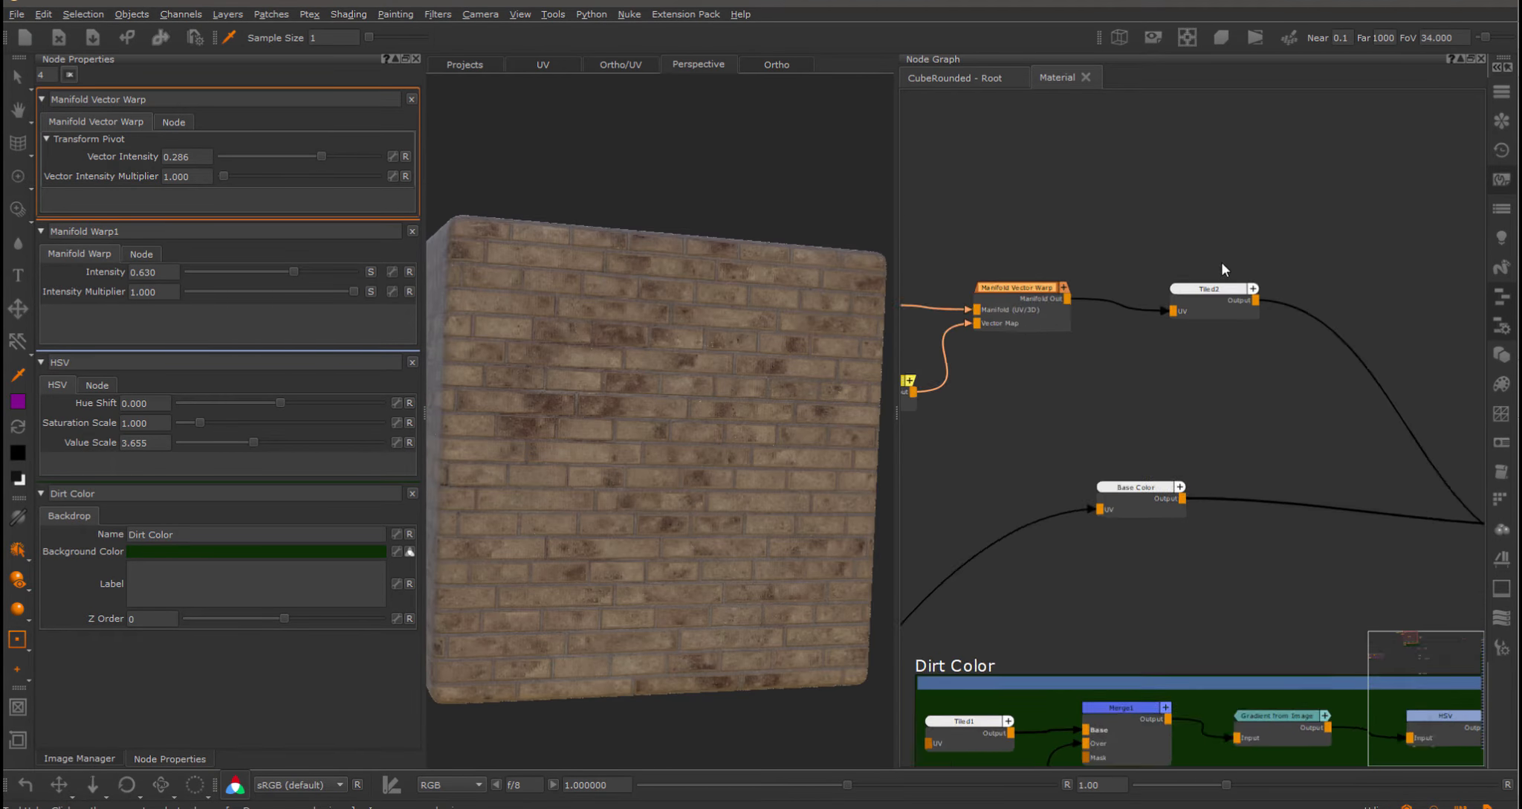
Swap the Tiled2 node's type to Splatter (X1) 2D.
scroll(1204, 327, "up", 2)
left_click(1197, 341)
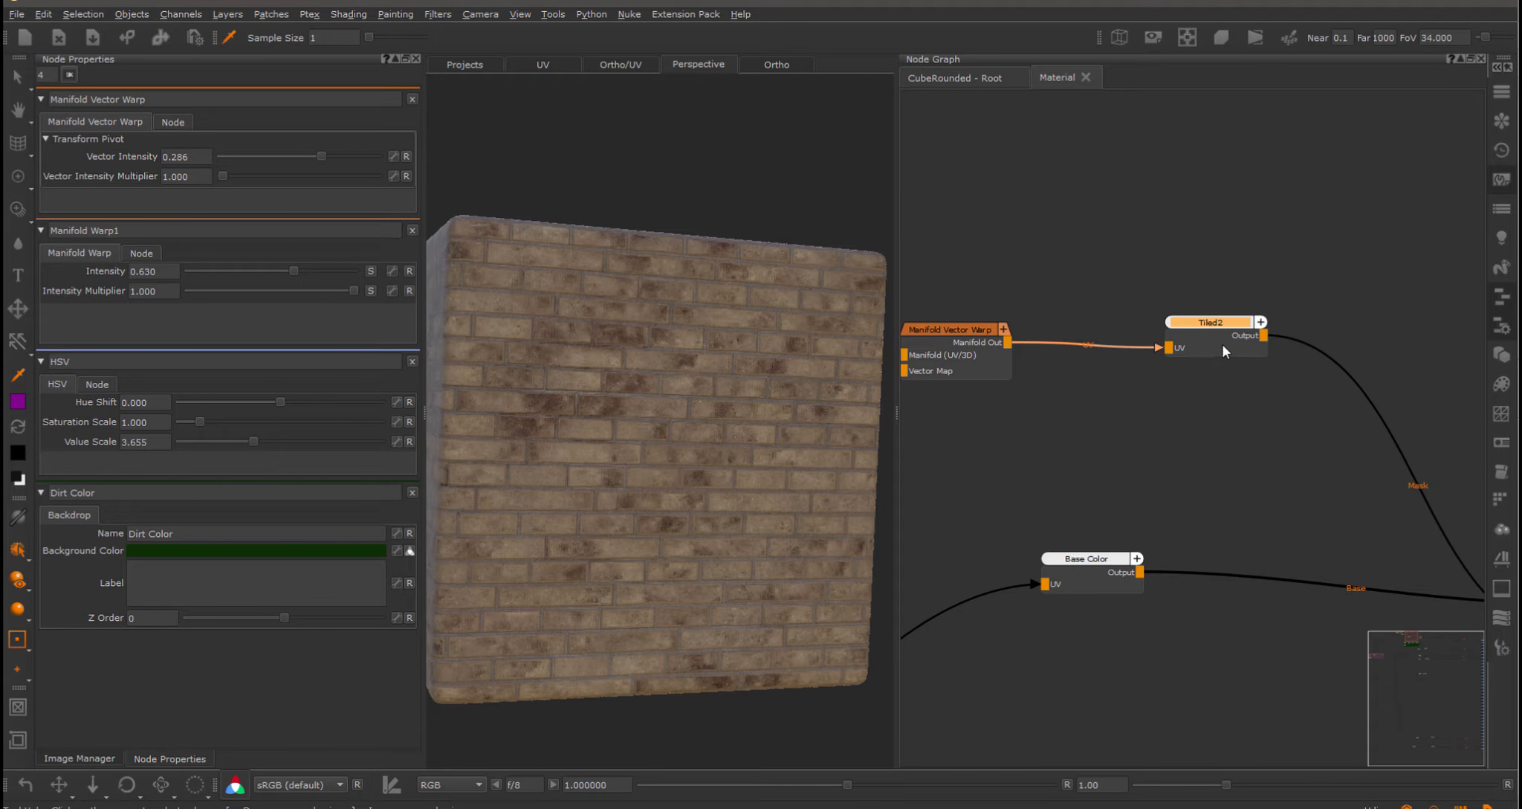
right_click(1215, 323)
mouse_move(1269, 387)
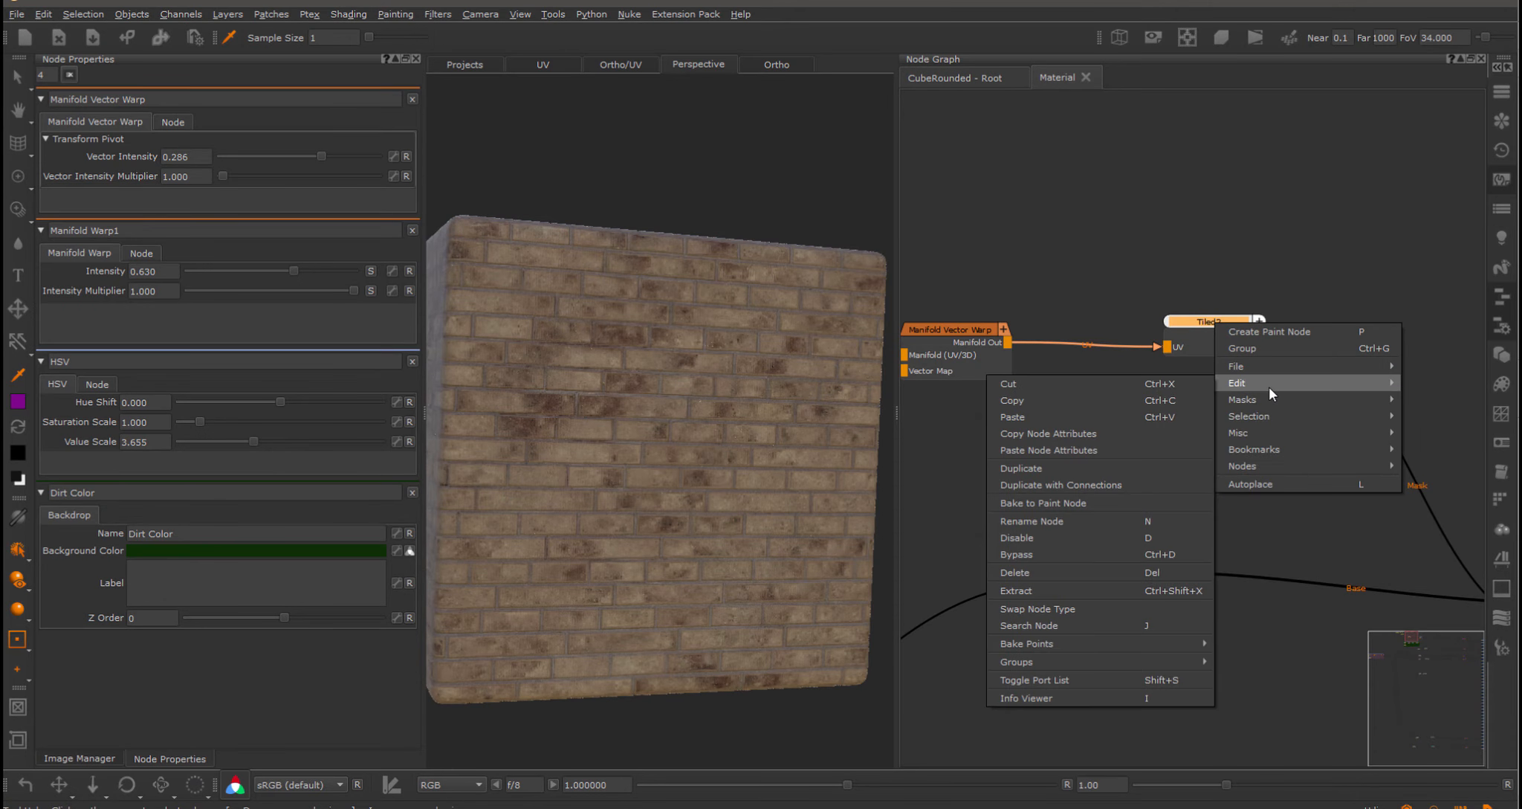
left_click(1062, 608)
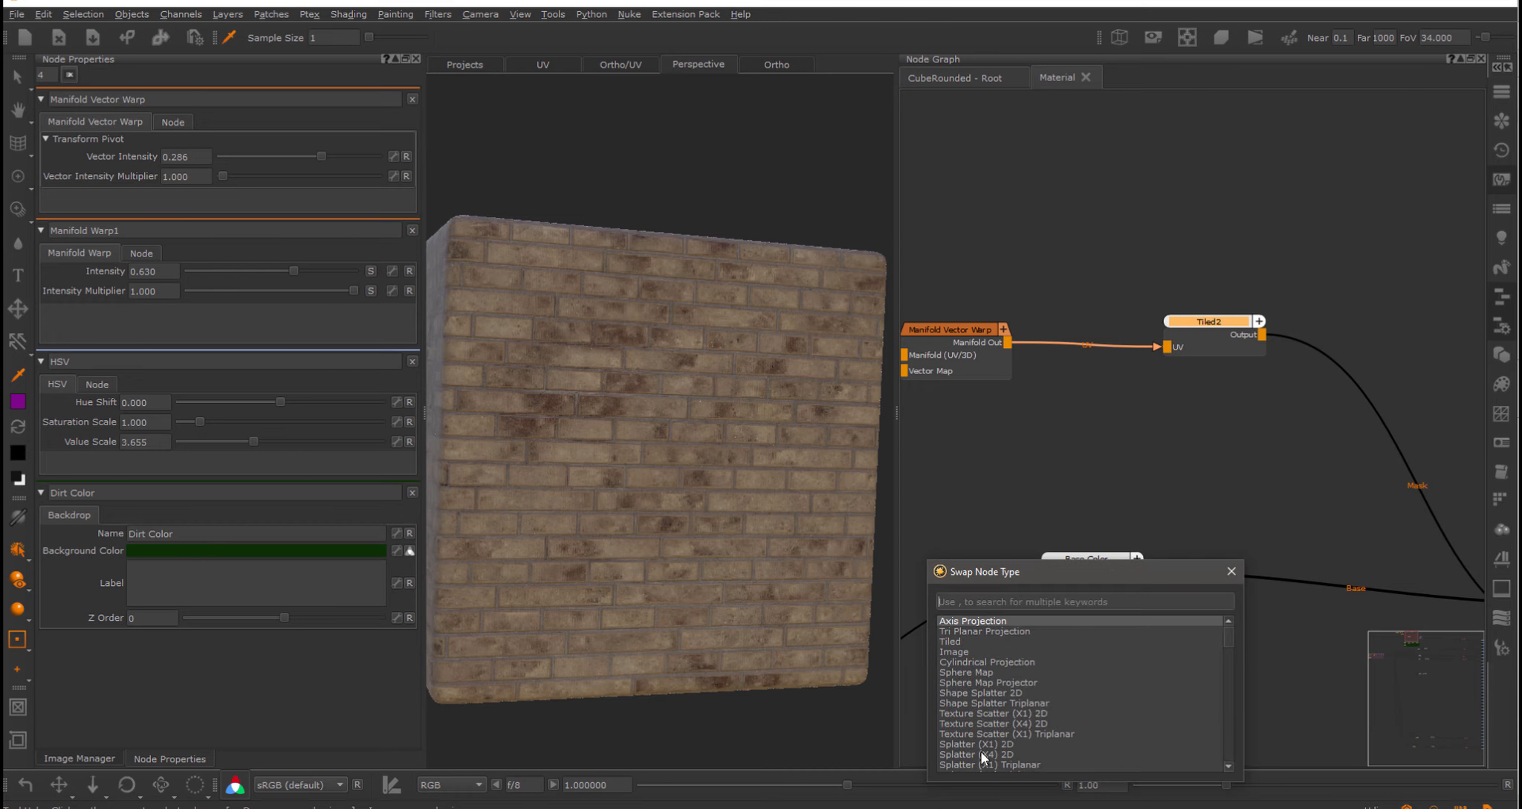
left_click(991, 746)
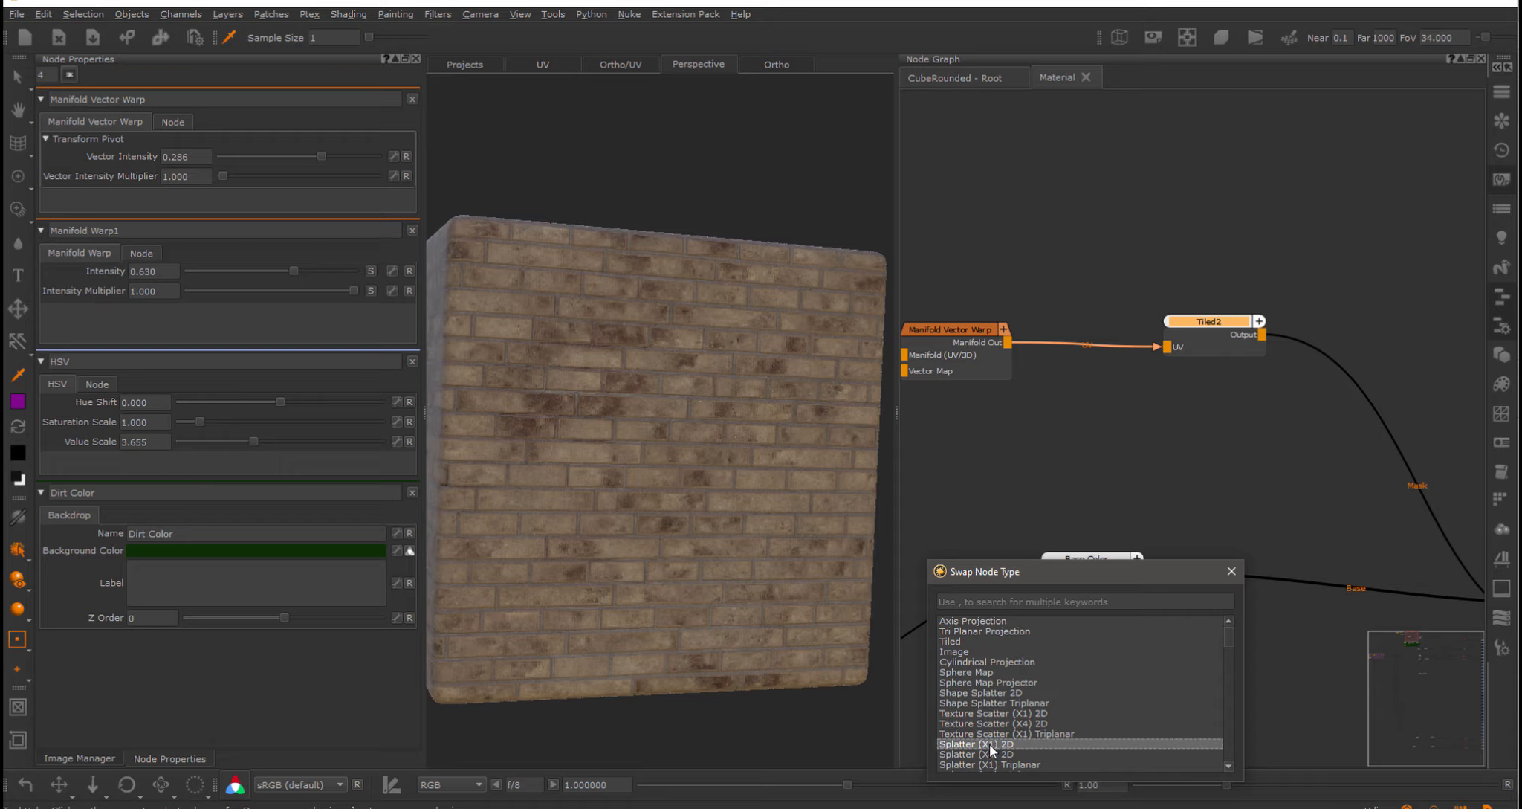
key("Return")
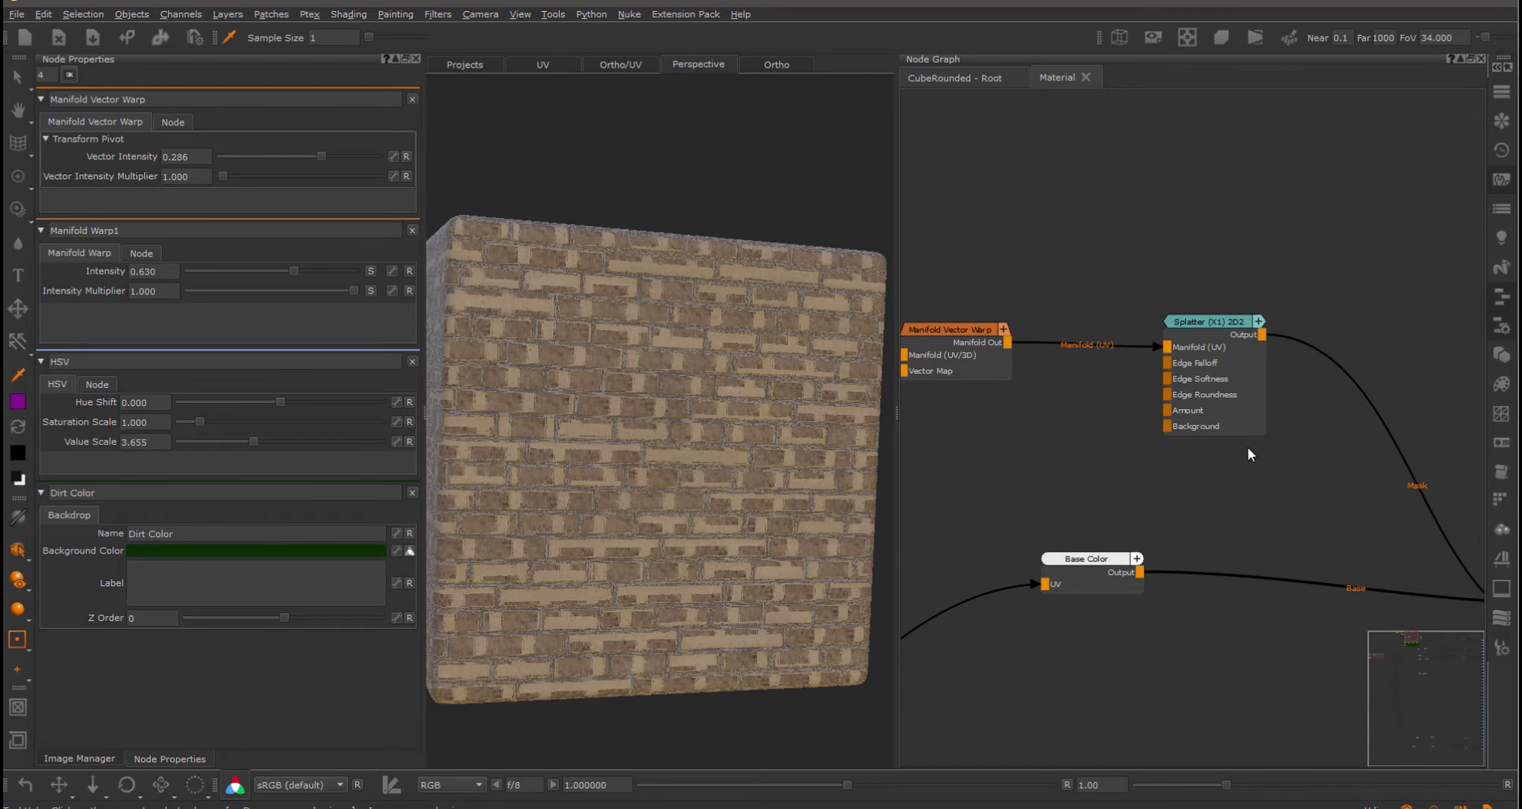
Open the new Splatter node's properties and set its Amount X to 4.
double_click(1240, 317)
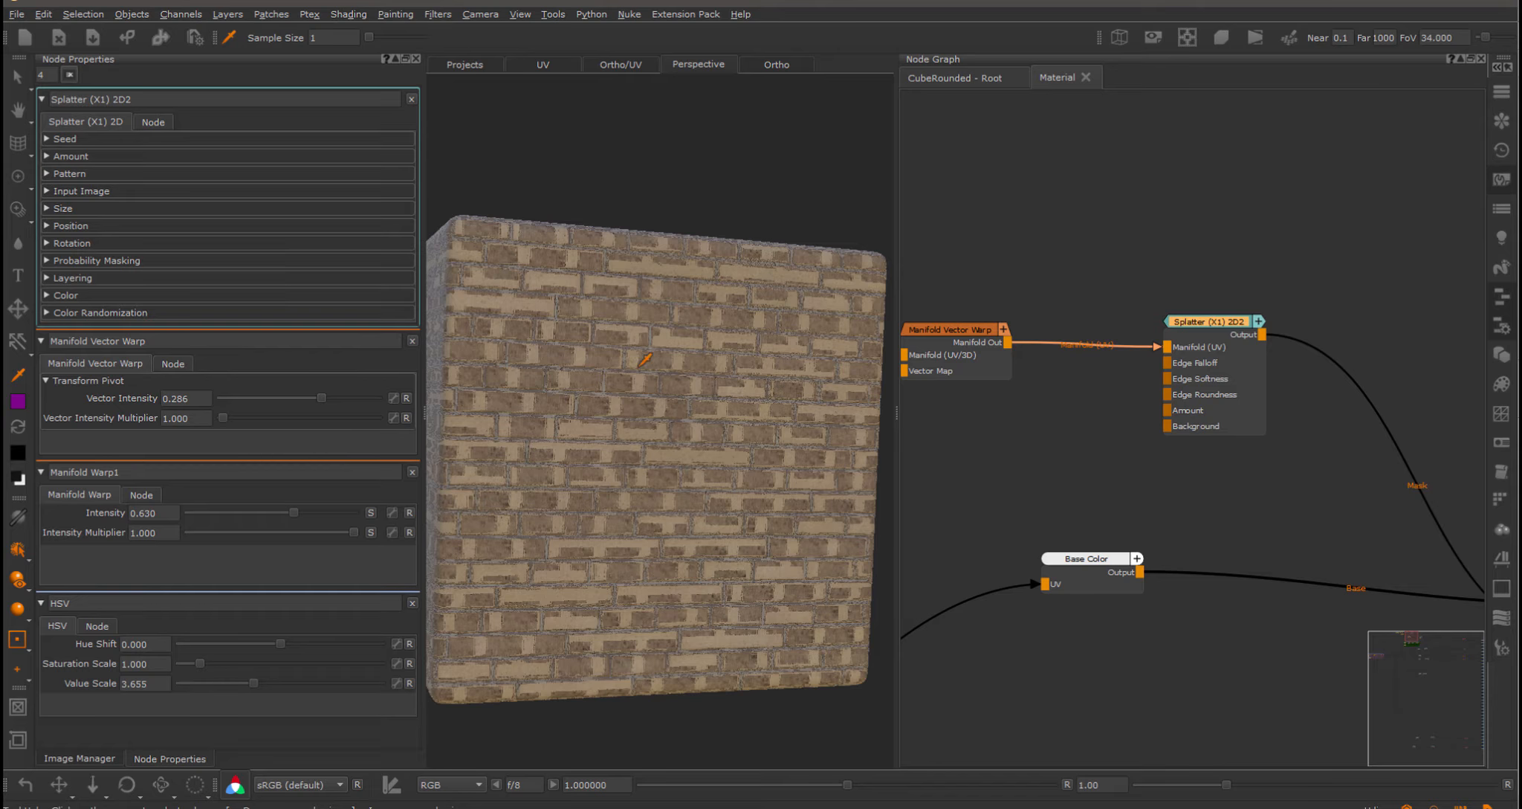
scroll(632, 361, "up", 6)
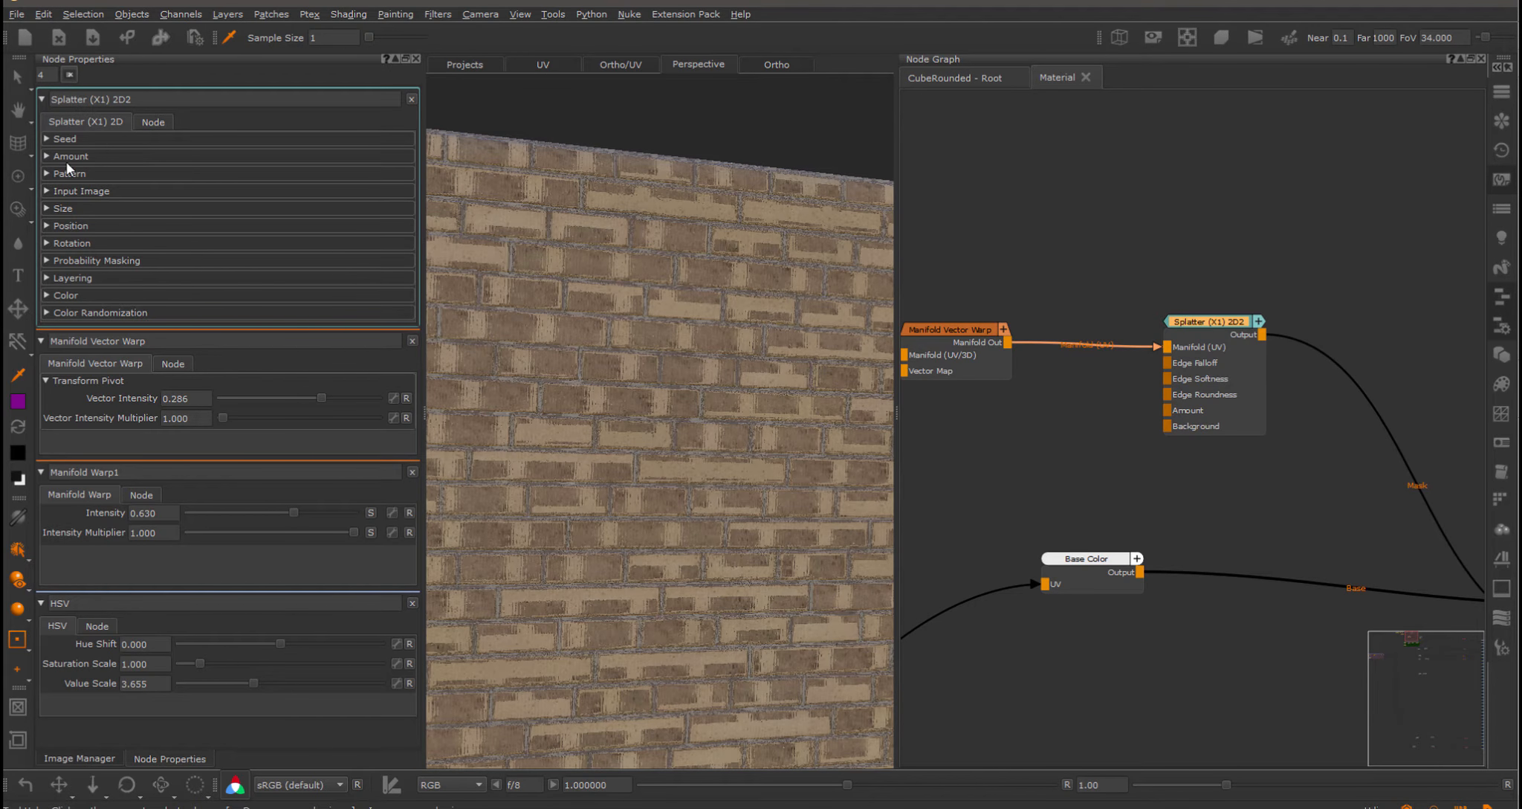
left_click(70, 157)
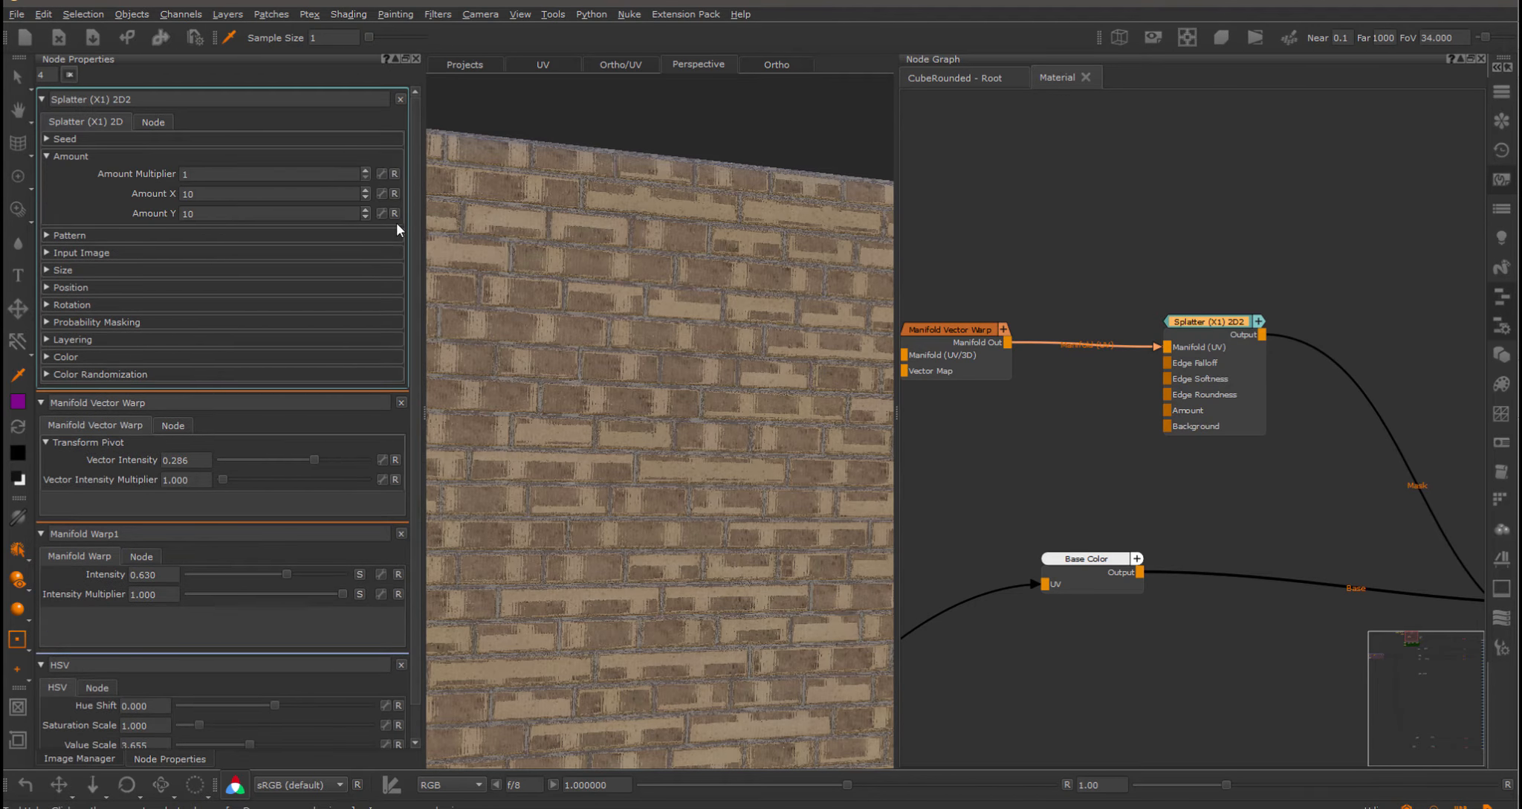
left_click(365, 197)
left_click(365, 197)
left_click(365, 197)
left_click(364, 197)
left_click(365, 197)
left_click(365, 197)
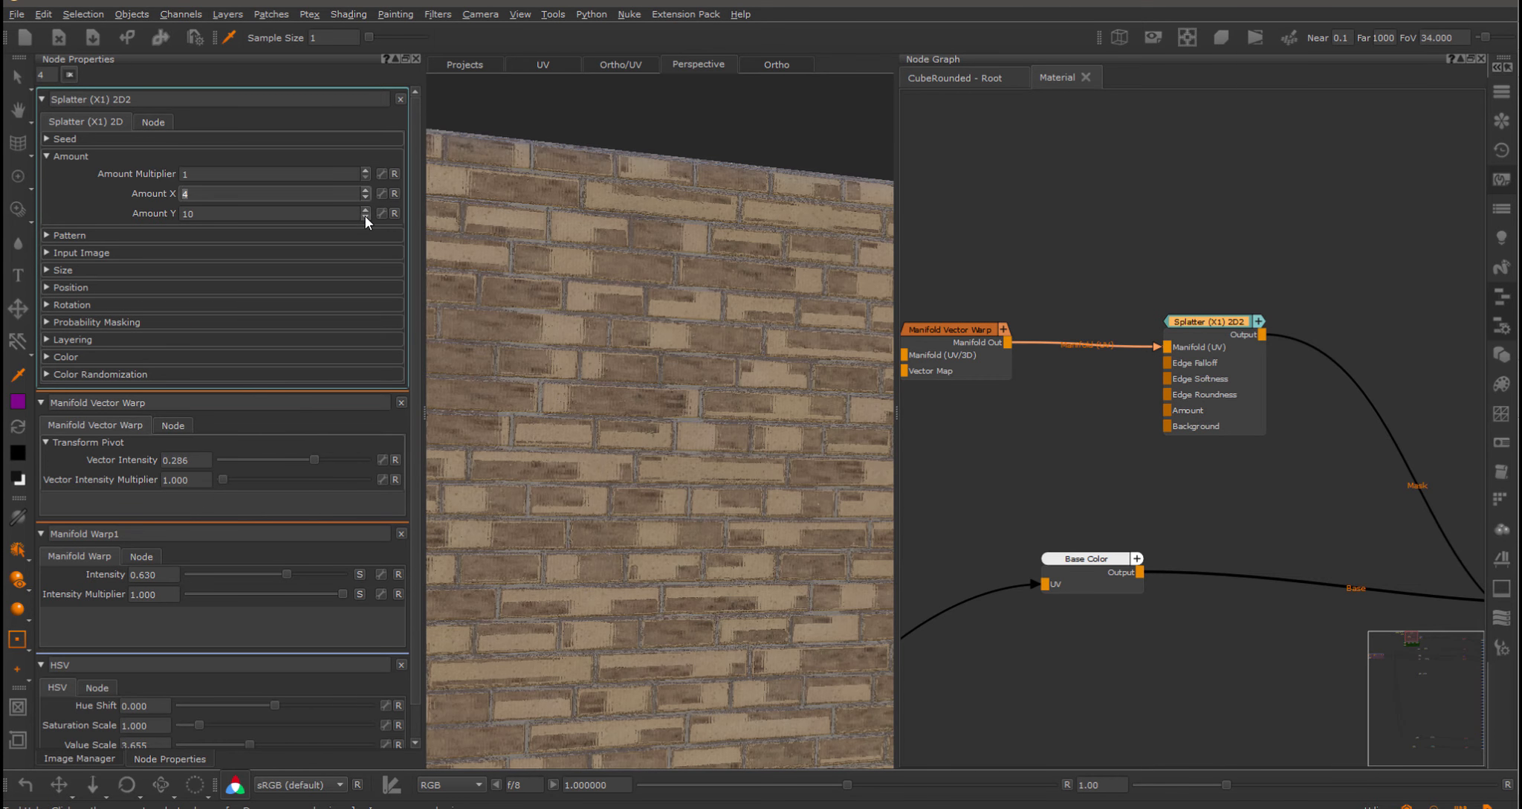
Set the Splatter node's Amount Y to 4.
left_click(364, 216)
left_click(365, 217)
left_click(365, 216)
left_click(364, 217)
left_click(365, 216)
left_click(365, 216)
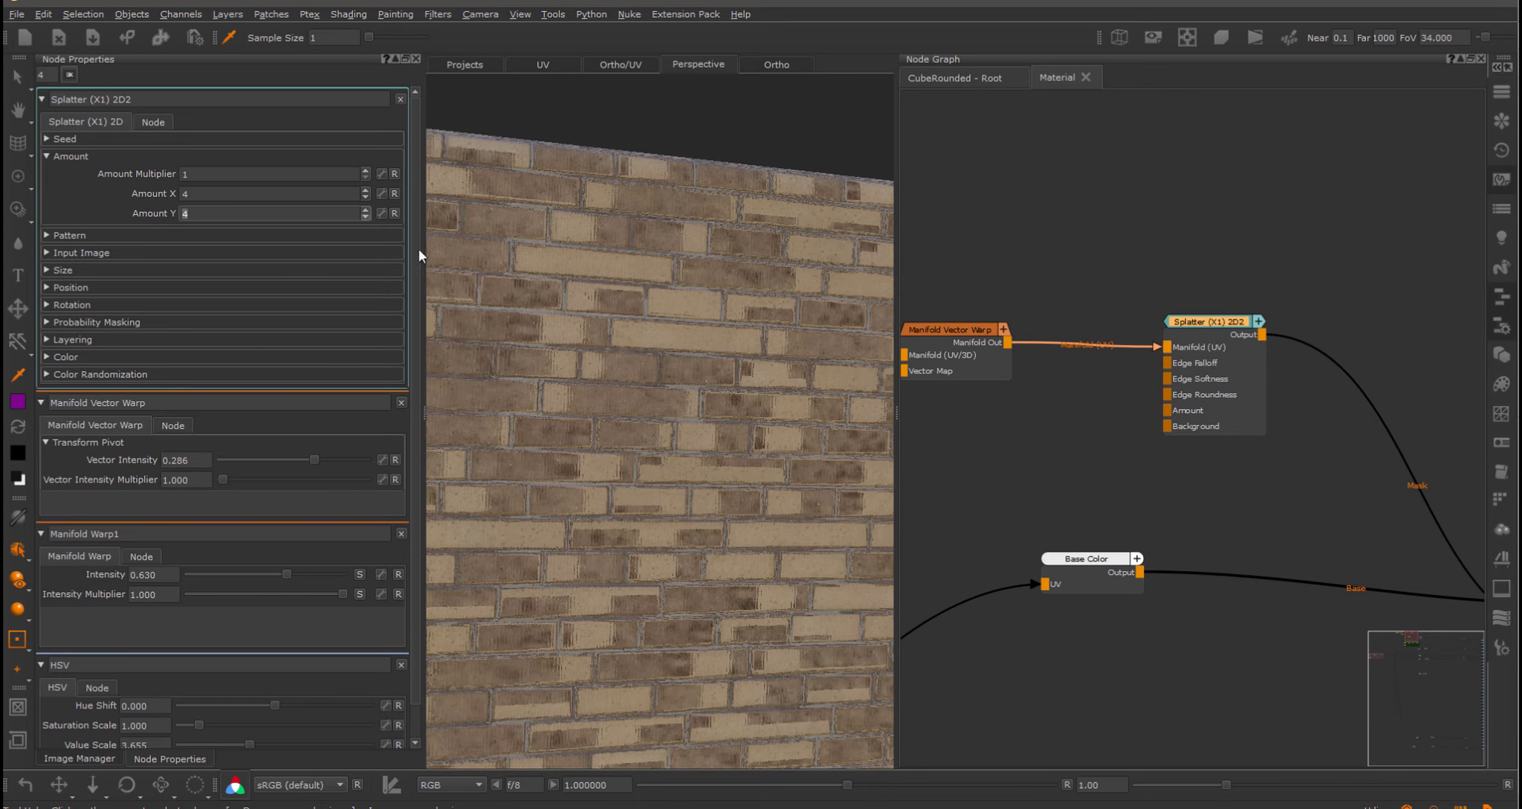
Try an Edge Falloff of 0.363, Edge Distortion of -0.837 and Scale of 1.125 on the Splatter node.
scroll(615, 372, "down", 5)
scroll(615, 371, "up", 1)
left_click(81, 252)
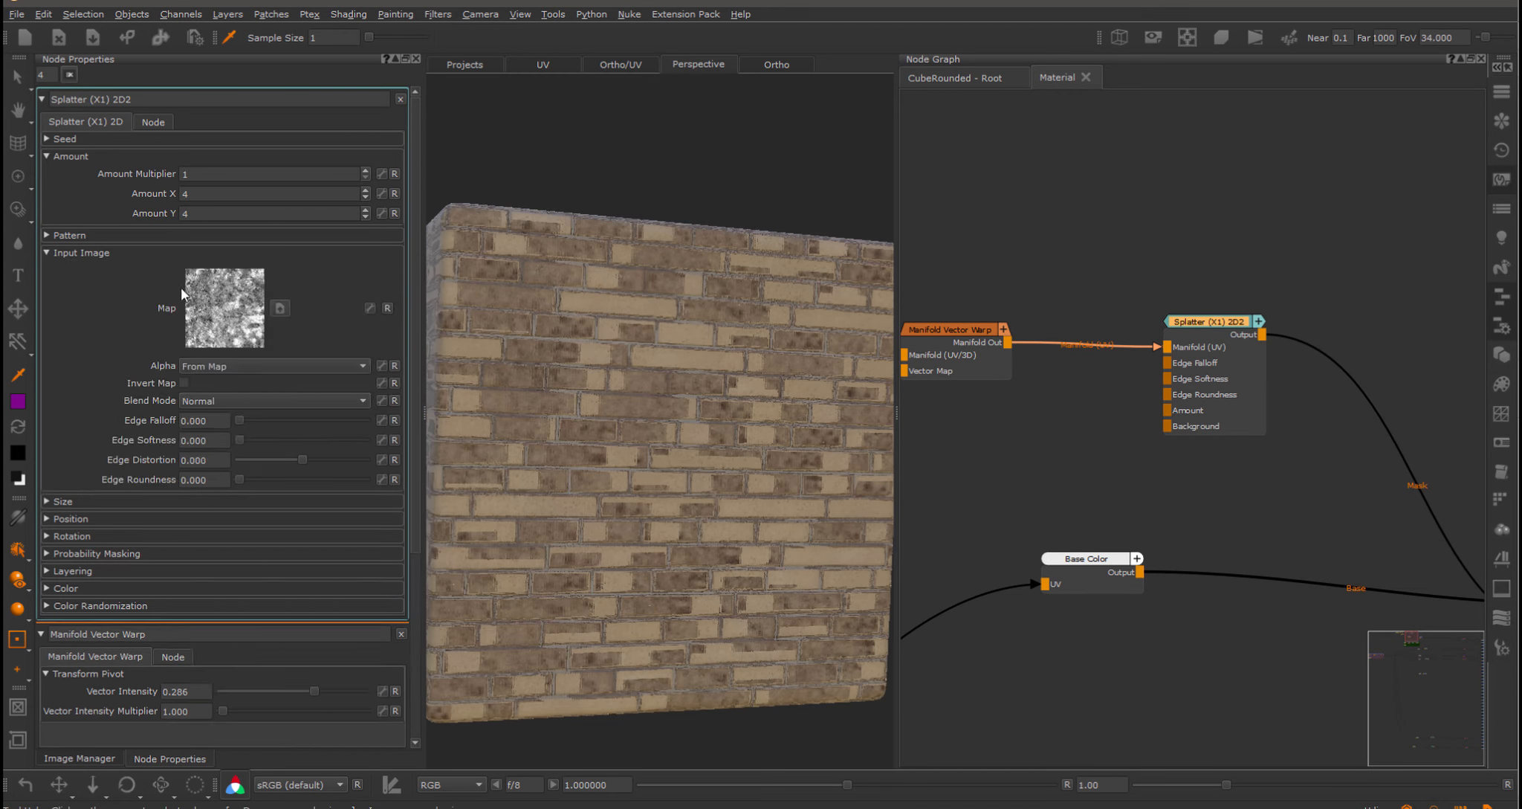
left_click_drag(246, 421, 249, 462)
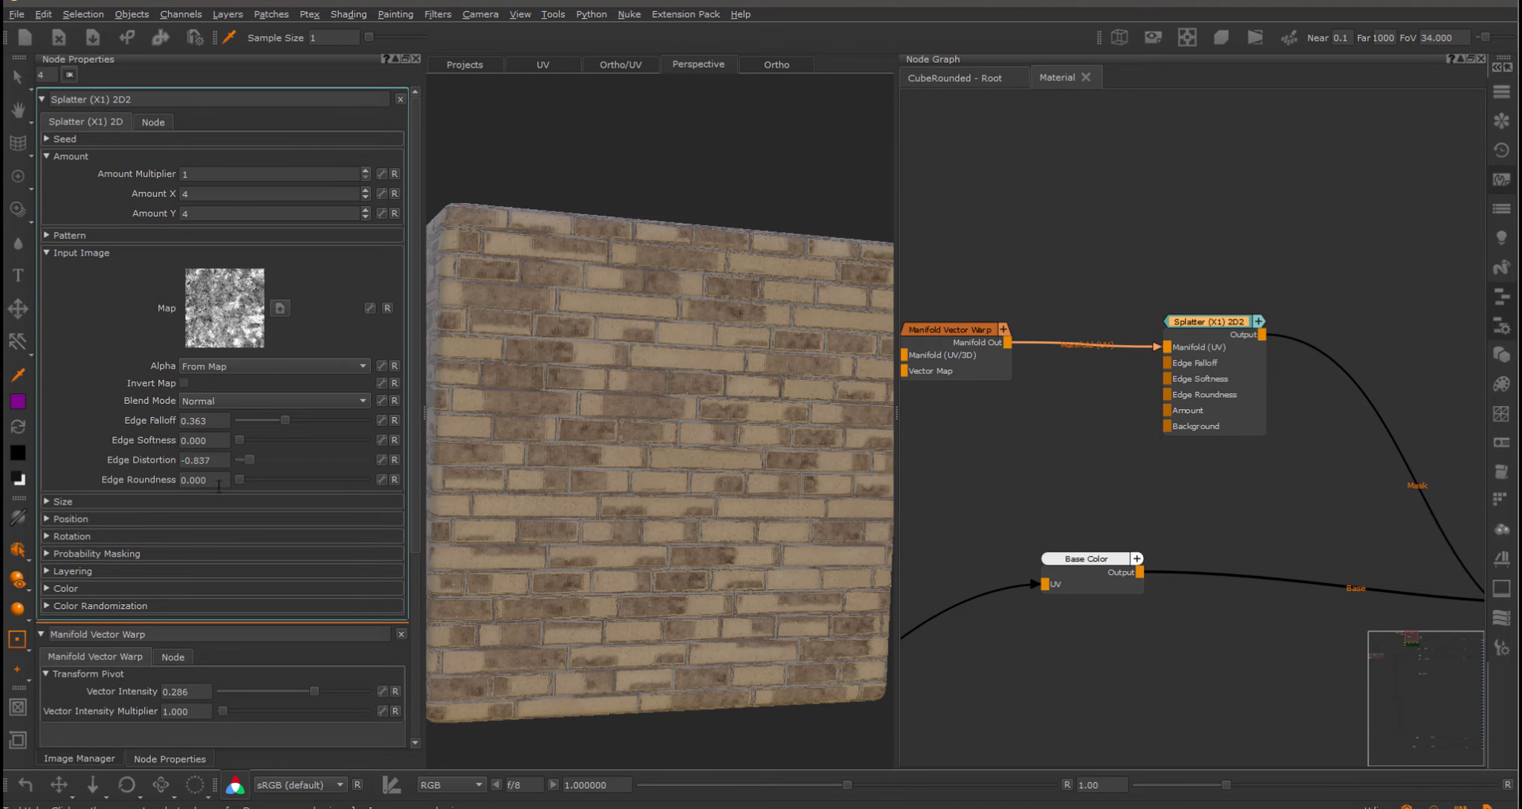
left_click(63, 501)
left_click_drag(251, 520, 251, 519)
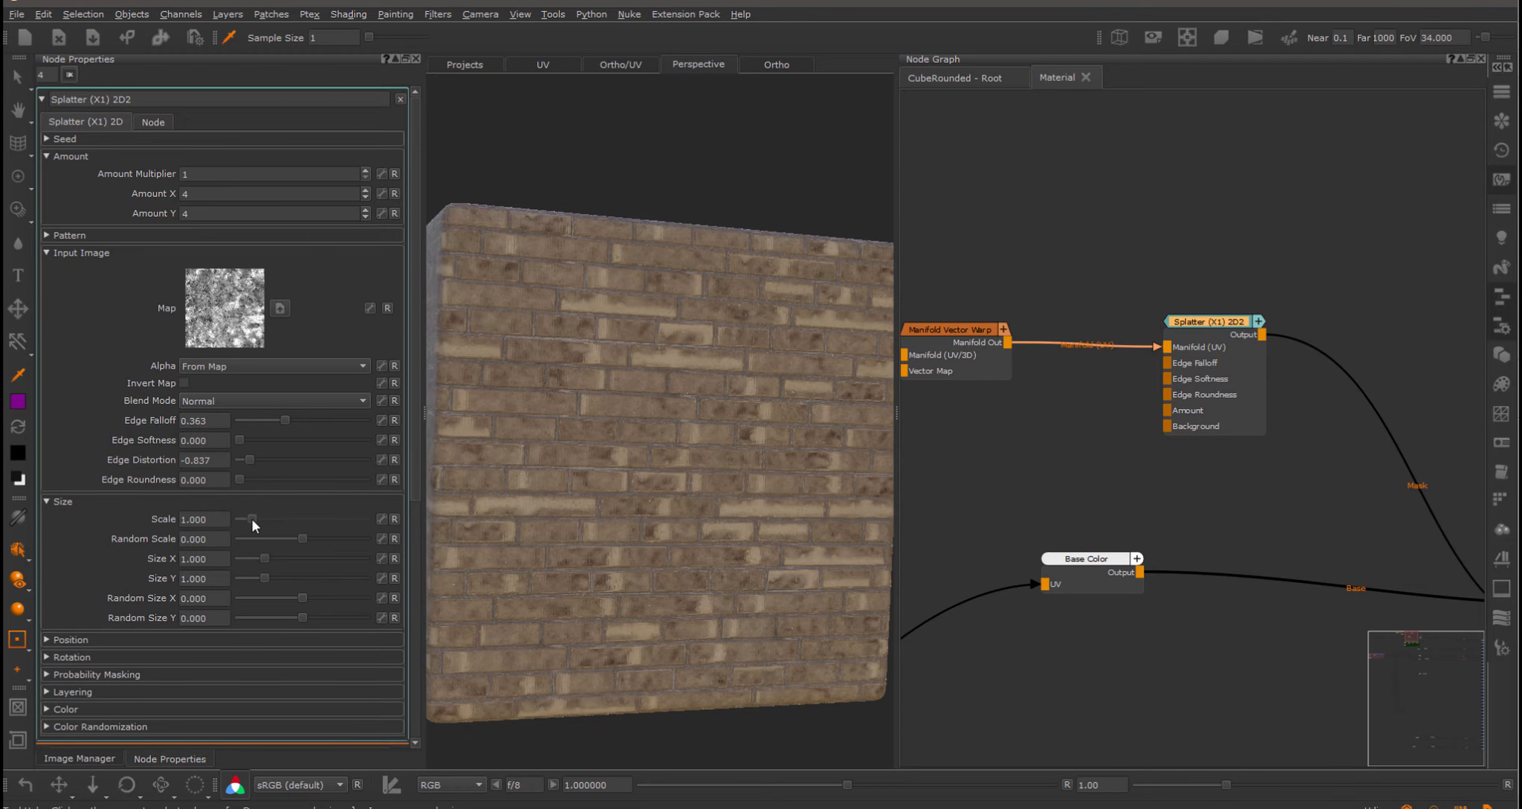
Try the Add|Sub Halve blend mode on the splatter with Edge Falloff 0.375 and Edge Roundness 0.113.
left_click(252, 400)
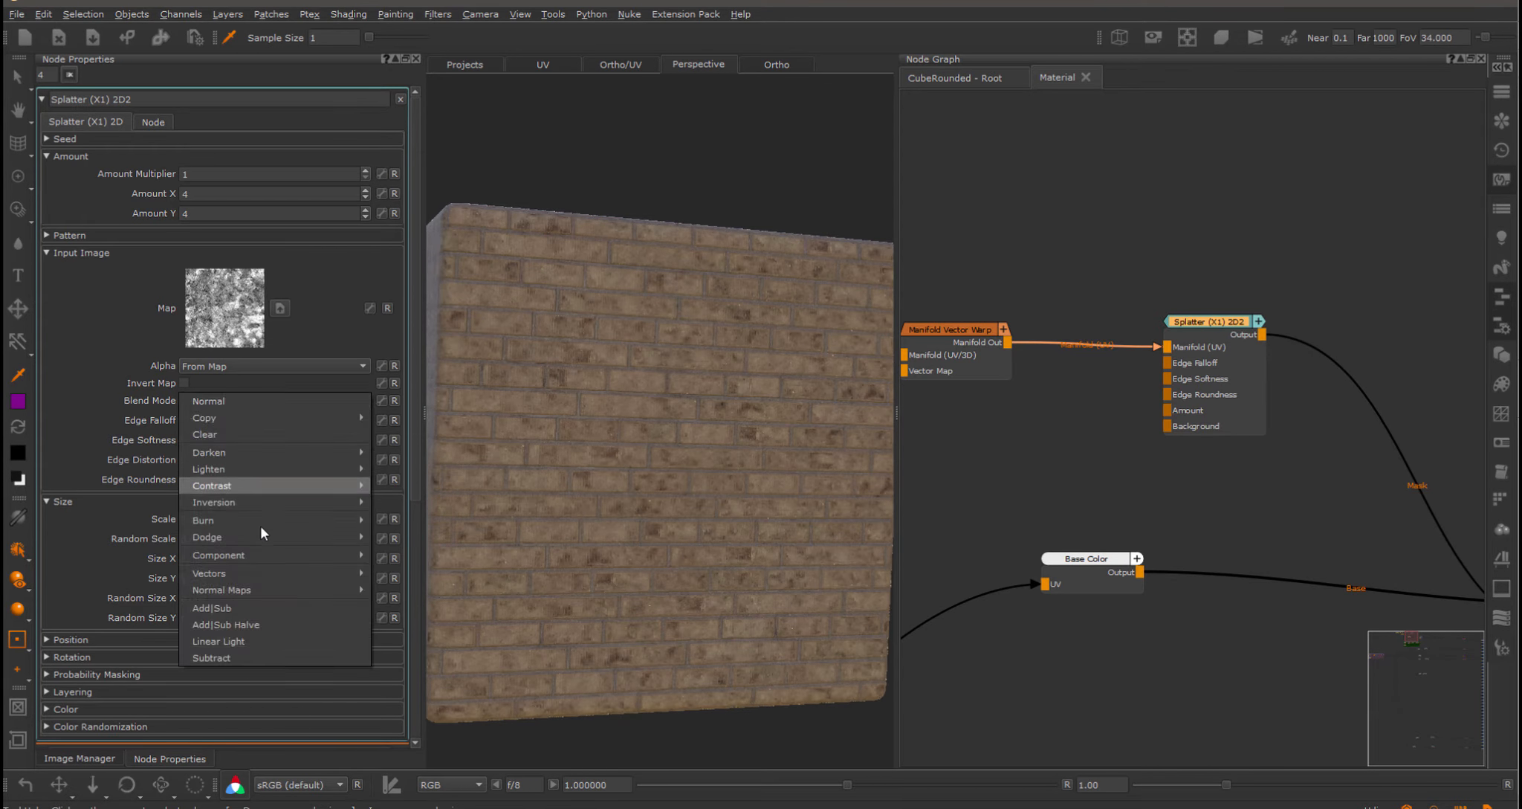
left_click(245, 624)
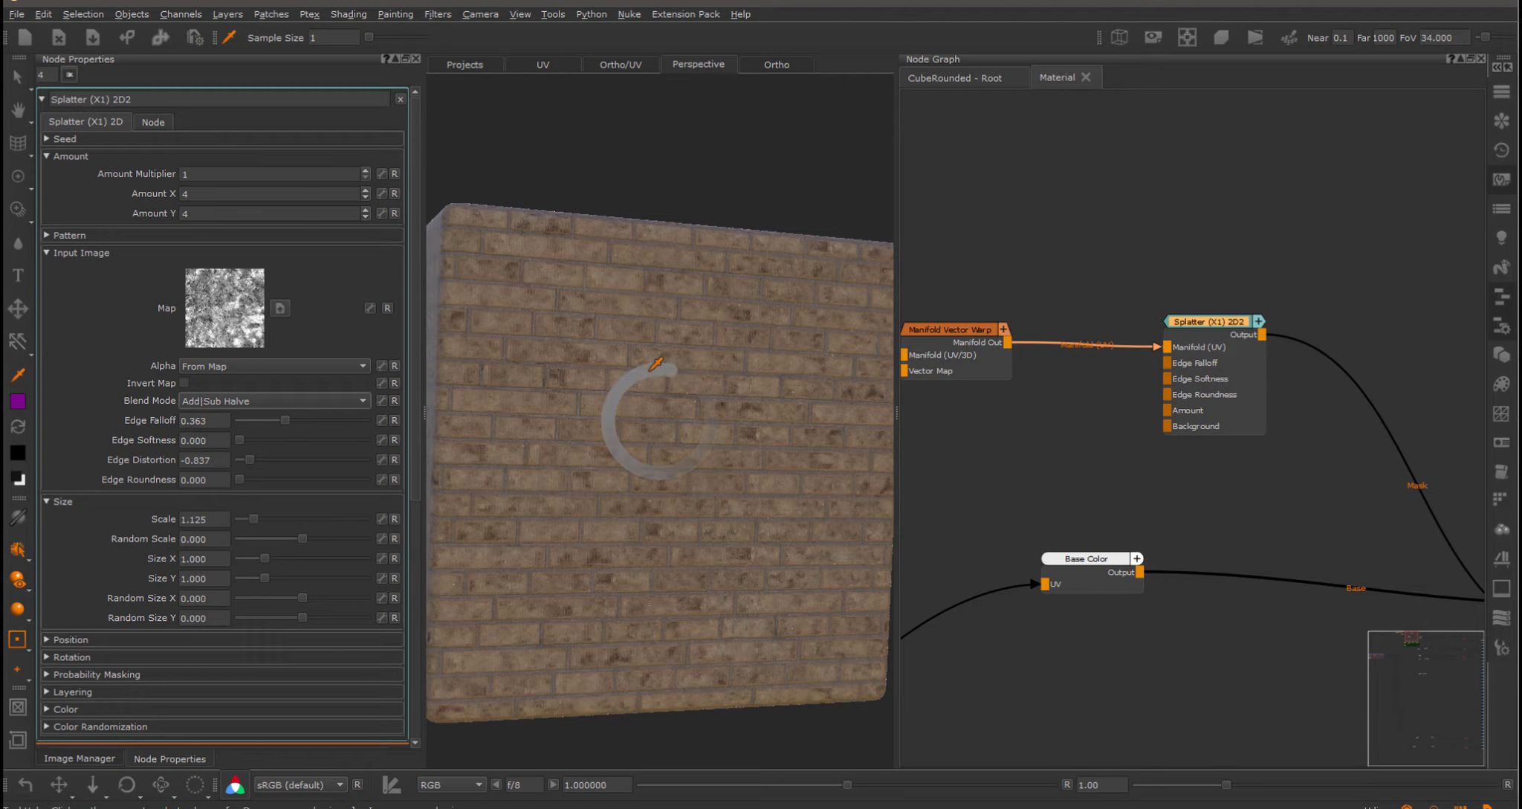
mouse_move(285, 419)
left_mouse_down()
mouse_move(329, 421)
mouse_move(271, 424)
mouse_move(286, 425)
left_mouse_up()
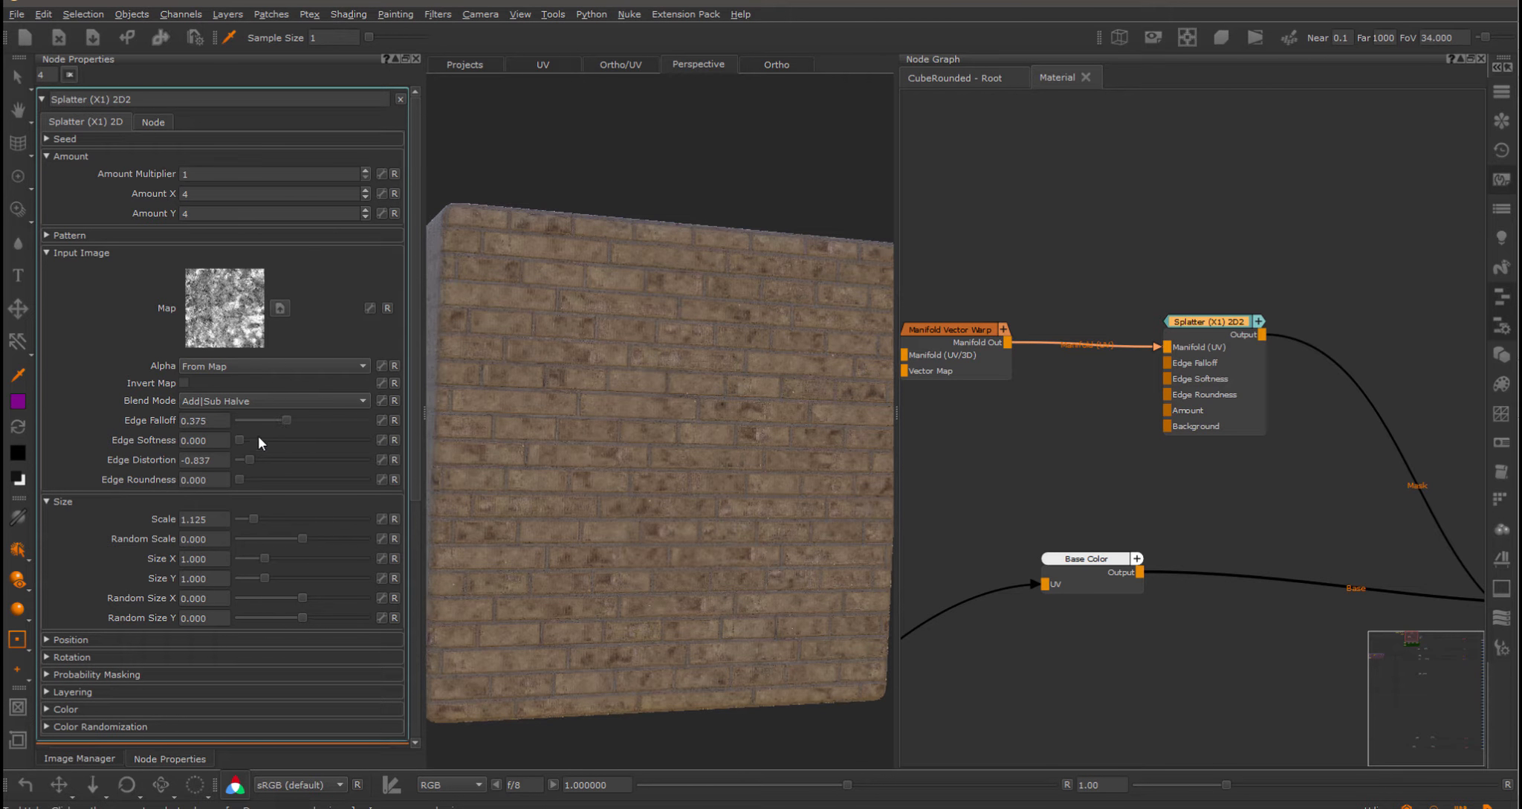
mouse_move(236, 480)
left_mouse_down()
mouse_move(279, 479)
mouse_move(240, 480)
left_mouse_up()
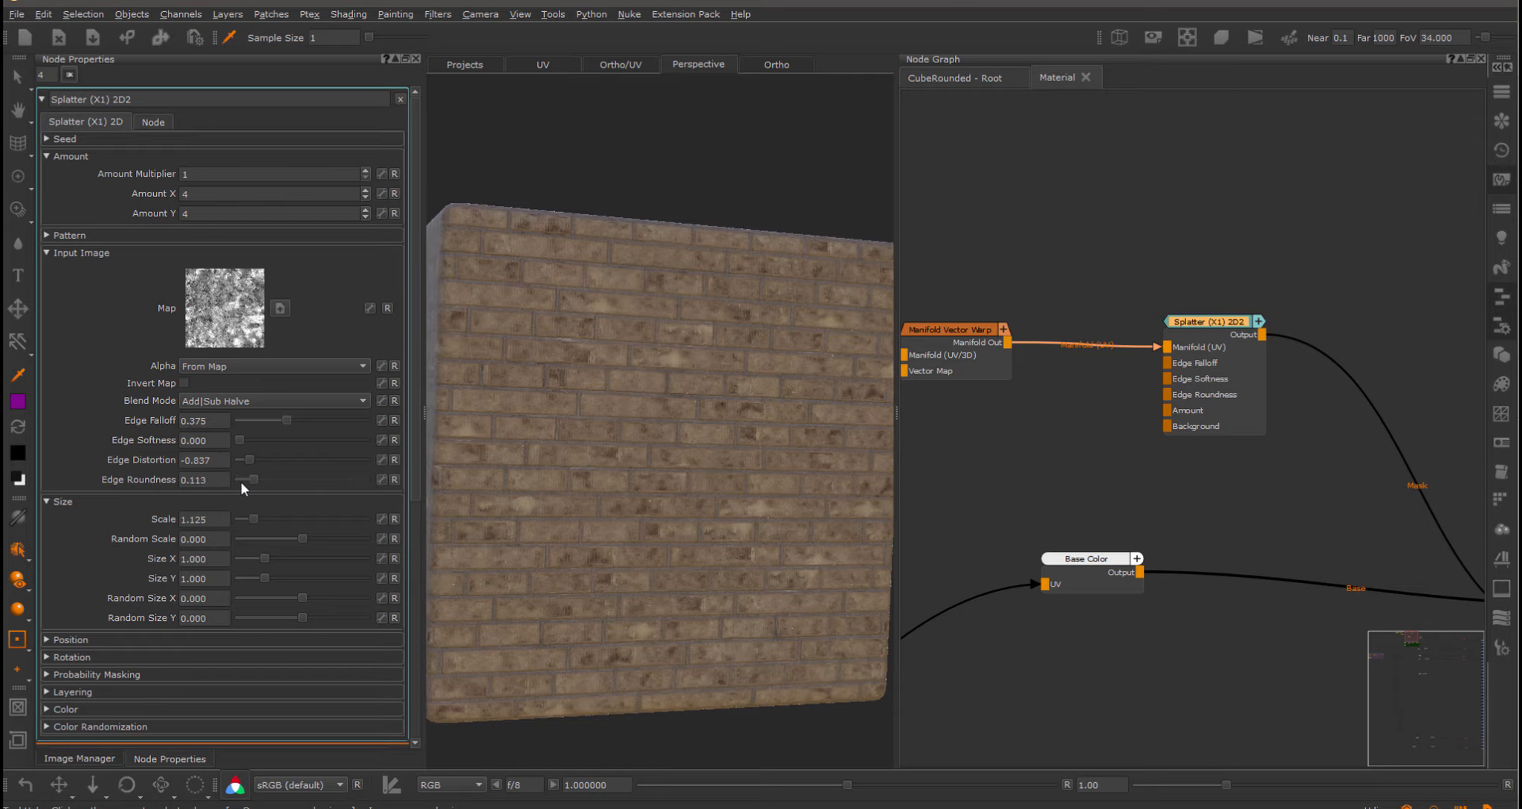
Set the splatter's Position Random X to 0.775, Scale to 1.750, Edge Falloff to 0.438 and Edge Distortion to -0.550.
left_click(73, 637)
scroll(112, 491, "down", 3)
left_click_drag(240, 515, 289, 513)
left_click_drag(254, 375, 260, 375)
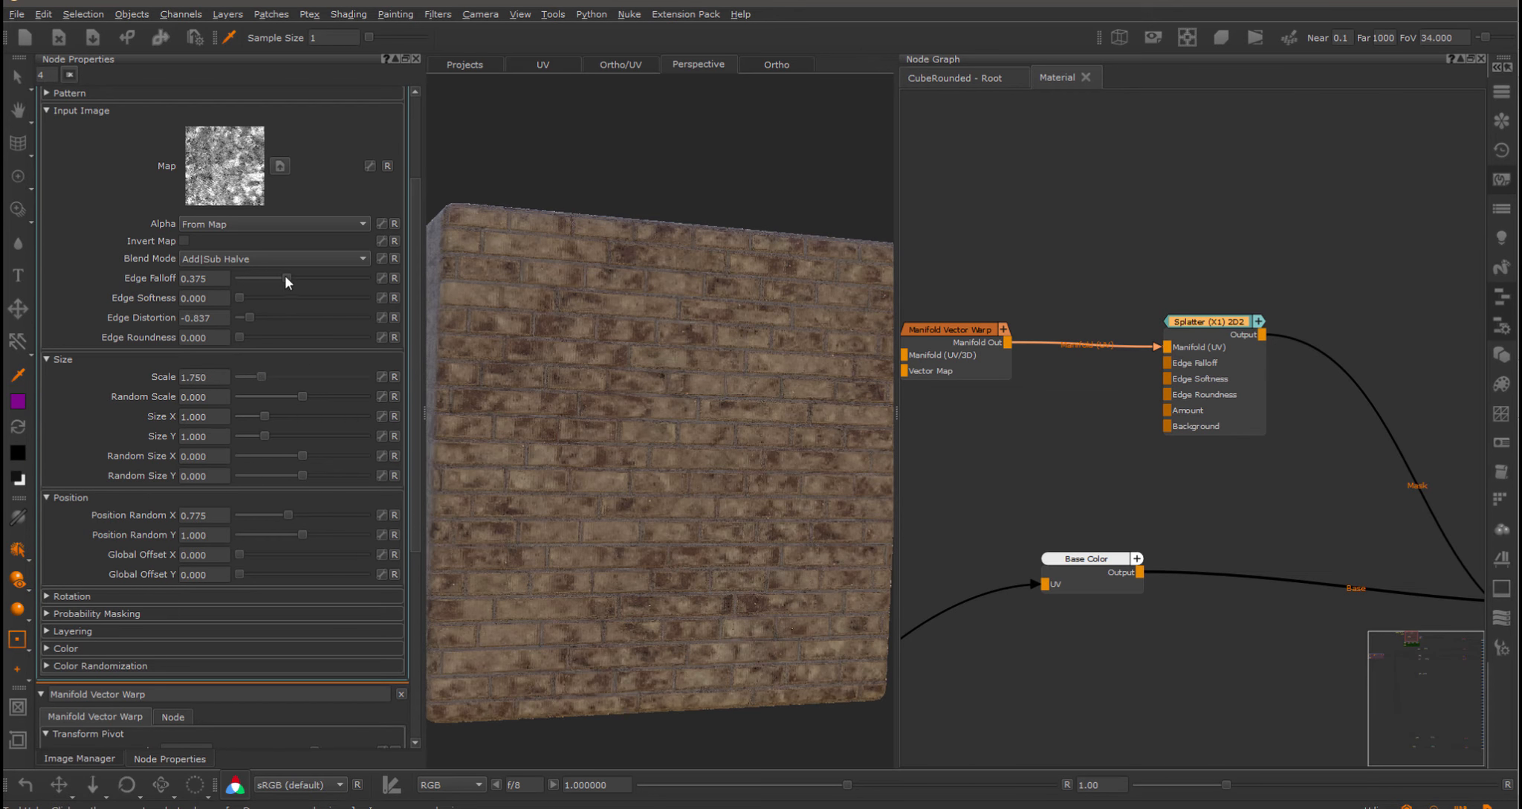
left_click_drag(285, 277, 267, 324)
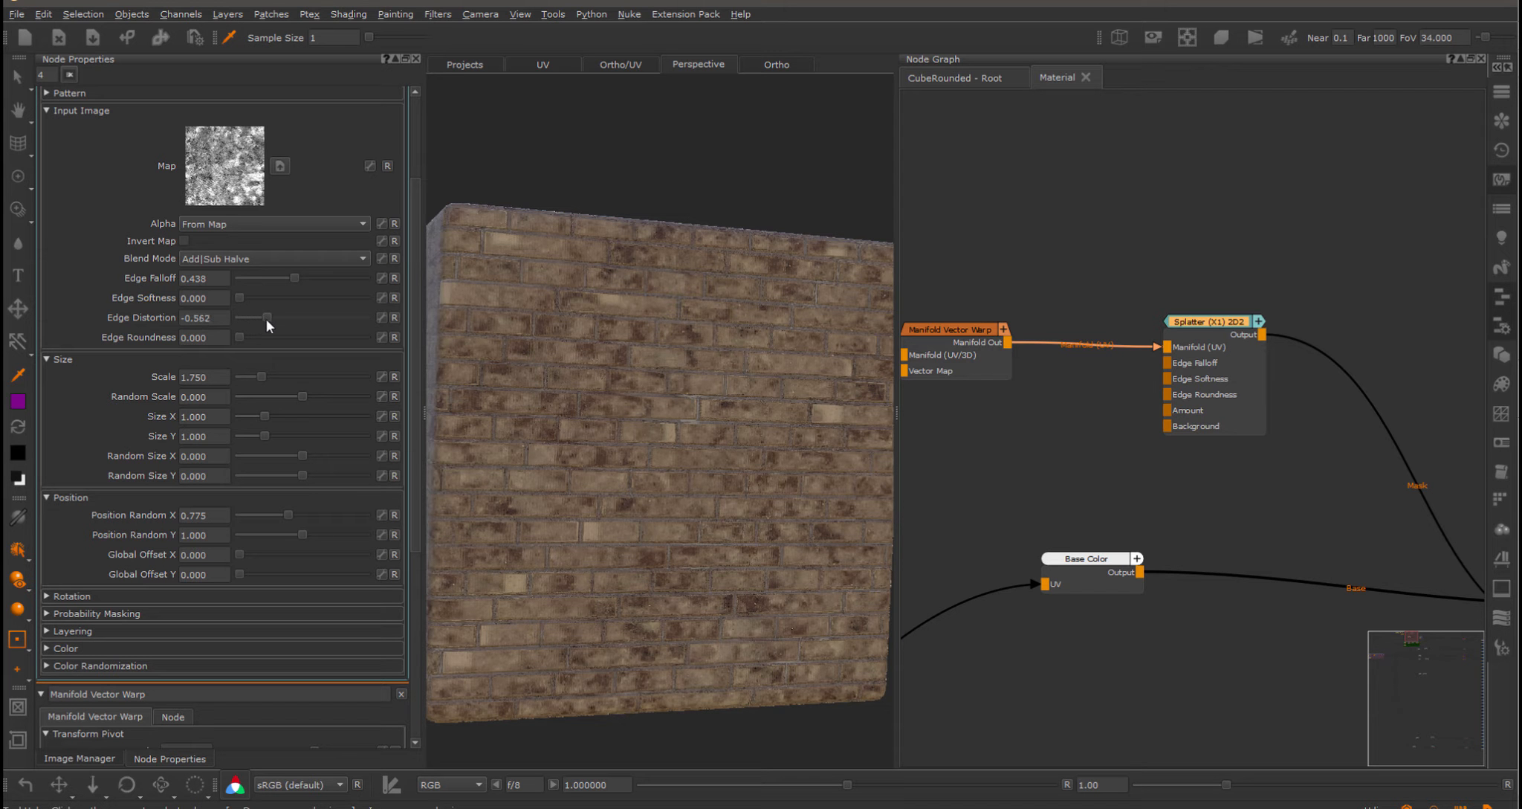
Set the splatter's Rotation Random to 0.306 and its probability Mask Random to 0.550.
left_click(101, 614)
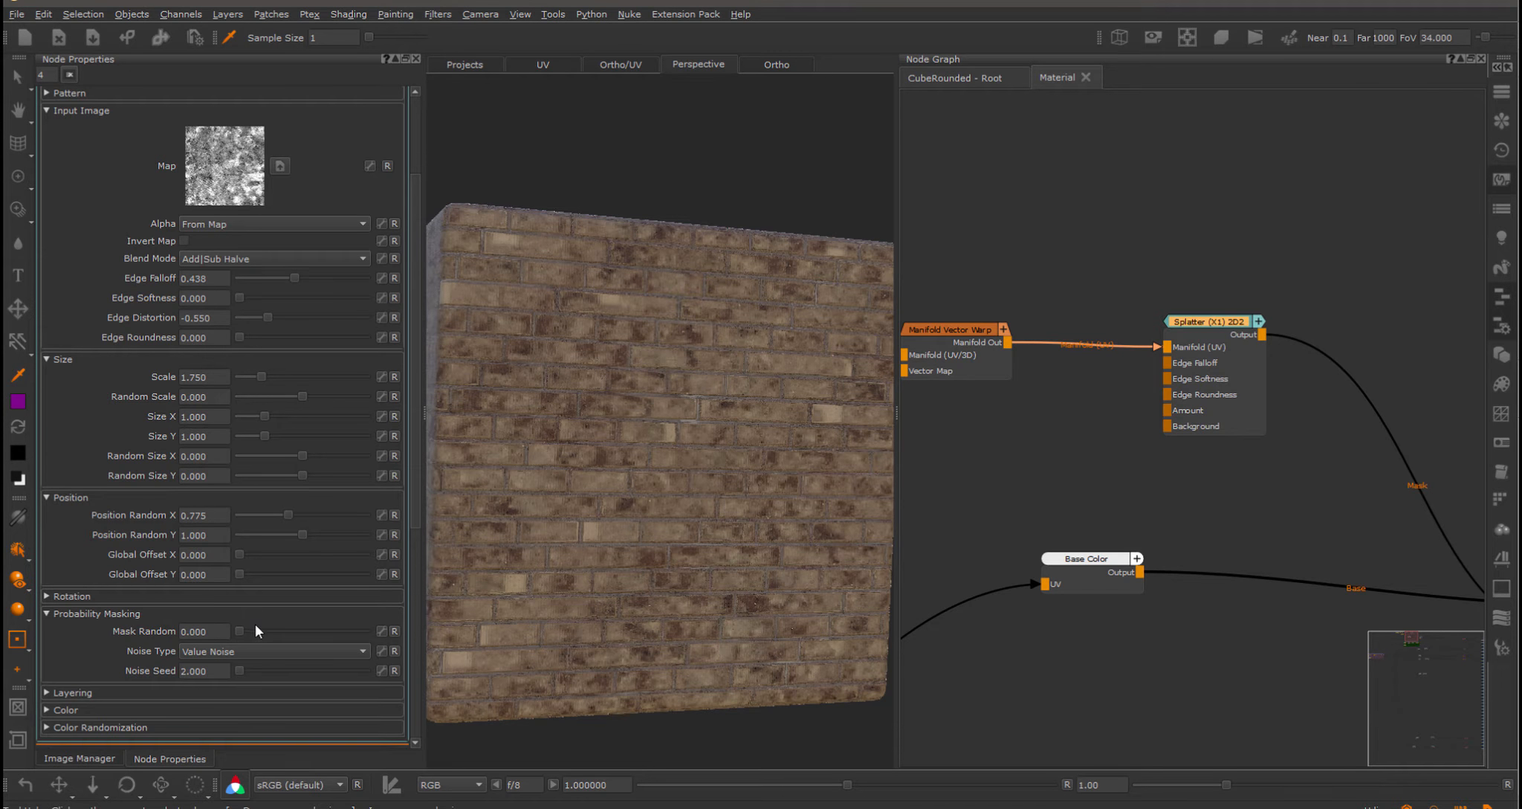
left_click(74, 596)
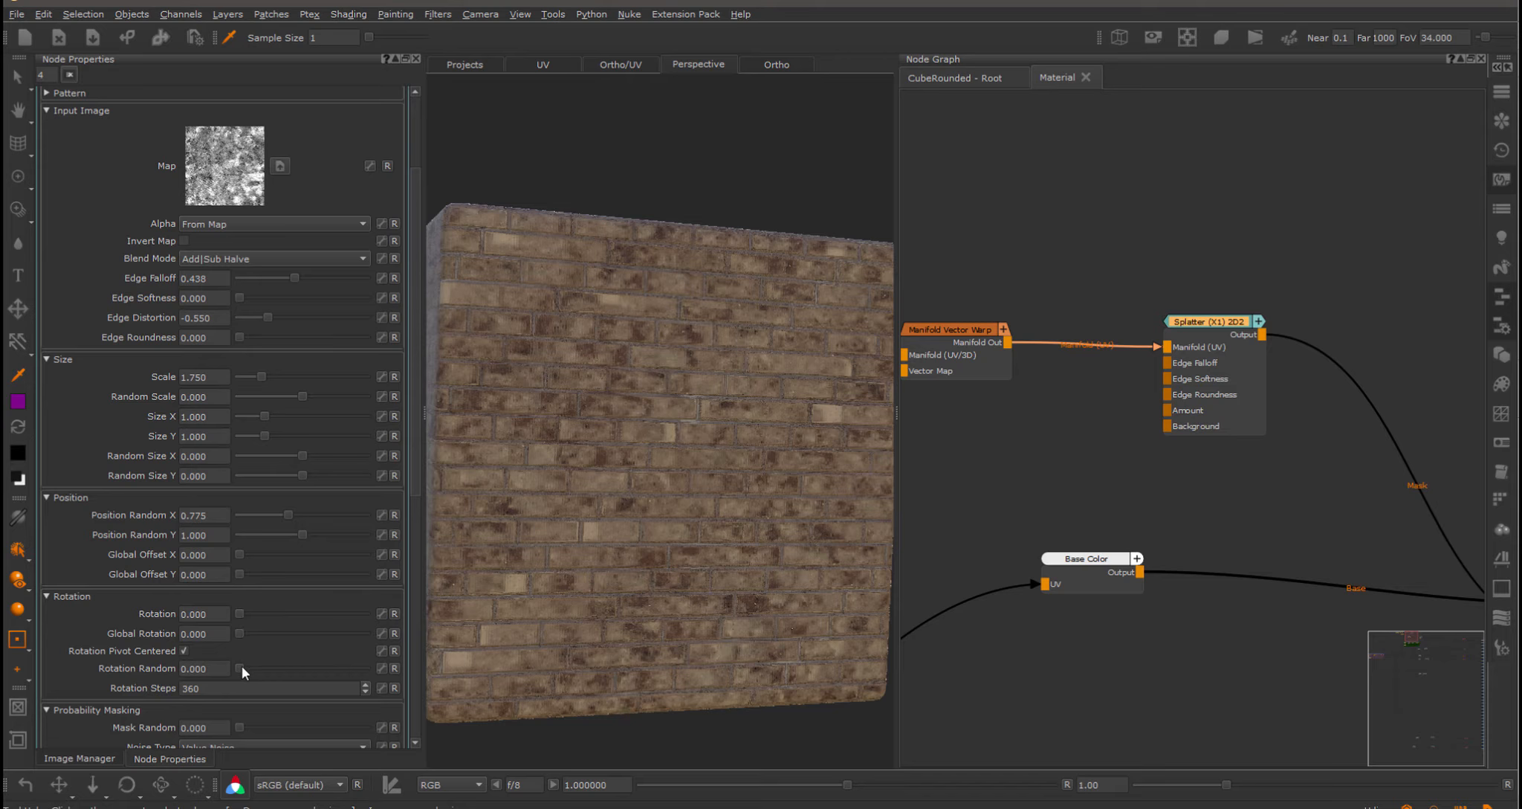
left_click_drag(240, 668, 309, 677)
scroll(260, 673, "down", 1)
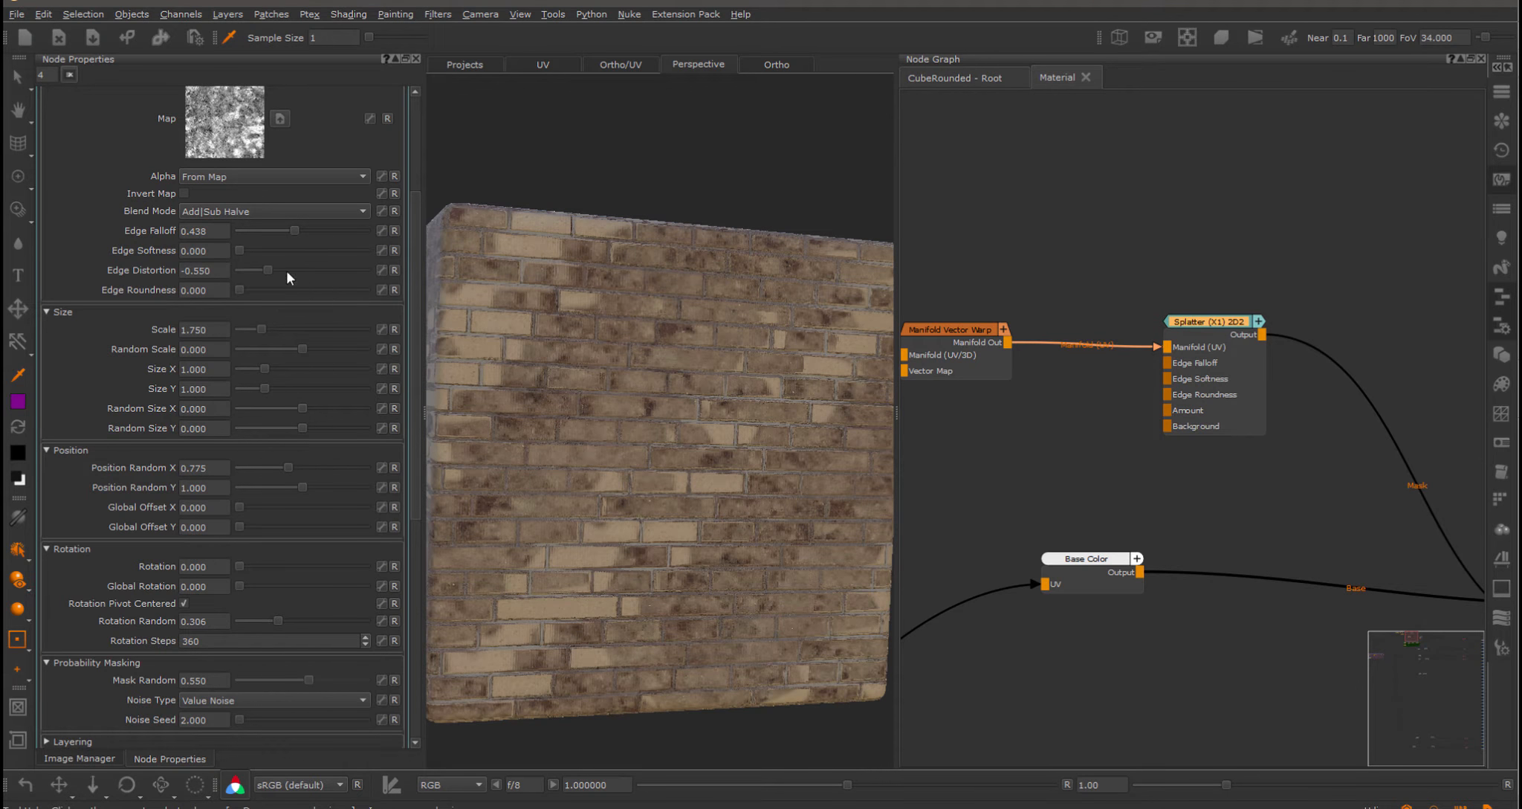
Set the splatter's Edge Softness to 0.431 and Edge Distortion to -0.012, and change its blend mode to Screen.
left_click_drag(244, 252, 329, 271)
scroll(410, 297, "up", 3)
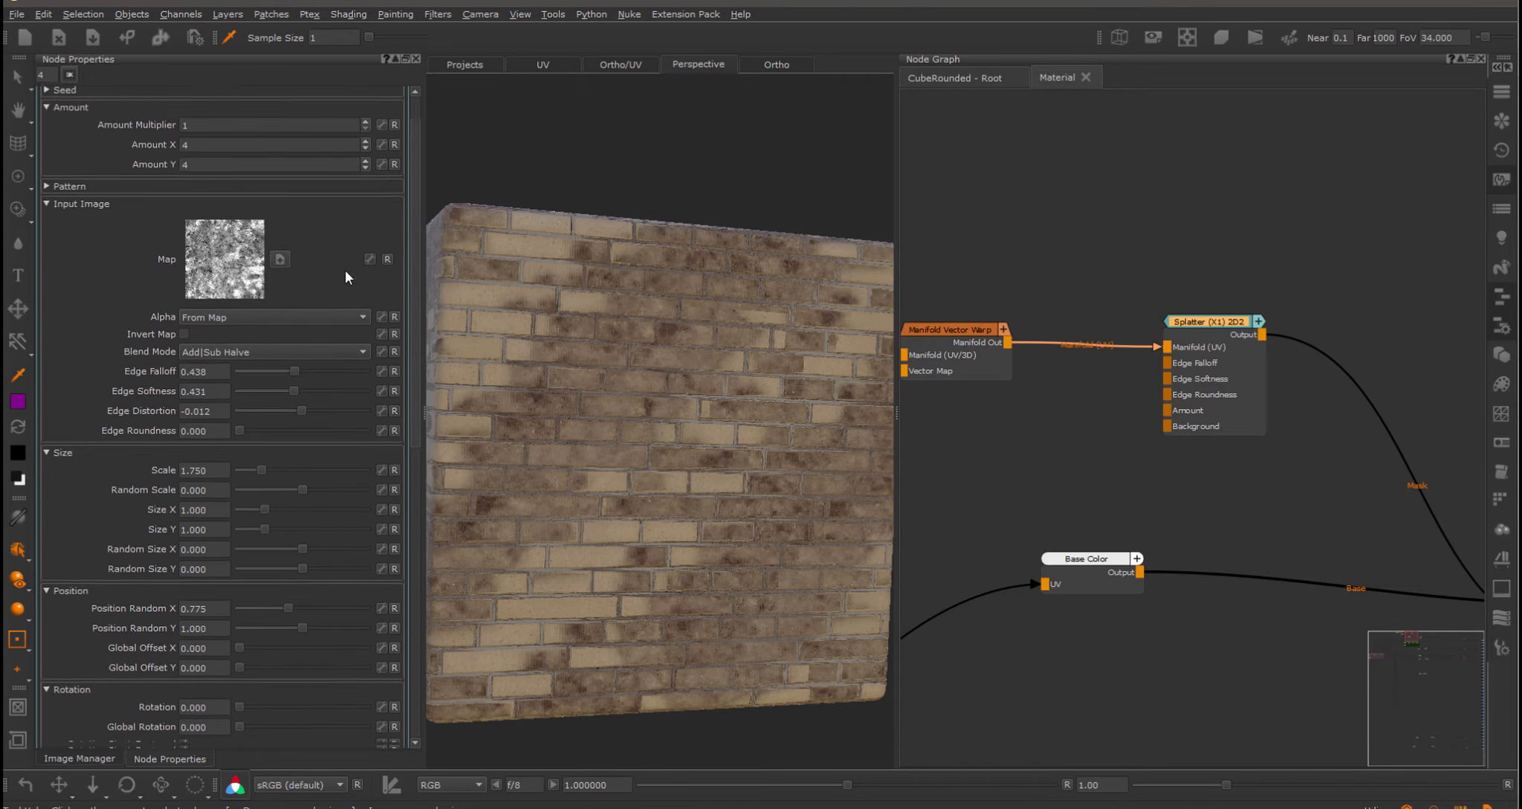
left_click(223, 349)
mouse_move(277, 440)
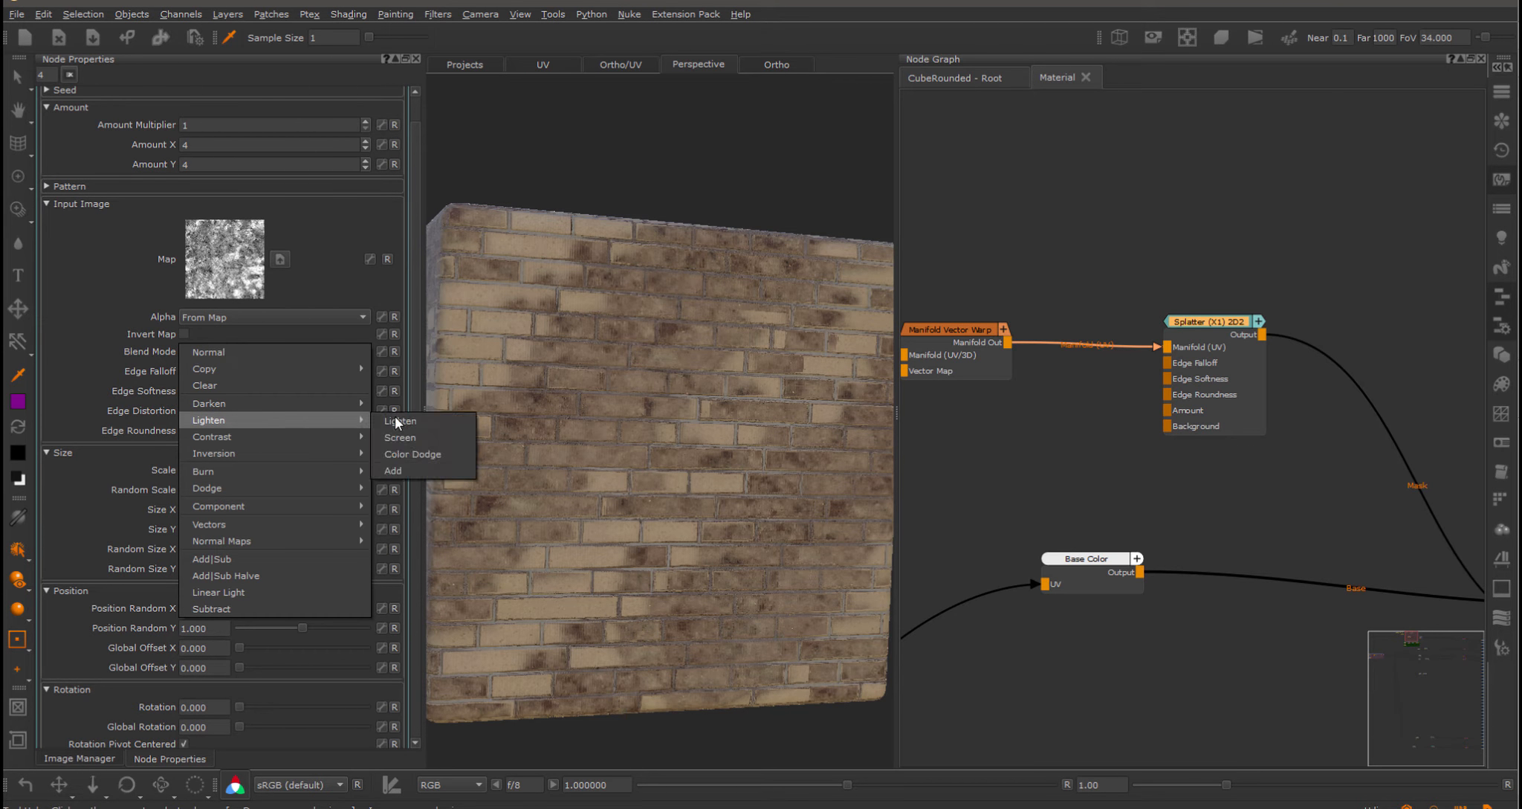
left_click(404, 434)
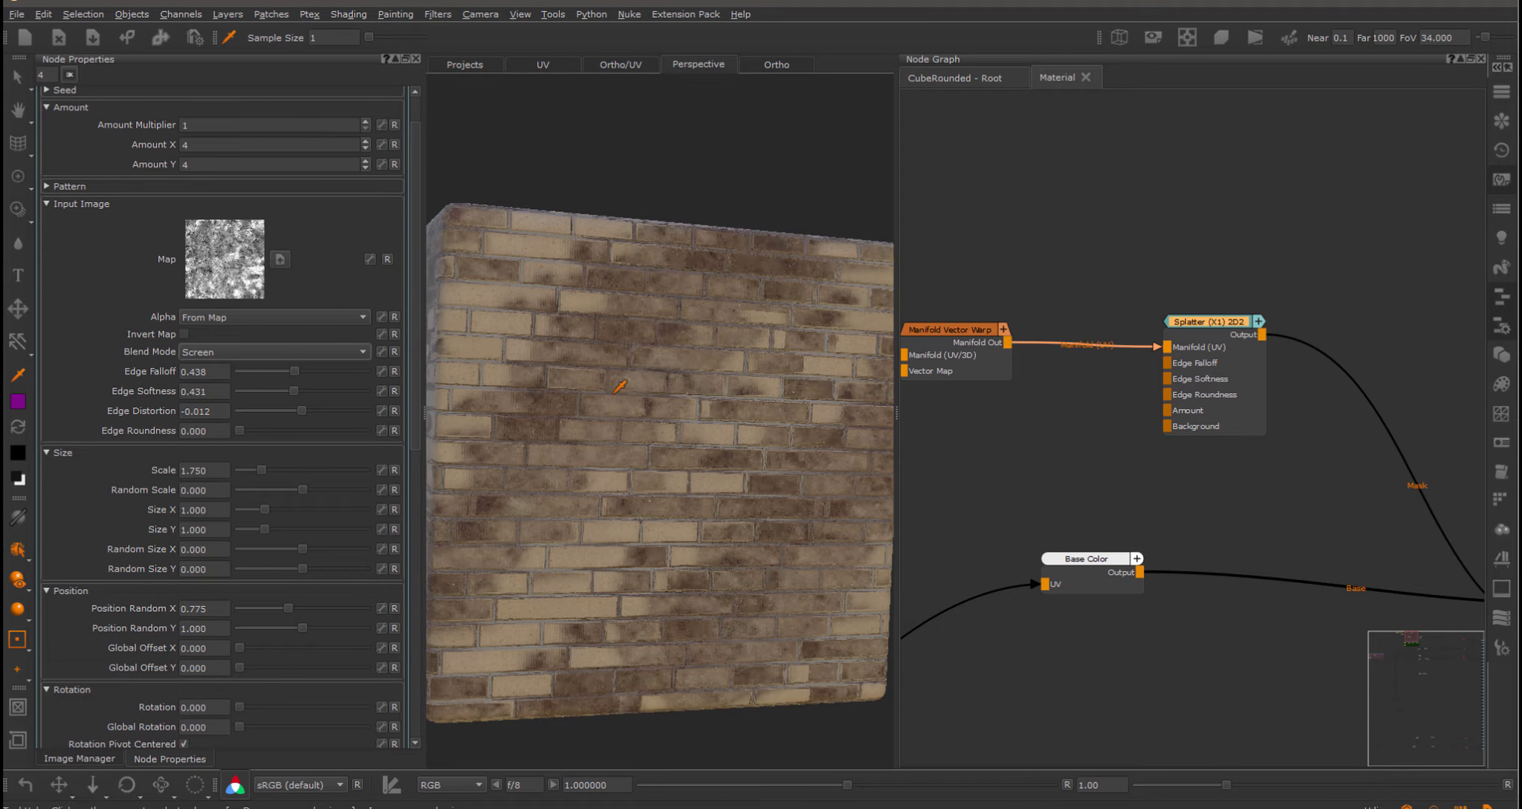
Set the splatter's Amount X to 8.
left_click(365, 140)
left_click(366, 140)
left_click(366, 141)
left_click(366, 140)
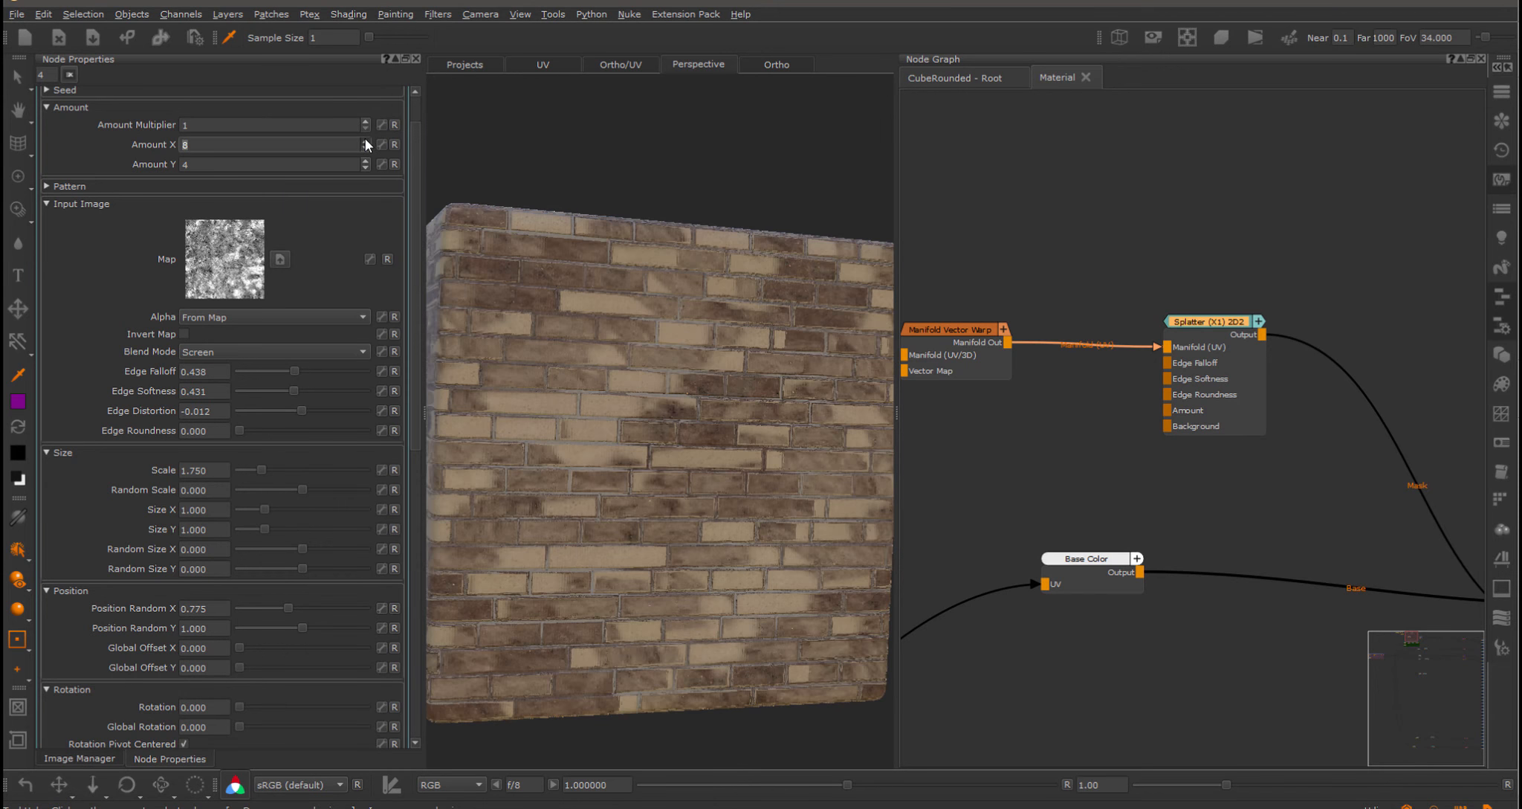
Set the splatter's Amount Y to 6.
left_click(365, 161)
left_click(365, 161)
left_click(366, 161)
left_click(366, 160)
left_click(365, 161)
left_click(366, 161)
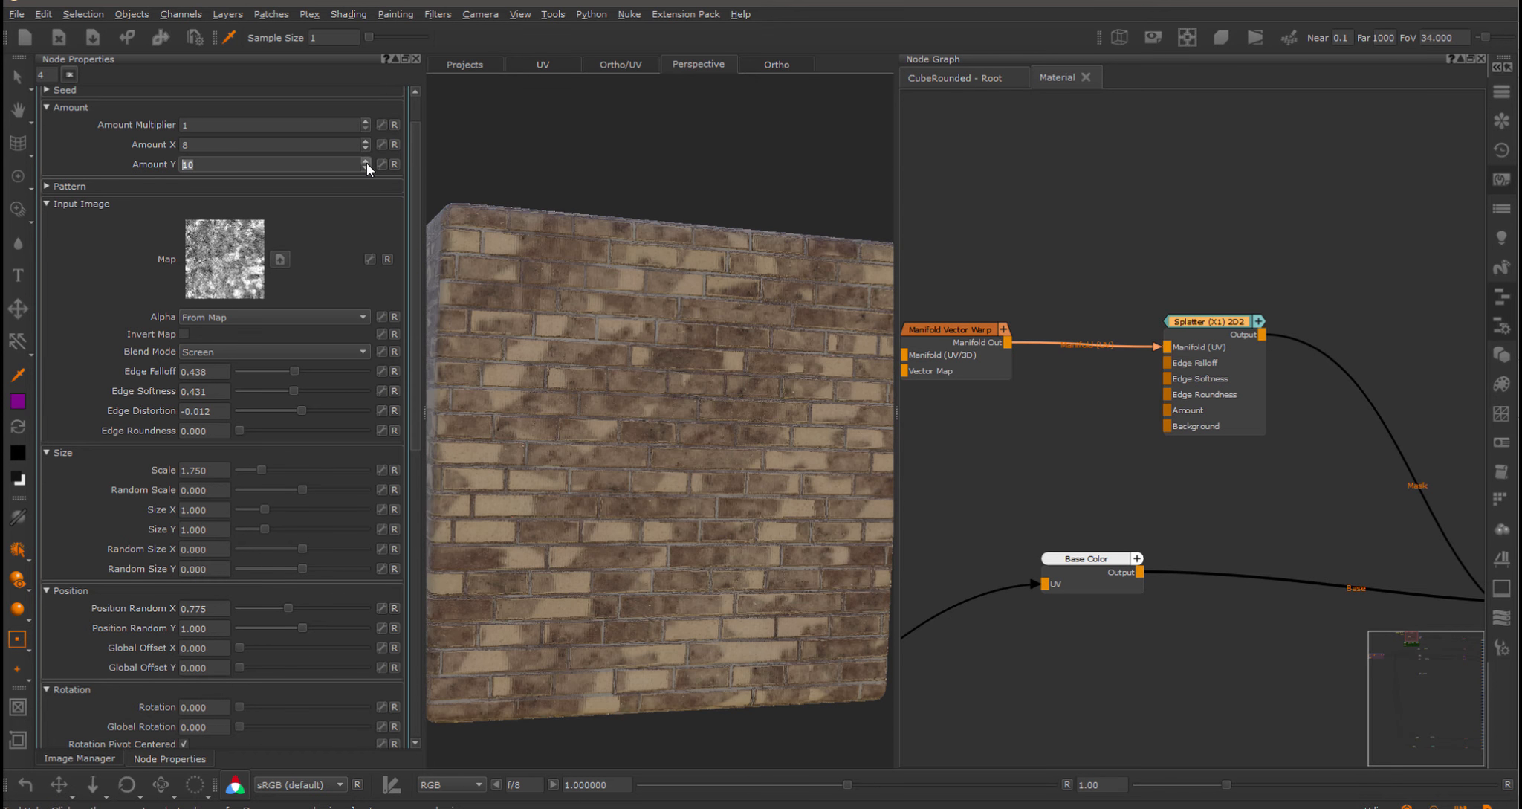
left_click(365, 167)
left_click(366, 168)
left_click(365, 168)
left_click(365, 167)
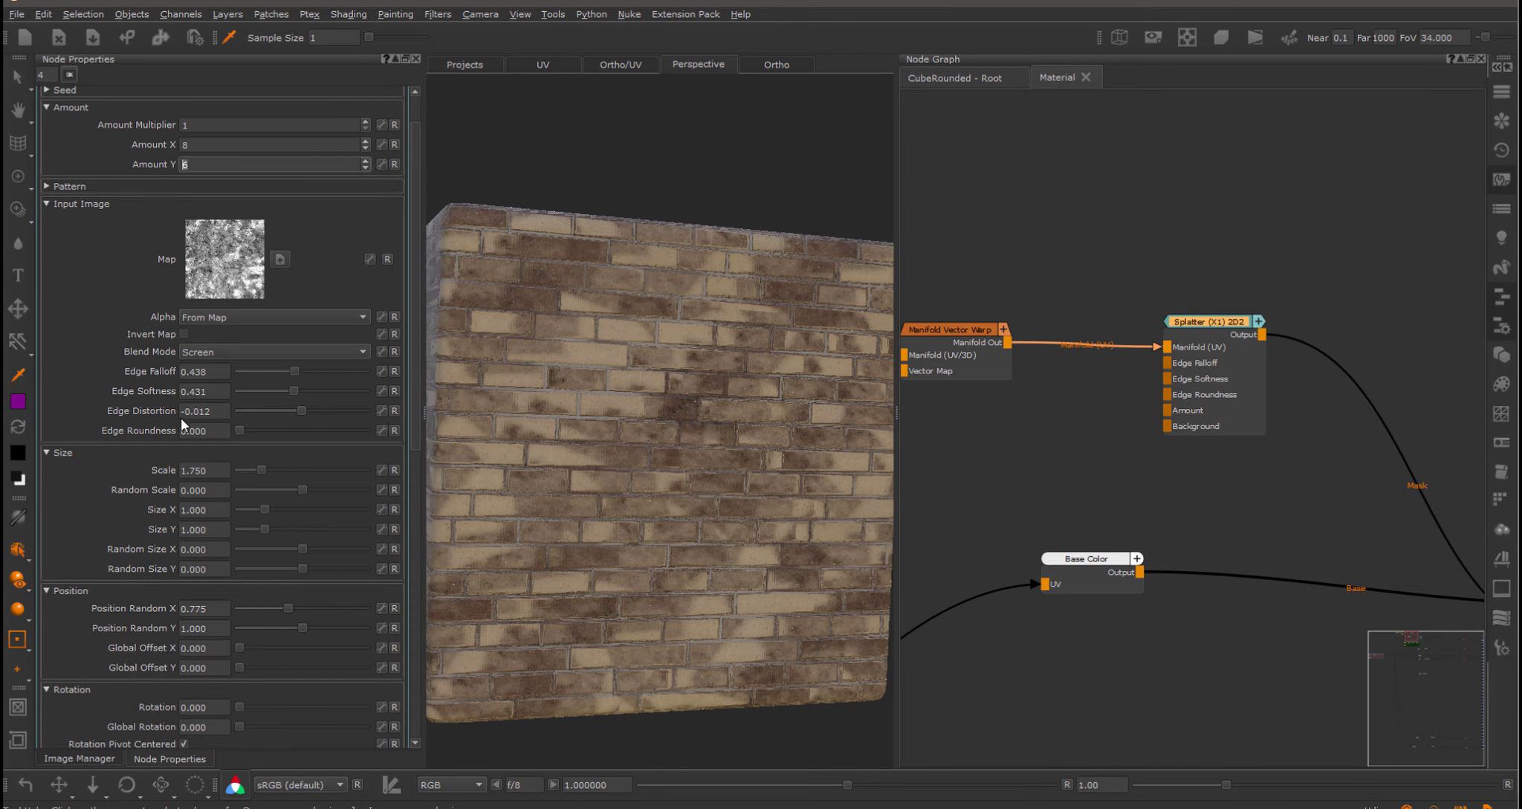
Set the splatter's Edge Distortion to 2.000.
left_click_drag(288, 410, 318, 418)
double_click(199, 412)
type("2")
key("Return")
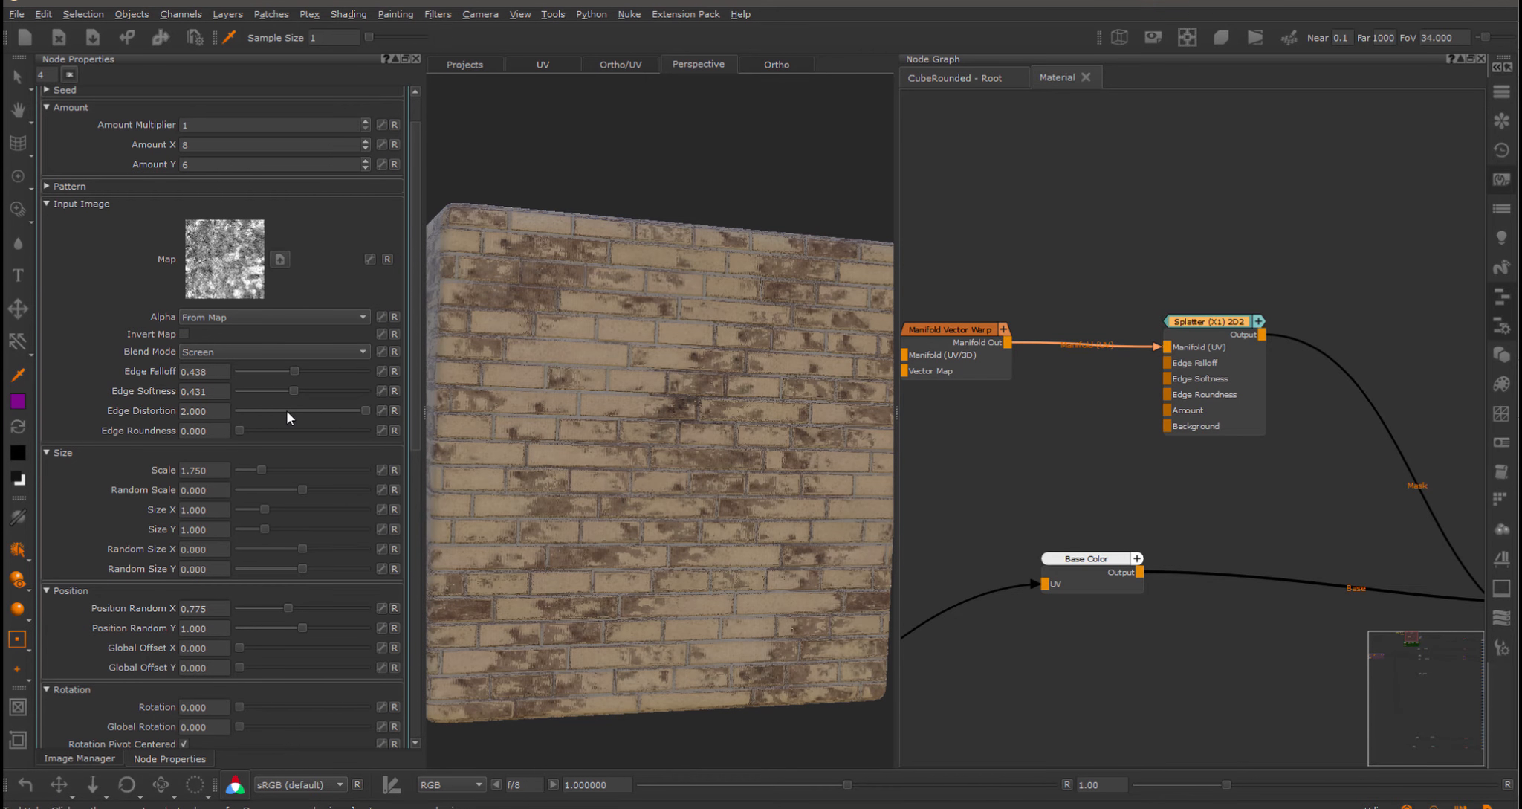
Set the splatter's Edge Falloff to 0.338 and Edge Softness to 0.344.
left_click_drag(726, 429, 747, 431, "alt")
right_click_drag(747, 431, 717, 433, "alt")
left_click_drag(718, 432, 700, 434, "alt")
right_click_drag(700, 434, 693, 432, "alt")
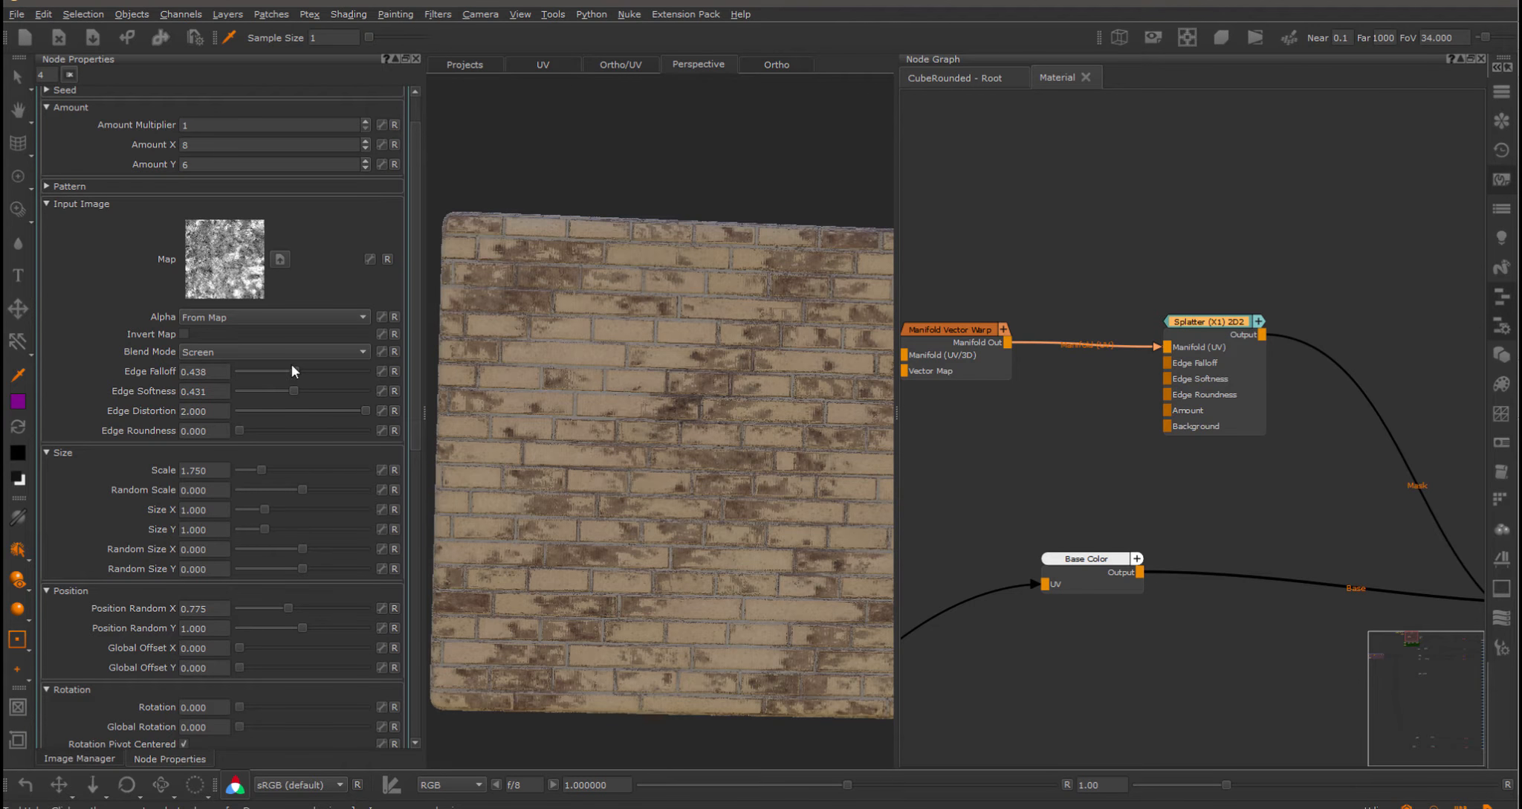
mouse_move(291, 369)
left_mouse_down()
mouse_move(325, 375)
mouse_move(267, 391)
mouse_move(283, 392)
left_mouse_up()
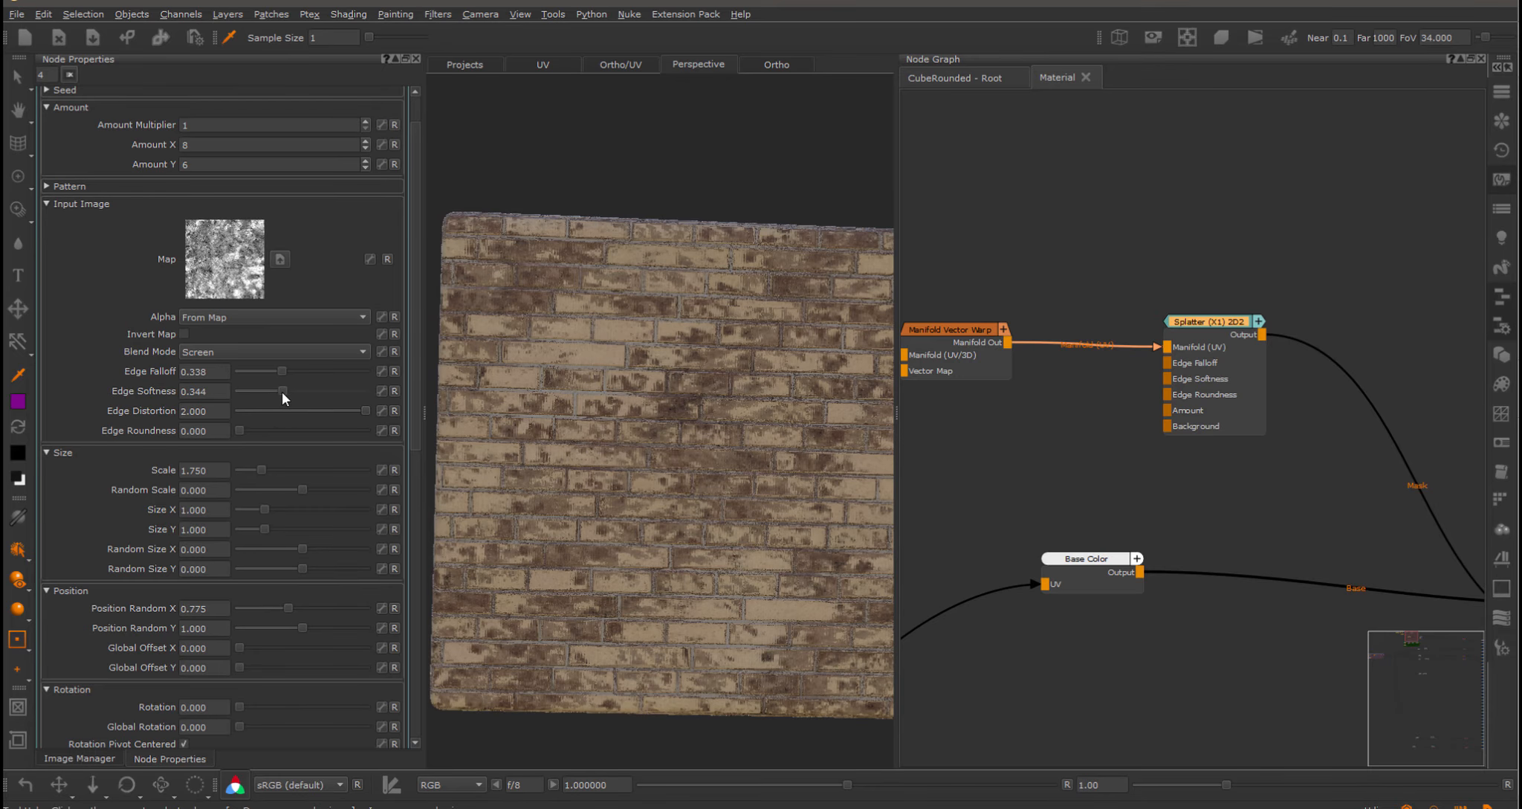
Set the splatter's Rotation Random to 0.294 and change the probability mask's Noise Type to Turbulence Noise.
left_click_drag(412, 376, 400, 513)
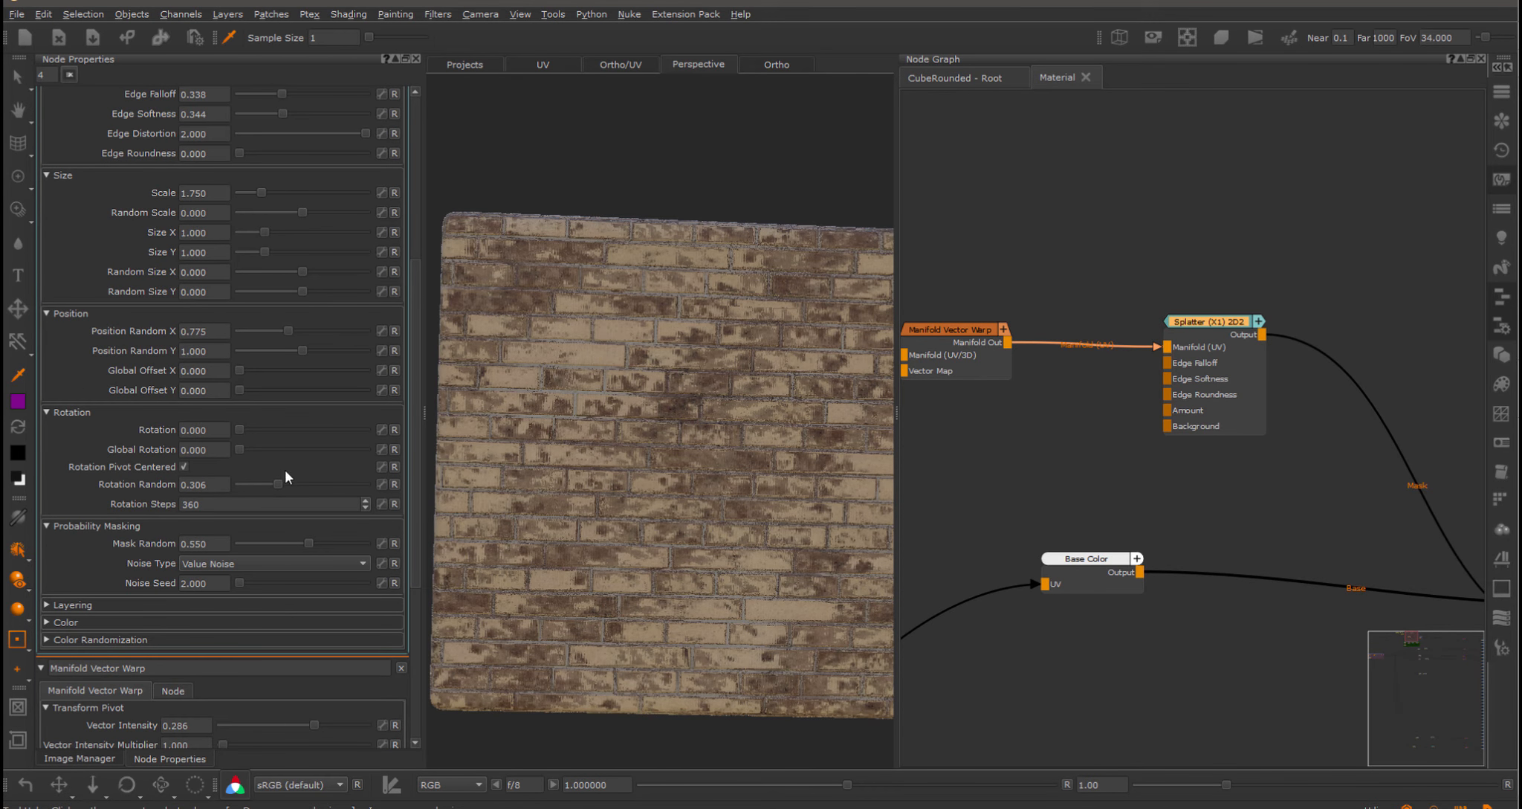
mouse_move(276, 482)
left_mouse_down()
mouse_move(297, 483)
mouse_move(276, 484)
left_mouse_up()
left_click(270, 563)
left_click(251, 588)
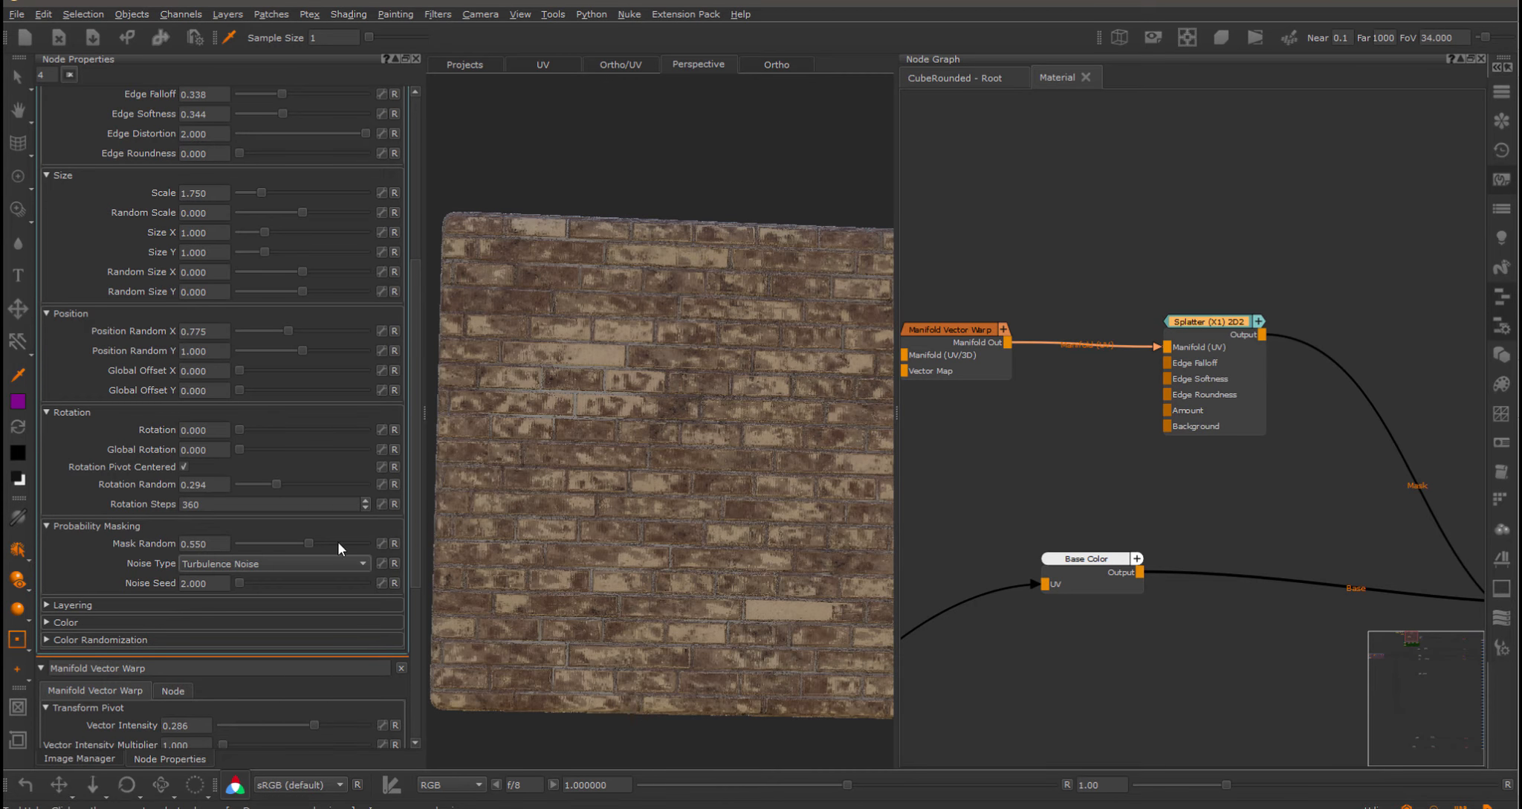
Set the splatter's probability Mask Random to 0.738.
mouse_move(308, 539)
left_mouse_down()
mouse_move(337, 539)
mouse_move(320, 538)
left_mouse_up()
right_click_drag(617, 479, 529, 484, "alt")
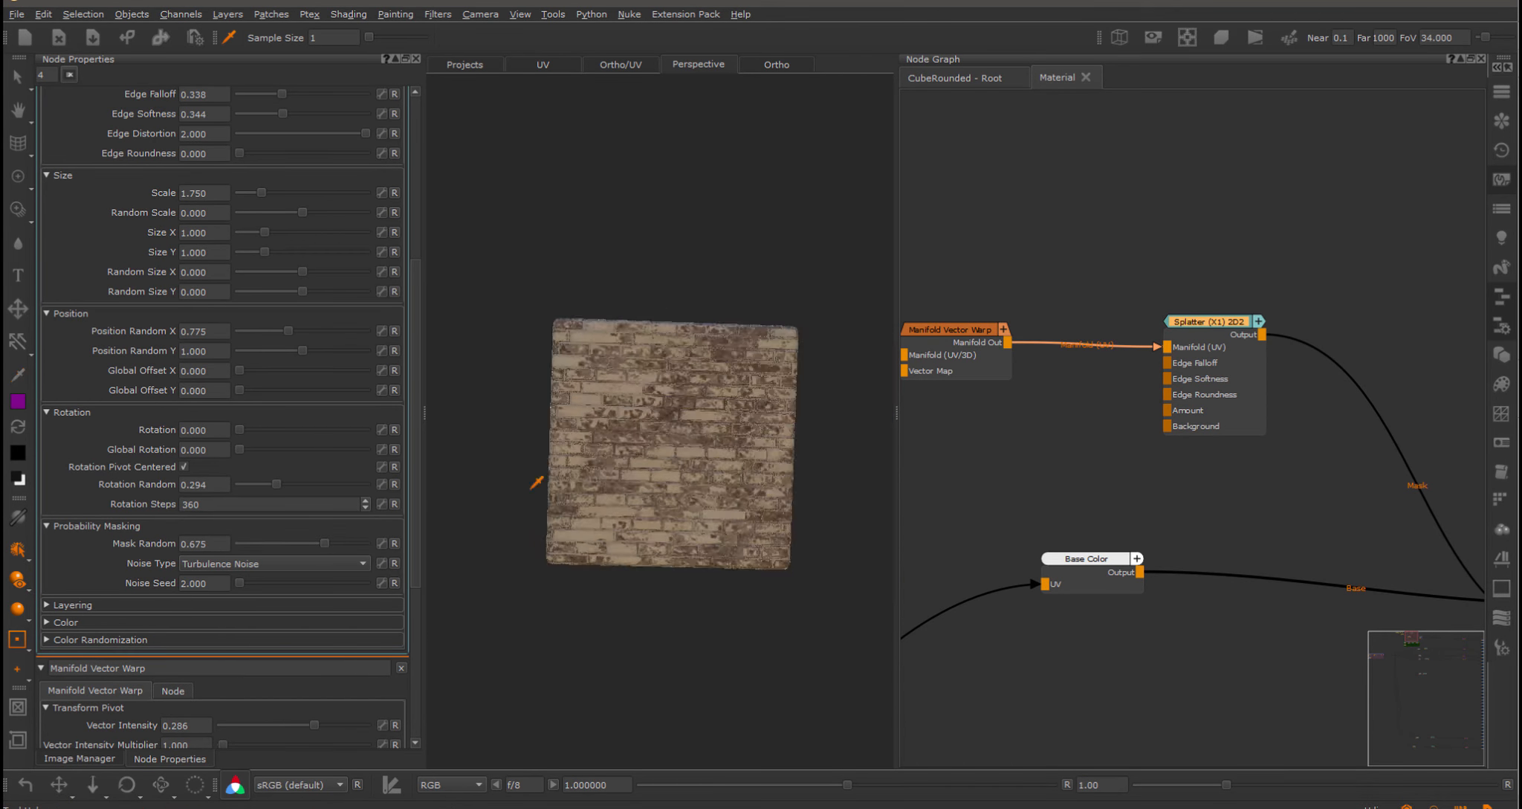
left_click_drag(327, 541, 334, 542)
left_click_drag(542, 416, 609, 405, "alt")
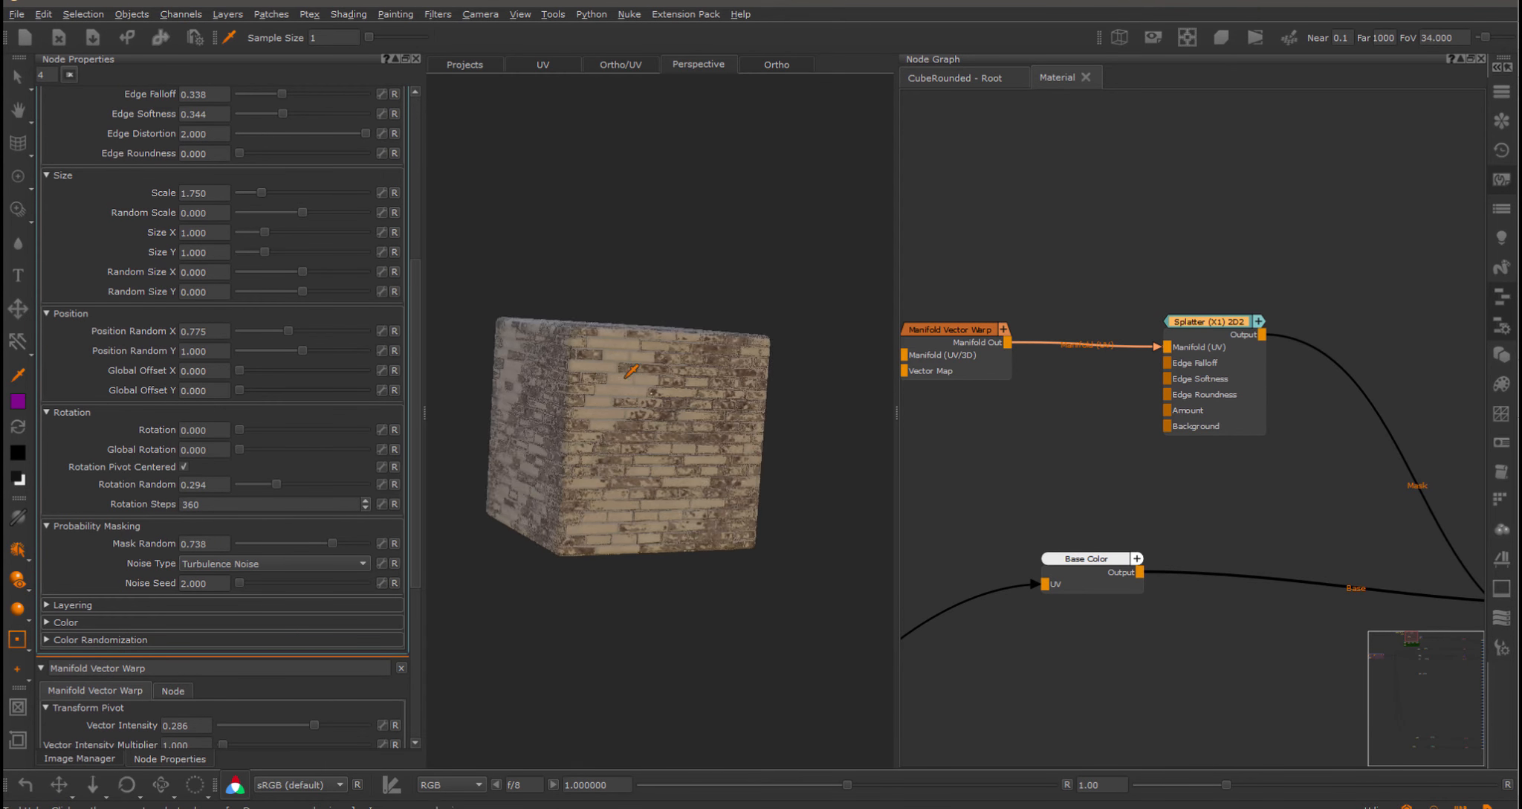
Set the splatter's Noise Seed to 5, Position Random X to 0.500 and Position Random Y to 0.263.
right_click_drag(587, 398, 673, 391, "alt")
left_click_drag(674, 392, 723, 397, "alt")
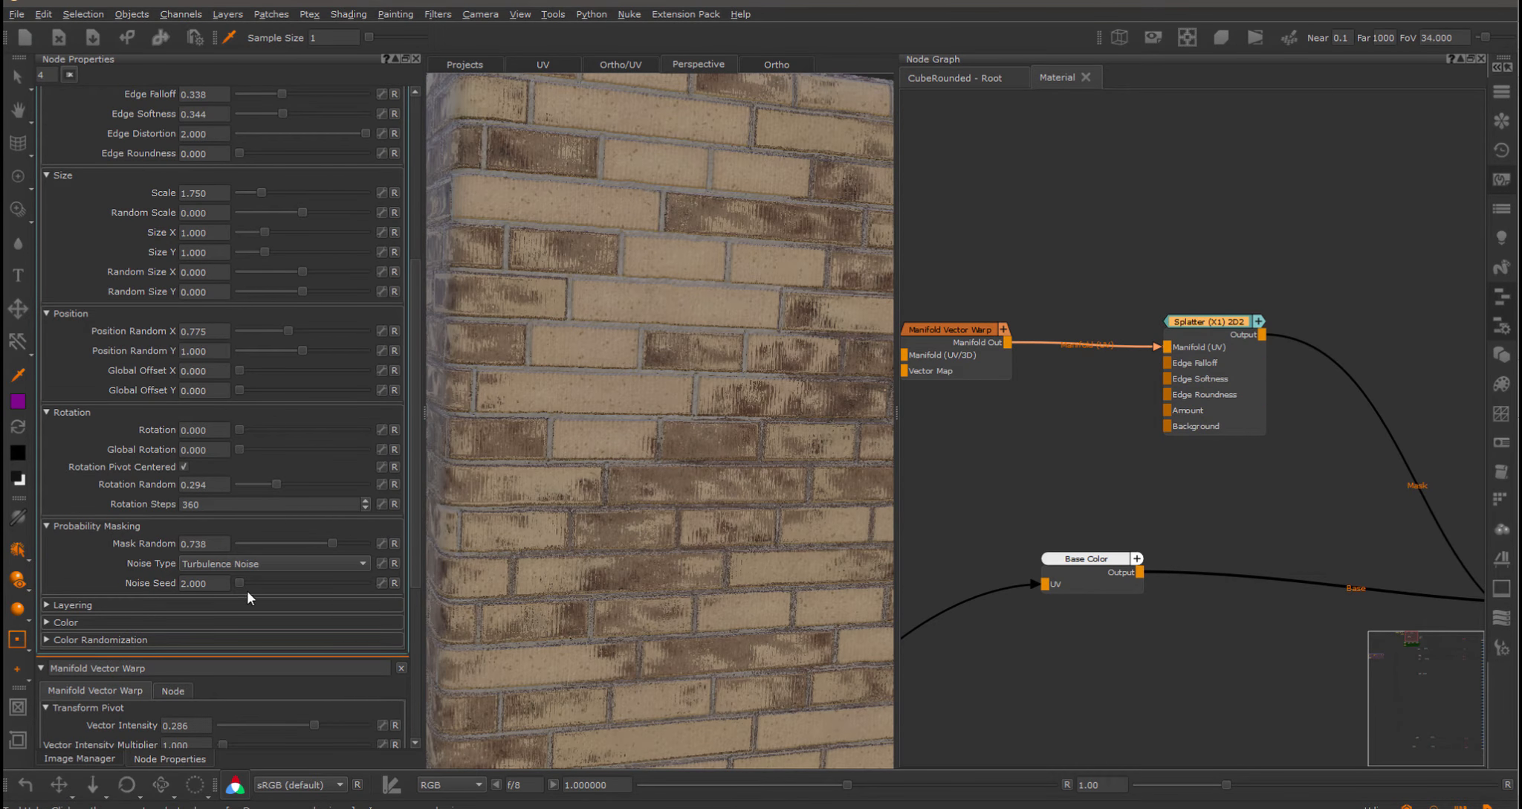
mouse_move(248, 582)
left_mouse_down()
mouse_move(271, 582)
mouse_move(246, 580)
left_mouse_up()
left_click_drag(302, 349, 264, 334)
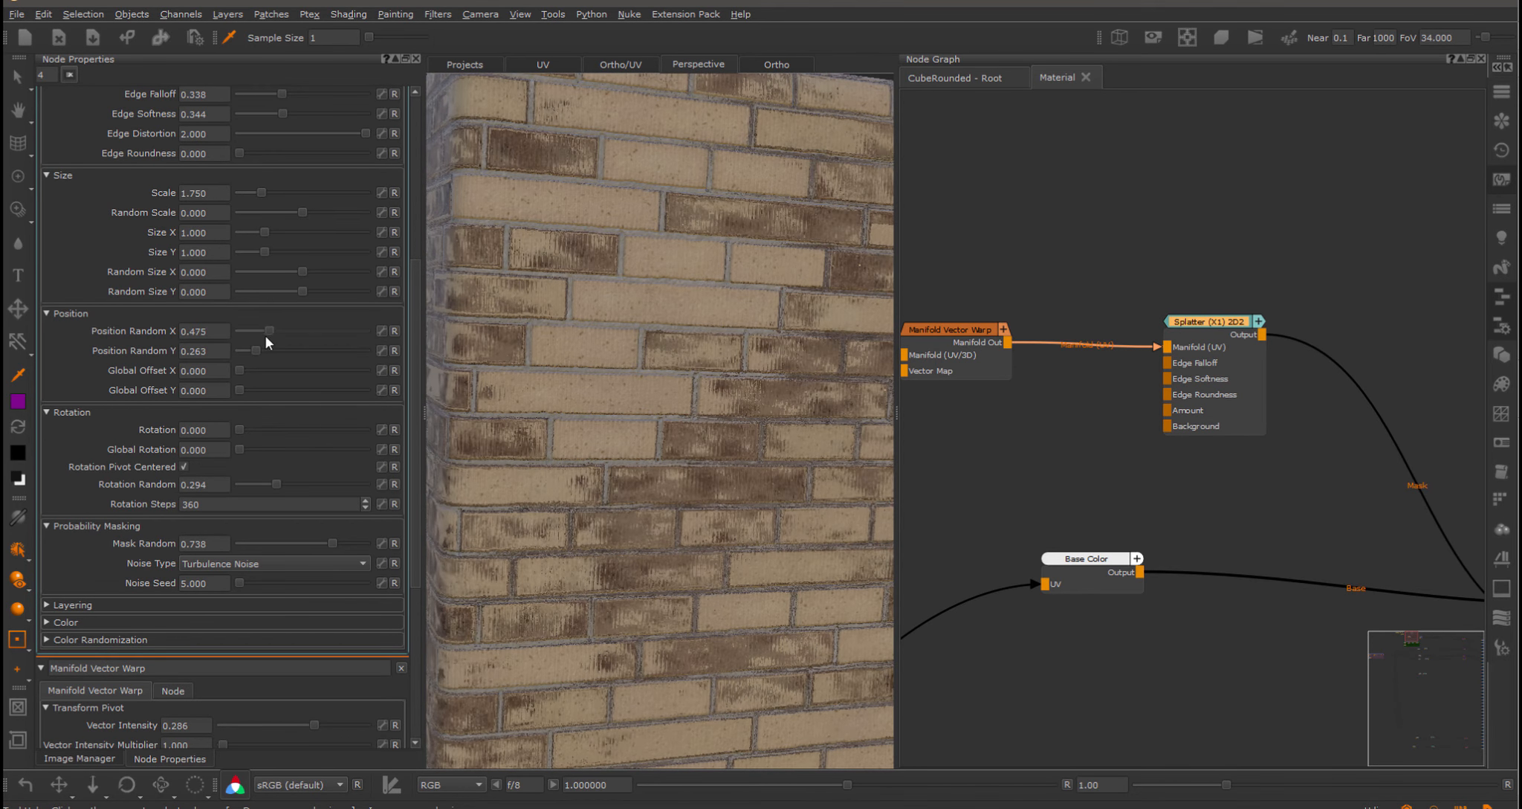
Set the splatter's Random Scale to 0.338, Position Random X to 0.725 and Scale to 3.875.
mouse_move(302, 212)
left_mouse_down()
mouse_move(333, 211)
mouse_move(275, 224)
mouse_move(323, 225)
left_mouse_up()
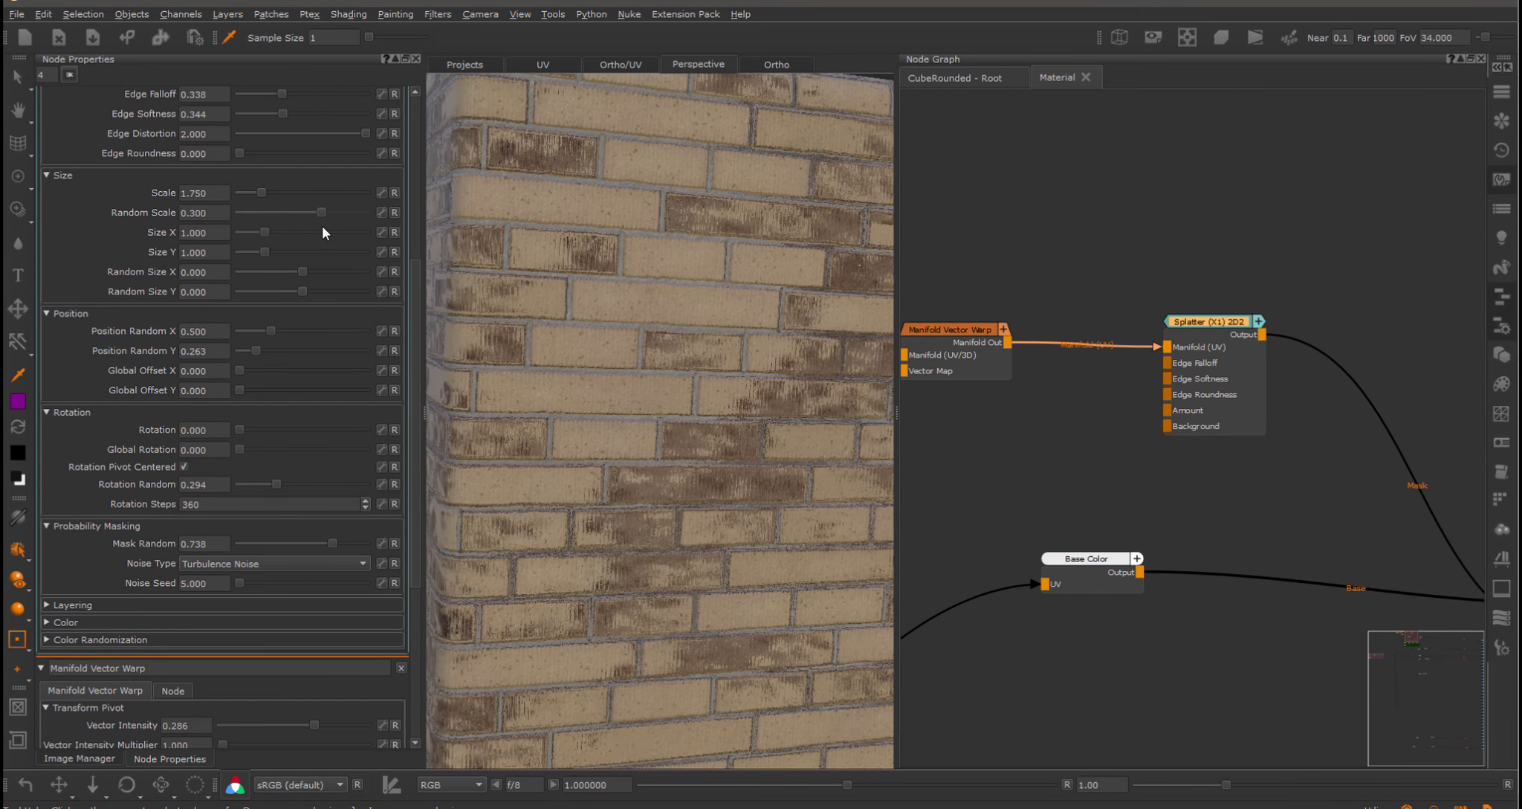
scroll(560, 380, "down", 5)
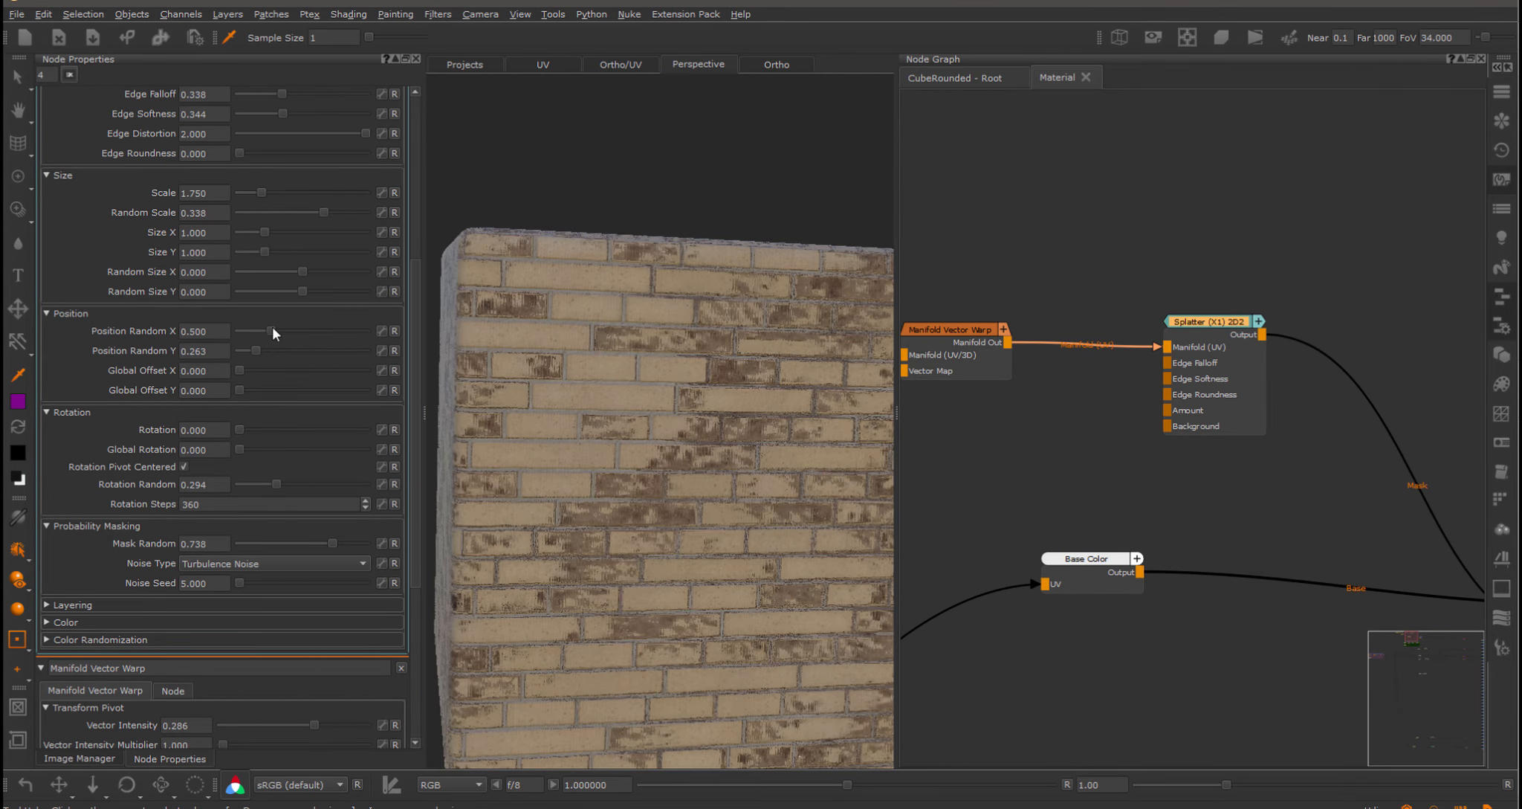
left_click_drag(273, 331, 285, 330)
mouse_move(275, 193)
left_mouse_down()
mouse_move(313, 195)
mouse_move(289, 198)
left_mouse_up()
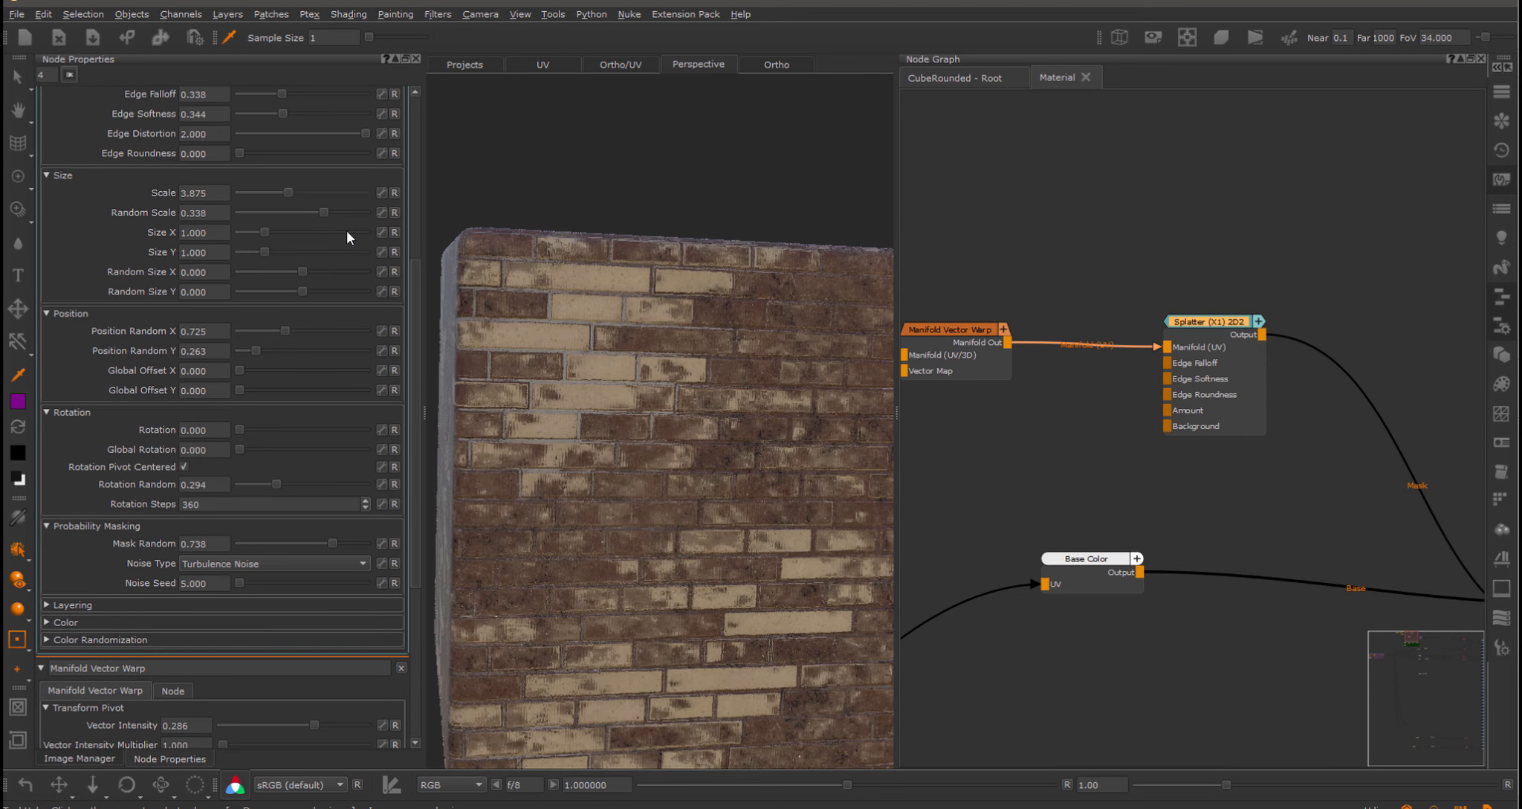
Try the Add|Sub Halve and Overlay blend modes on the splatter.
scroll(411, 266, "up", 1)
left_click(254, 101)
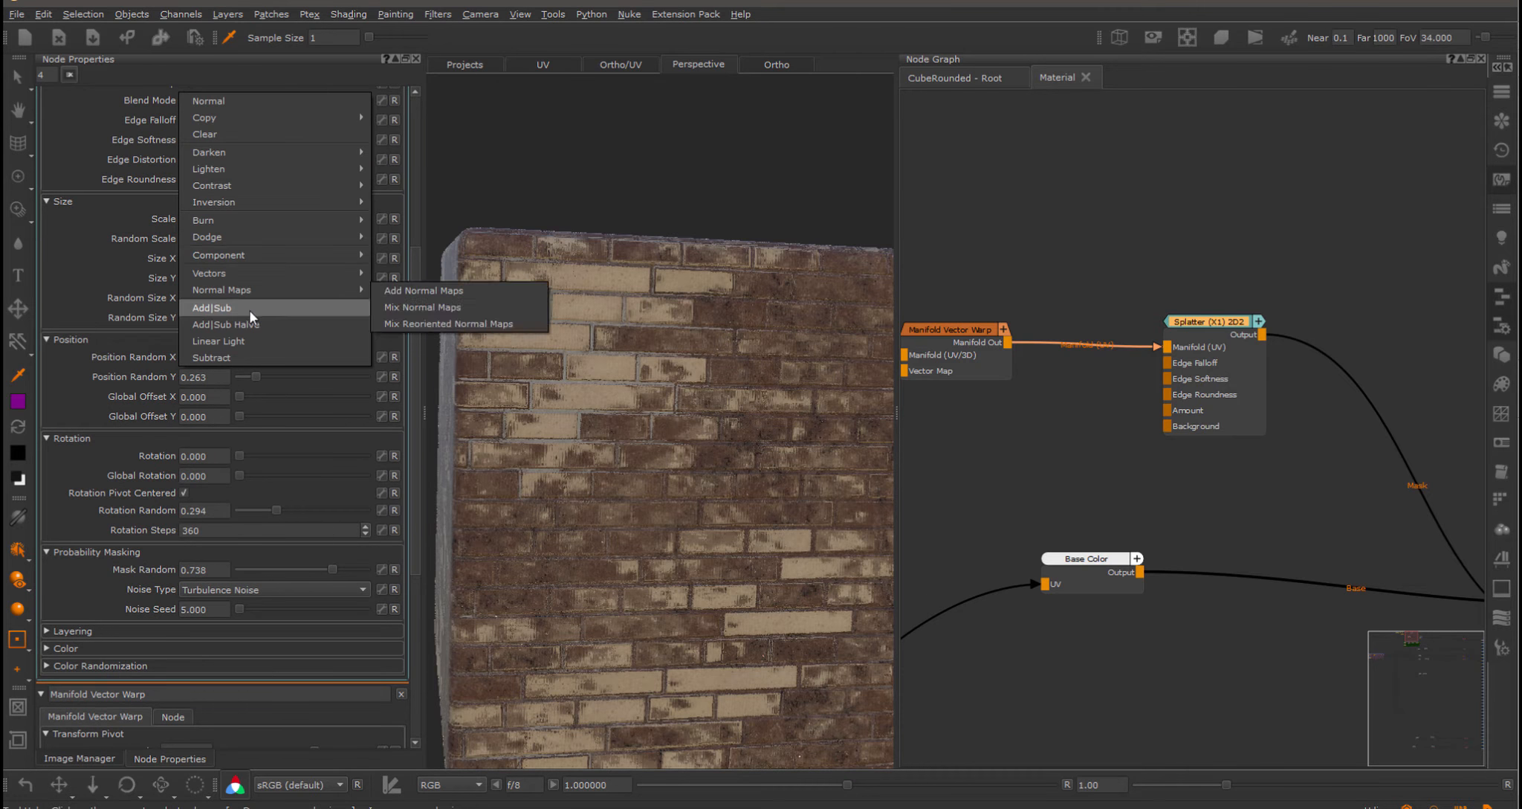
left_click(246, 322)
left_click(269, 101)
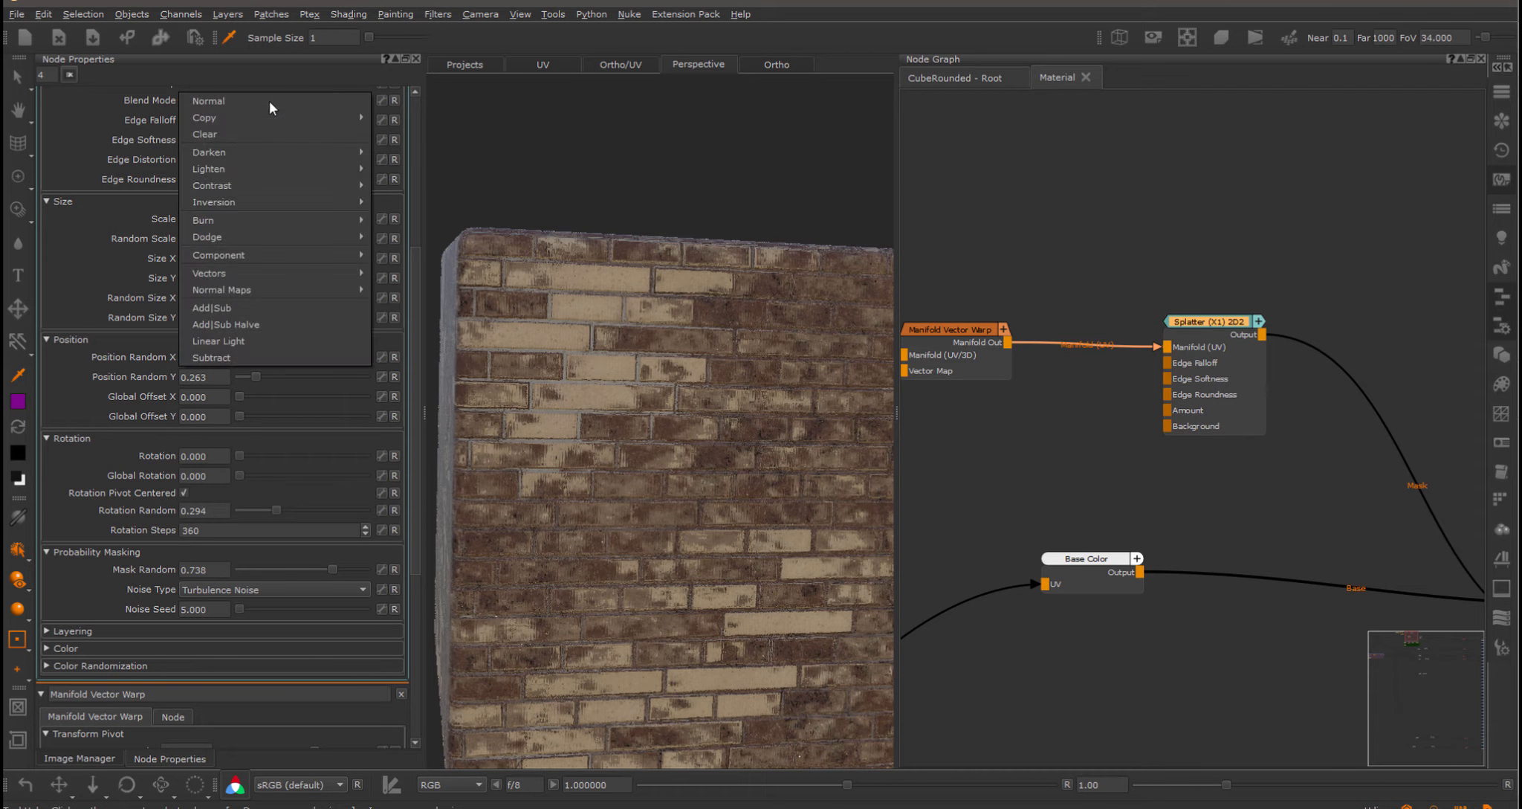
mouse_move(270, 186)
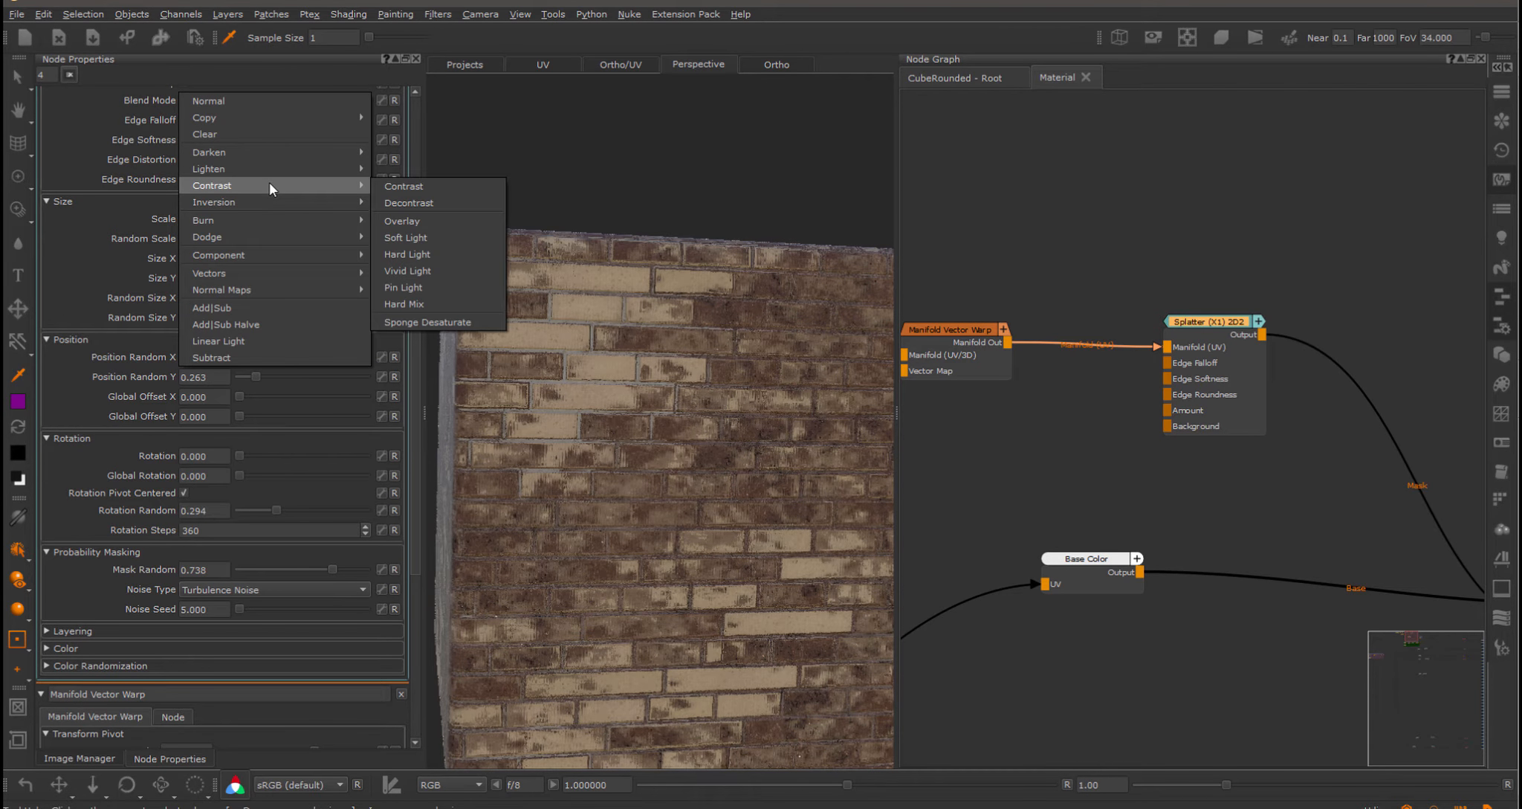
mouse_move(336, 202)
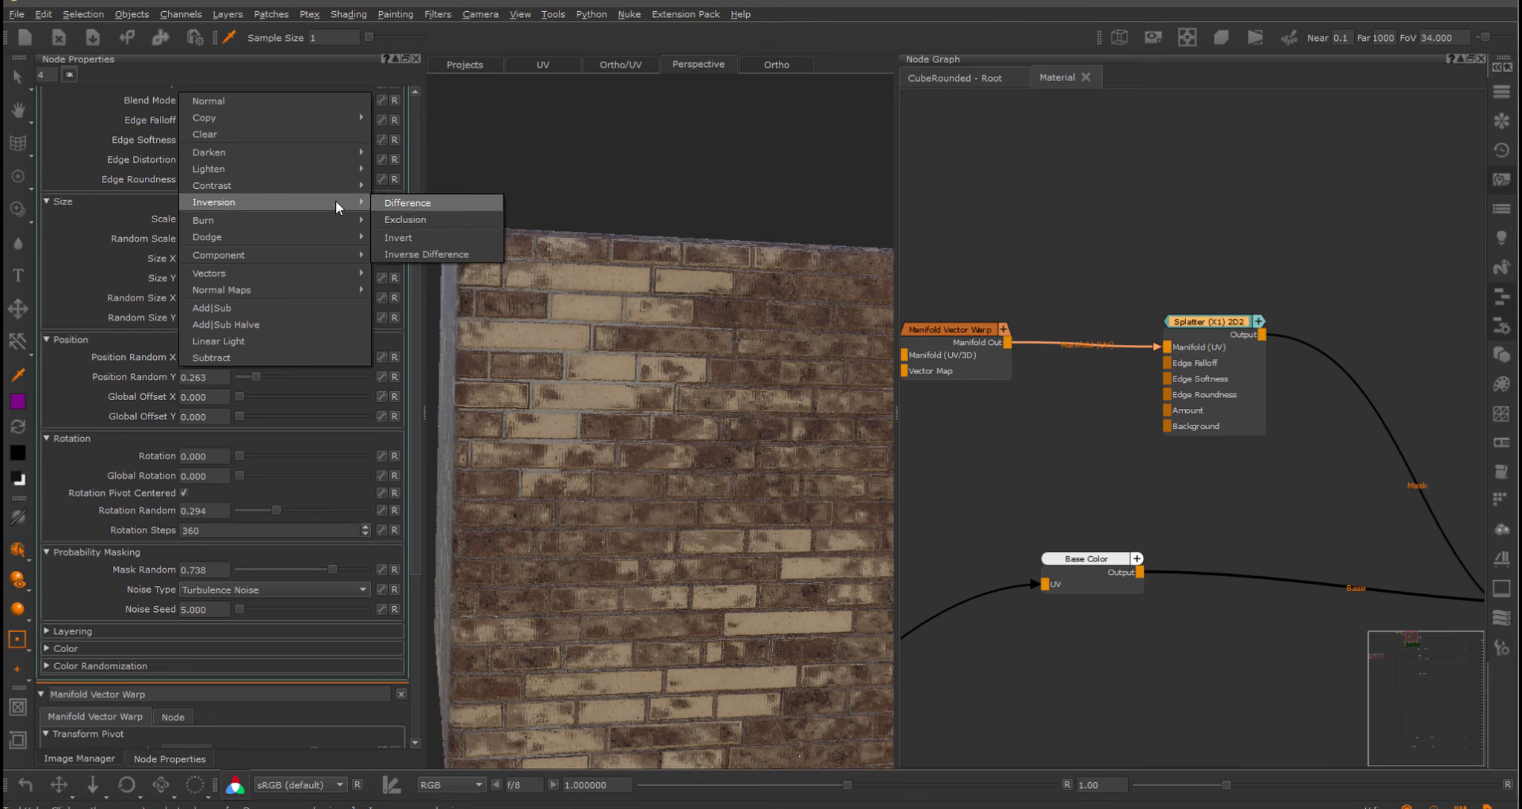
left_click(427, 203)
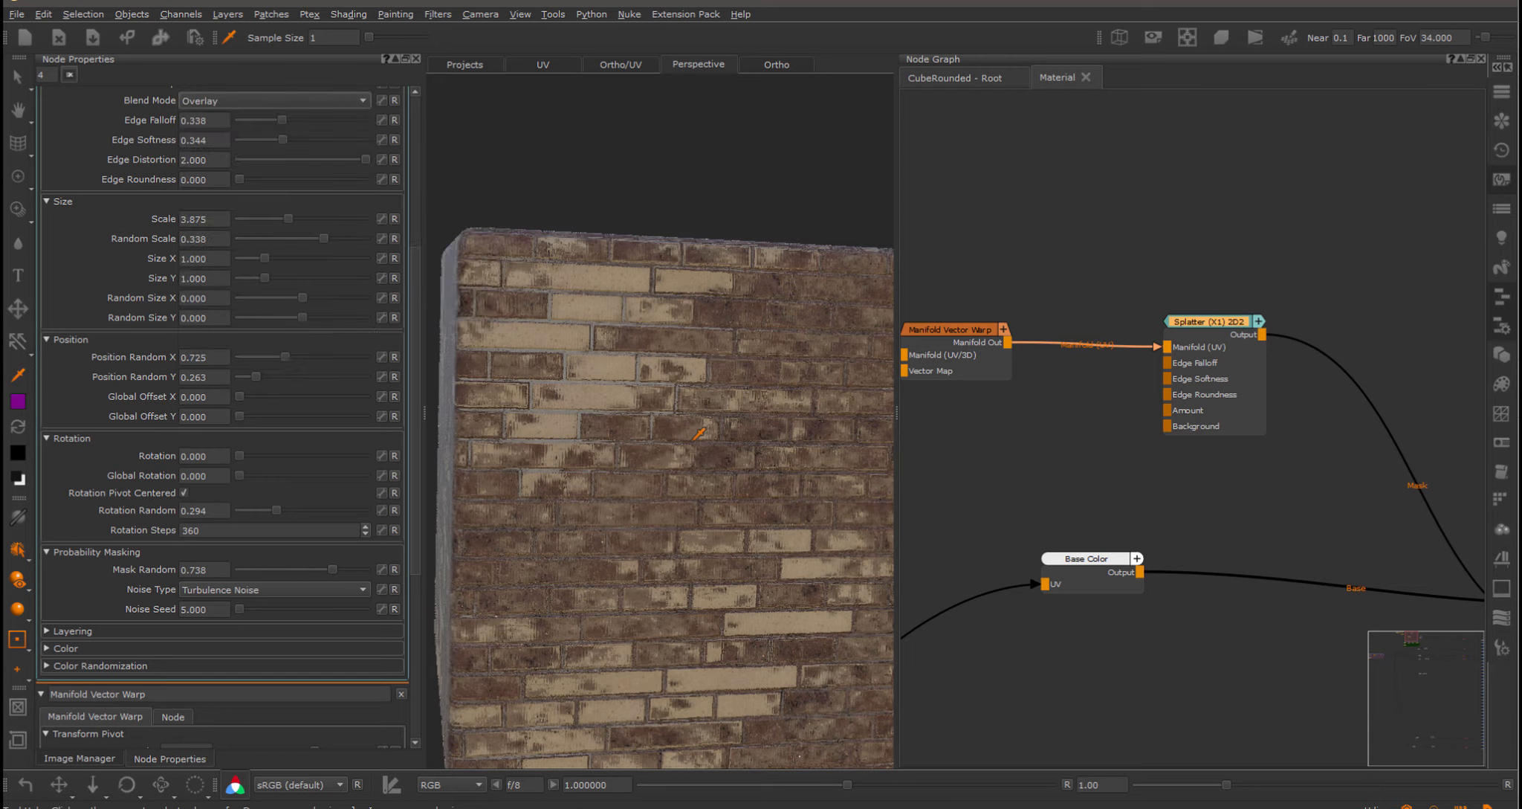
Set the splatter's Position Random X to 0.525 and Y to 1.038, and set its Alpha to Alpha is Luminance.
left_click_drag(322, 353, 301, 379)
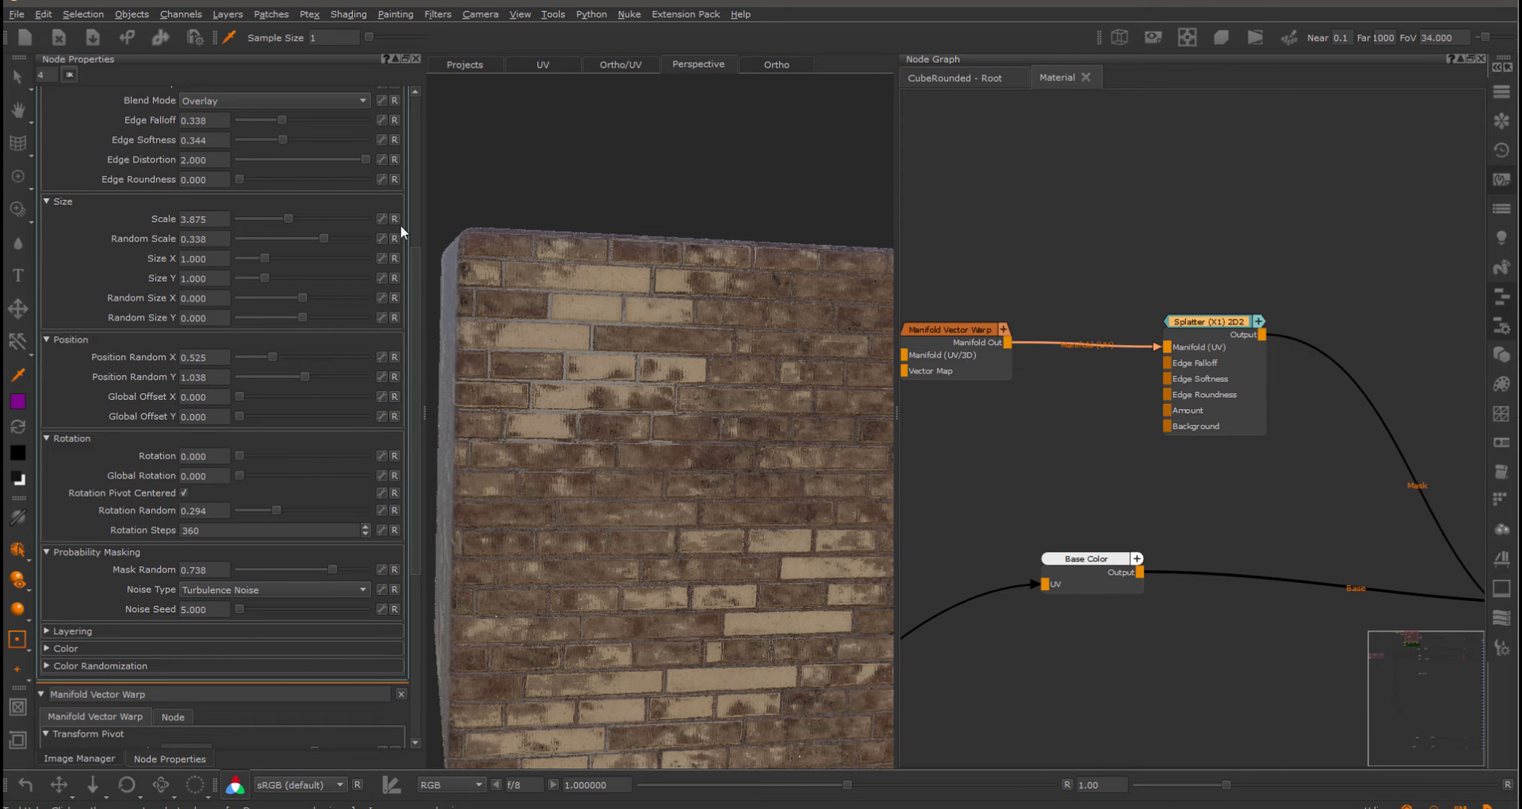
left_click_drag(418, 248, 416, 159)
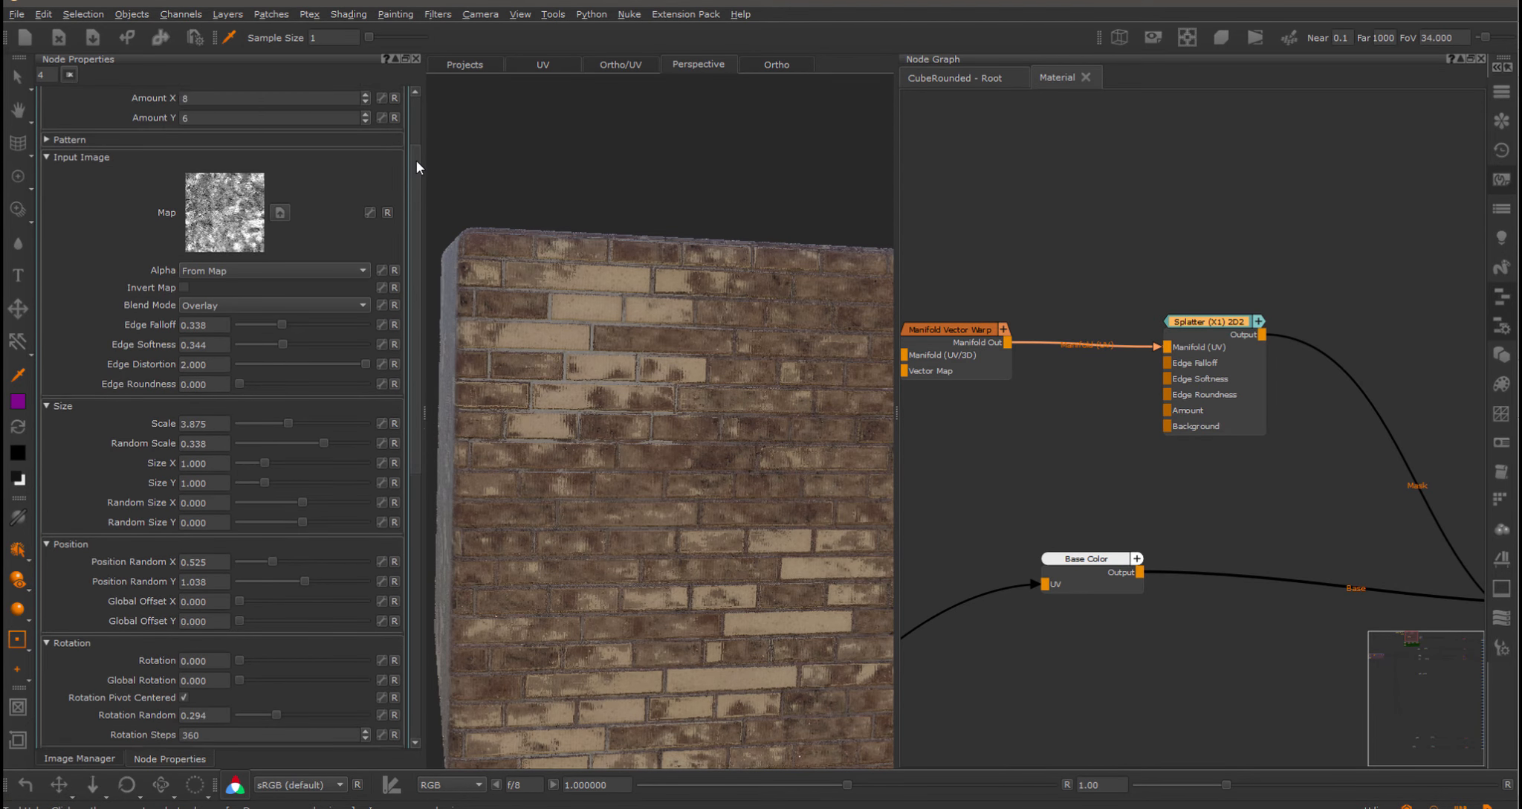
left_click(214, 275)
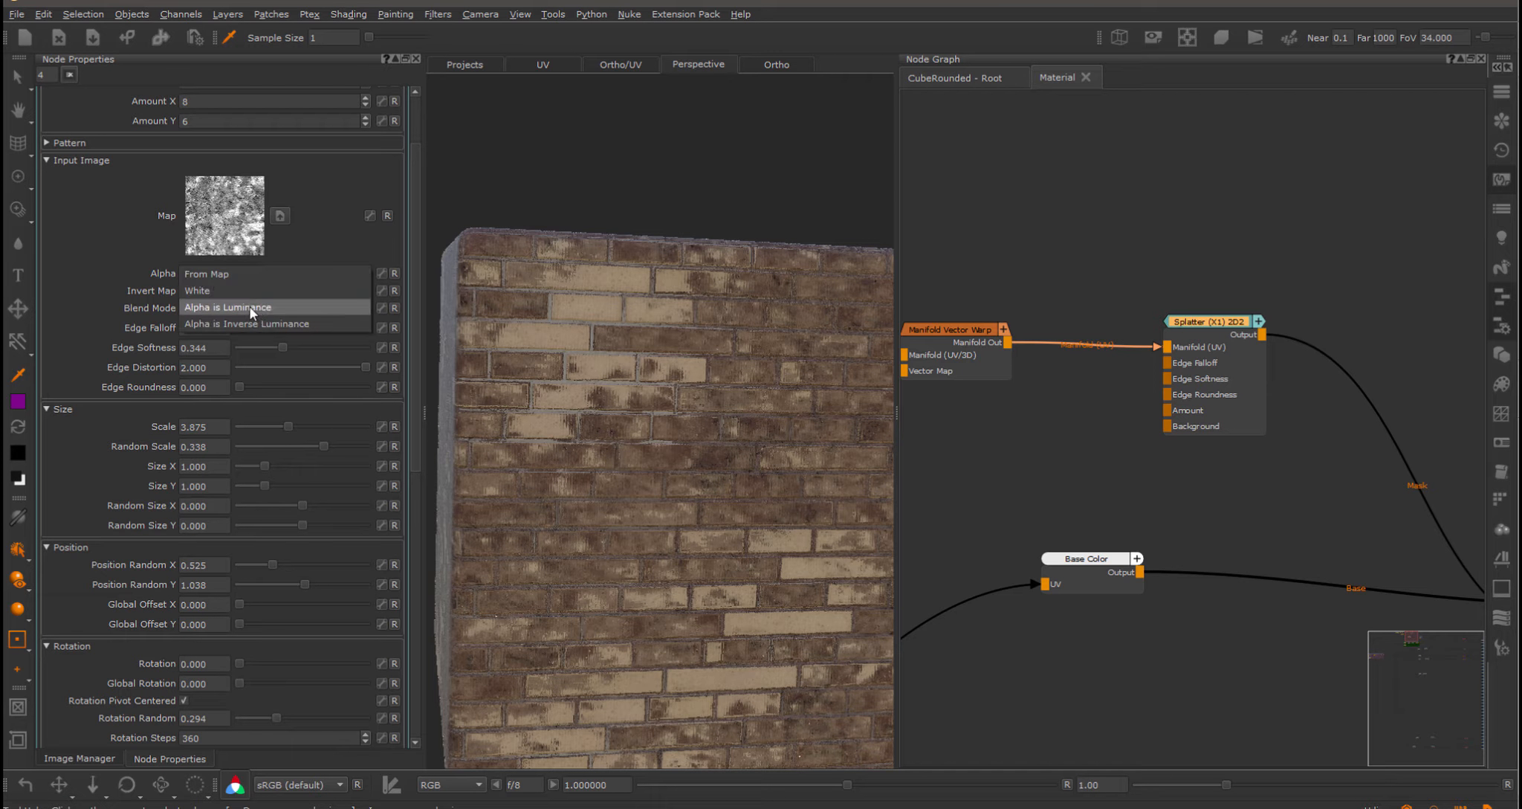
left_click(248, 305)
Set the splatter's Scale to 5.813 and change its blend mode to Add|Sub.
right_click_drag(743, 437, 708, 402, "alt")
mouse_move(288, 426)
left_mouse_down()
mouse_move(328, 425)
mouse_move(314, 426)
left_mouse_up()
left_click(228, 311)
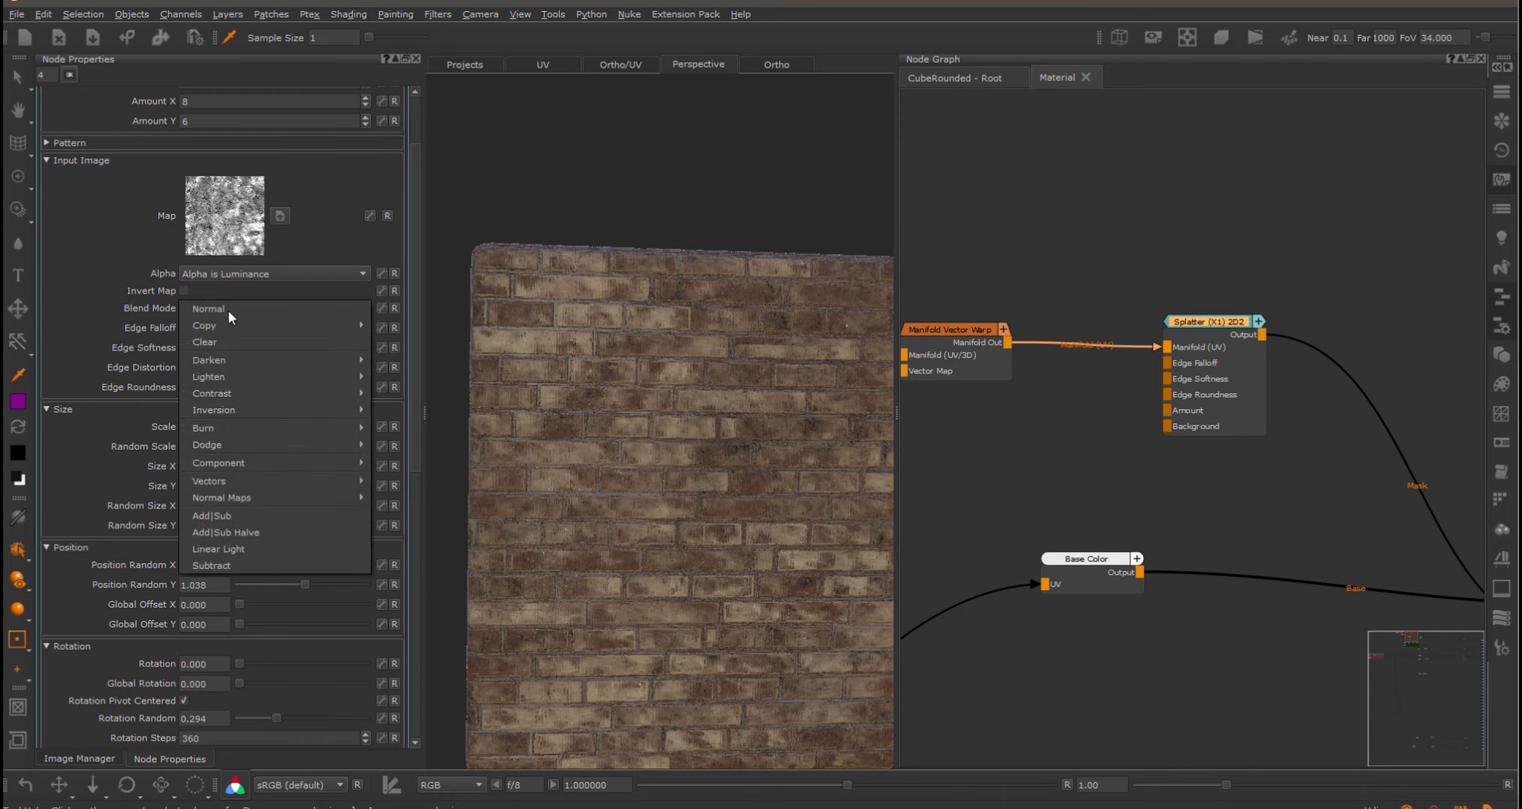
left_click(255, 521)
Set the splatter's Scale to 4.188 and Rotation Random to 0.475.
middle_click_drag(699, 450, 652, 403, "alt")
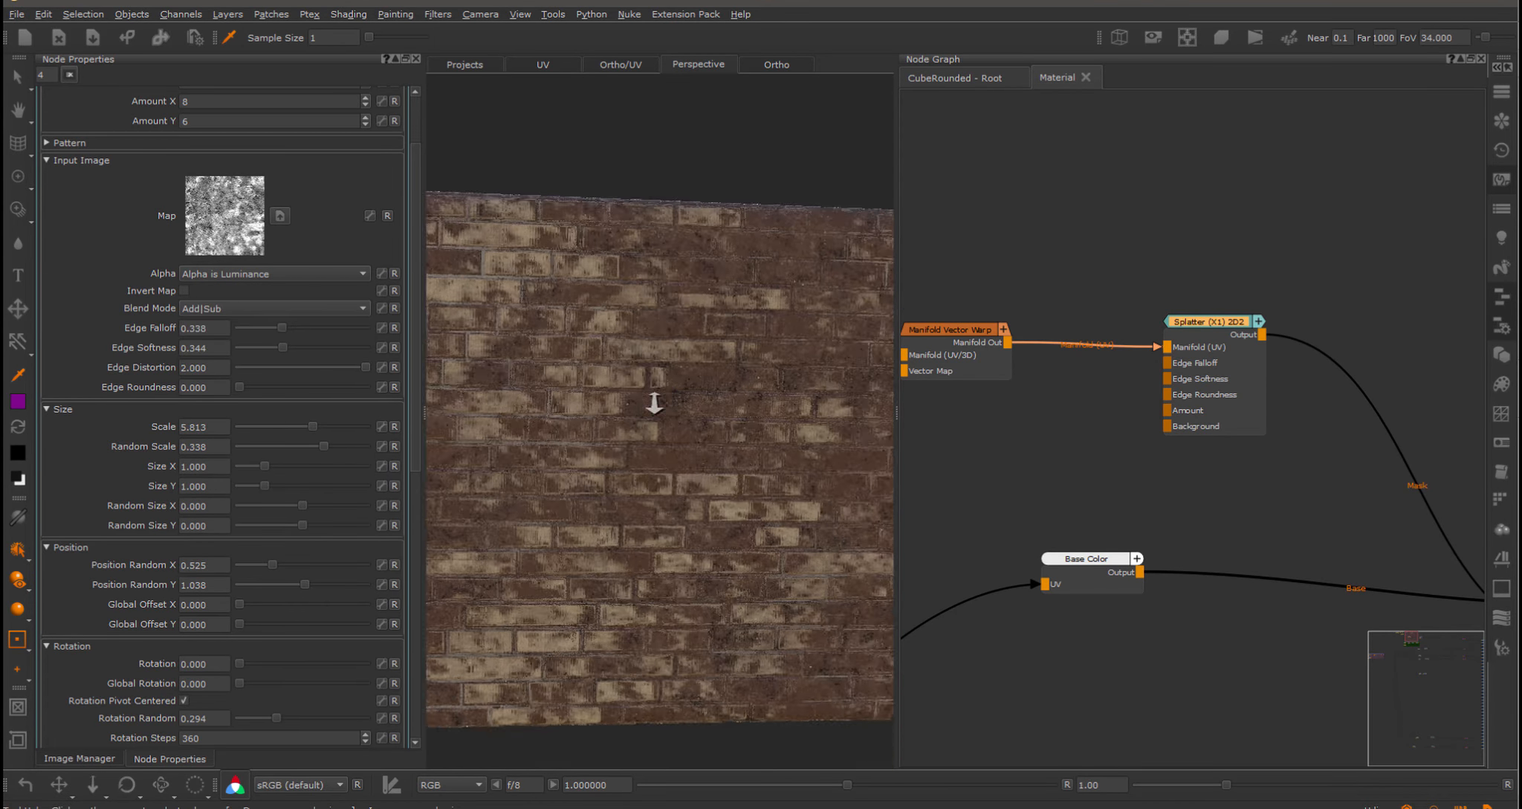
right_click_drag(653, 404, 641, 402, "alt")
left_click_drag(331, 423, 292, 429)
left_click_drag(416, 446, 429, 553)
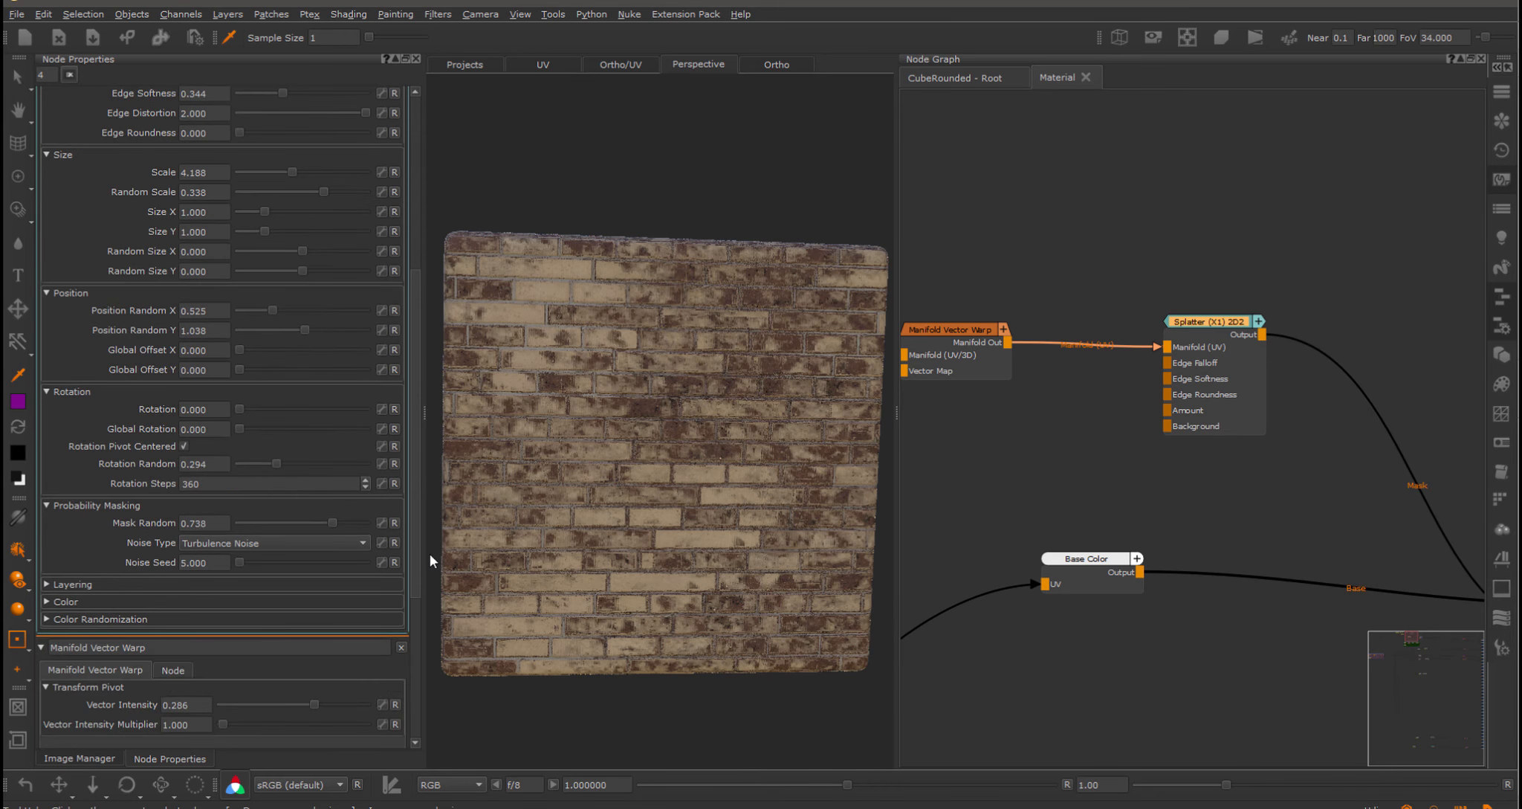
left_click_drag(284, 470, 298, 473)
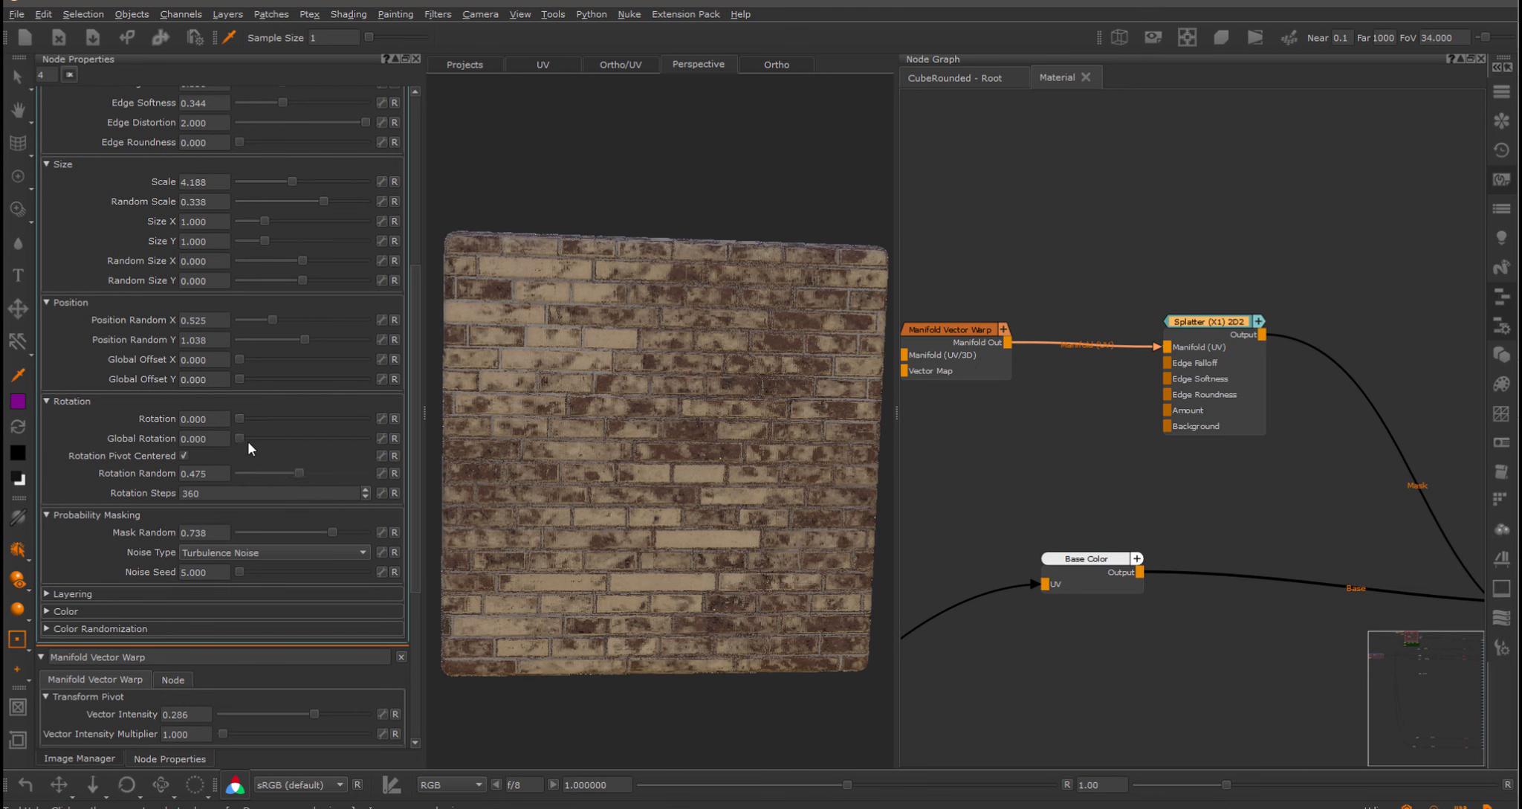
Set the splatter's probability Mask Random to 0.919.
left_click_drag(331, 531, 354, 530)
left_click_drag(709, 468, 701, 476, "alt")
right_click_drag(701, 476, 684, 449, "alt")
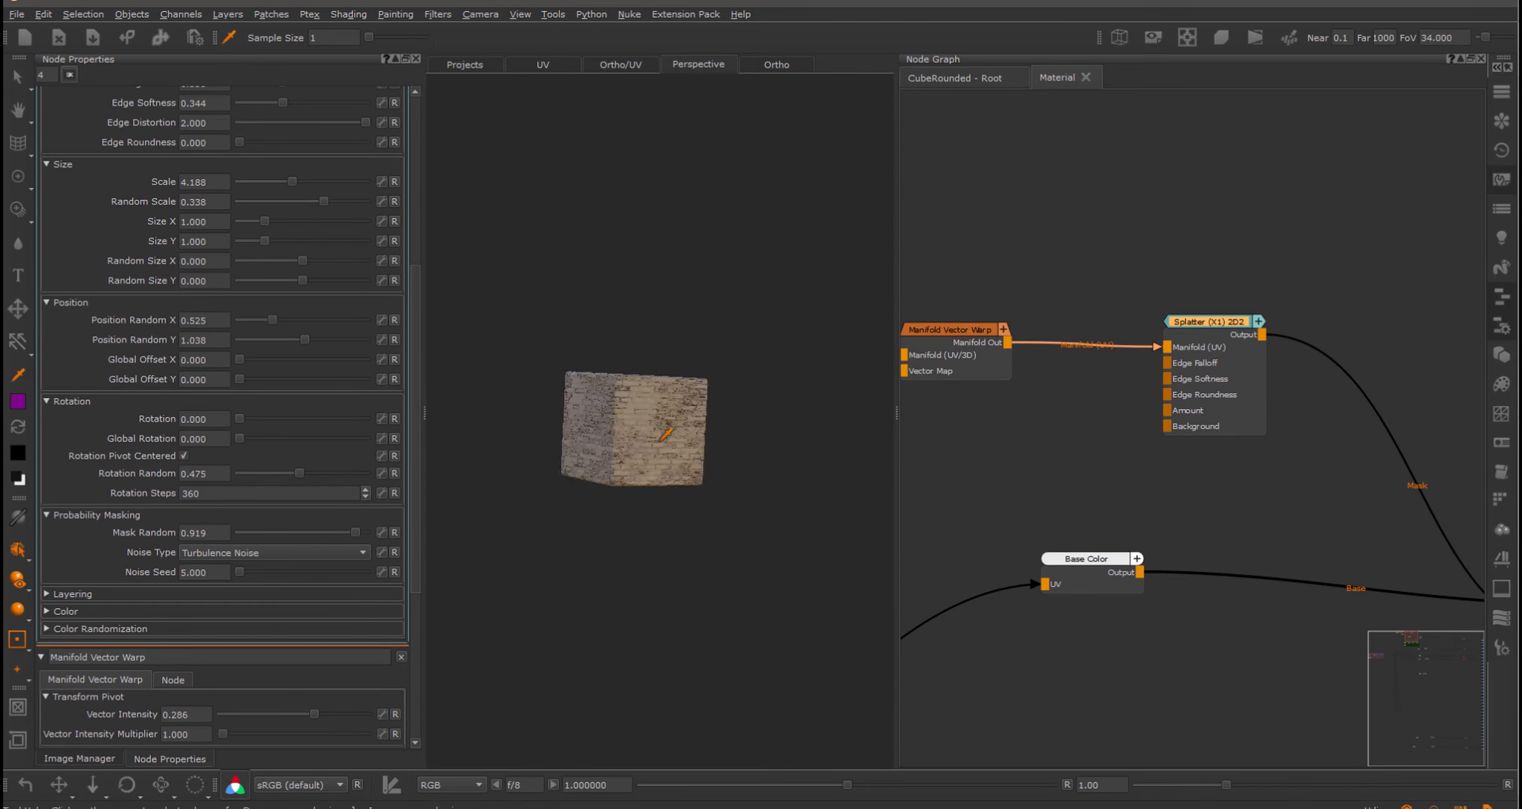
Set the Intensity of the Manifold Warp node fed by the bricks mask to 0.530.
scroll(1006, 483, "down", 3)
scroll(1195, 311, "up", 2)
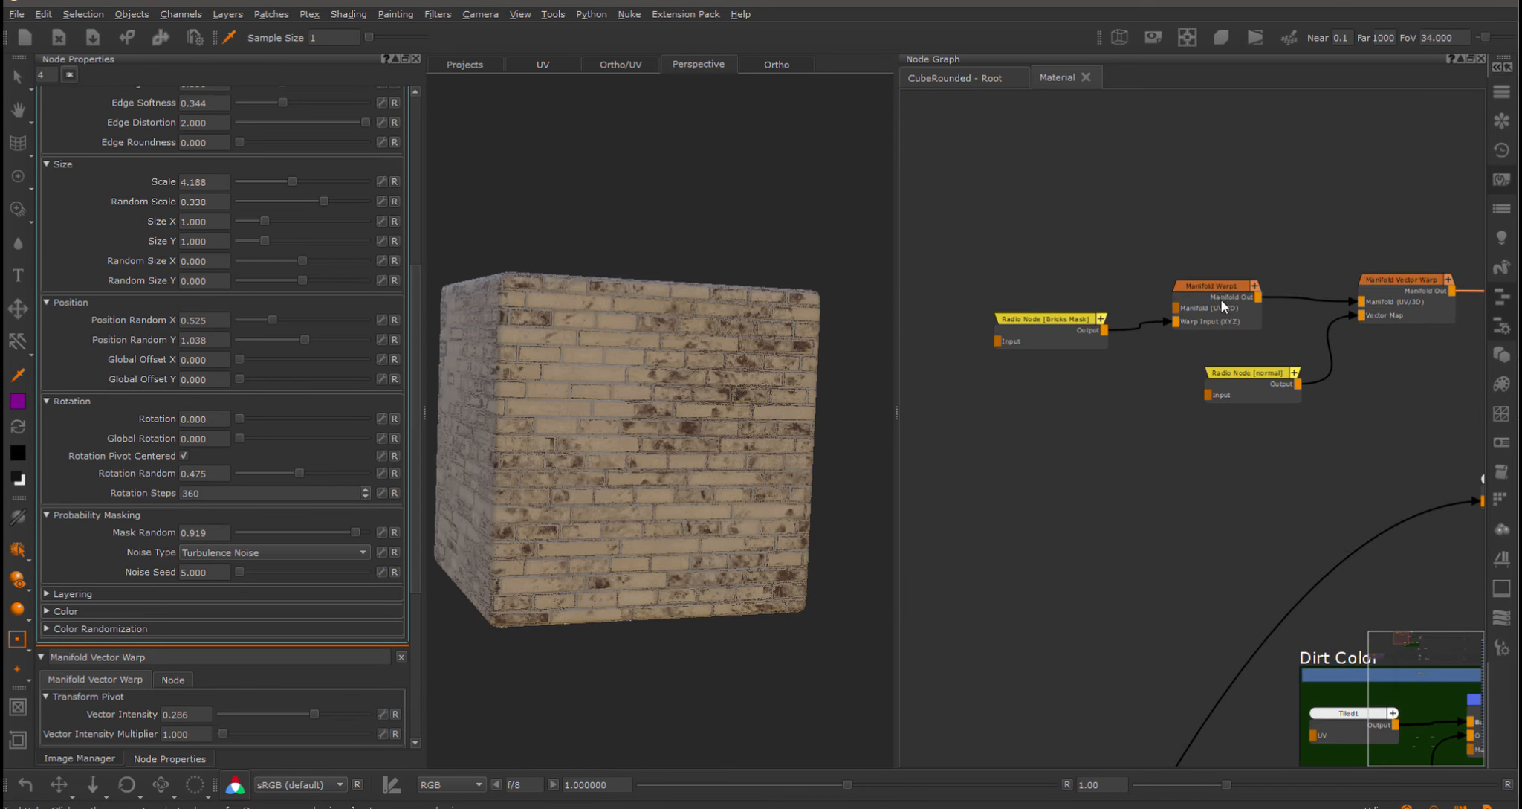
left_click(413, 127)
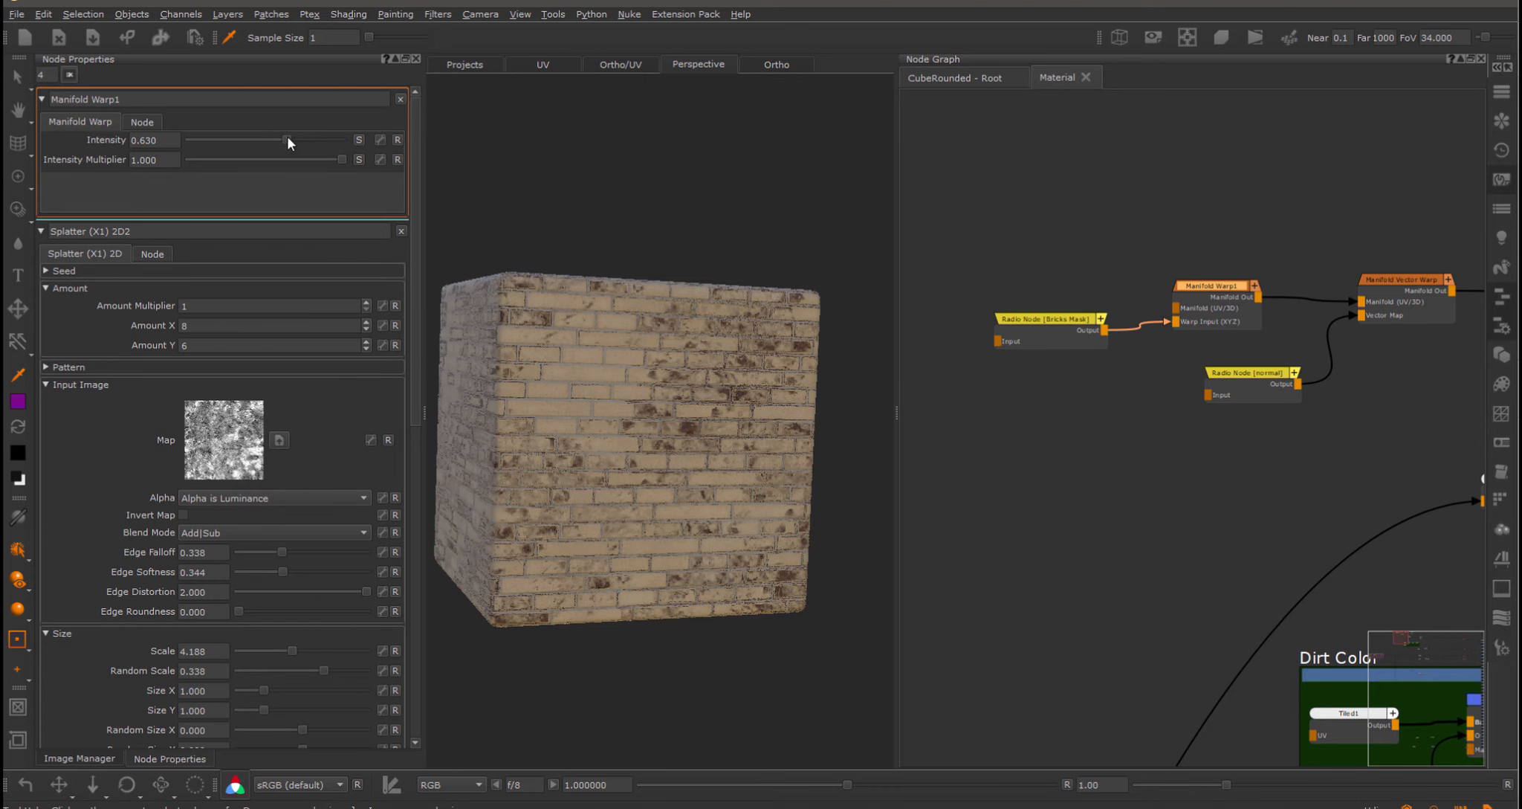
mouse_move(287, 138)
left_mouse_down()
mouse_move(236, 146)
mouse_move(273, 152)
left_mouse_up()
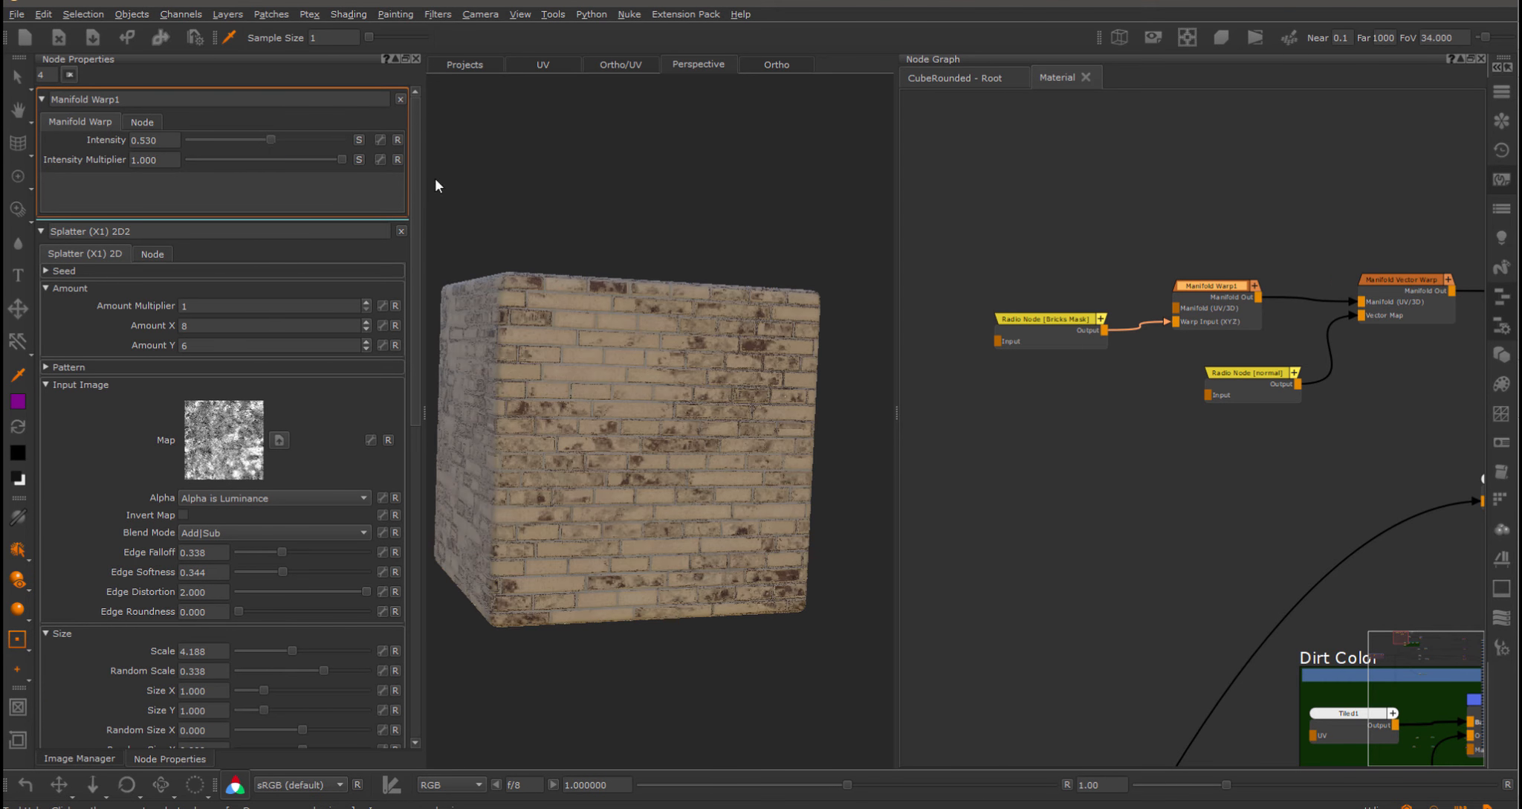
Set the Manifold Vector Warp's Vector Intensity to 1.000 and Vector Intensity Multiplier to 6.044.
left_click(1407, 281)
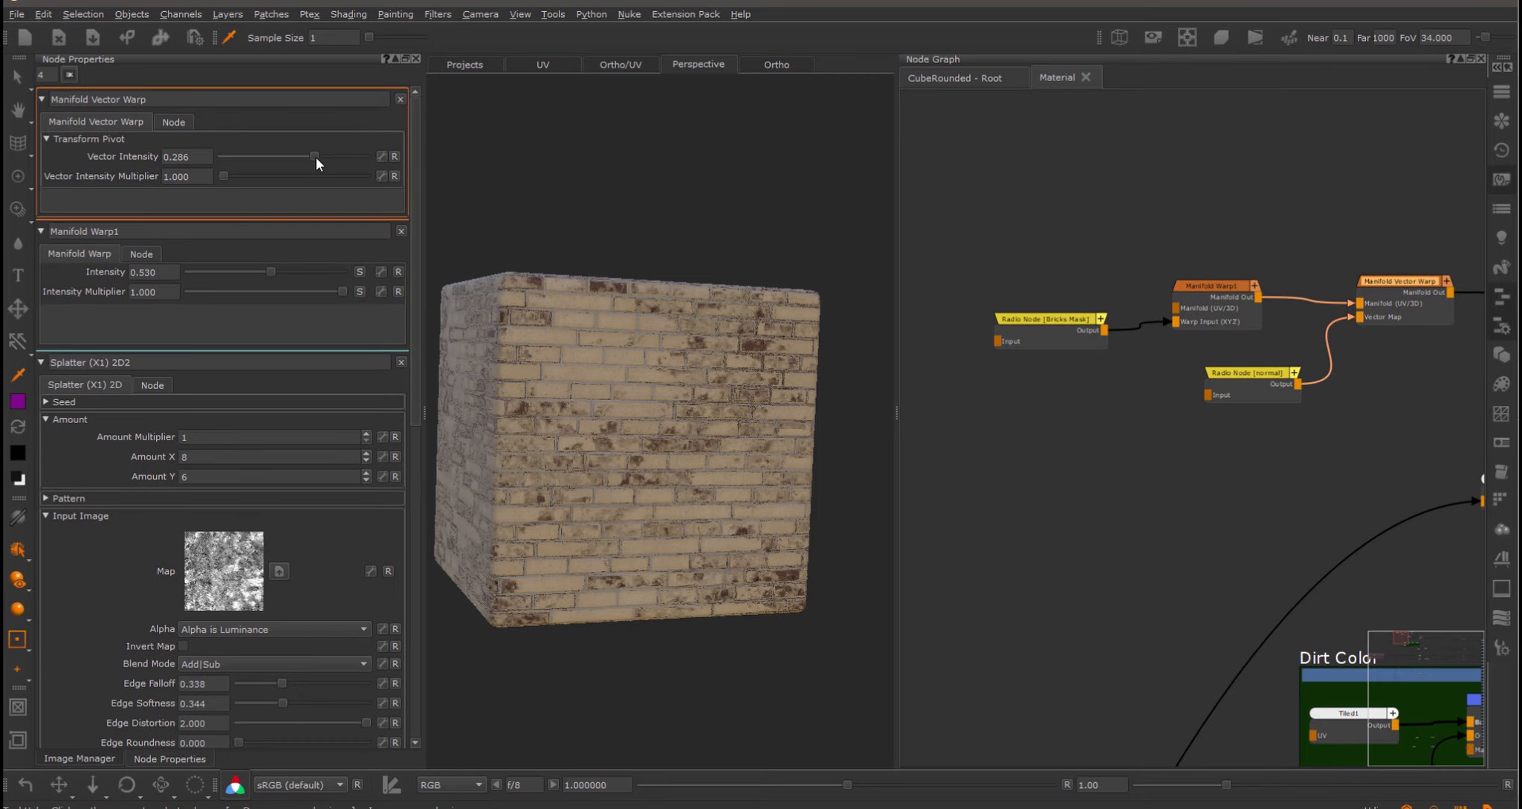
left_click_drag(373, 165, 417, 163)
mouse_move(225, 177)
left_mouse_down()
mouse_move(241, 173)
mouse_move(227, 177)
left_mouse_up()
Examine the warped dirt pattern on the bricks up close and the node network leading to Dirt Over.
right_click_drag(776, 385, 565, 379, "alt")
left_click_drag(565, 379, 609, 383, "alt")
right_click_drag(609, 383, 706, 385, "alt")
scroll(1060, 456, "down", 5)
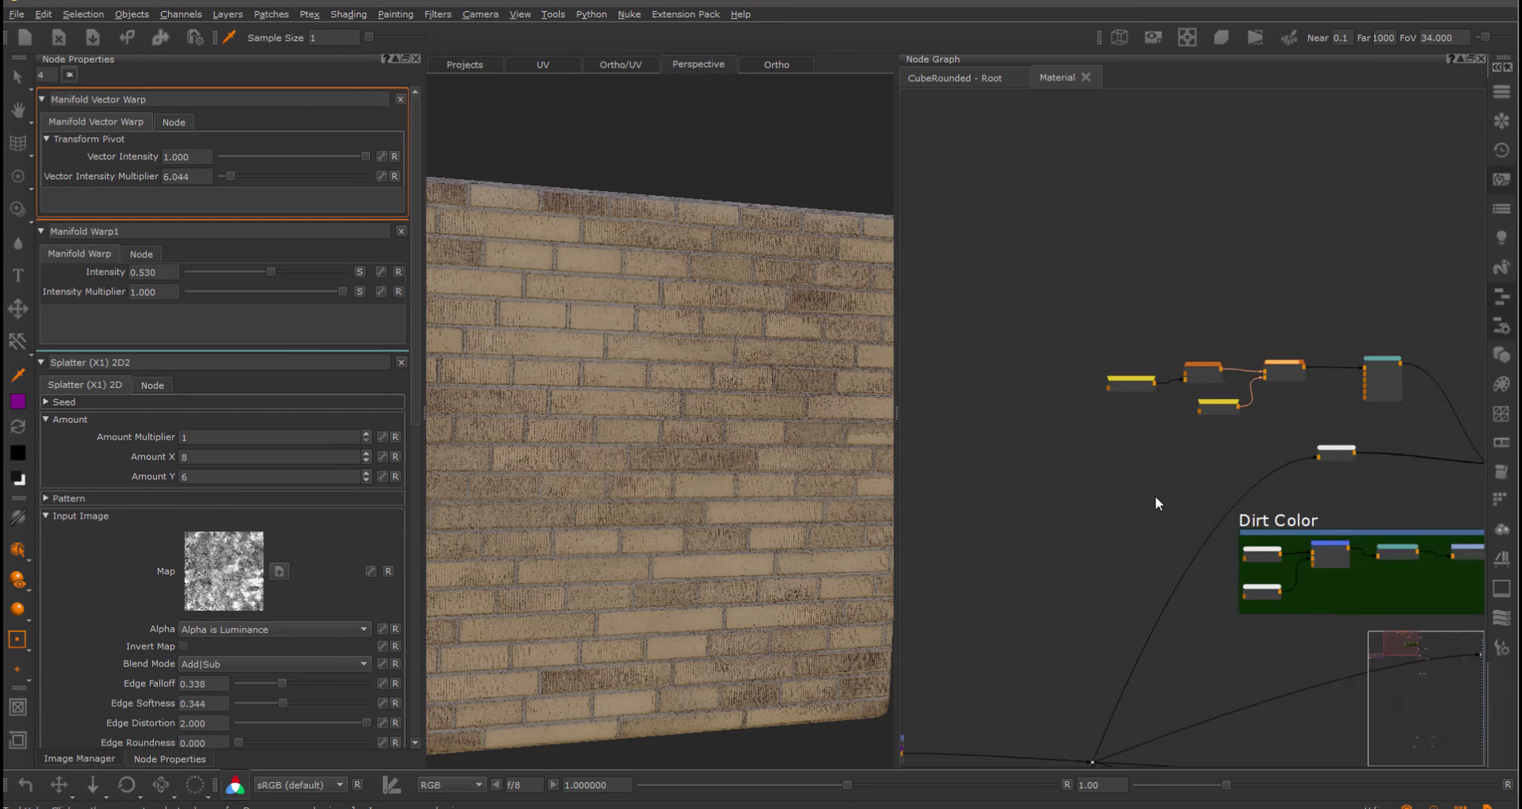
middle_click_drag(1155, 494, 1015, 388)
right_click_drag(672, 422, 685, 299, "alt")
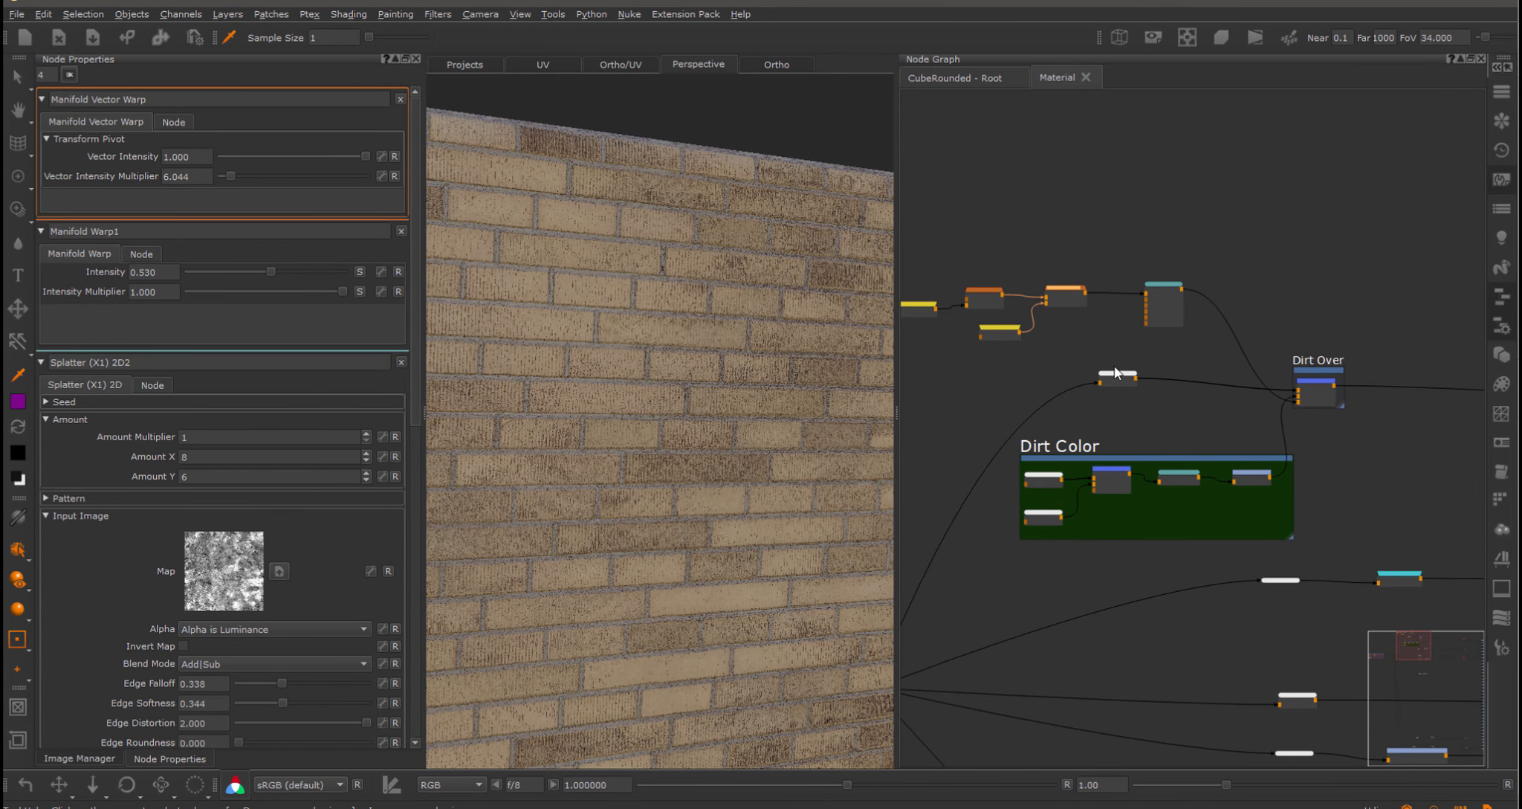
right_click_drag(778, 357, 818, 341, "alt")
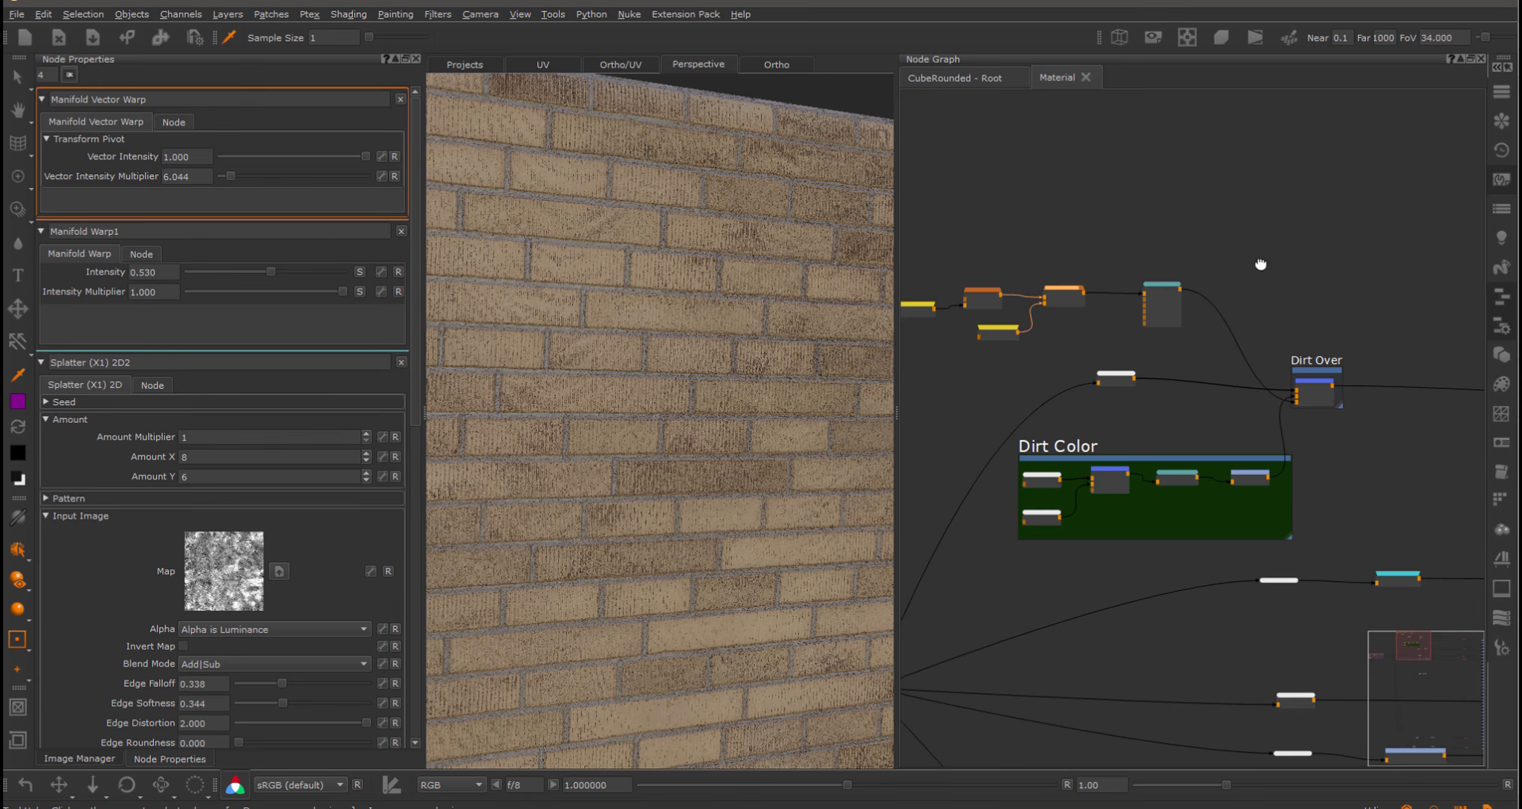
Reduce the Dirt Over Merge node's Amount to 0.479 and check the softened dirt across the whole brick cube.
scroll(1263, 268, "up", 3)
scroll(1284, 287, "up", 1)
left_click(1278, 316)
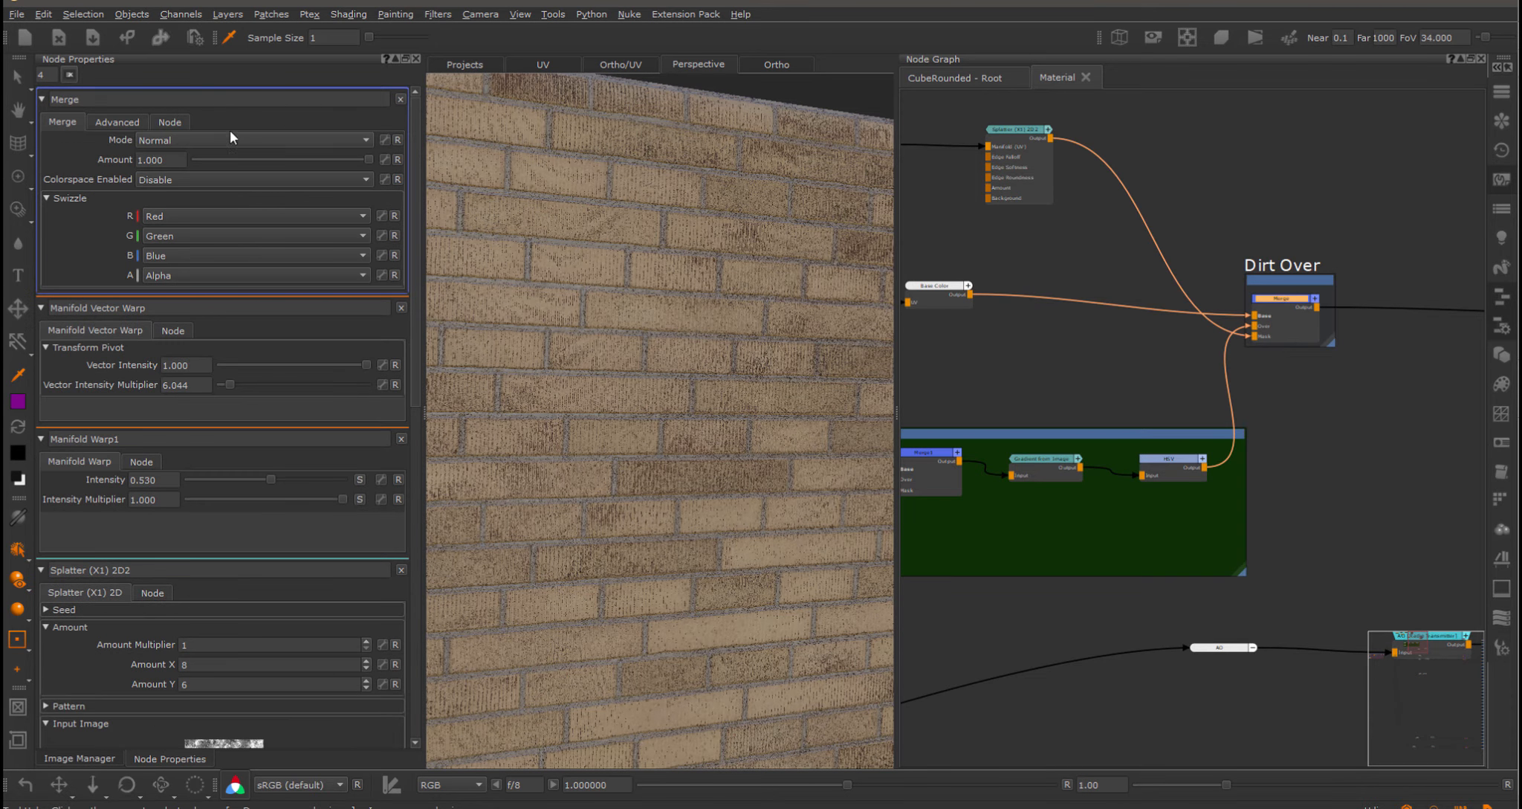
left_click_drag(368, 159, 280, 166)
right_click_drag(713, 372, 669, 356, "alt")
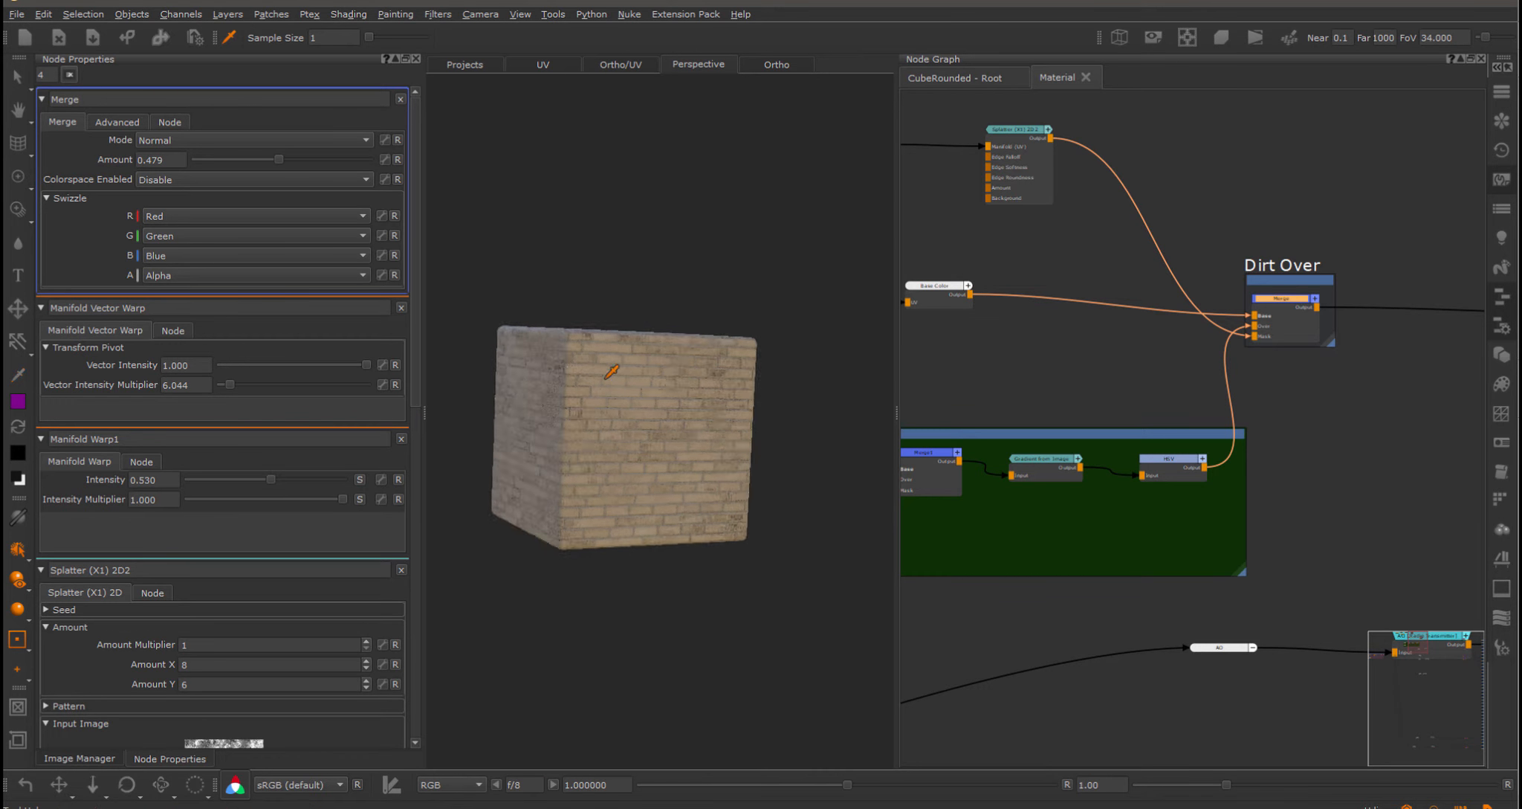
left_click_drag(669, 357, 732, 385, "alt")
middle_click_drag(1122, 359, 1193, 538)
scroll(1315, 388, "down", 1)
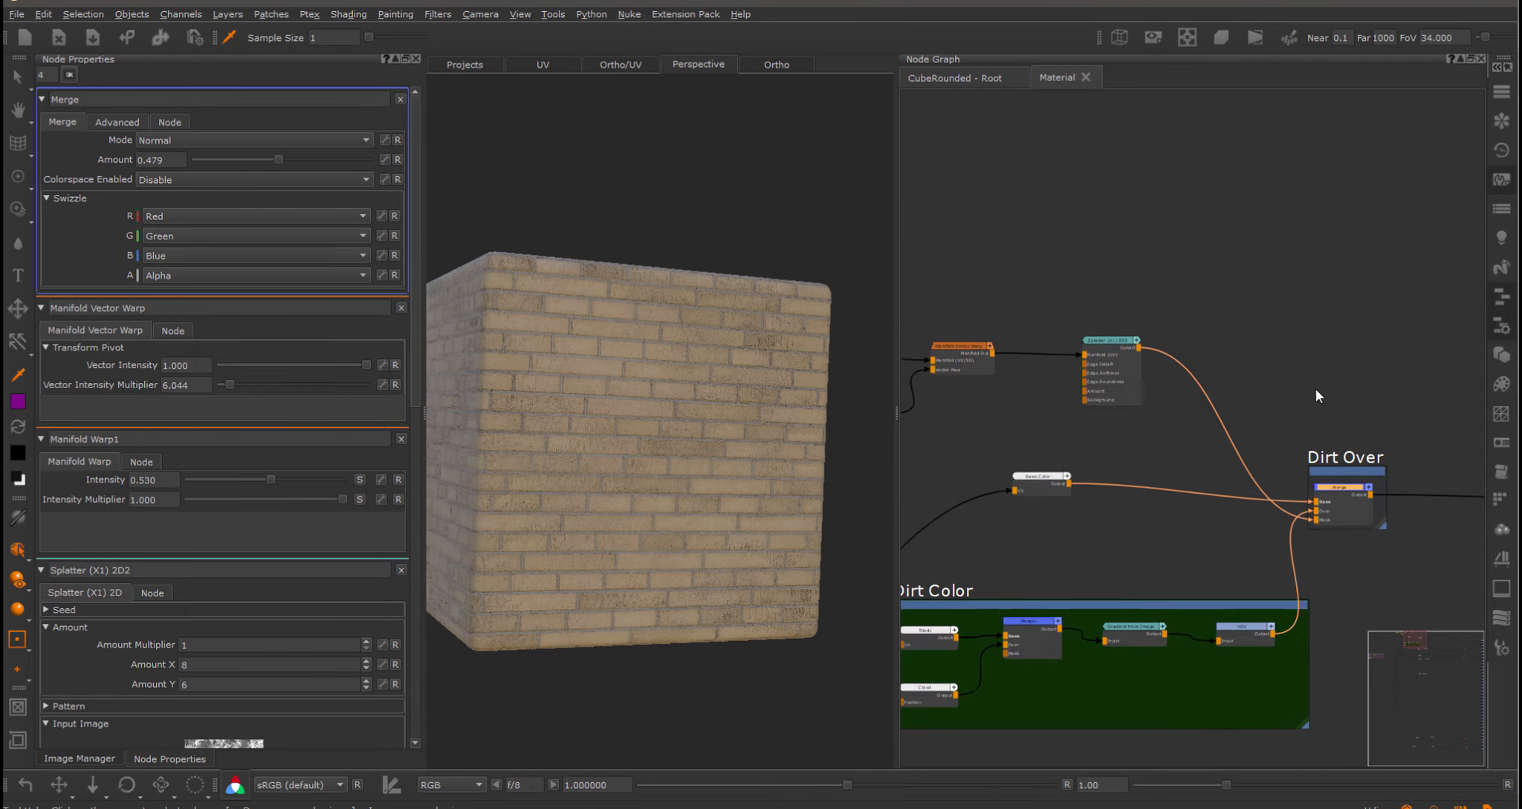
Add a new Merge node after the Dirt Over merge and move it further downstream along the connection.
middle_click_drag(1425, 465, 1129, 357)
scroll(1128, 357, "up", 3)
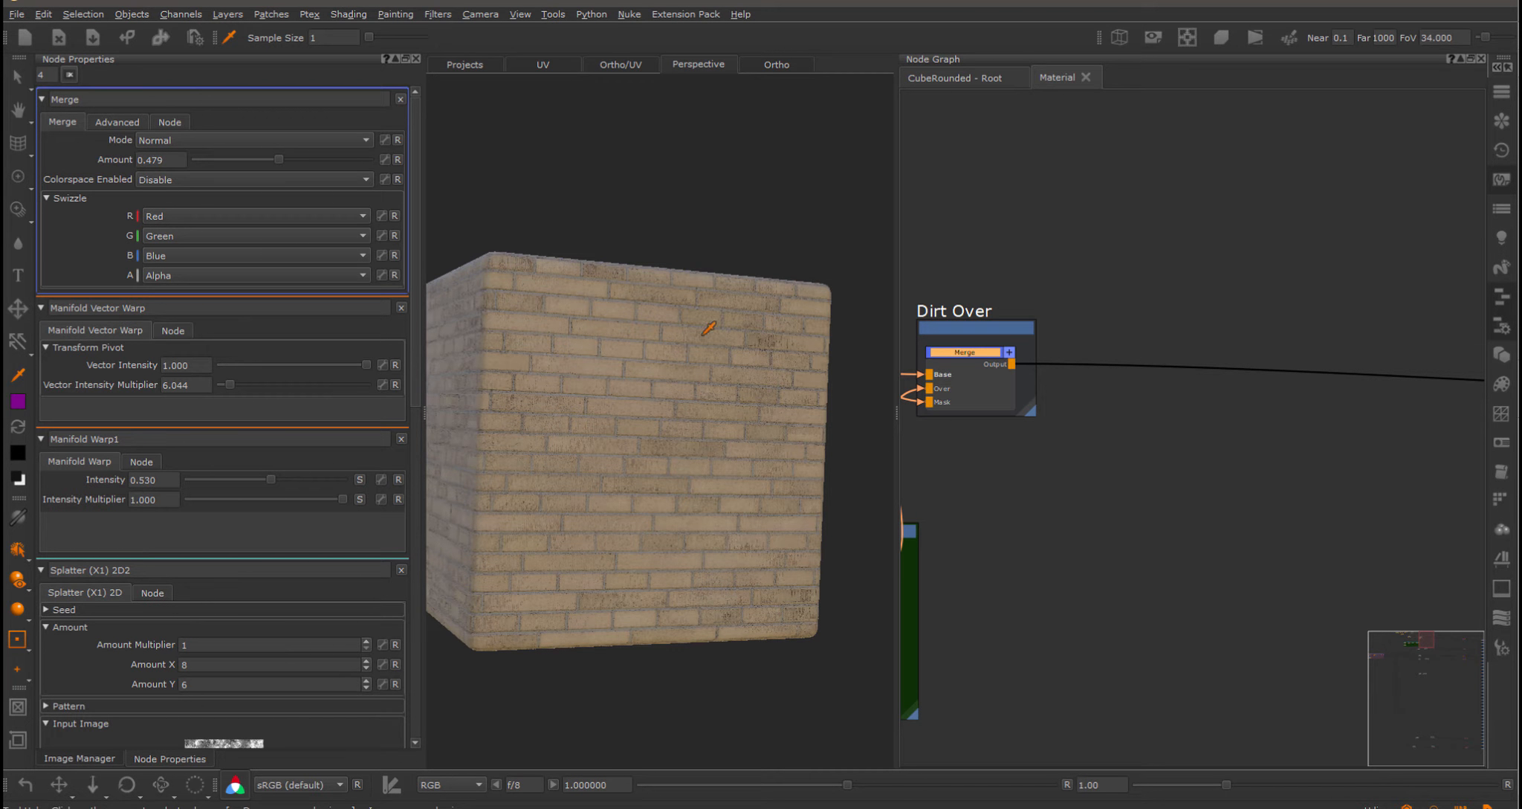
middle_click_drag(1027, 310, 1153, 293)
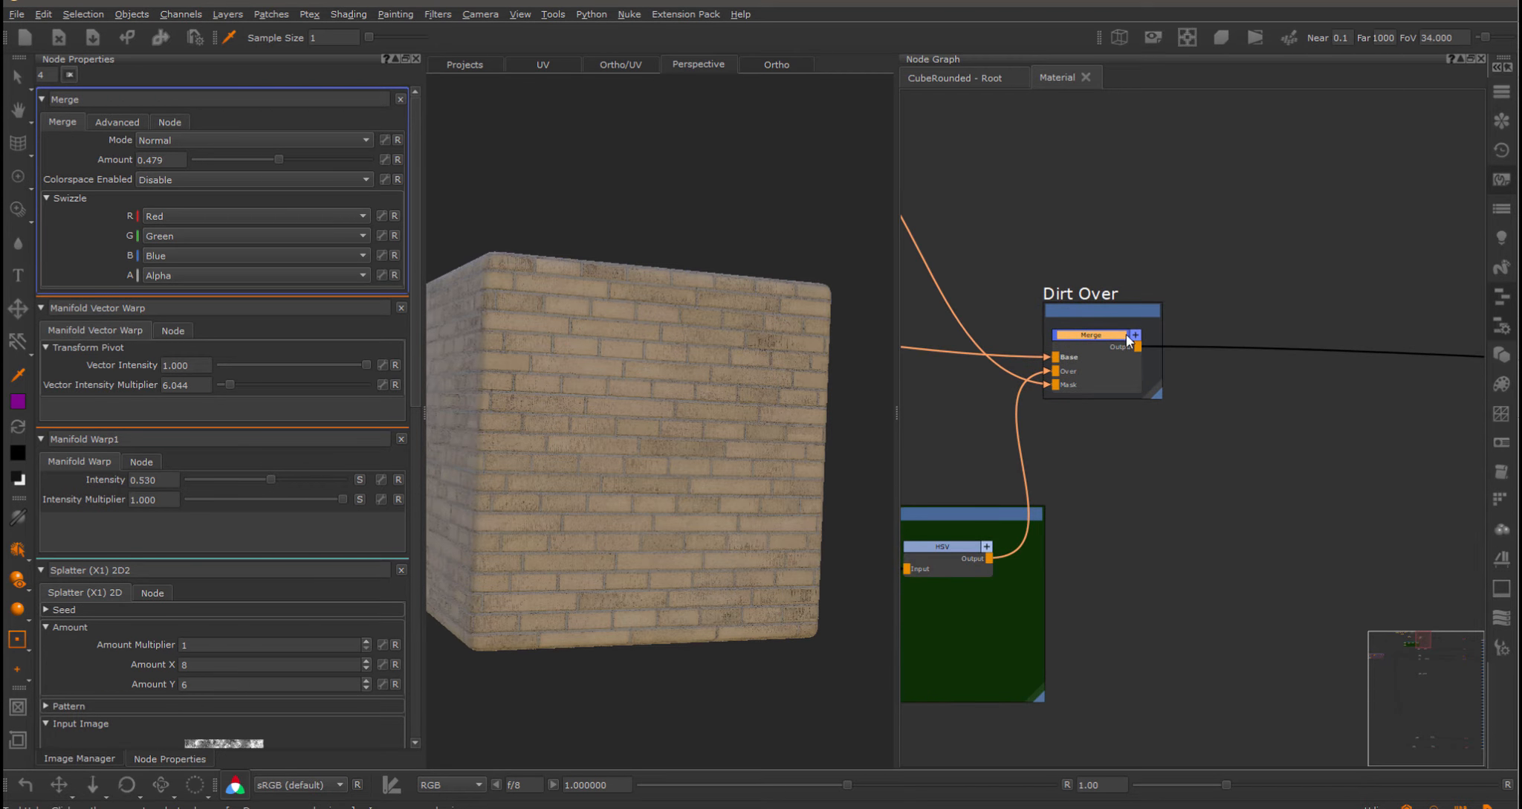
key("m")
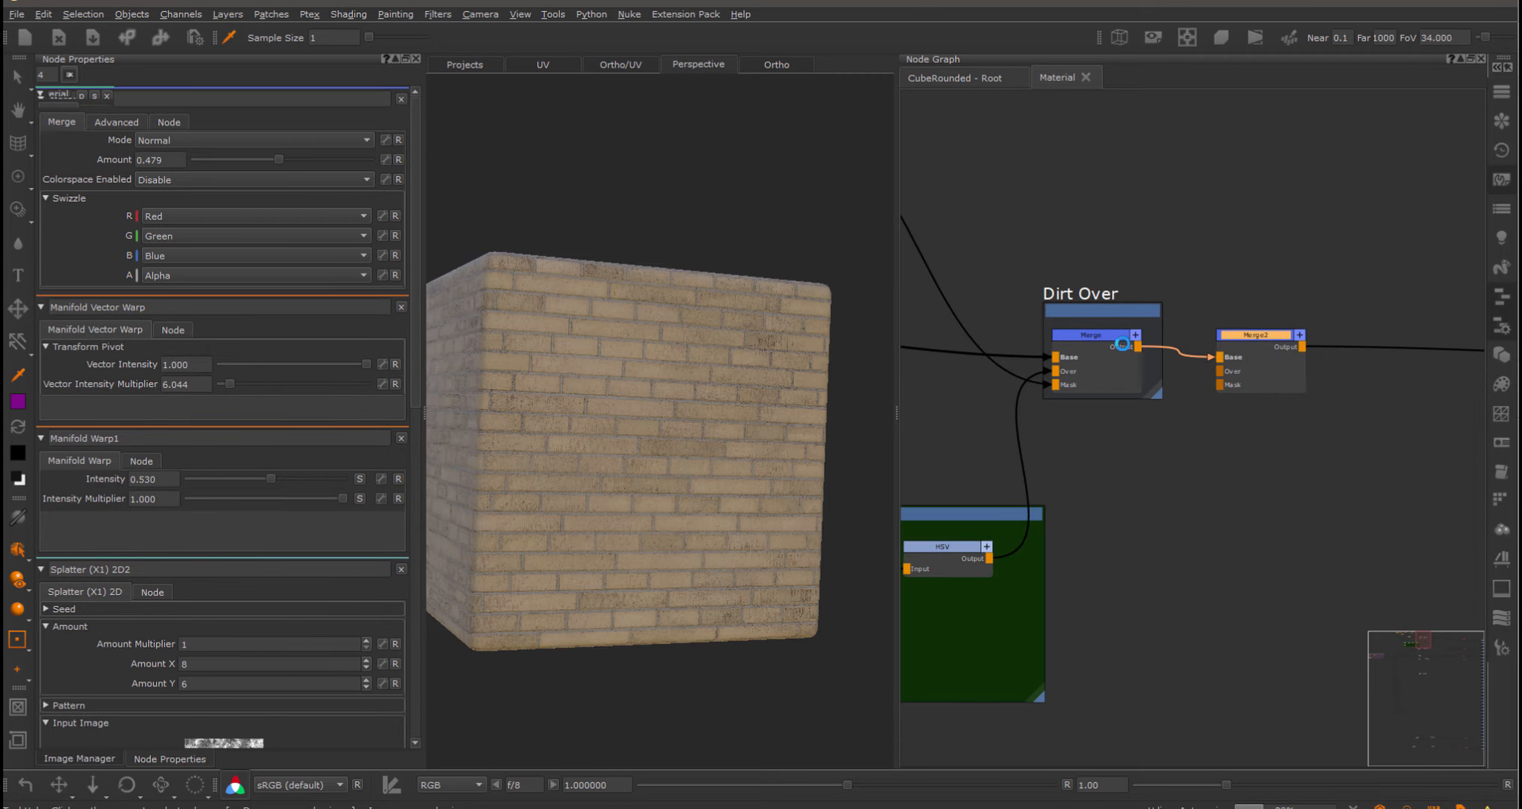
left_click_drag(1249, 343, 1365, 328)
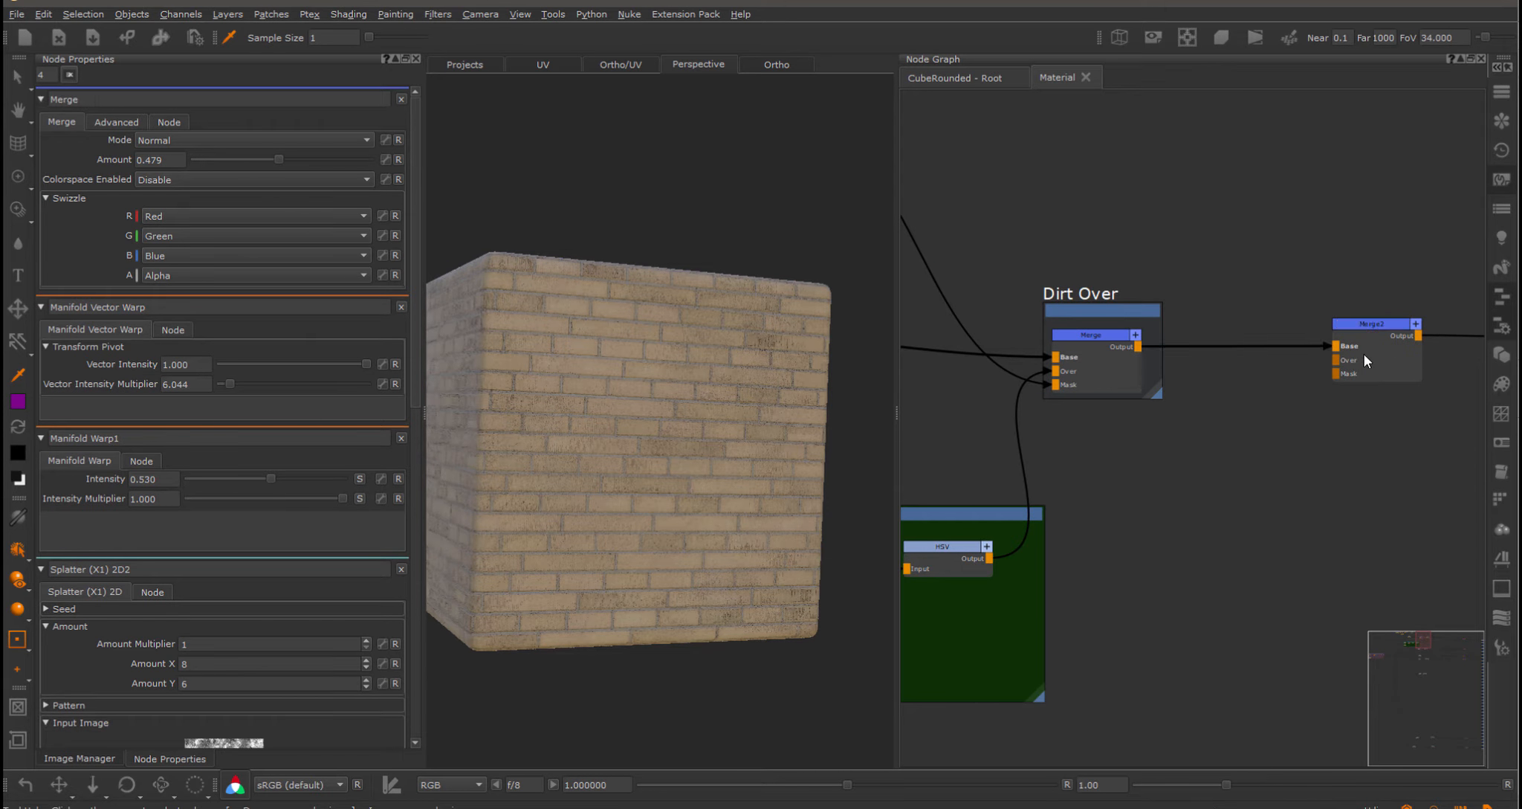
Wrap the new Merge node in a backdrop named Drips Over.
left_click(1365, 354)
key("Tab")
left_click(1401, 494)
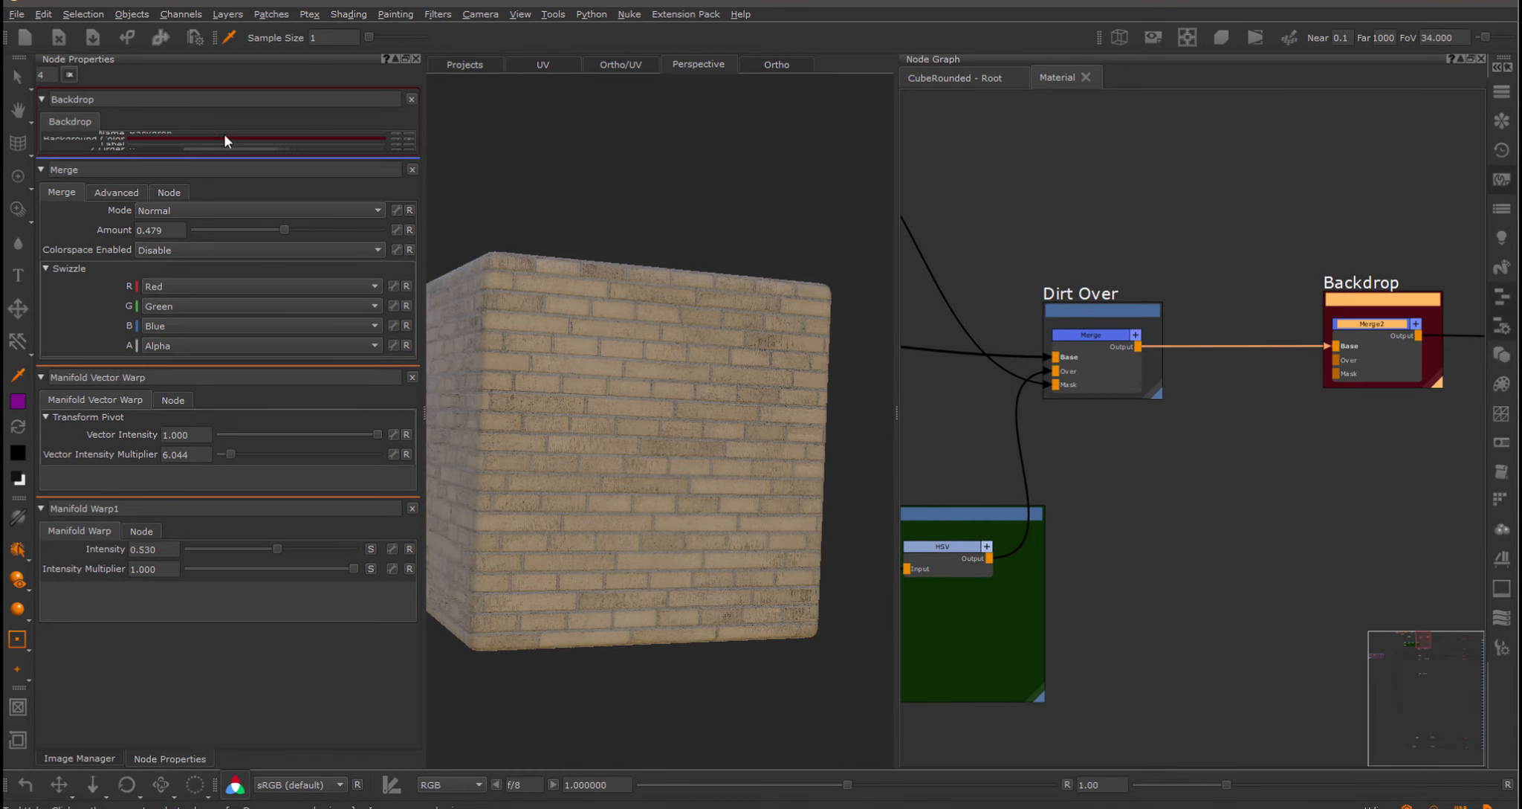
double_click(150, 139)
type("Drips Over")
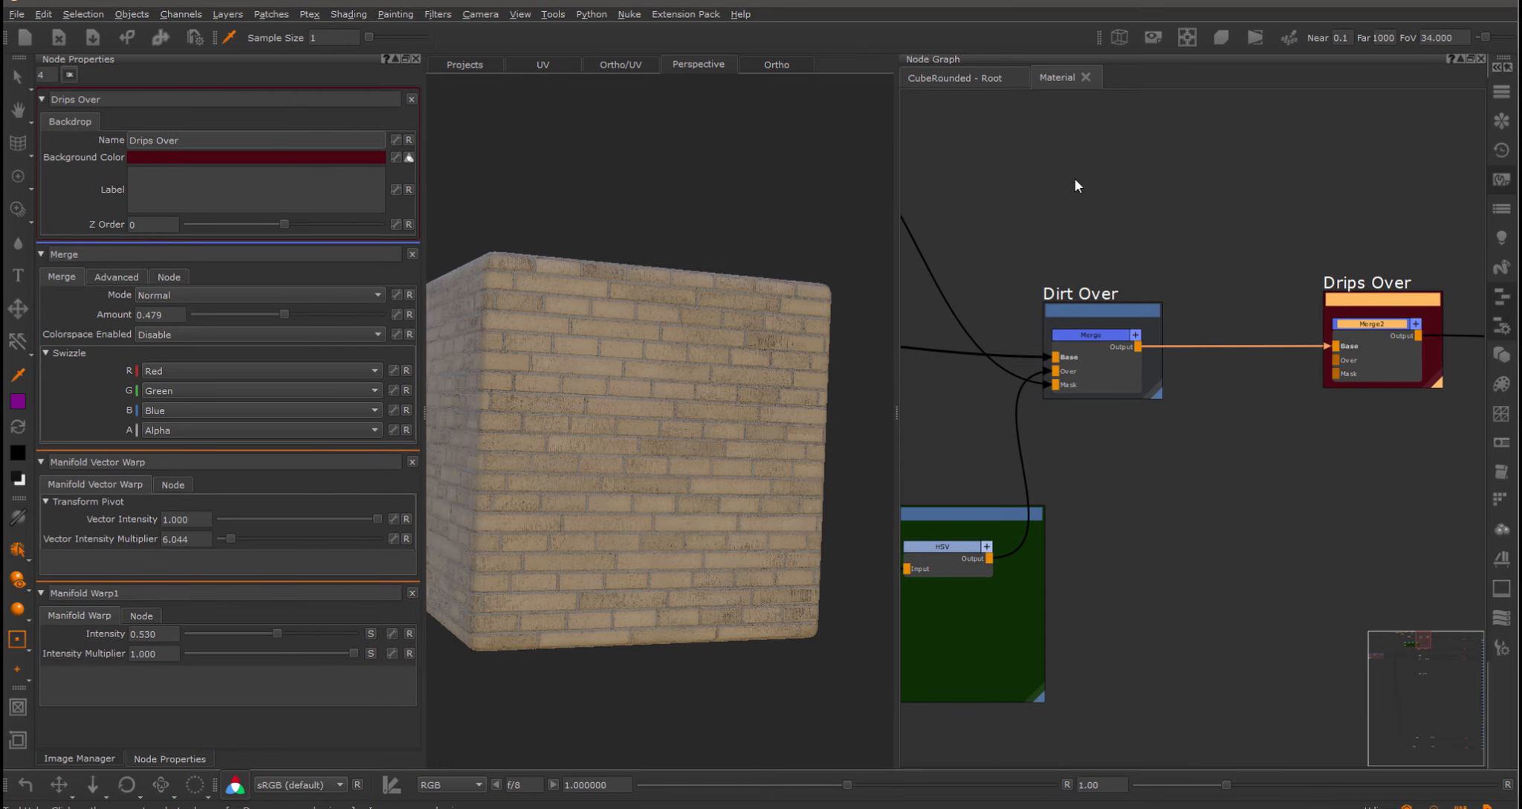
Duplicate the Dirt Color nodes into the free space past Dirt Over and move the Drips Over group further downstream.
scroll(1300, 252, "down", 5)
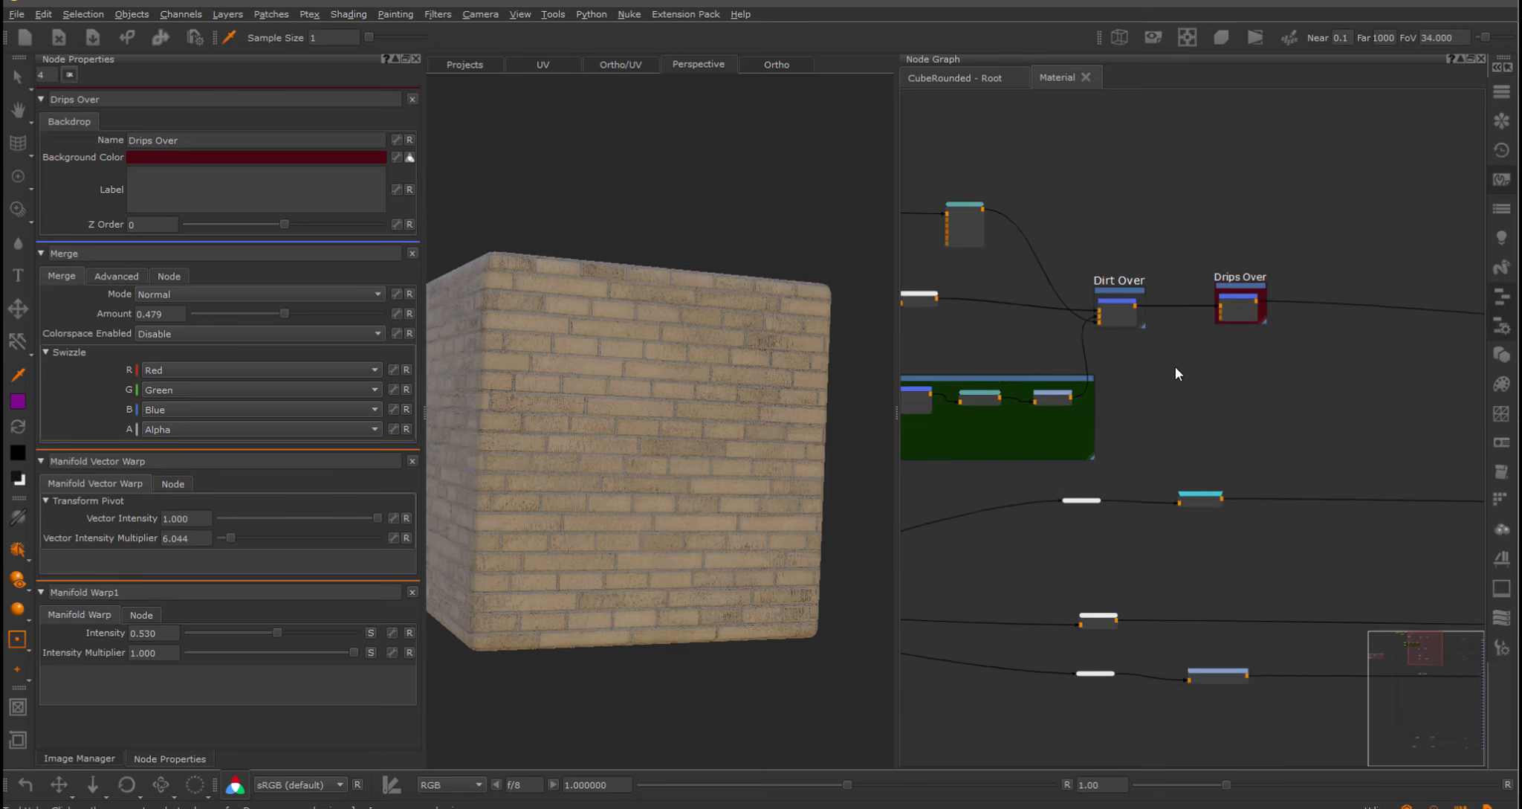
scroll(1175, 367, "down", 1)
middle_click_drag(1175, 367, 1245, 367)
scroll(1204, 386, "up", 2)
left_click_drag(1221, 420, 944, 359)
key("ctrl+c")
middle_click_drag(1409, 370, 1192, 353)
key("ctrl+v")
scroll(1222, 356, "down", 1)
scroll(1202, 314, "down", 2)
left_click(1167, 311)
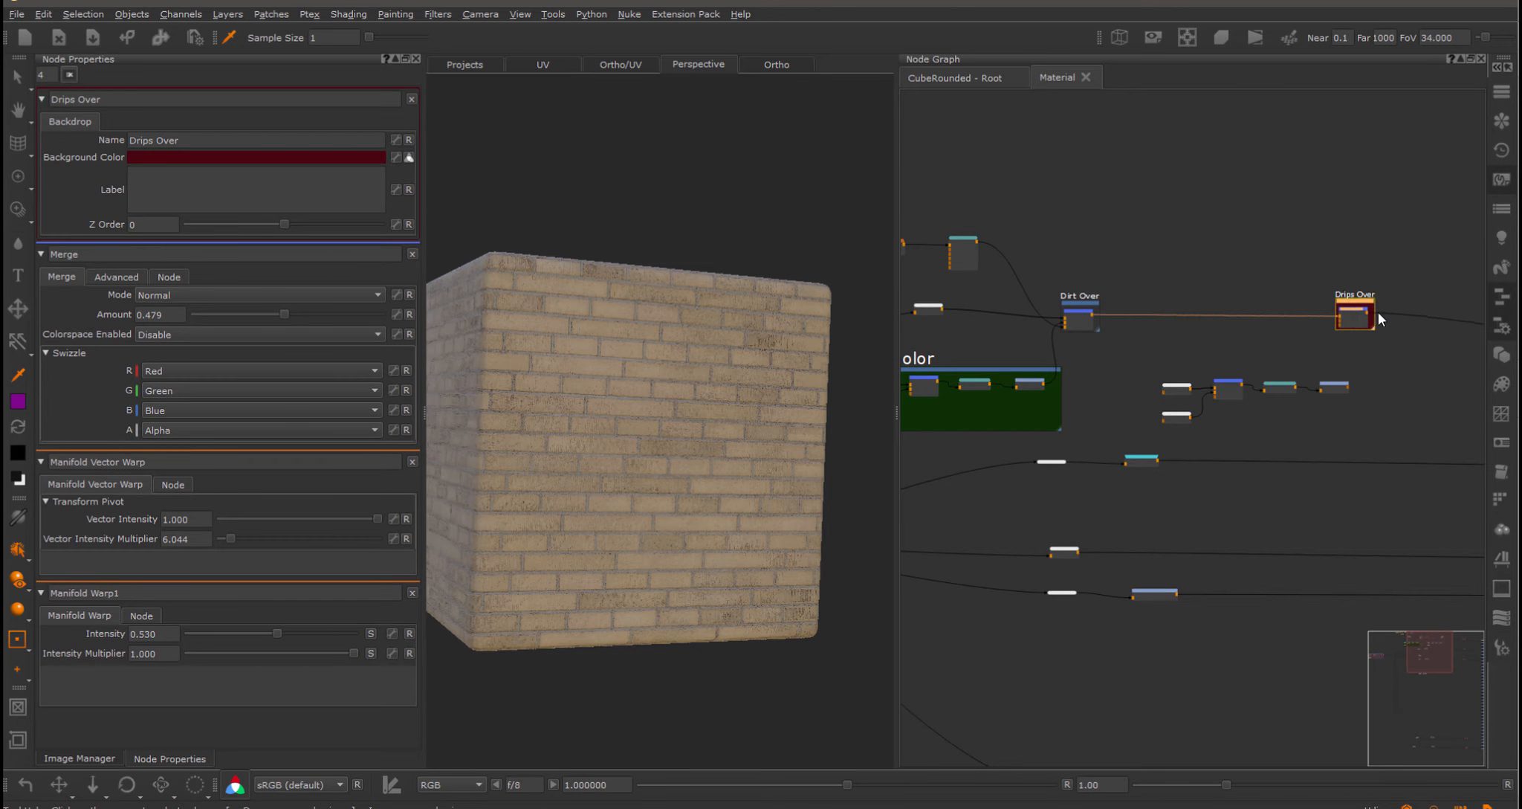
Enclose the duplicated color nodes in a backdrop named Drips Color.
scroll(1187, 371, "up", 2)
left_click_drag(1110, 328, 1470, 432)
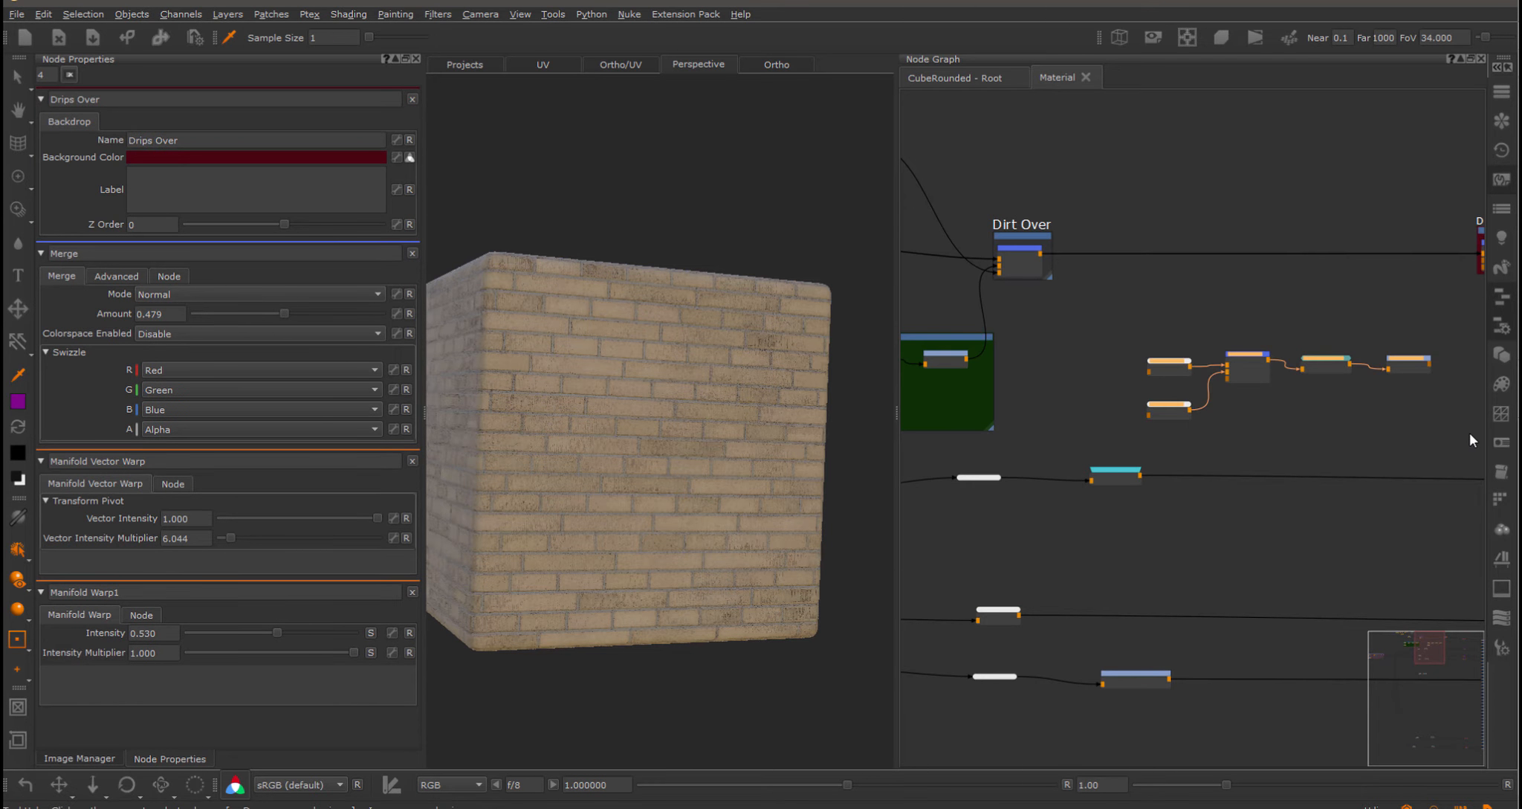
key("Tab")
left_click(1497, 574)
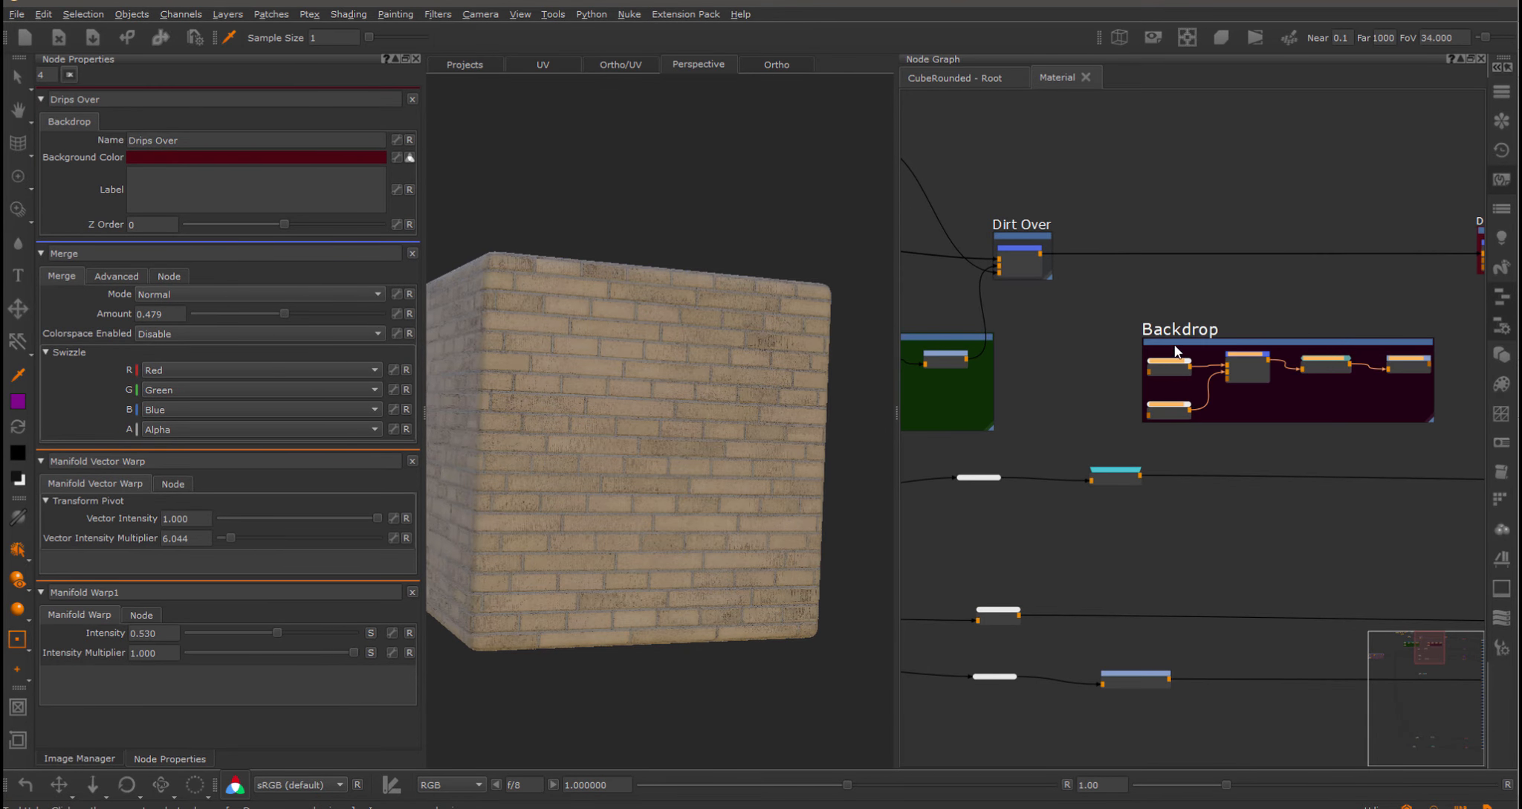
left_click(1176, 348)
double_click(186, 143)
type("D")
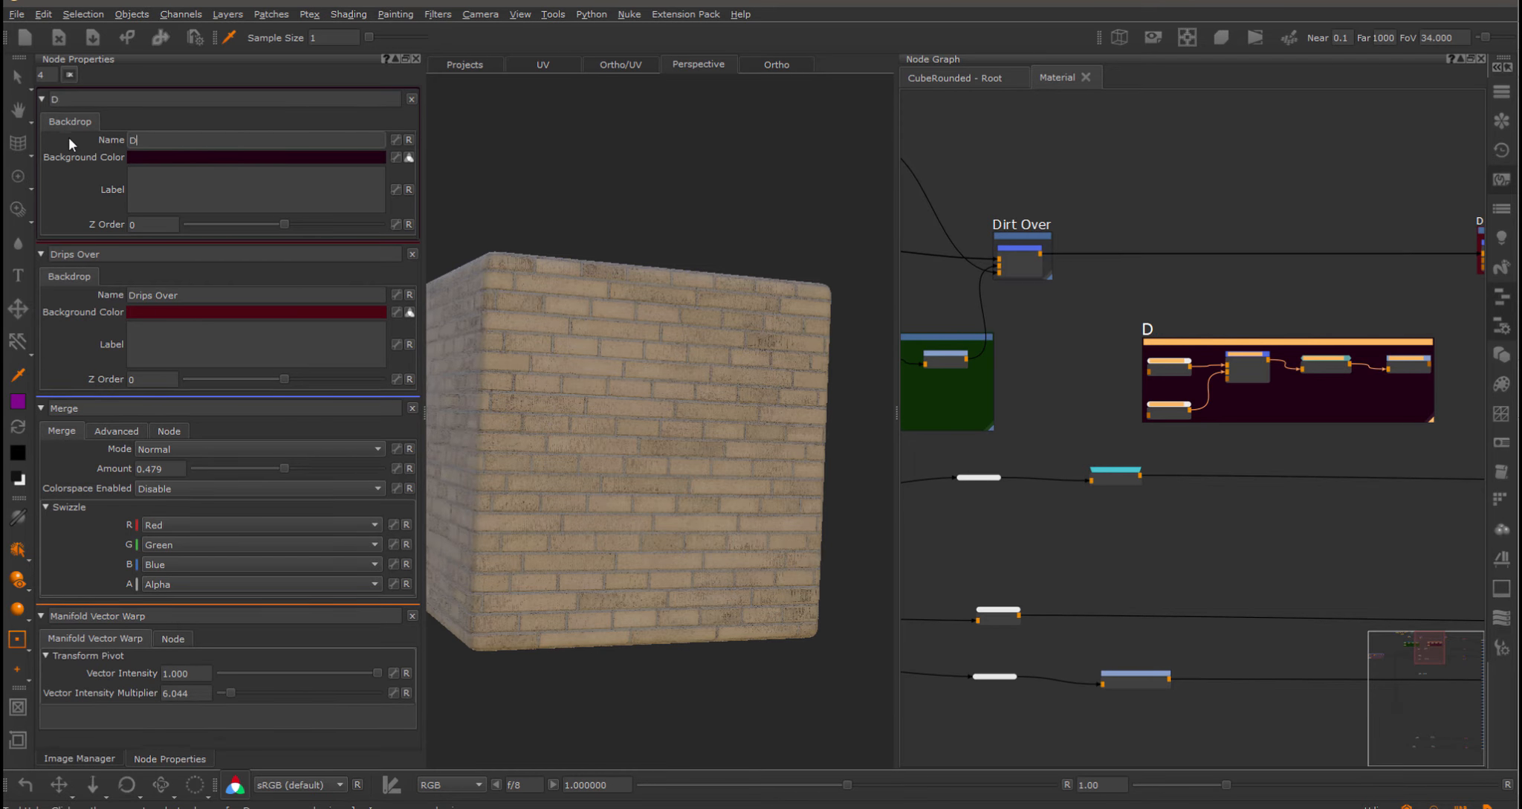
type("rips Color")
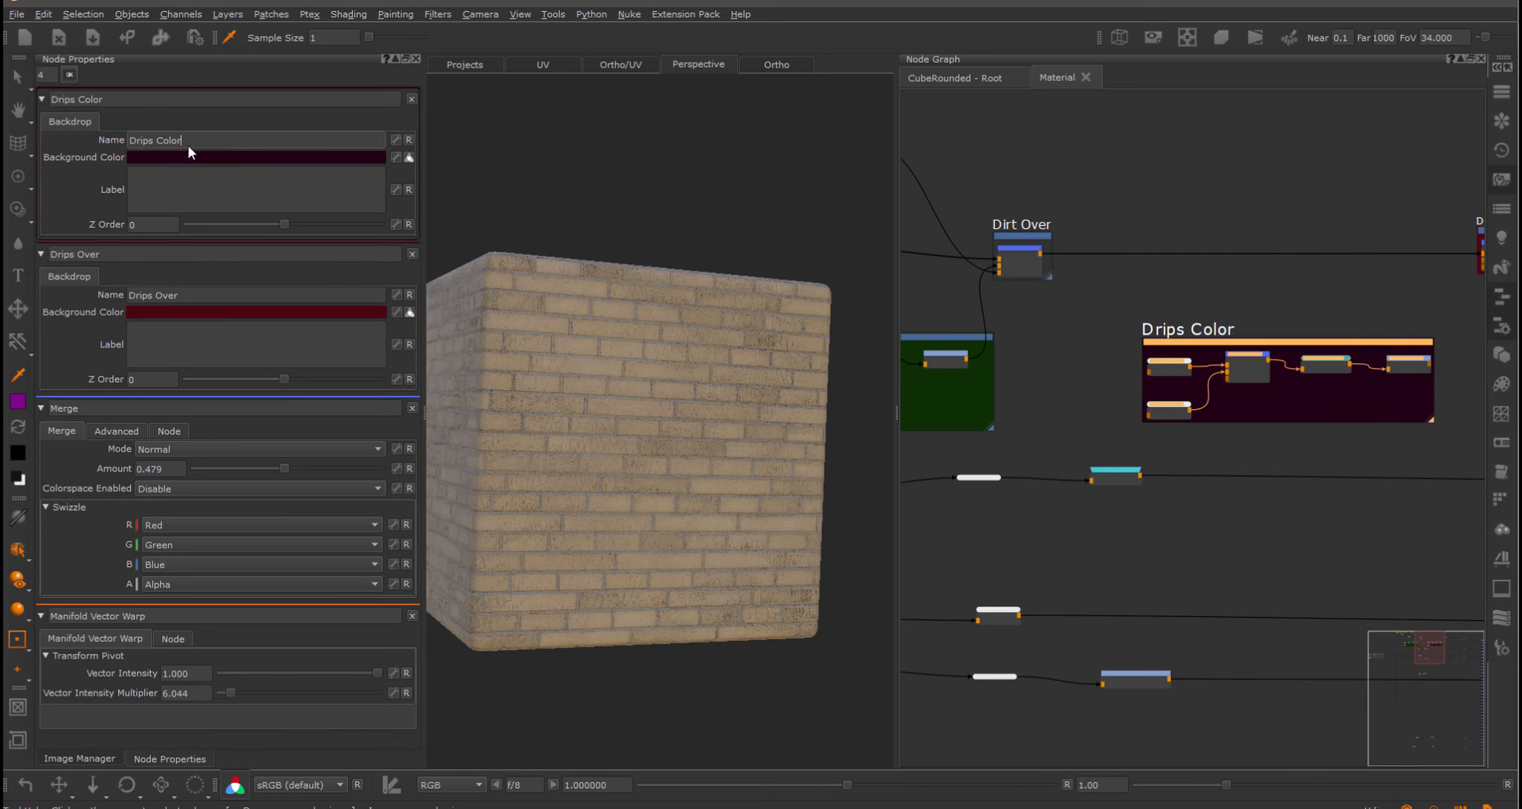
Connect the output of the HSV node in Drips Color to the Over input of the Drips Over merge.
left_click(1334, 290)
middle_click_drag(1279, 298, 1039, 238)
scroll(1190, 294, "up", 2)
left_click_drag(1184, 300, 1270, 163)
middle_click_drag(993, 241, 1247, 271)
scroll(1246, 271, "down", 1)
scroll(1233, 283, "up", 2)
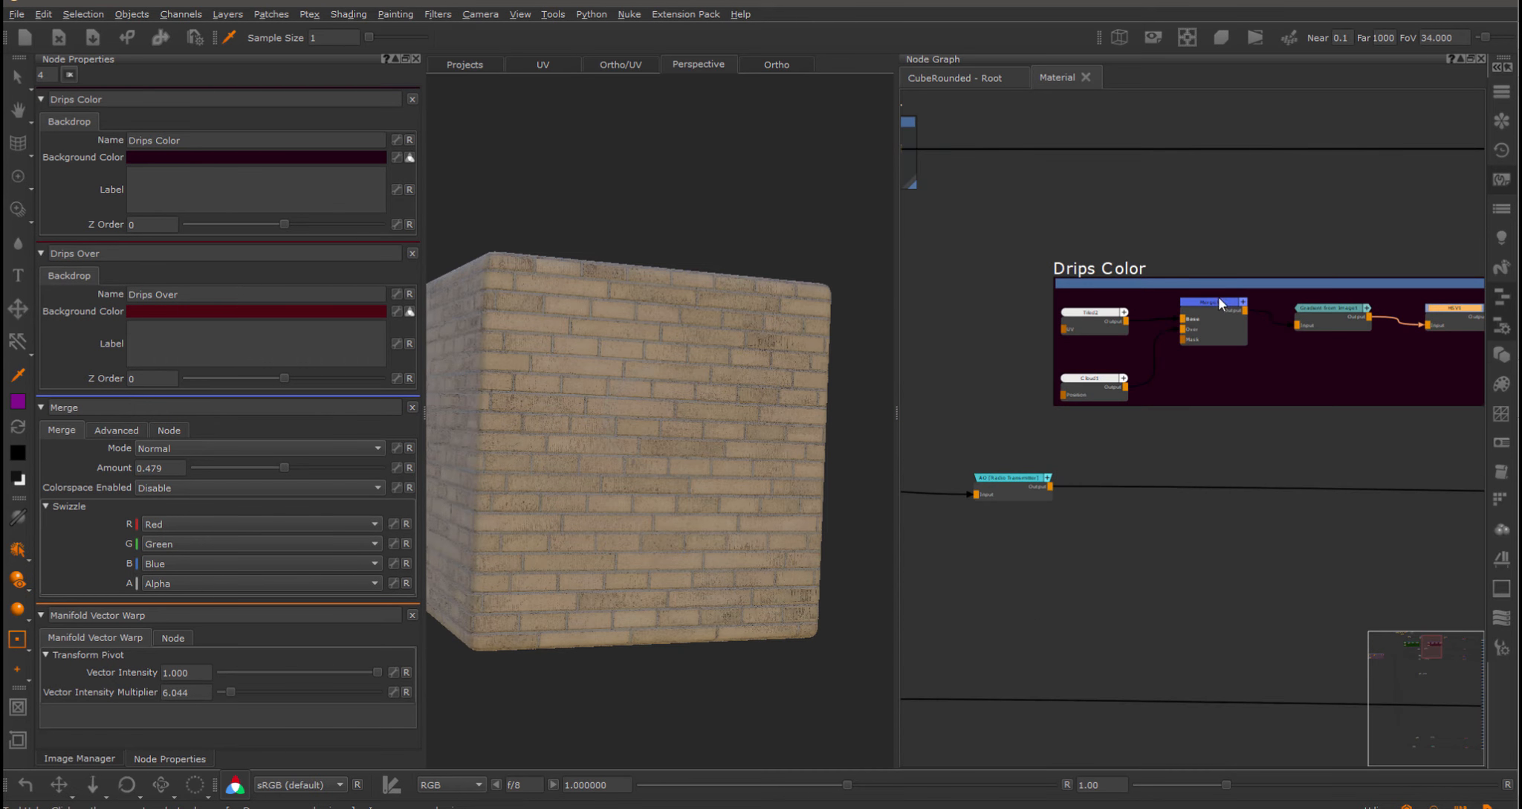
Assign the Fill_Dirt image as the Gradient Map of the Gradient from Image node in Drips Color.
left_click(1214, 303)
left_click(1086, 313)
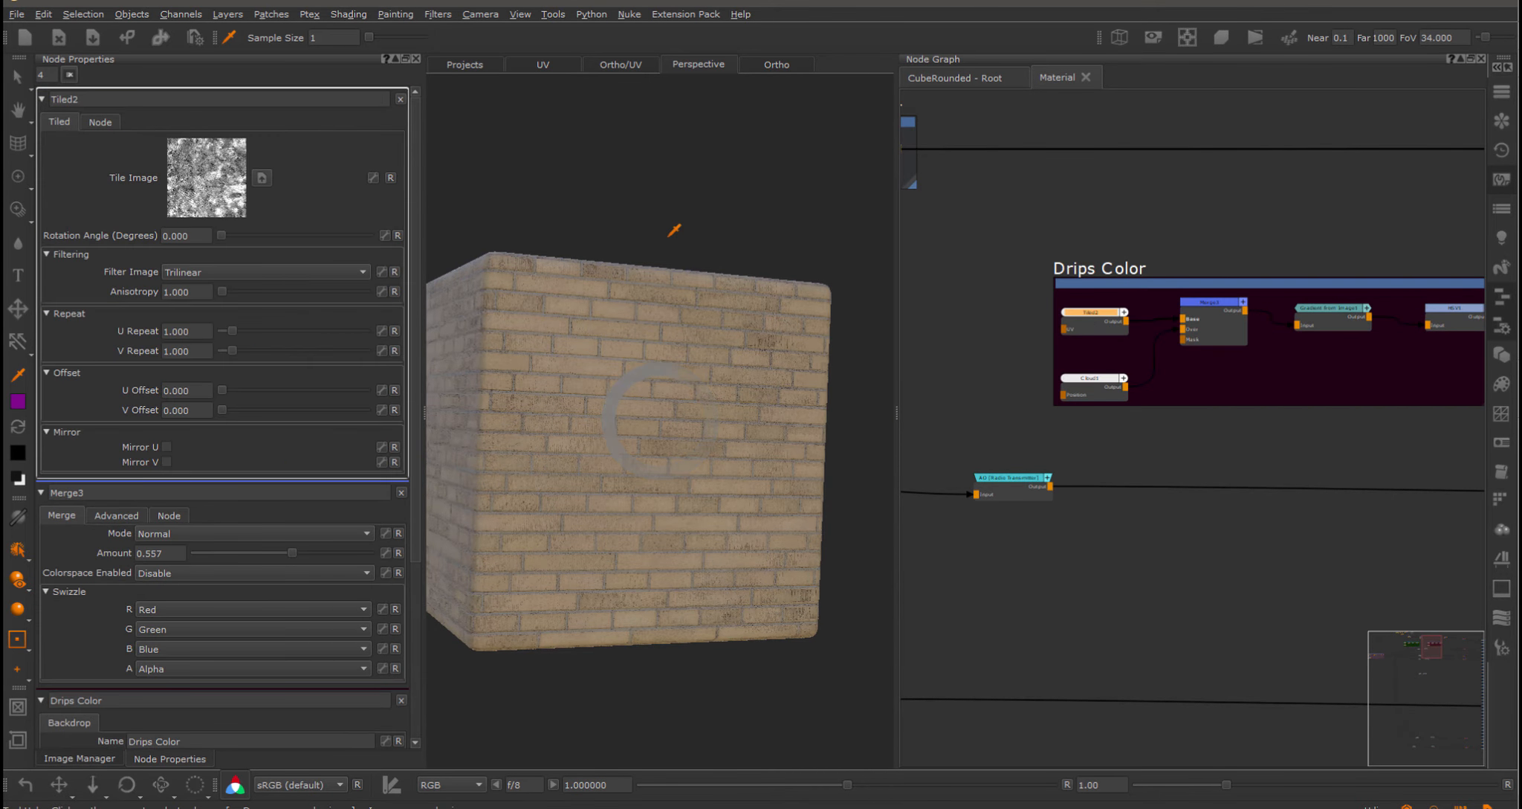
left_click(1086, 380)
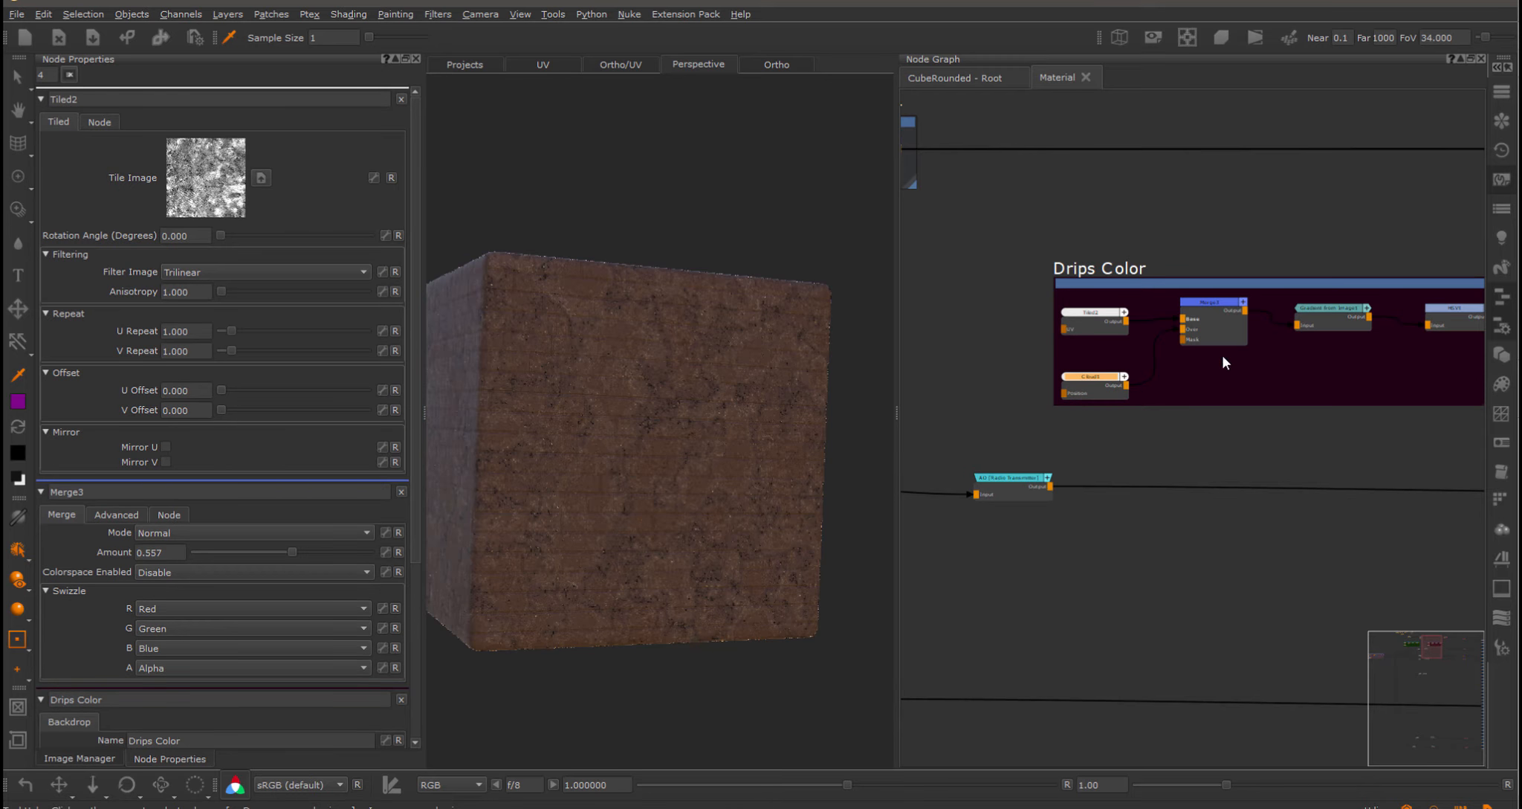
left_click(1364, 319)
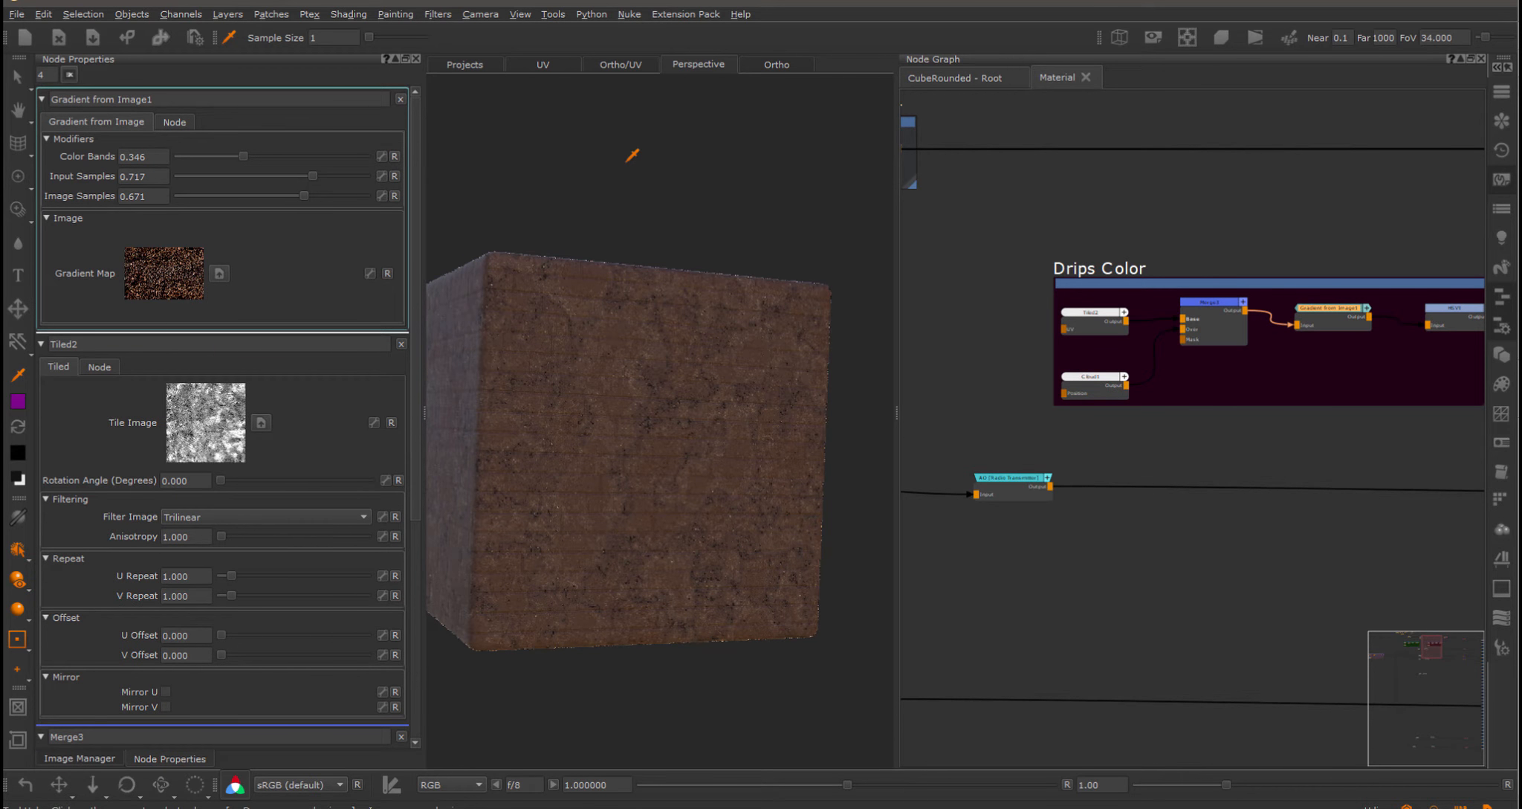
key("i")
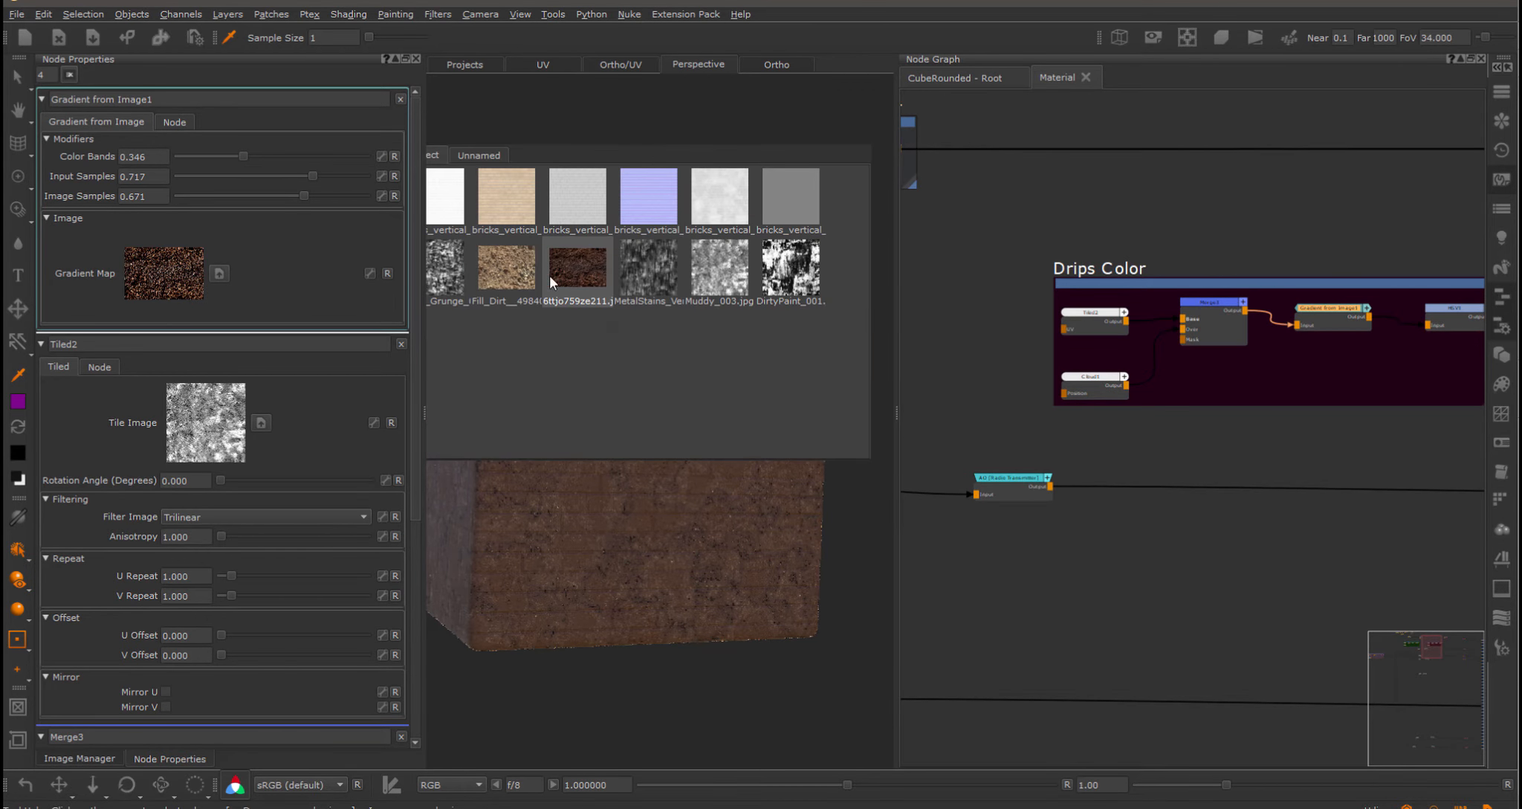
left_click_drag(512, 268, 182, 276)
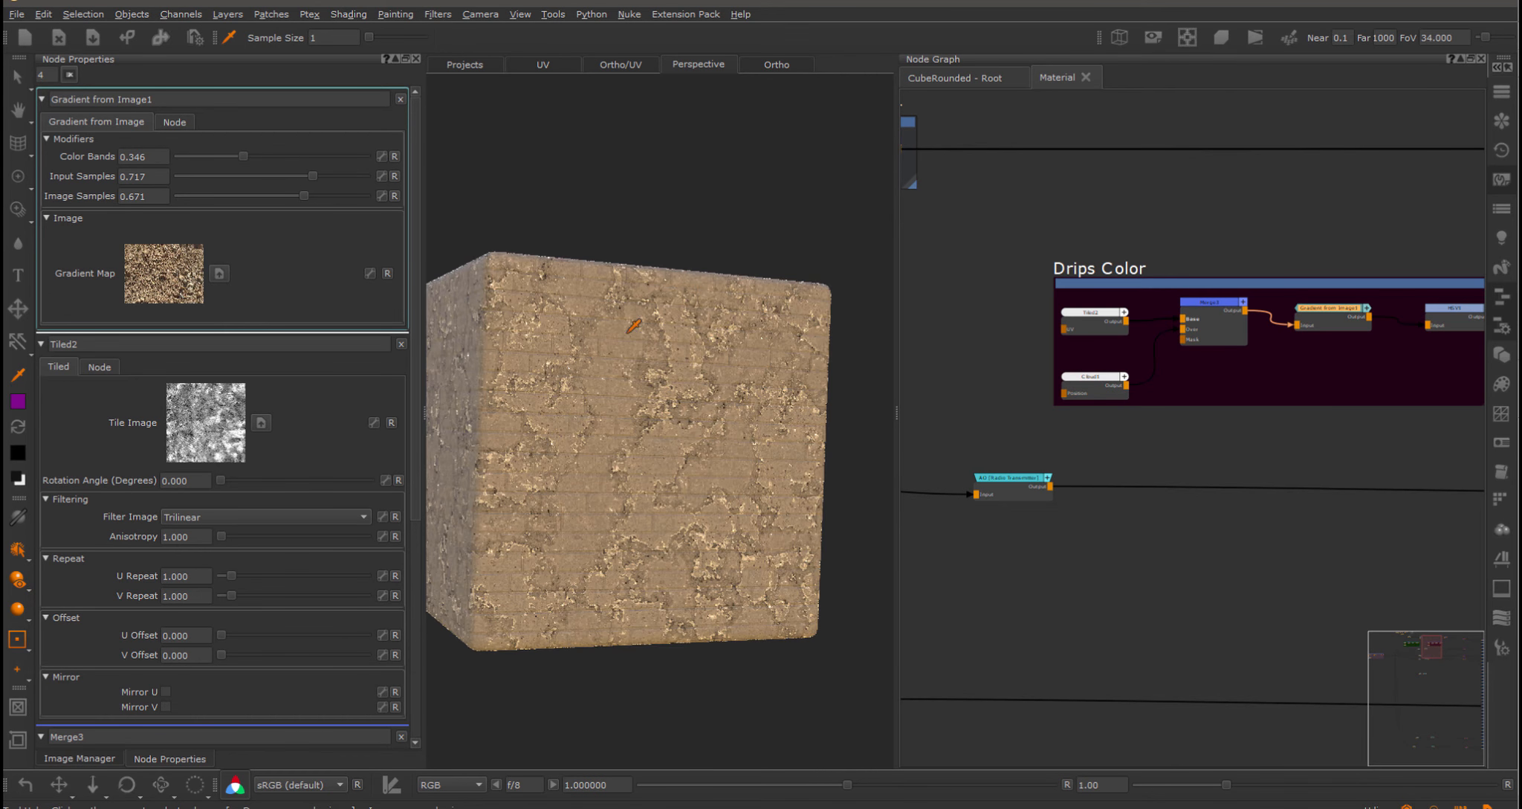
Set the Size of the Cloud node in Drips Color to 0.874 and its X Offset to 799.833.
left_click(1092, 381)
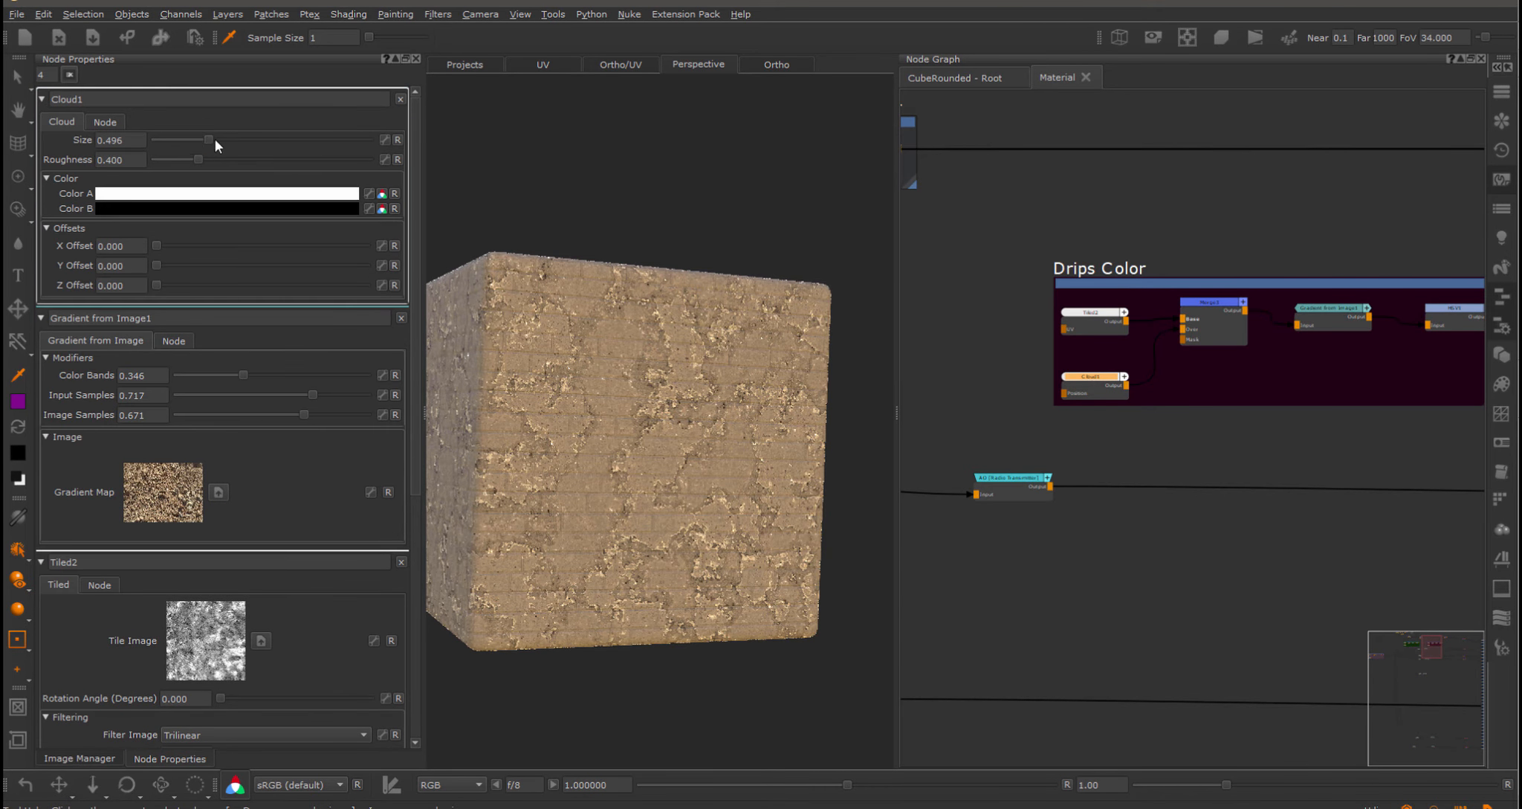
left_click_drag(214, 139, 220, 139)
left_click_drag(230, 142, 252, 138)
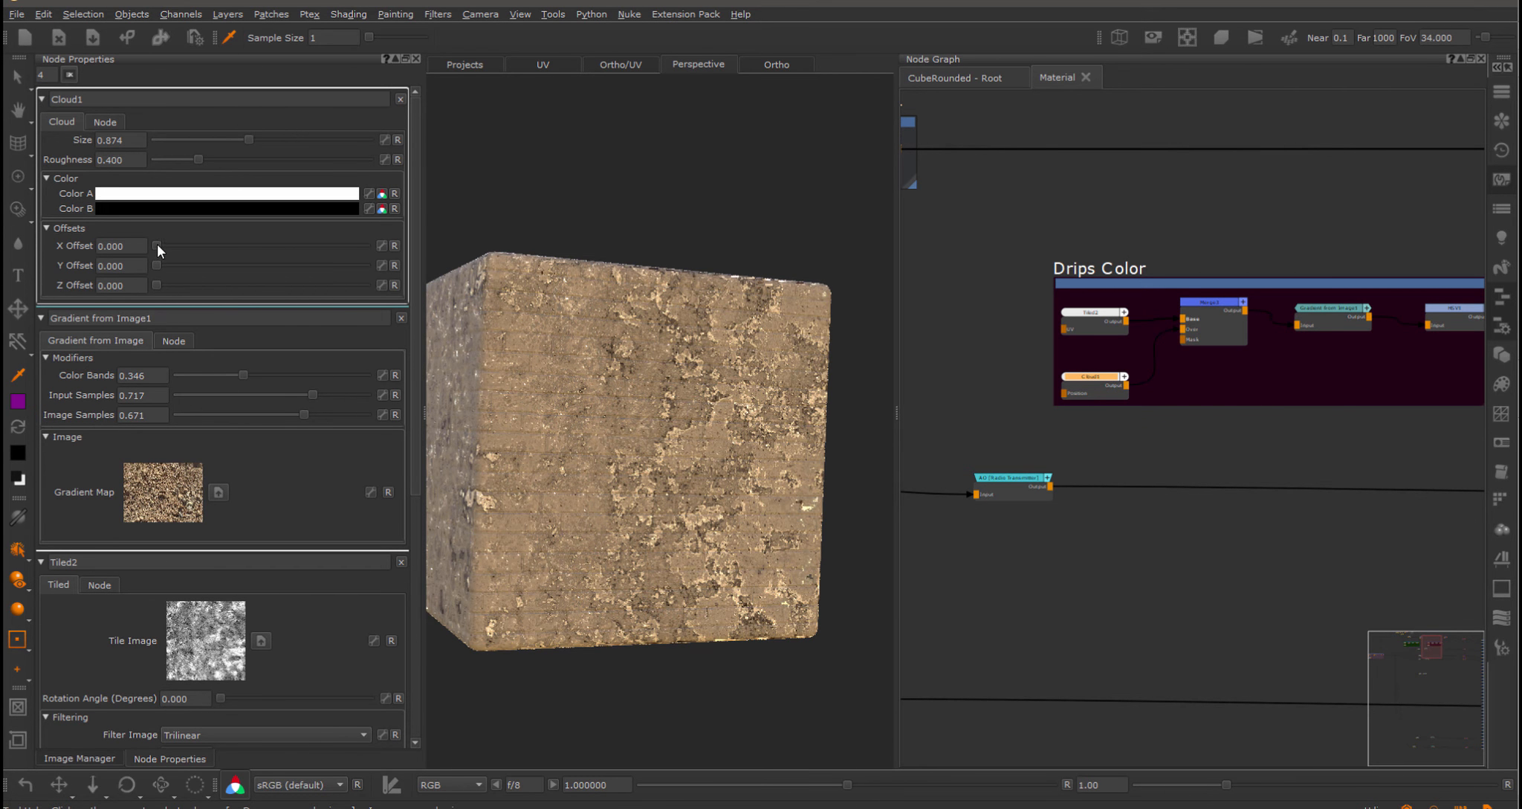
left_click_drag(157, 242, 162, 243)
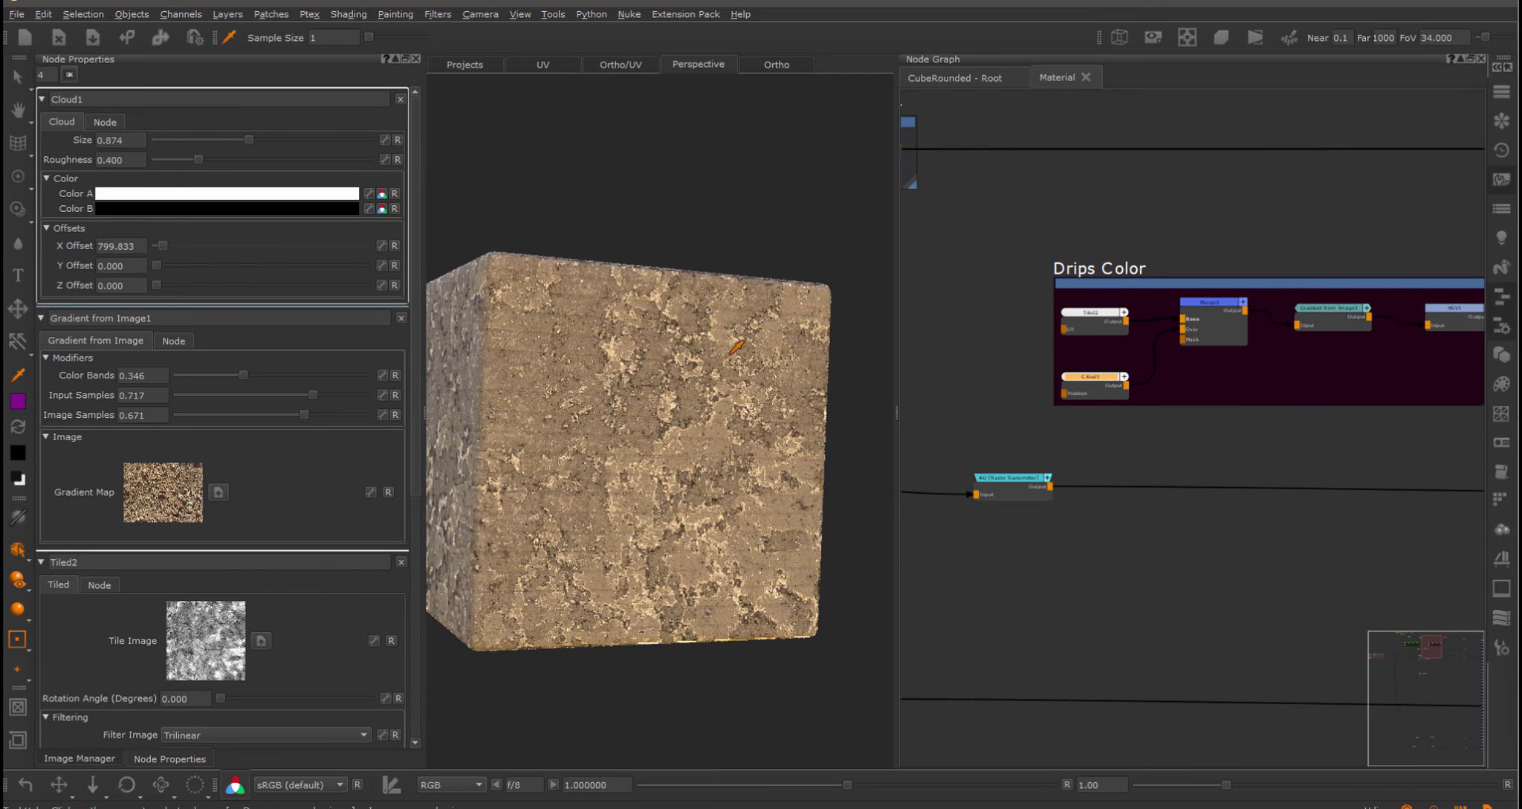
Set the Drips Color HSV node's Hue Shift to -7.563 and Saturation Scale to 1.134.
middle_click_drag(1442, 394, 1094, 415)
double_click(1089, 323)
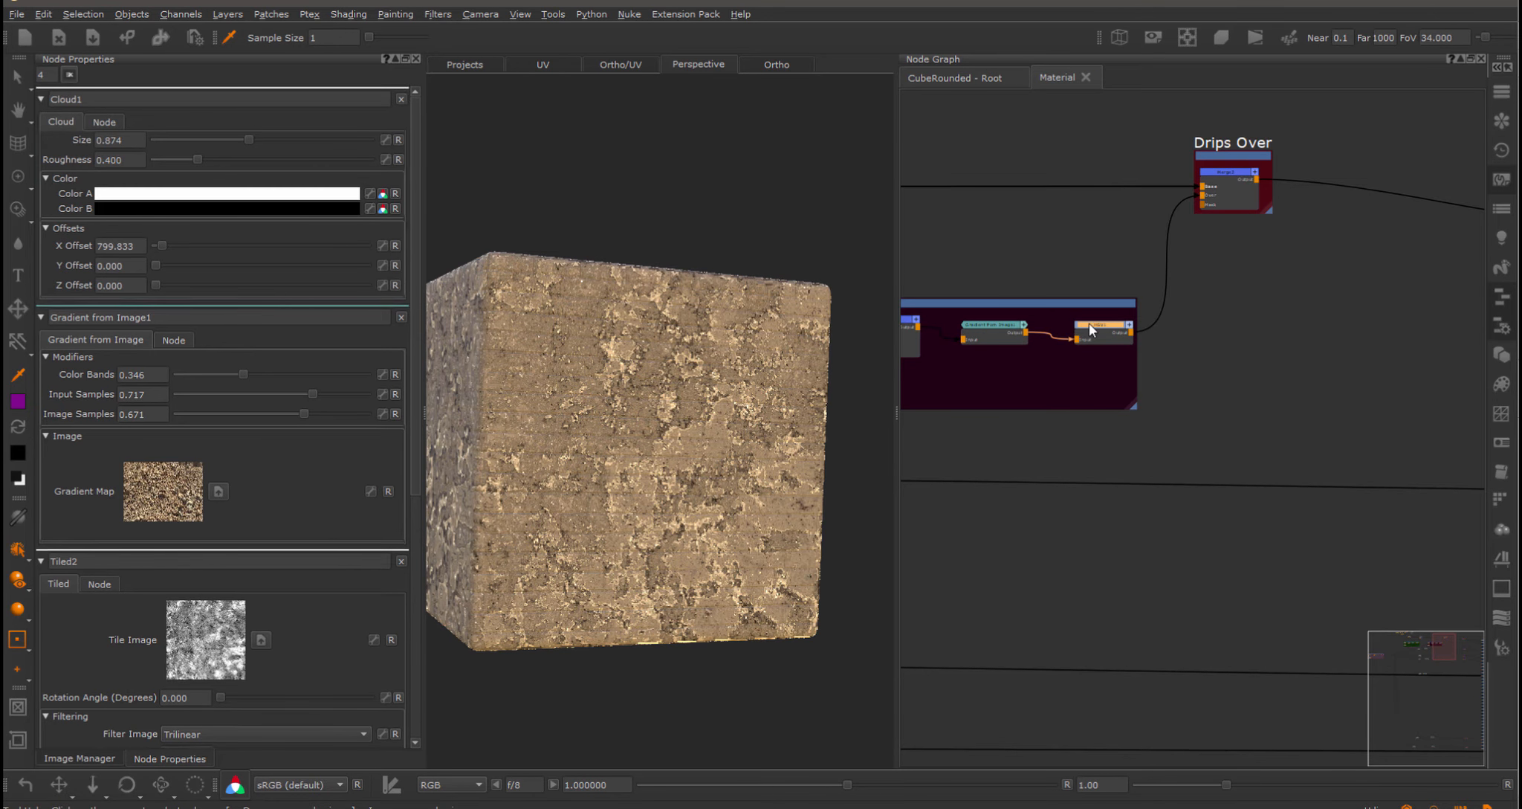
left_click_drag(272, 141, 266, 138)
left_click_drag(200, 159, 204, 156)
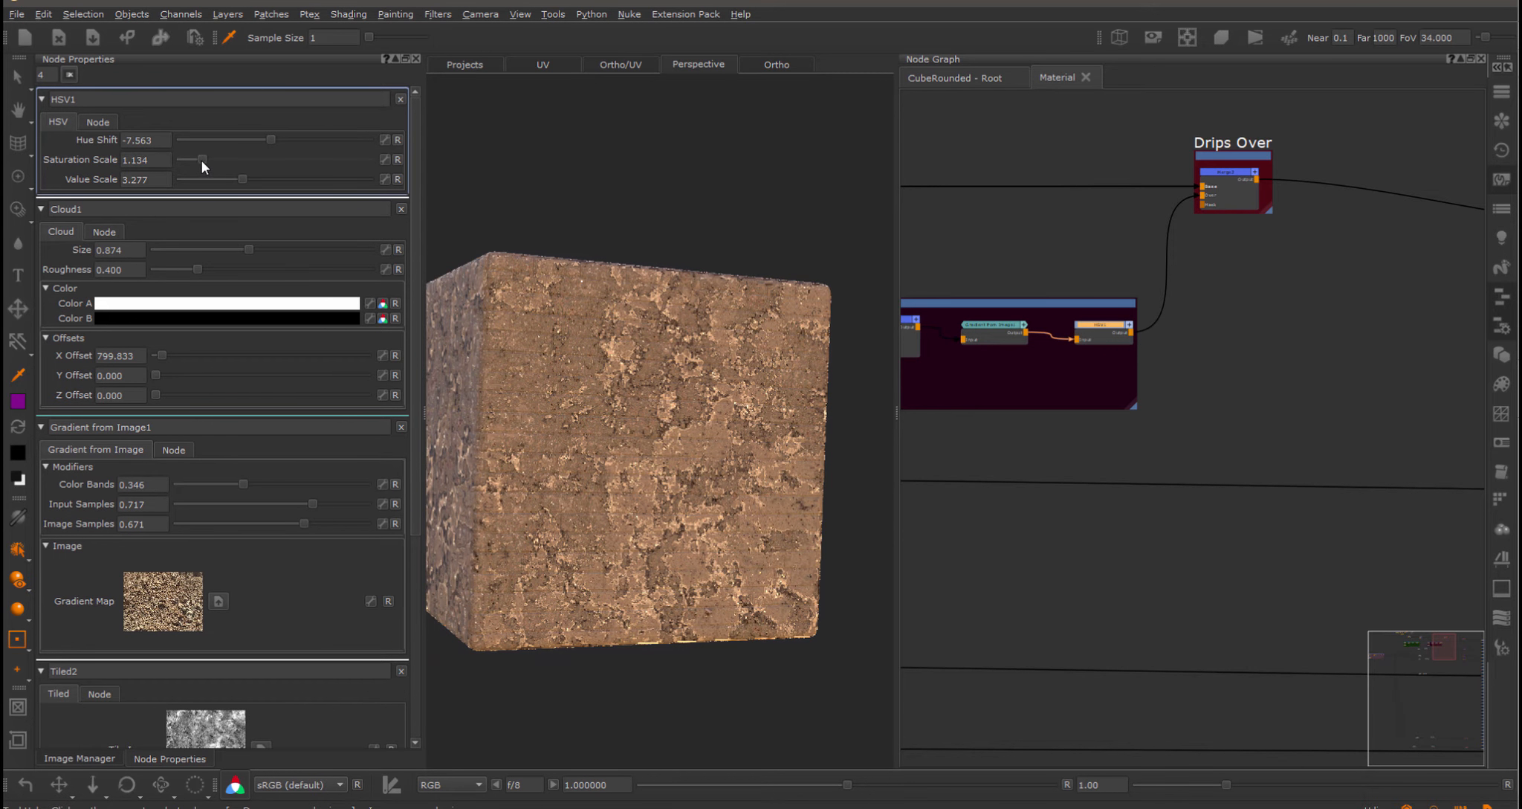
Create a Directional Gradient node above Drips Color and display its output on the cube.
scroll(1032, 466, "down", 5)
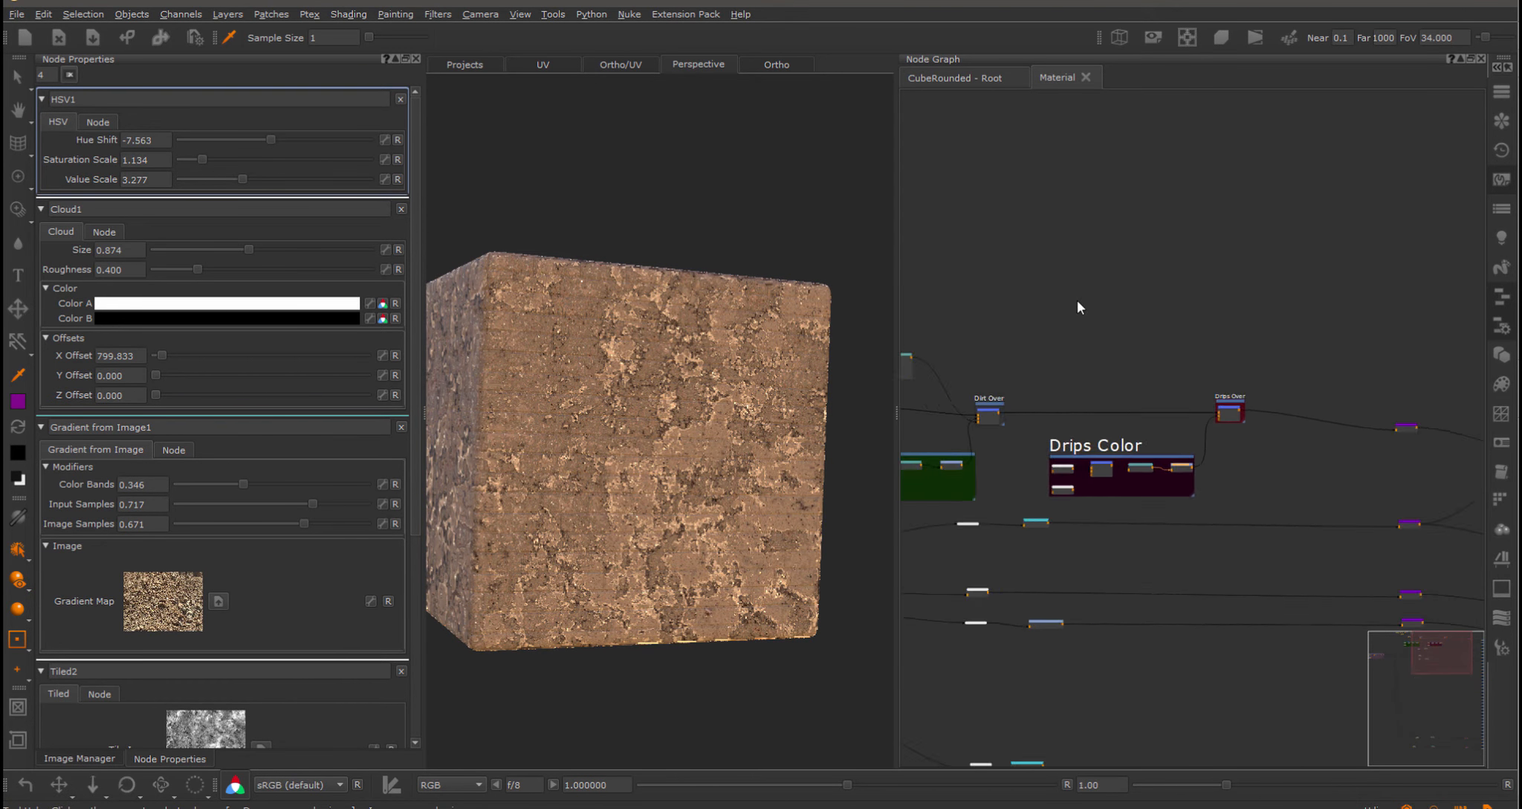
middle_click_drag(1076, 305, 1266, 377)
scroll(1267, 377, "up", 2)
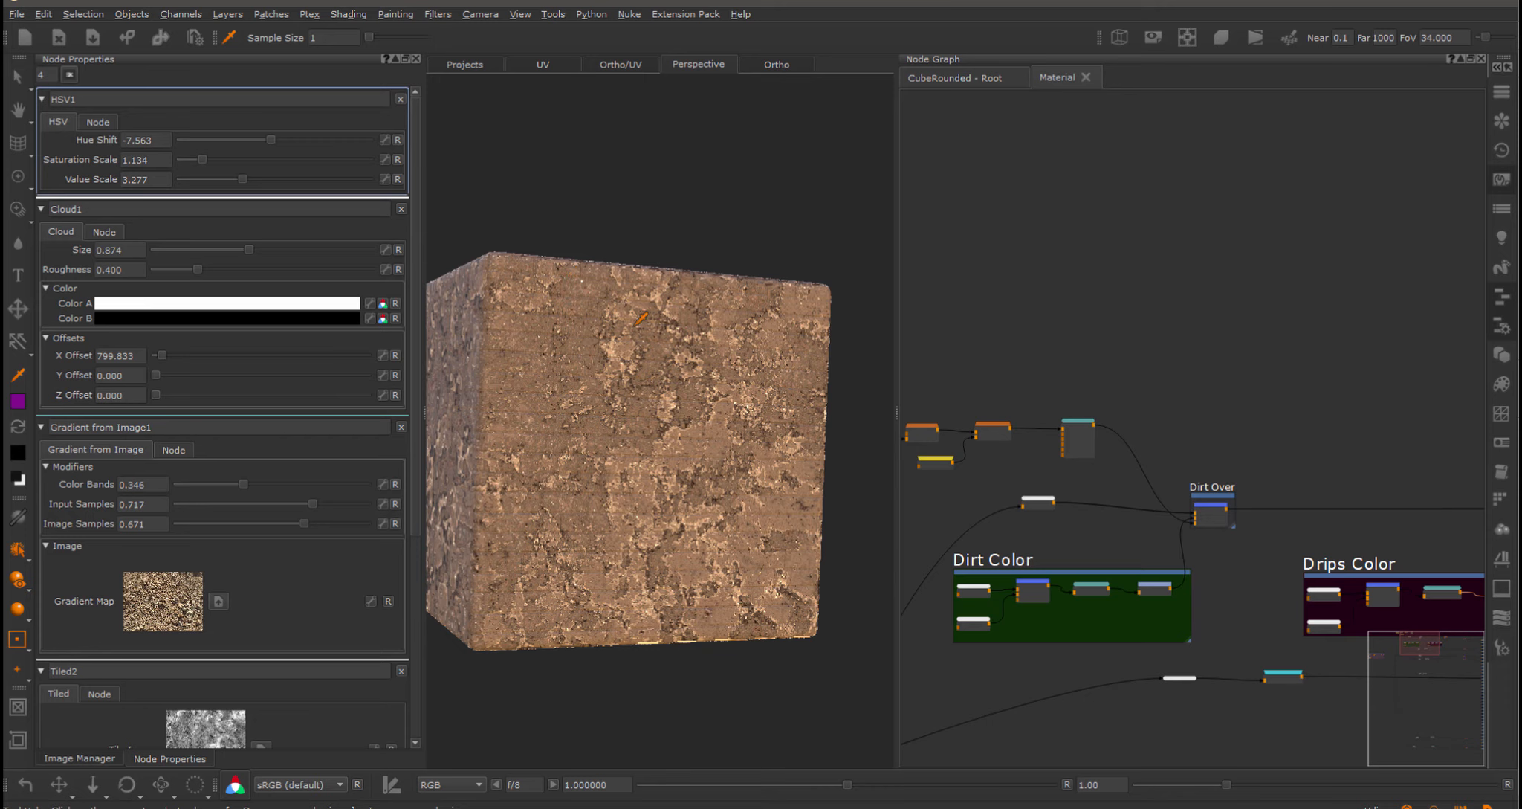
middle_click_drag(1283, 340, 1069, 332)
scroll(1193, 347, "up", 2)
key("Tab")
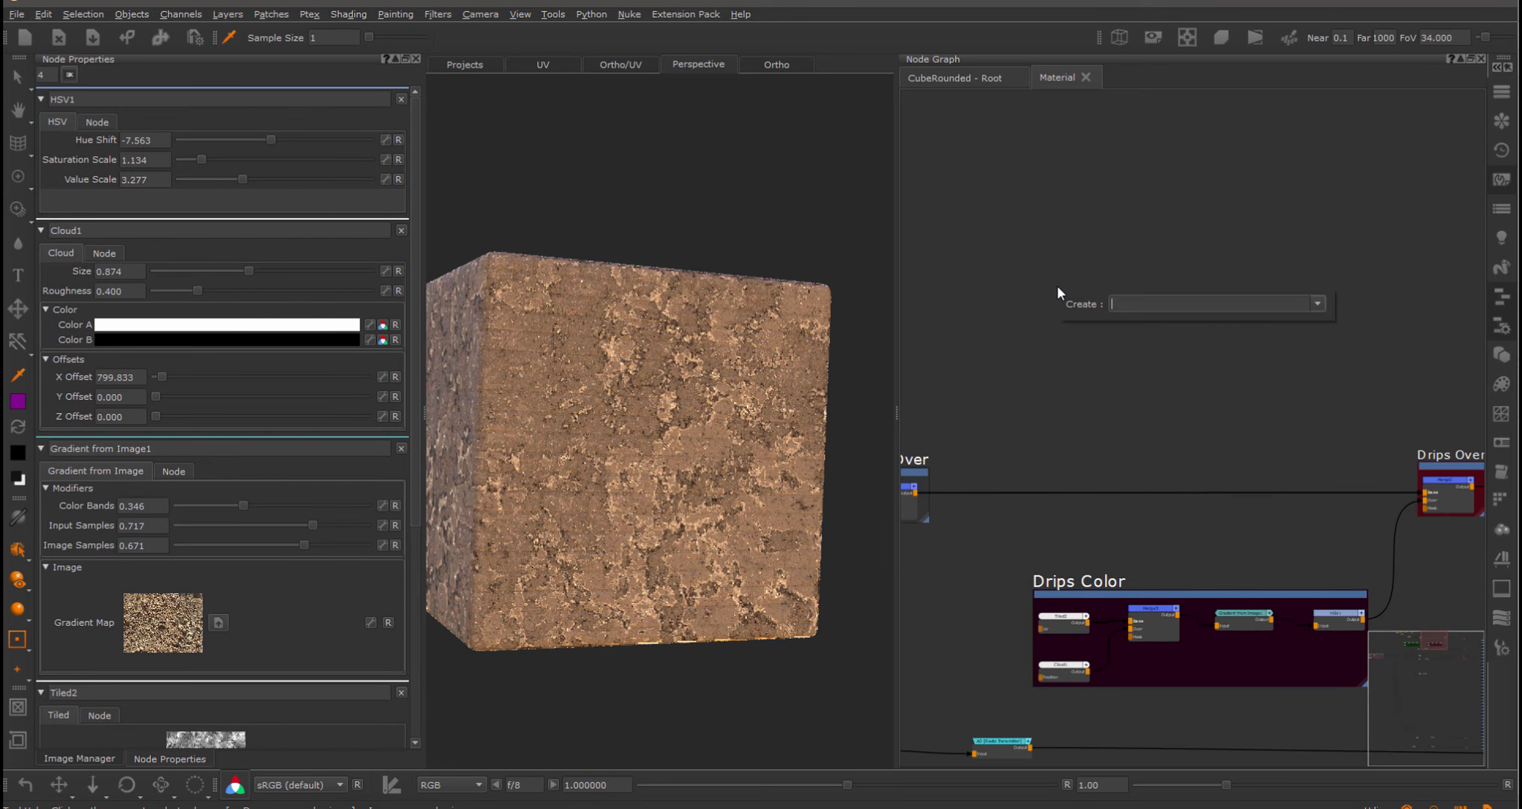
type("dire")
key("Return")
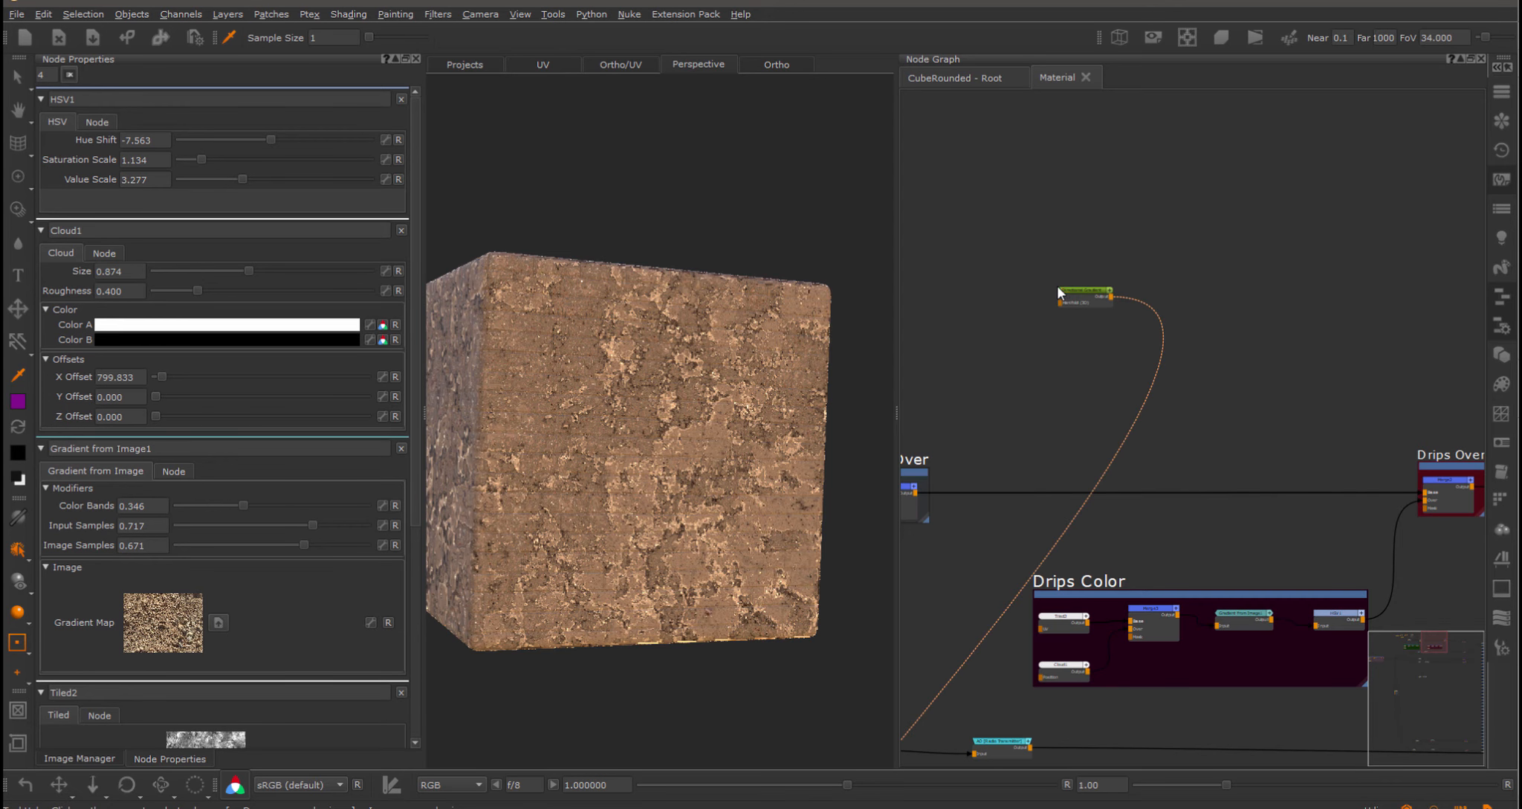
key("v")
left_click_drag(623, 323, 625, 384, "alt")
Invert the Directional Gradient so it runs dark at the cube's top to white at its base.
left_click(1076, 291)
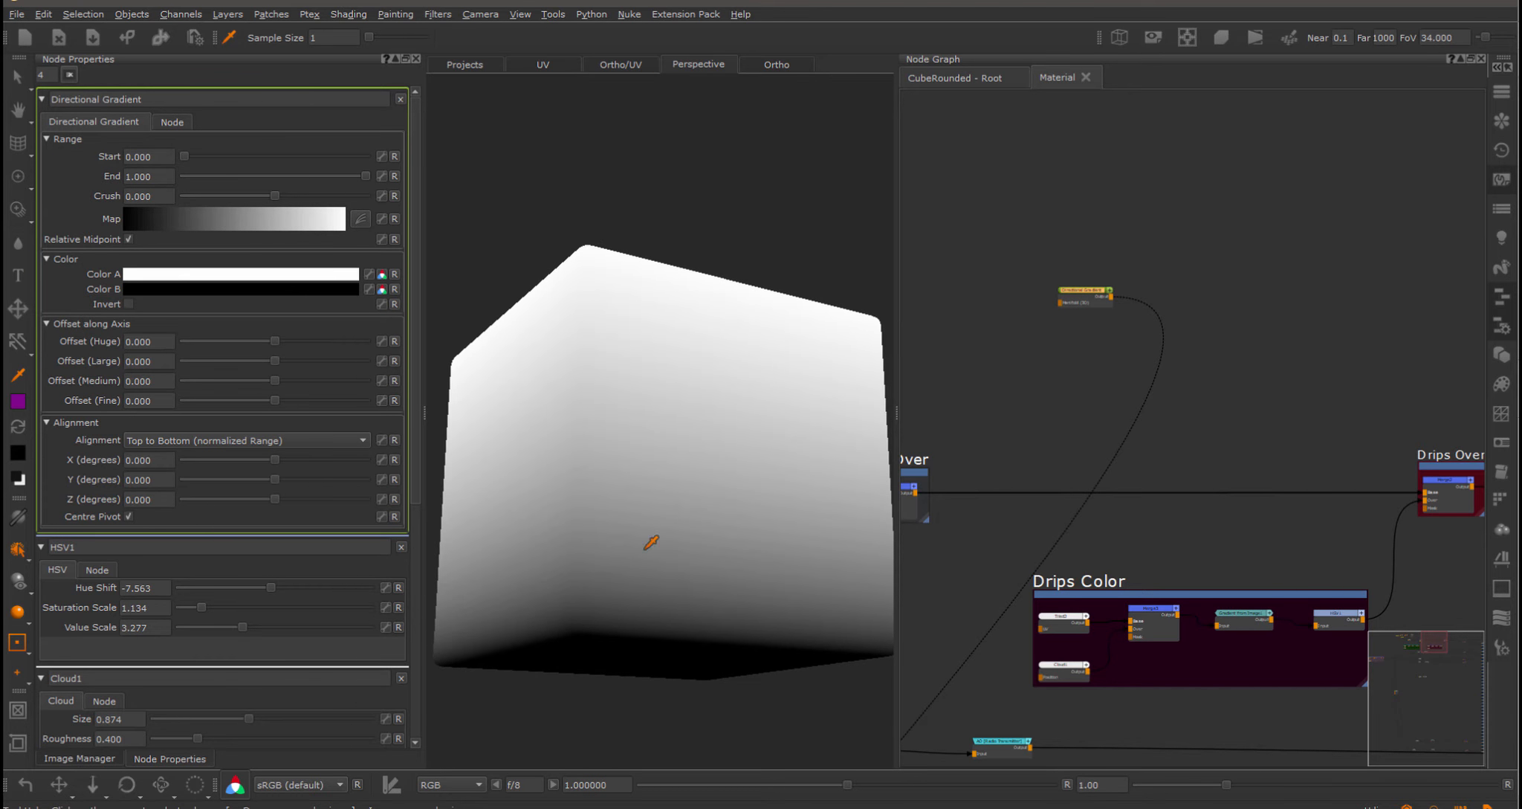
left_click_drag(612, 299, 91, 298, "alt")
left_click(129, 304)
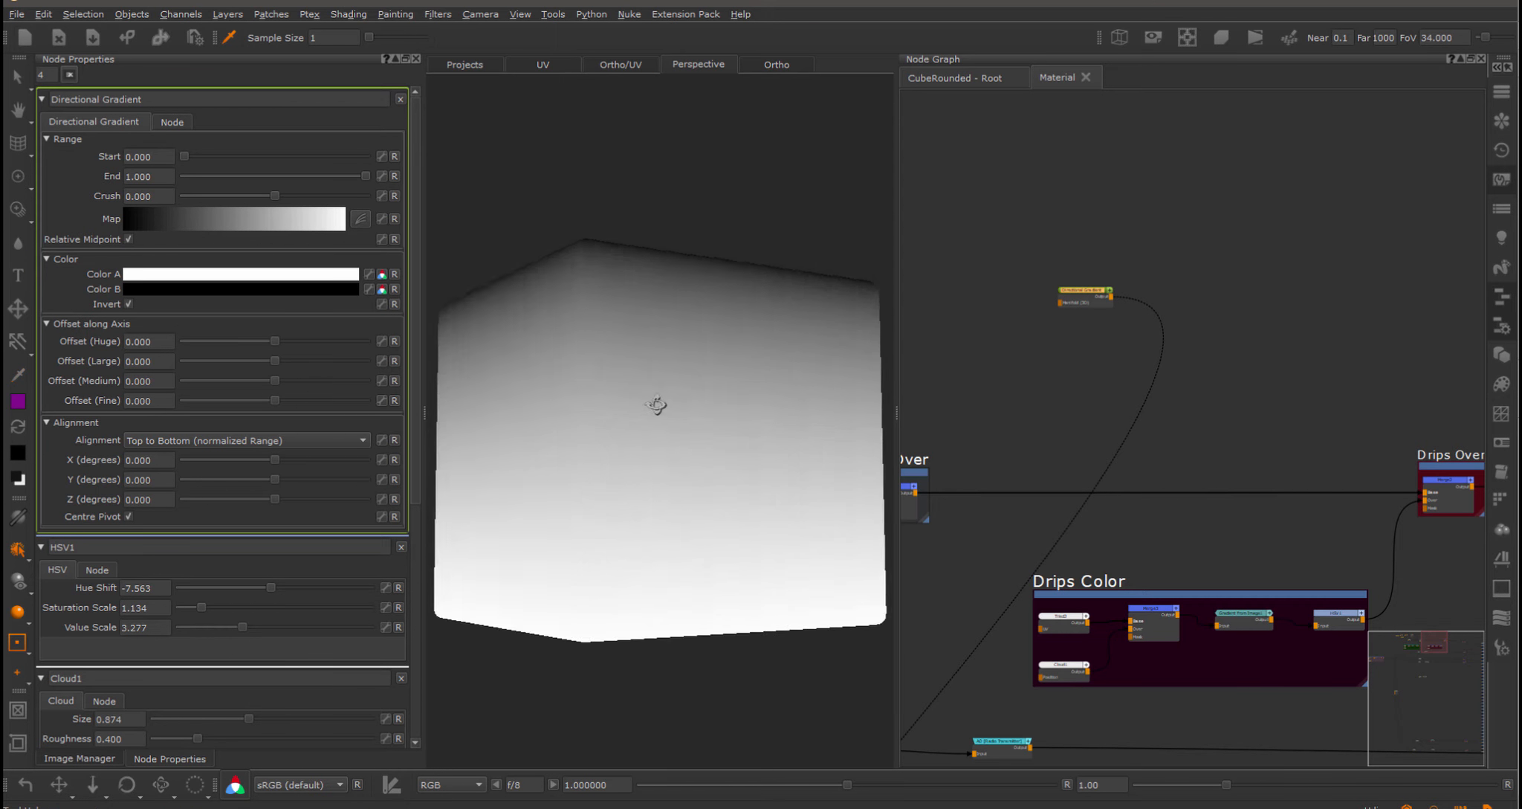
left_click_drag(655, 404, 1179, 368, "alt")
Create a Spotify node beside the Directional Gradient, display its output on the cube and open its properties.
middle_click_drag(1242, 358, 1509, 398)
scroll(1370, 320, "up", 3)
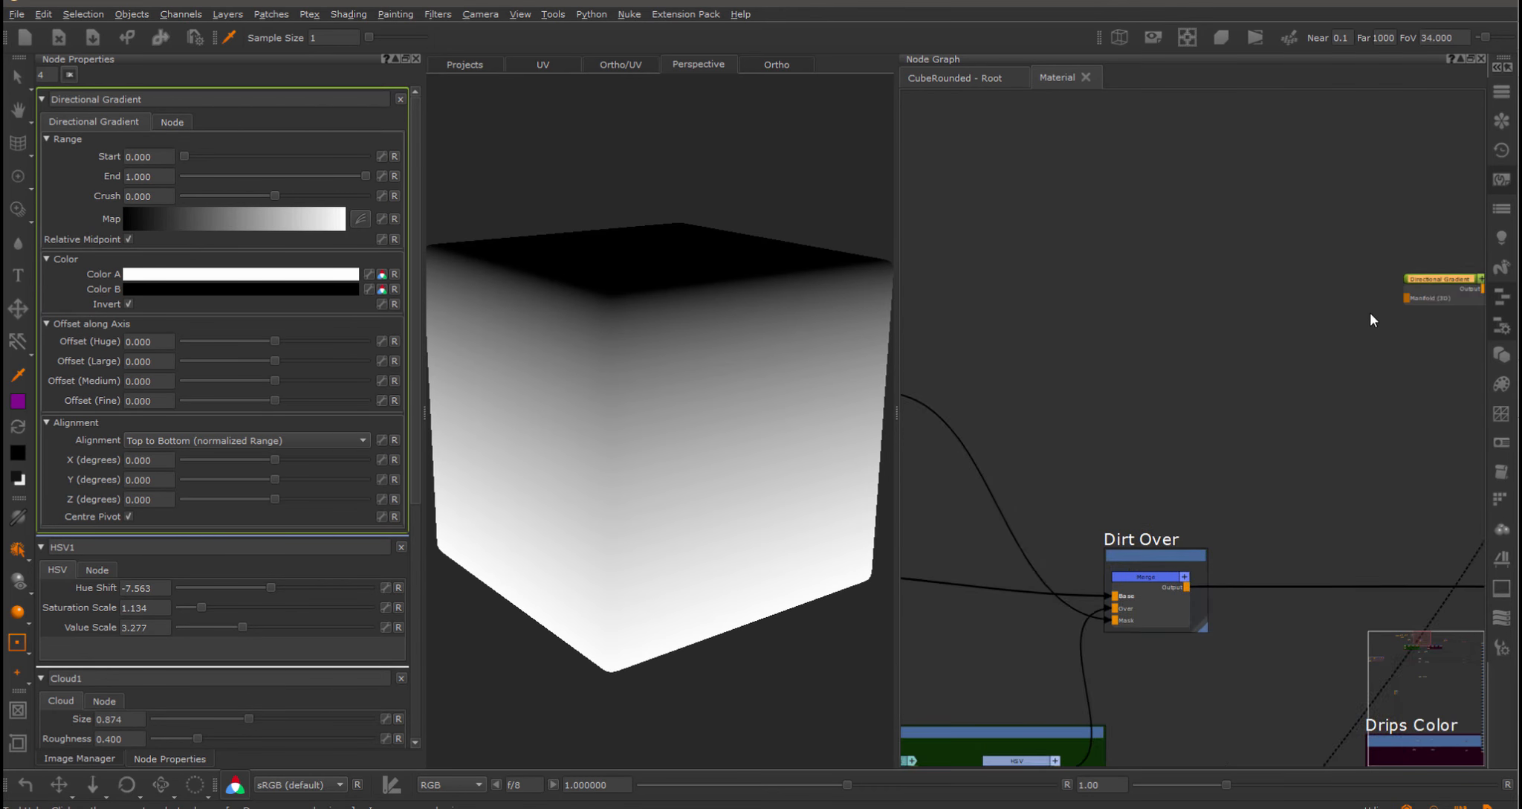
middle_click_drag(1369, 320, 1107, 387)
scroll(1176, 377, "down", 4)
left_click_drag(1223, 392, 1334, 395)
scroll(988, 381, "down", 2)
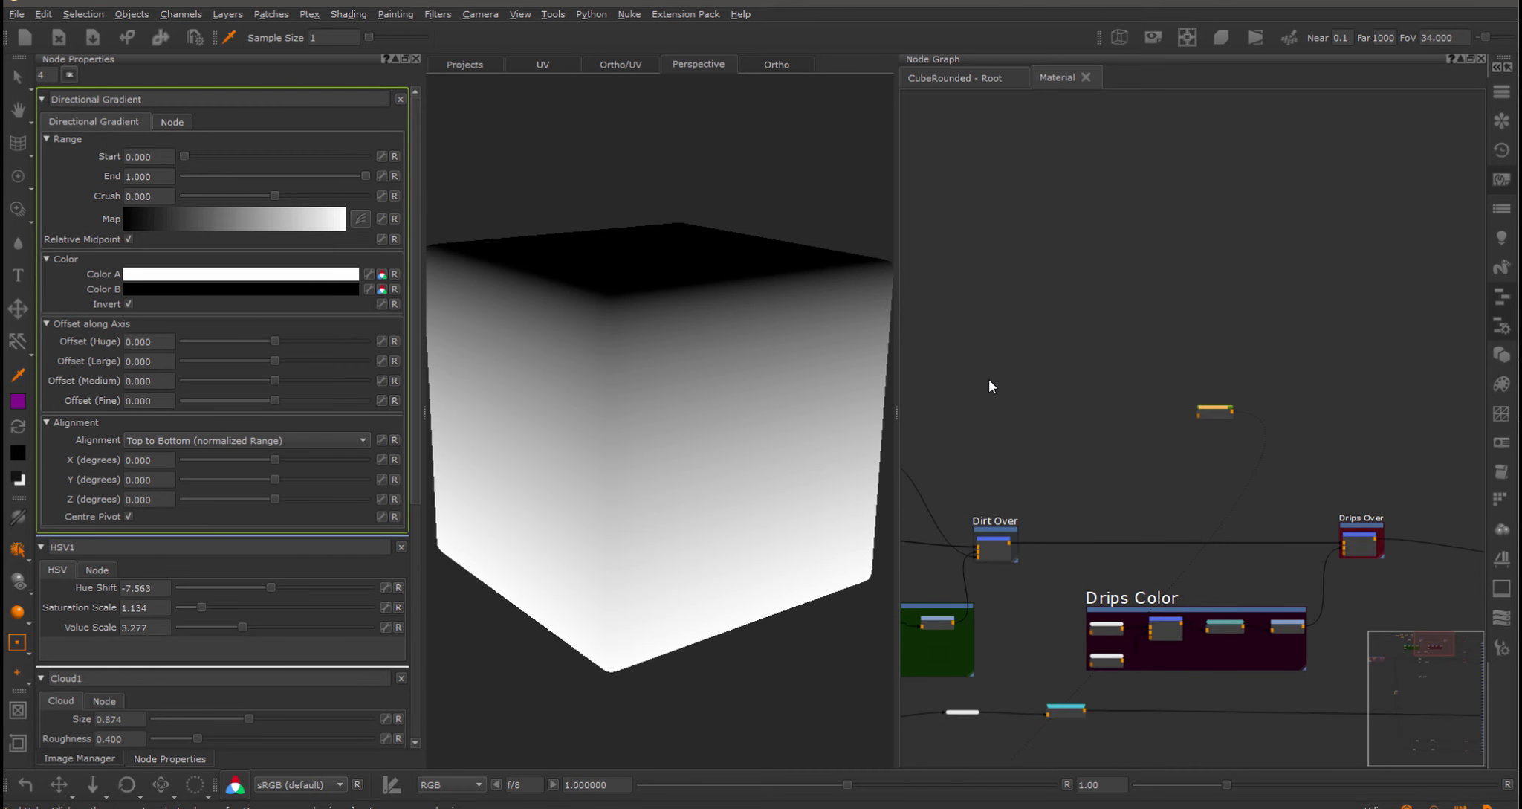
scroll(1172, 394, "up", 7)
key("Tab")
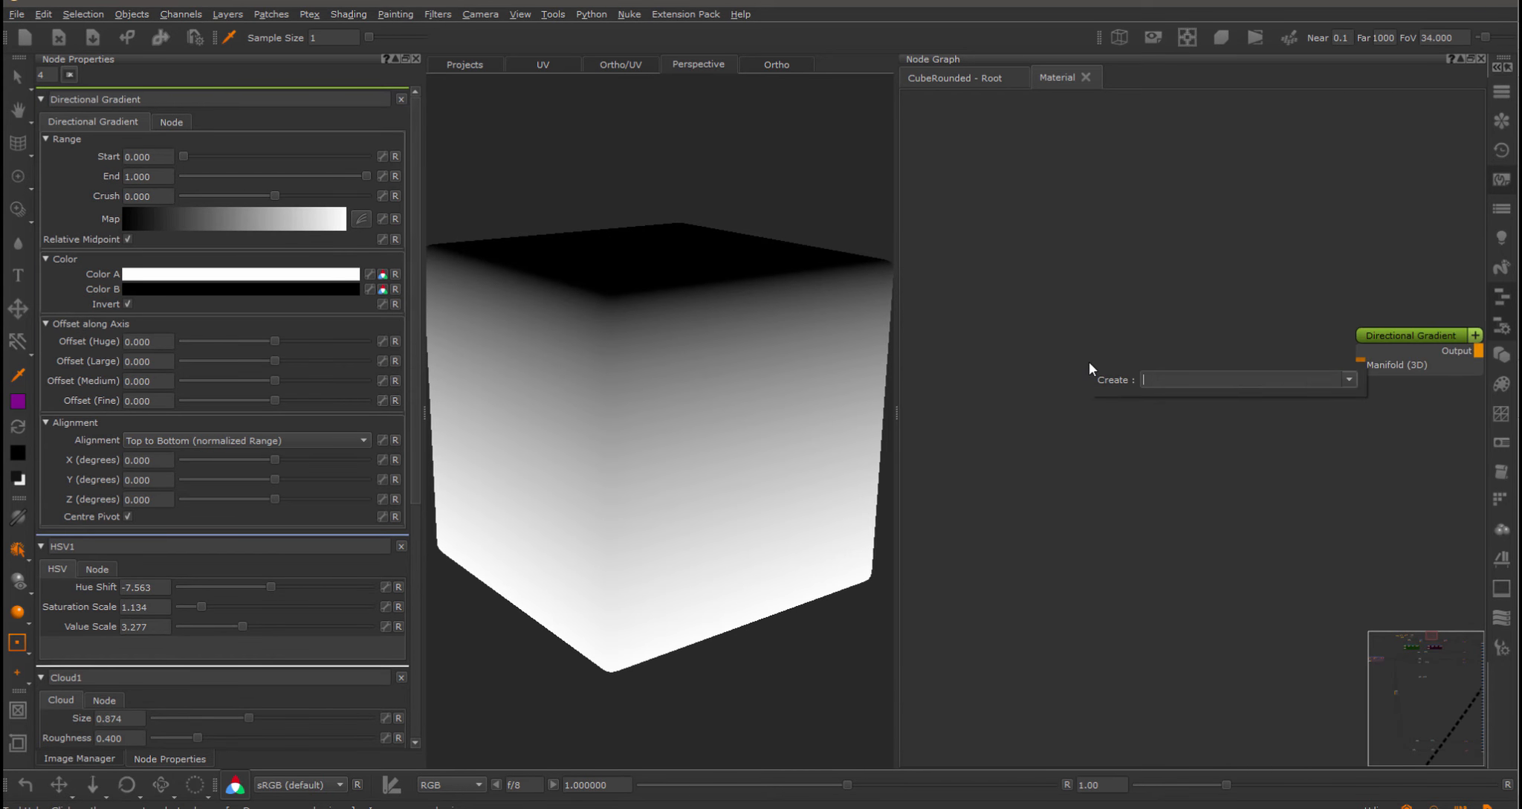
type("spot")
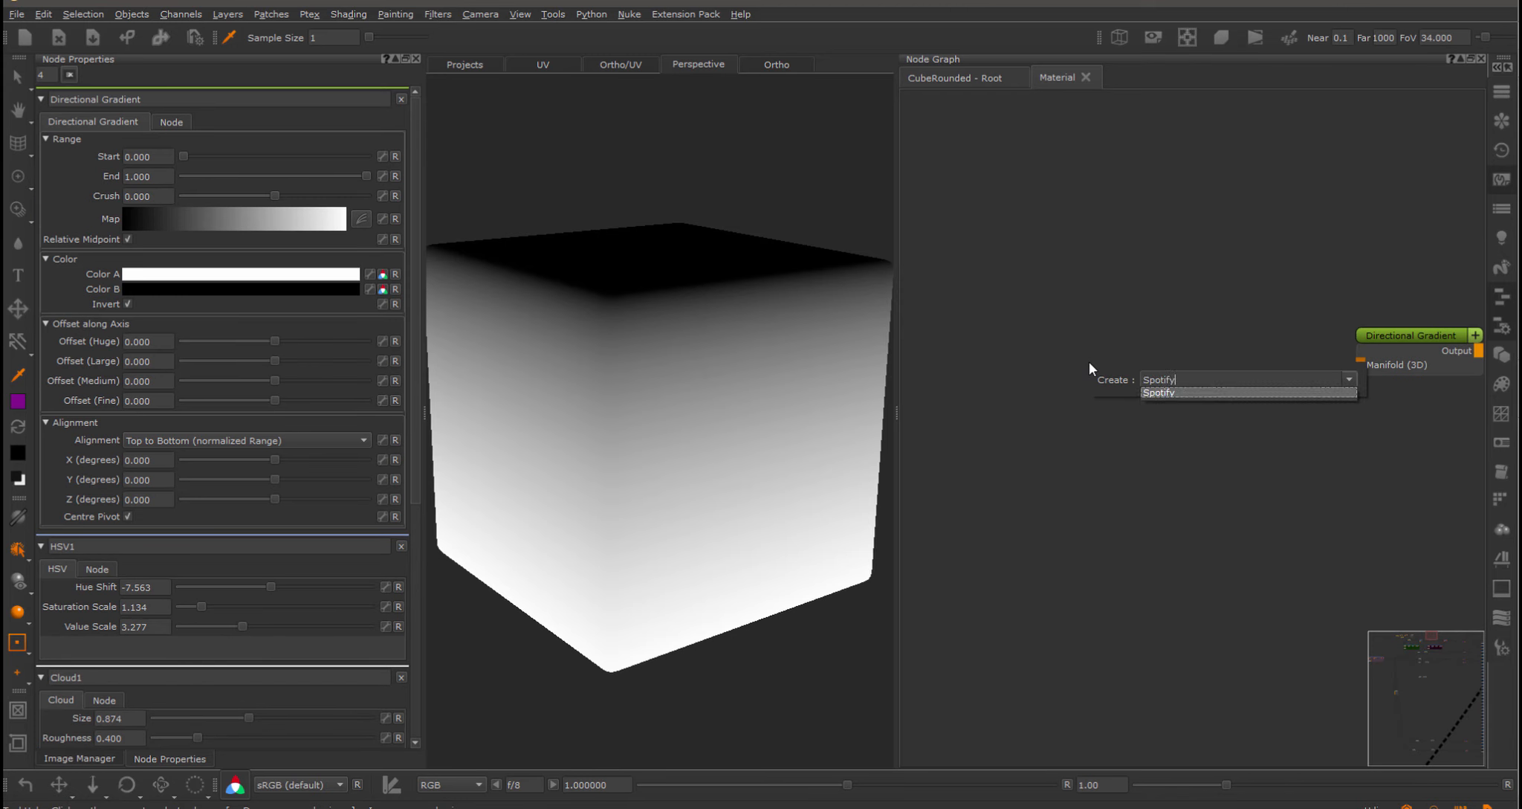
key("Return")
left_click_drag(1143, 378, 1084, 354)
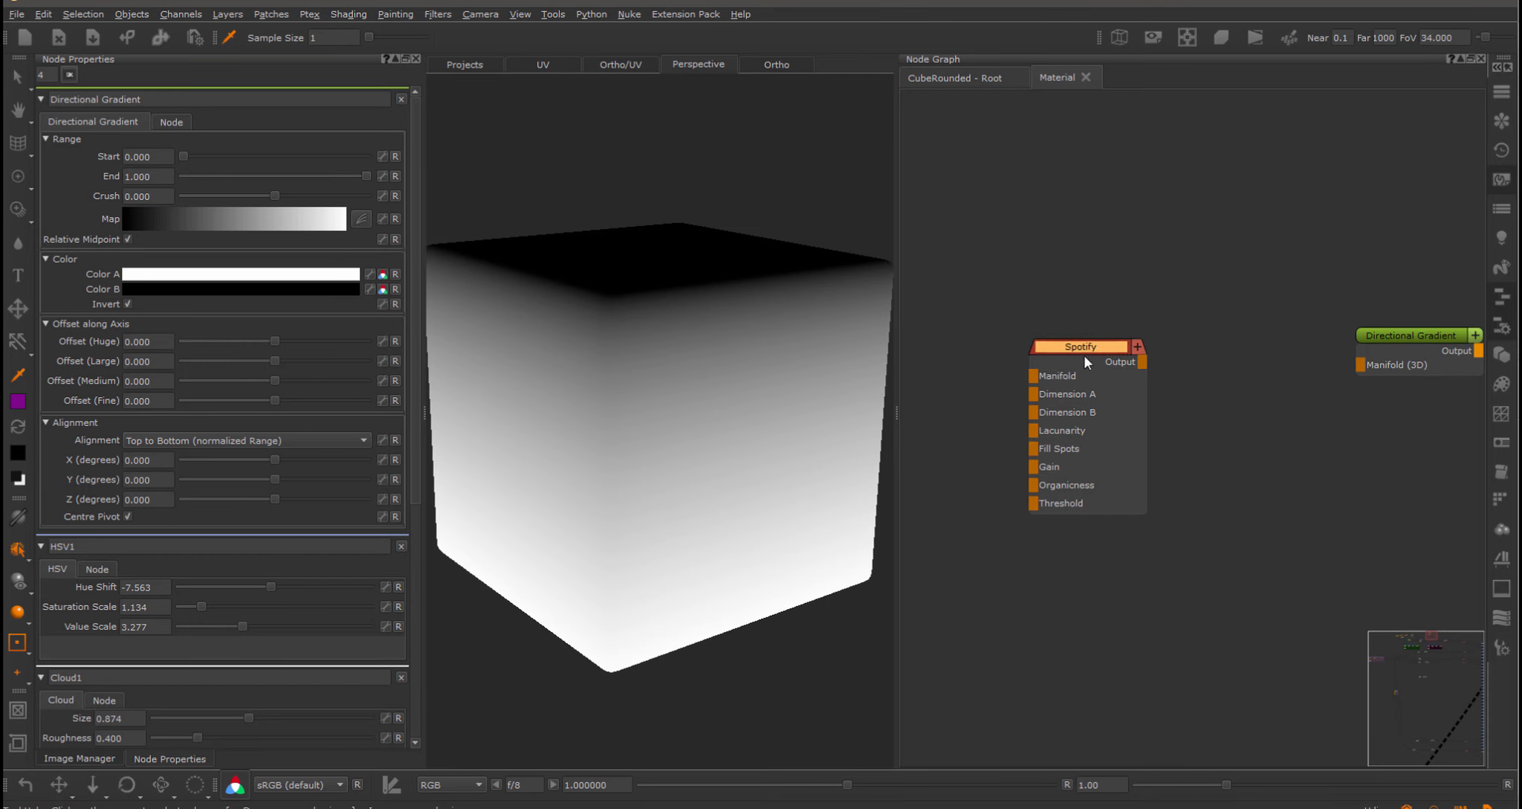
key("1")
double_click(1083, 349)
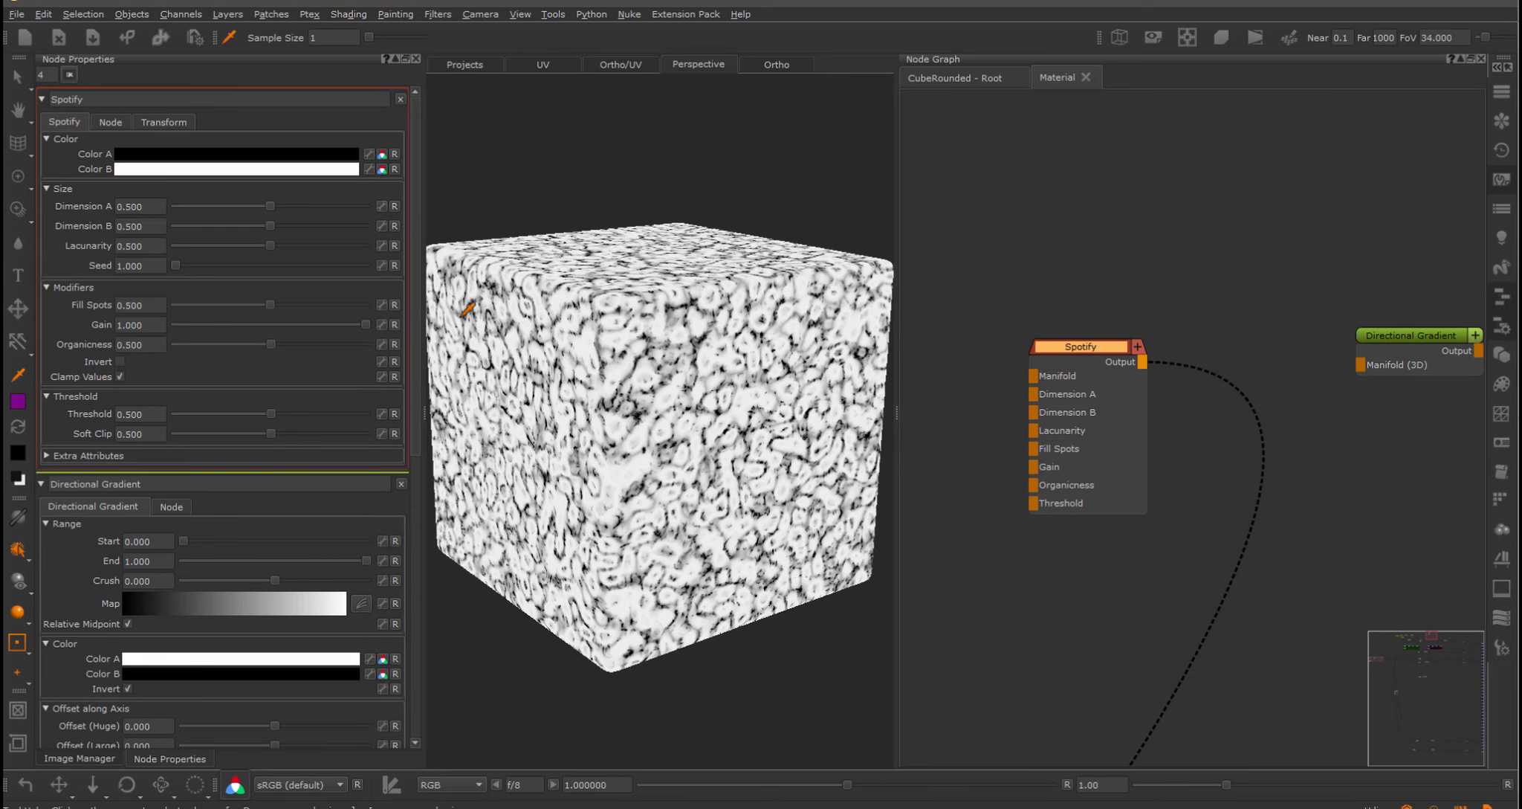
Add an Invert node after the Spotify node, fed by its output.
left_click_drag(1094, 363, 1060, 360)
scroll(706, 351, "up", 2)
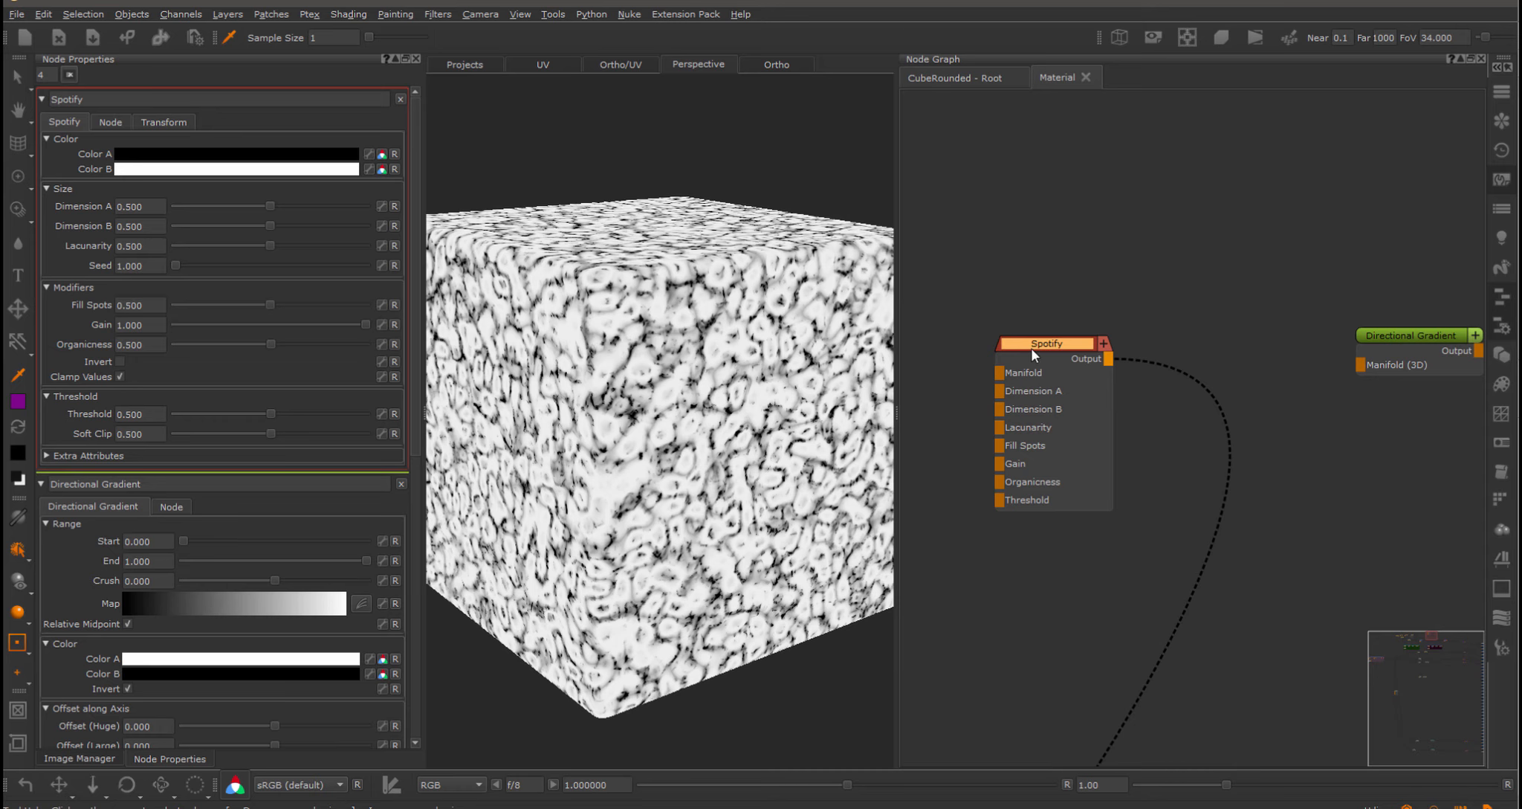
key("Tab")
type("Invert")
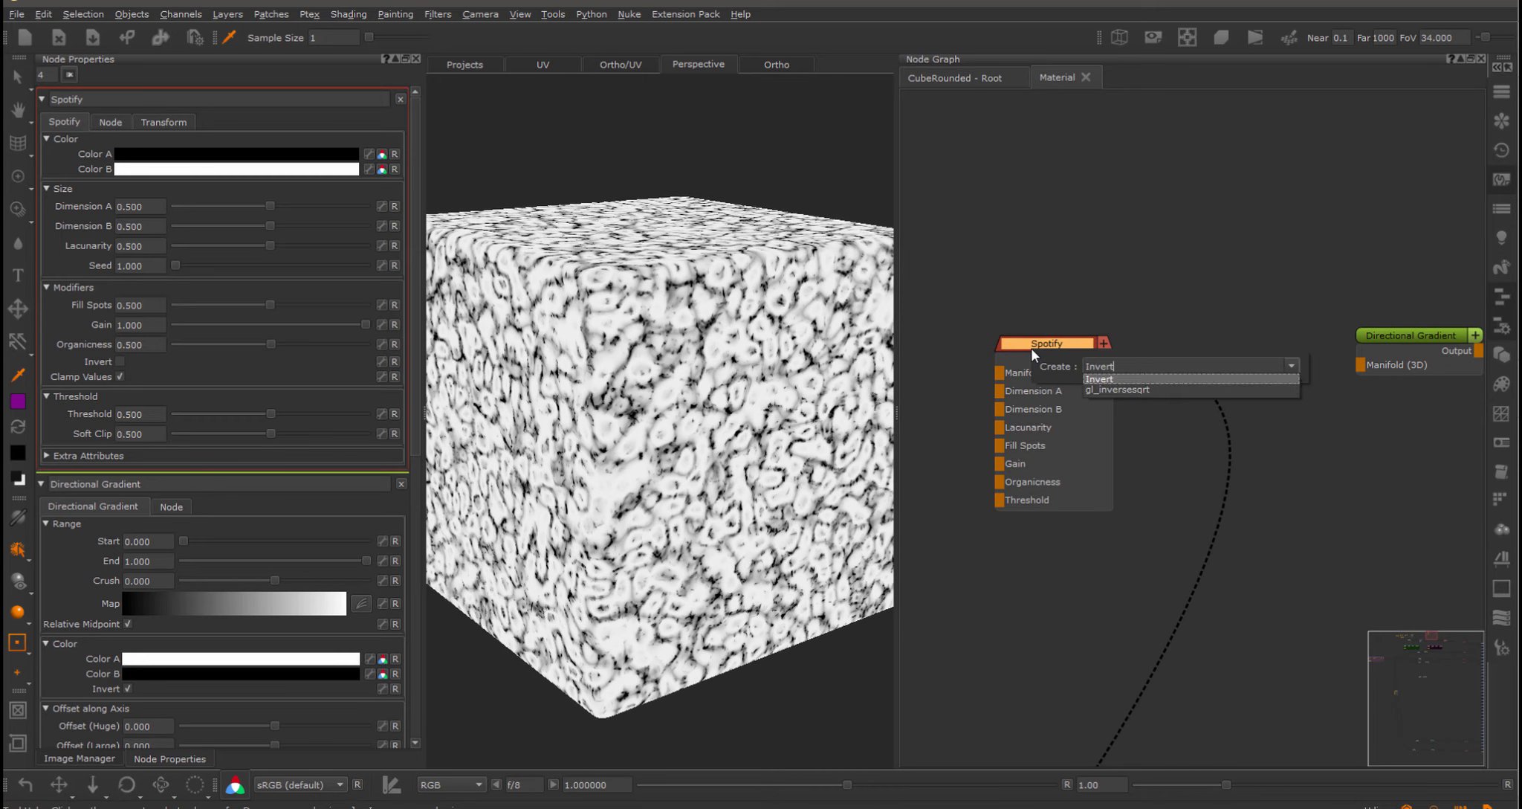
key("Return")
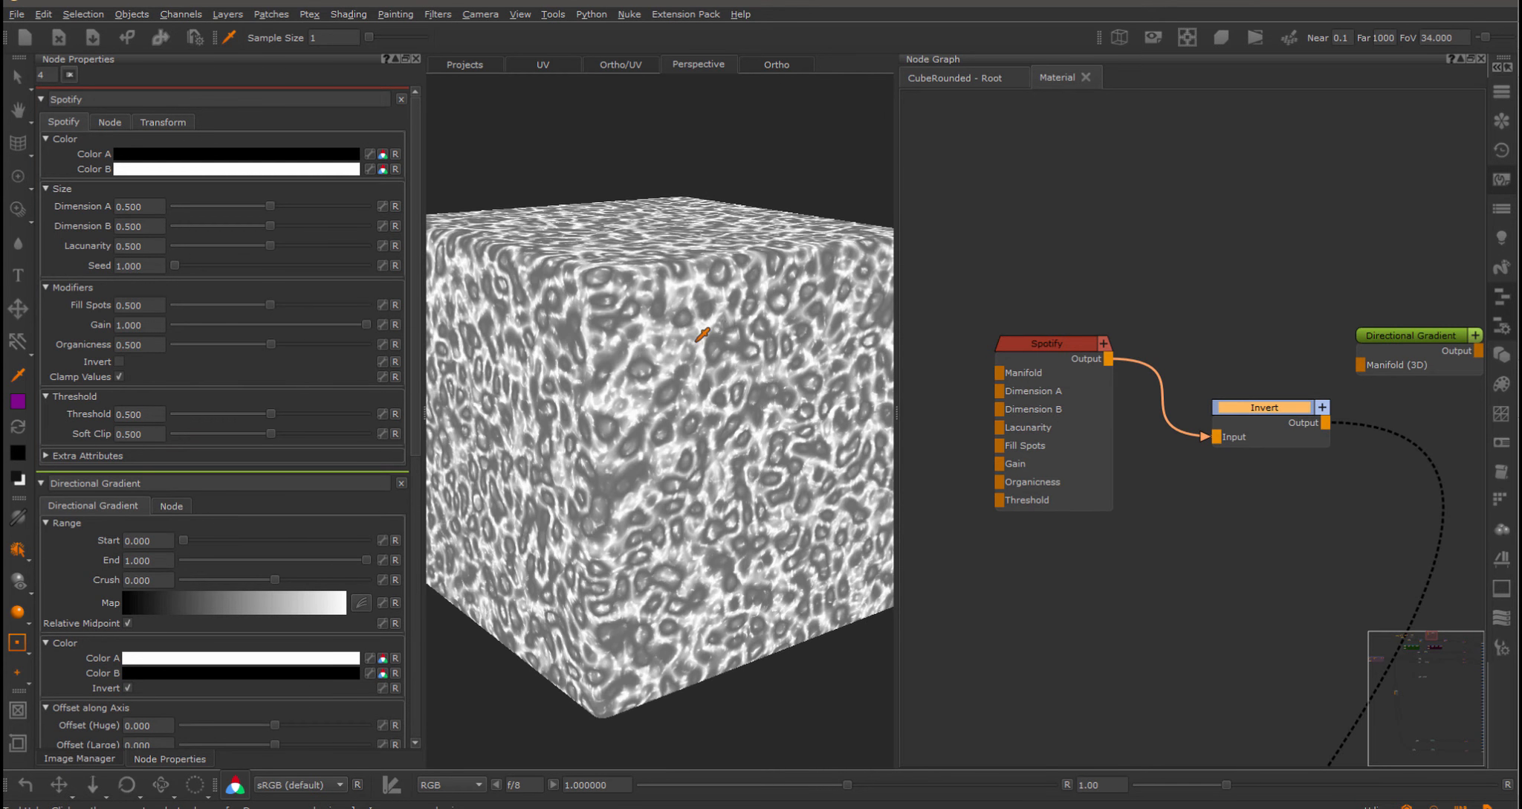
Stretch the Spotify pattern vertically into long streaks using its transform settings.
left_click(165, 123)
mouse_move(183, 224)
left_mouse_down()
mouse_move(214, 225)
mouse_move(183, 208)
mouse_move(181, 242)
left_mouse_up()
left_click(109, 121)
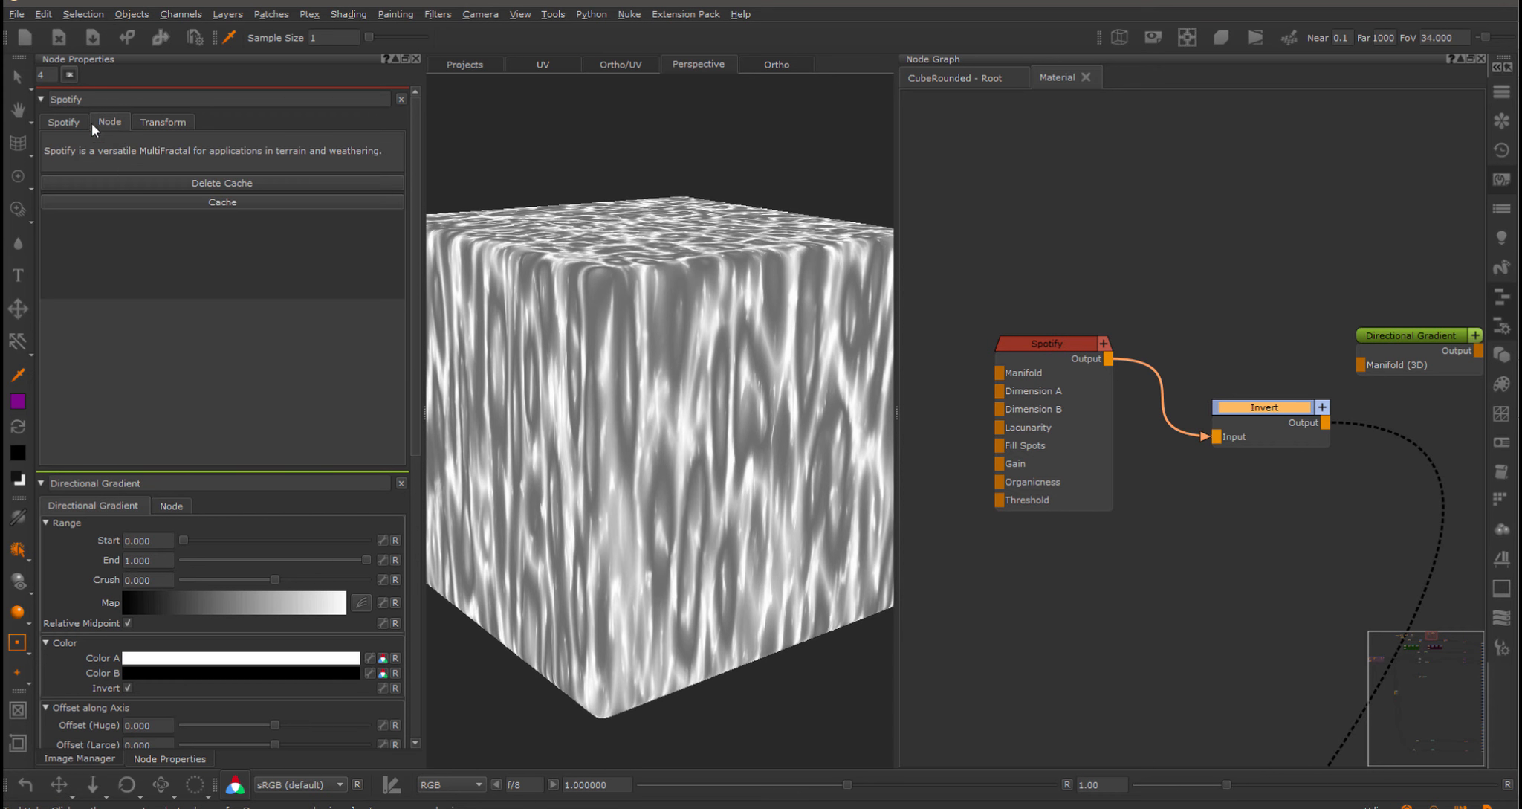
Set the Spotify node's Dimension A to 0.293, Fill Spots to 0.712 and Organicness to 0.486.
left_click(68, 122)
left_click_drag(264, 204, 228, 207)
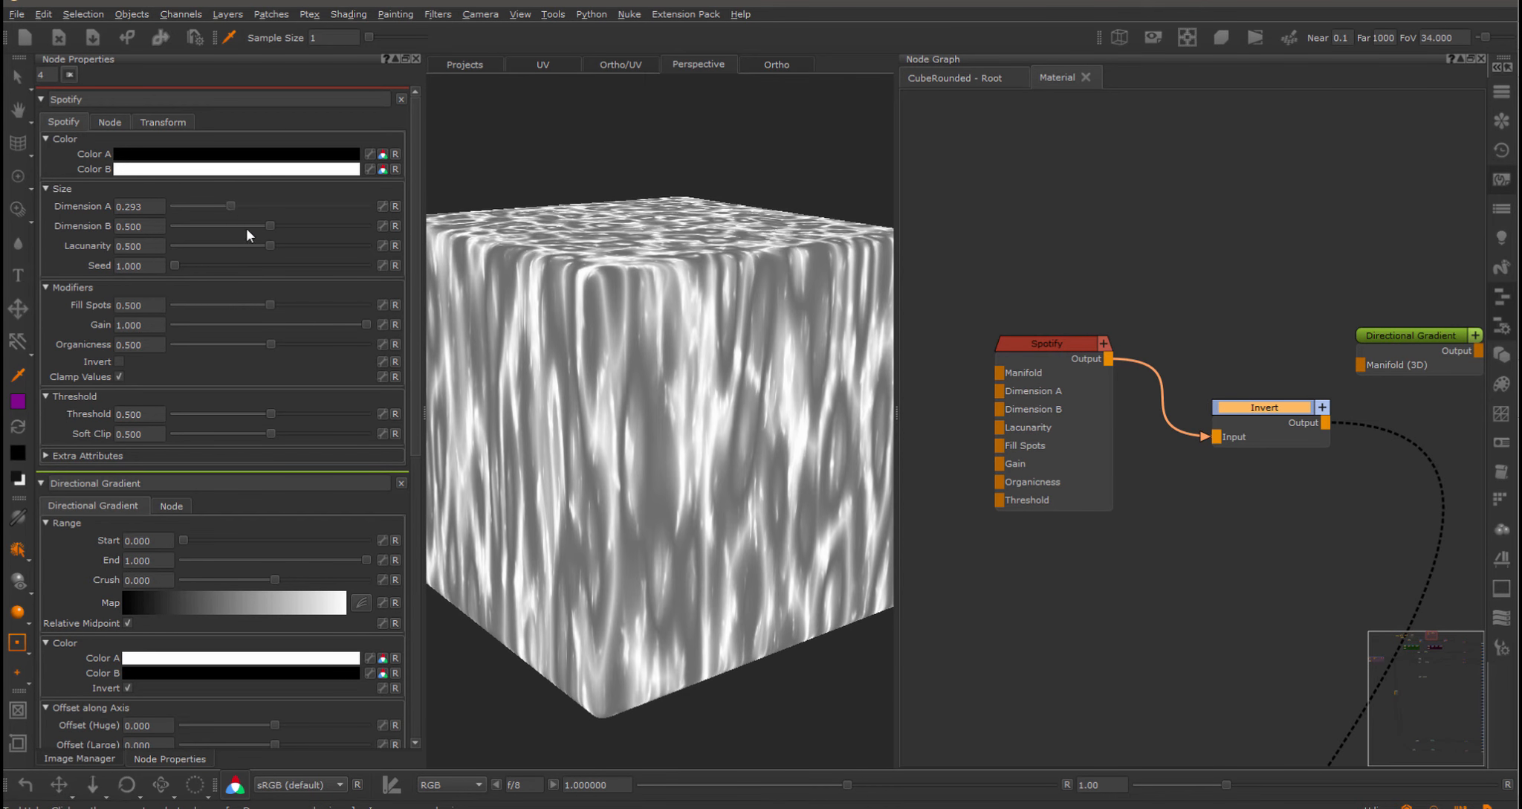
left_click_drag(283, 307, 264, 341)
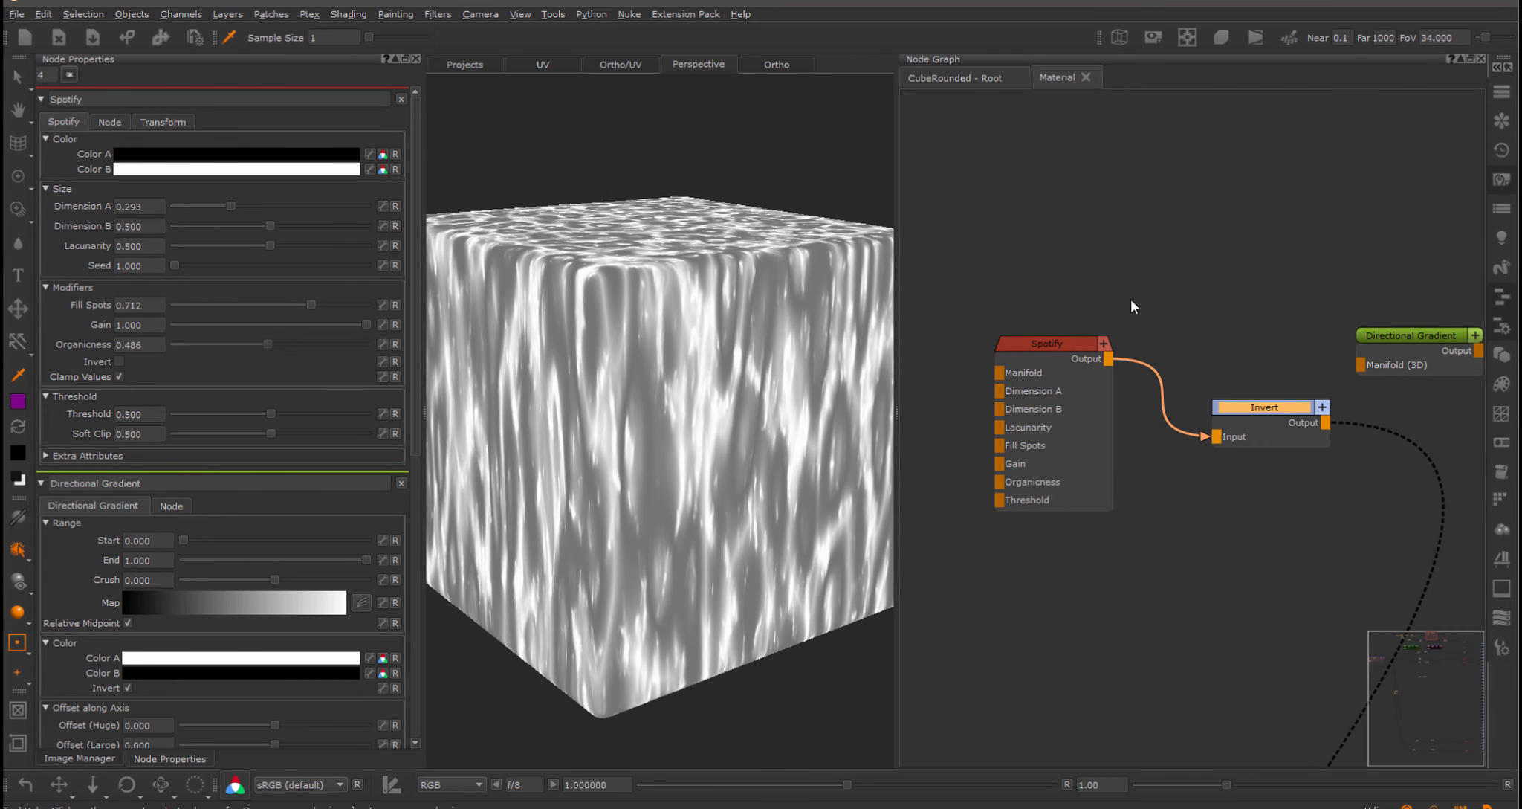
Move the Spotify and Invert nodes together below the Directional Gradient, leaving free space beside the gradient's input.
scroll(1201, 521, "down", 3)
left_click_drag(1229, 511, 1009, 323)
left_click_drag(1230, 422, 1178, 510)
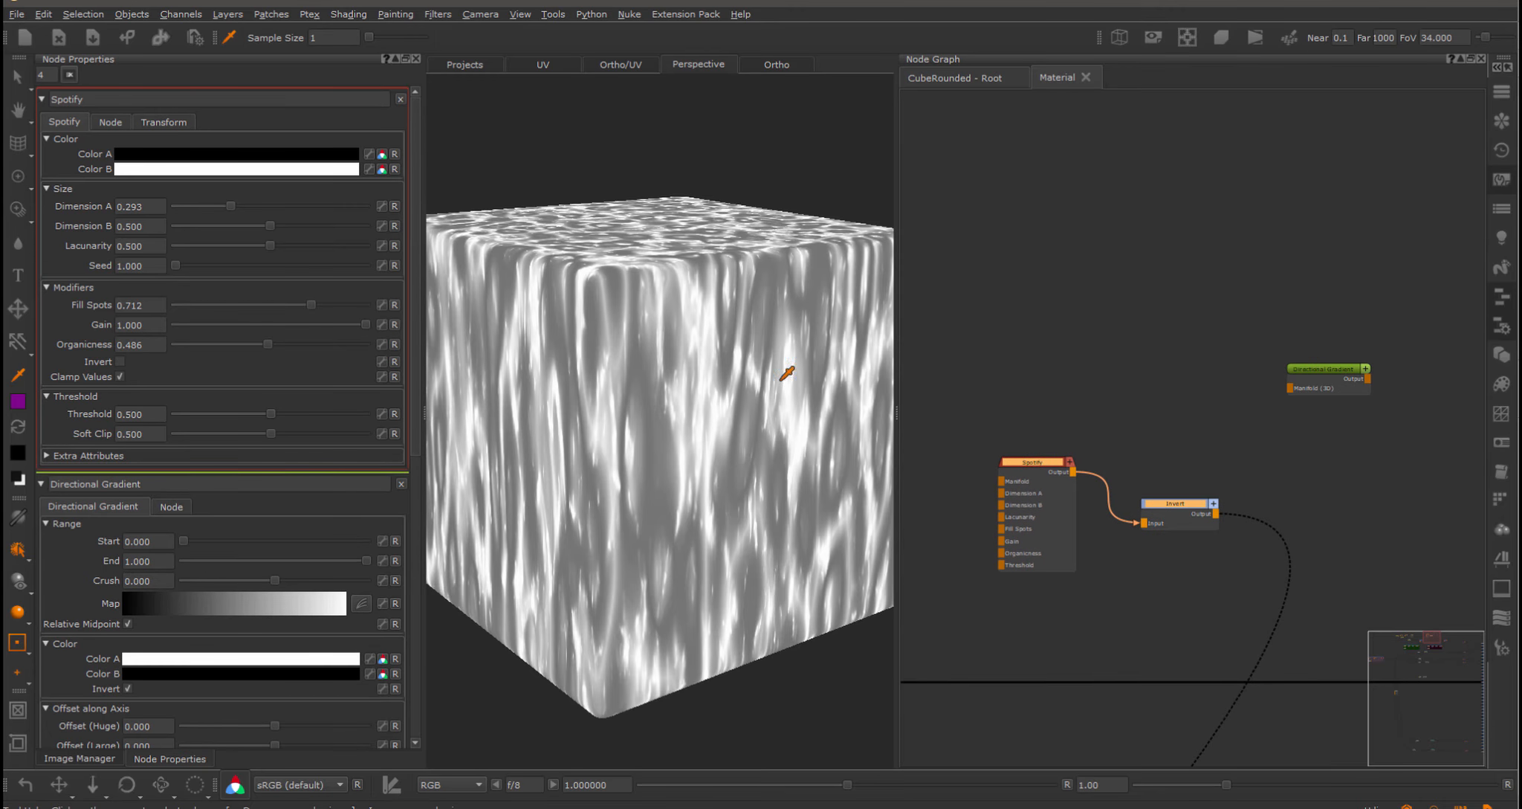
left_click(1178, 509)
left_click(1334, 375)
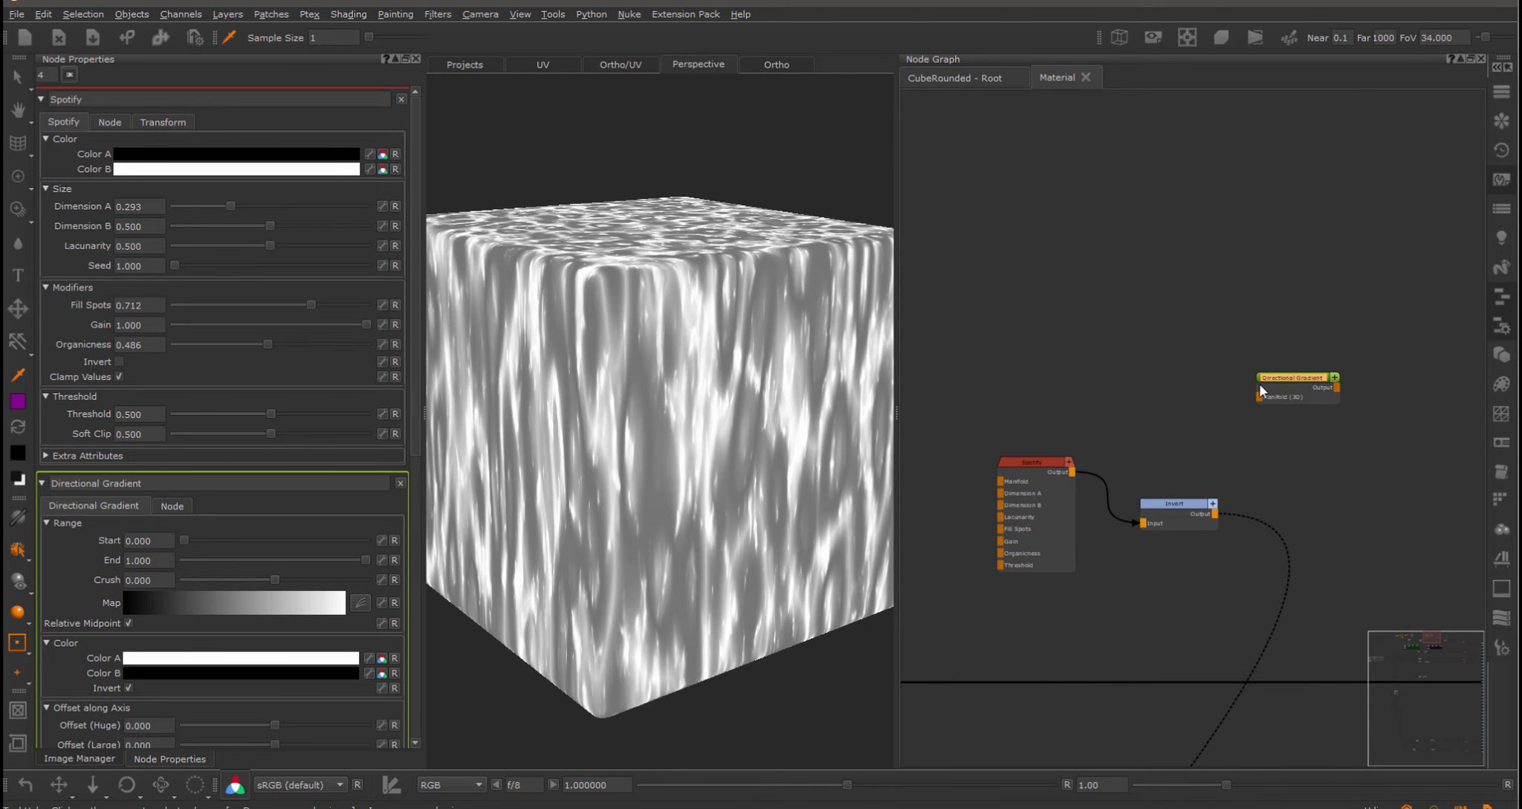
scroll(1178, 431, "up", 2)
left_click_drag(1169, 523, 1165, 479)
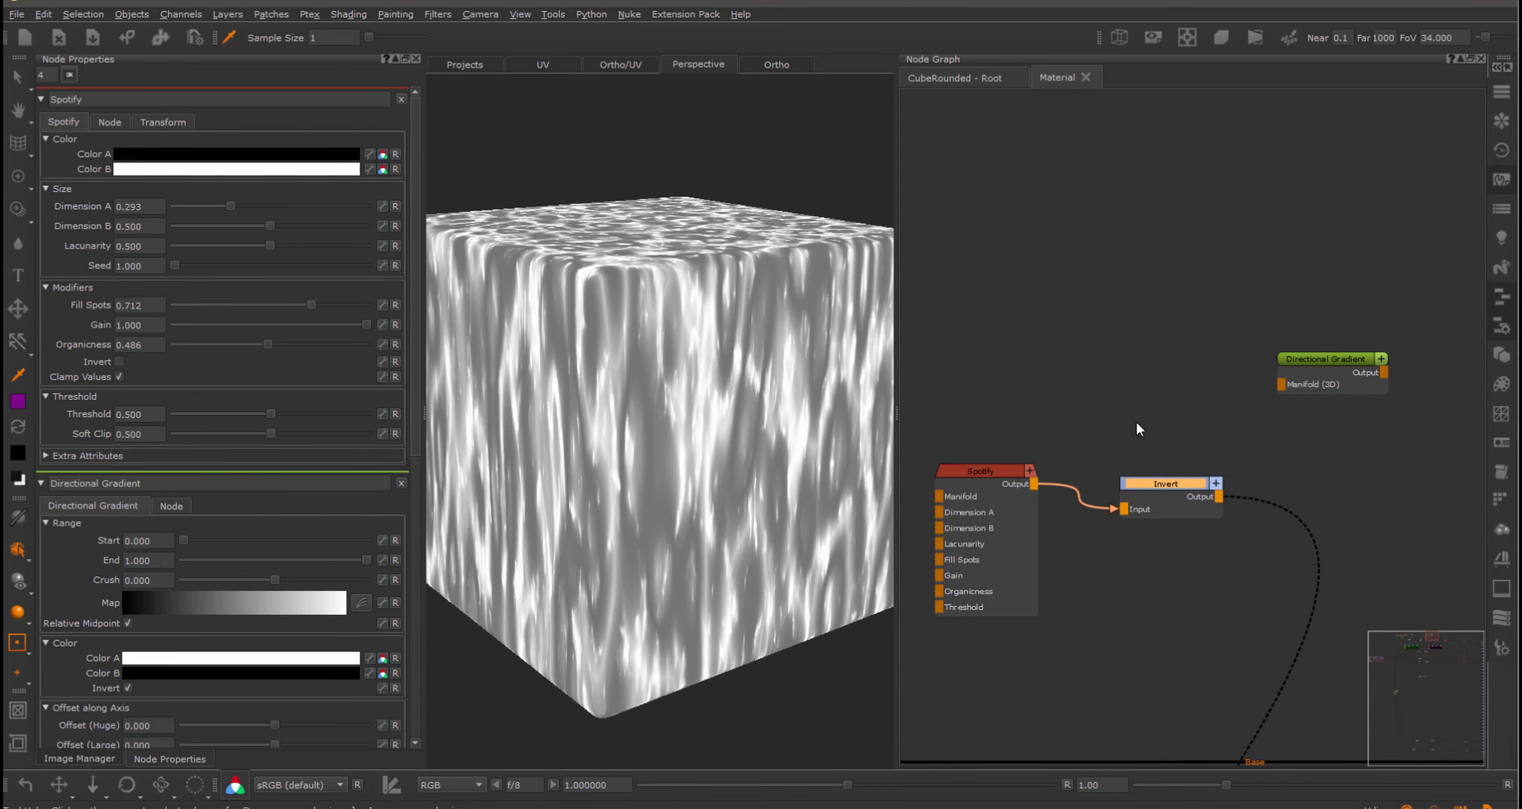
Create a Manifold Directional Warp node and connect its Manifold Out to the Directional Gradient's Manifold (3D) input.
left_click(1132, 394)
scroll(1132, 388, "up", 1)
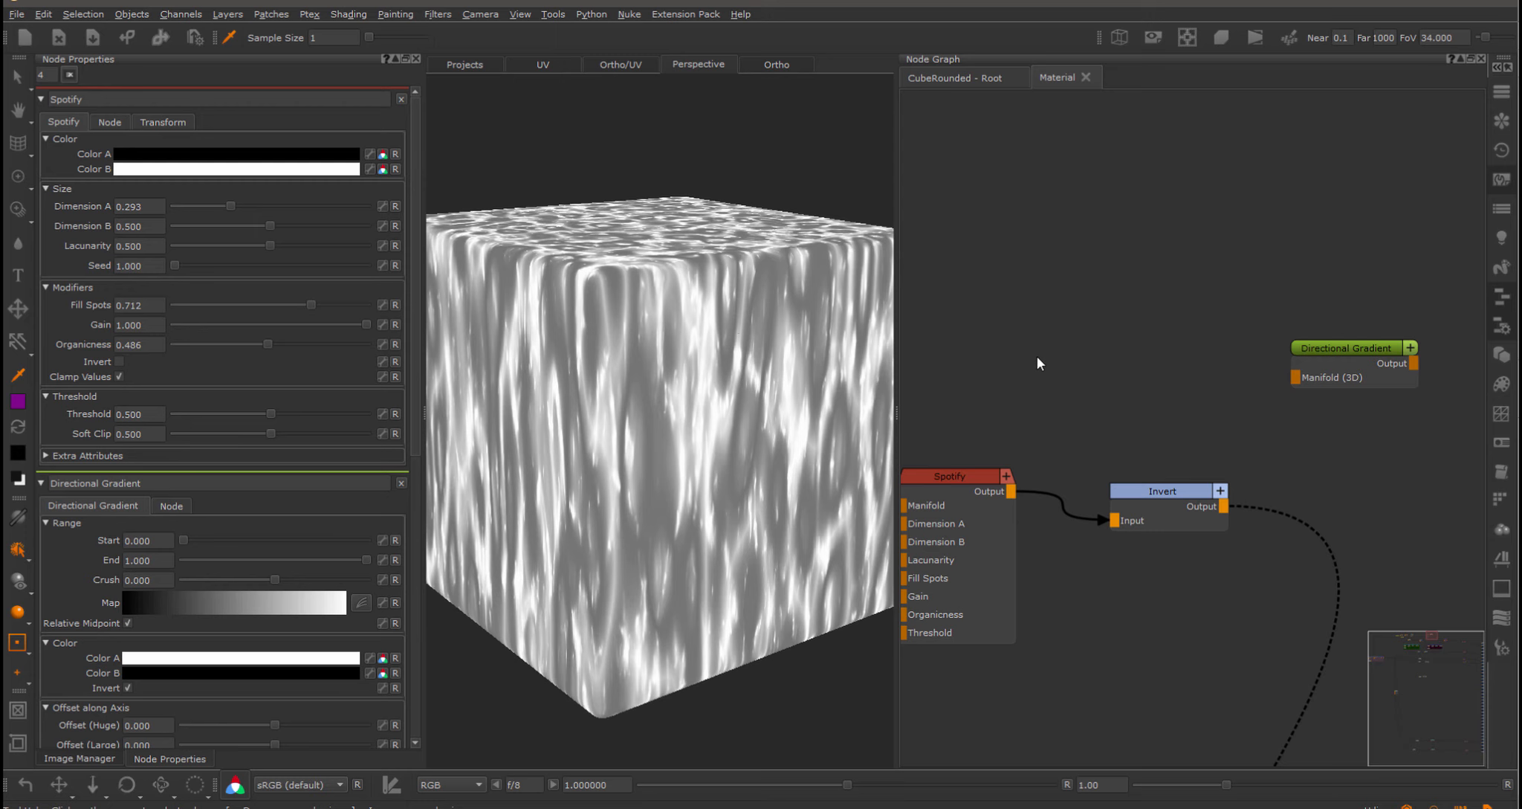
key("Tab")
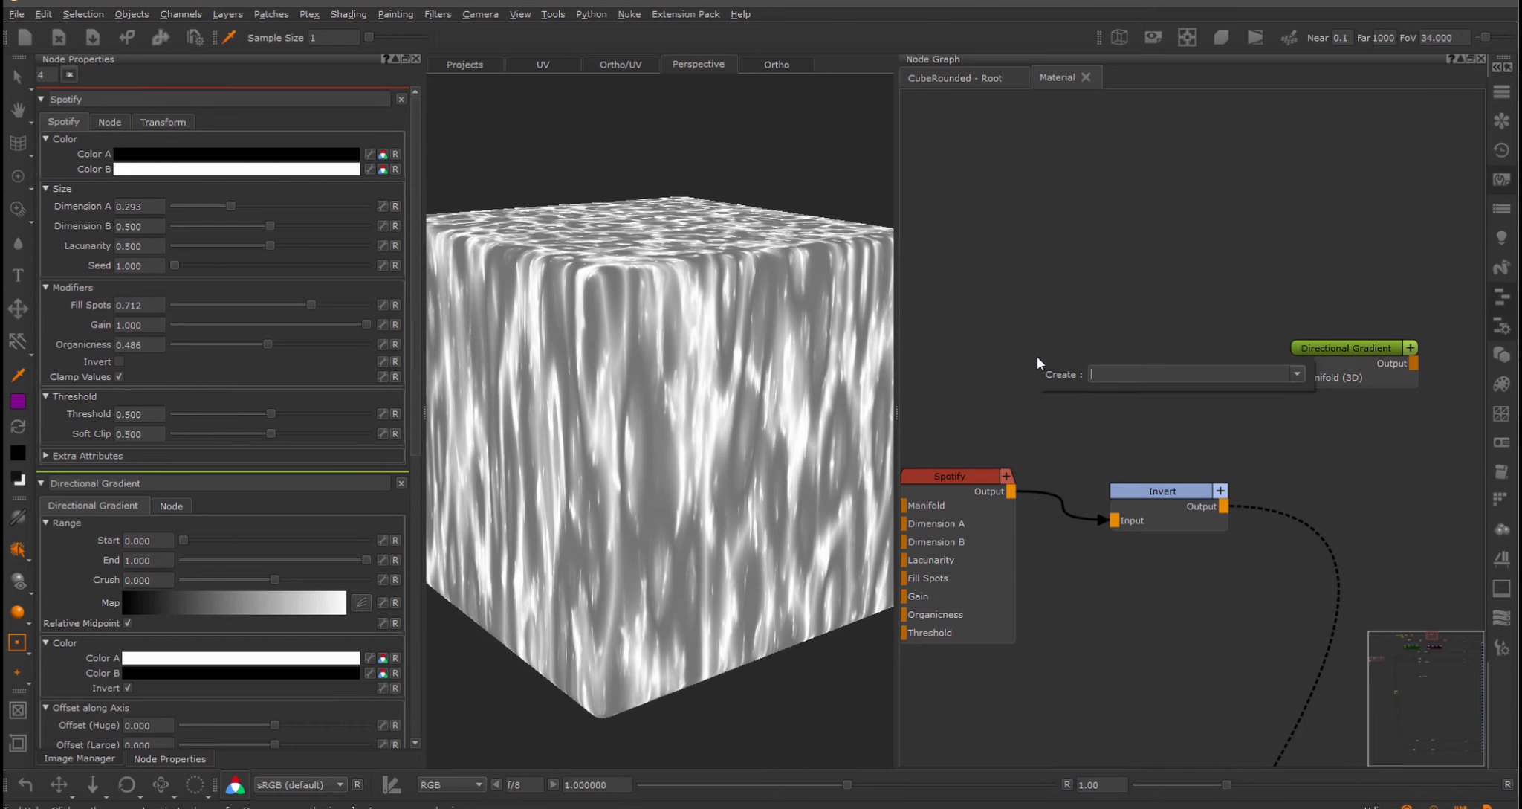
type("direc")
key("Down")
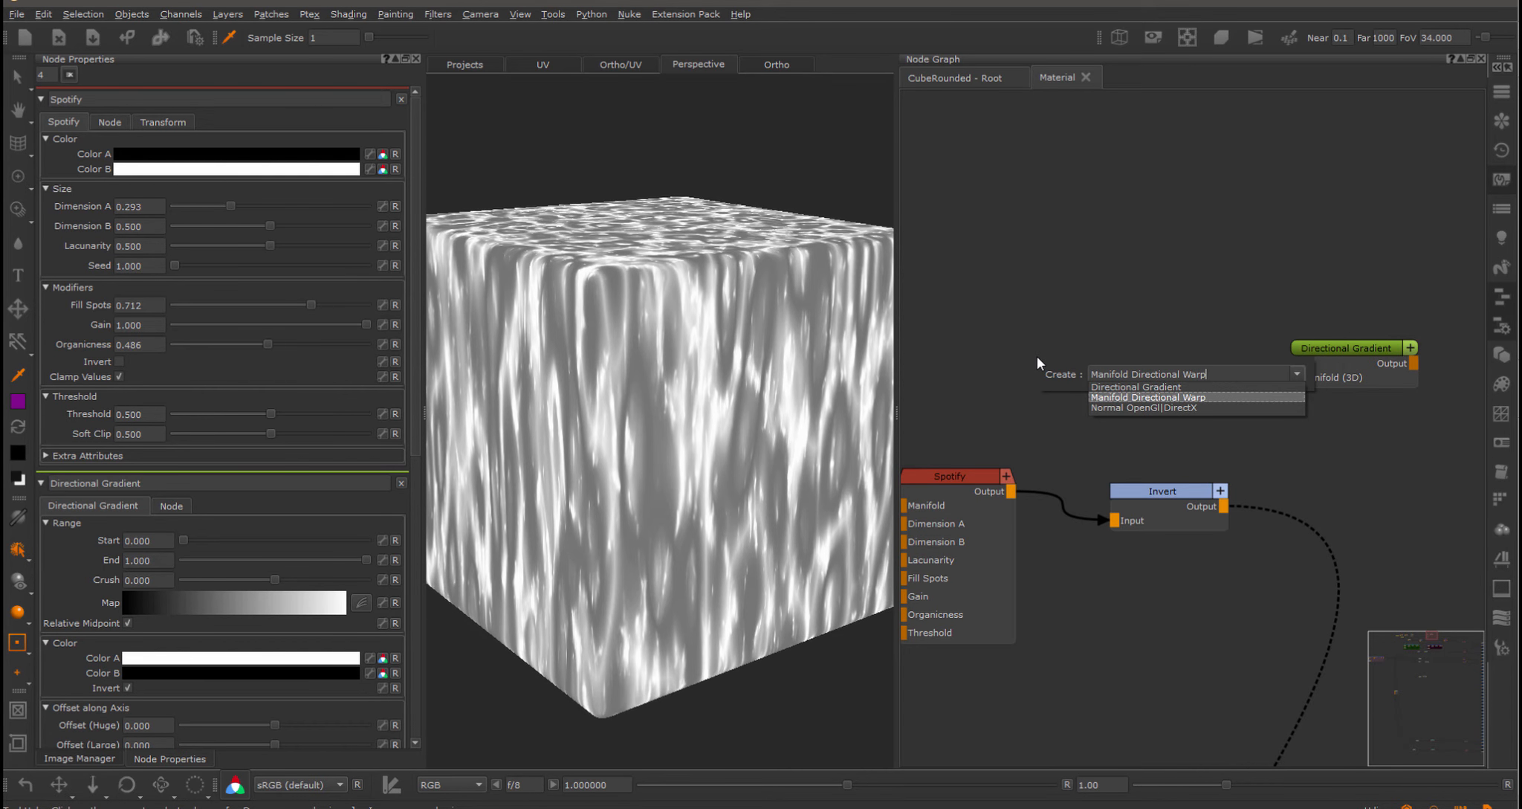
key("Return")
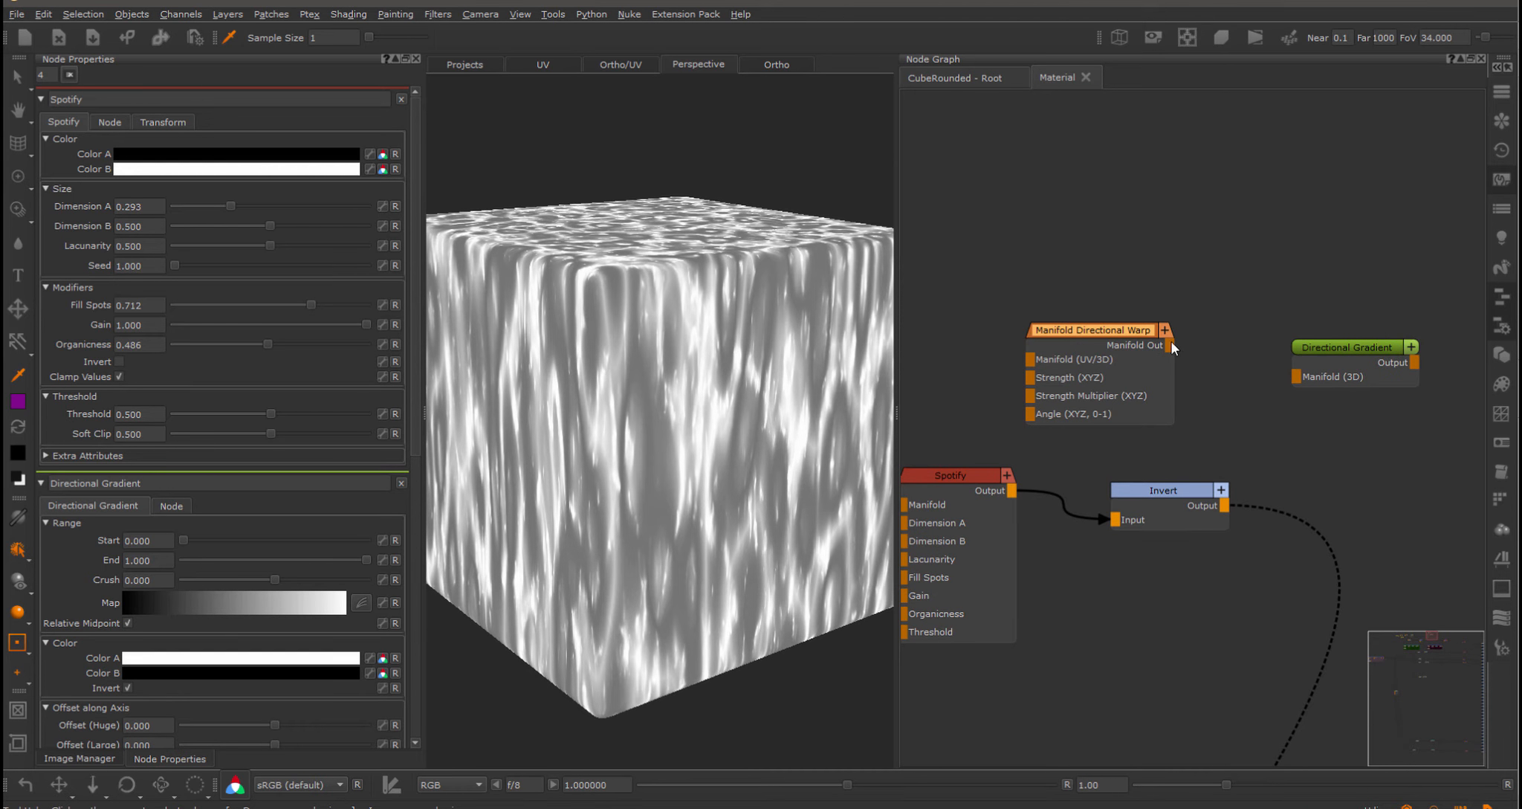
left_click_drag(1169, 344, 1356, 325)
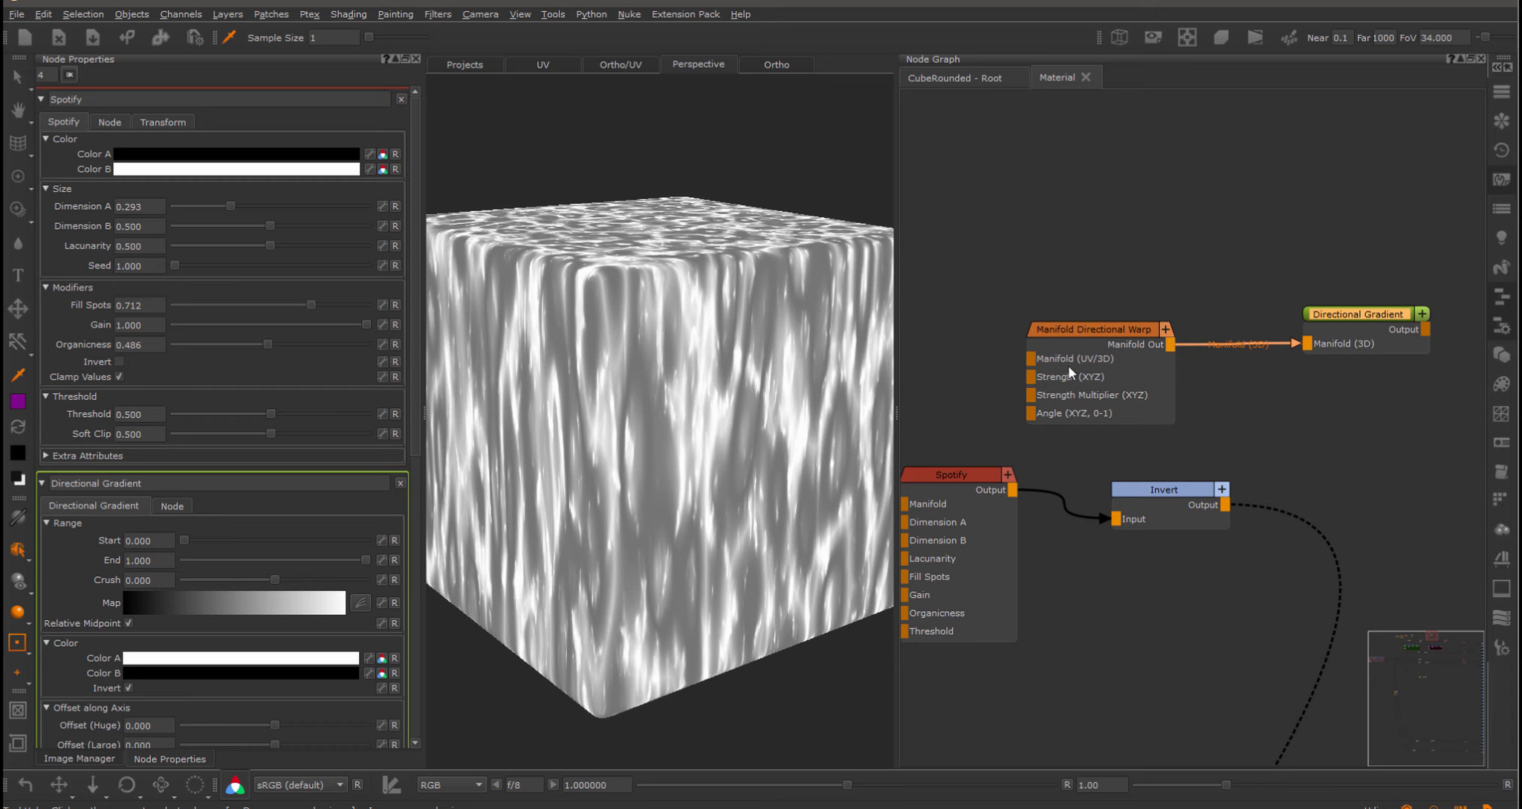
scroll(1091, 287, "up", 1)
middle_click_drag(1095, 297, 1227, 288)
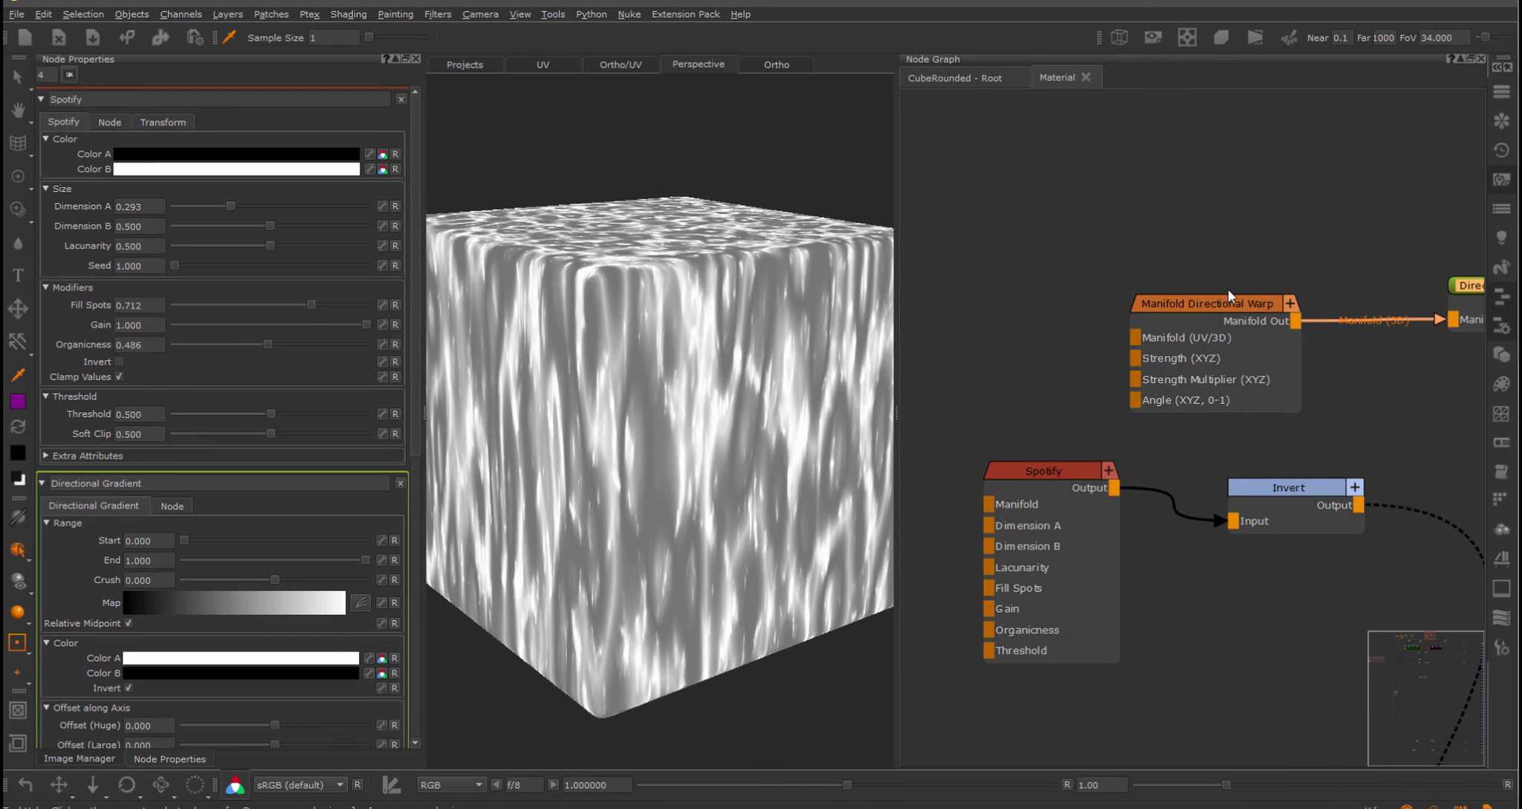
scroll(1100, 314, "down", 2)
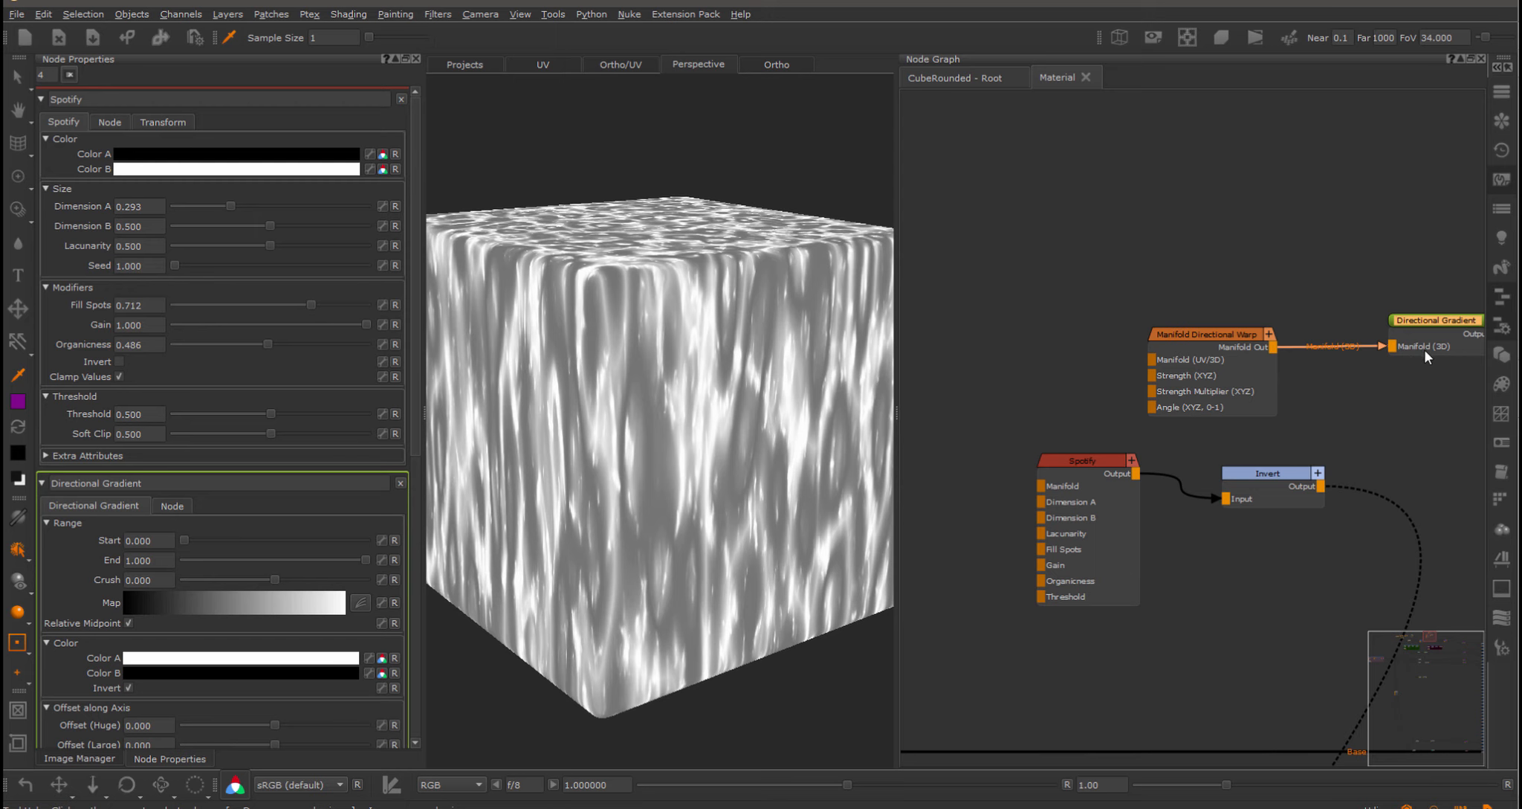
Create a Manifold 3D node and connect its output to the Manifold (UV/3D) input of the Manifold Directional Warp.
left_click(1024, 335)
key("Tab")
left_click(1062, 293)
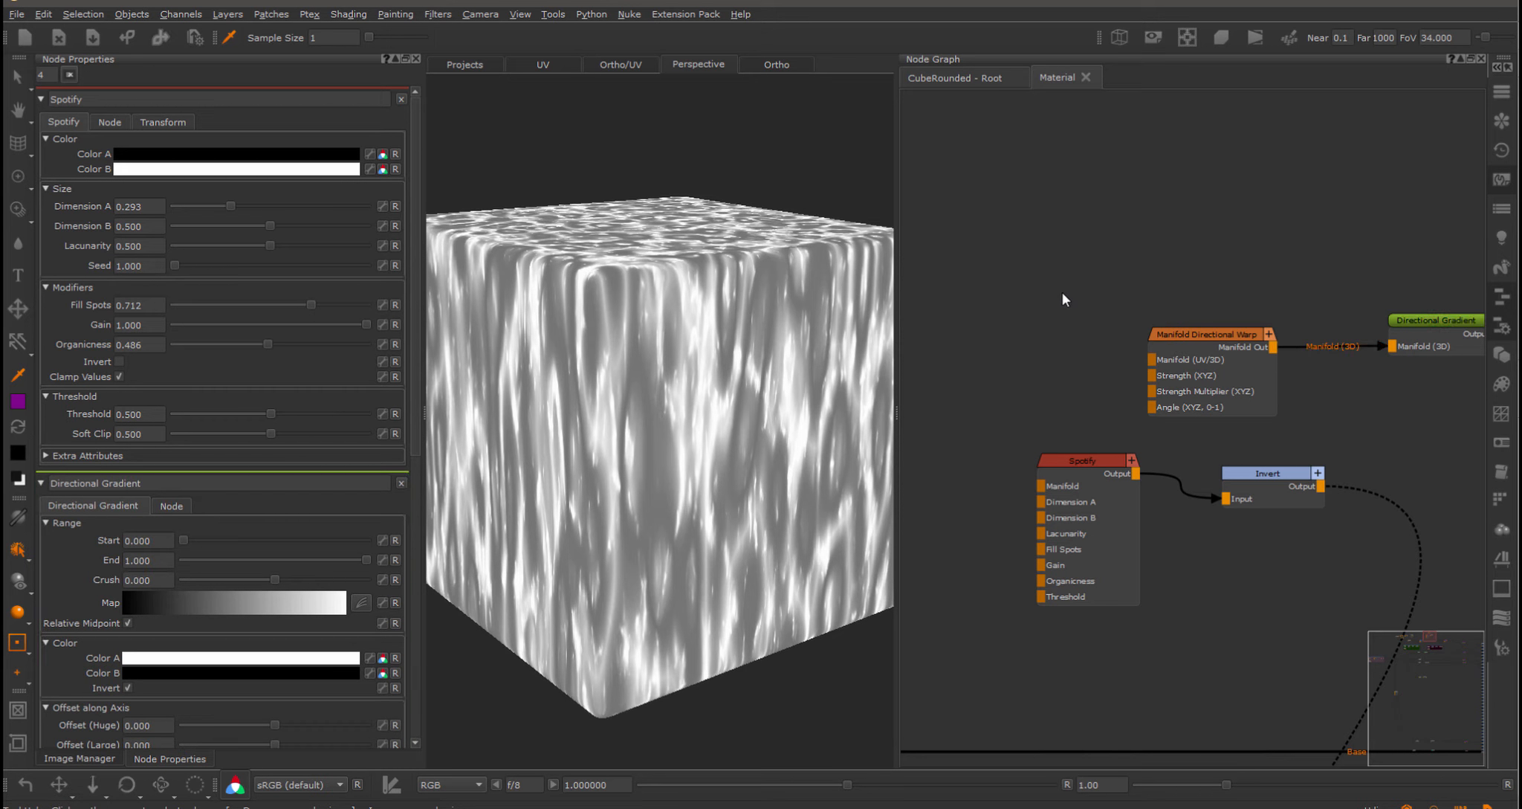
key("Tab")
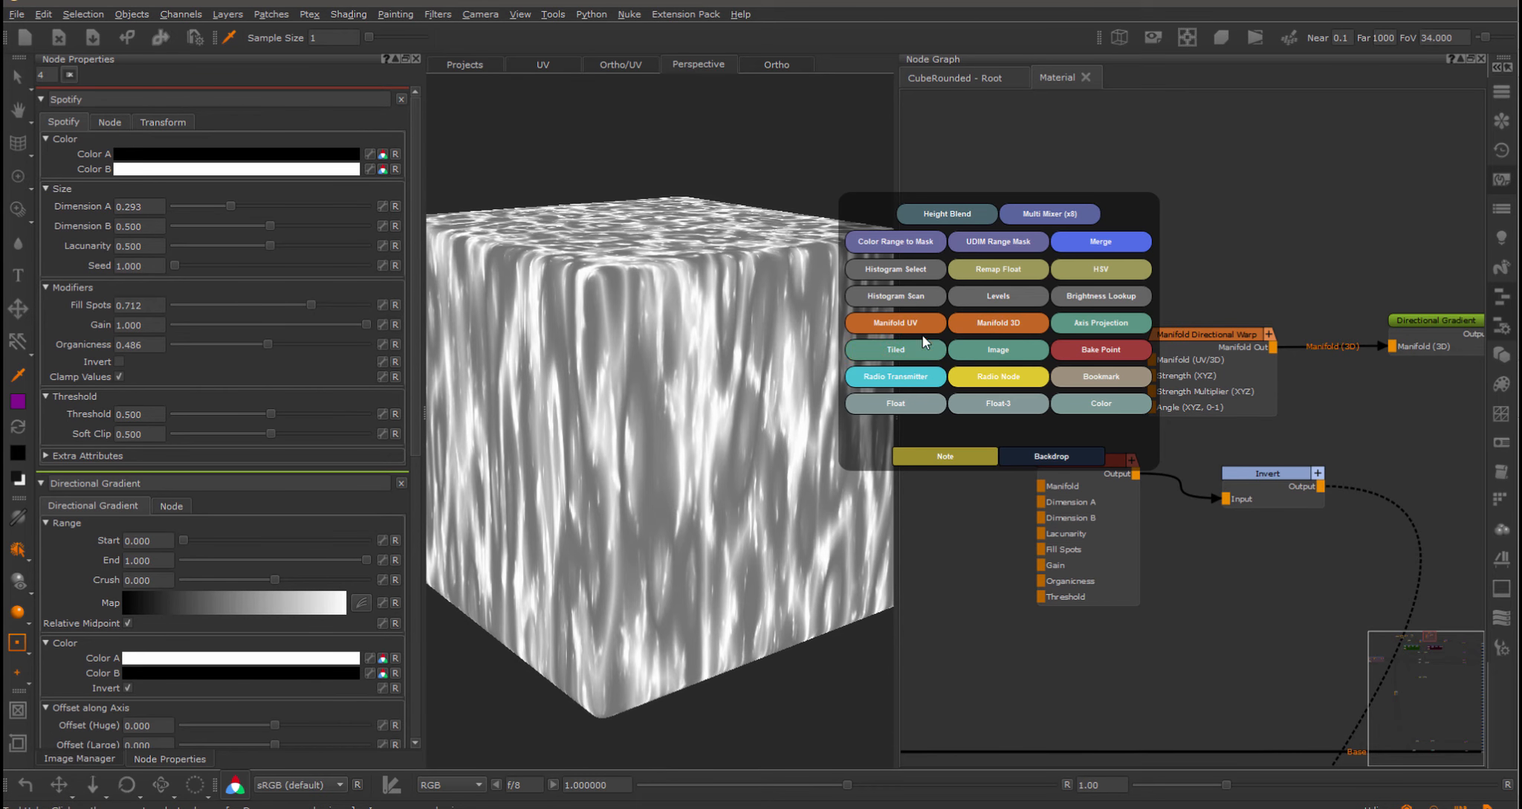
left_click(998, 327)
left_click_drag(1081, 346, 1217, 340)
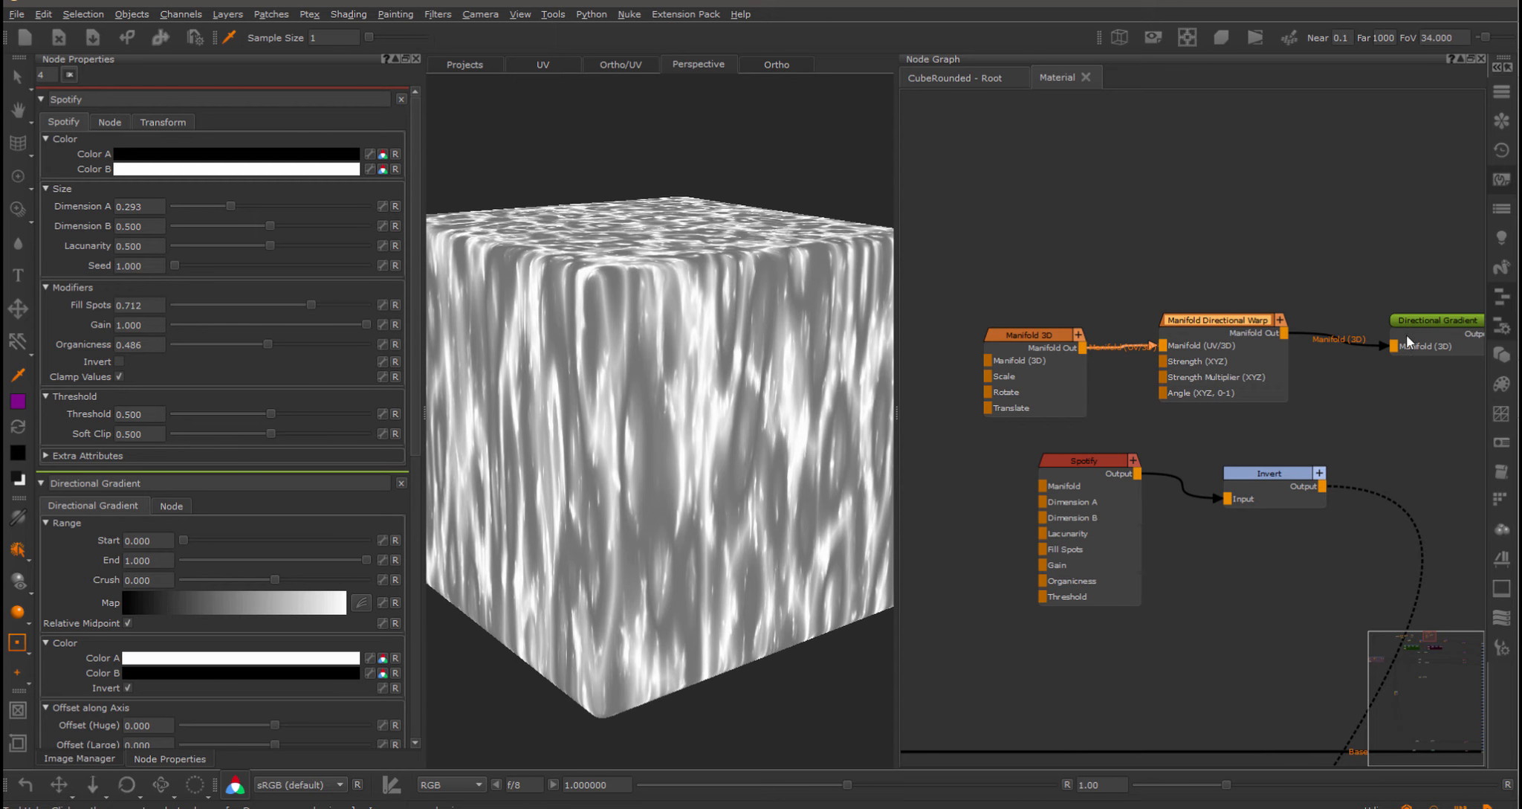
Reposition the Spotify and Invert nodes below Manifold 3D and connect Invert's output to the warp's Strength (XYZ) input.
middle_click_drag(1320, 428, 1354, 416)
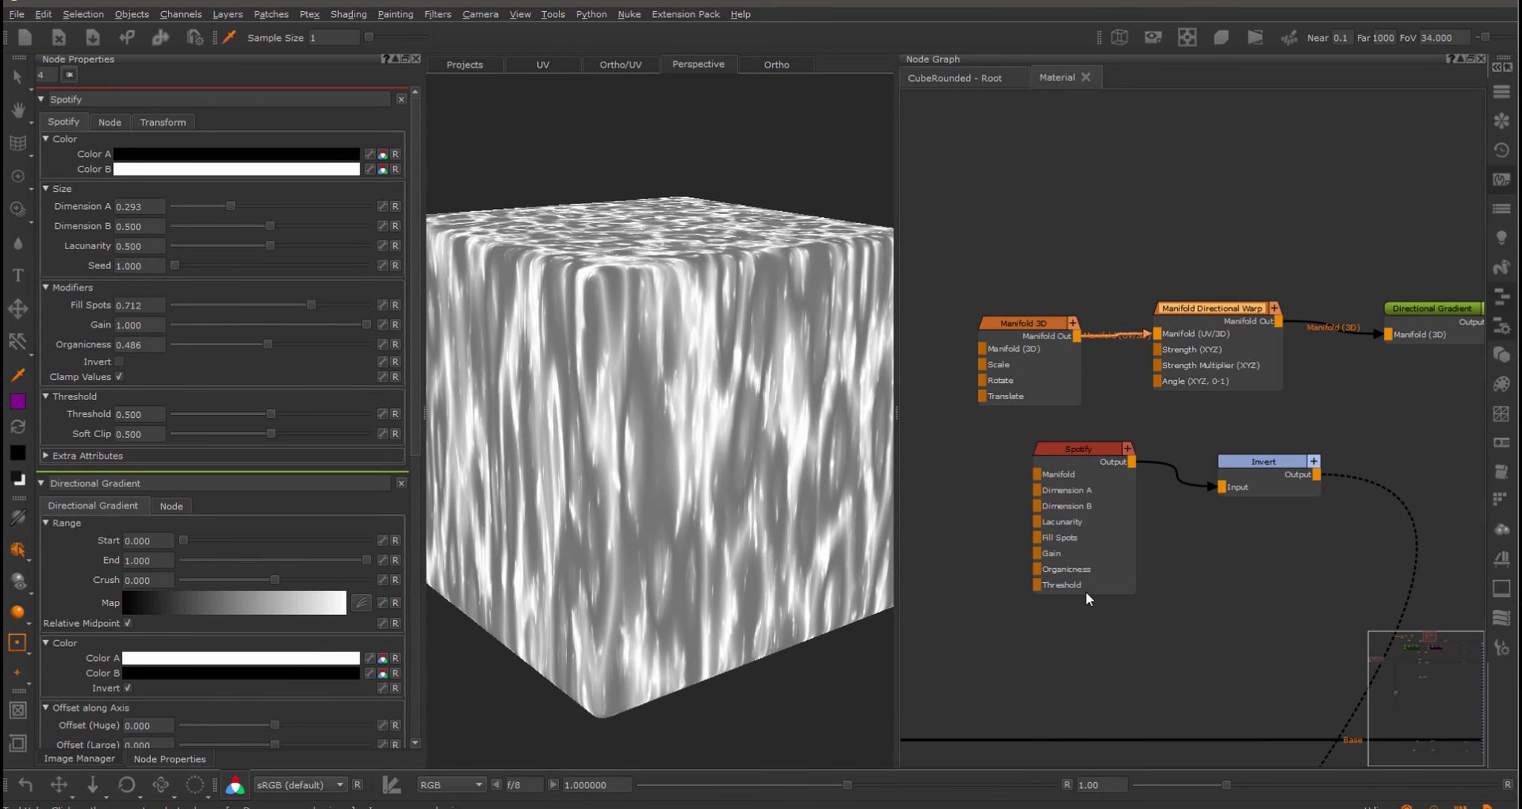
left_click_drag(1058, 614, 1058, 476)
left_click(1093, 422)
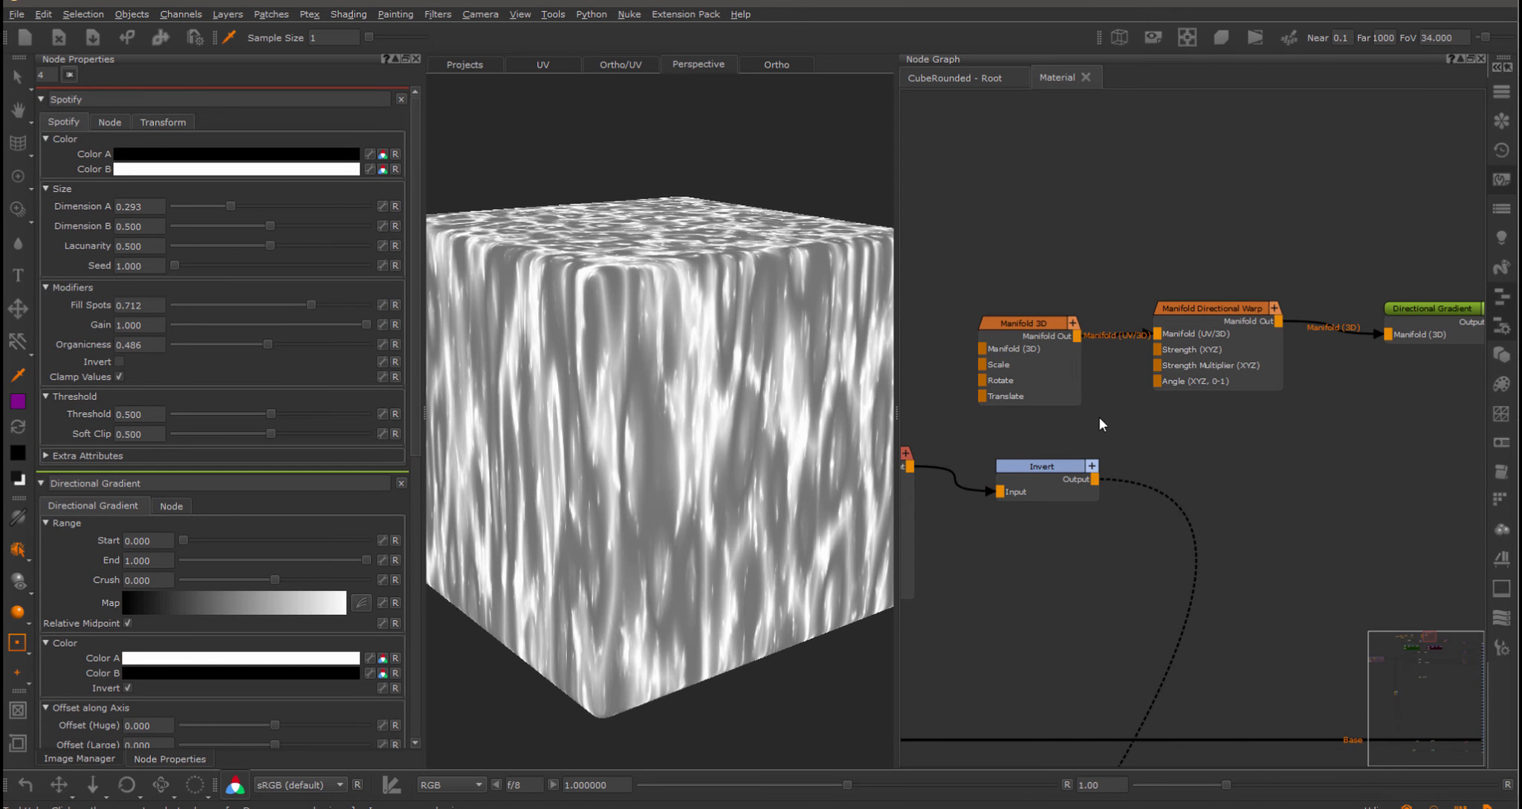
middle_click_drag(1114, 421, 1148, 428)
scroll(1159, 428, "up", 3)
left_click_drag(1117, 505, 1230, 335)
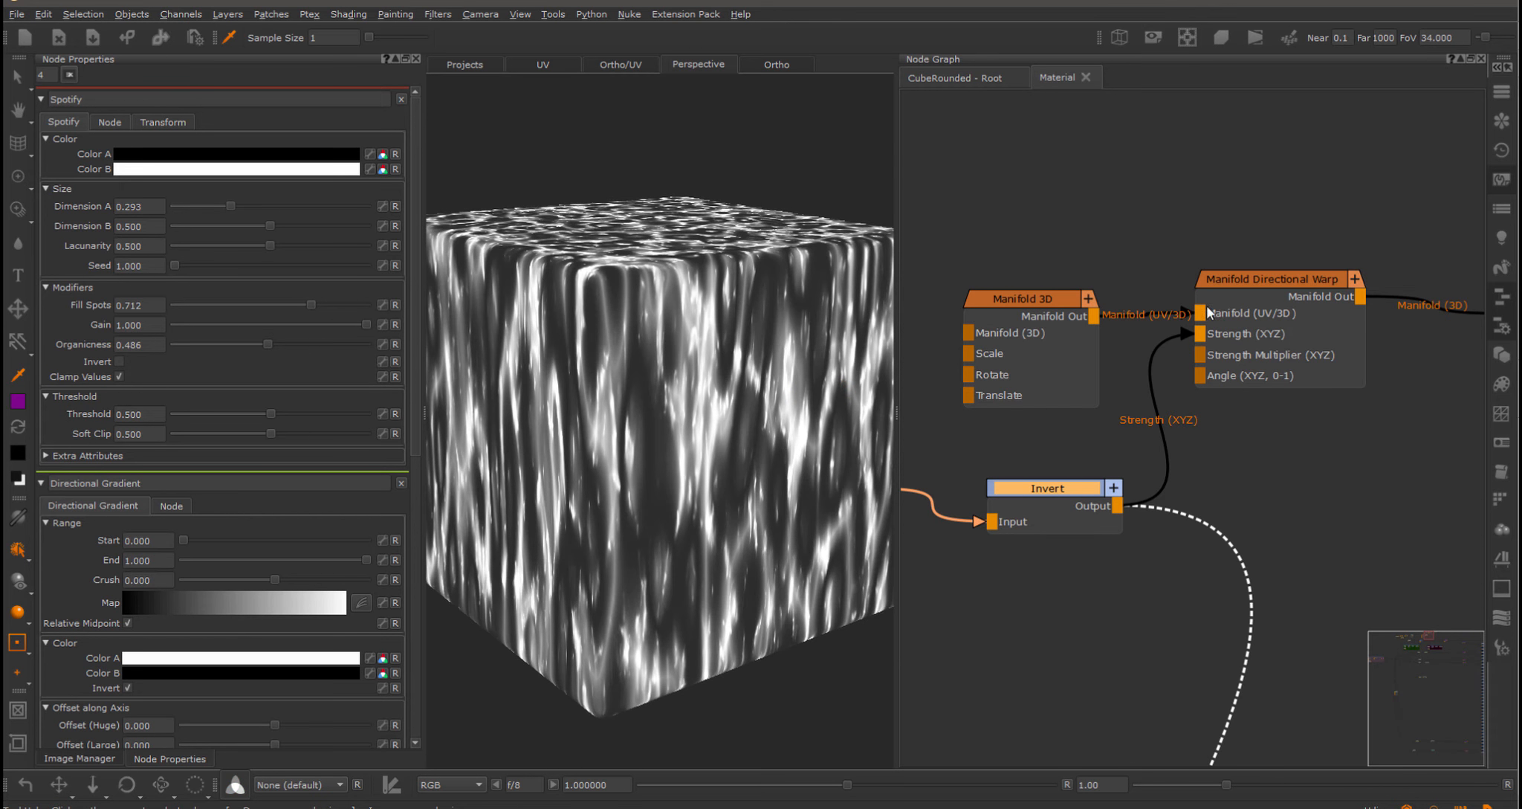
Display the Directional Gradient's output on the cube.
scroll(1211, 313, "down", 2)
middle_click_drag(1144, 265, 913, 289)
key("v")
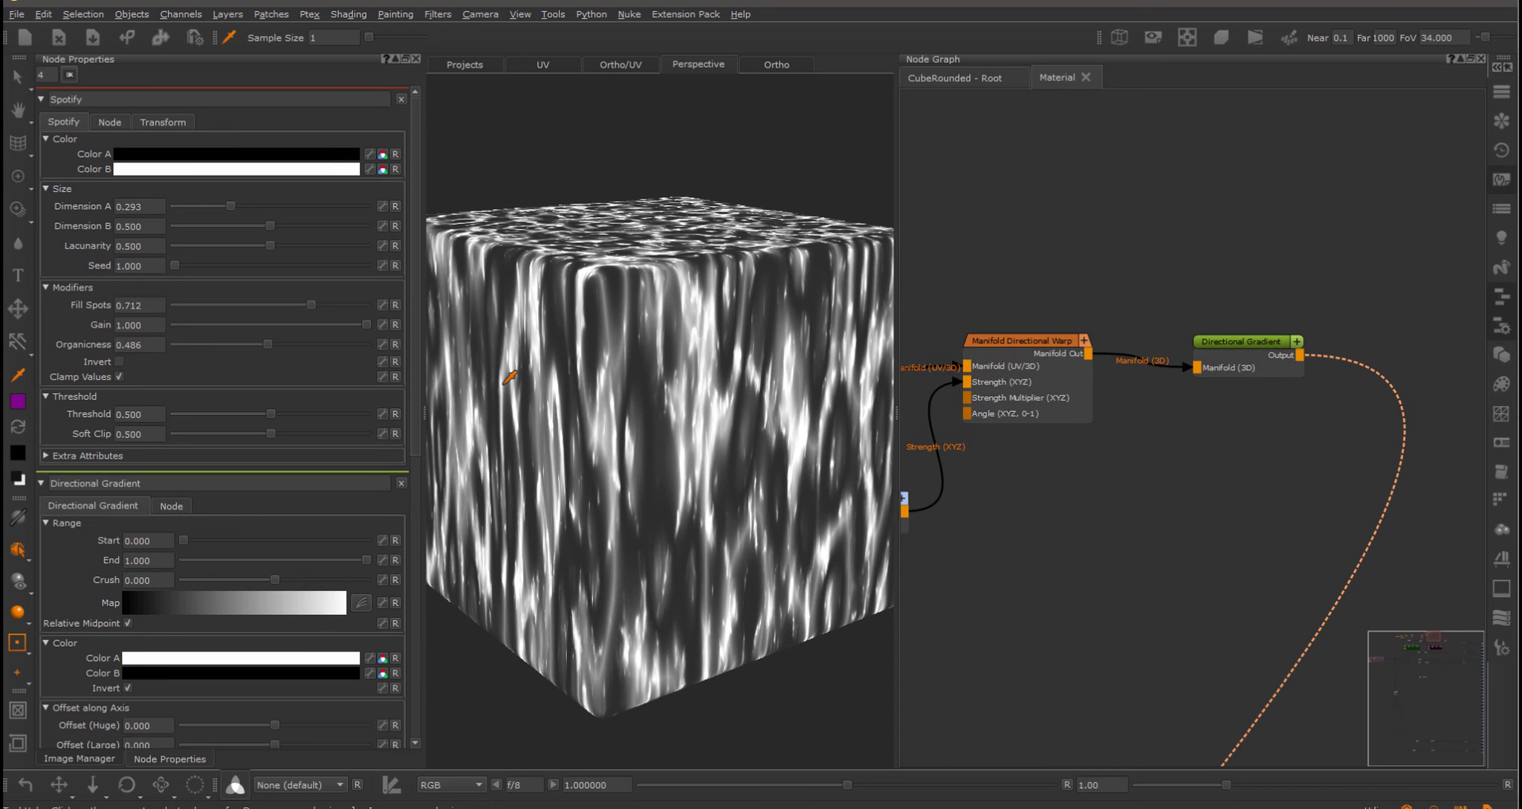
Open the Manifold Directional Warp's properties and set its Strength to 1.000.
middle_click_drag(1205, 240, 1408, 207)
double_click(1225, 307)
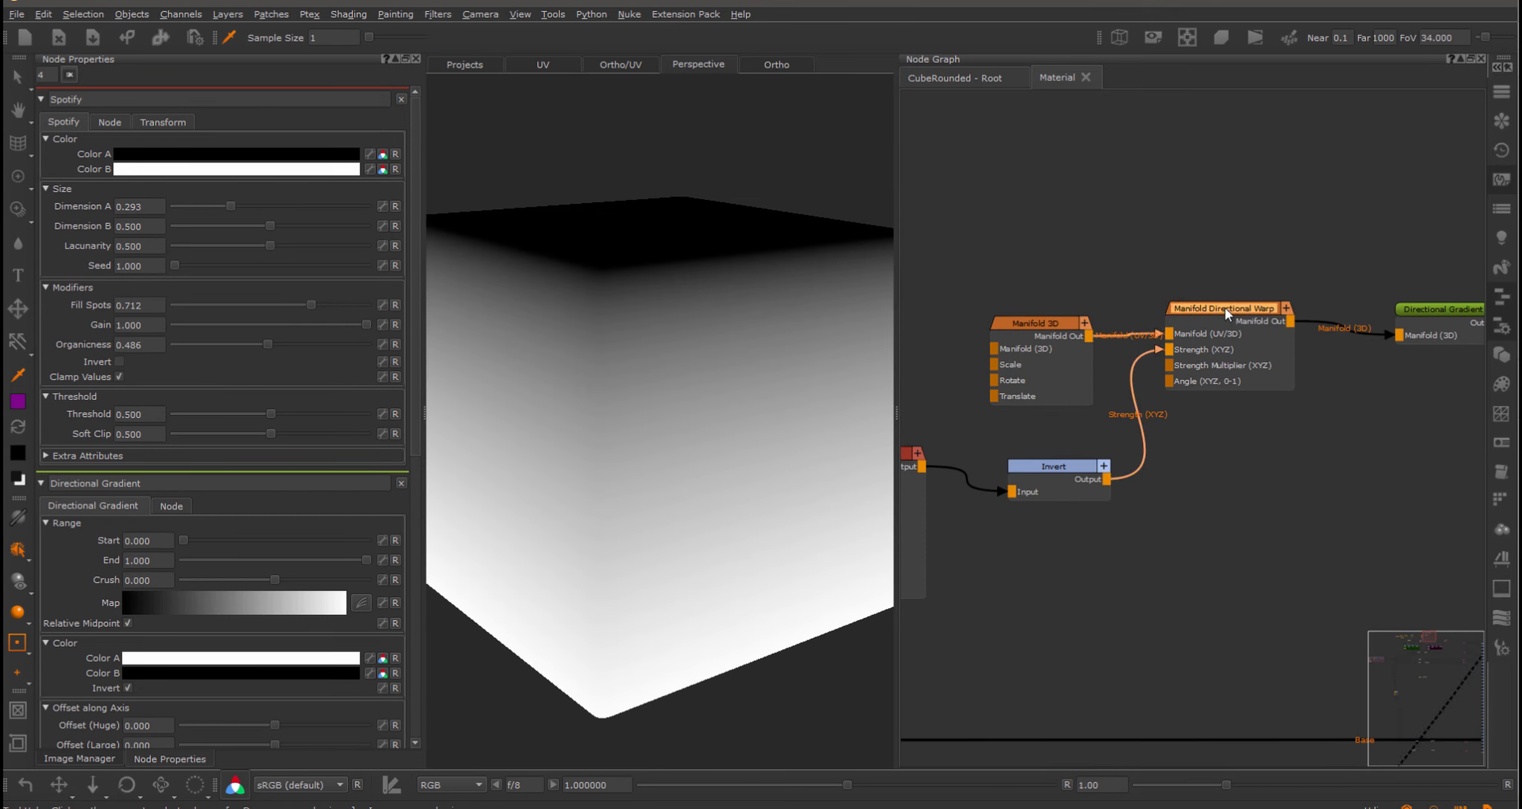
left_click_drag(192, 139, 378, 155)
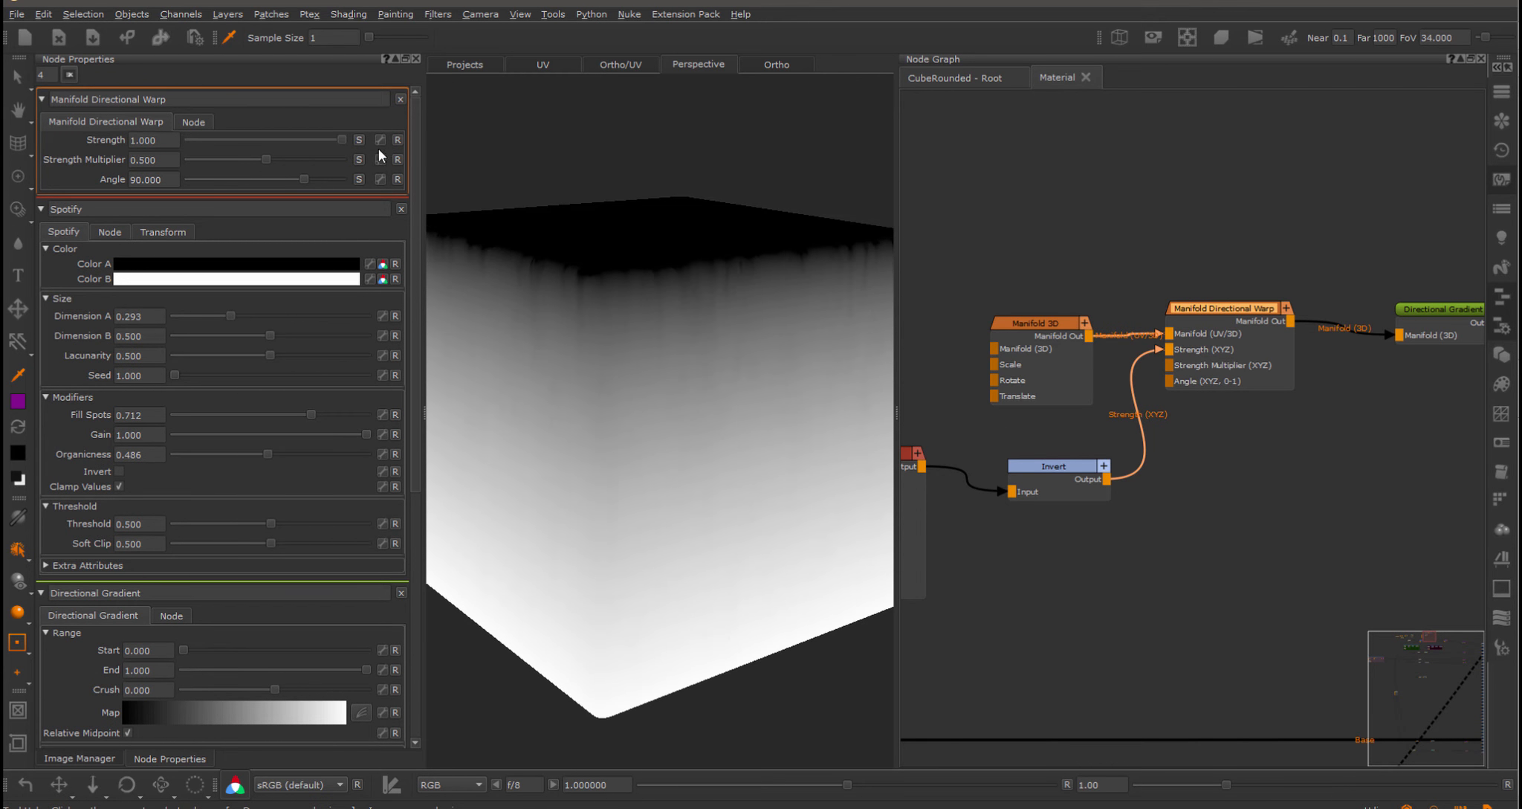
Set the Manifold Directional Warp's Strength Multiplier to 2.5 and view the drips closer on the cube.
scroll(714, 343, "up", 4)
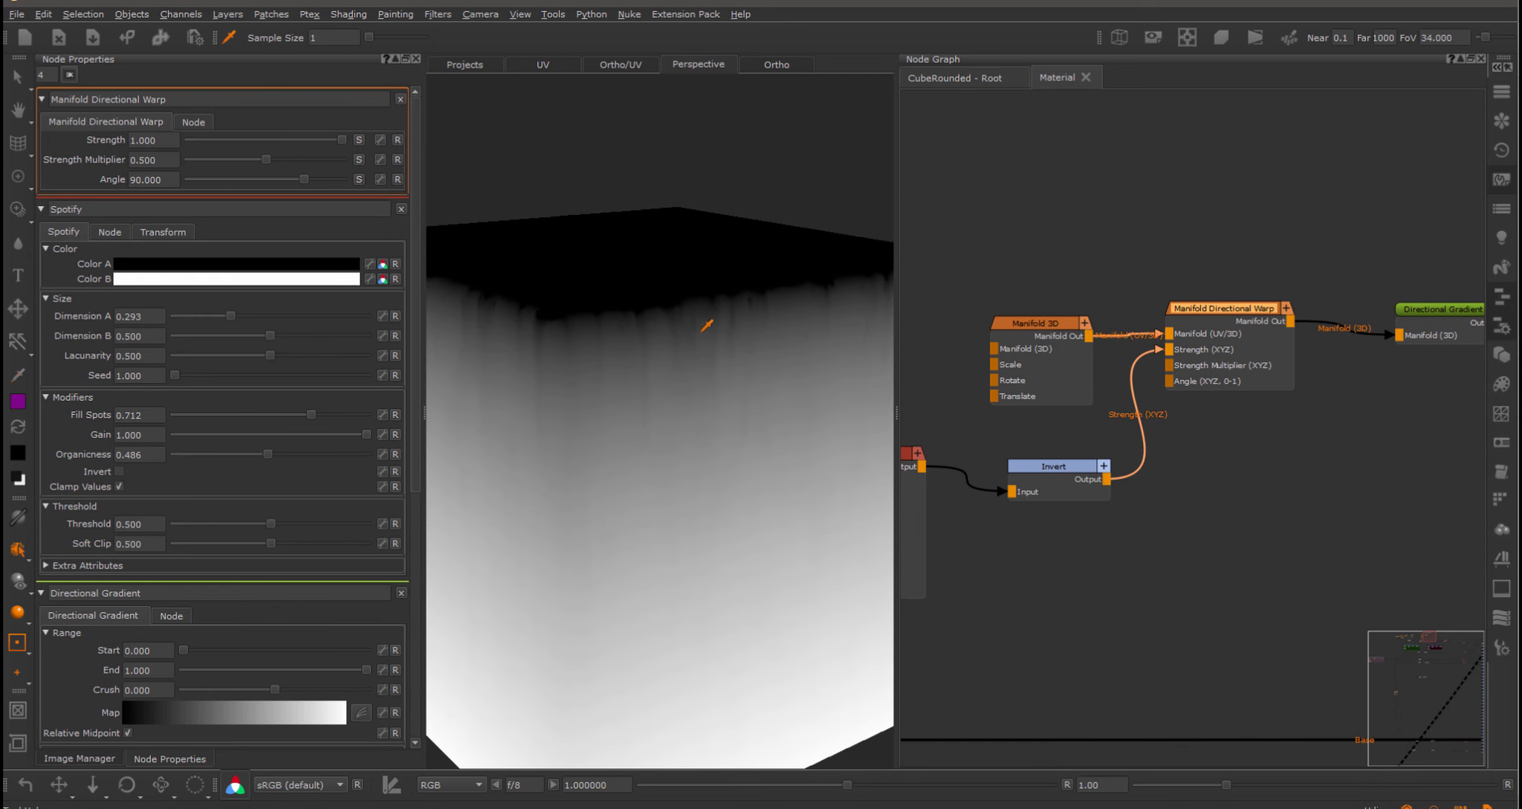
left_click(160, 159)
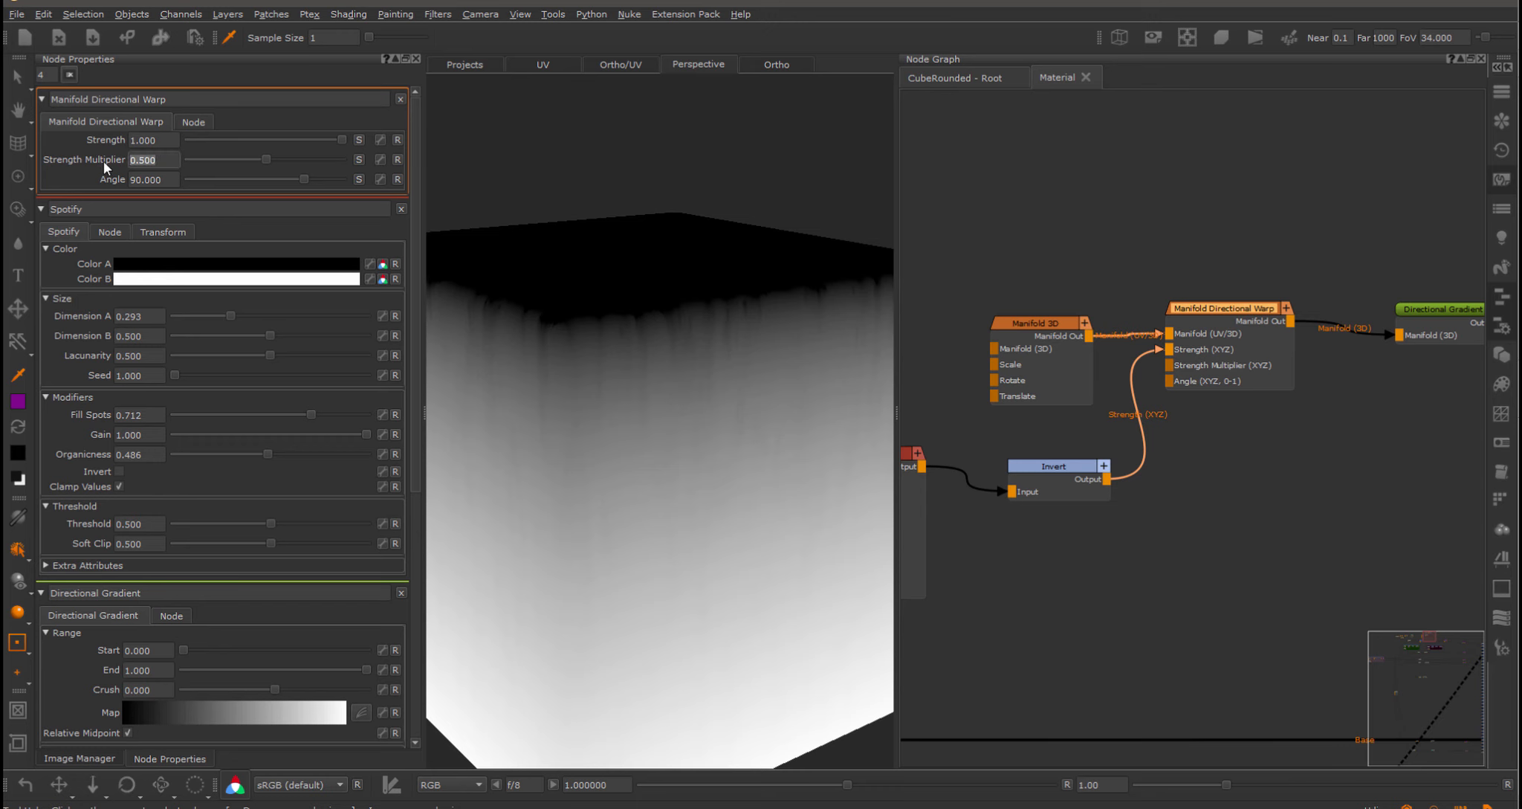
type("2.5")
key("Return")
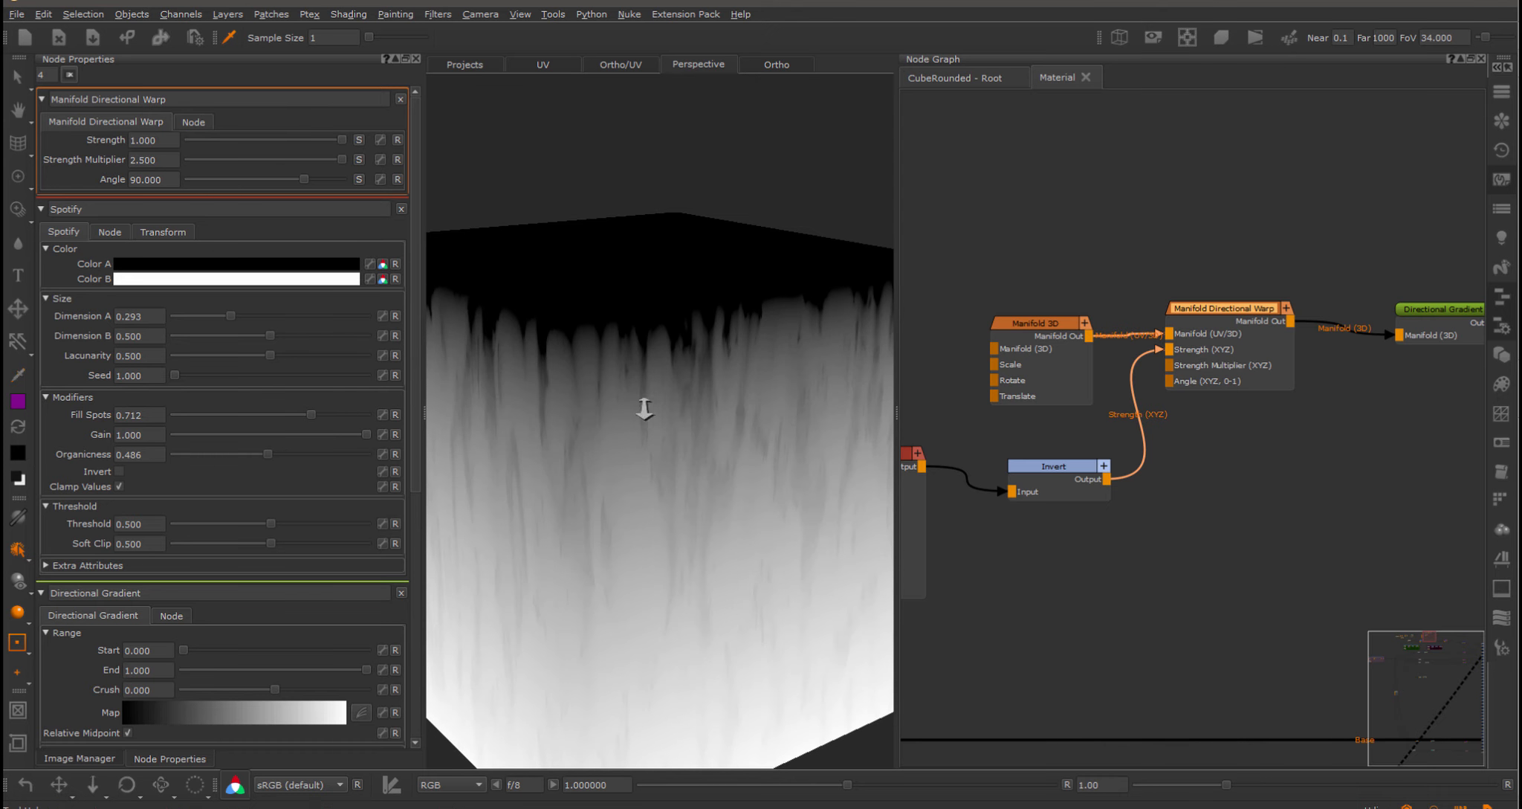
right_click_drag(644, 409, 628, 366, "alt")
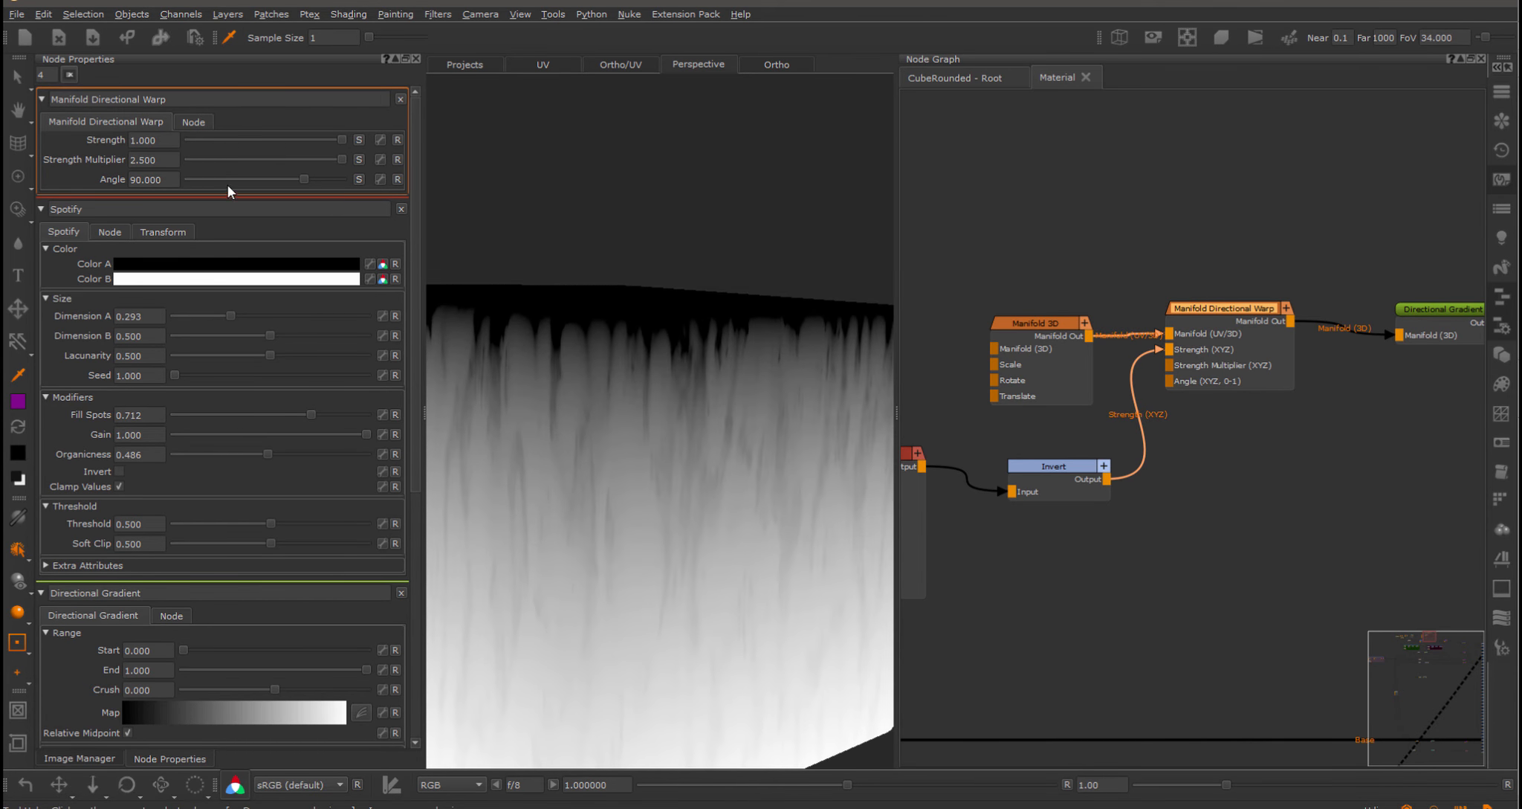
Set the Spotify node's Dimension A to 0.212, Dimension B to 0.606 and Organicness to 0.502.
middle_click_drag(866, 453, 1032, 461)
left_click(1032, 452)
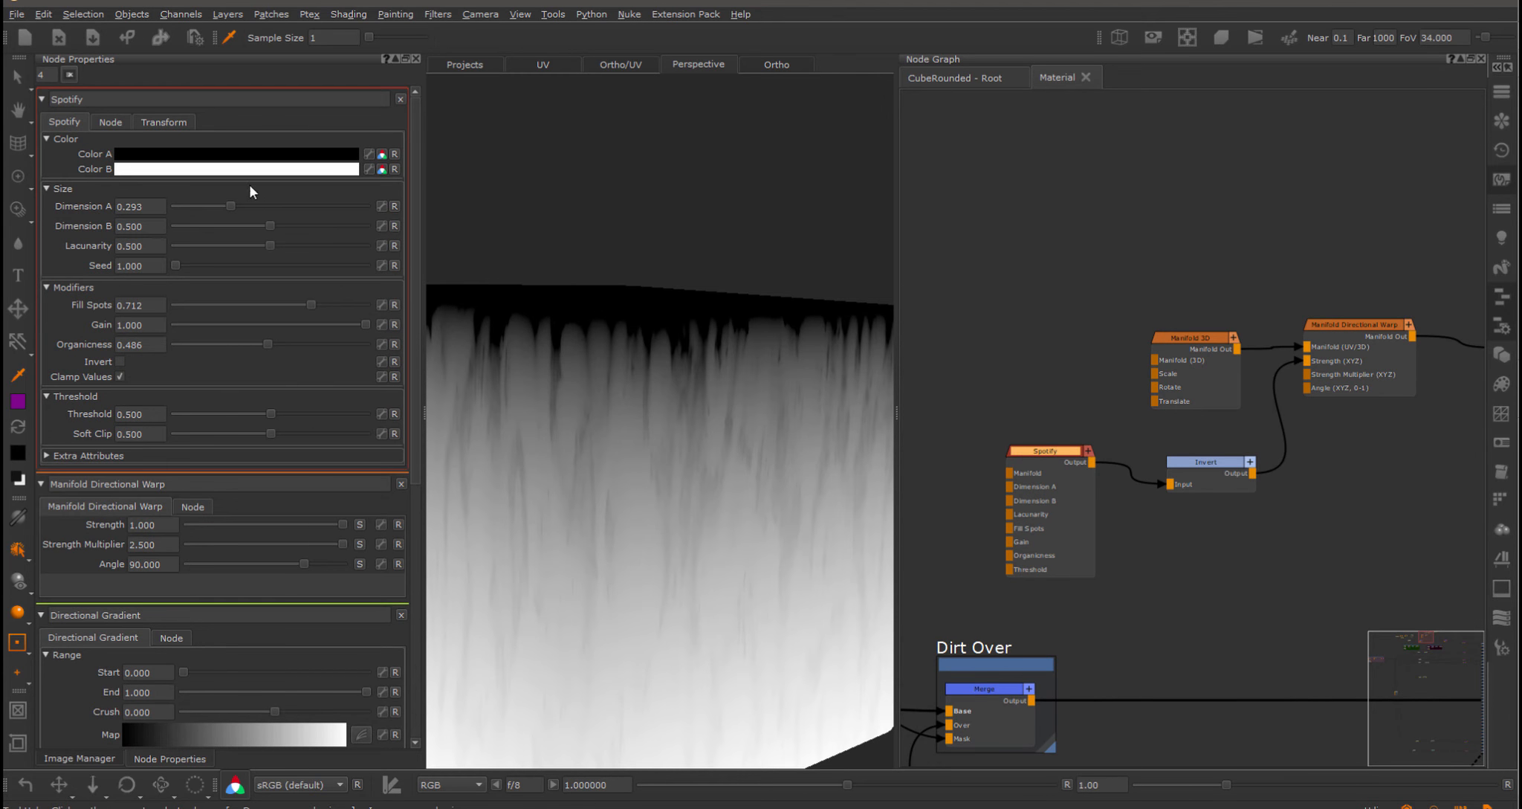
mouse_move(229, 206)
left_mouse_down()
mouse_move(211, 209)
mouse_move(299, 227)
mouse_move(182, 204)
left_mouse_up()
left_click(167, 122)
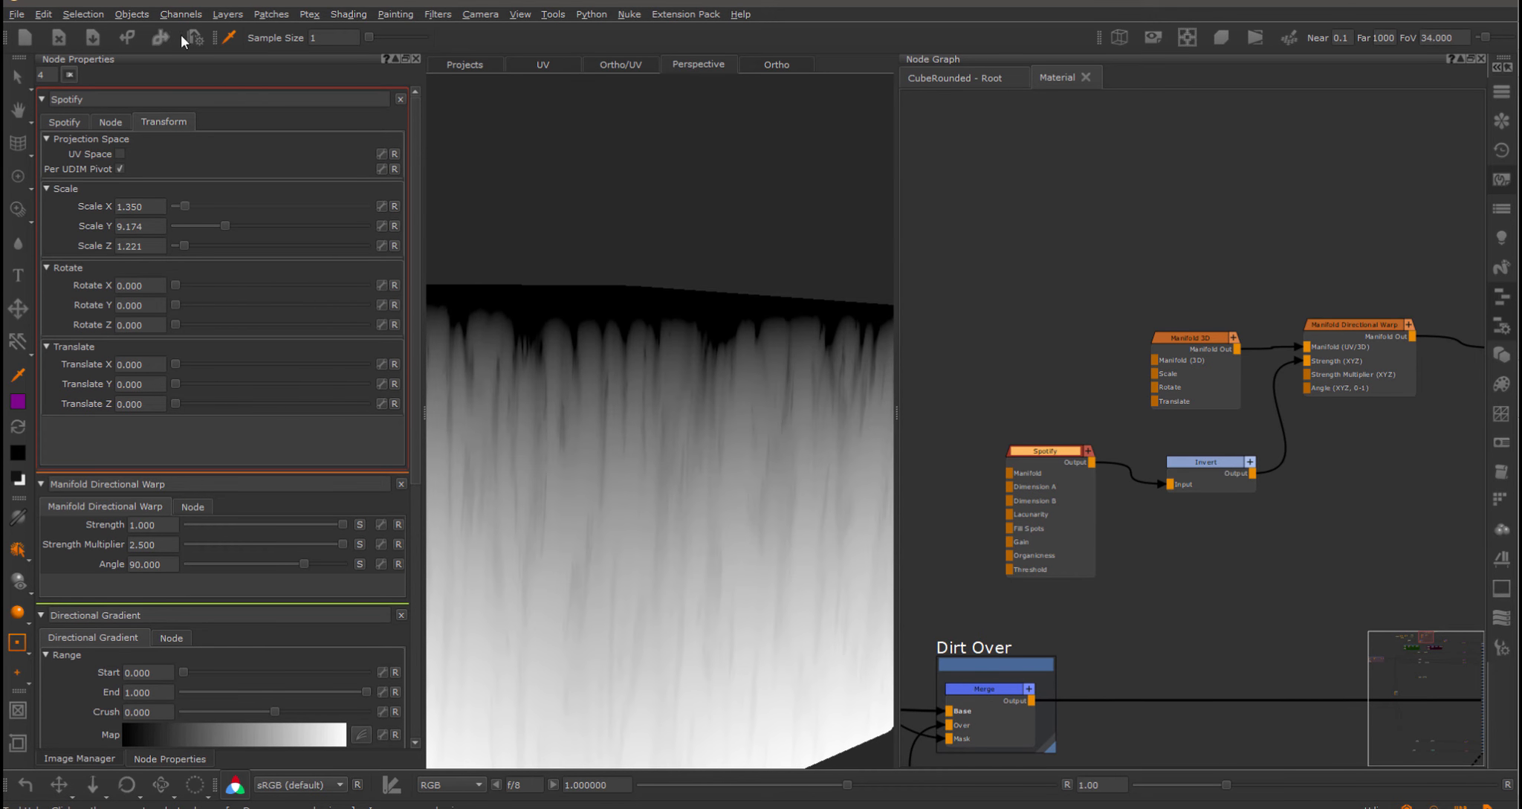
left_click(111, 122)
left_click(65, 121)
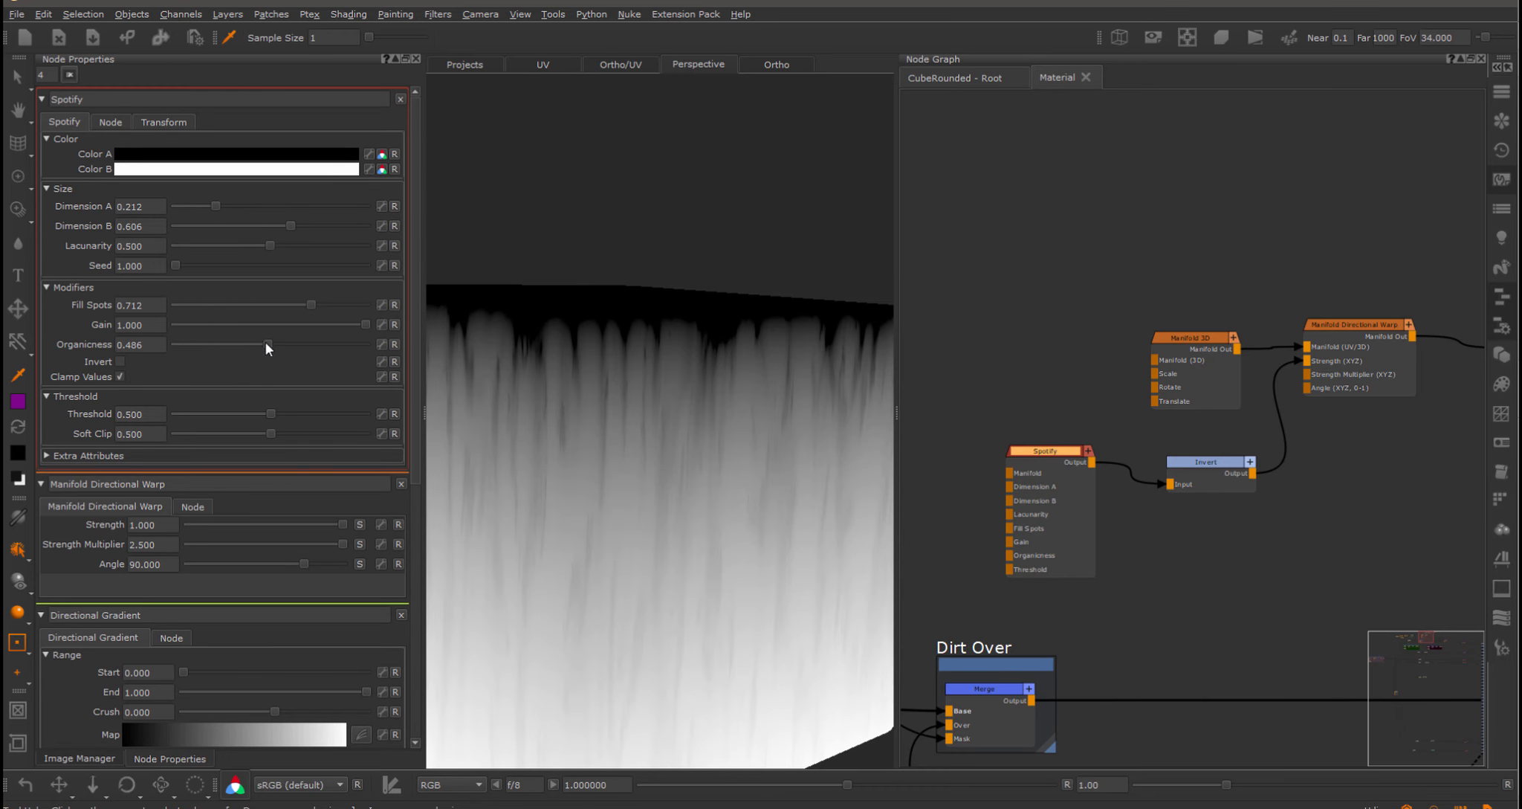
left_click_drag(266, 345, 271, 344)
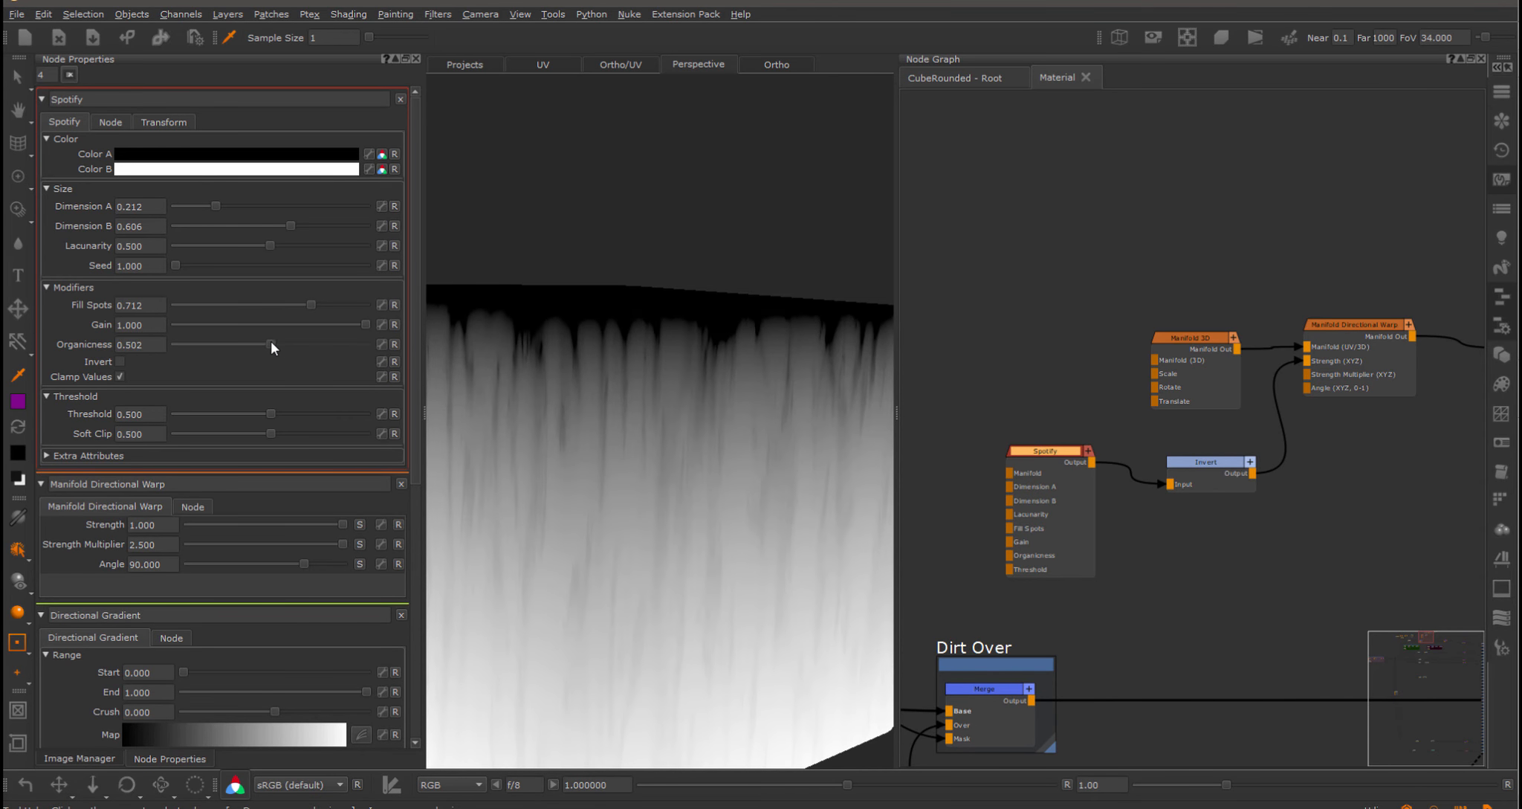
Try a brightness value of 150 for Spotify's Color B and set it back to 100.
left_click(233, 170)
left_click_drag(1095, 392, 1255, 379)
double_click(992, 380)
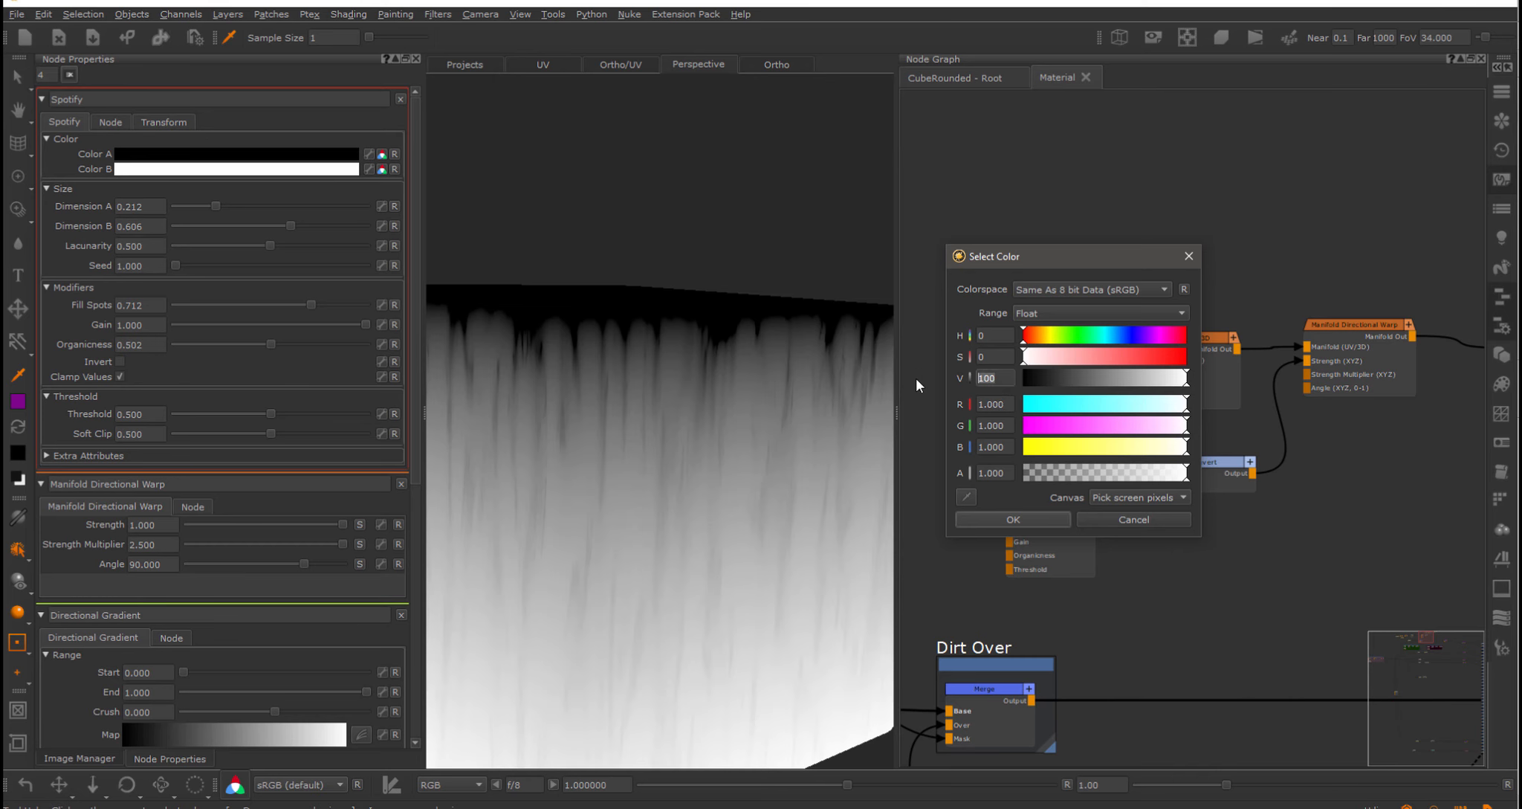
type("150")
key("Return")
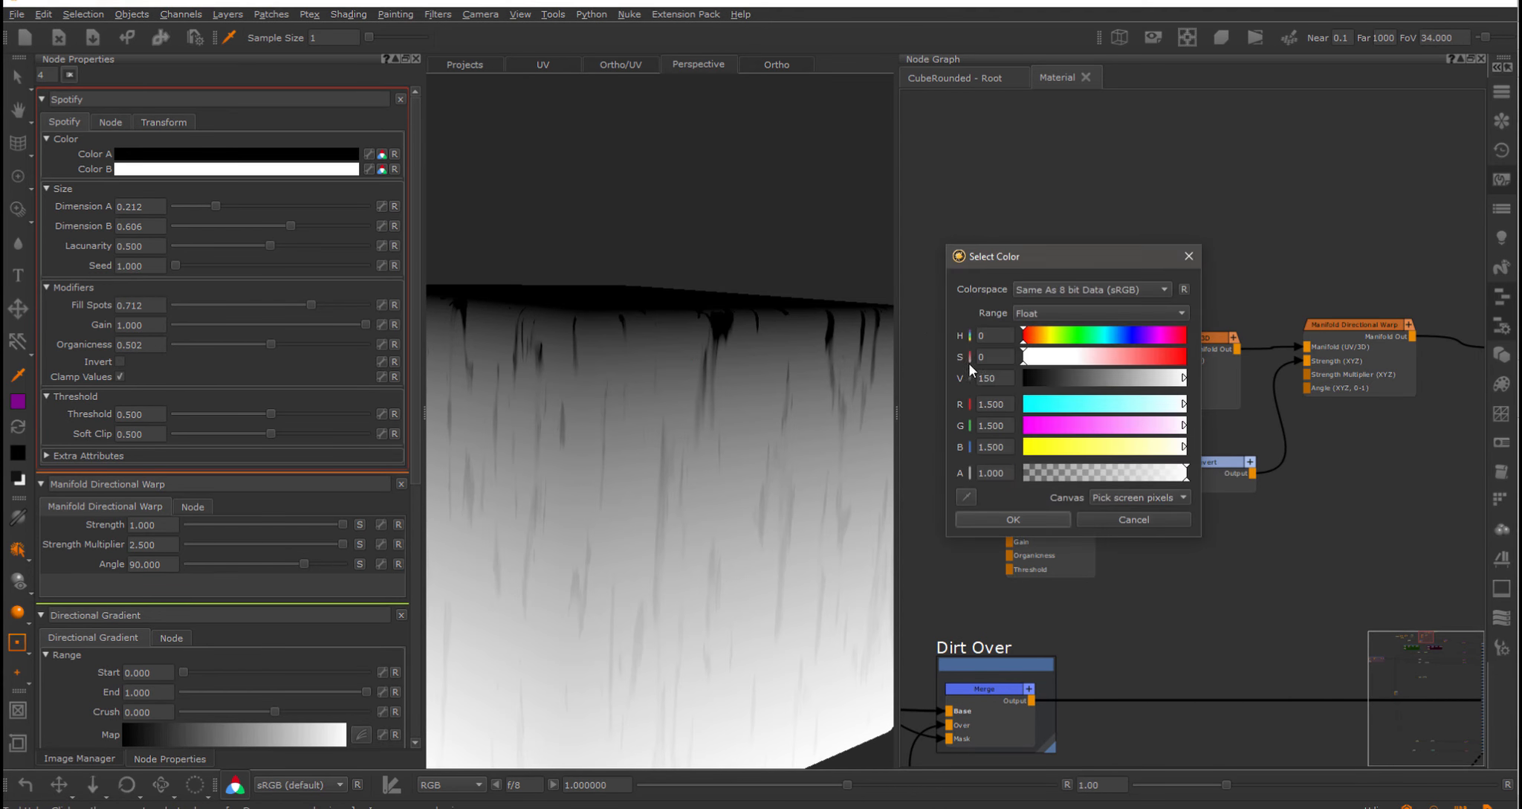
double_click(1003, 381)
type("100")
key("Tab")
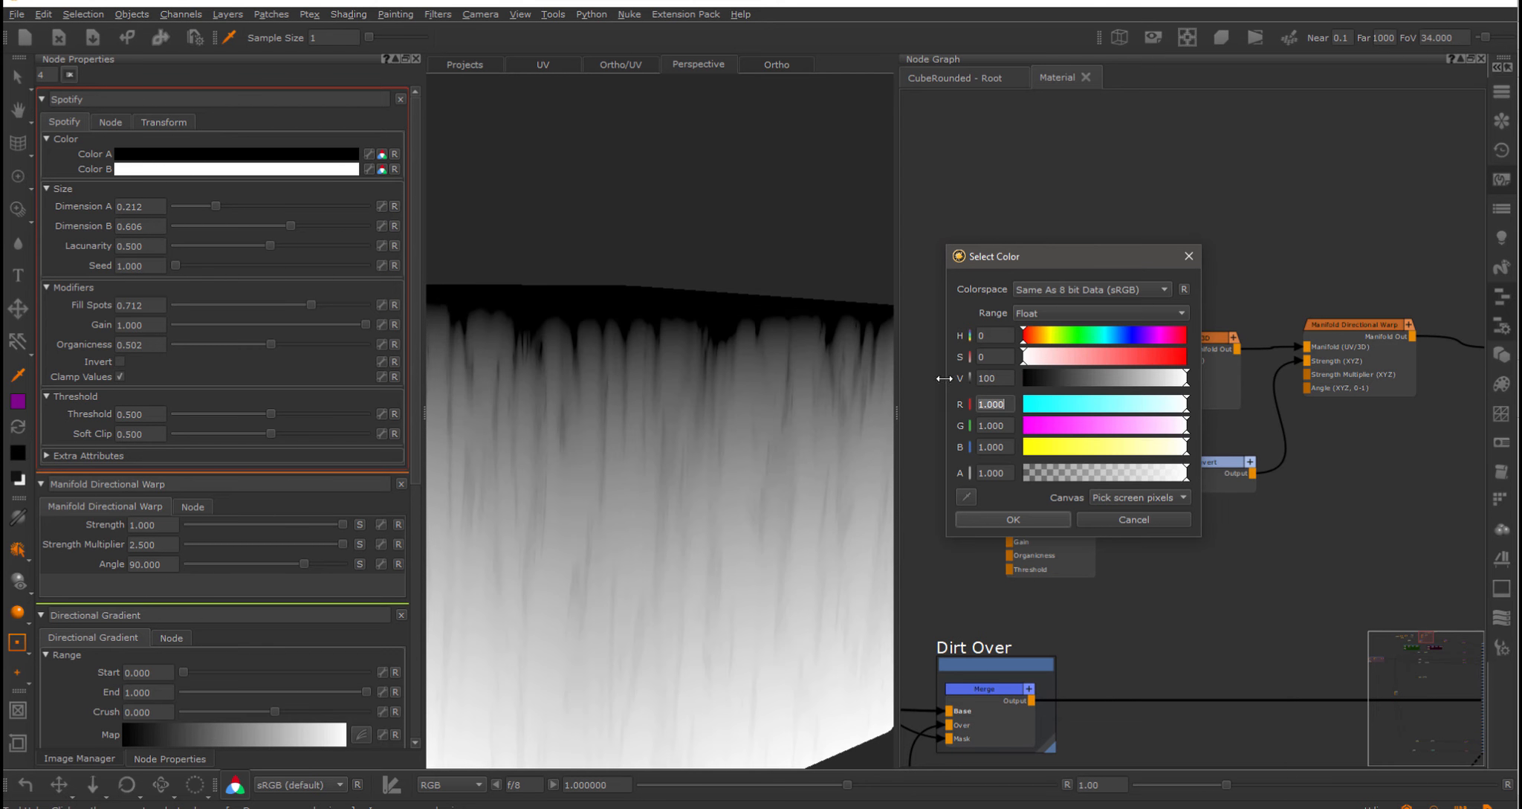
left_click(996, 520)
scroll(1283, 287, "down", 6)
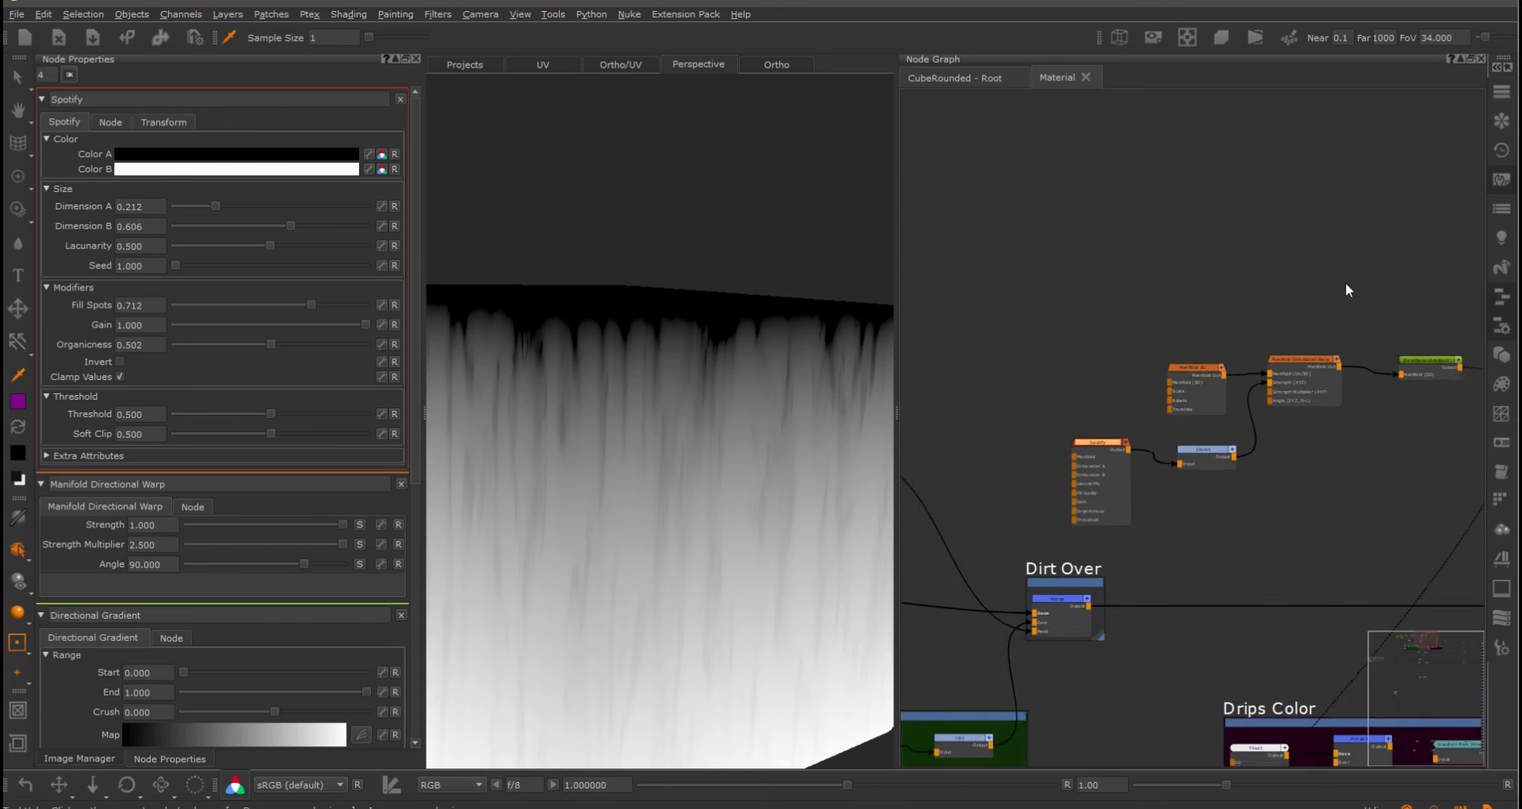
left_click_drag(1162, 317, 1437, 452)
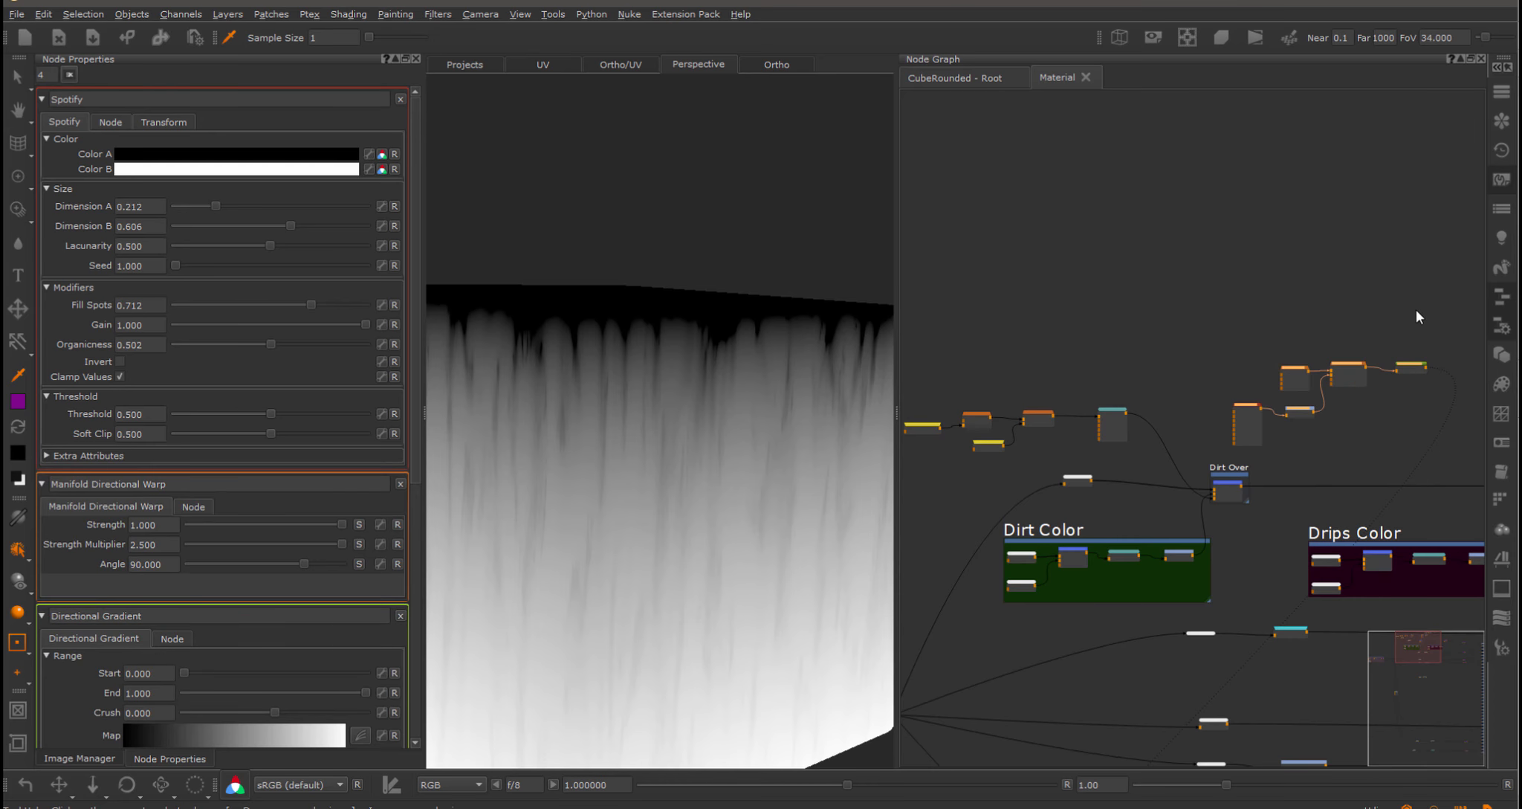
middle_click_drag(1416, 309, 1241, 348)
scroll(1274, 384, "down", 2)
key("Tab")
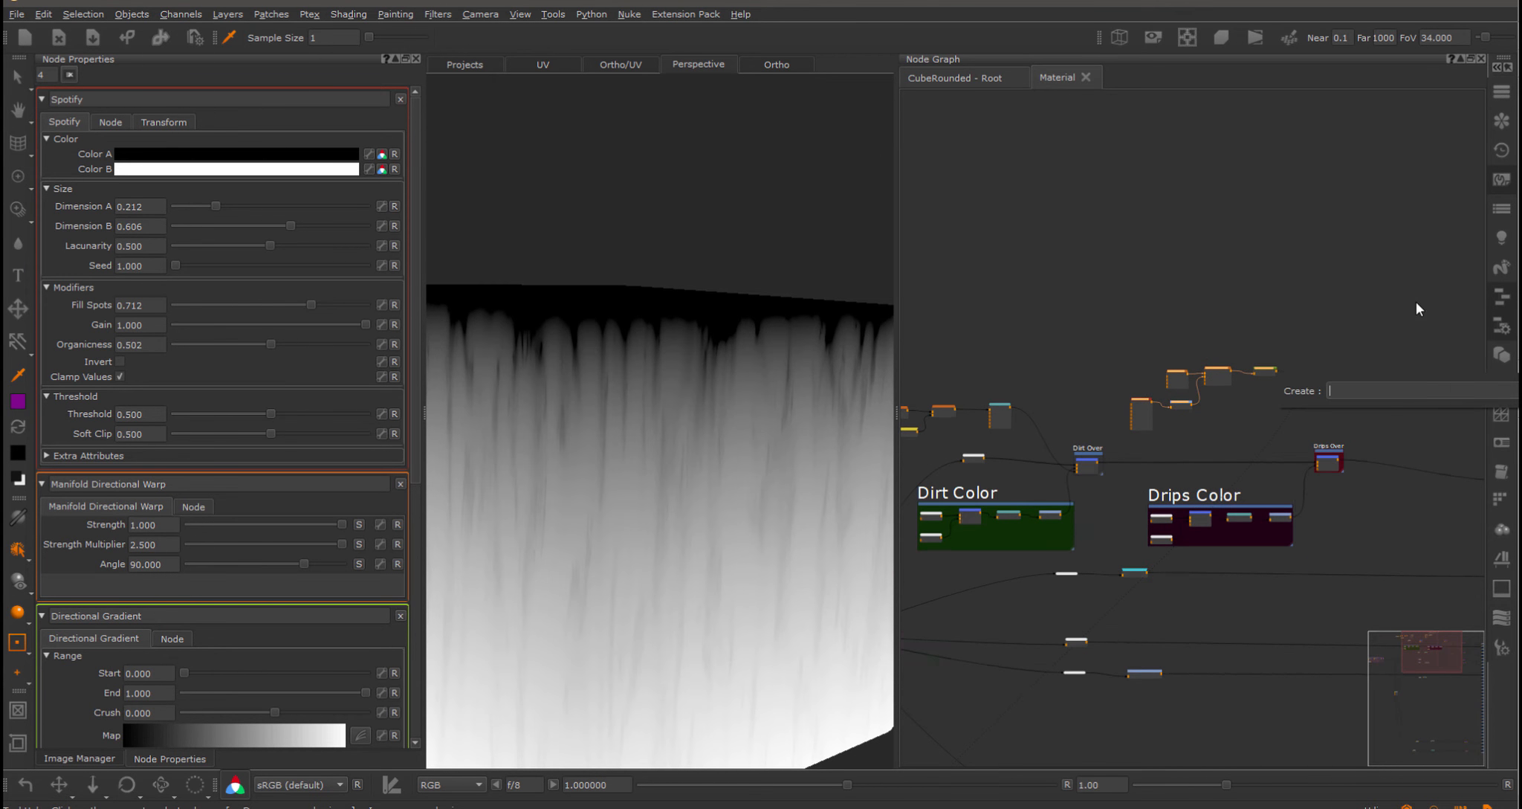
middle_click_drag(981, 331, 1219, 333)
left_click(1214, 328)
Create a Backdrop around the mask nodes above Dirt Color that feed the Dirt Over merge.
scroll(1145, 365, "up", 5)
scroll(1149, 366, "down", 1)
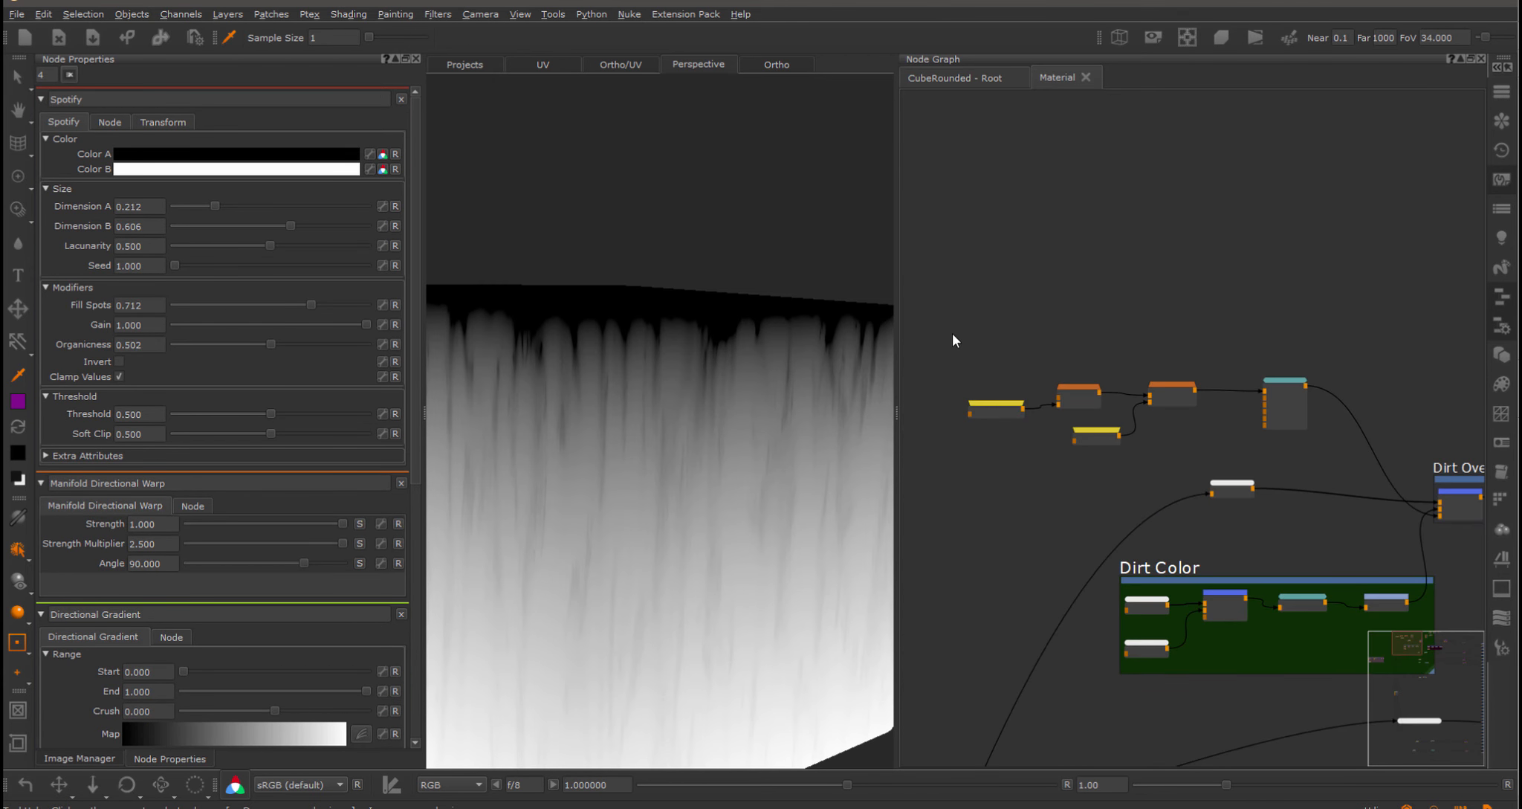
left_click_drag(956, 335, 1332, 451)
scroll(1175, 385, "up", 3)
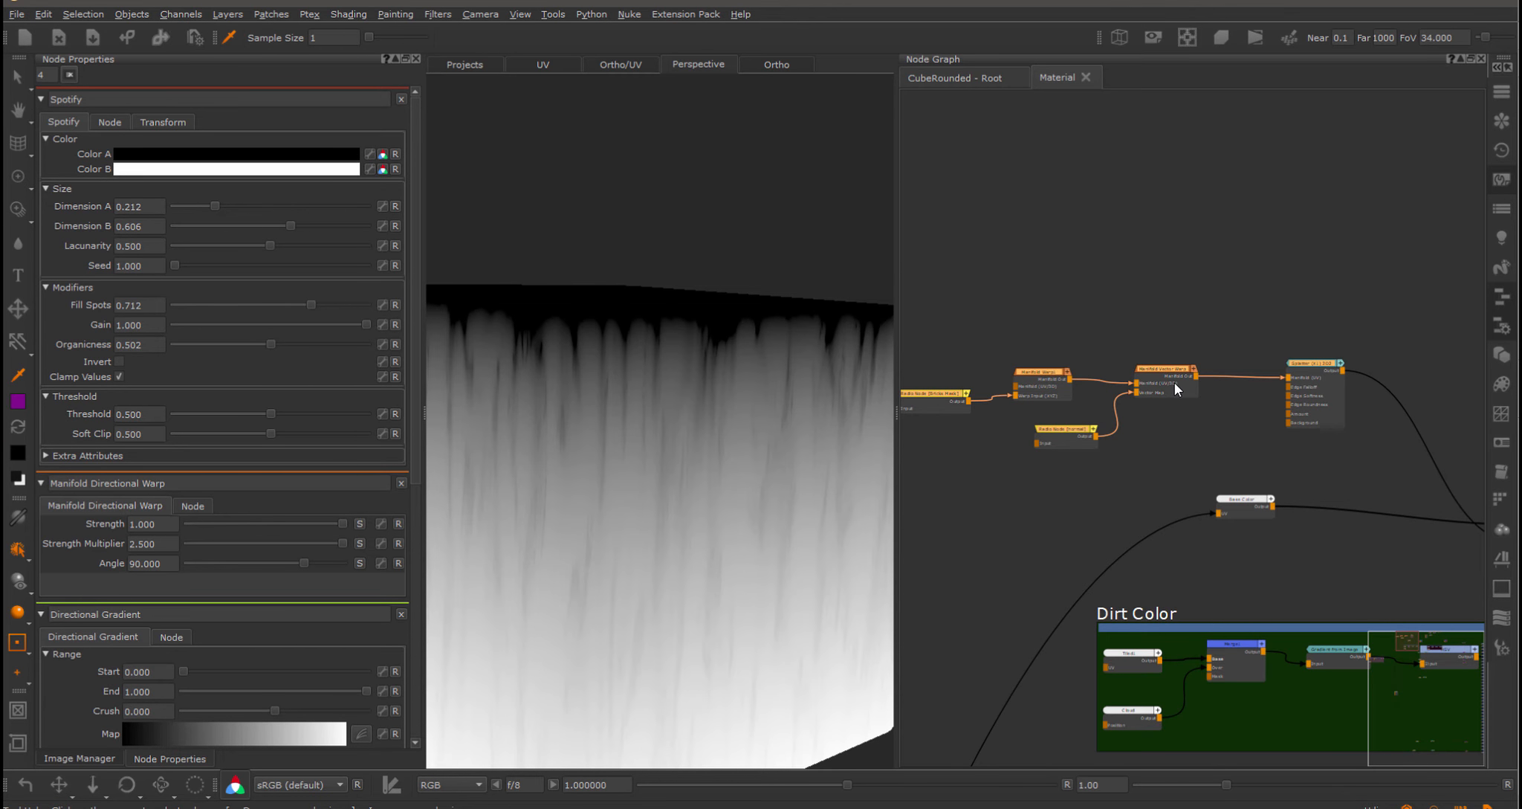
scroll(1182, 339, "down", 3)
key("Tab")
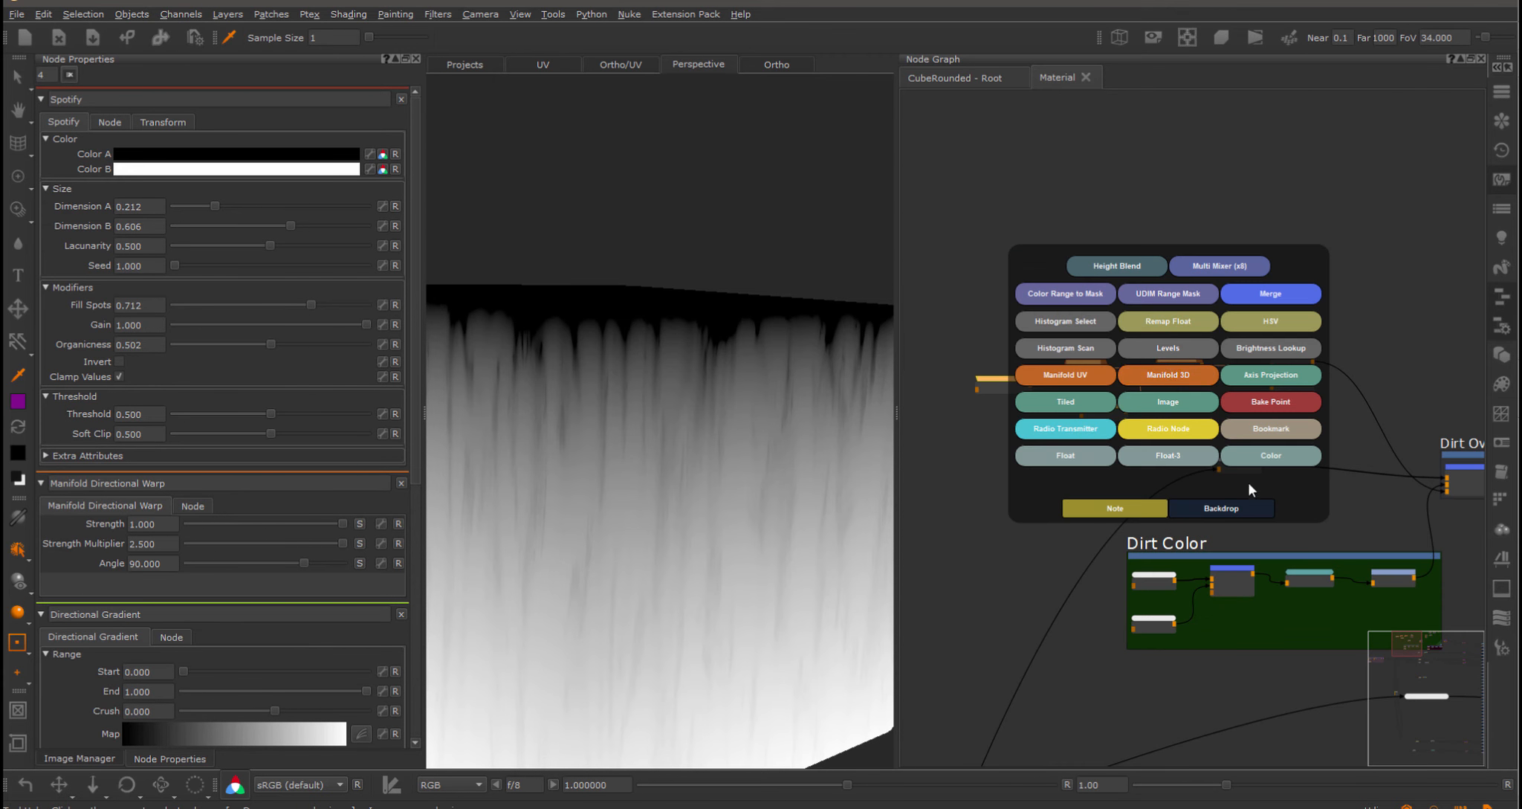
left_click(1221, 507)
Name the new backdrop Dirt Mask.
left_click(1031, 341)
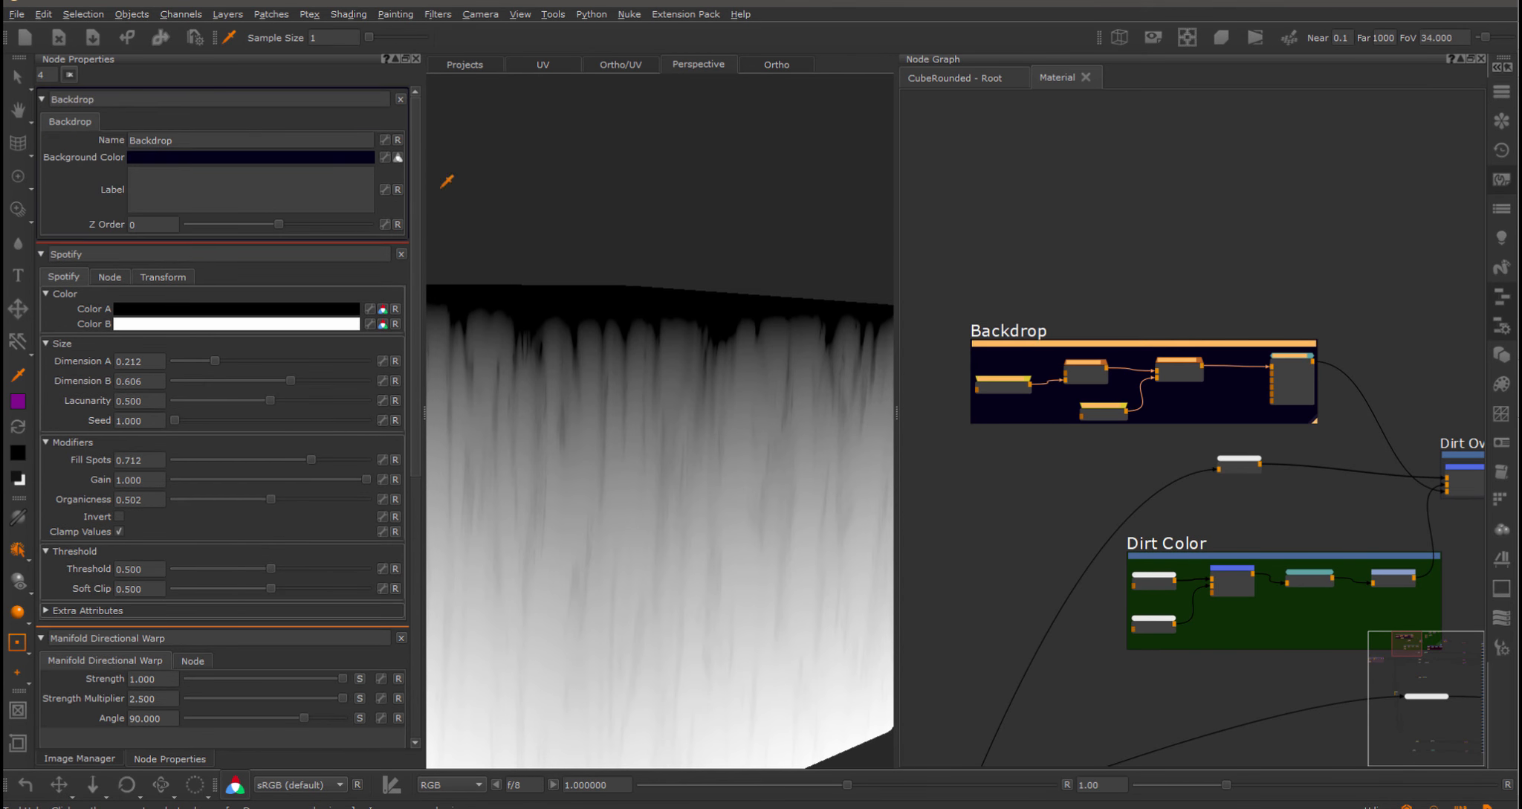
double_click(186, 138)
type("Dirt ")
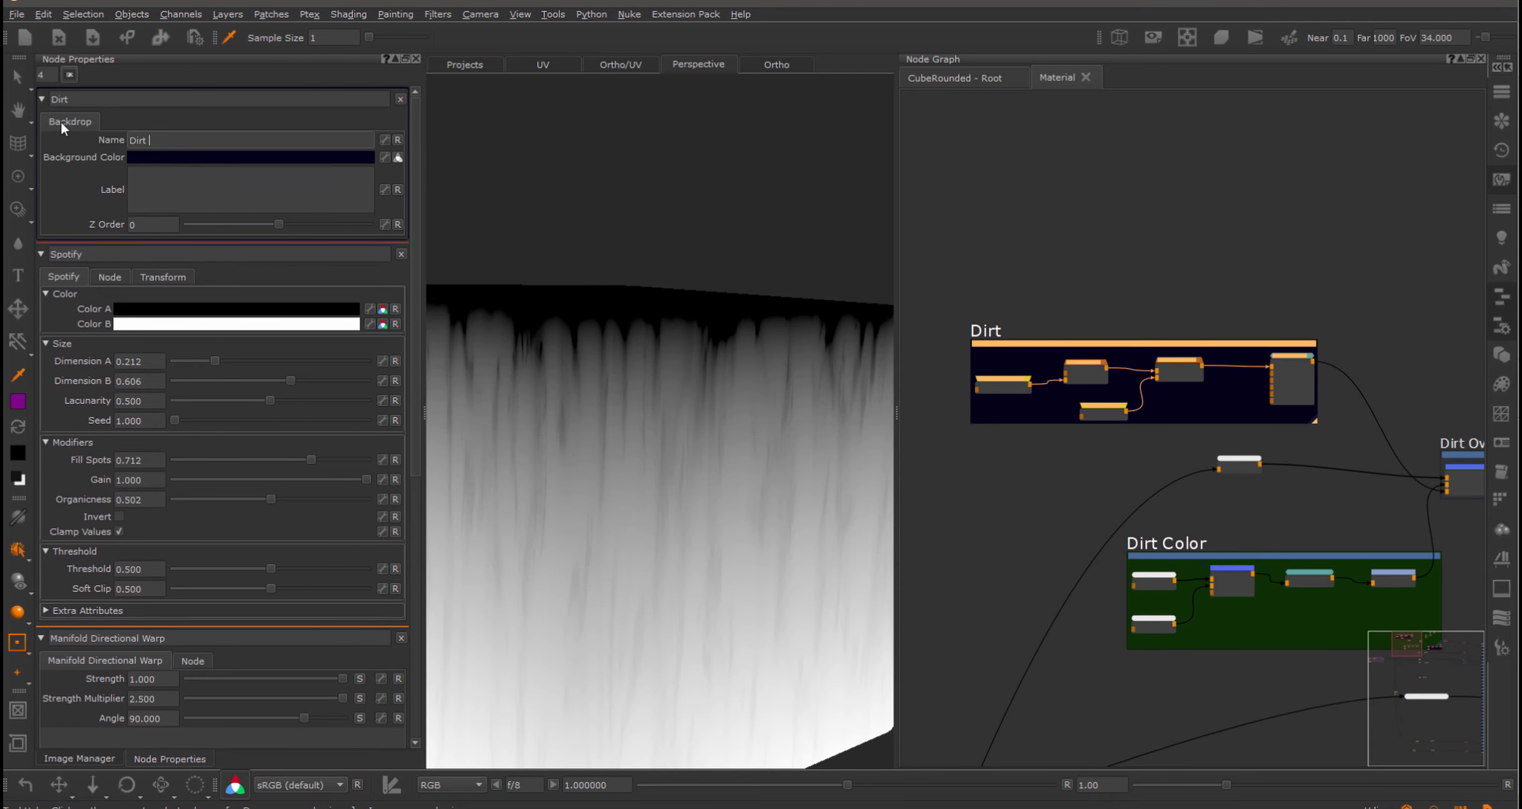
type("Mask")
key("Return")
left_click(1176, 246)
Insert a Brightness Lookup node after the Directional Gradient at the end of the drips chain.
middle_click_drag(1048, 270, 576, 309)
middle_click_drag(1294, 283, 1055, 253)
scroll(1137, 356, "up", 1)
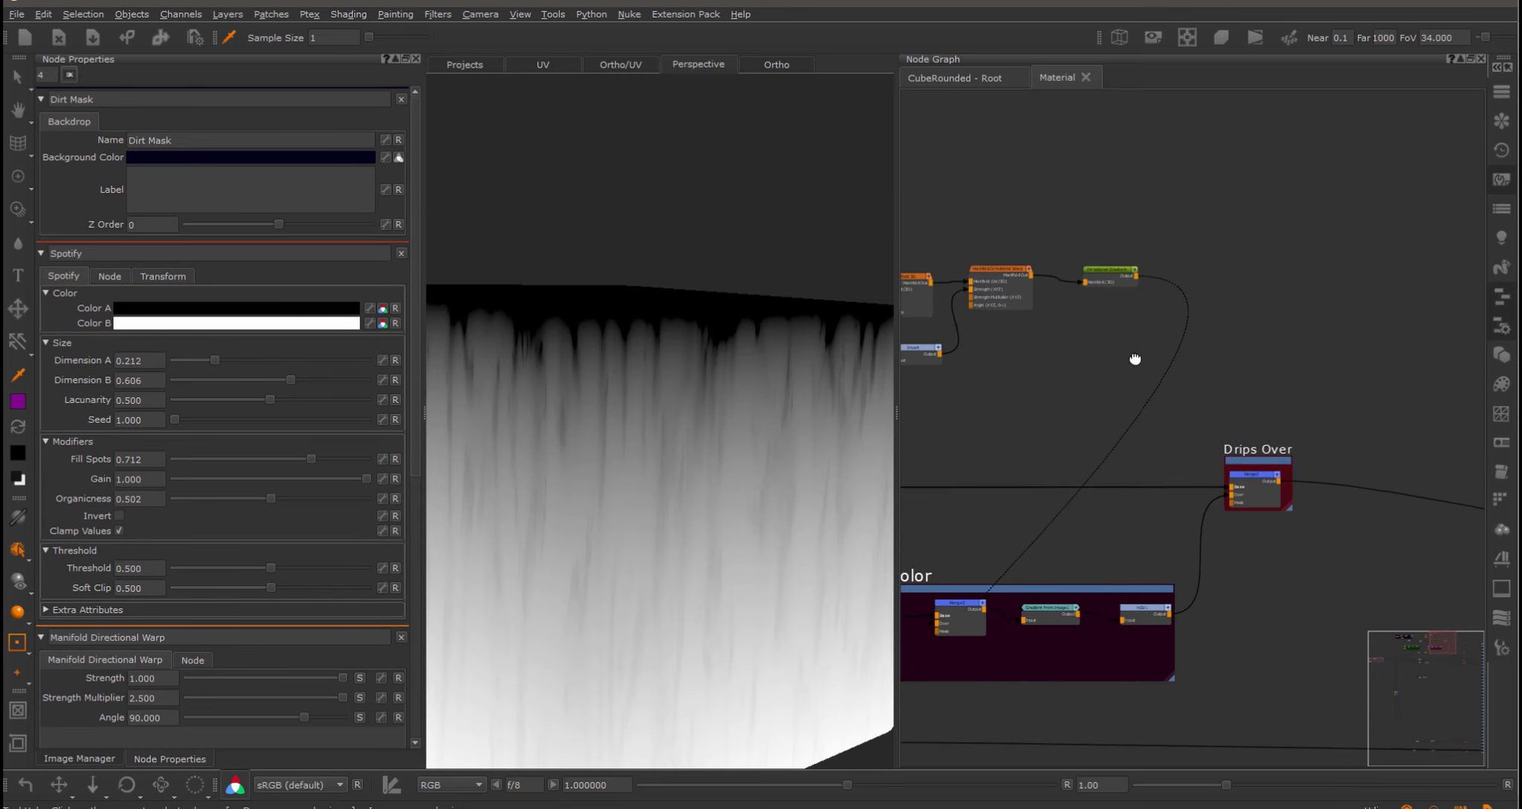
middle_click_drag(1135, 360, 1281, 380)
scroll(1219, 336, "up", 3)
middle_click_drag(1227, 328, 1170, 326)
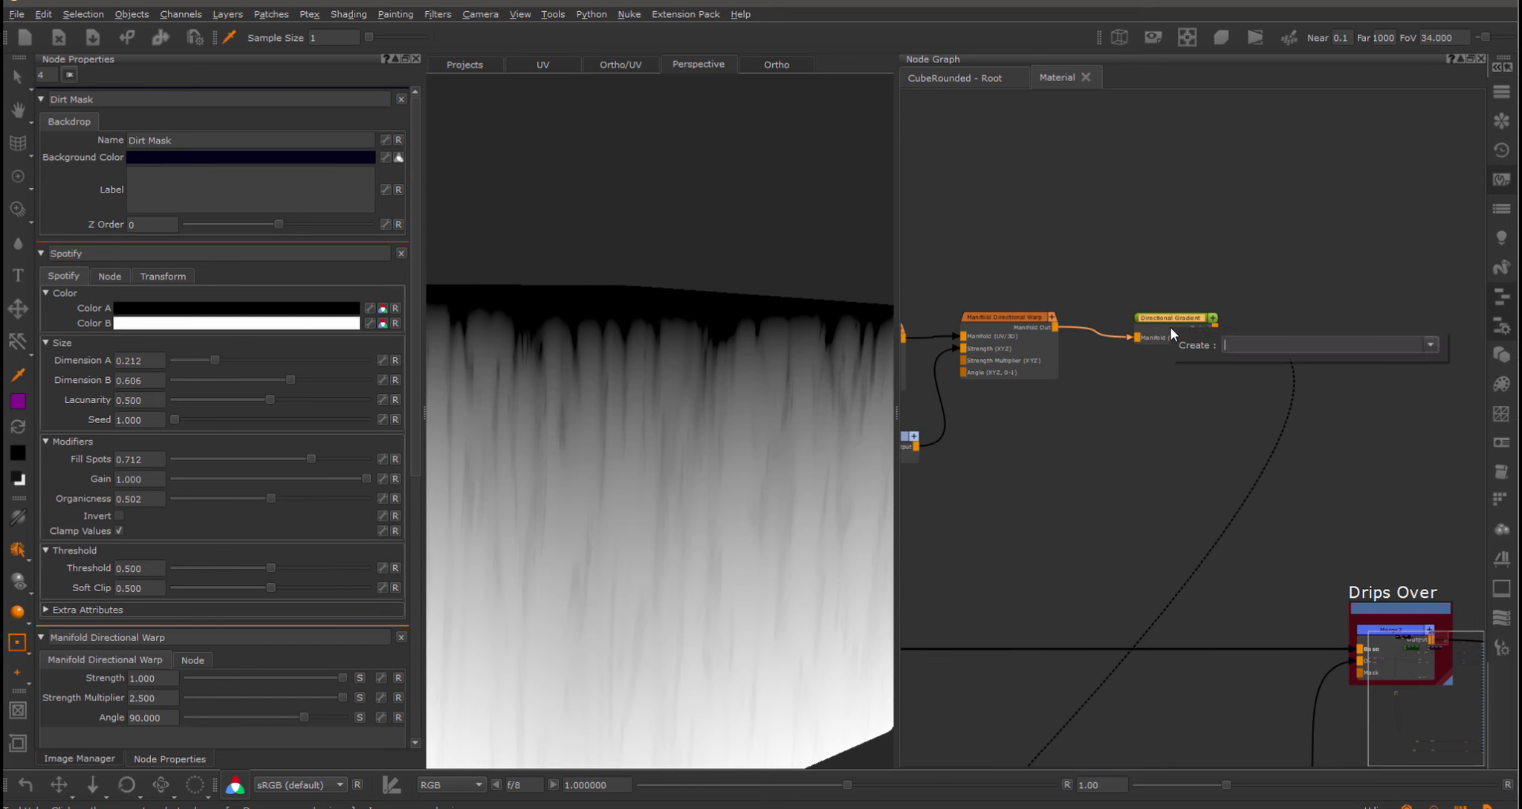
left_click_drag(1173, 323, 1173, 314)
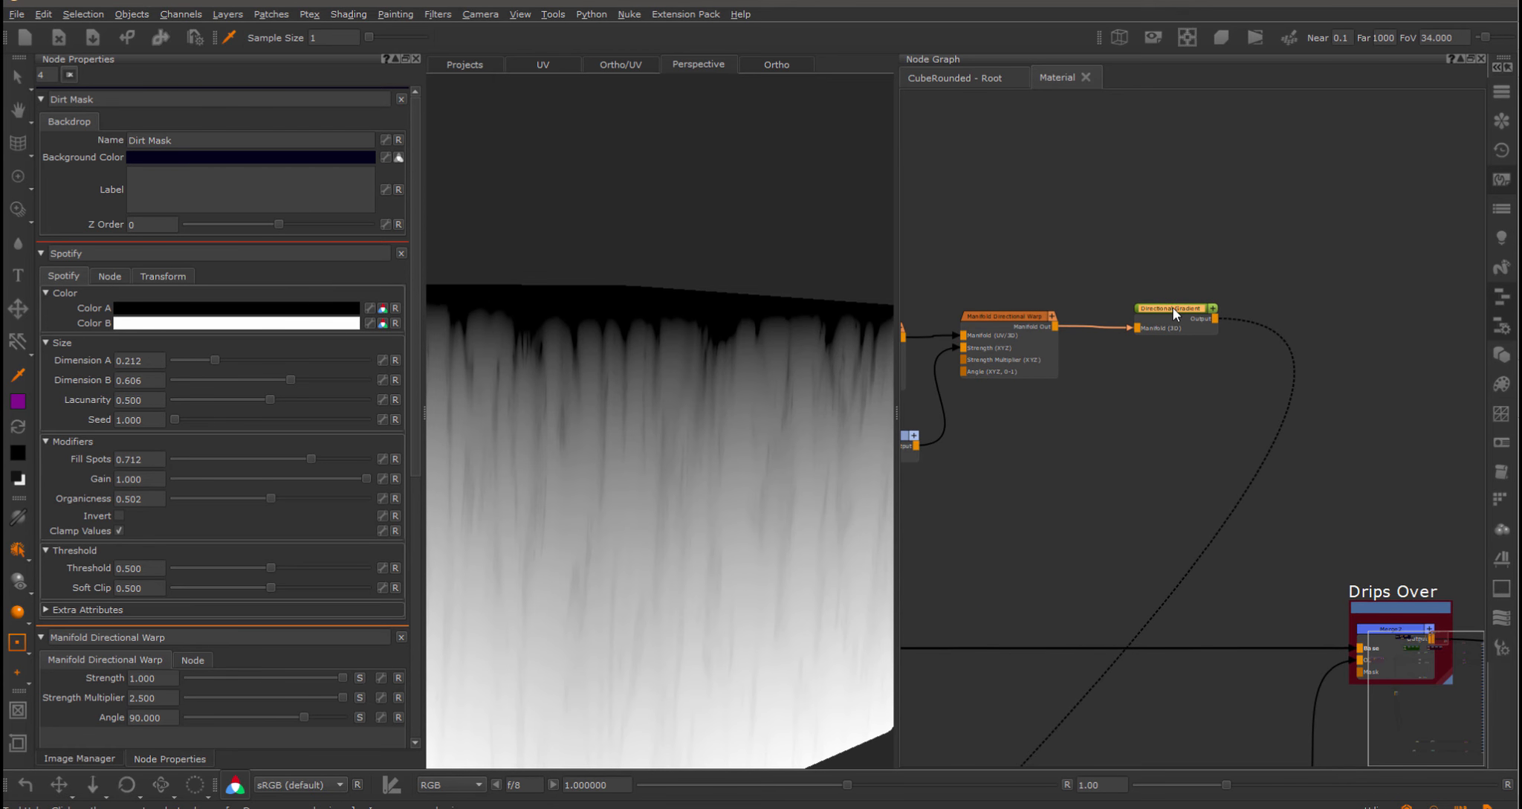
key("space")
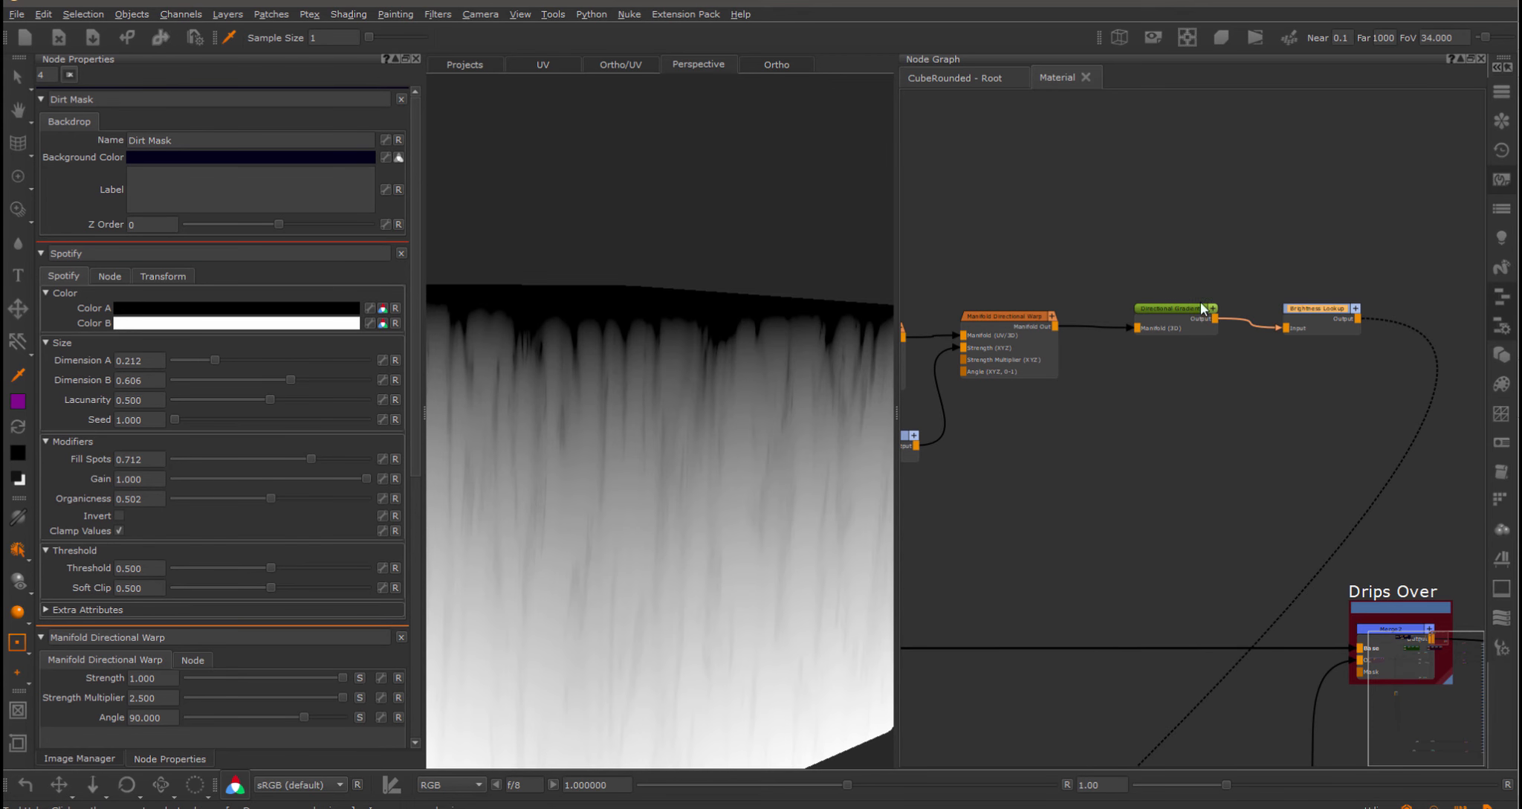
Open the Brightness Lookup's Map curve for editing and invert it.
double_click(1308, 313)
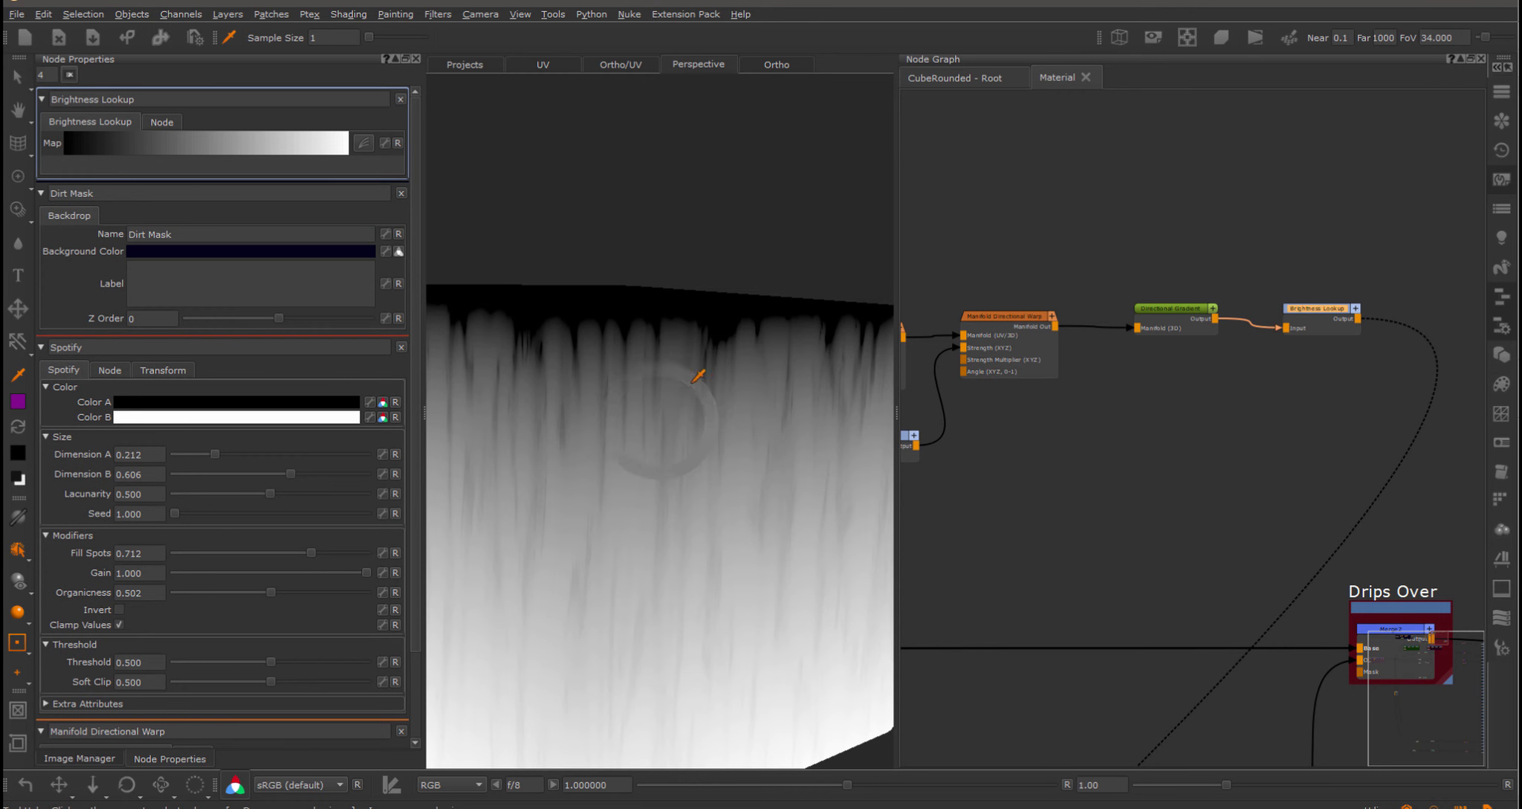
left_click(366, 142)
right_click(467, 225)
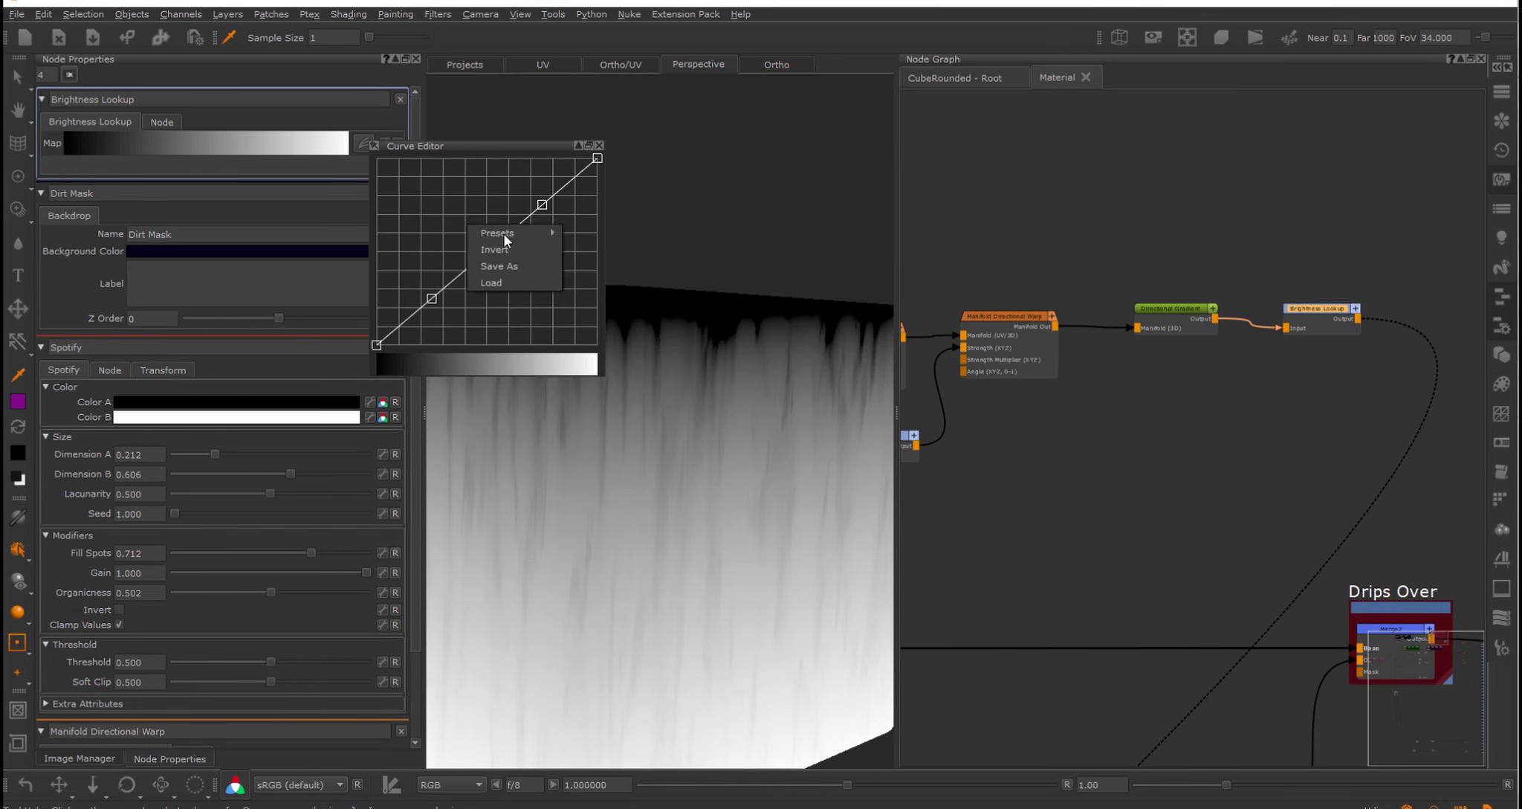
left_click(504, 247)
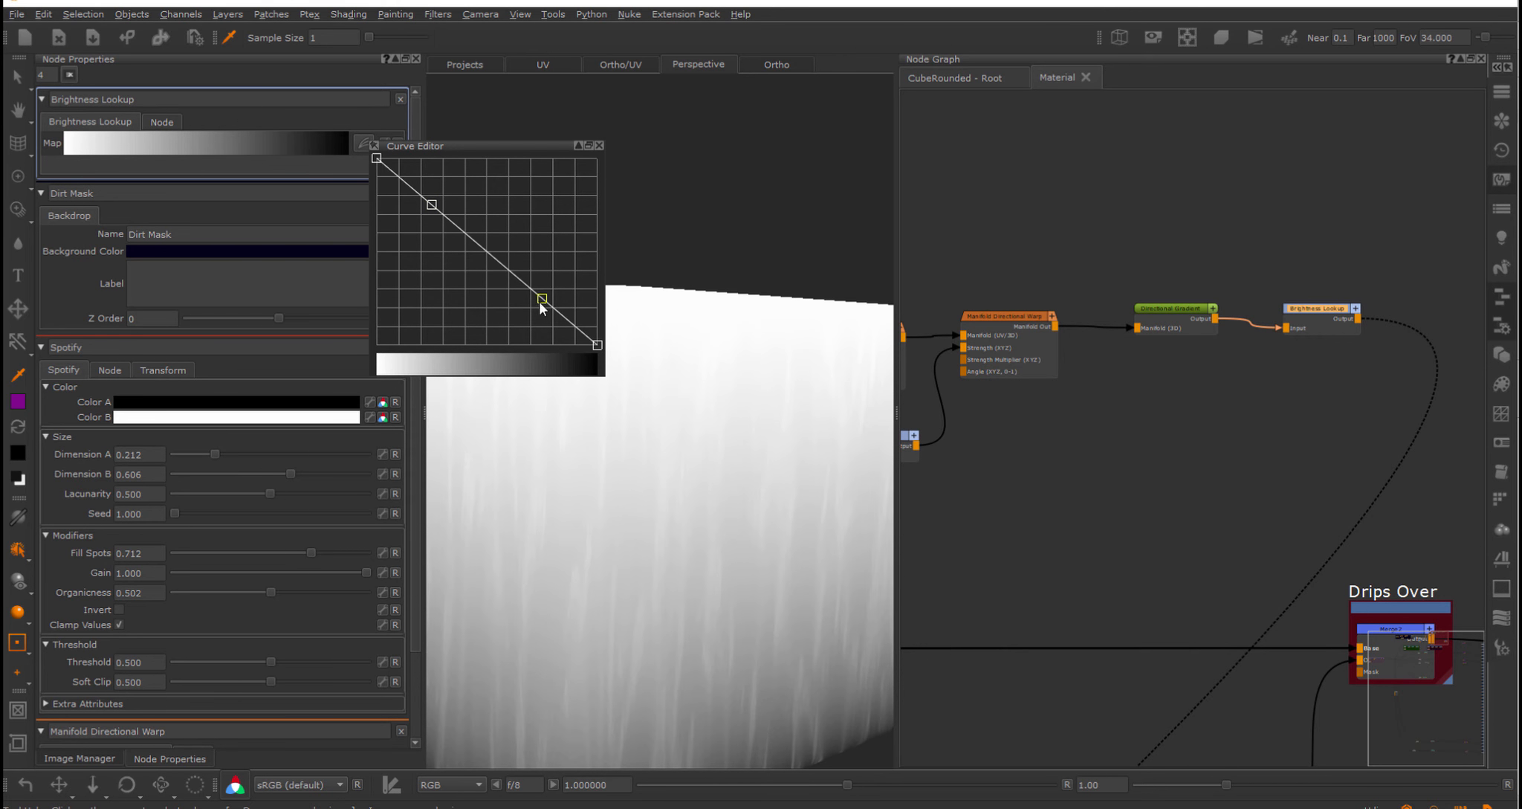
Lower both middle points of the Map curve to zero, keeping the first near the start for a steep falloff, and view the whole cube.
left_click_drag(542, 300, 537, 343)
left_click_drag(430, 208, 423, 388)
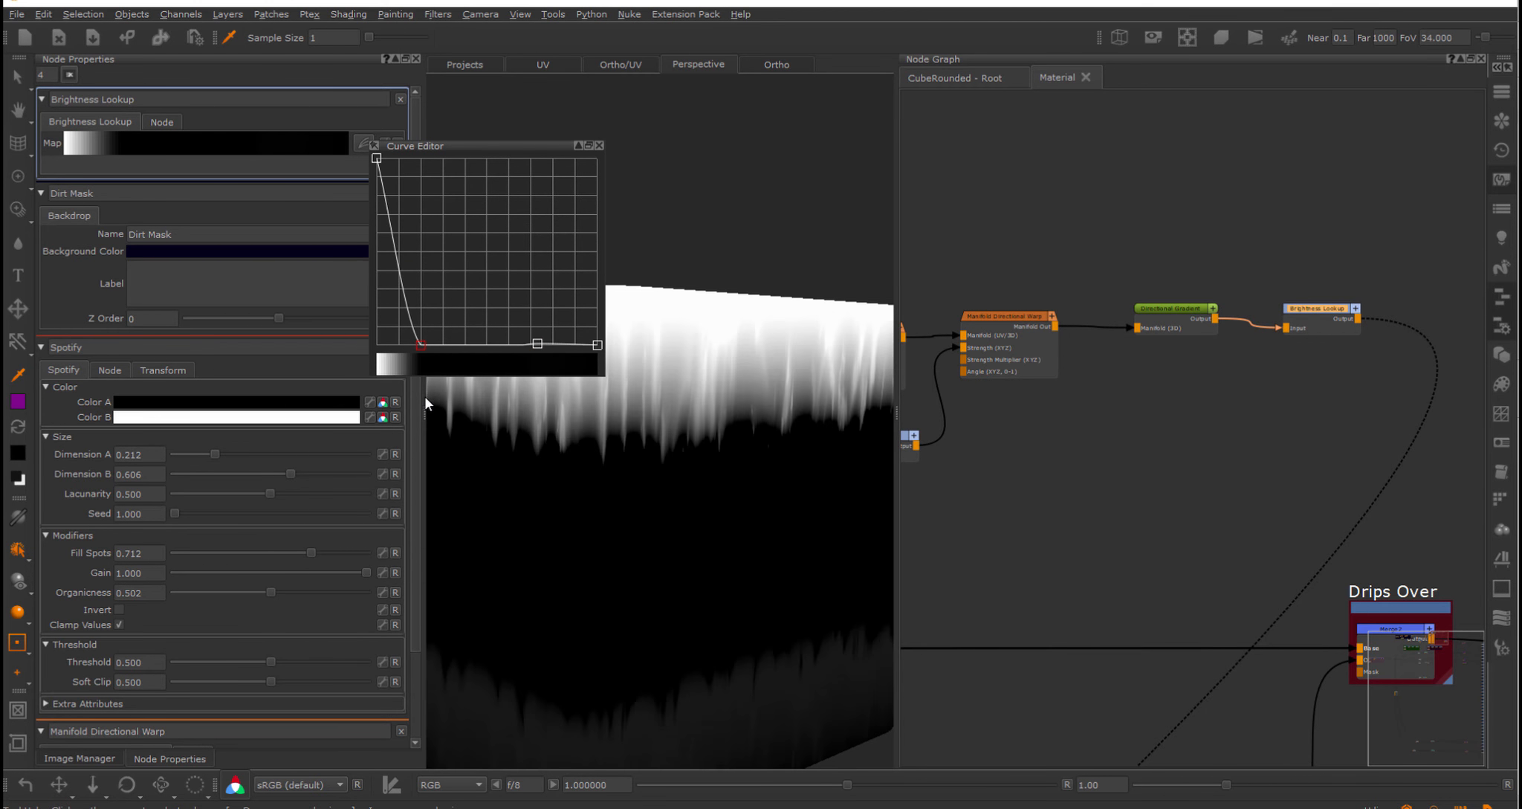
left_click(537, 345)
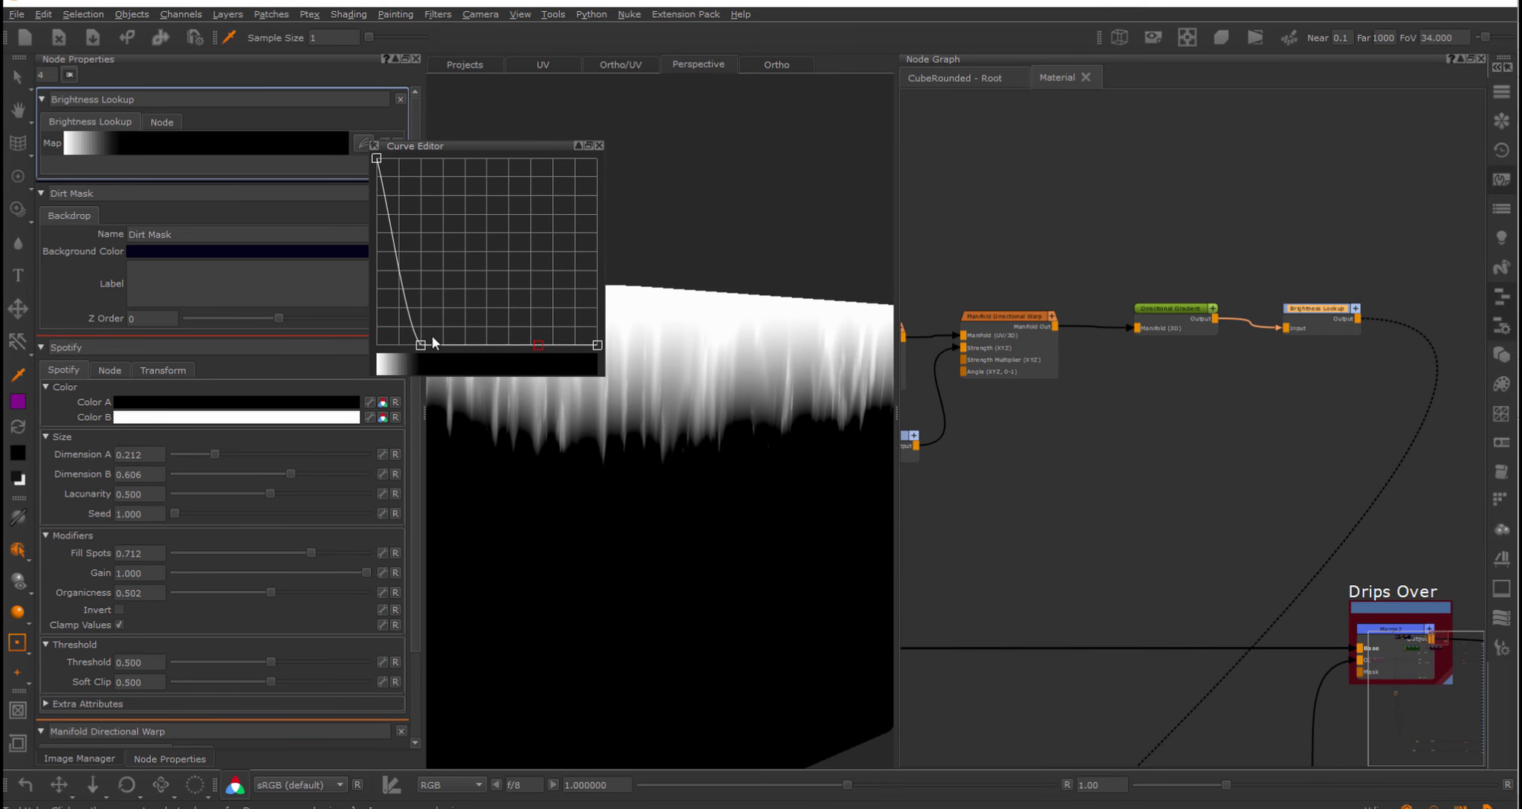
left_click_drag(421, 344, 412, 345)
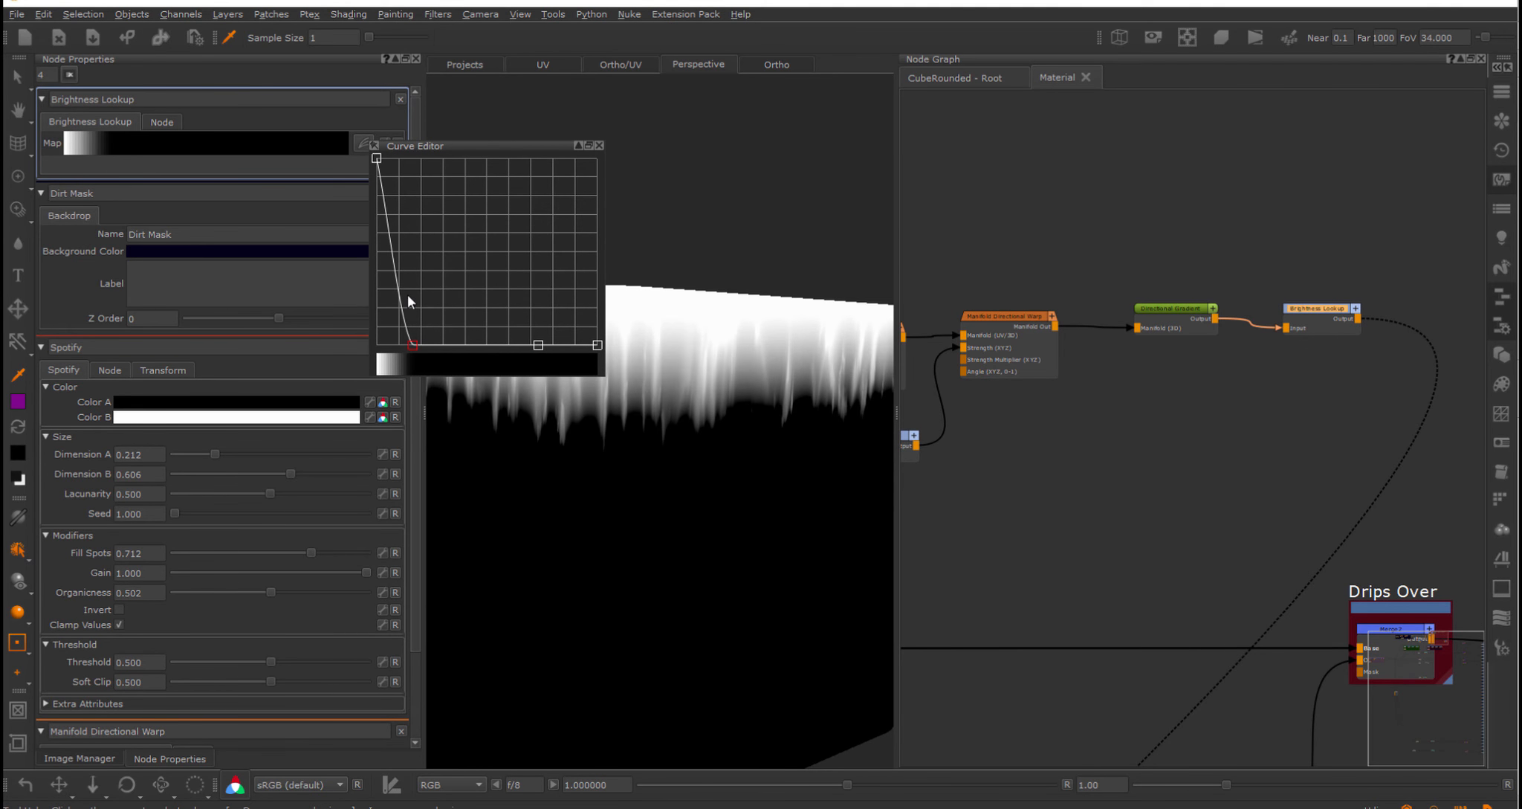
right_click_drag(787, 353, 649, 367, "alt")
Insert a Manifold Warp node between the Manifold Directional Warp and the Directional Gradient.
middle_click_drag(1166, 443, 1054, 323)
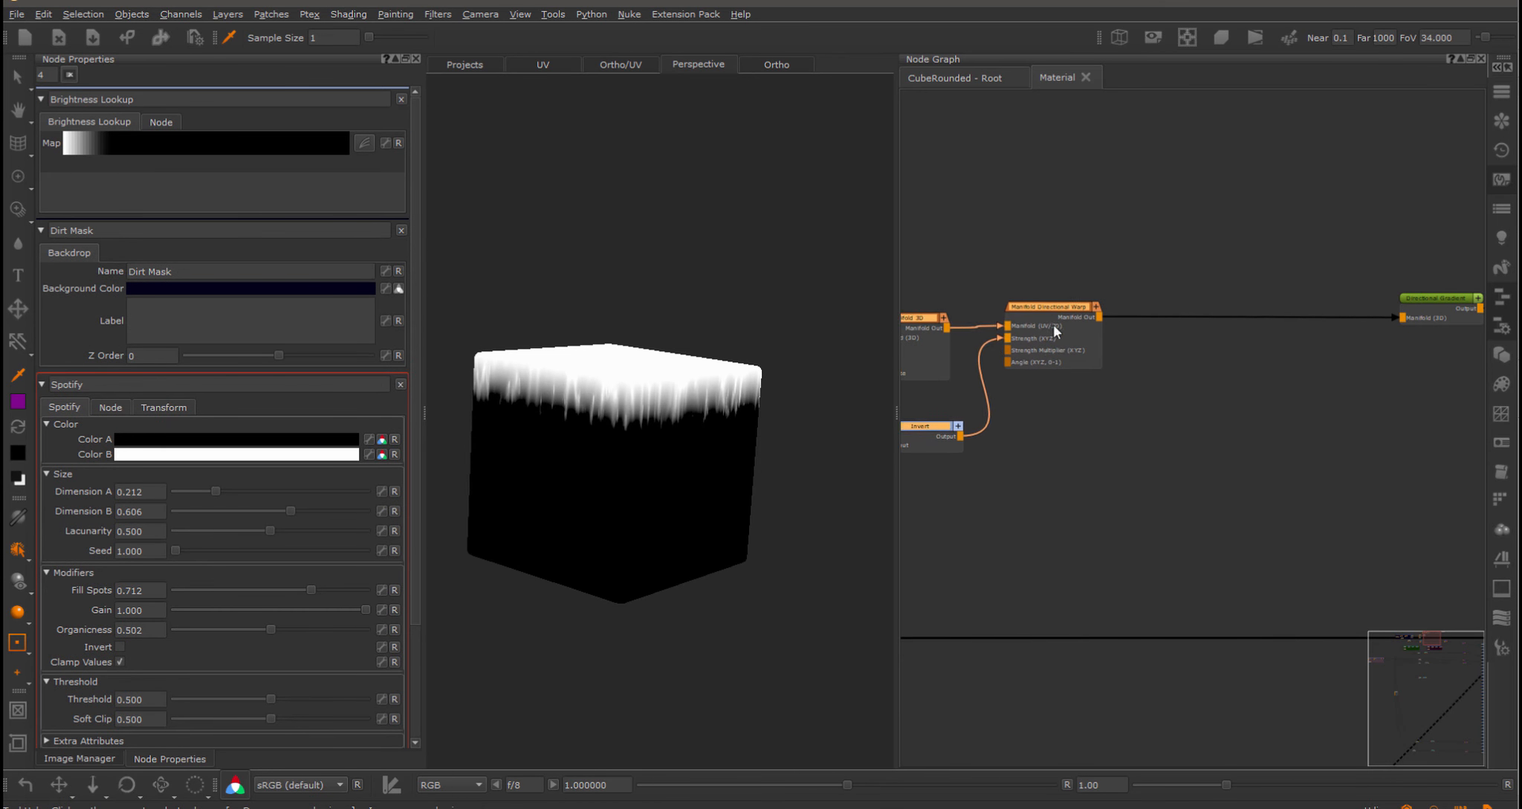
key("Tab")
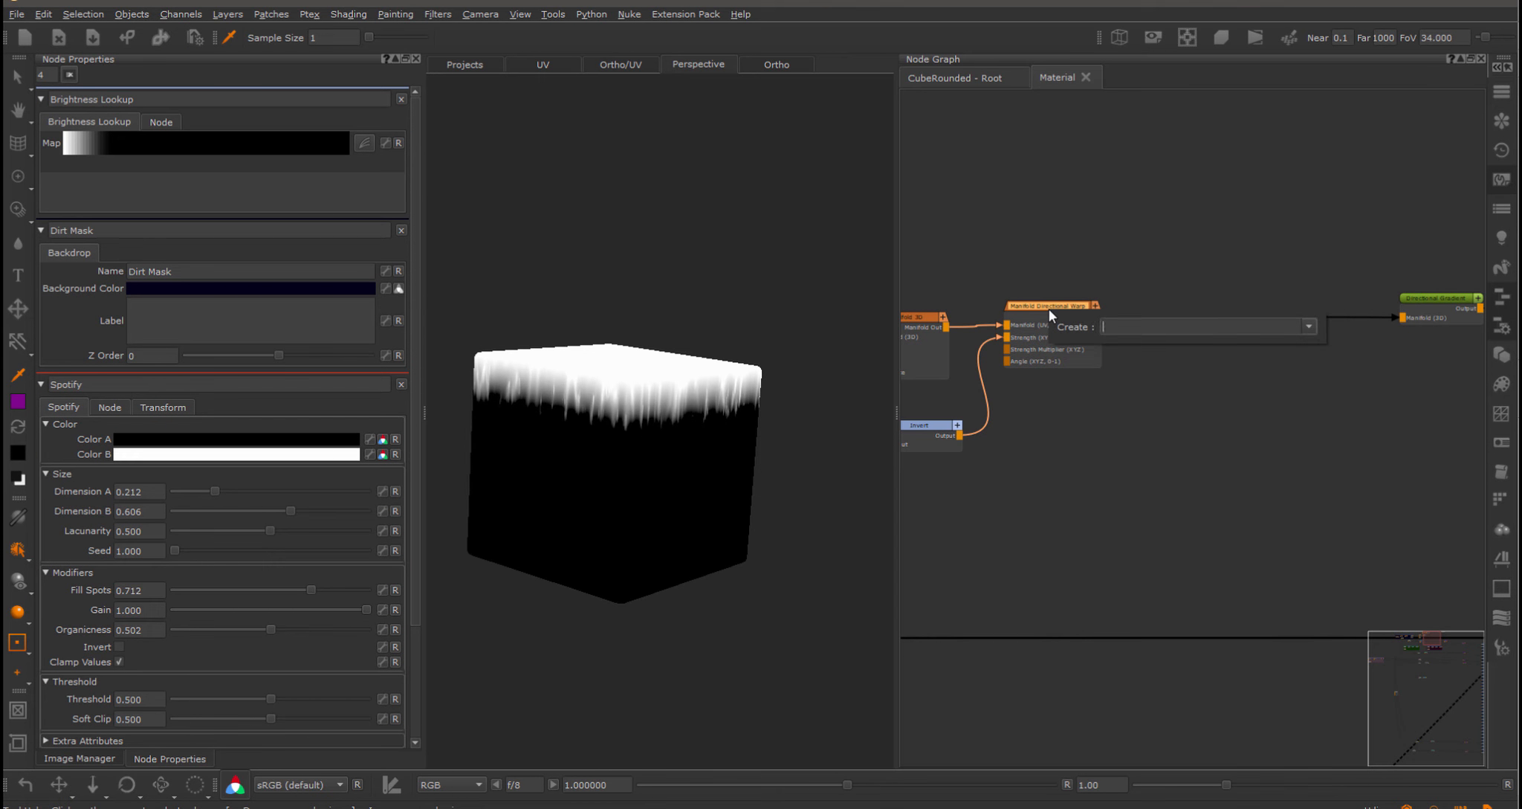
type("warp")
key("Down")
key("Down")
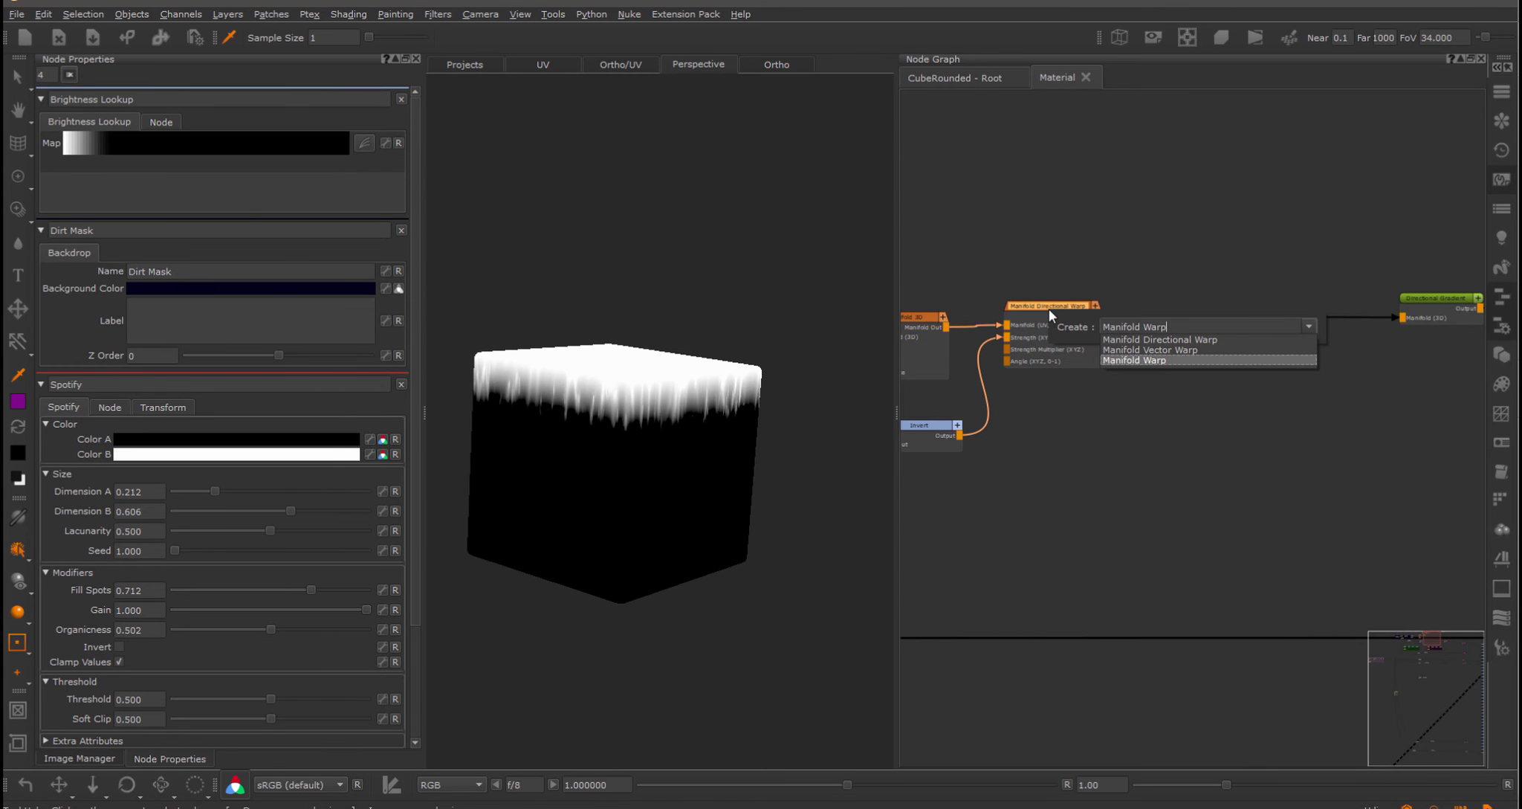
key("Return")
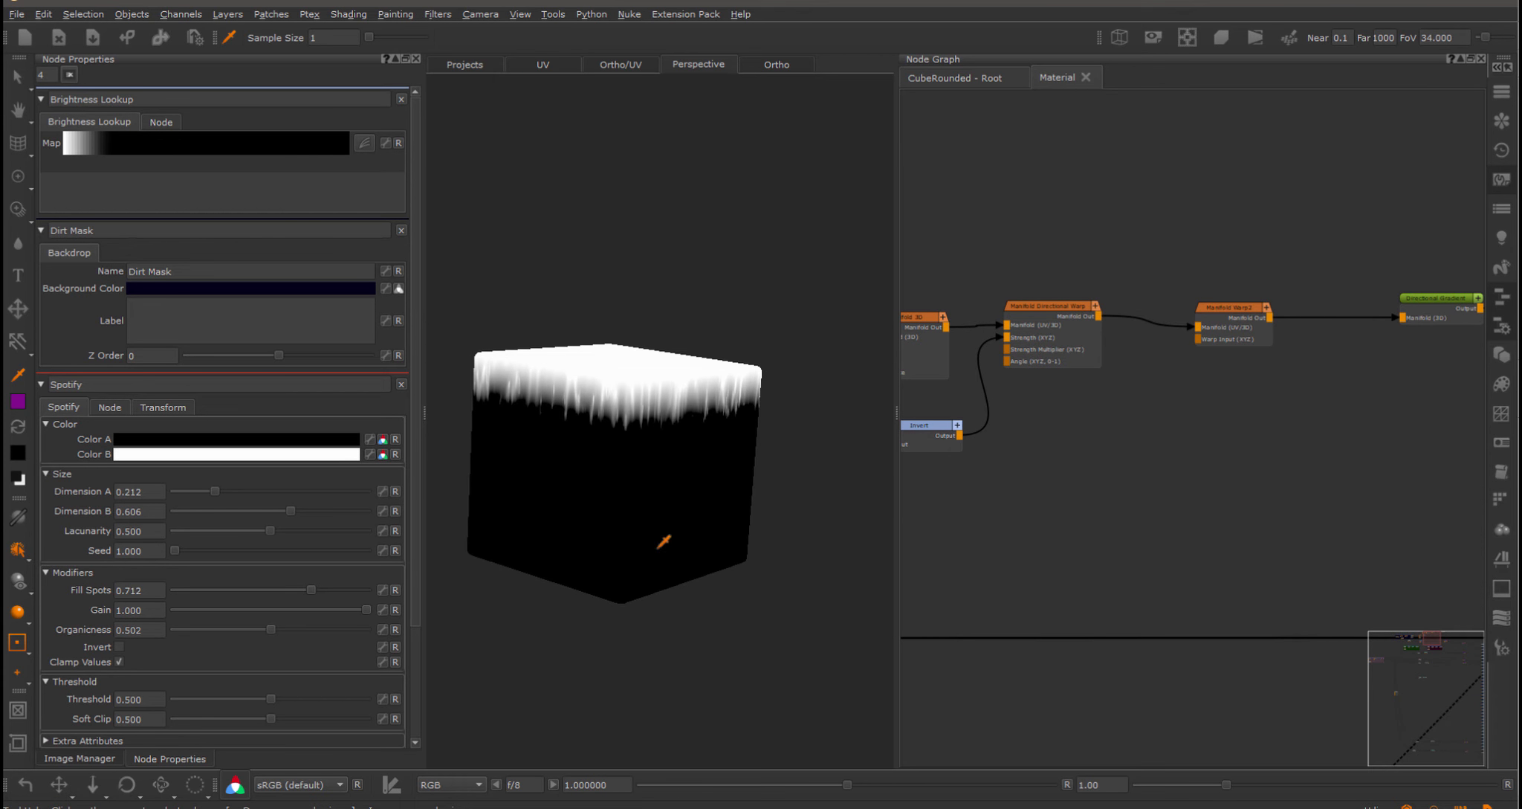
Add MetalStains_Vertical_LargeScale_002.jpg as a tiled node feeding the new warp's Warp Input (XYZ), with a Merge node inserted between them.
left_click(79, 758)
left_click_drag(360, 195, 1204, 270)
scroll(1182, 409, "up", 3)
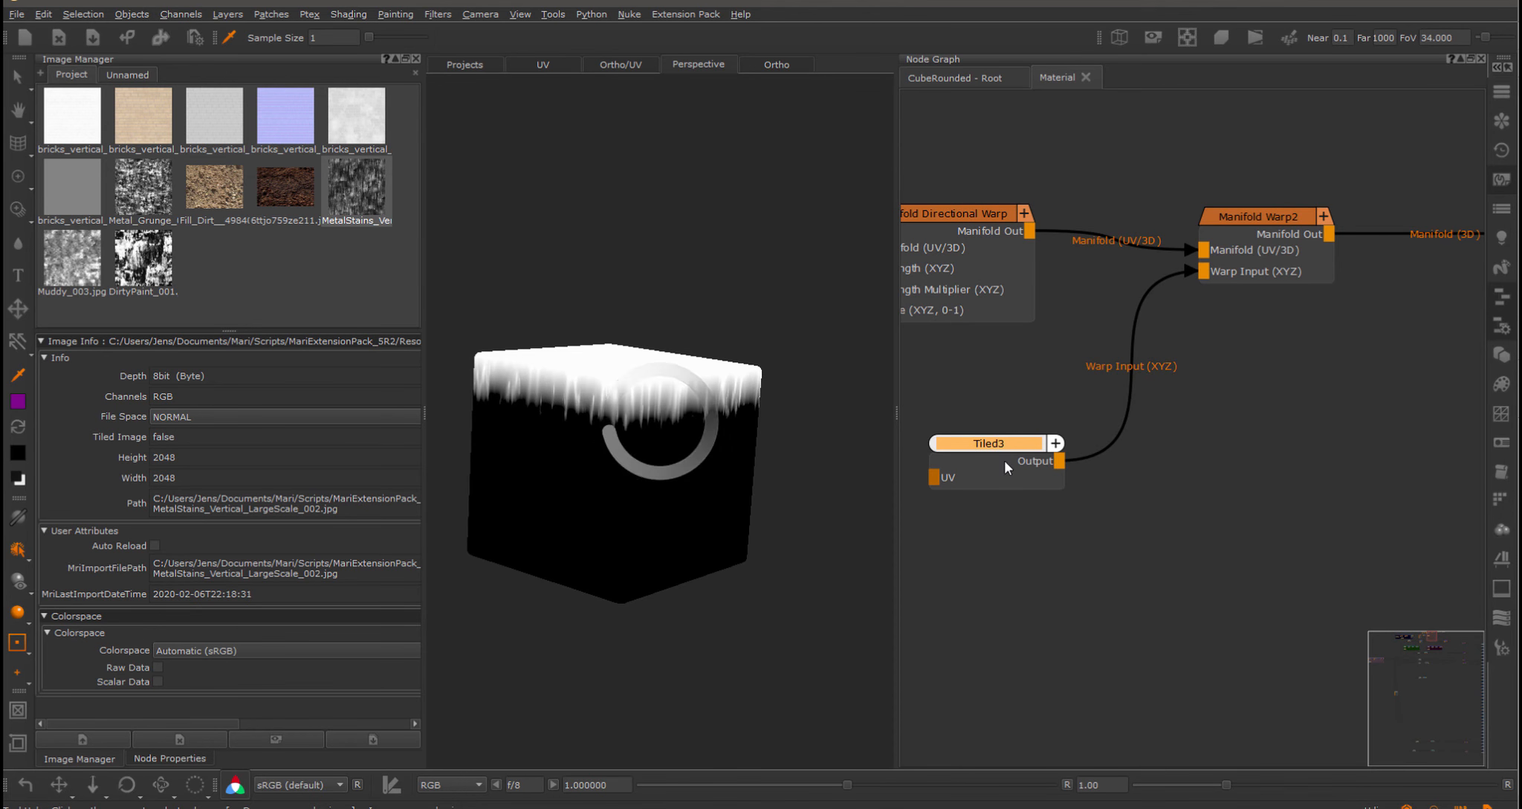
key("m")
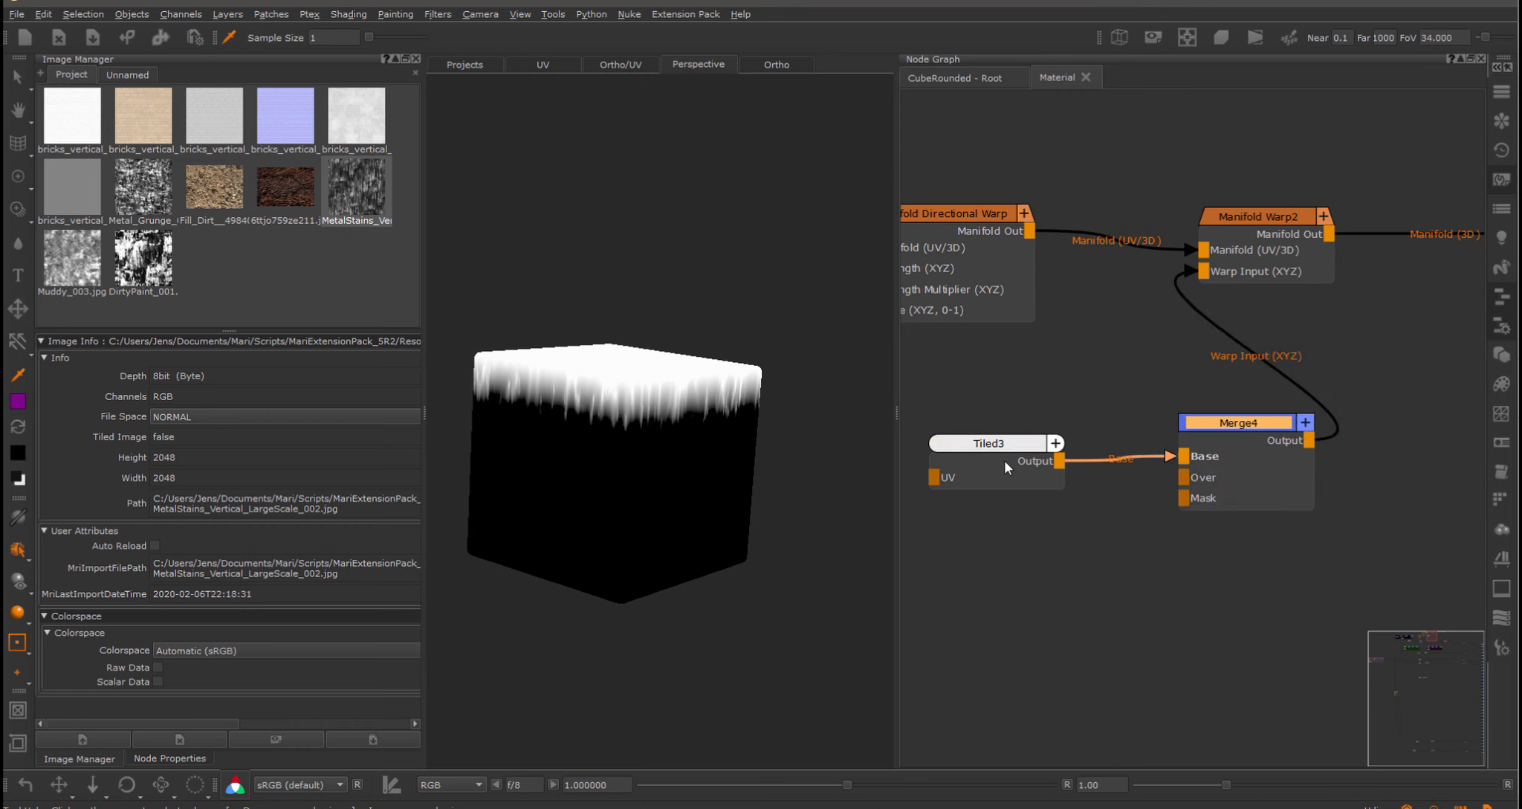
scroll(1145, 419, "down", 1)
left_click_drag(1152, 496, 963, 544)
key("Tab")
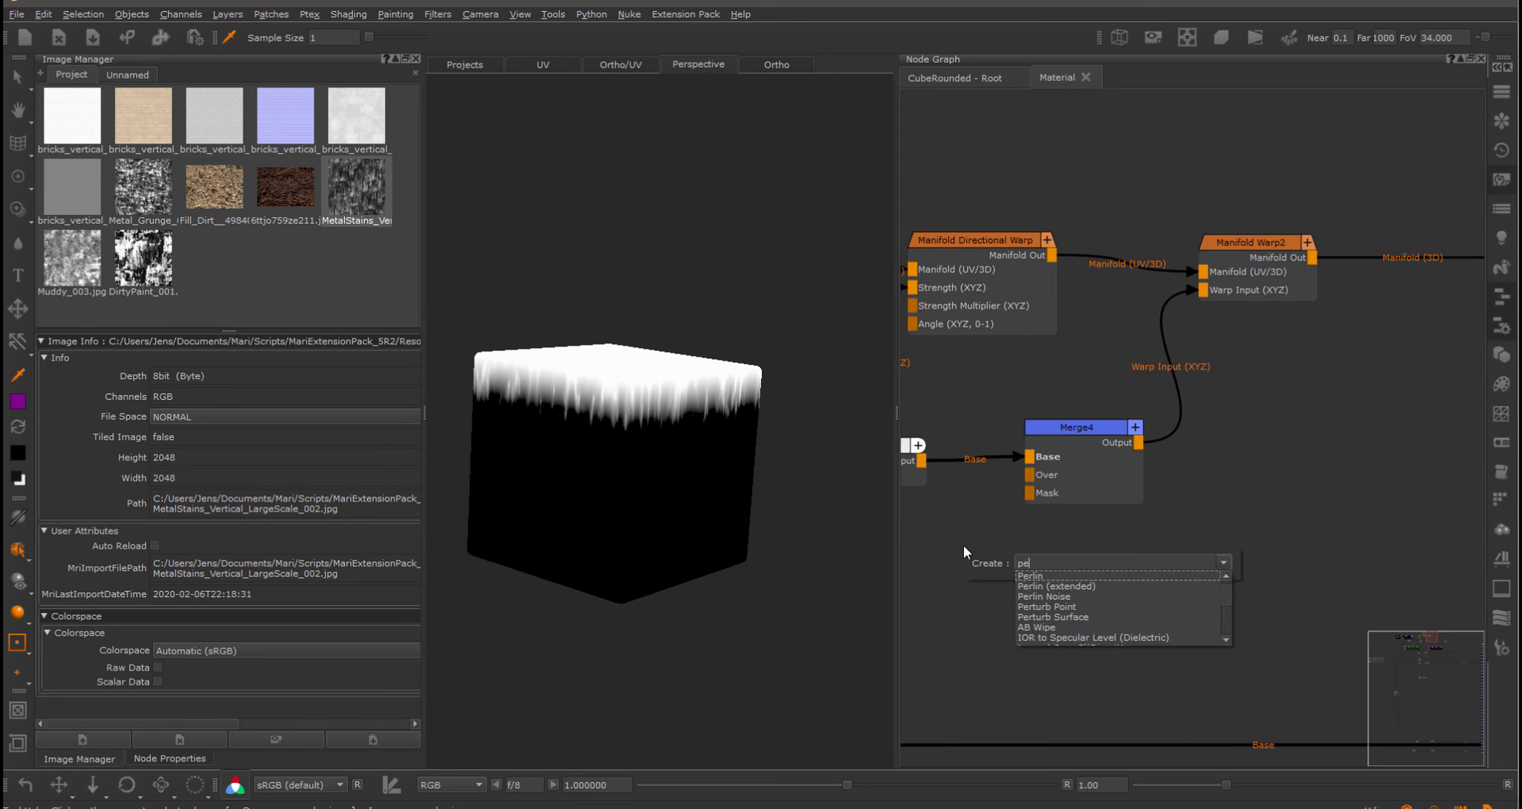
key("Escape")
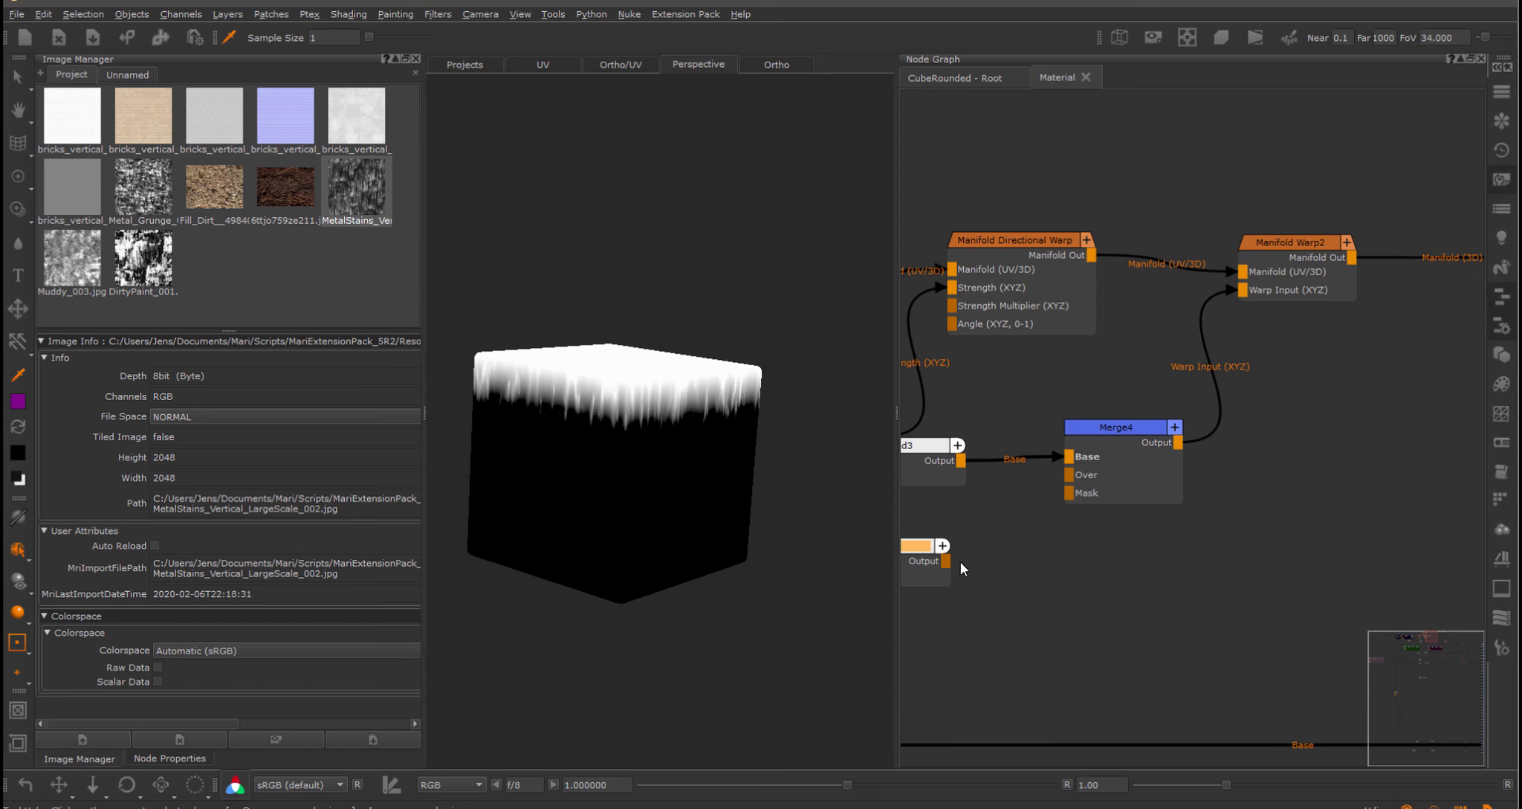
key("Delete")
Create a Perlin (extended) node below the tiled metal stains node.
key("Tab")
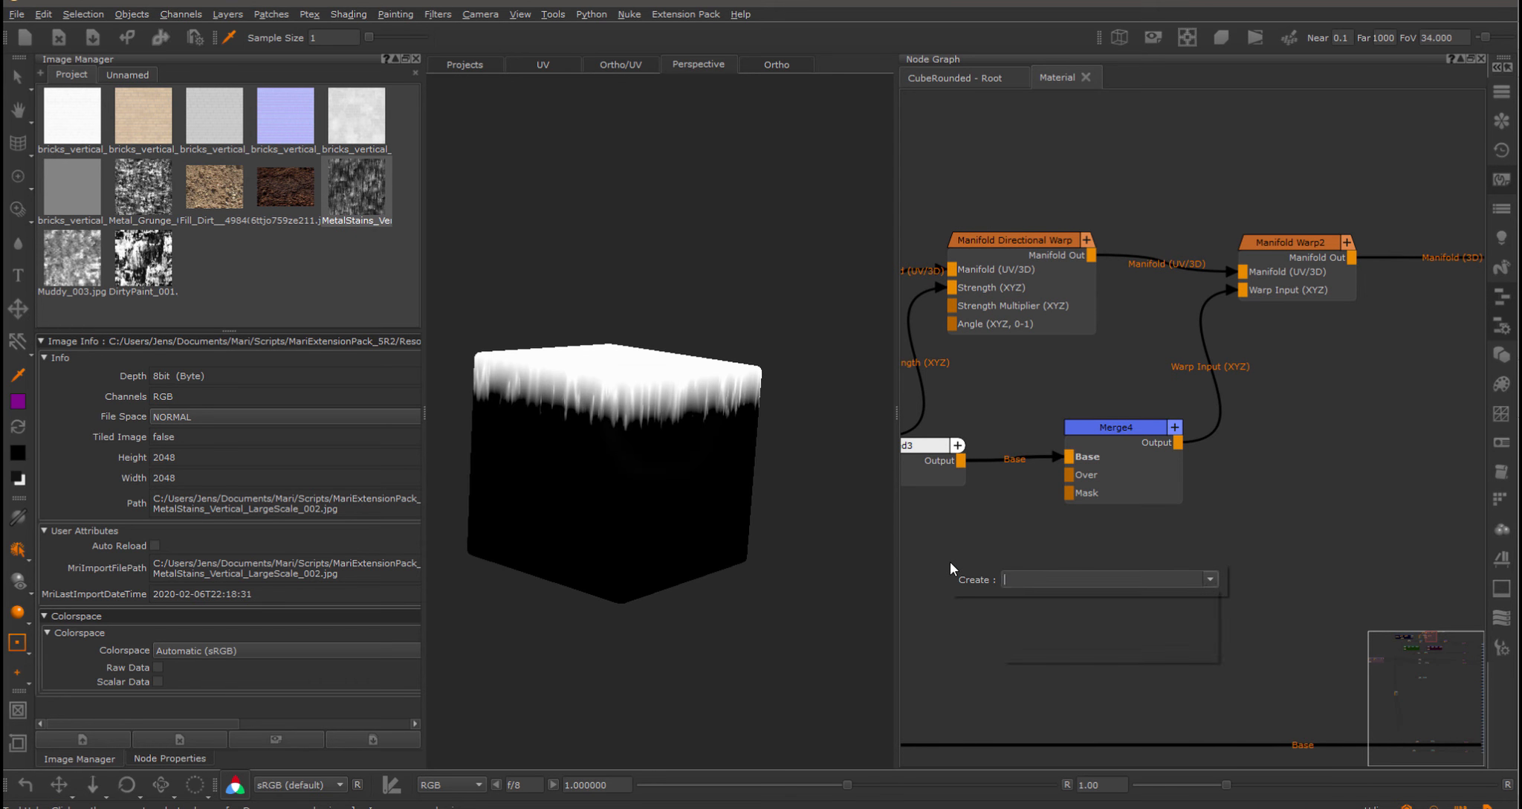
type("perlin")
key("Return")
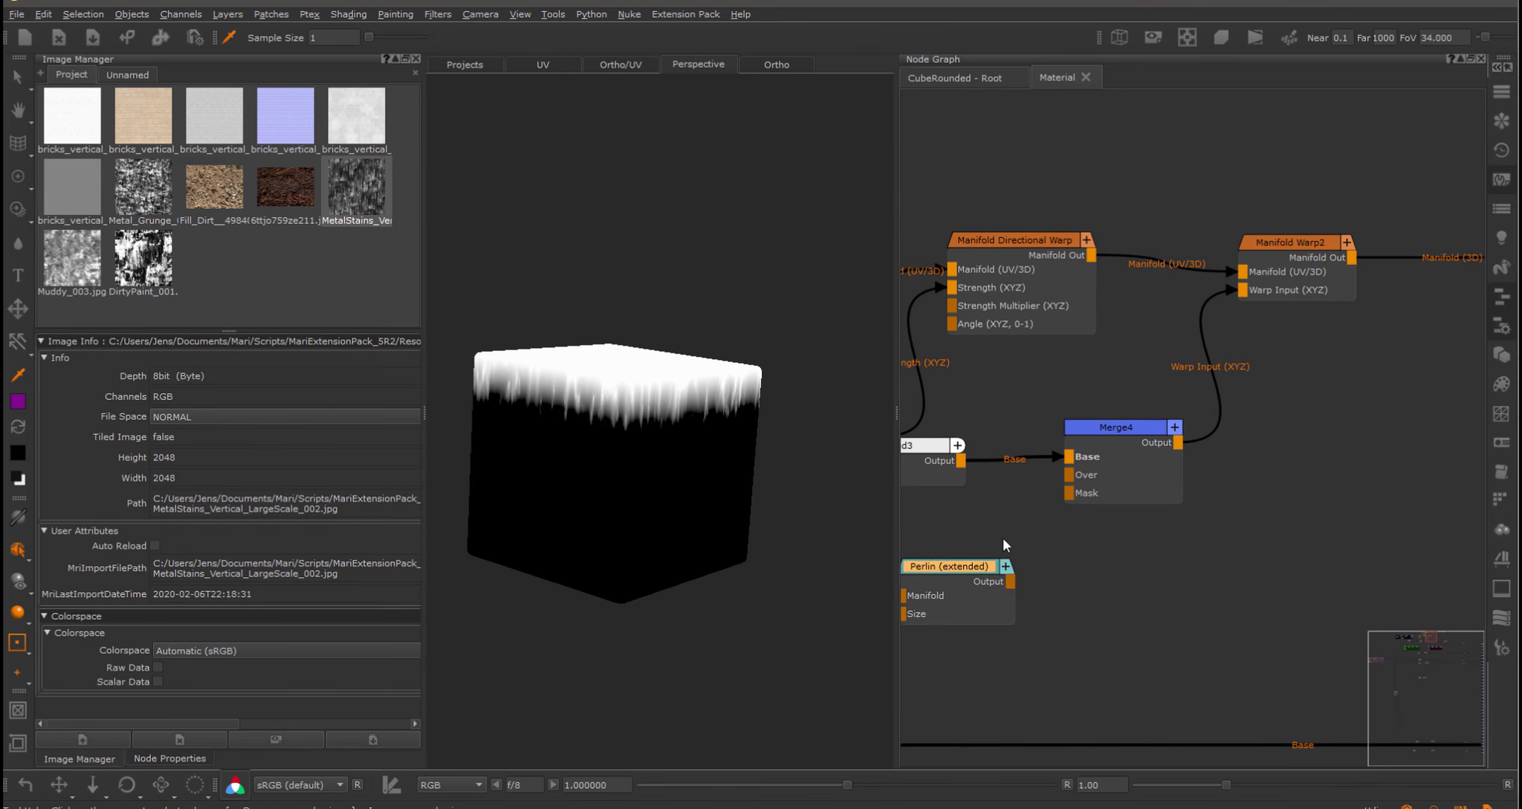
Connect the Perlin (extended) output to the Over input of the new Merge and set the merge Amount to 0.534.
left_click_drag(1149, 518, 1159, 471)
scroll(1129, 461, "down", 1)
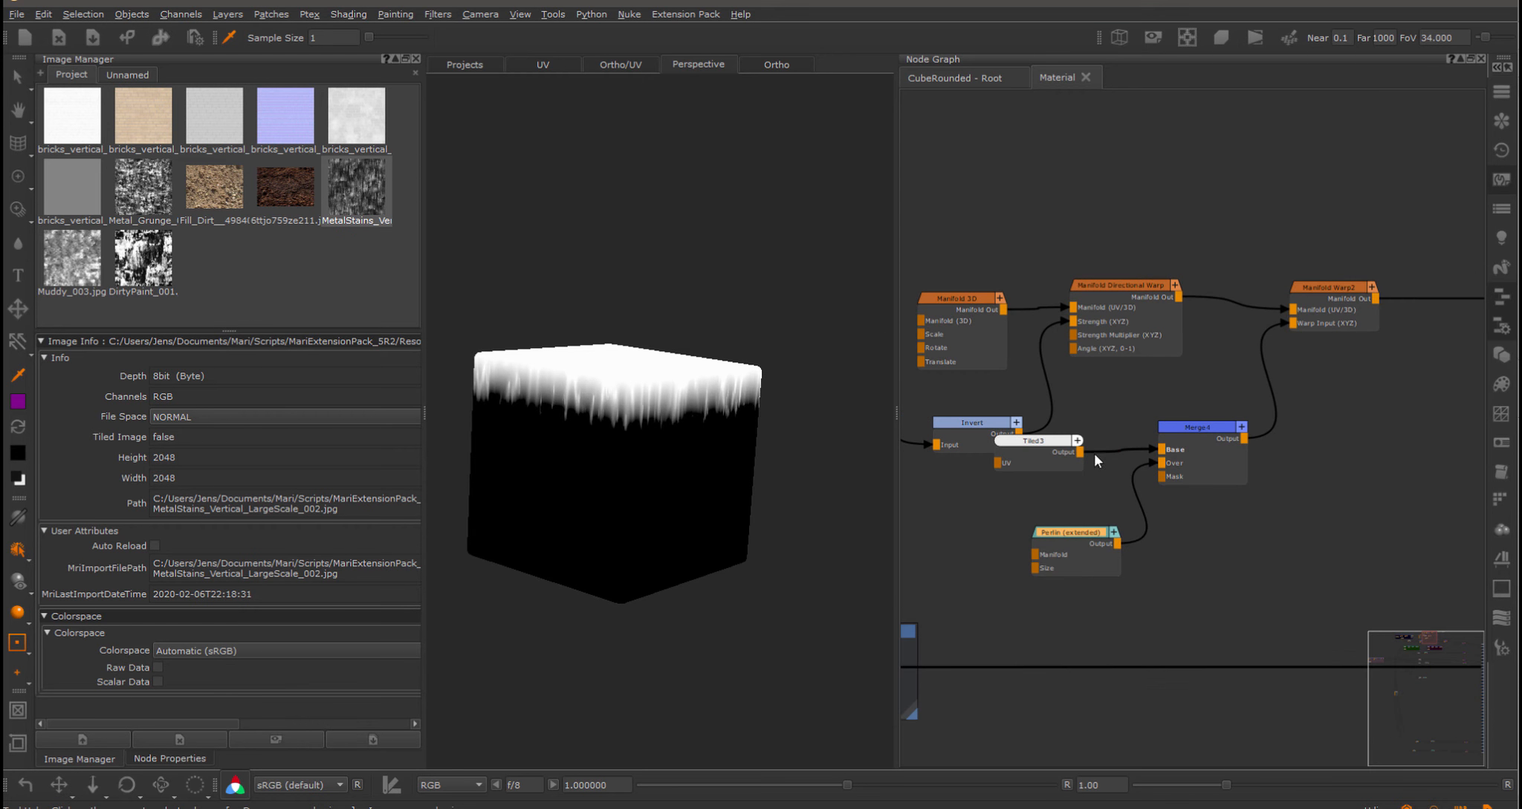
left_click_drag(1070, 409, 1192, 523)
double_click(1192, 522)
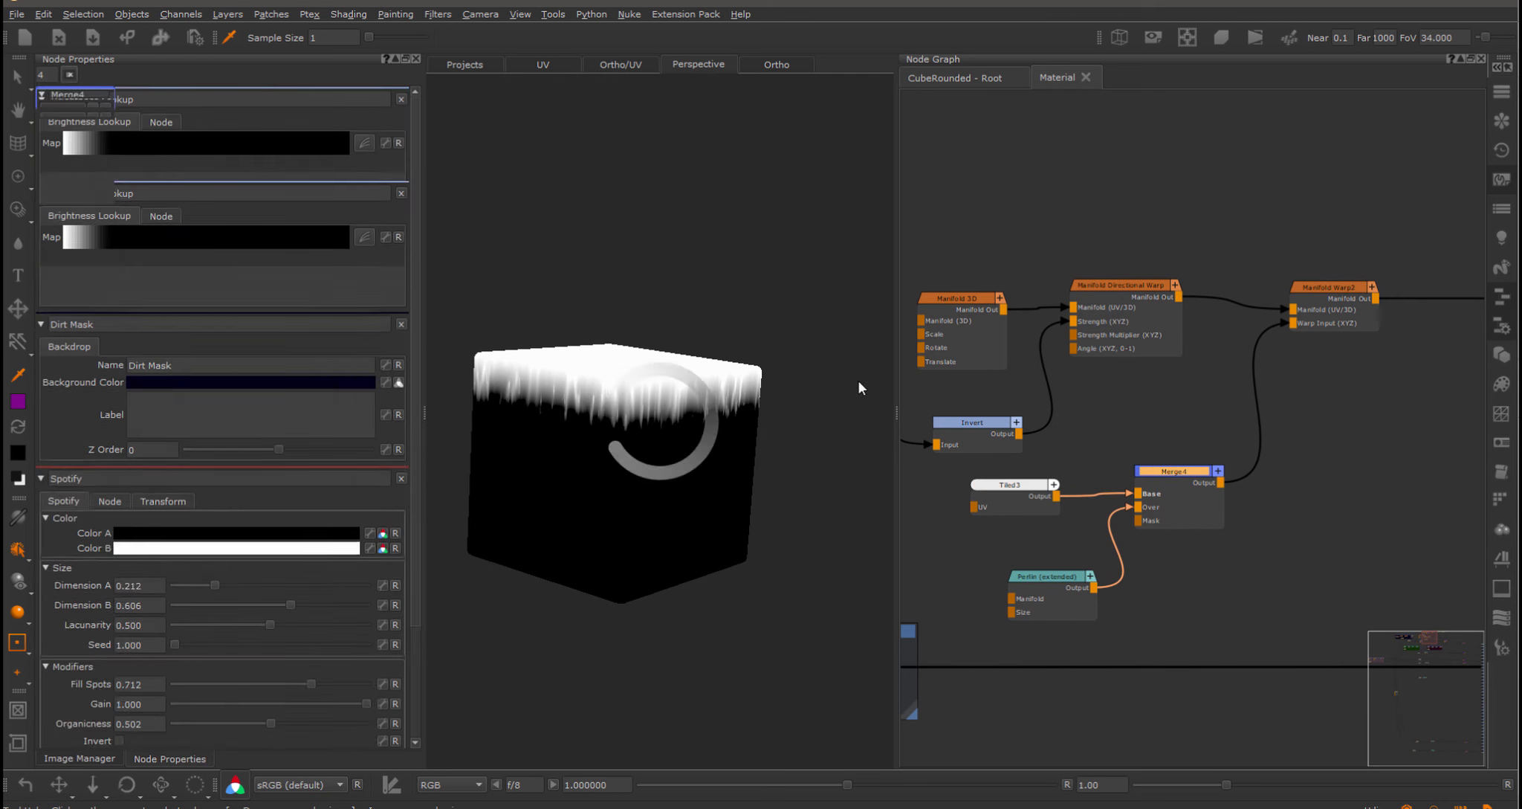
left_click_drag(369, 165, 276, 169)
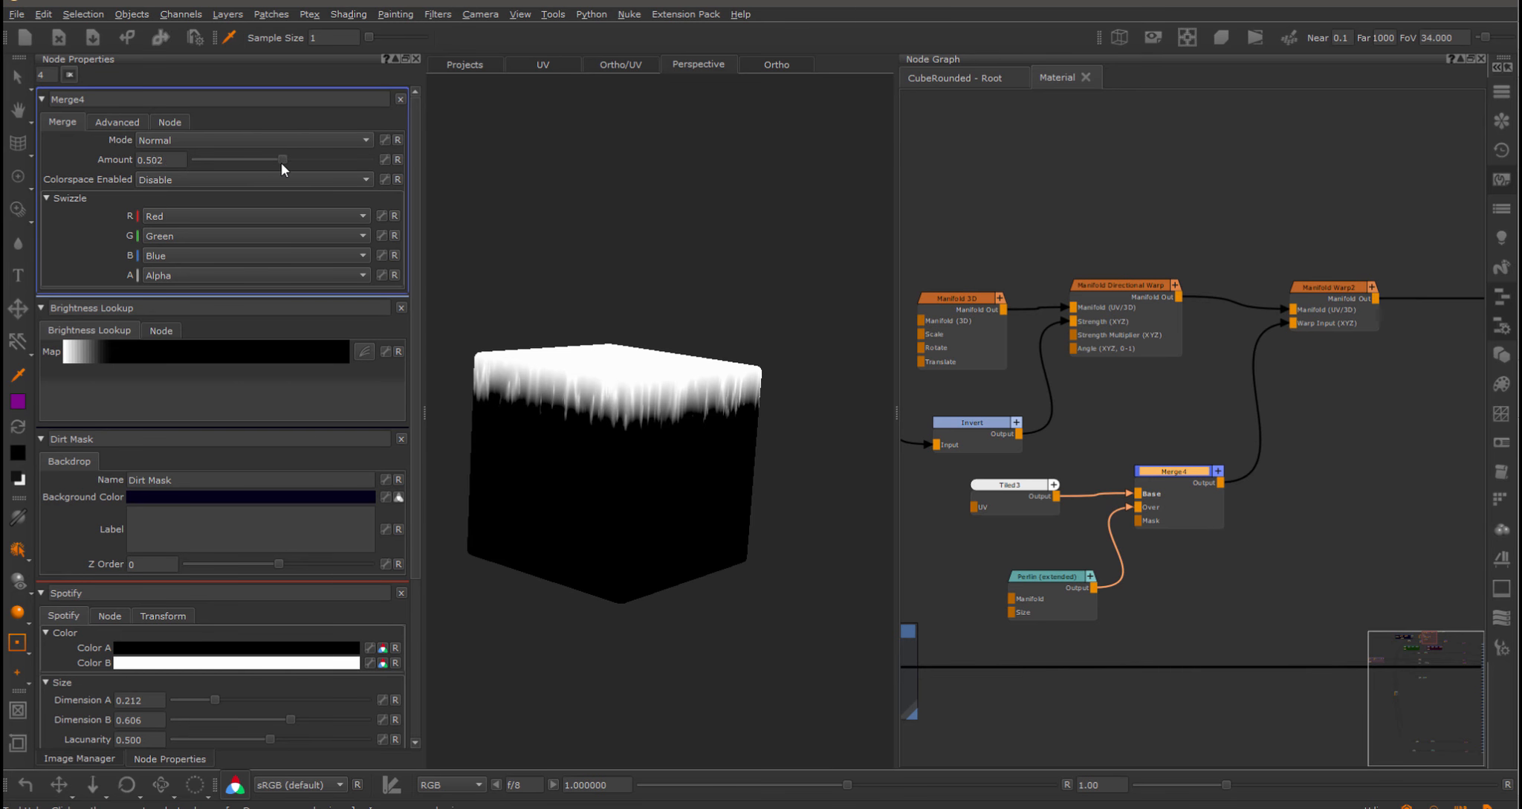
left_click(1219, 426)
Set the second Manifold Warp's Intensity to 1.000 and its Intensity Multiplier to 2, checking the drips up close.
double_click(1334, 285)
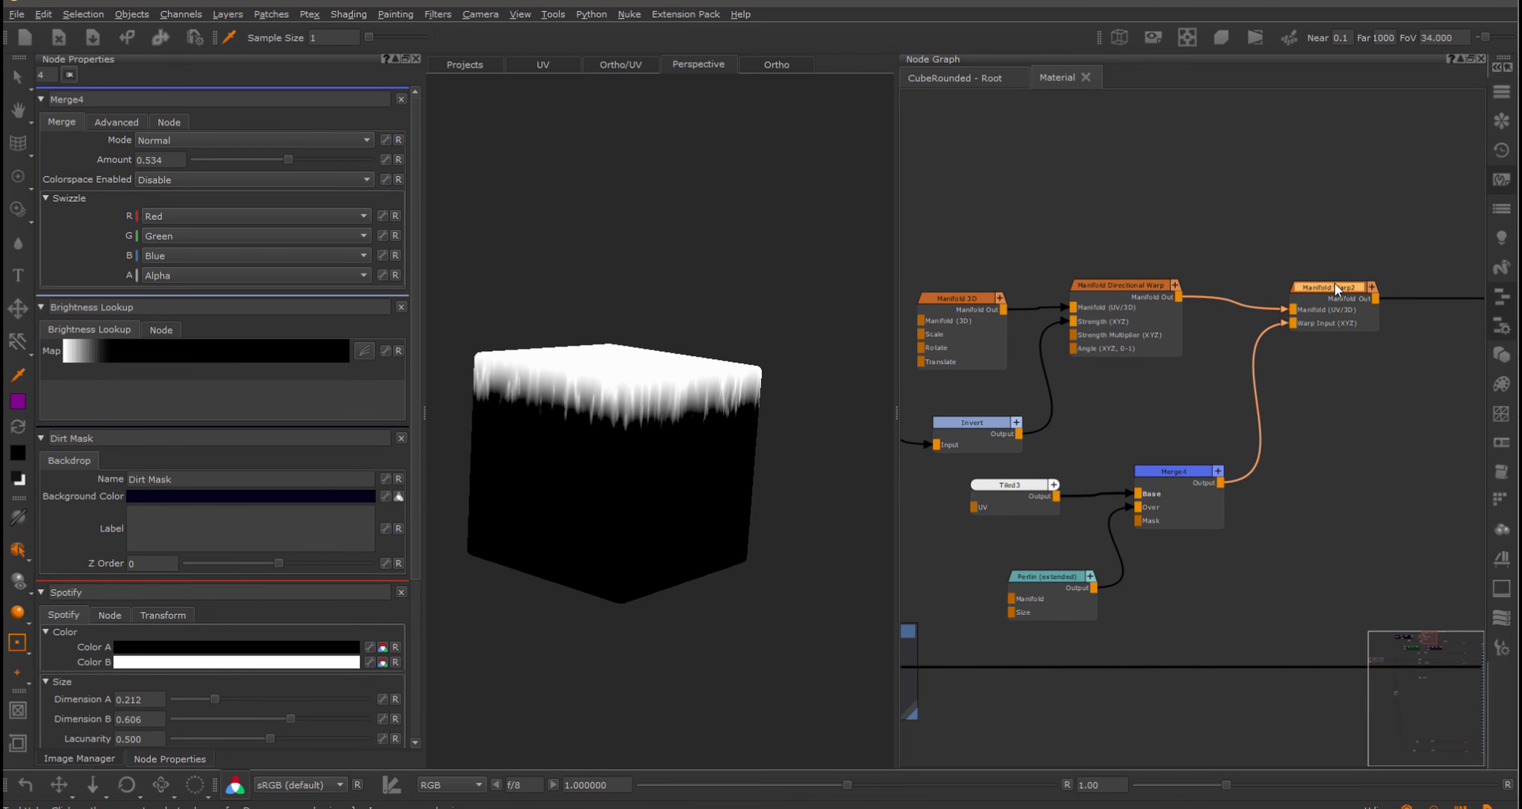
left_click_drag(191, 140, 434, 146)
double_click(154, 140)
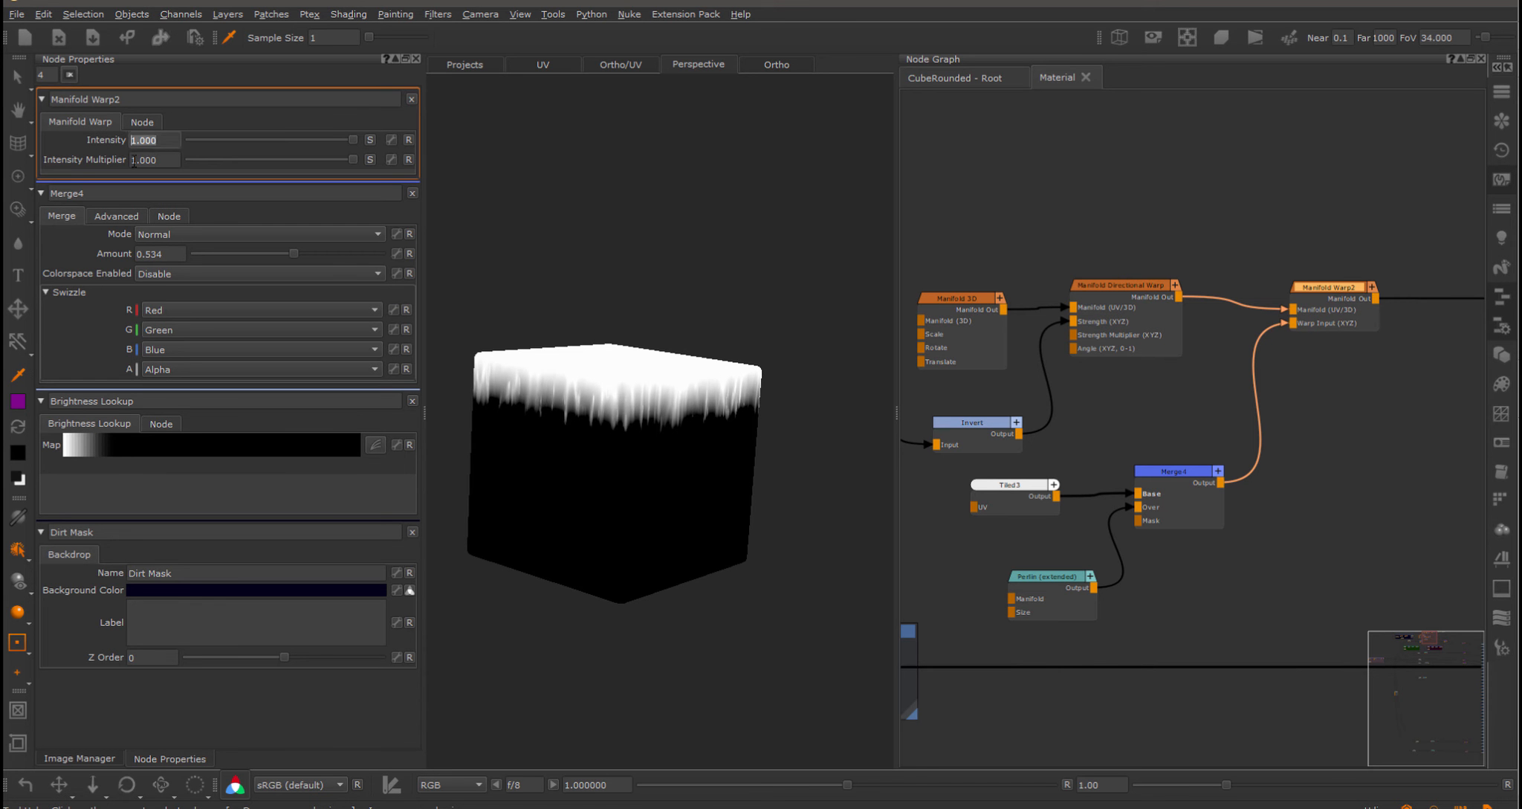
double_click(152, 159)
type("2")
key("Return")
left_click_drag(615, 335, 654, 333, "alt")
right_click_drag(654, 333, 705, 329, "alt")
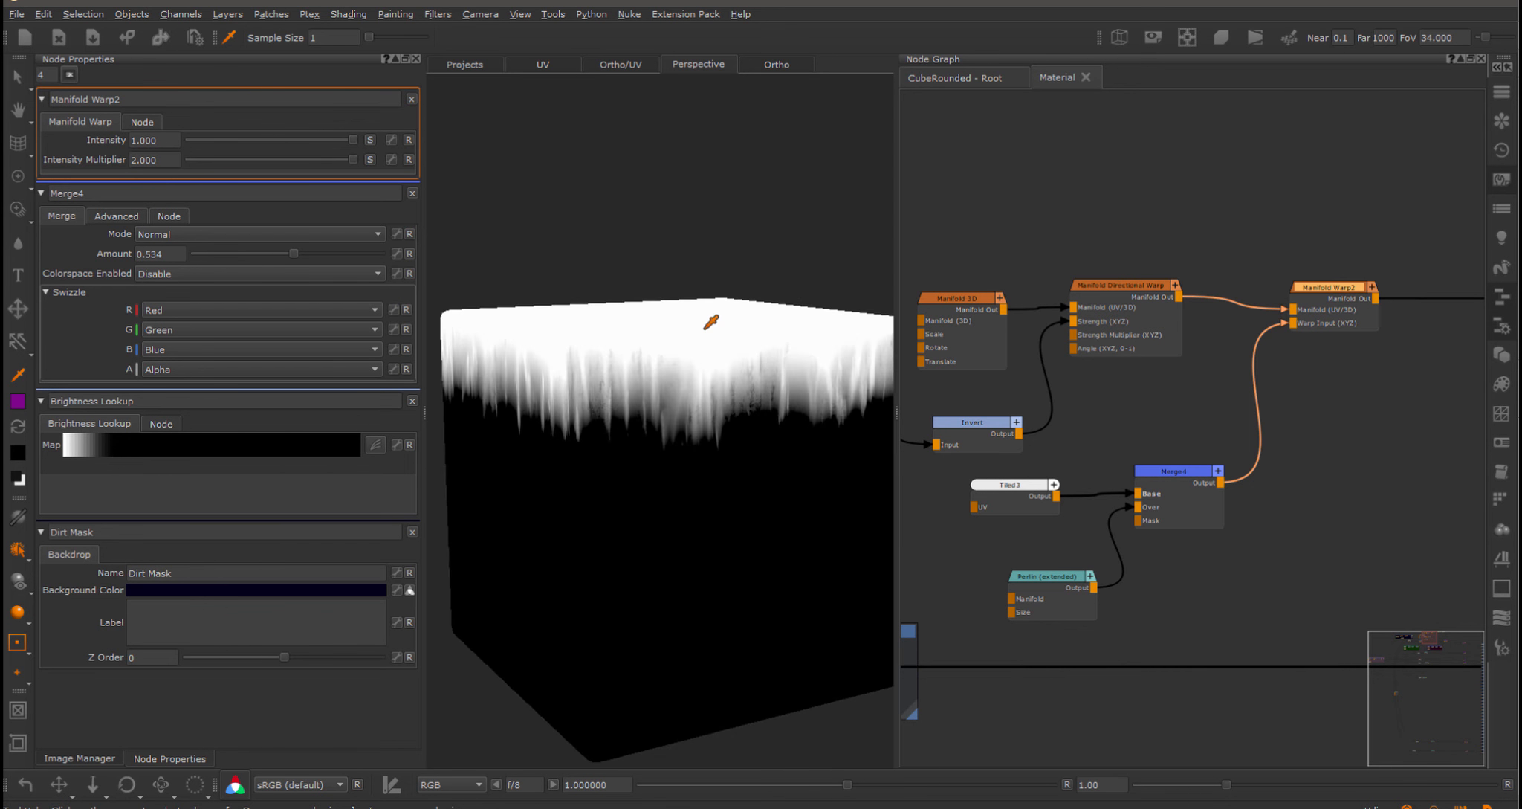
Check the tiled metal stains settings and reduce the Perlin (extended) Size to 0.398.
left_click(1015, 497)
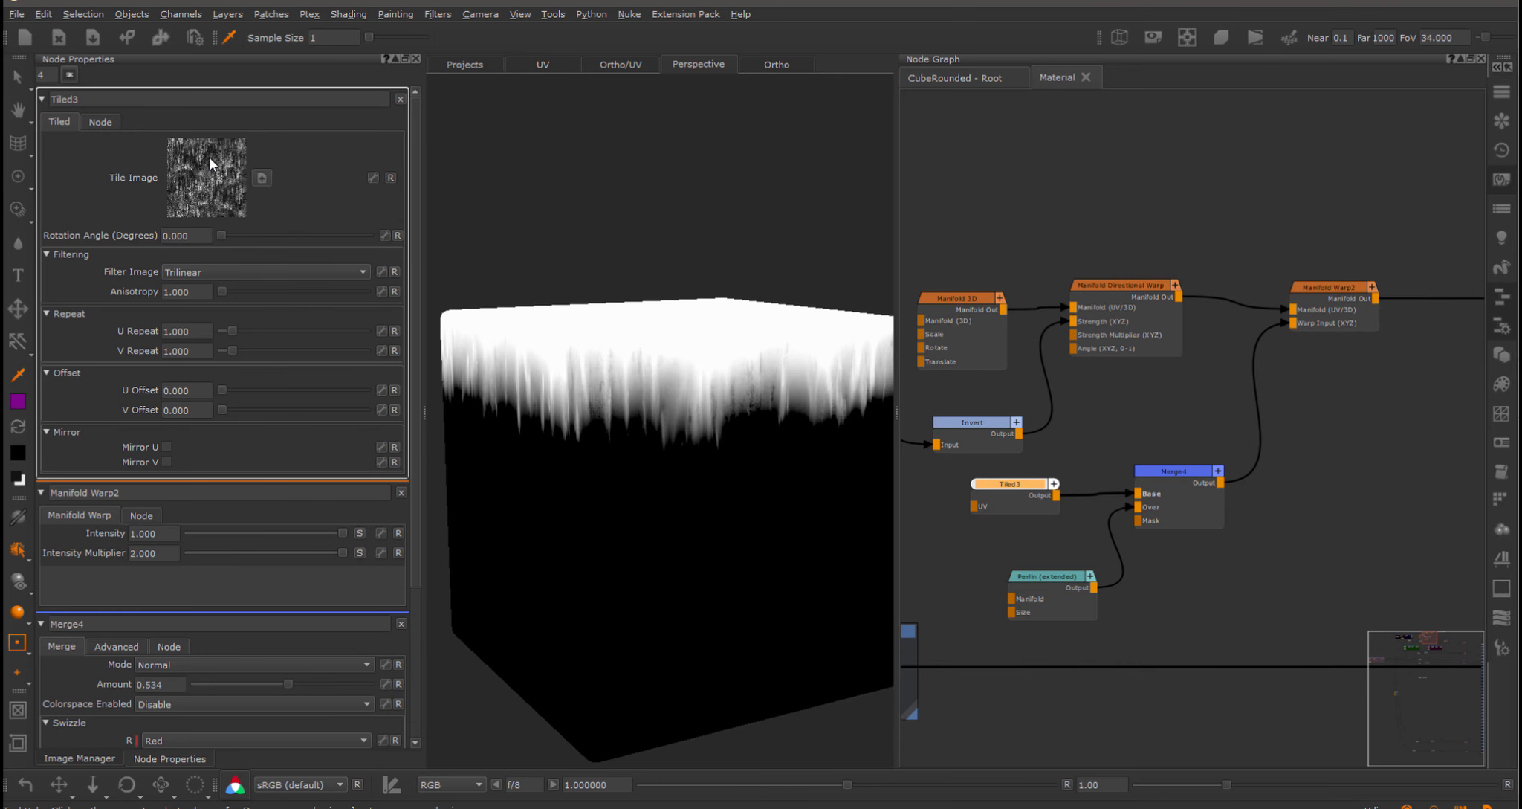
left_click(1063, 582)
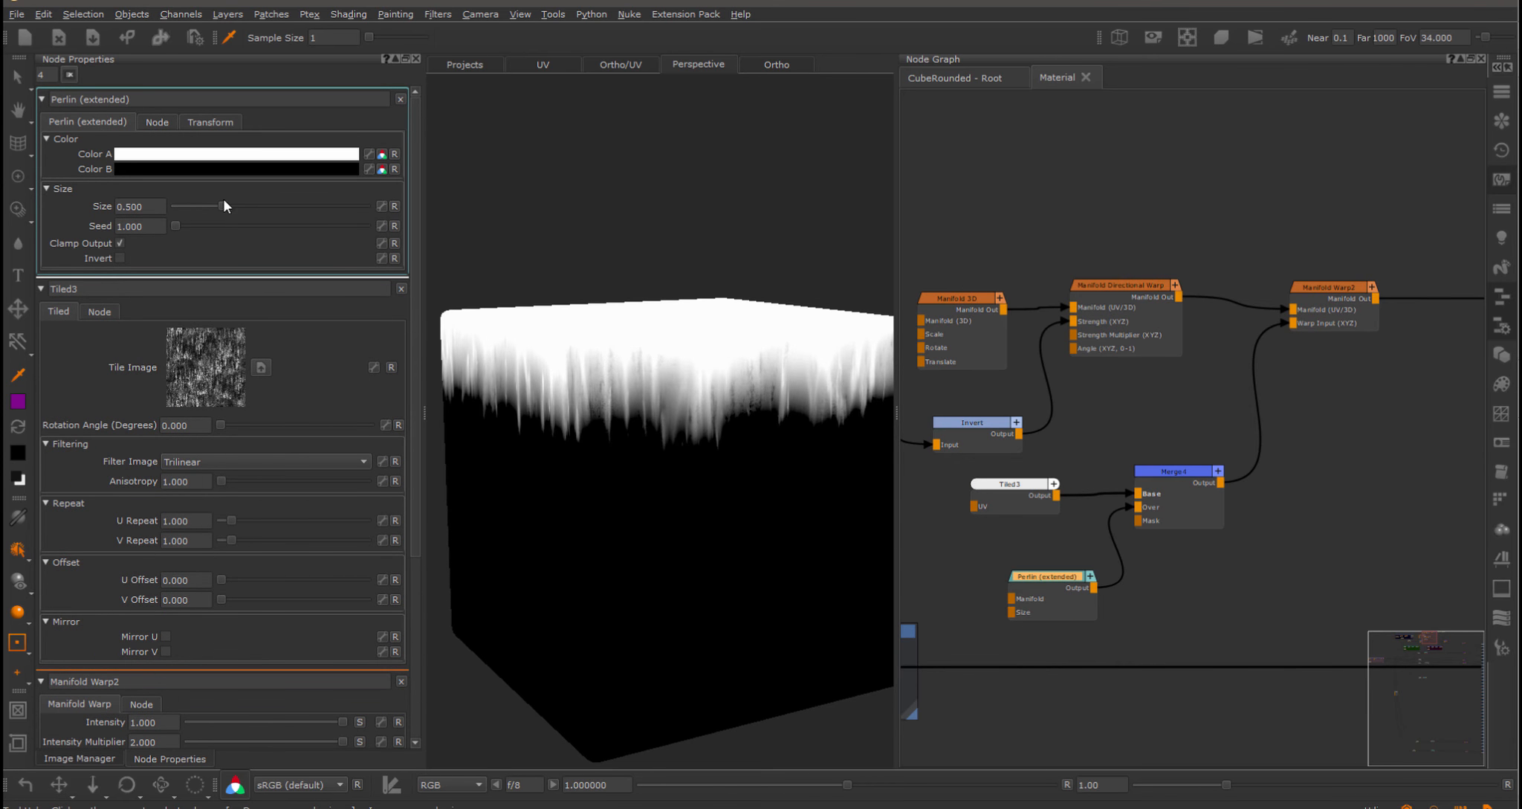
left_click_drag(224, 201, 215, 208)
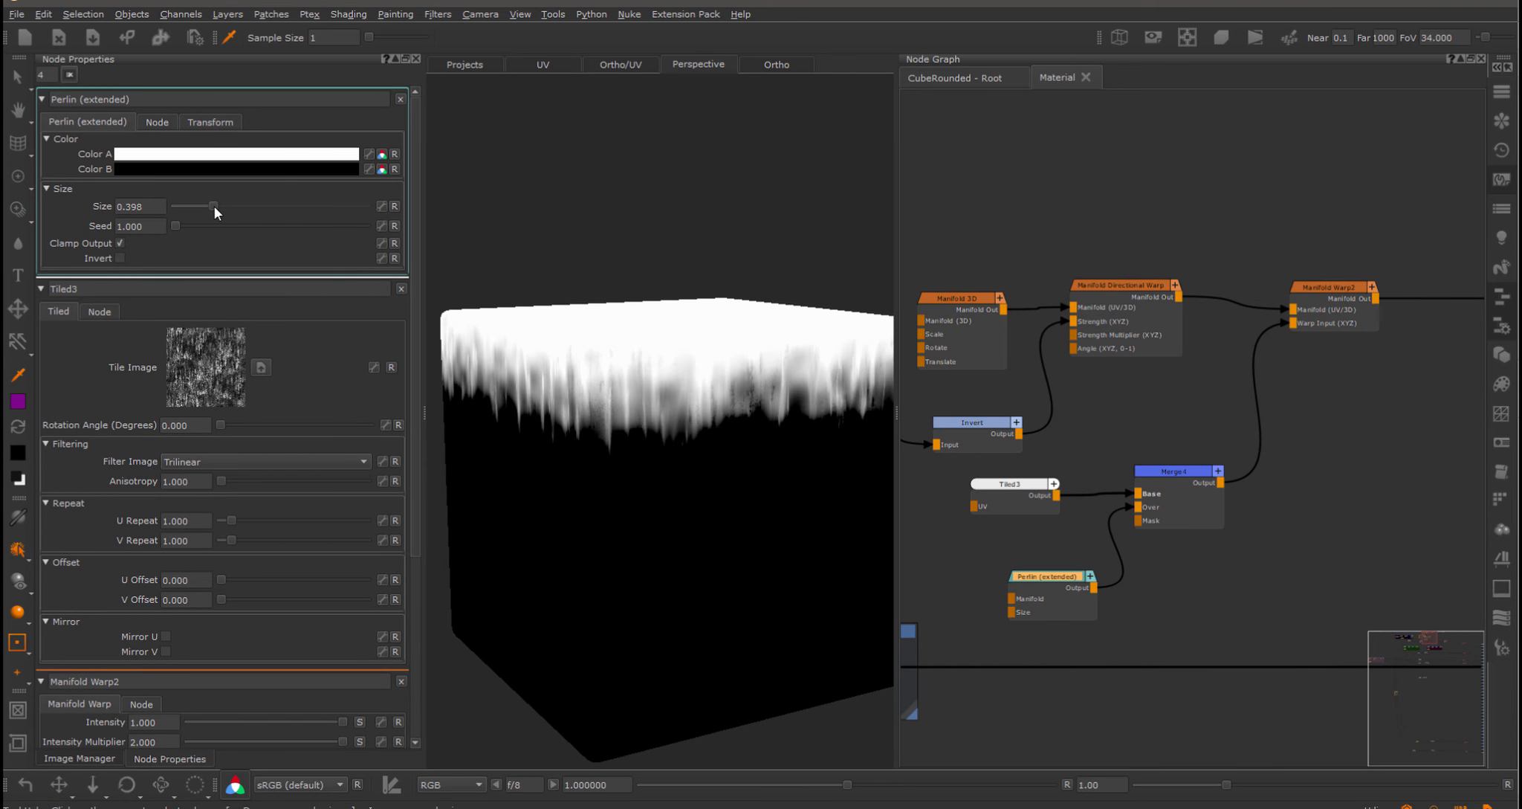
Split the second Manifold Warp's Intensity into separate components and set them to 0, 1, 0, 0.
left_click(1330, 286)
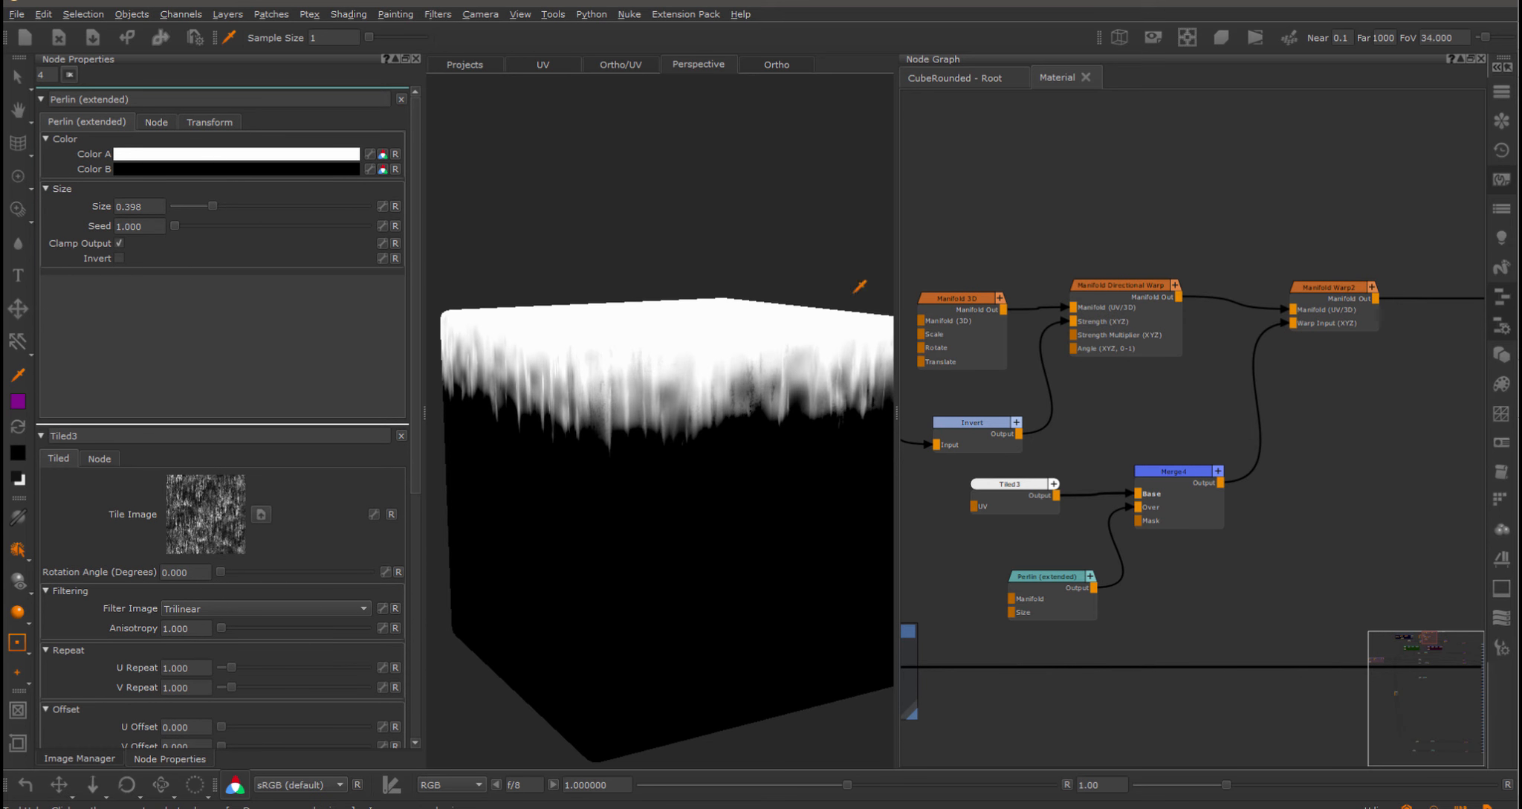
left_click(1331, 288)
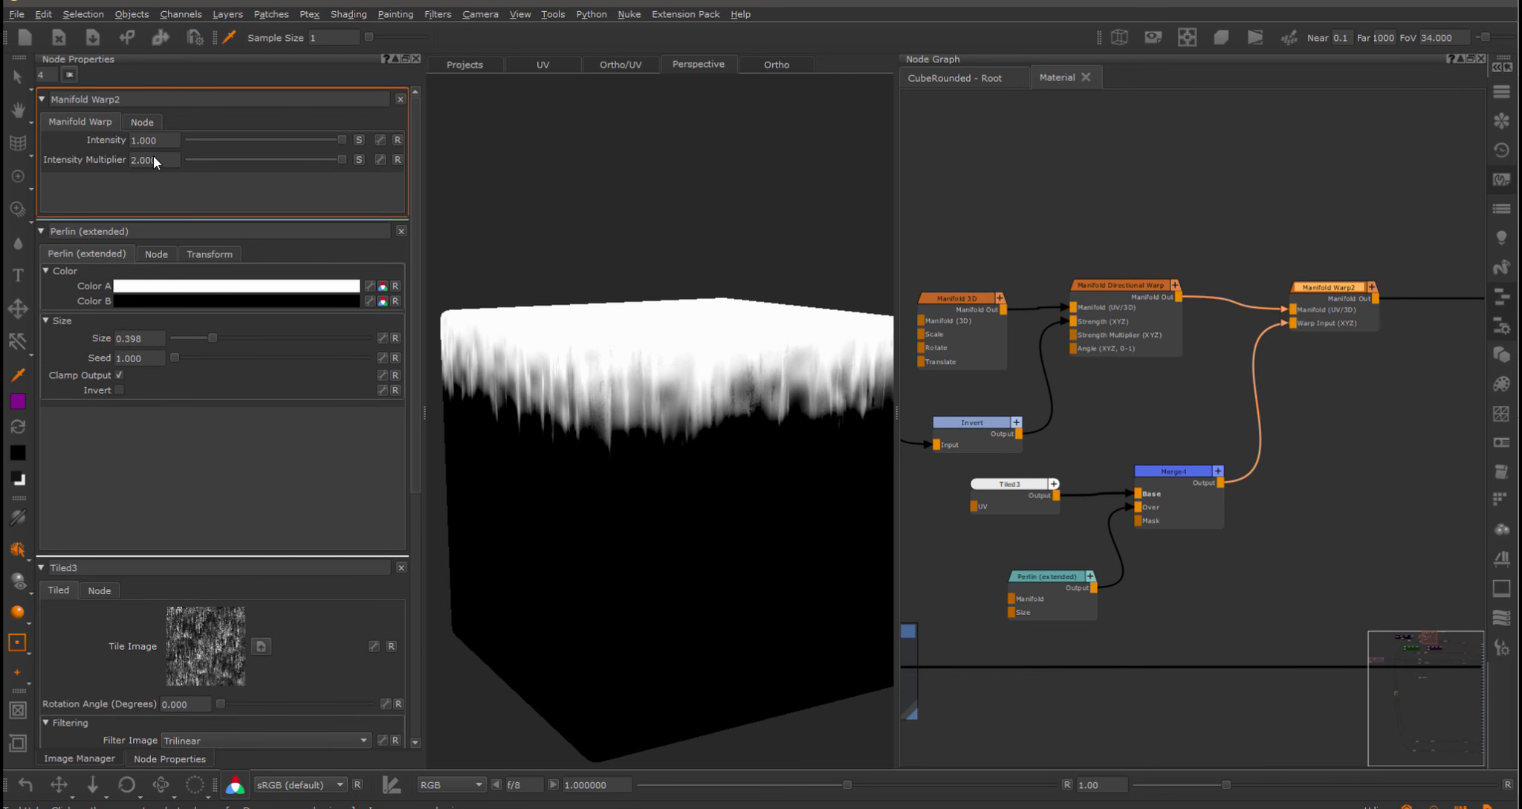
left_click(361, 139)
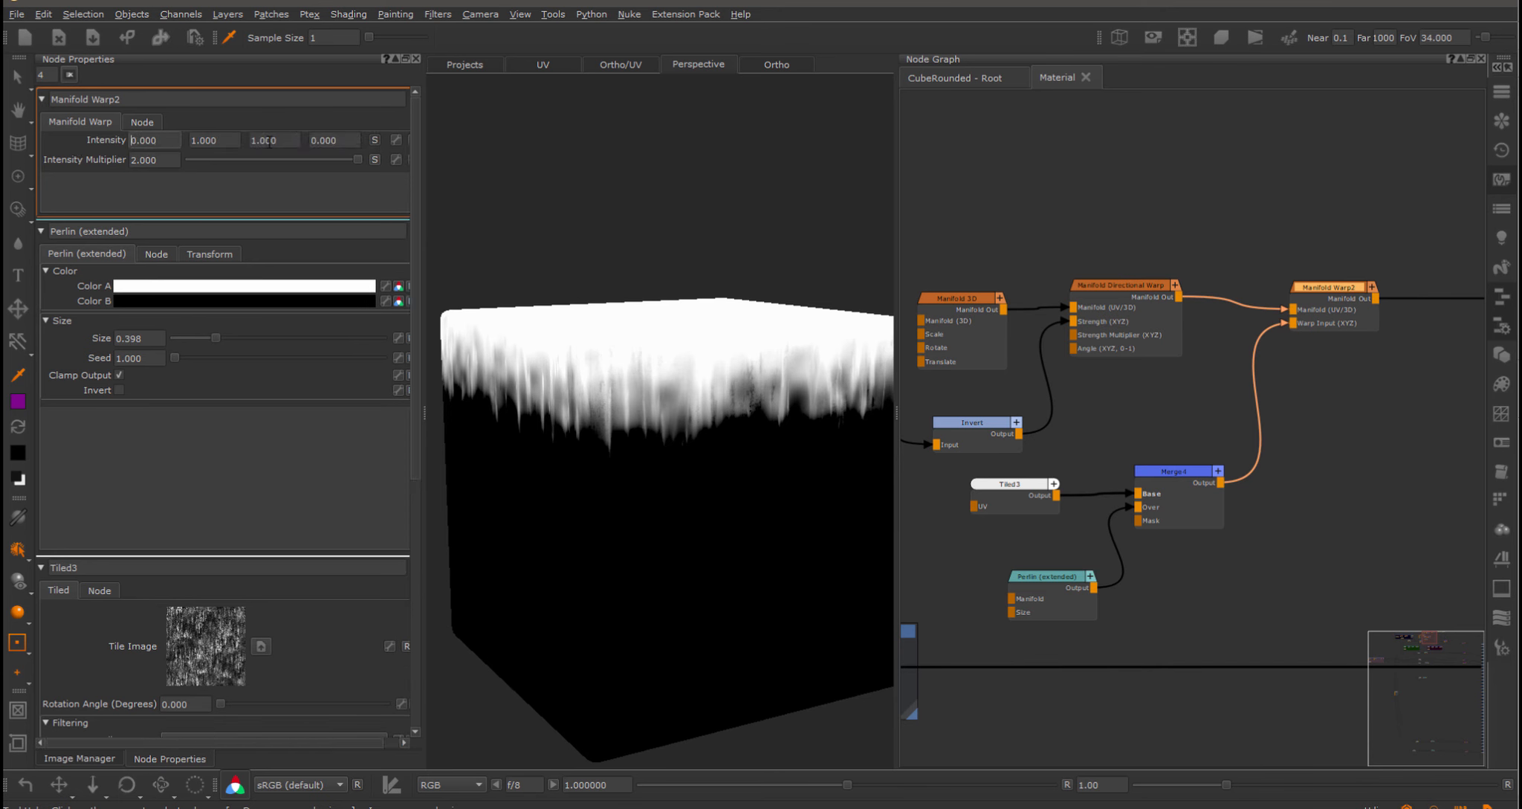
key("Tab")
key("Tab")
Set the Perlin (extended) Scale Y to 4.745 and raise the Amount of the Merge feeding the warp to 0.717.
left_click(1052, 577)
left_click(215, 122)
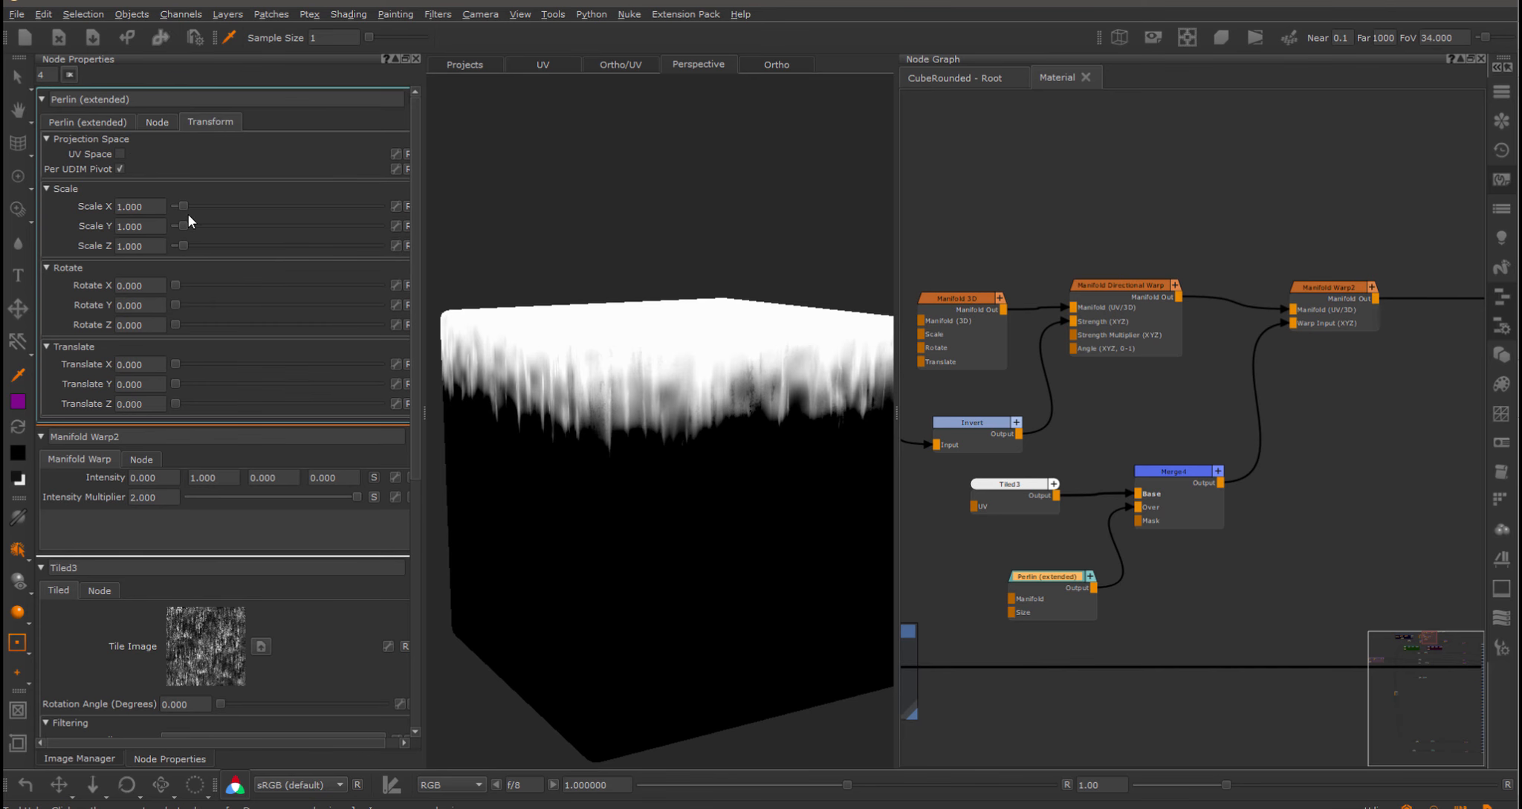
left_click_drag(195, 223, 225, 229)
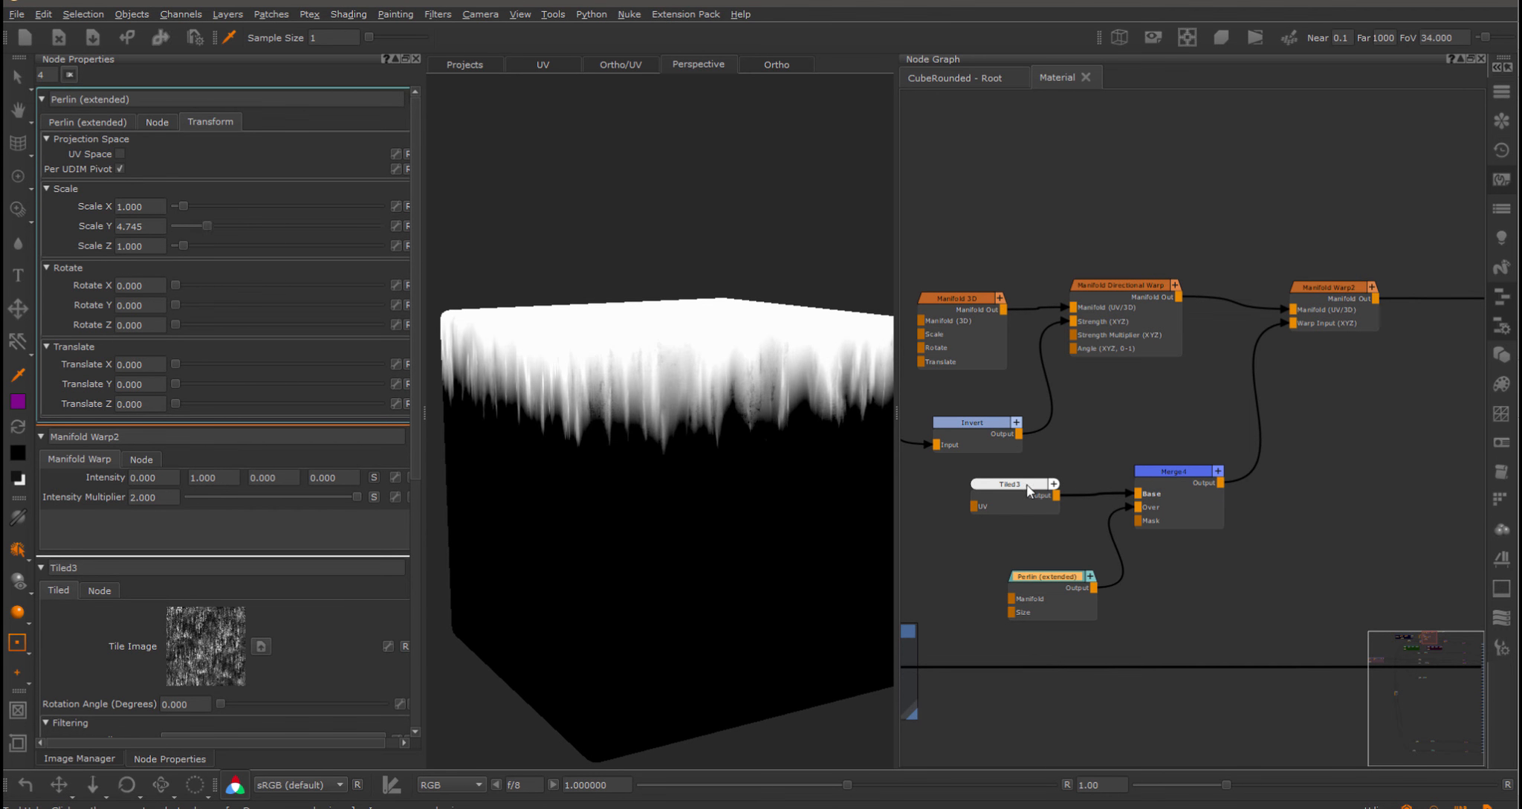
left_click(1183, 471)
left_click_drag(307, 159, 327, 164)
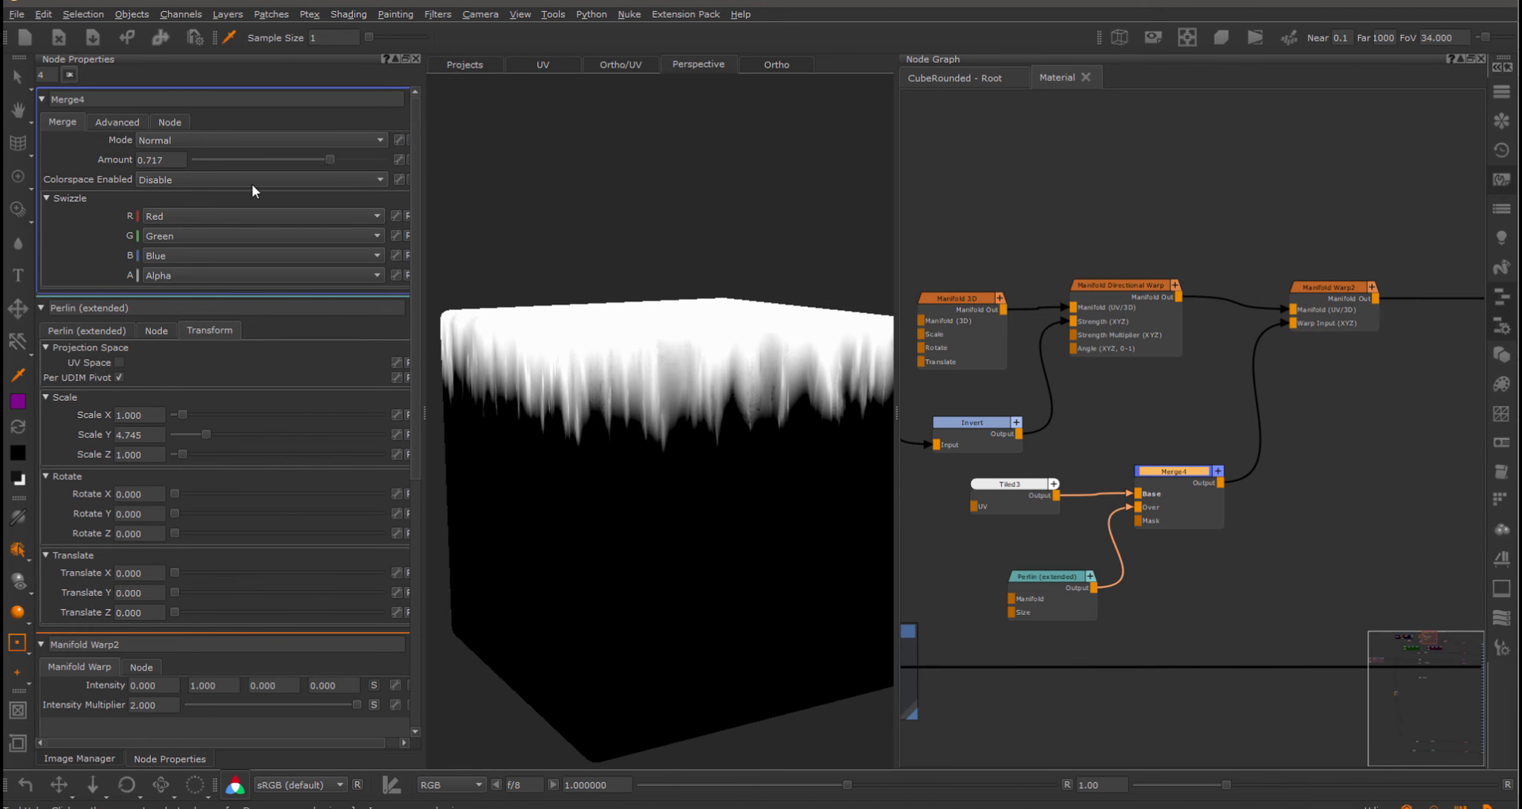
Set the second component of the second Manifold Warp's Intensity to 2 and view the whole cube.
left_click(1308, 288)
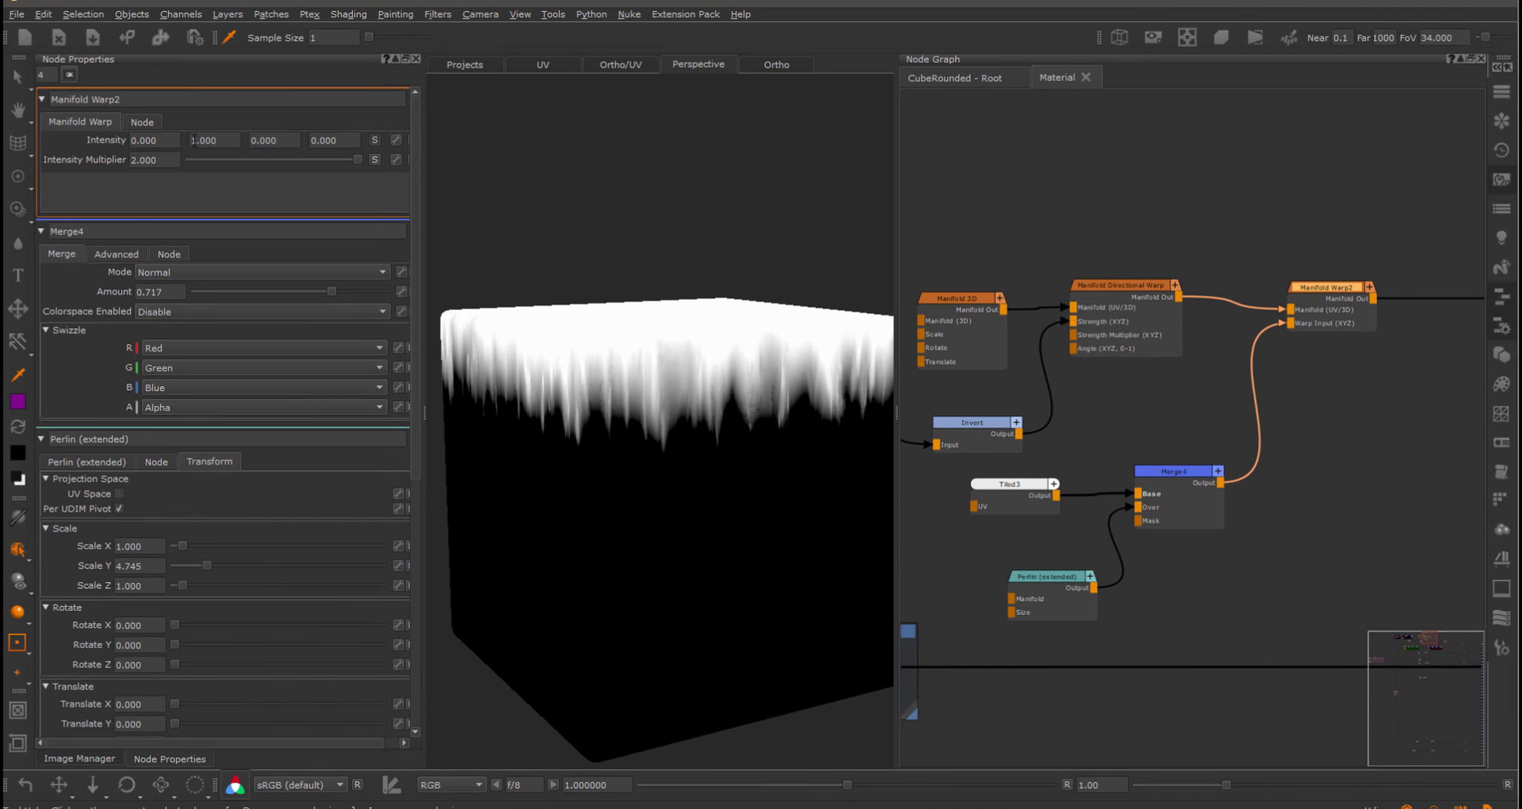
left_click_drag(227, 139, 149, 140)
type("2")
key("Tab")
right_click_drag(854, 367, 713, 375, "alt")
mouse_move(714, 375)
left_mouse_down("alt")
mouse_move(750, 379)
mouse_move(679, 387)
mouse_move(699, 371)
left_mouse_up("alt")
Fine-tune the lower point of the steep falloff in the Brightness Lookup's Map curve.
scroll(1411, 445, "down", 2)
middle_click_drag(1259, 453, 849, 431)
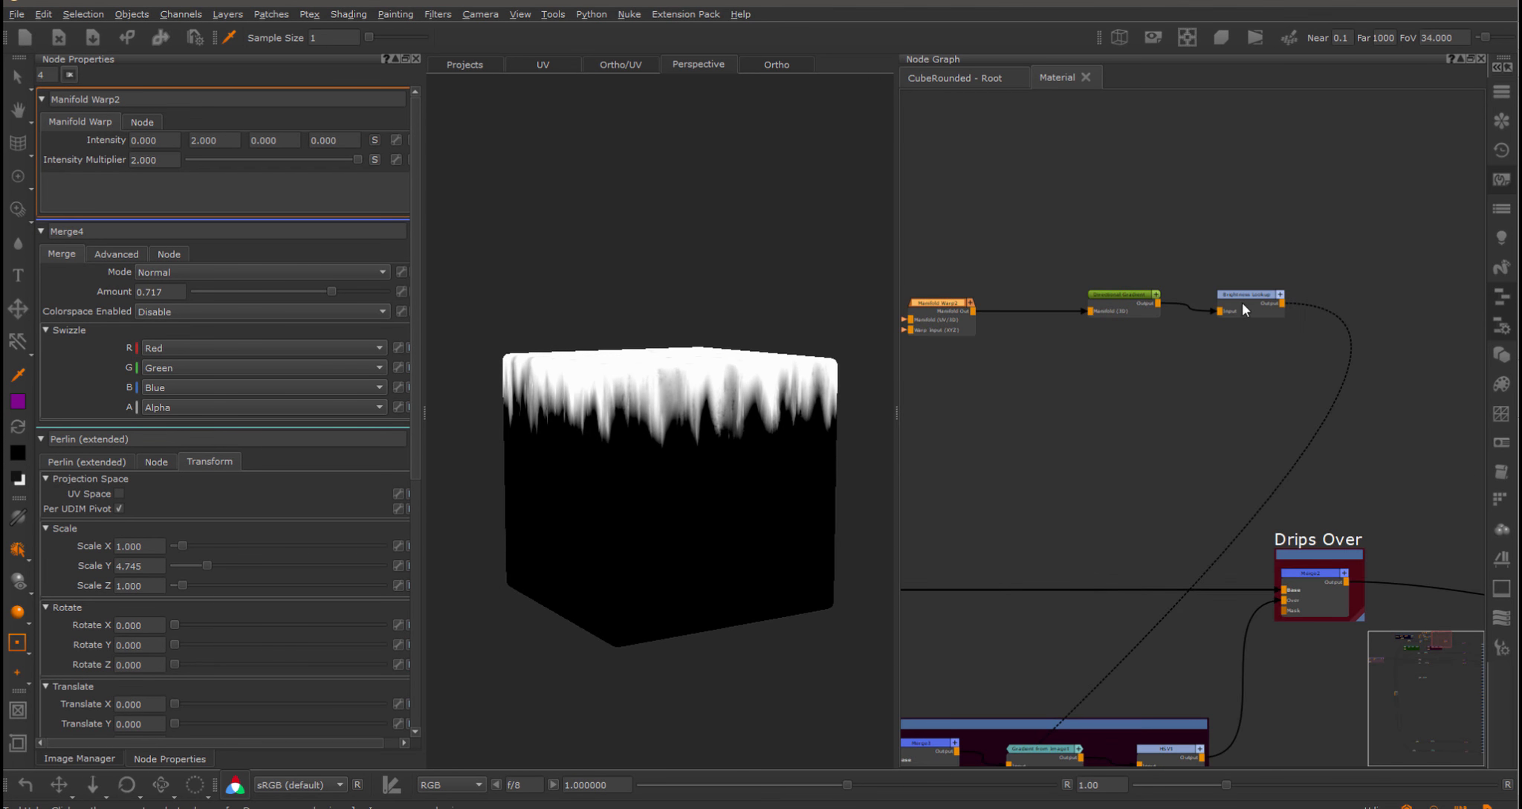
left_click(1241, 301)
left_click(373, 145)
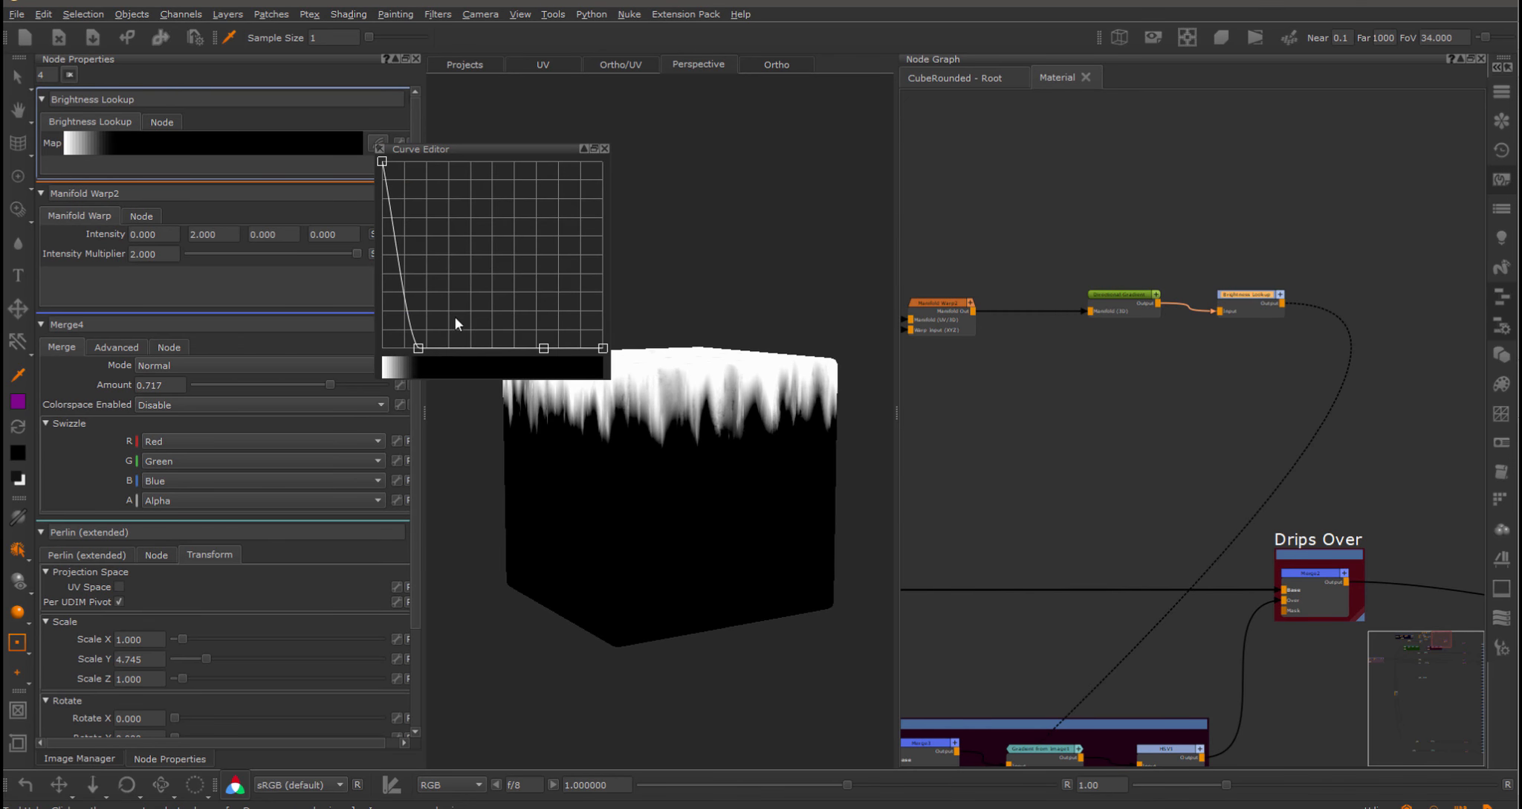
mouse_move(408, 347)
left_mouse_down()
mouse_move(442, 351)
mouse_move(411, 313)
mouse_move(412, 341)
mouse_move(401, 334)
mouse_move(414, 278)
mouse_move(411, 342)
left_mouse_up()
left_click(1211, 421)
Connect the Brightness Lookup output to the Mask input of the Drips Over merge.
right_click_drag(1205, 437, 1308, 308, "alt")
middle_click_drag(1308, 308, 1250, 308, "alt")
left_click_drag(1252, 259, 1256, 661)
scroll(1170, 361, "down", 2)
scroll(1170, 361, "down", 1)
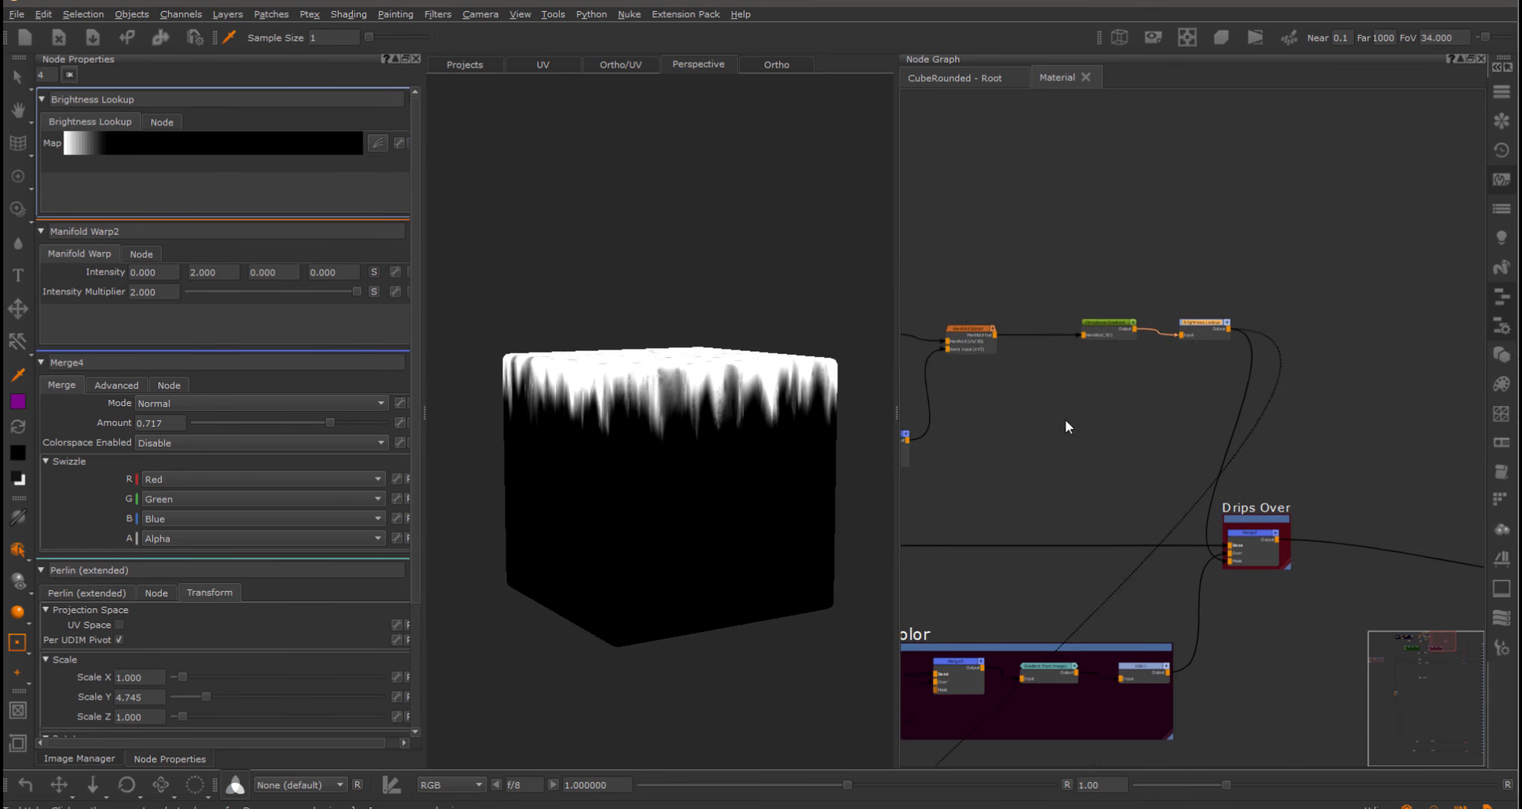
Show the full shaded material on the cube and examine the drips along its top edge up close.
middle_click_drag(1066, 419, 1228, 413)
scroll(1229, 413, "down", 2)
right_click(619, 243)
left_click(573, 210)
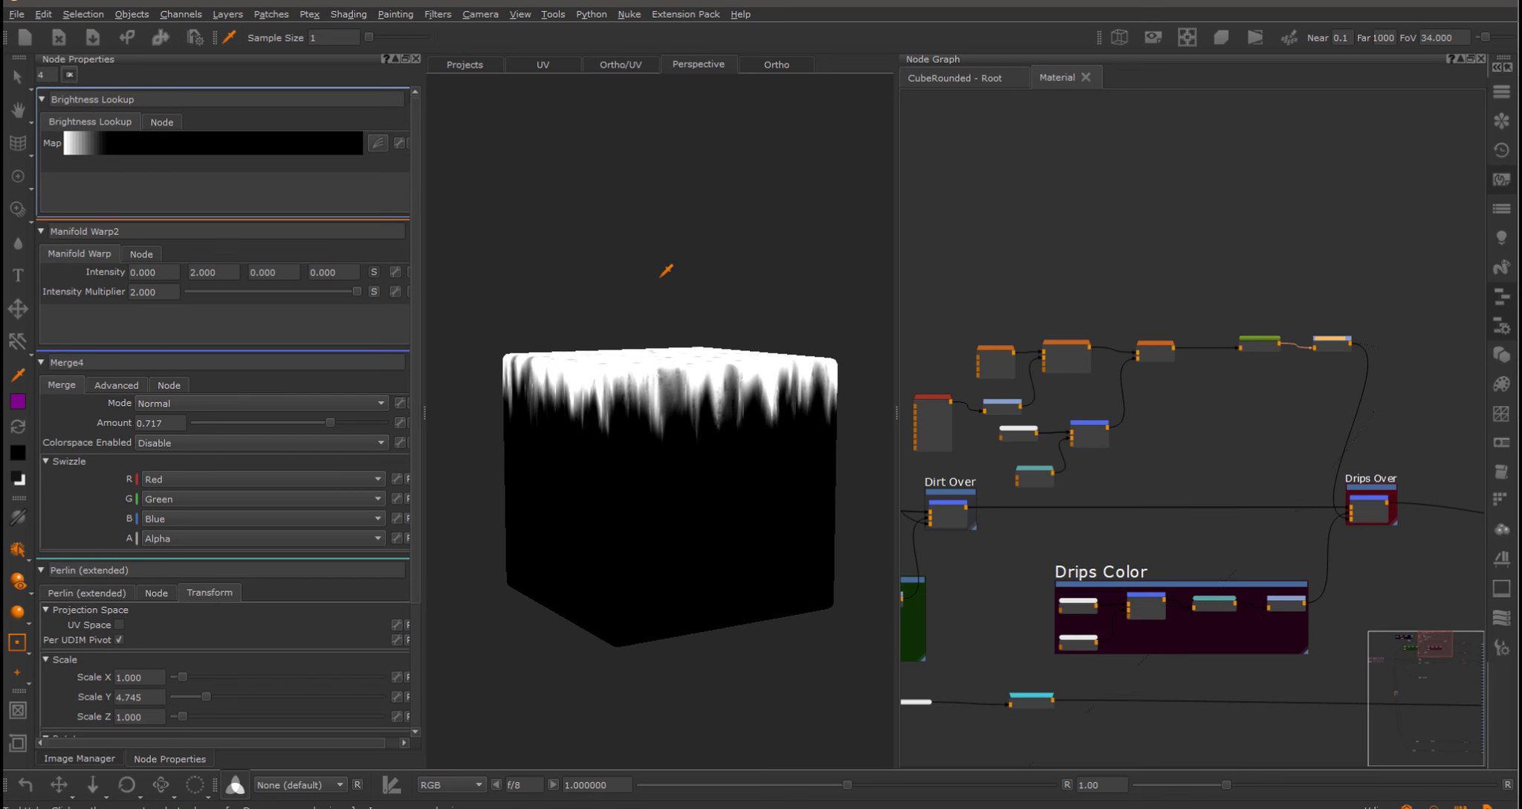
scroll(693, 316, "up", 6)
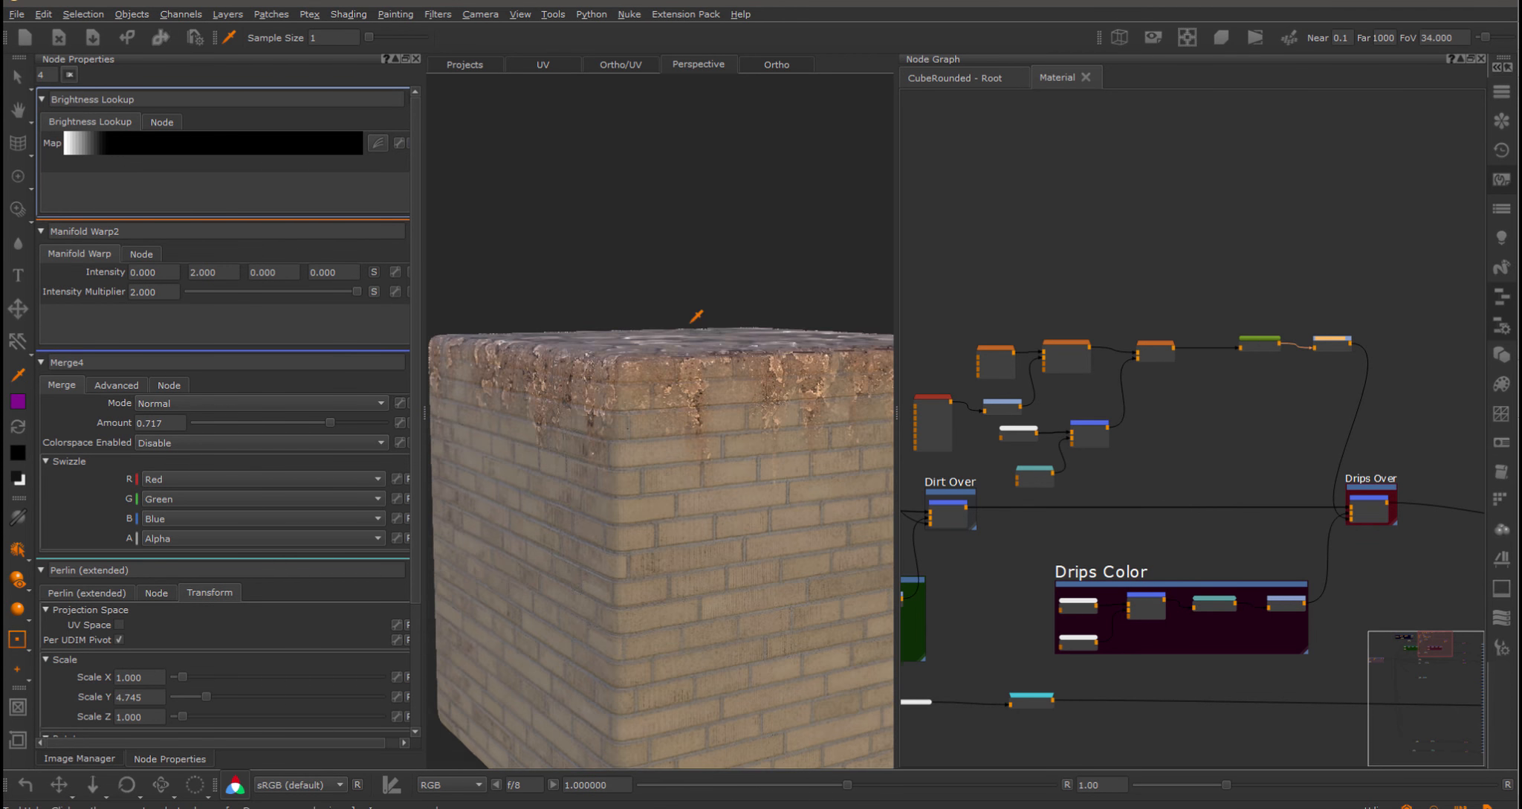
scroll(691, 348, "down", 6)
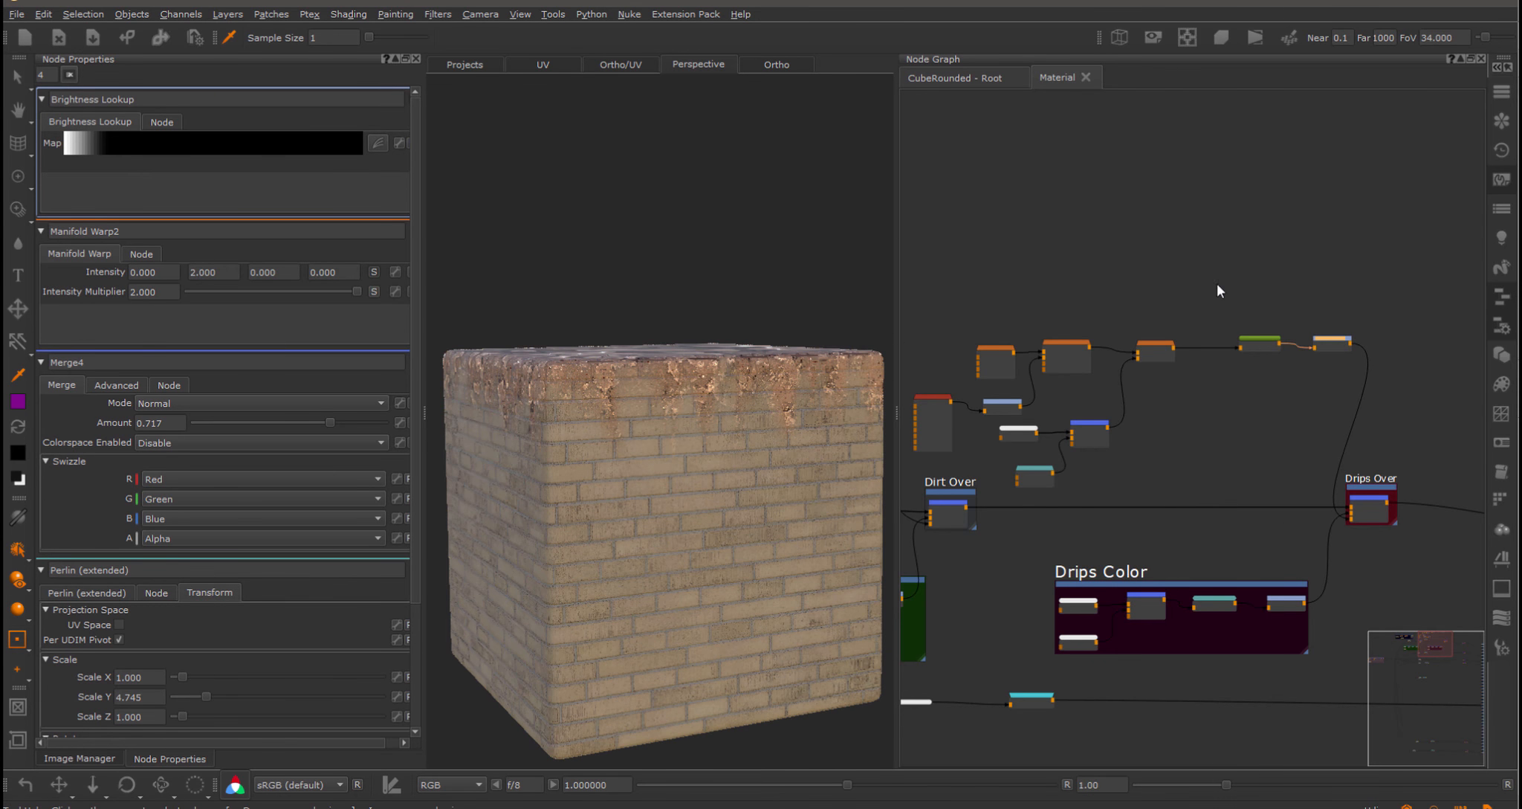
Set the Drips Over merge's Mode to Multiply and lower its Amount to 0.565.
left_click(1363, 514)
left_click(189, 139)
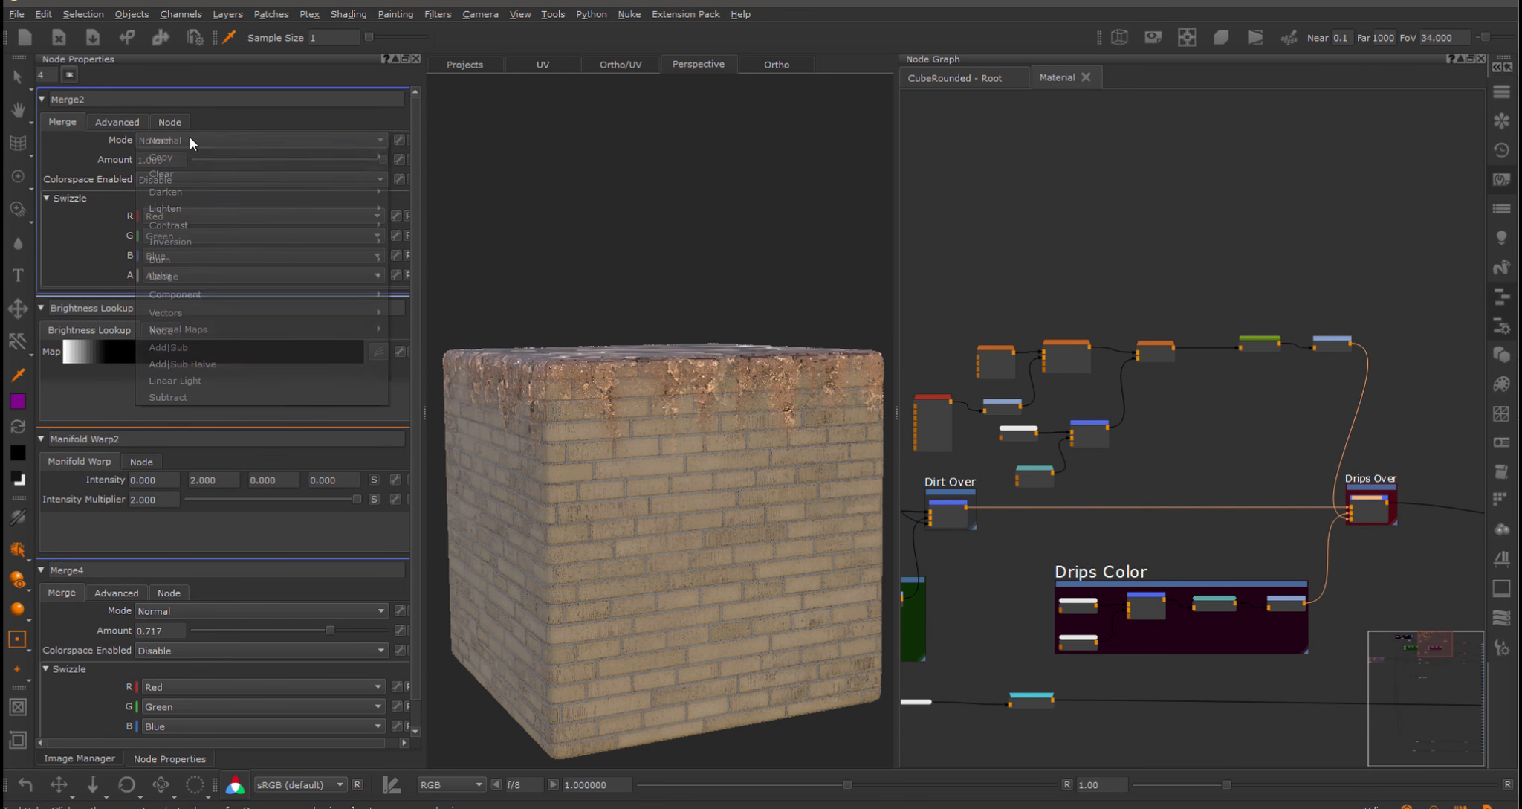
mouse_move(227, 224)
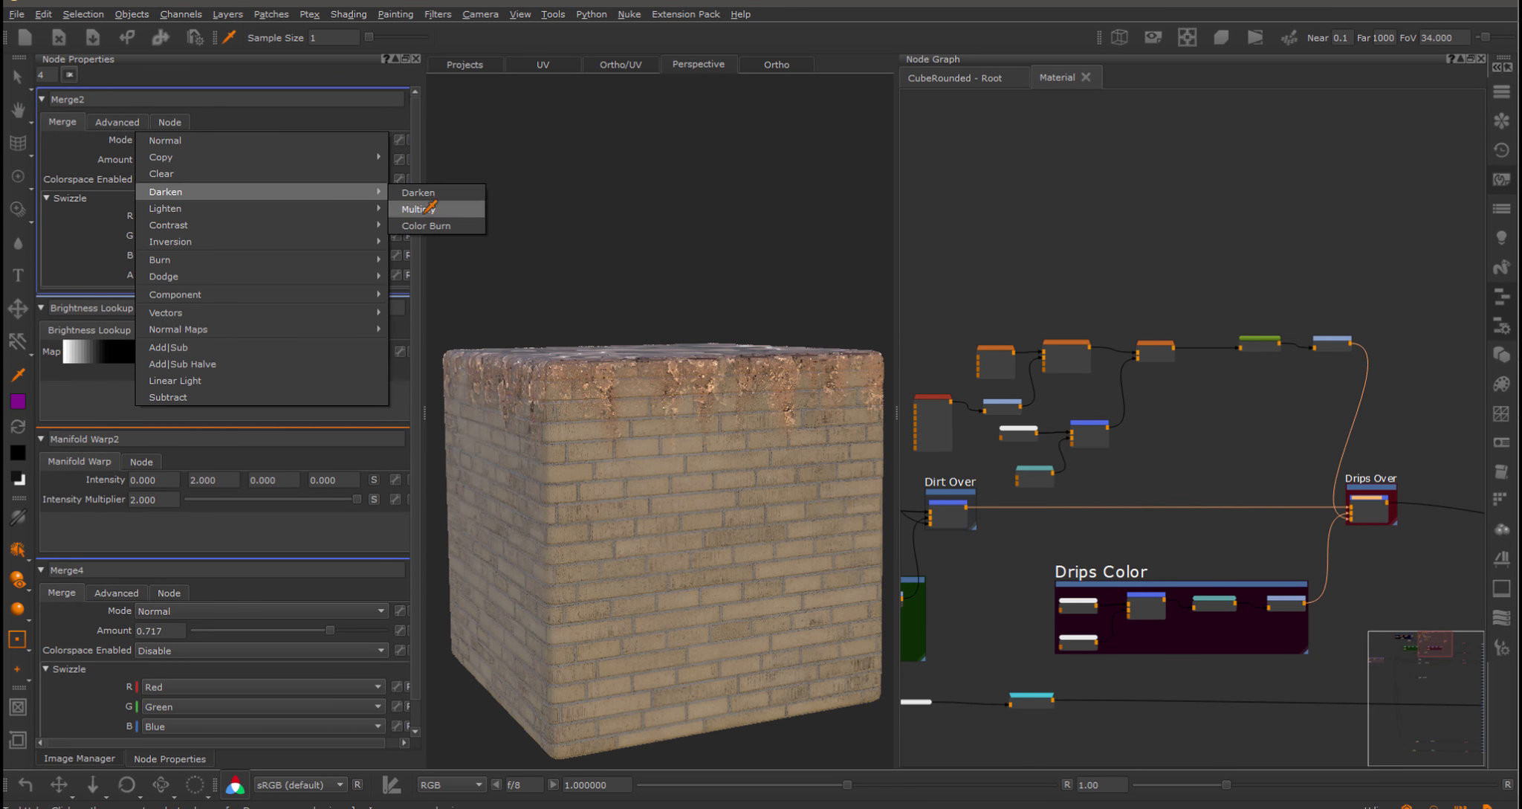
left_click(428, 207)
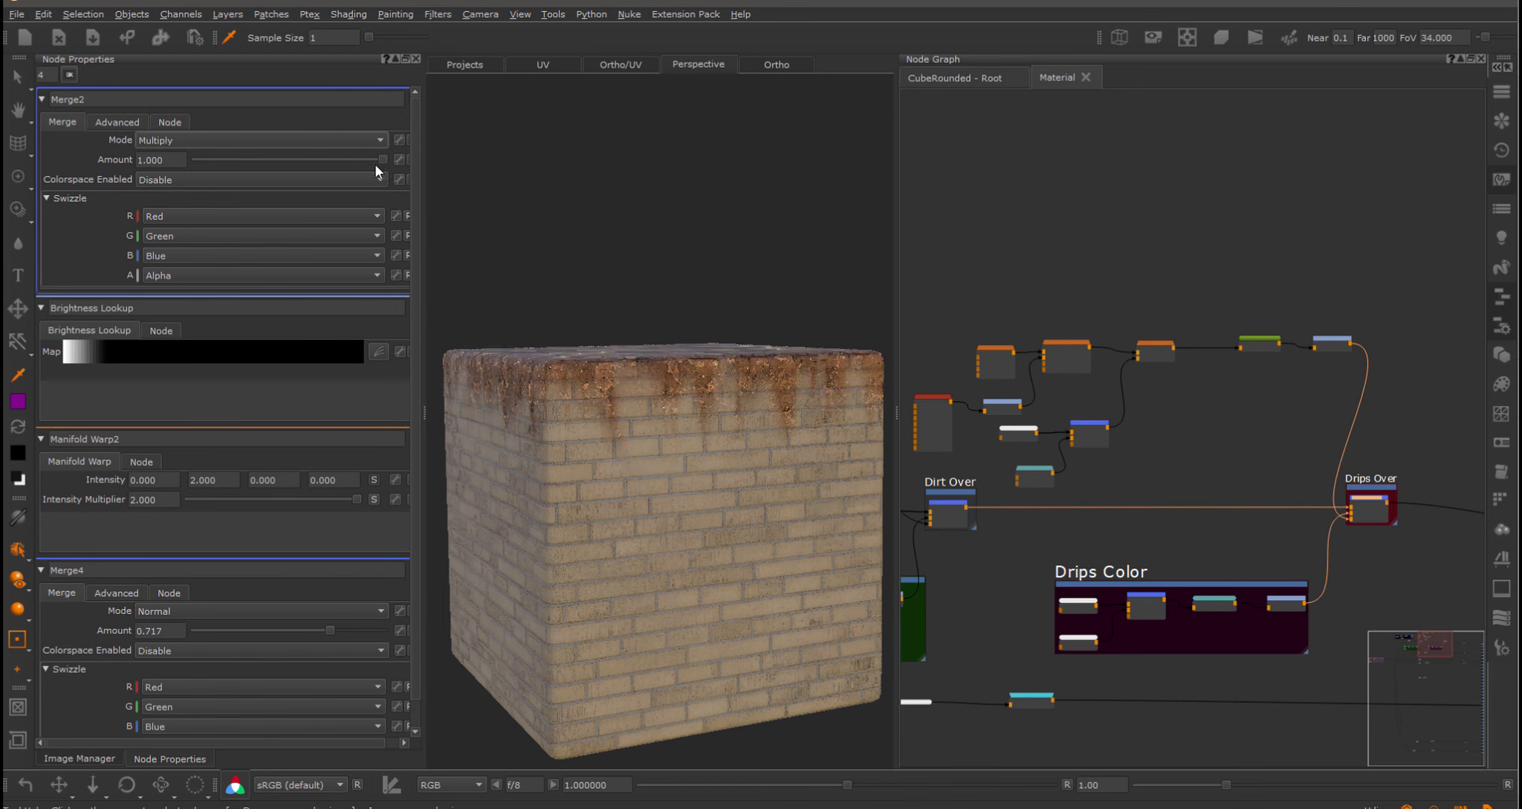
left_click_drag(376, 165, 301, 166)
scroll(704, 368, "down", 3)
scroll(629, 374, "up", 6)
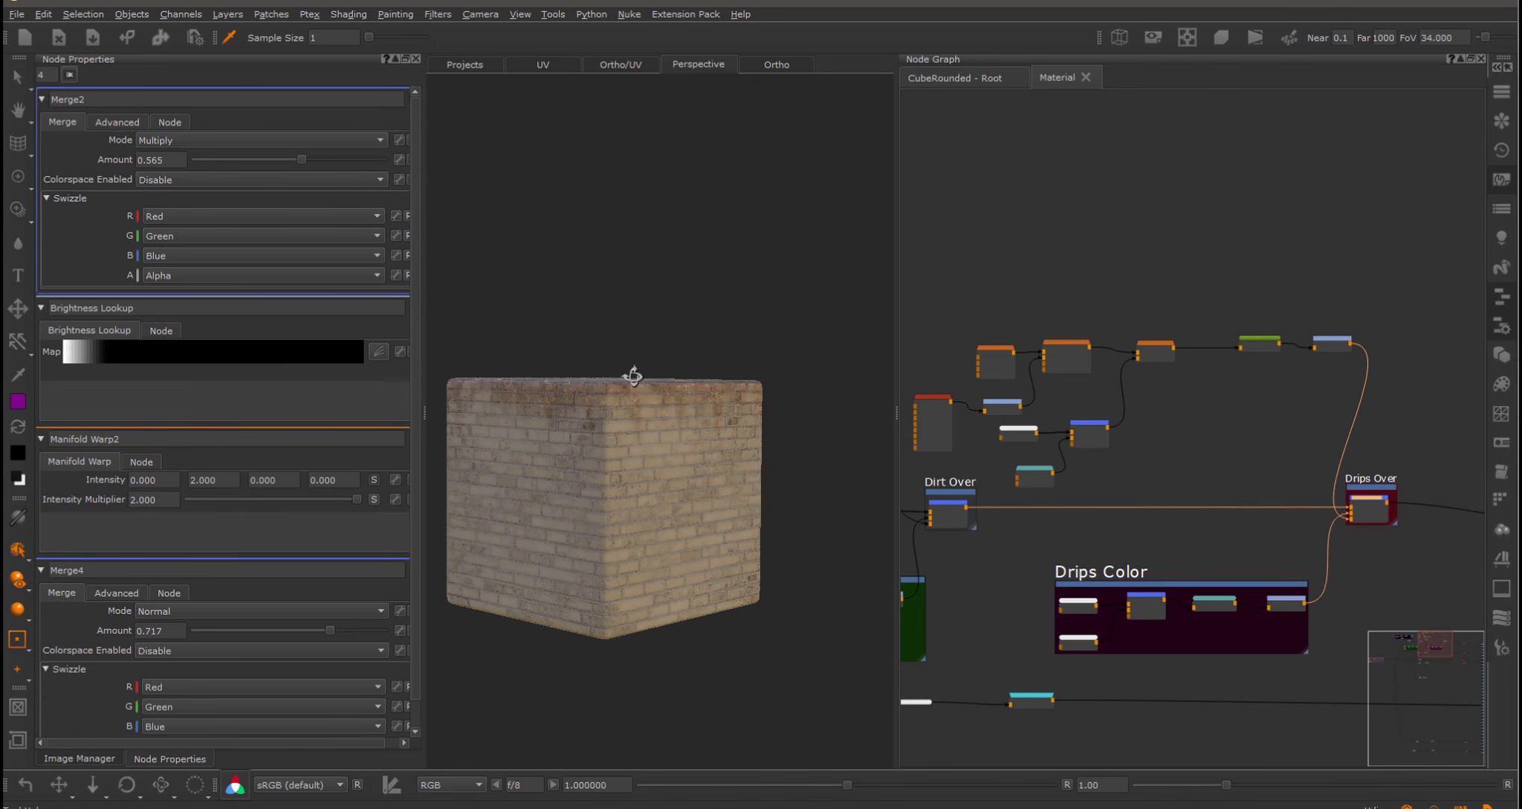
Set the Drips Color HSV node's Saturation Scale to 1.134 and Value Scale to 1.680, then view the whole cube.
left_click(1286, 602)
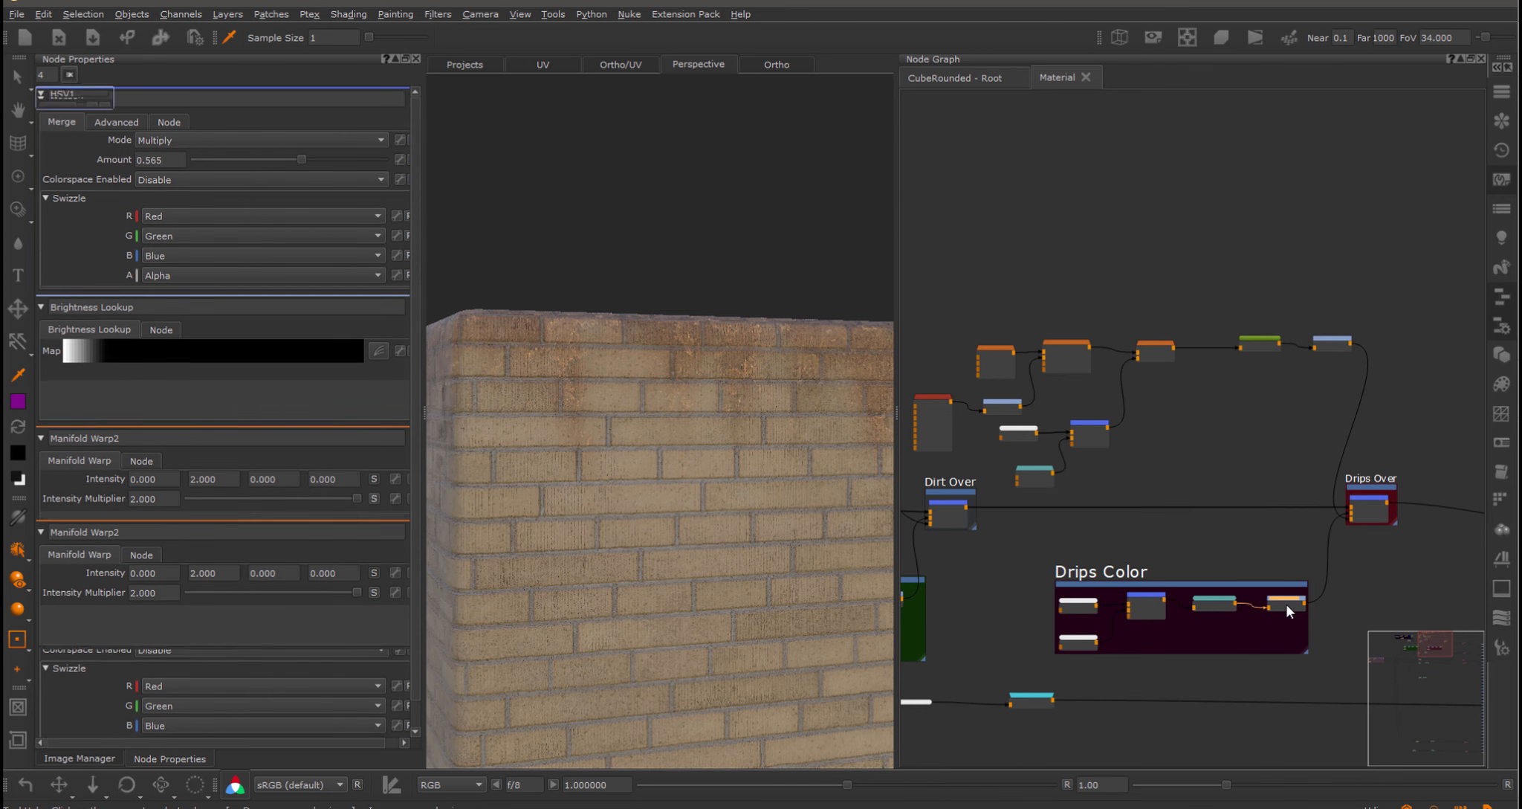
left_click_drag(280, 138, 205, 179)
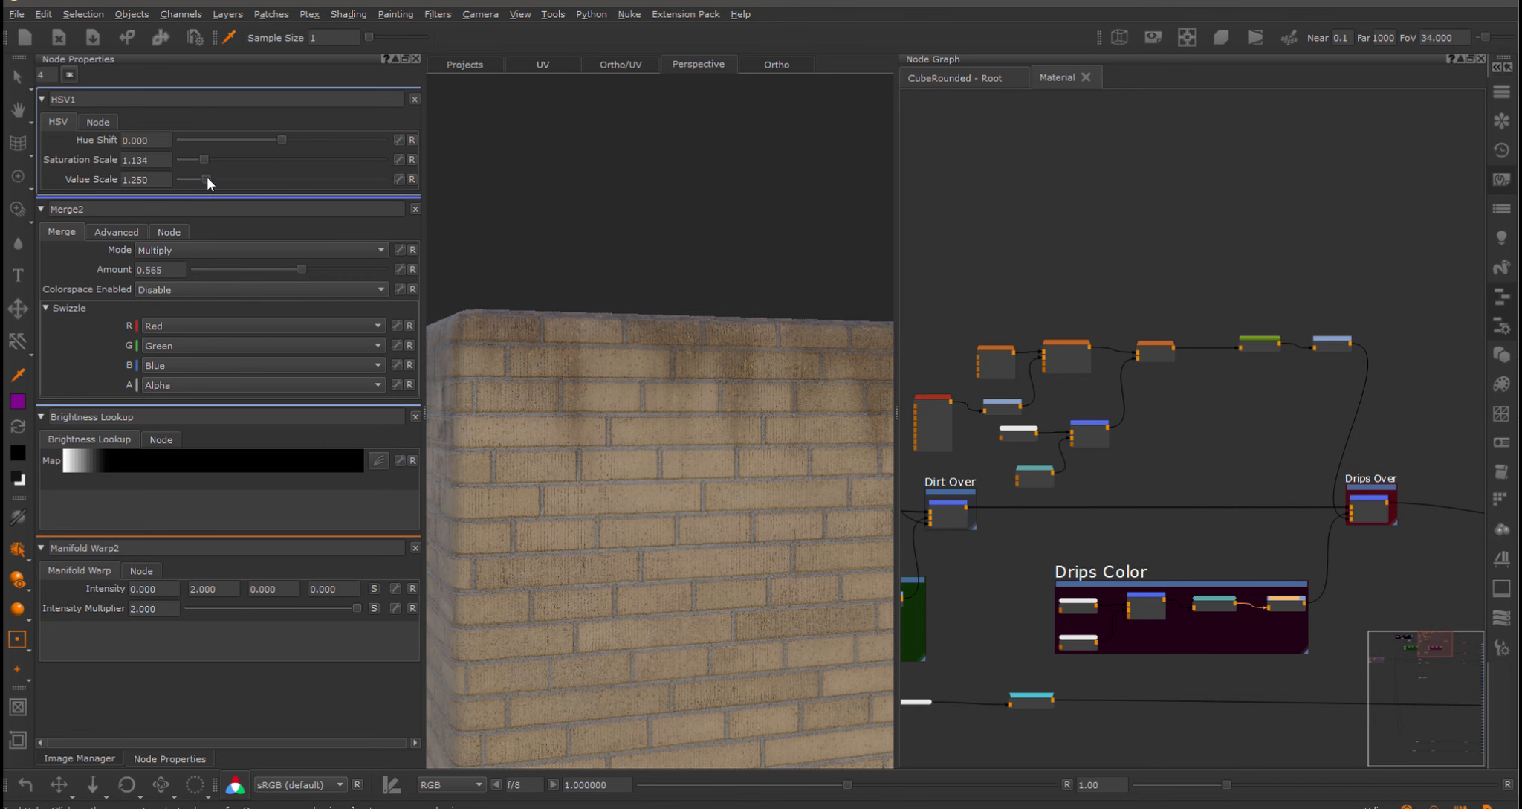
right_click_drag(811, 379, 707, 364, "alt")
left_click_drag(706, 364, 679, 367, "alt")
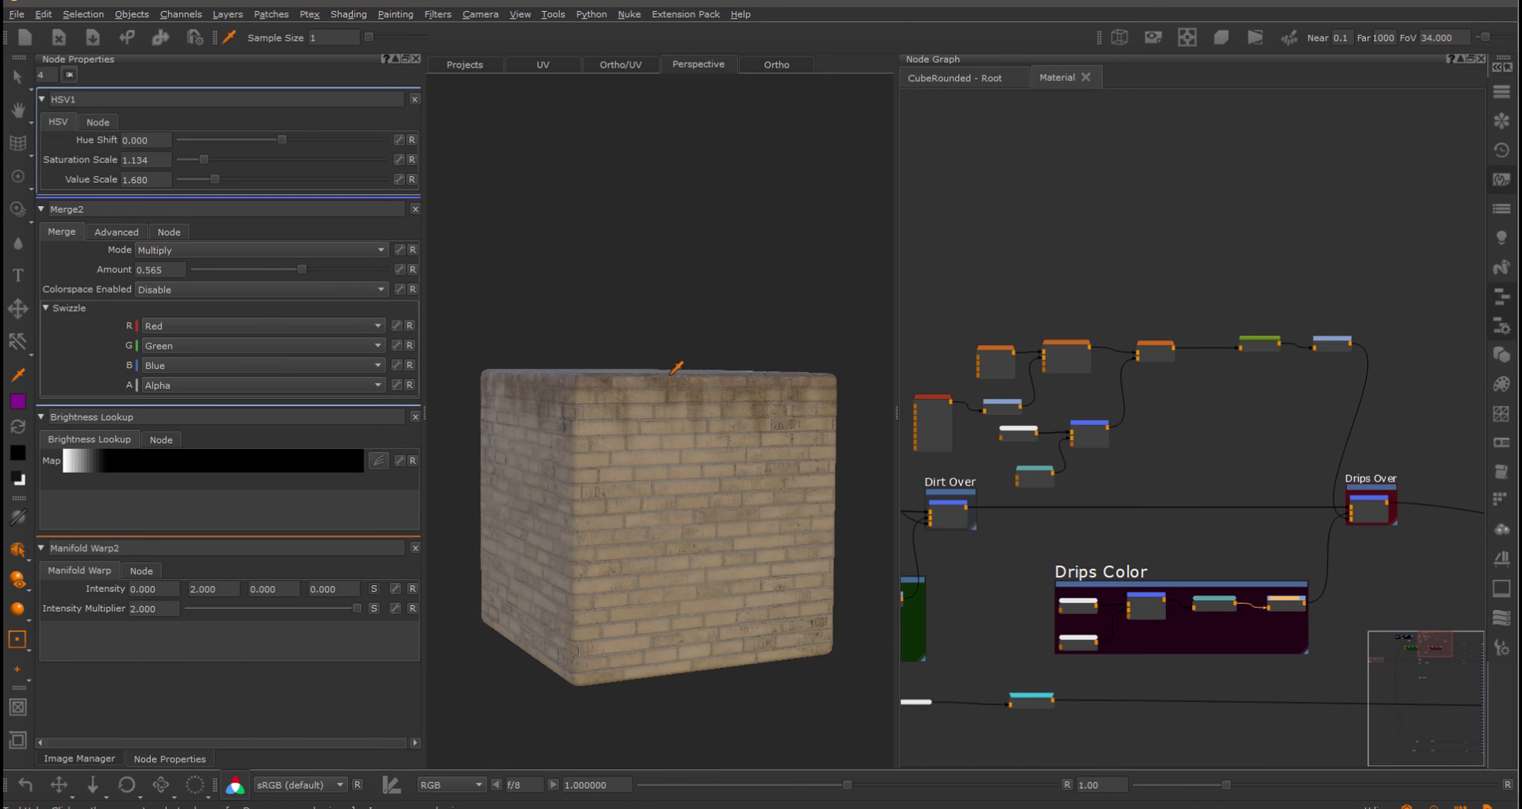
Spread out the drips mask network, moving the warp nodes left and the Directional Gradient and Brightness Lookup right.
middle_click_drag(1138, 264, 1219, 229)
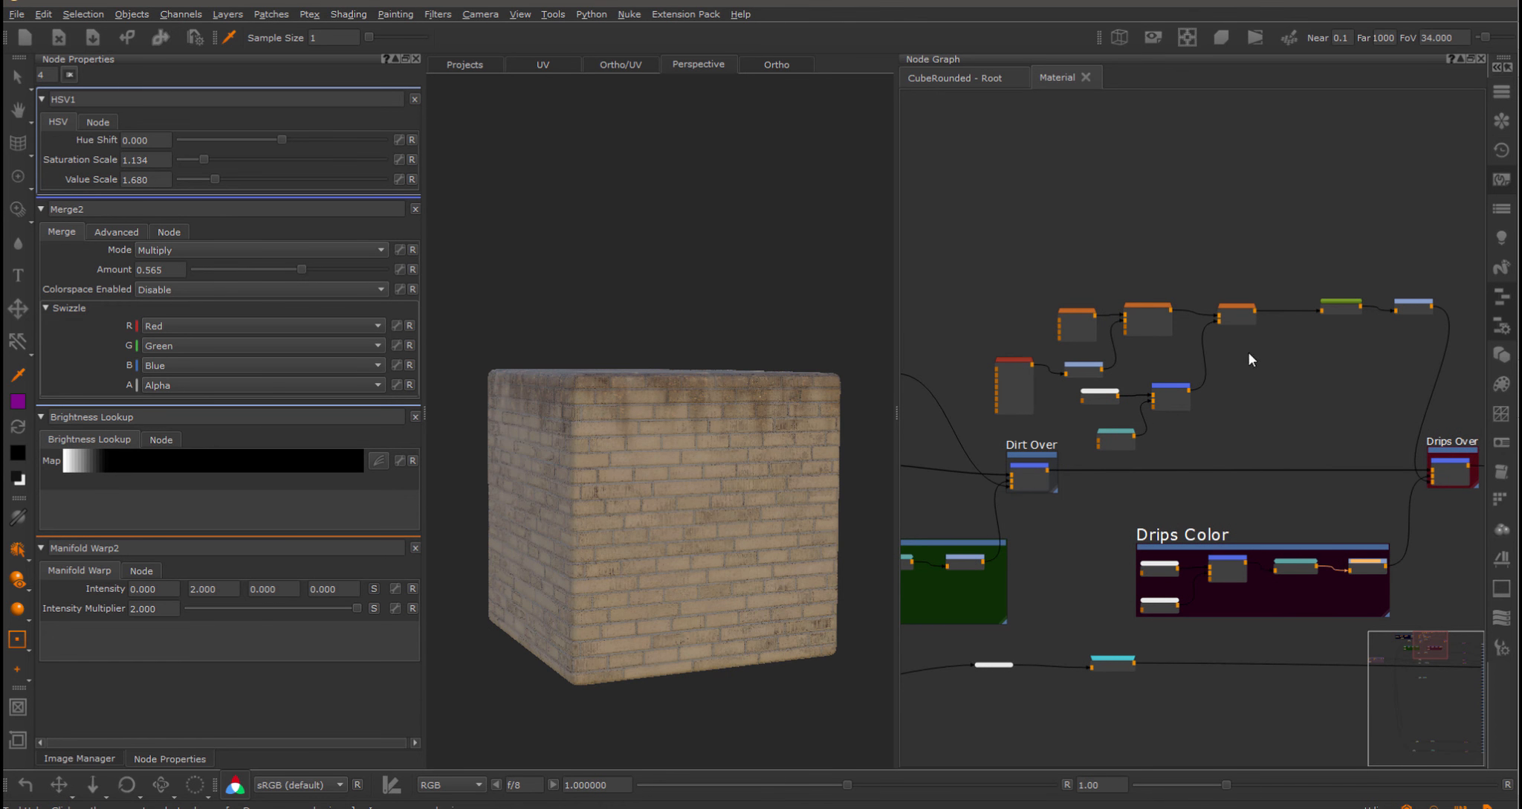
scroll(1241, 337, "up", 3)
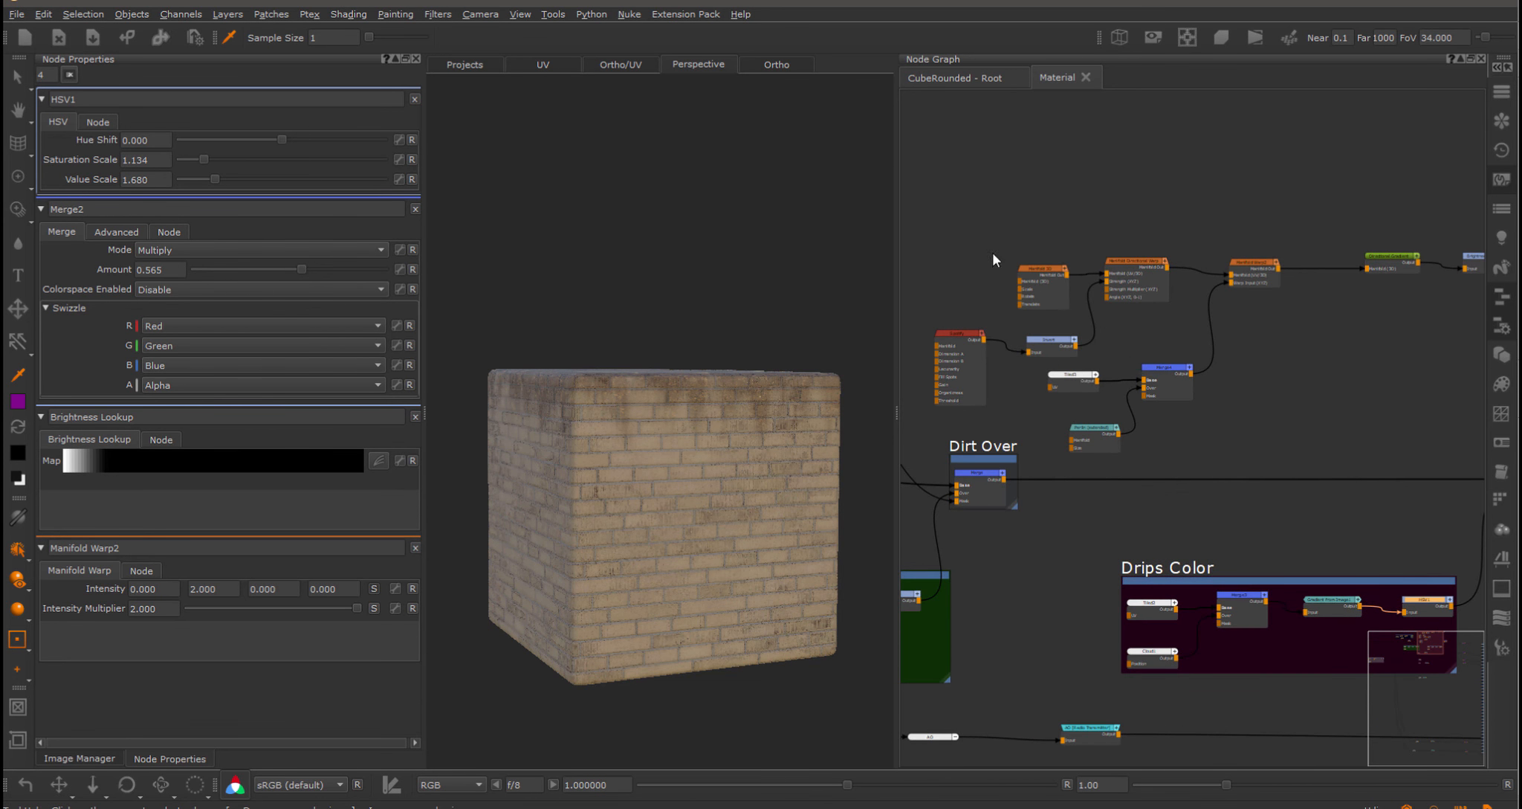
left_click_drag(953, 226, 1253, 429)
left_click_drag(1092, 428, 977, 400)
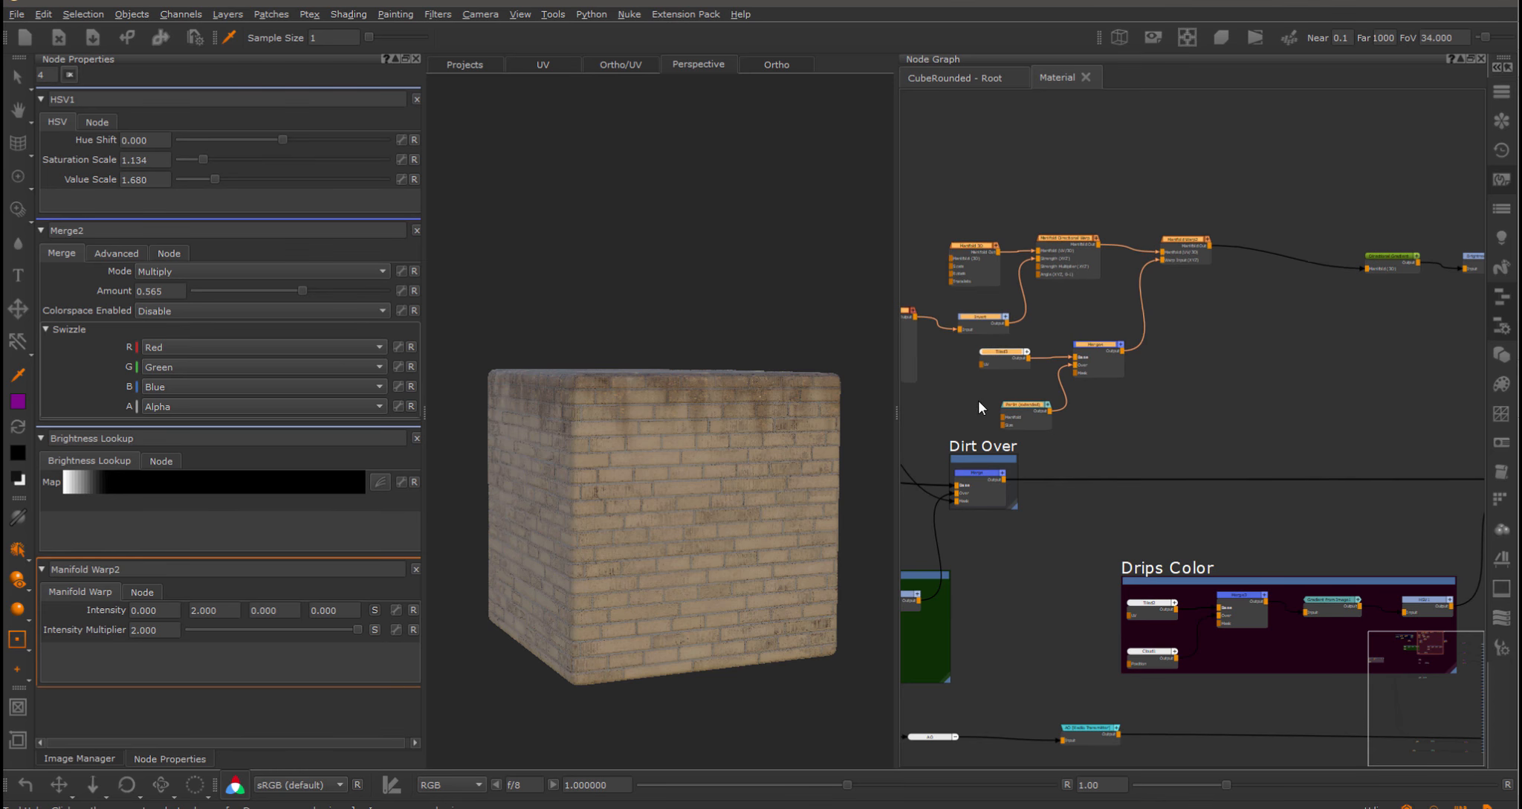
scroll(1335, 318, "down", 1)
middle_click_drag(1335, 318, 1213, 349)
left_click_drag(1212, 349, 1395, 290)
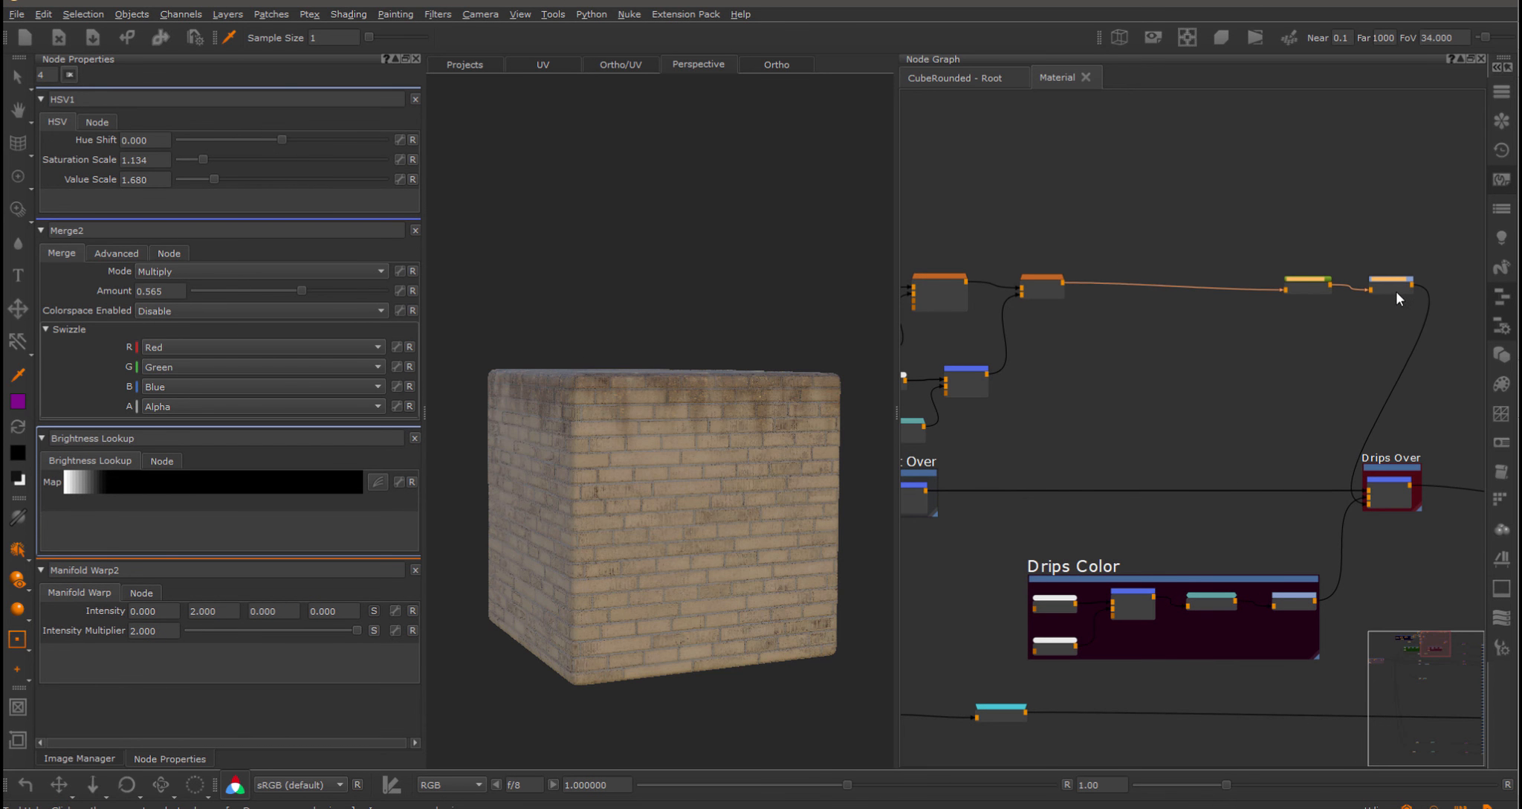
Rearrange the drips mask nodes, widening the gap between the last Manifold Warp and the Directional Gradient with its Brightness Lookup.
middle_click_drag(1142, 359, 1311, 348)
scroll(1311, 347, "down", 2)
left_click_drag(1026, 283, 1237, 414)
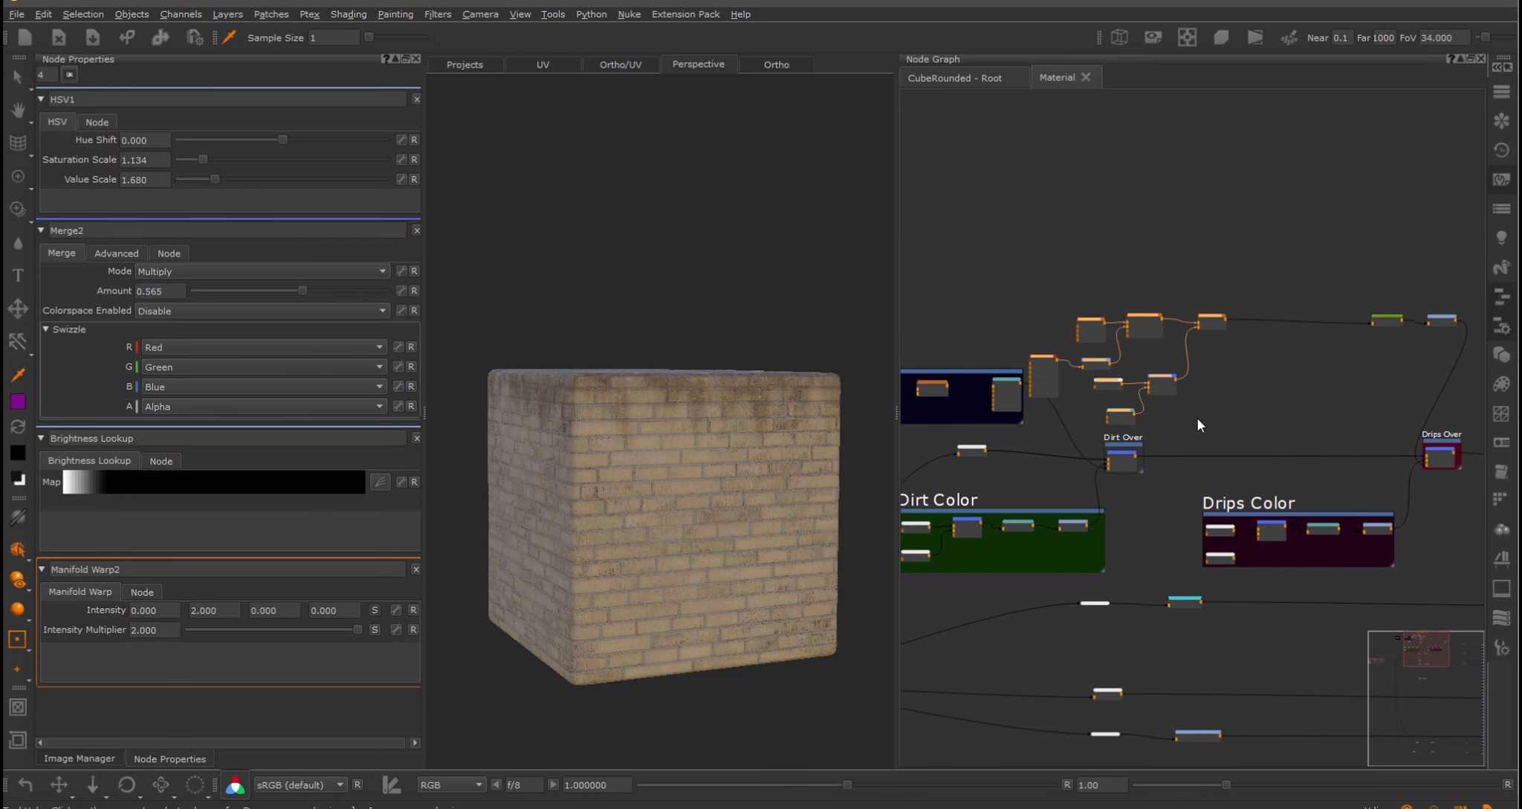
left_click_drag(1118, 394, 1323, 428)
scroll(1270, 431, "down", 2)
left_click(1253, 417)
scroll(1231, 365, "up", 2)
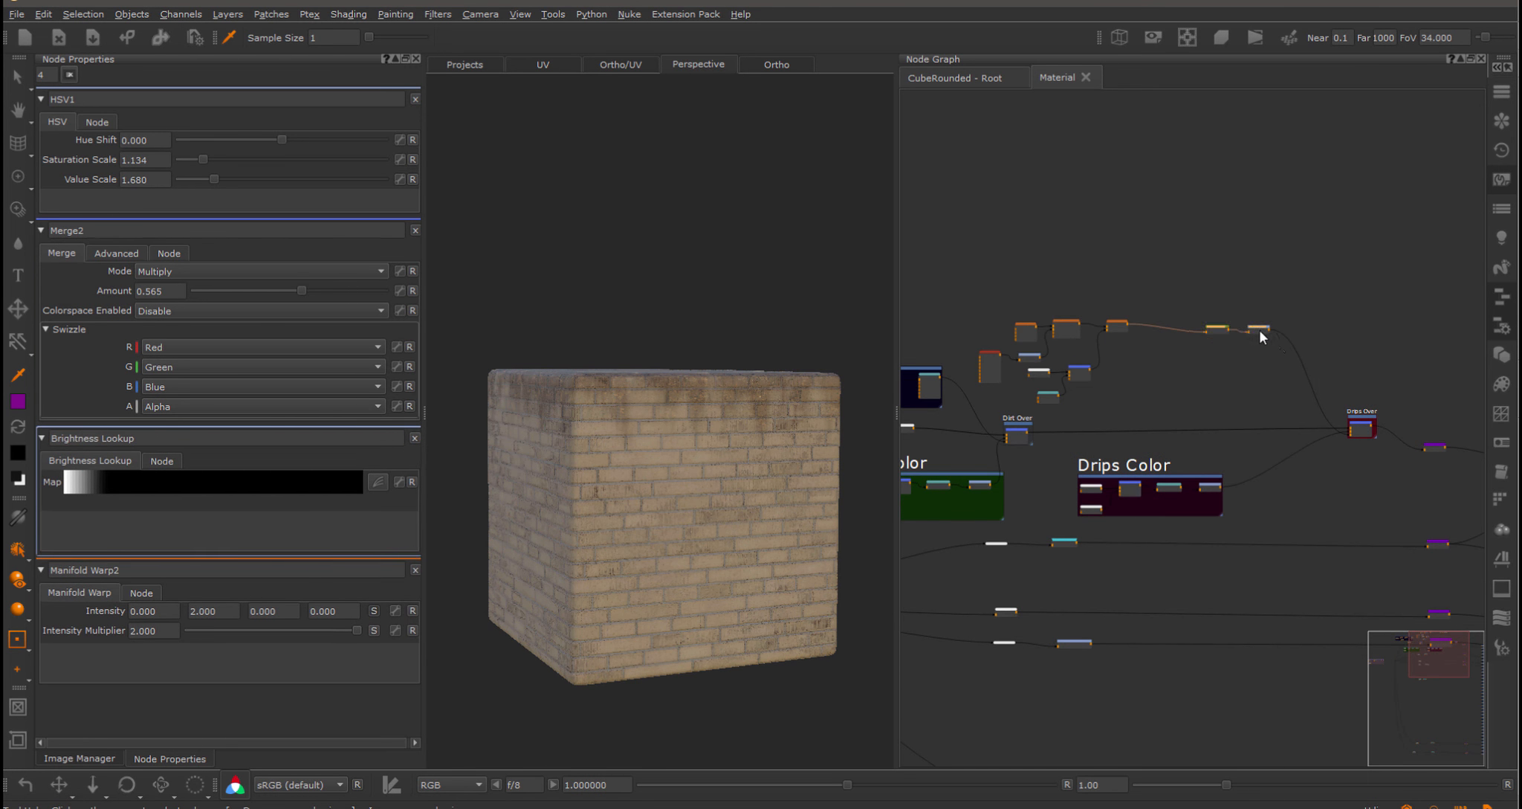
left_click_drag(1260, 331, 1309, 338)
middle_click_drag(1186, 301, 1217, 305)
left_click_drag(1005, 290, 1130, 390)
scroll(1202, 308, "up", 3)
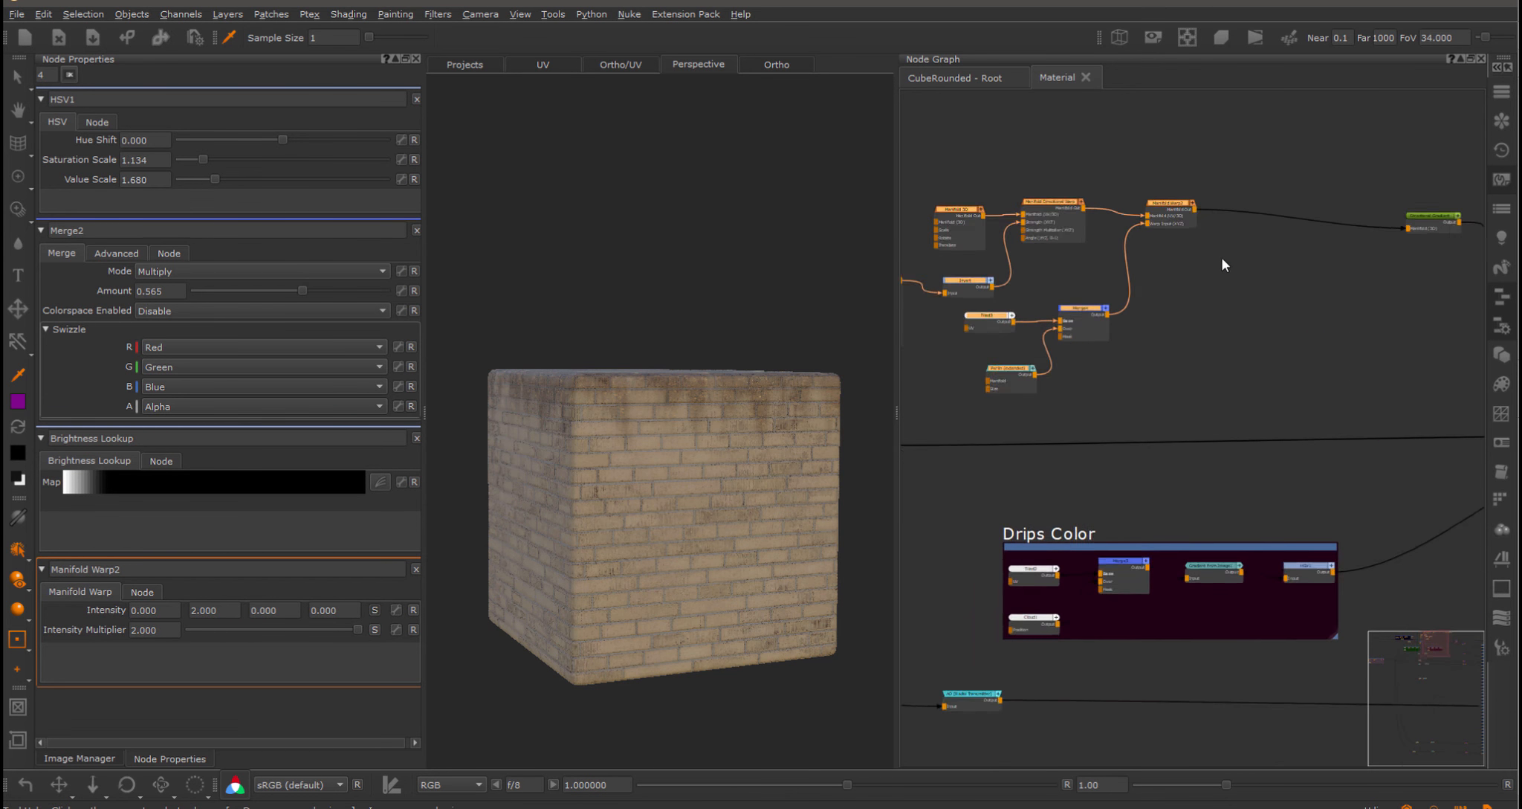
Insert a Manifold Vector Warp node between Manifold Warp2 and the Directional Gradient.
scroll(1222, 265, "up", 3)
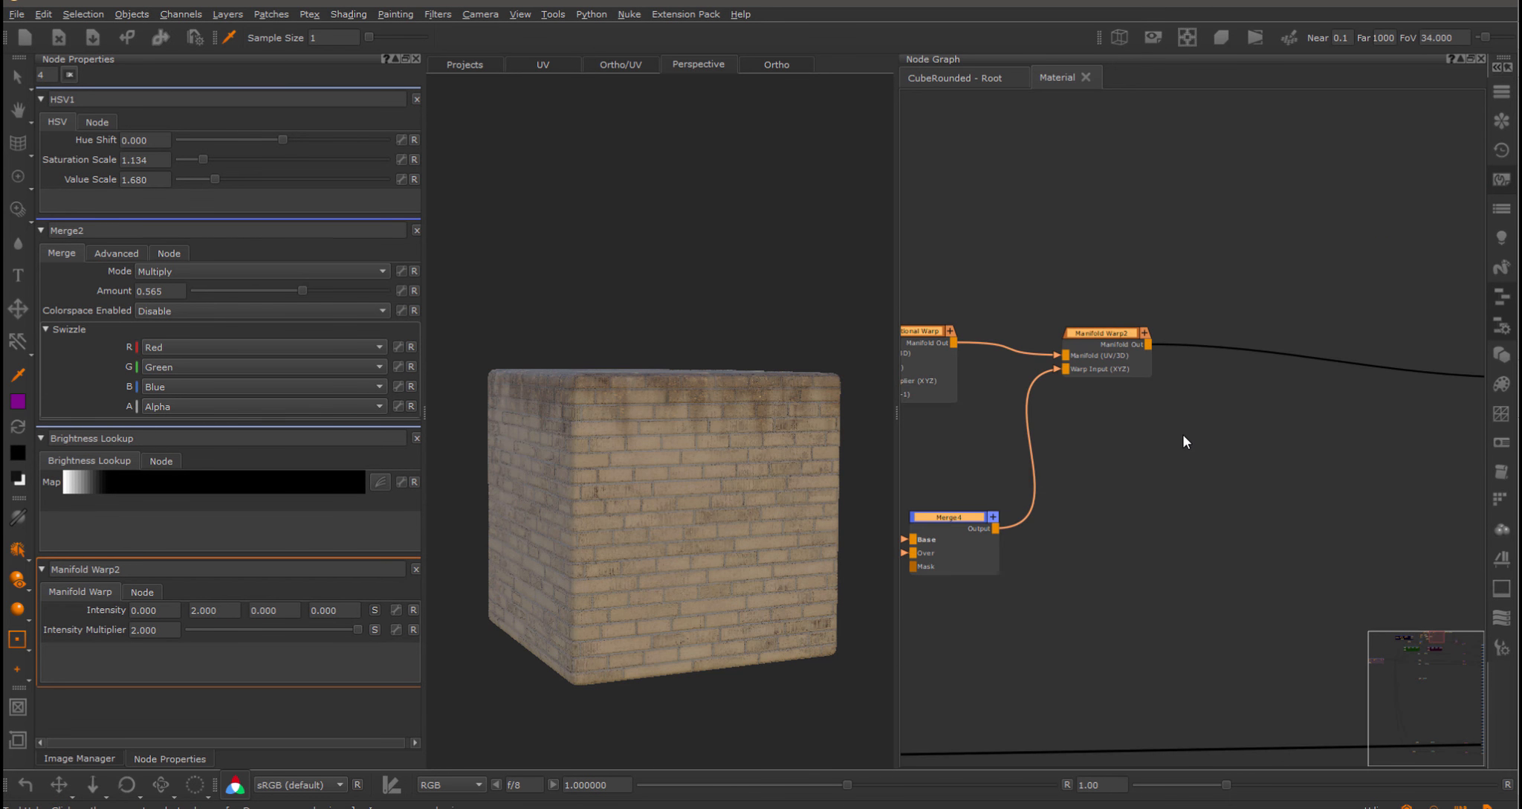
left_click(1112, 332)
key("Tab")
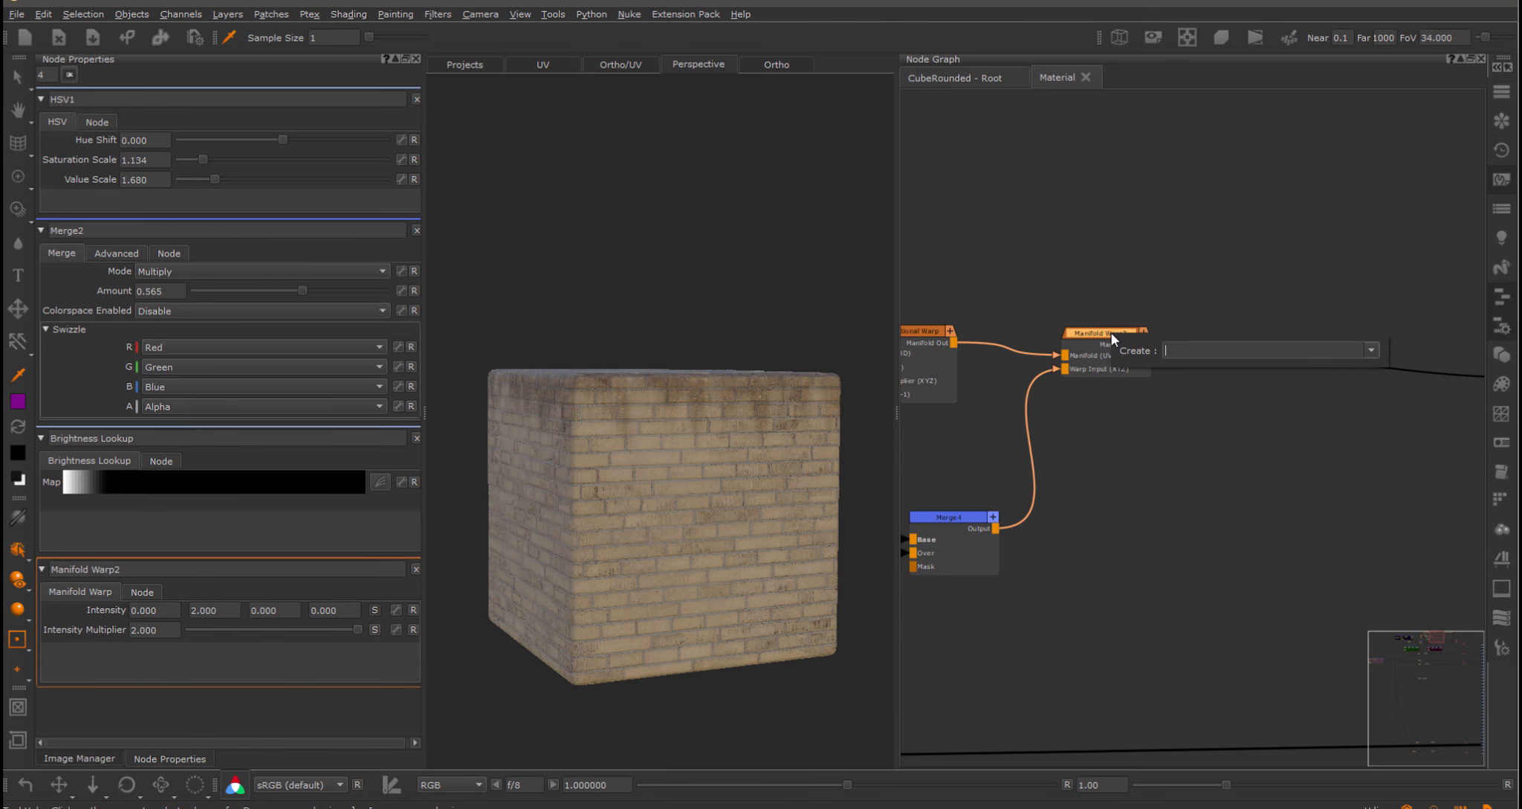
type("vector")
key("Down")
key("Down")
key("Down")
key("Down")
key("Down")
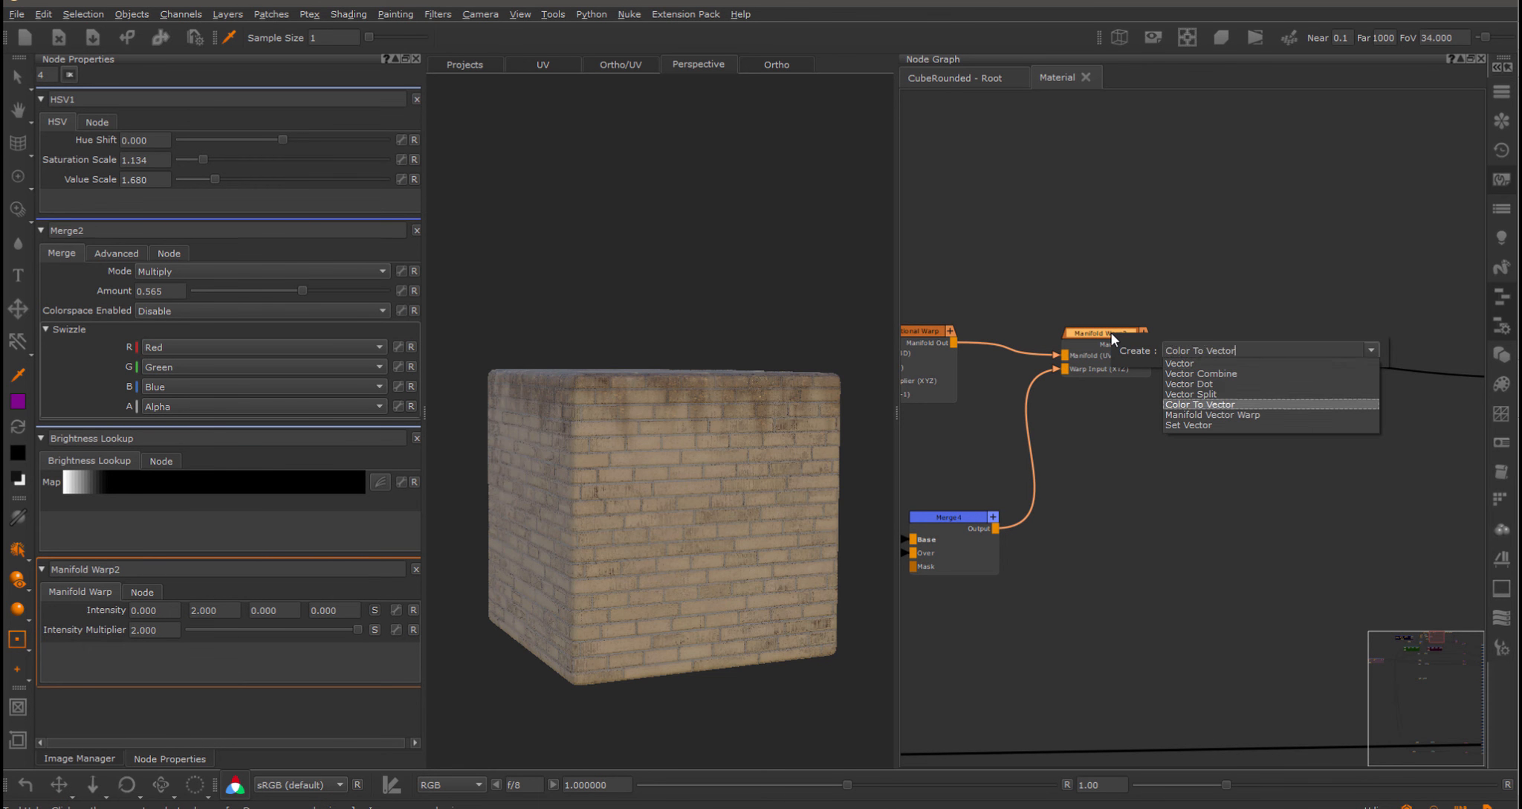
key("Return")
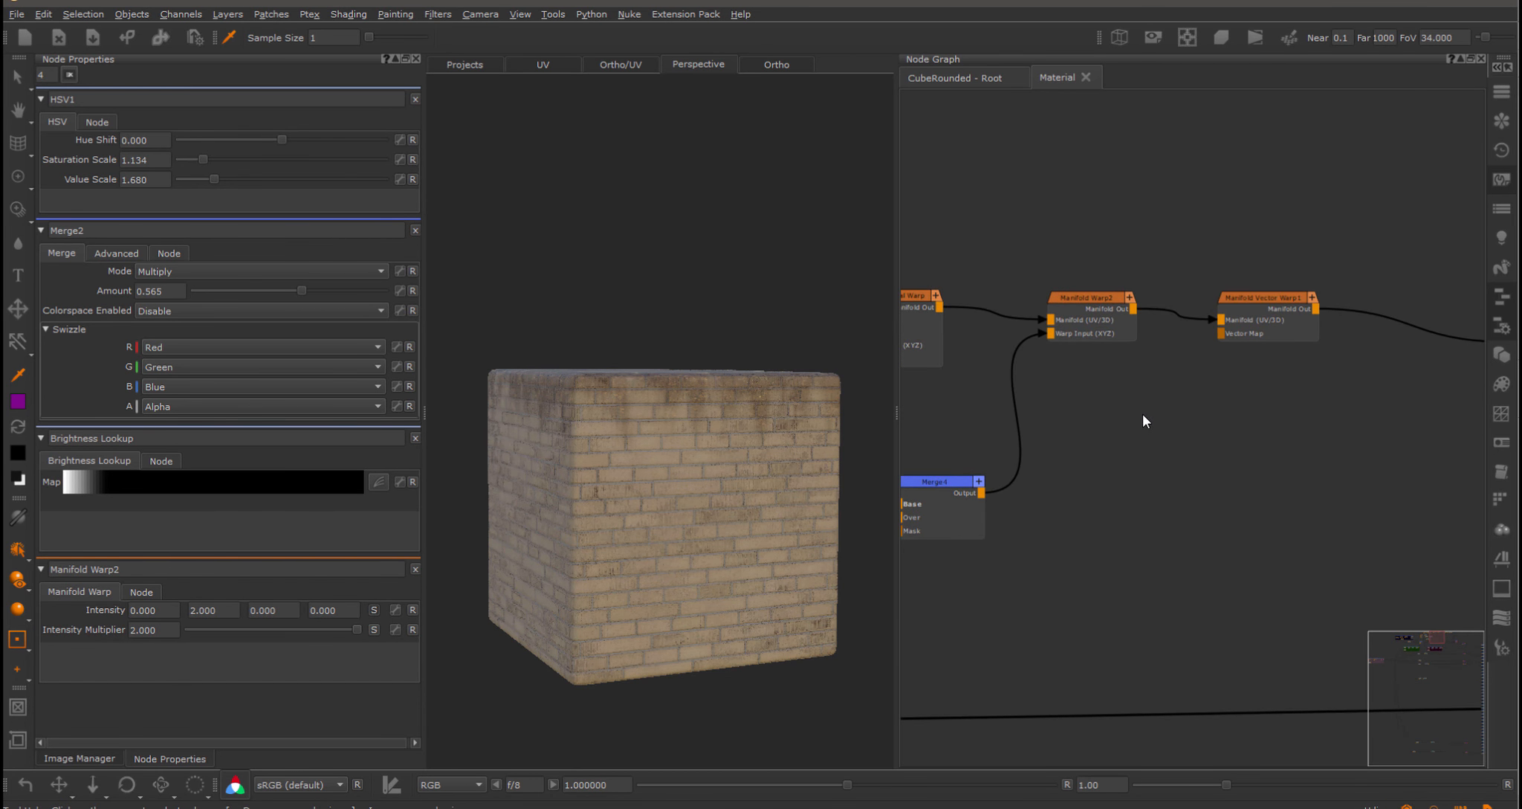
Add a Radio Node linked to the normal transmitter and feed it into the Manifold Vector Warp's Vector Map.
right_click(1143, 414)
left_click(1135, 482)
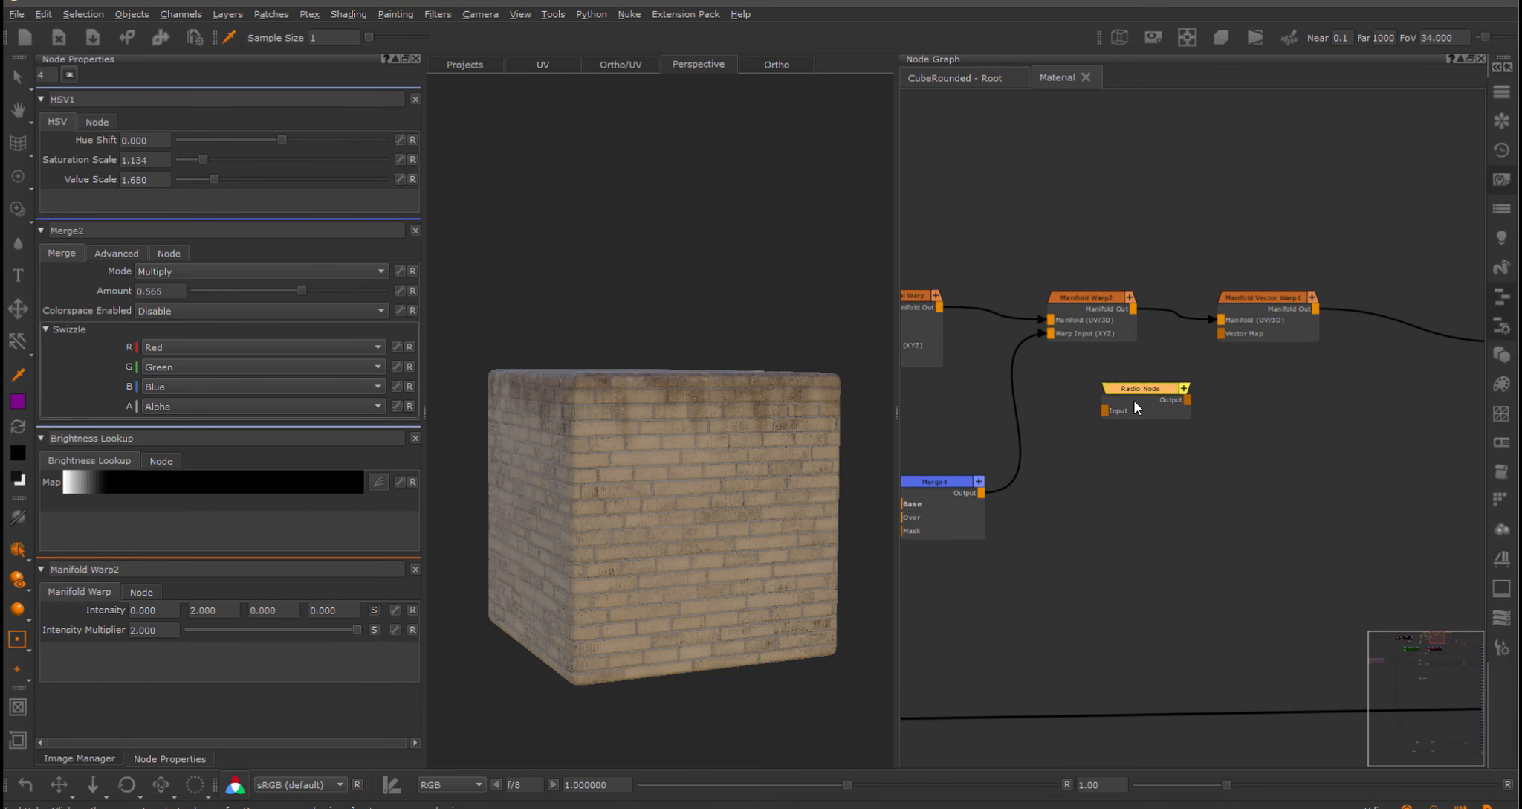
right_click(1121, 399)
left_click(1282, 395)
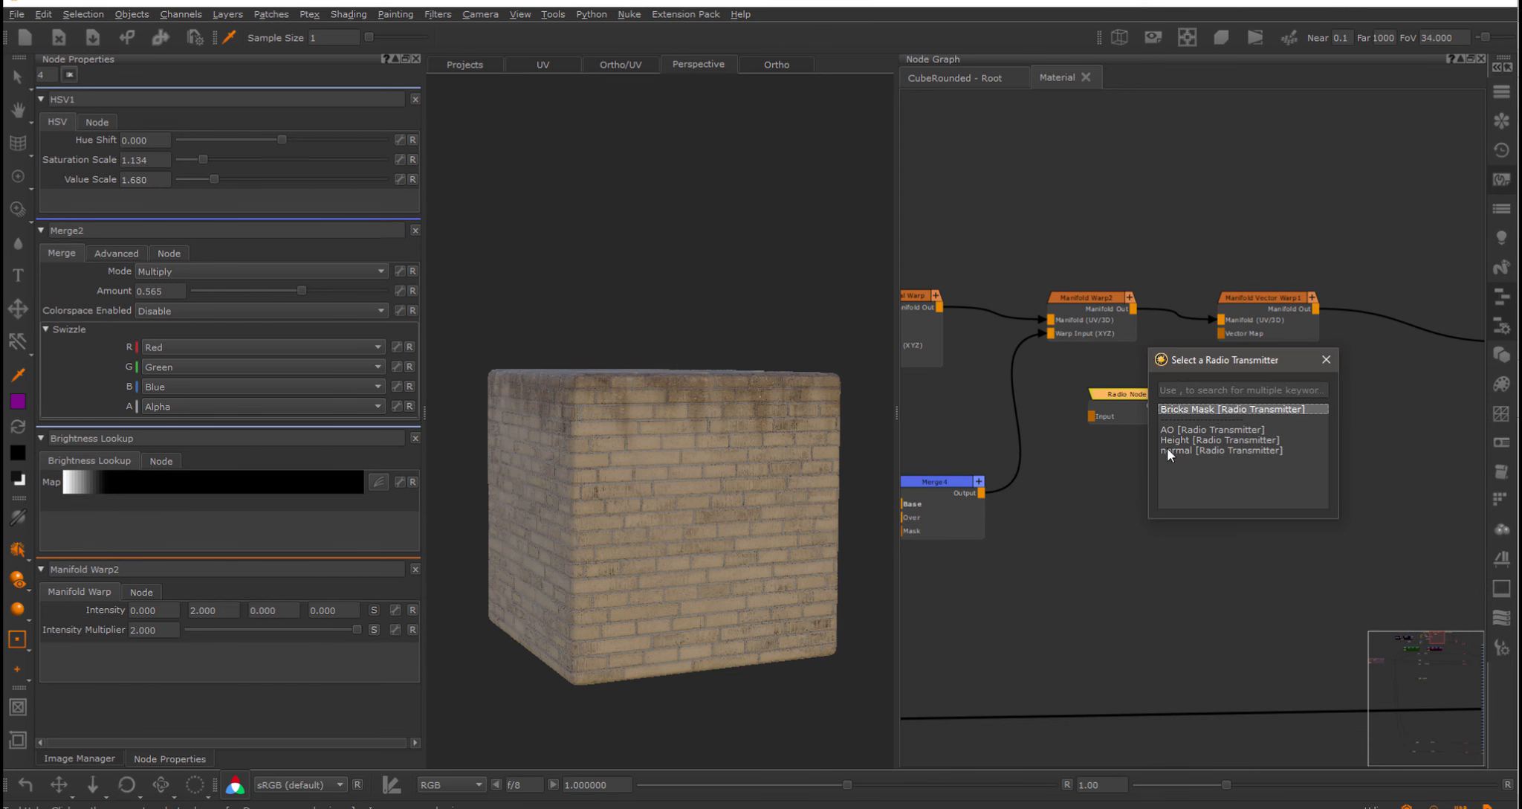
double_click(1206, 449)
scroll(1184, 418, "up", 3)
left_click_drag(1155, 405, 1240, 284)
Try Vector Intensity values of 1 and 2 on the Manifold Vector Warp while viewing the cube's top edge up close.
left_click(1286, 228)
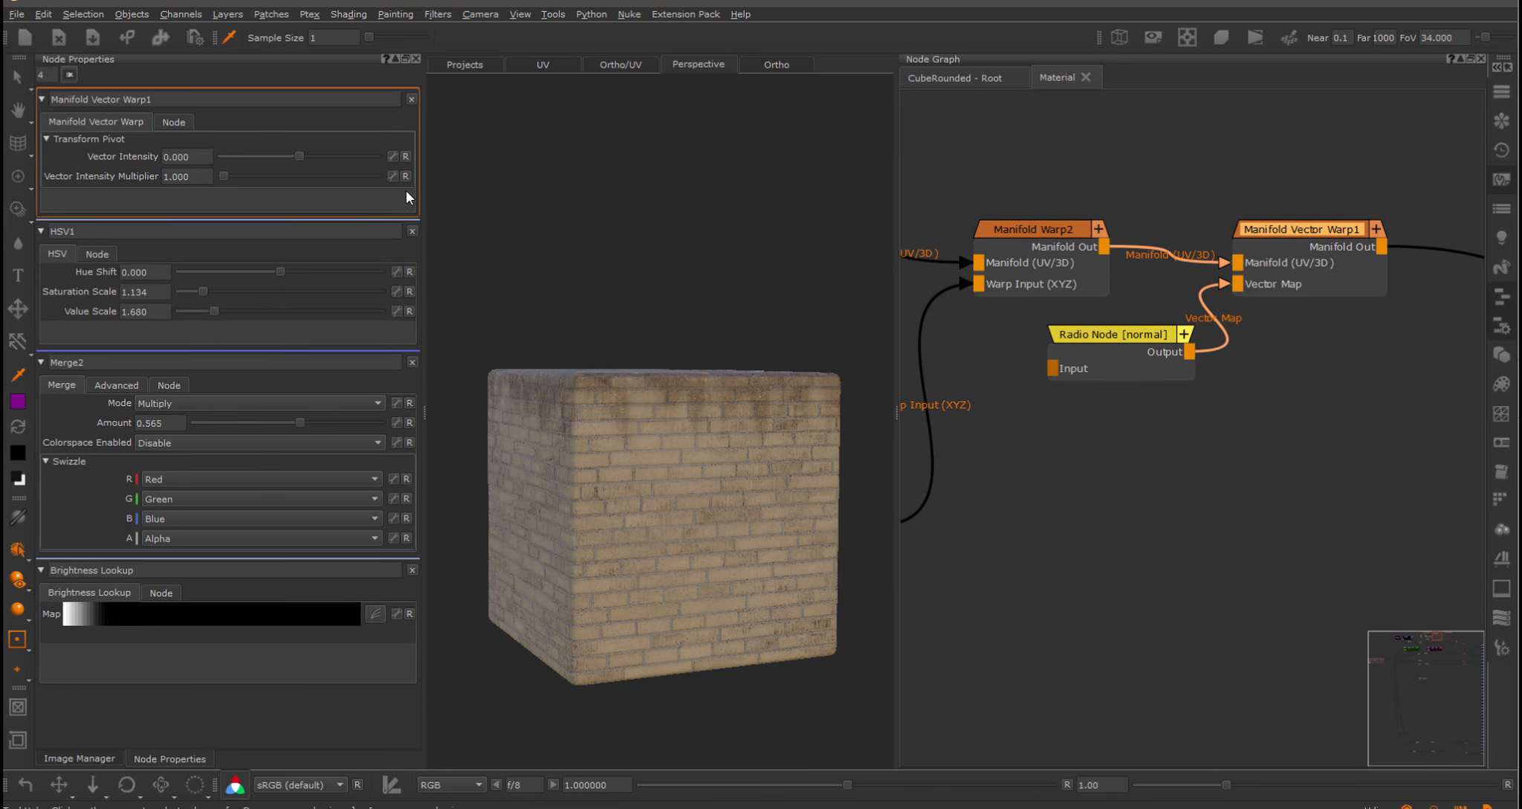
left_click_drag(299, 156, 381, 156)
scroll(619, 411, "up", 7)
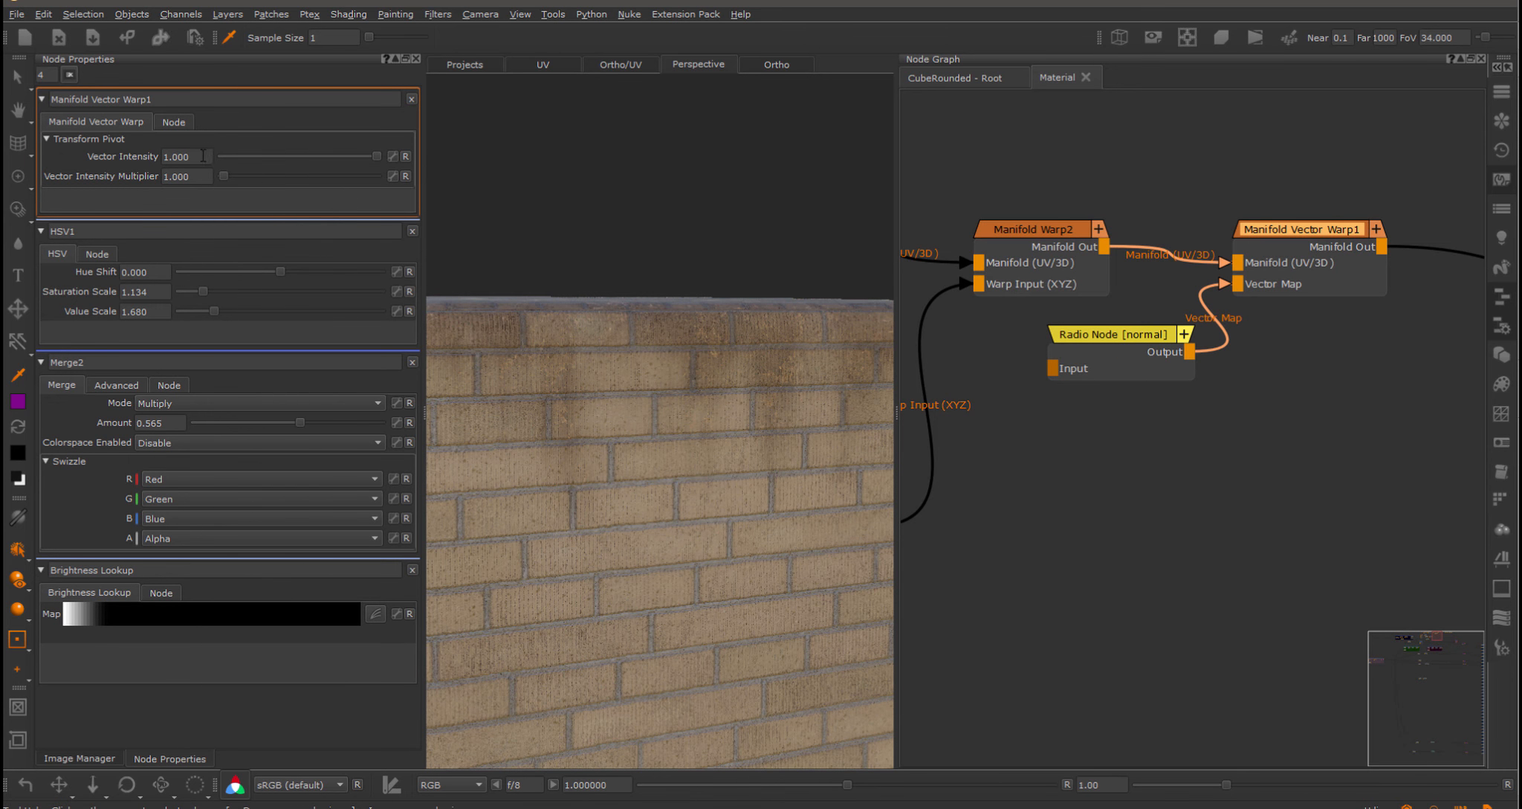
left_click_drag(203, 156, 141, 161)
type("2")
key("Return")
left_click_drag(512, 252, 543, 278, "alt")
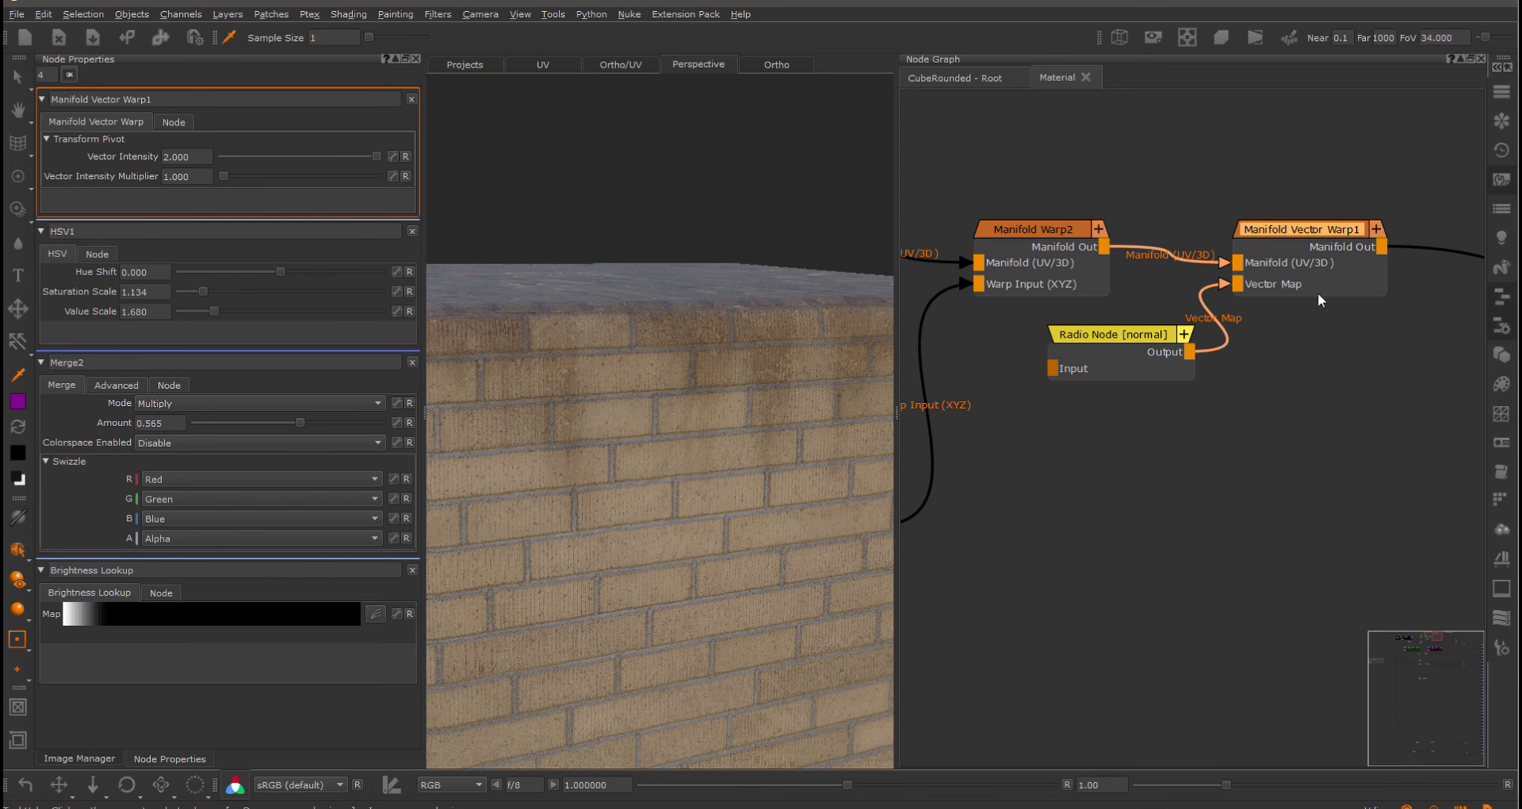
Display the Directional Gradient's output in the viewport and examine how the drips follow the brick surface.
scroll(1204, 402, "down", 3)
middle_click_drag(1029, 357, 721, 318)
left_click(1303, 280)
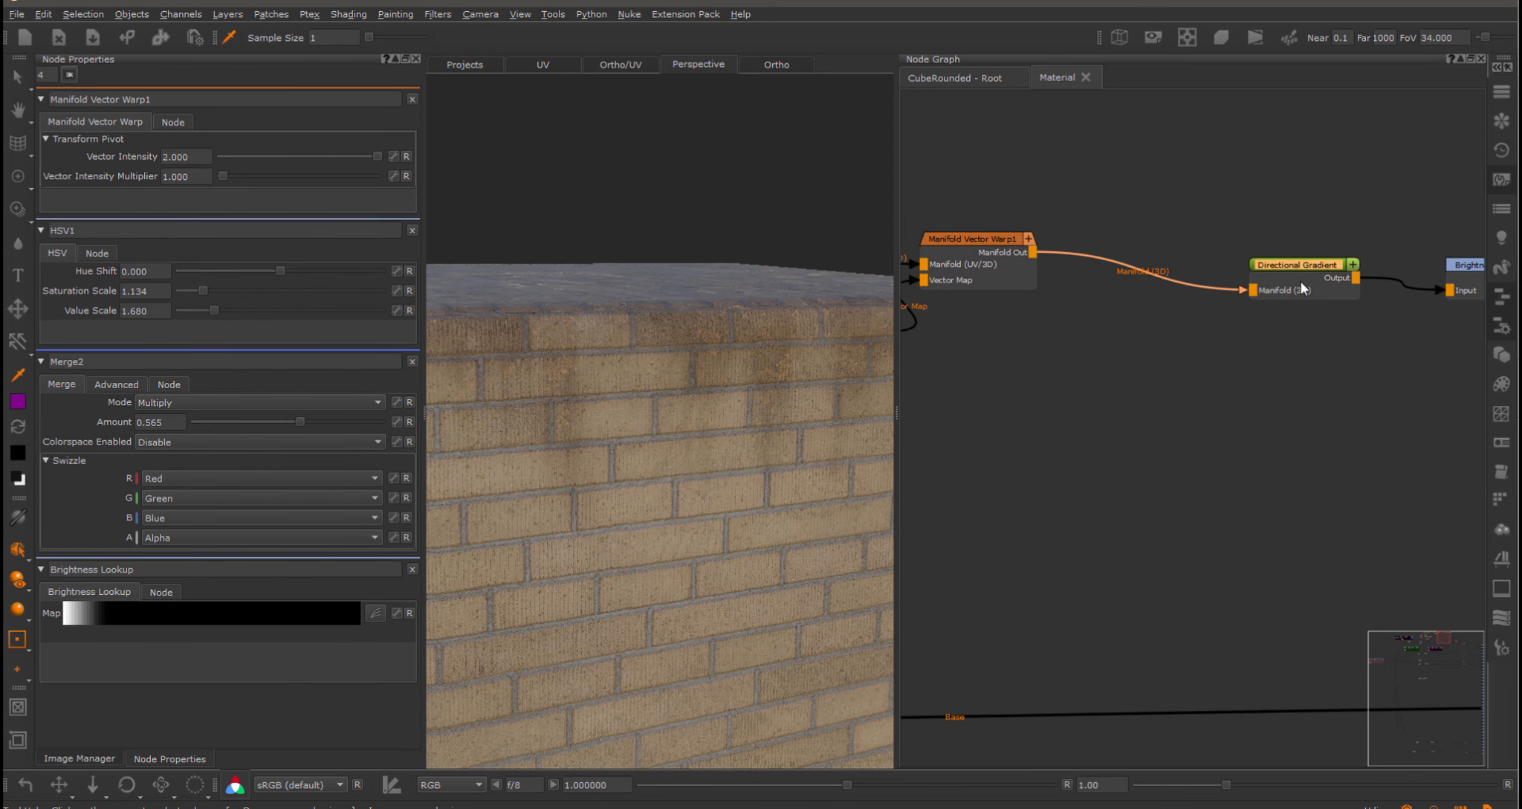
key("1")
middle_click_drag(1107, 355, 1211, 357)
left_click_drag(698, 431, 761, 350, "alt")
Set the Manifold Vector Warp's Vector Intensity to 3.
left_click(1070, 257)
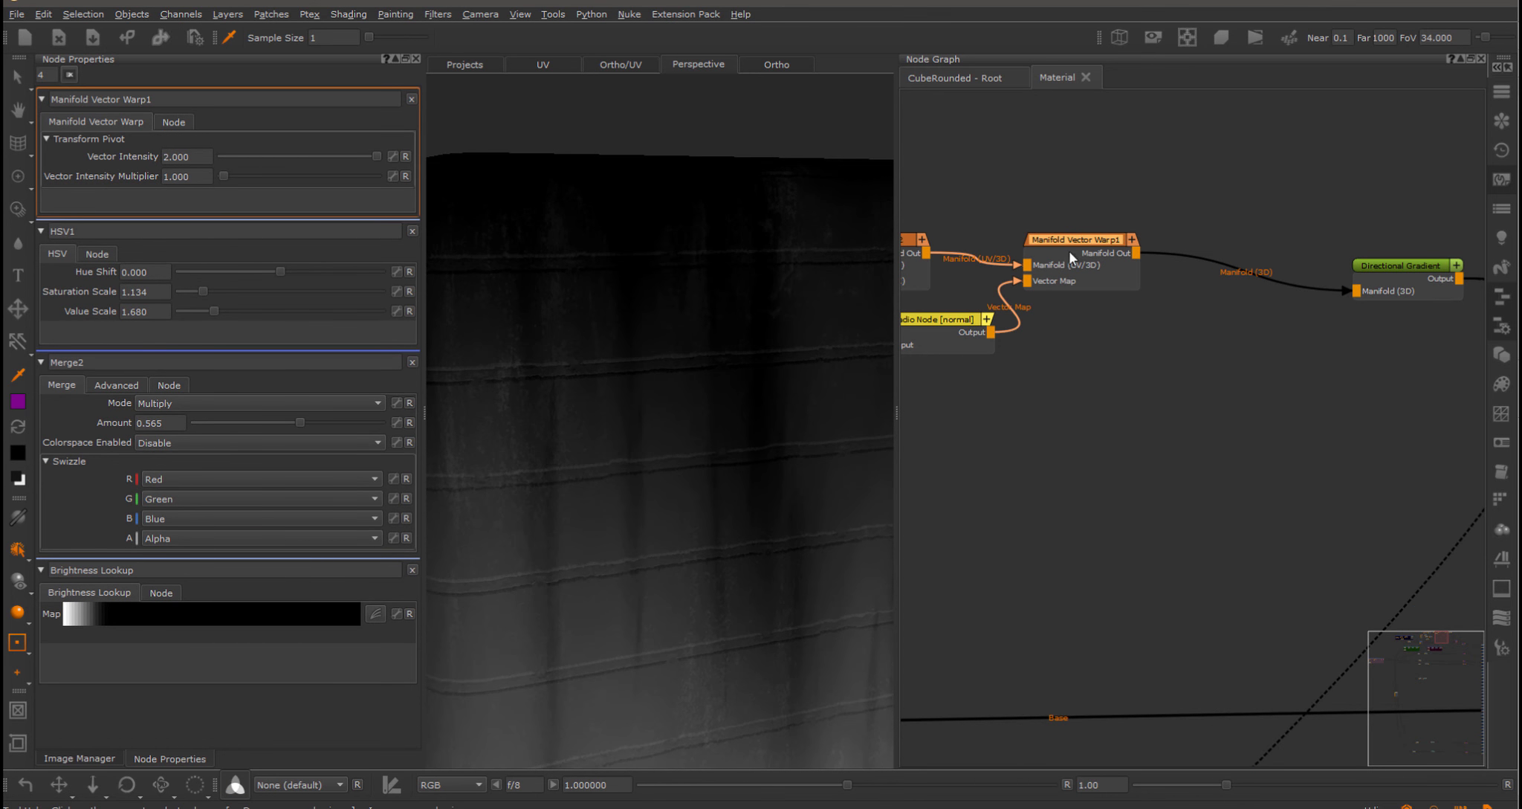
double_click(185, 157)
type("3")
key("Return")
left_click_drag(567, 296, 635, 342, "alt")
Return the viewport to the full shaded material and examine the warped drips around the cube.
scroll(1193, 438, "down", 3)
middle_click_drag(1193, 439, 833, 411)
right_click(679, 469)
left_click(636, 424)
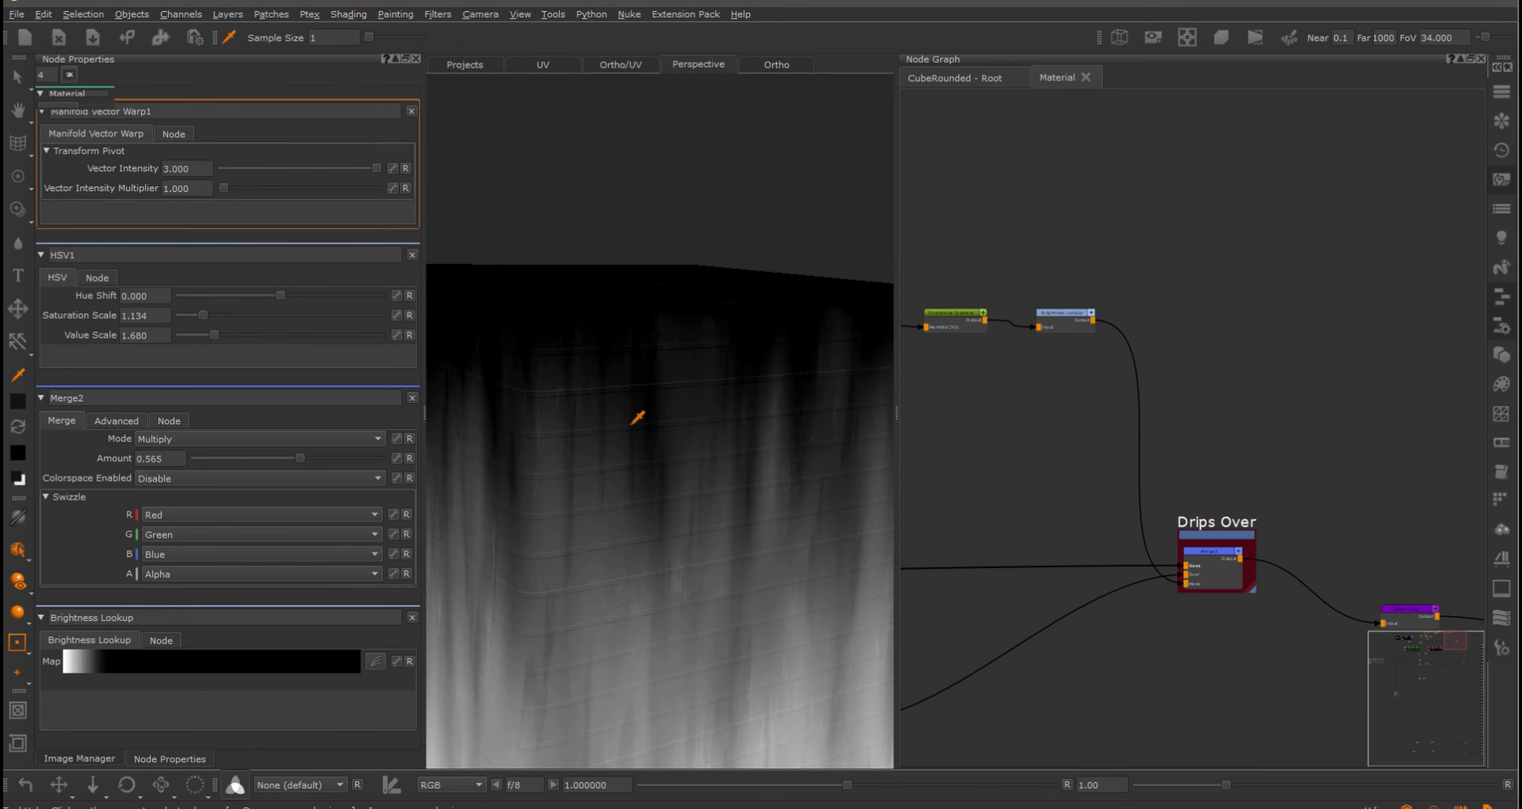
right_click_drag(631, 424, 638, 404, "alt")
left_click_drag(639, 404, 689, 408, "alt")
middle_click_drag(689, 408, 625, 377, "alt")
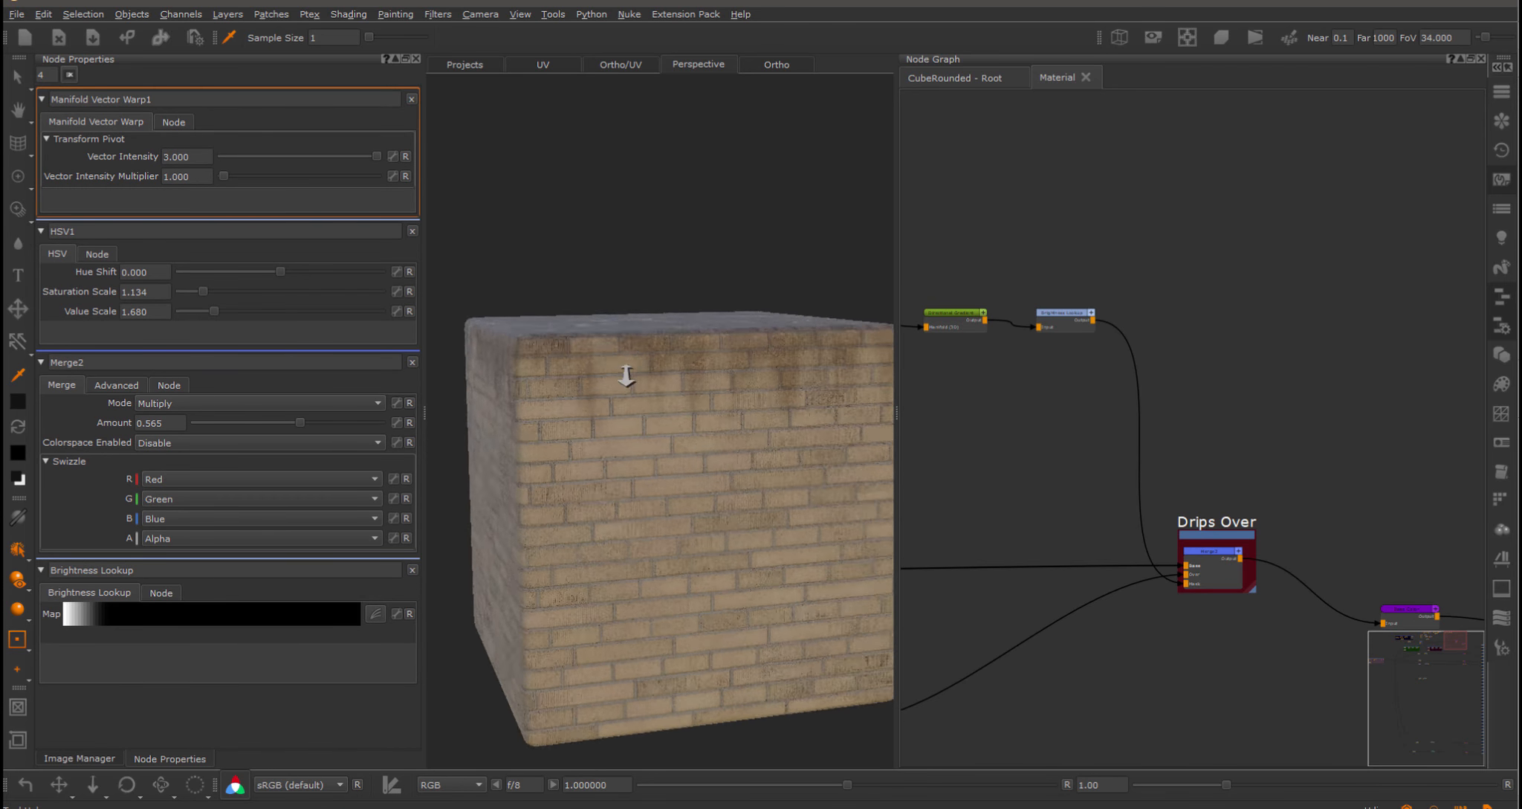
right_click_drag(625, 377, 652, 377, "alt")
mouse_move(652, 377)
left_mouse_down("alt")
mouse_move(696, 375)
mouse_move(656, 378)
left_mouse_up("alt")
Enclose the whole drips mask network, from the first manifold to the final Brightness Lookup, in a backdrop.
middle_click_drag(1012, 461, 1397, 476)
middle_click_drag(1078, 440, 1283, 465)
middle_click_drag(1017, 283, 1080, 264)
scroll(1080, 264, "down", 4)
left_click_drag(999, 293, 1468, 480)
middle_click_drag(1384, 279, 1286, 246)
left_click(1420, 324)
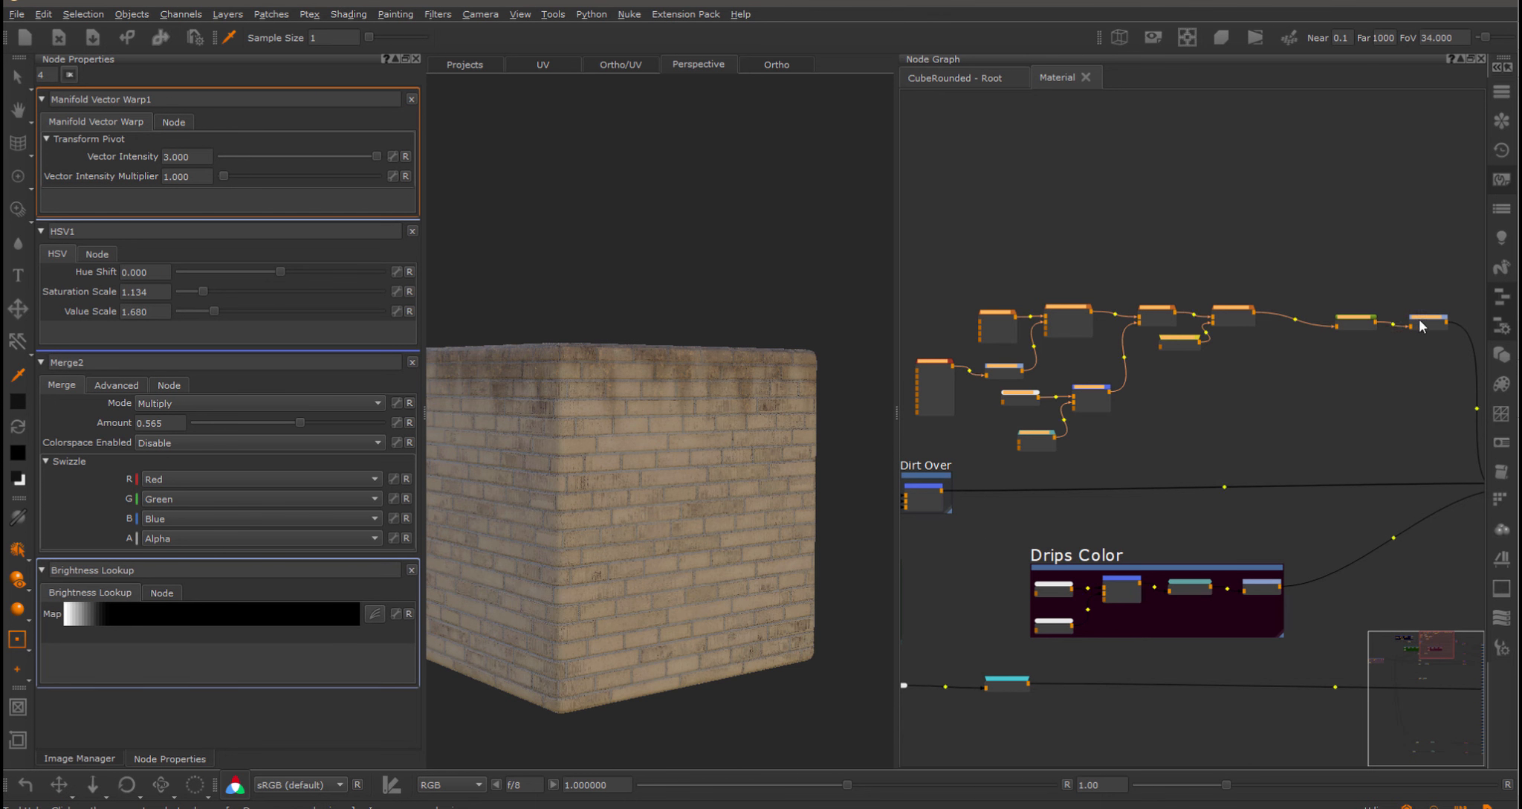
right_click(1241, 280)
left_click(1283, 419)
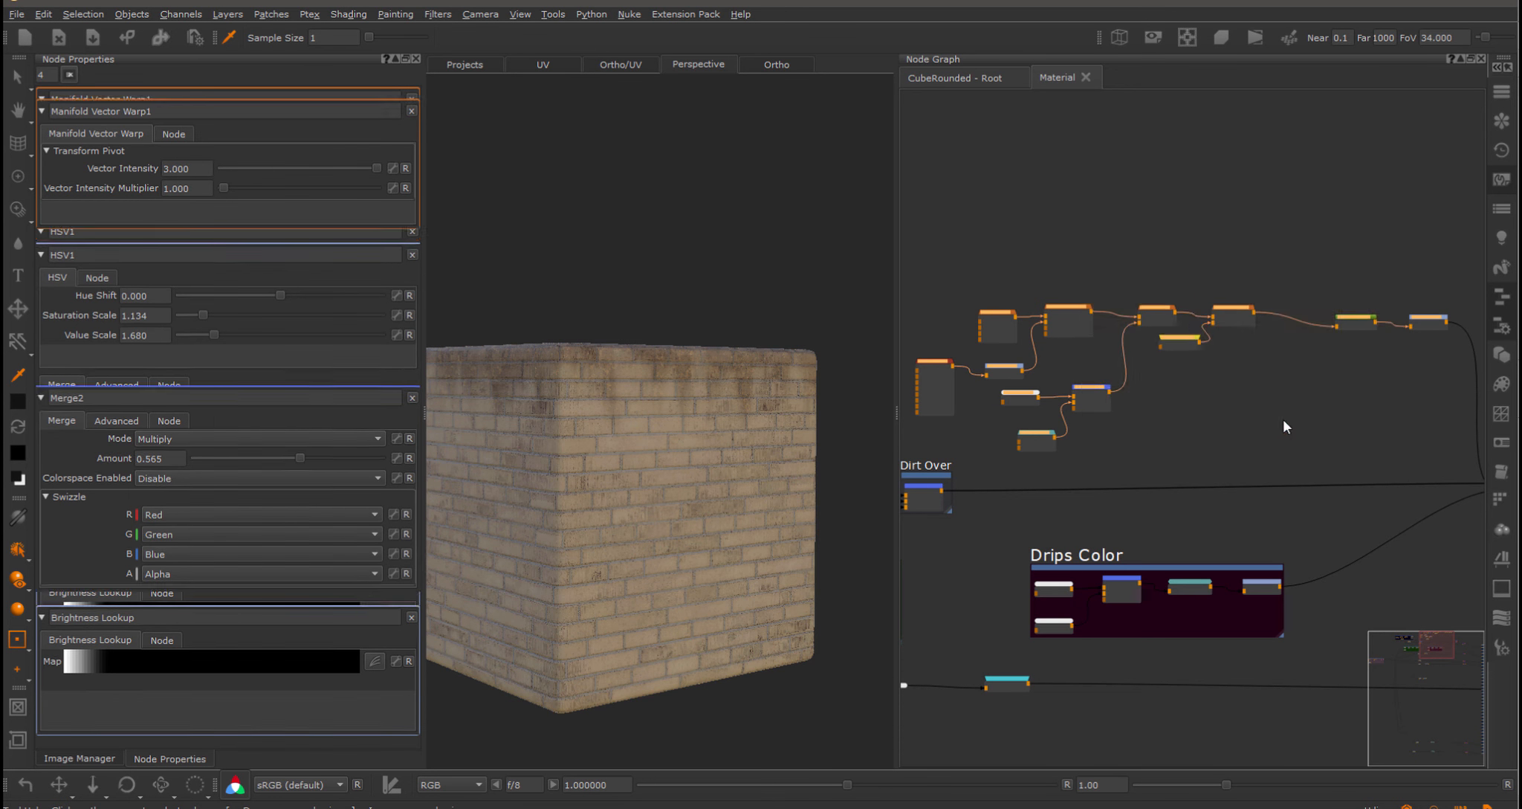
Name the new backdrop Drips Mask.
left_click(995, 286)
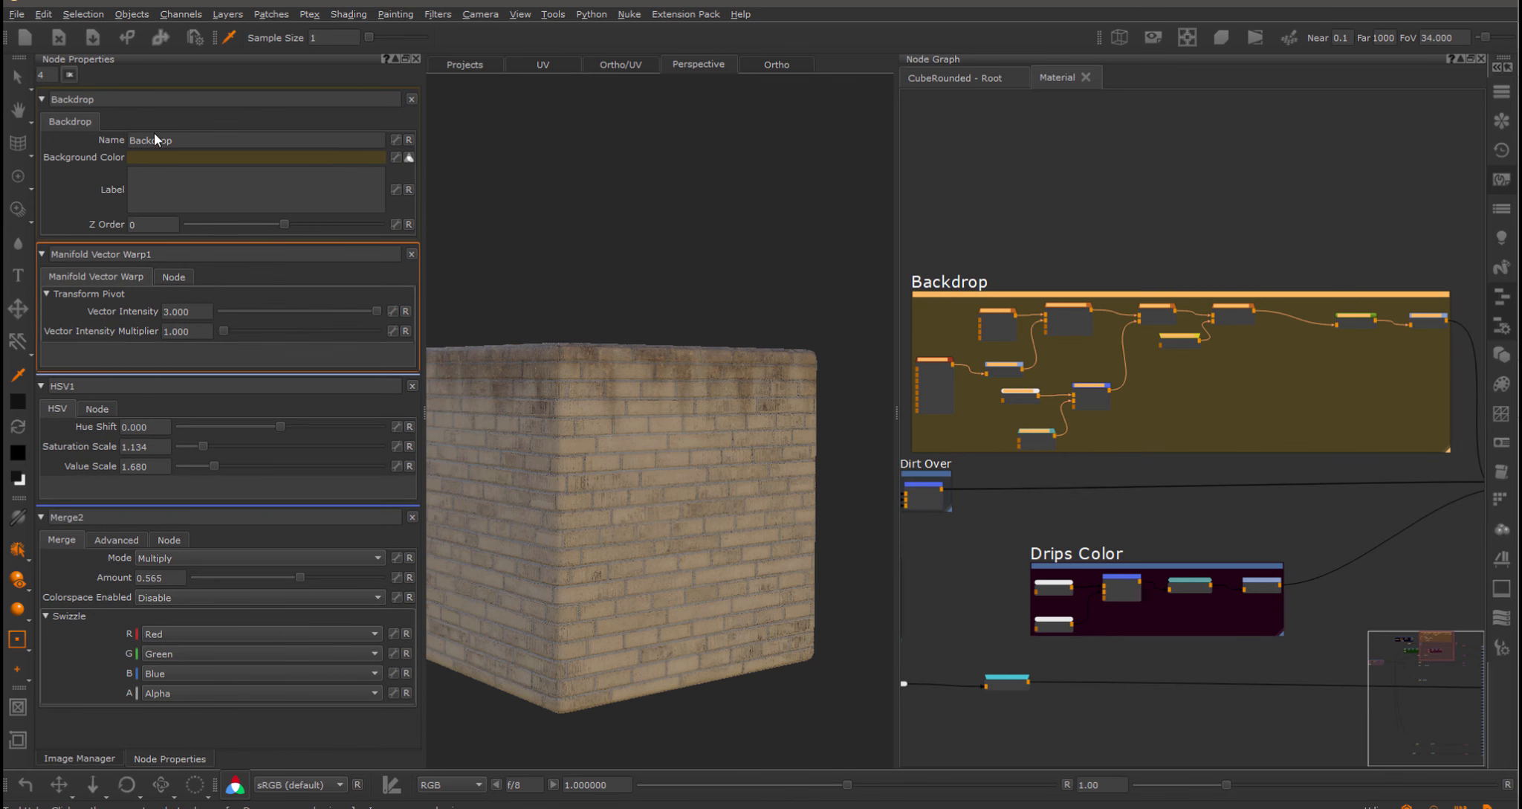
type("Drips ")
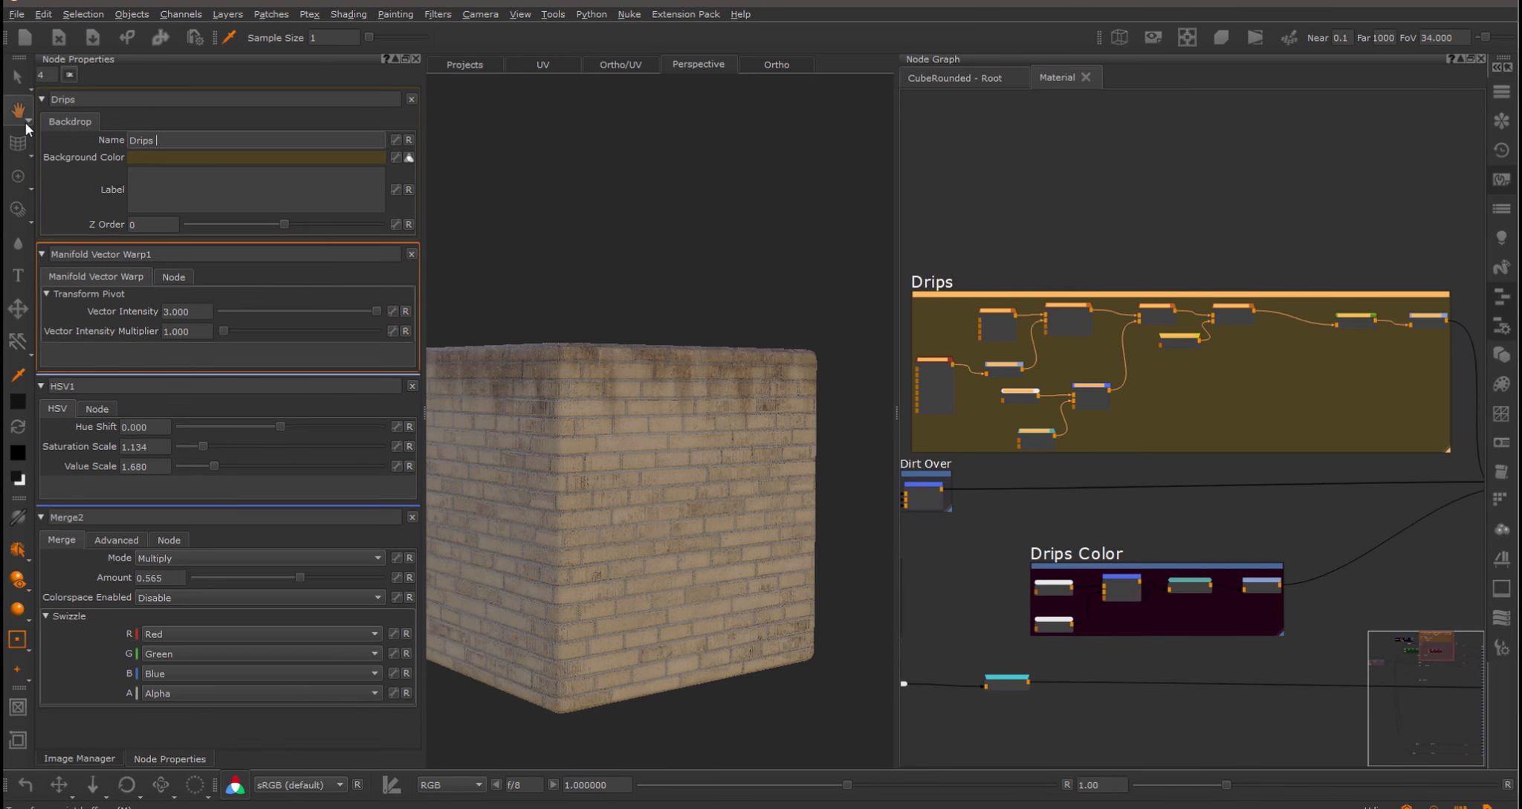
type("Mask")
scroll(1116, 210, "down", 4)
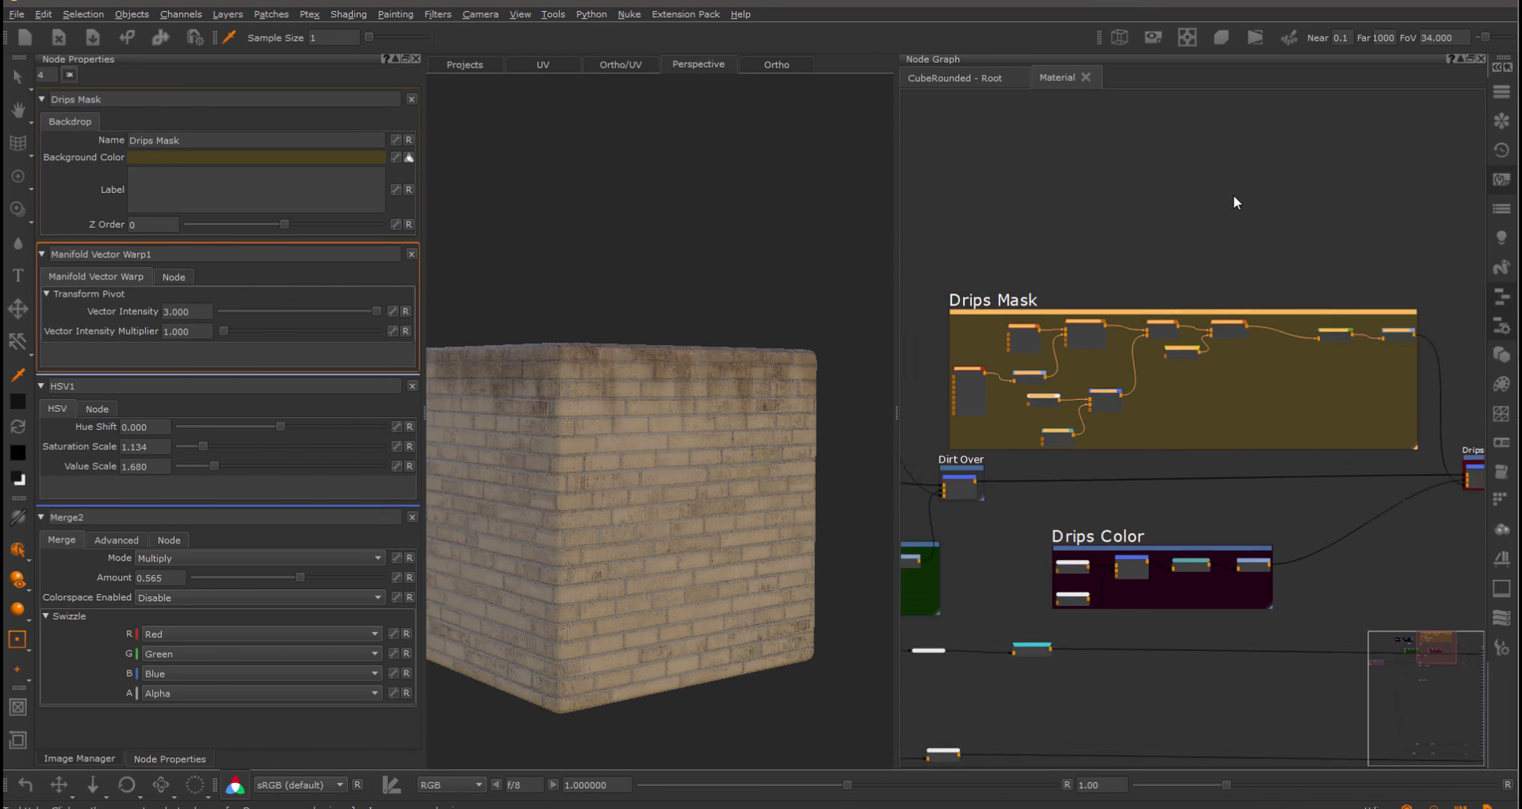
Move the purple node after Drips Over closer to the Outputs to make room in the base color chain.
middle_click_drag(1117, 211, 962, 174)
left_click(1508, 535)
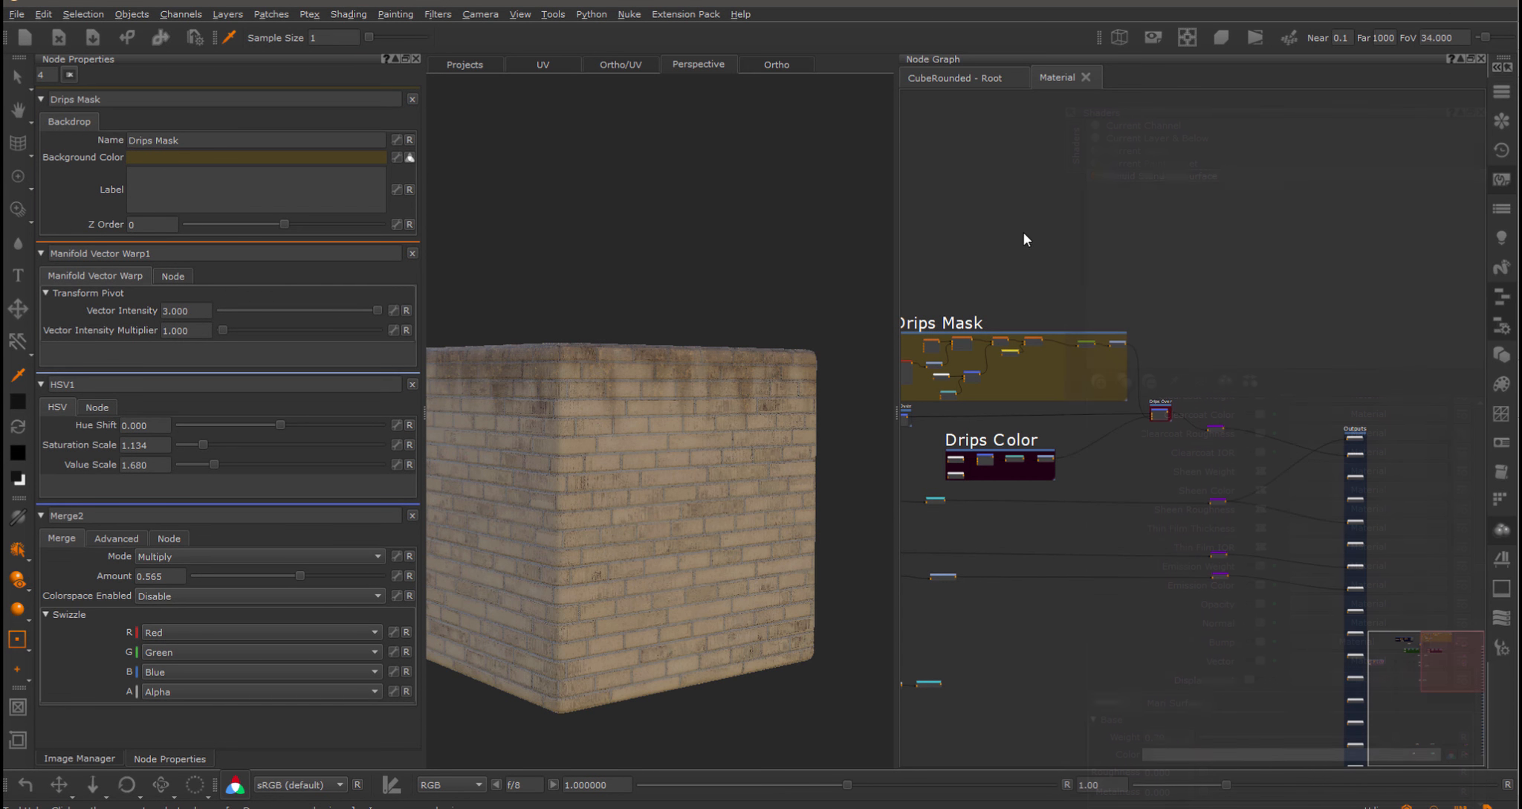
scroll(1171, 303, "up", 2)
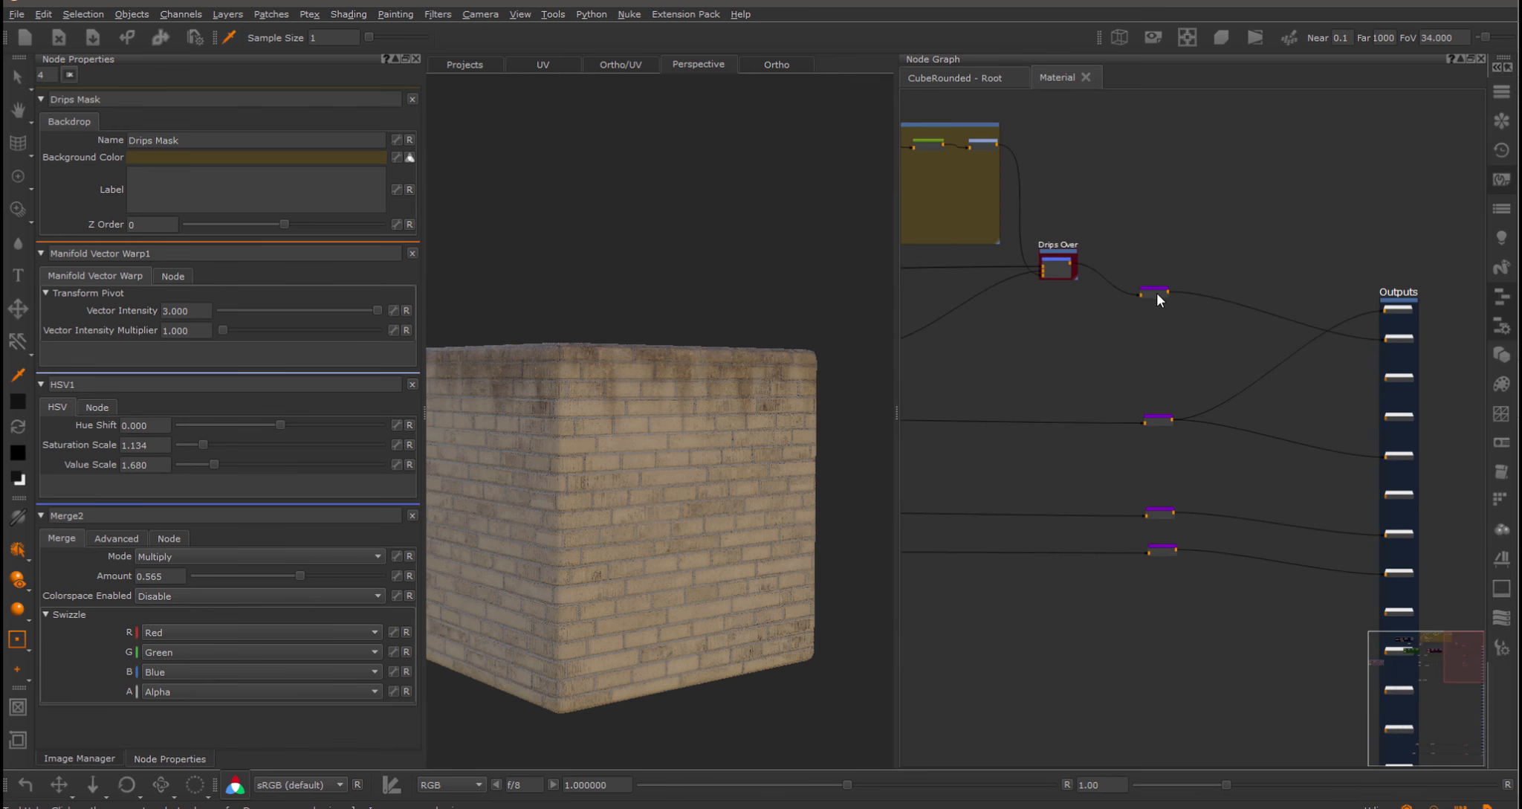
left_click_drag(1155, 294, 1234, 263)
scroll(1108, 168, "up", 4)
middle_click_drag(1108, 168, 1188, 368)
scroll(639, 438, "up", 5)
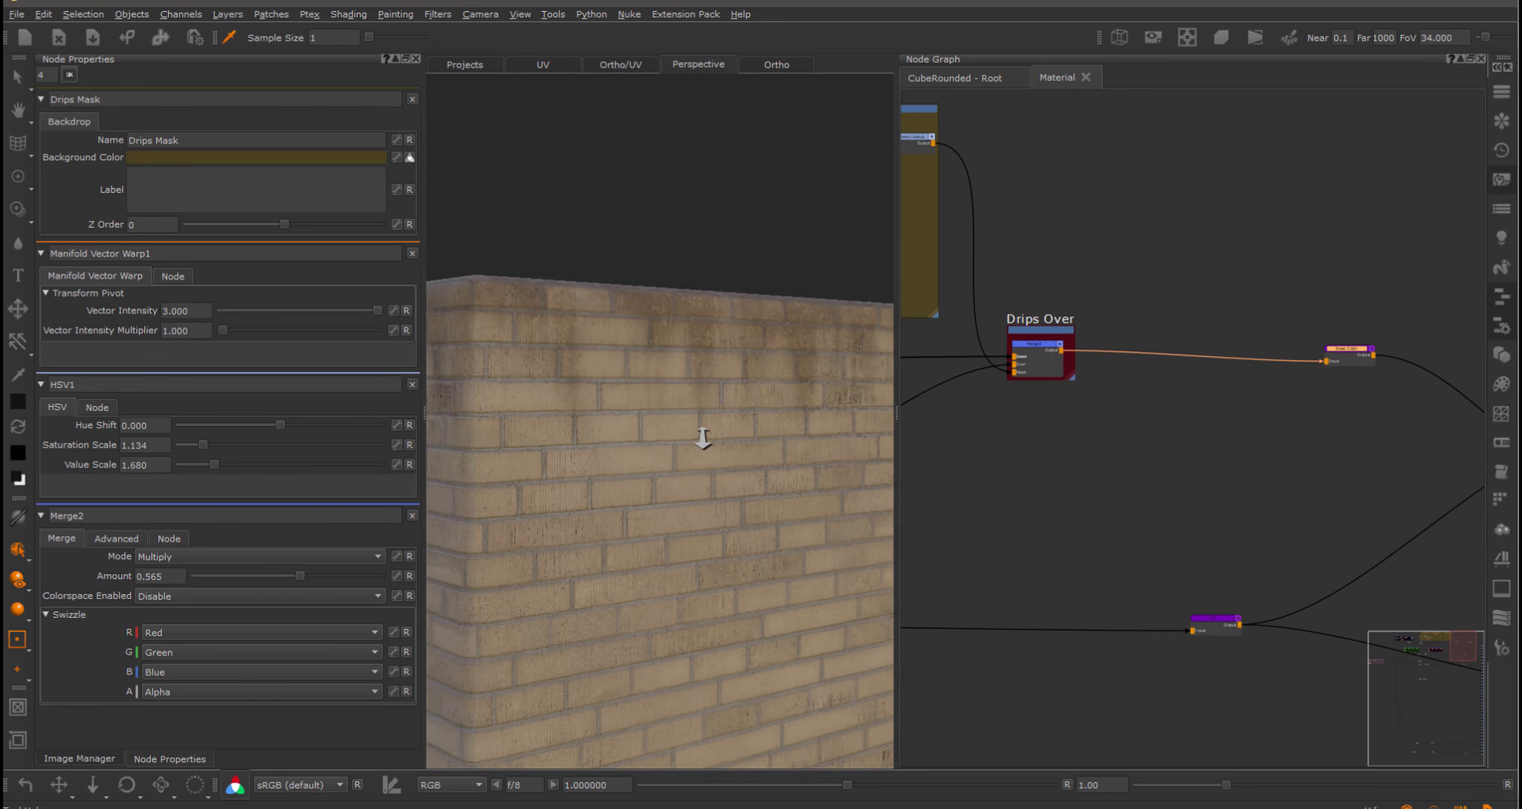
Insert a Merge node between Drips Over and the purple node that follows it.
left_click(1068, 353)
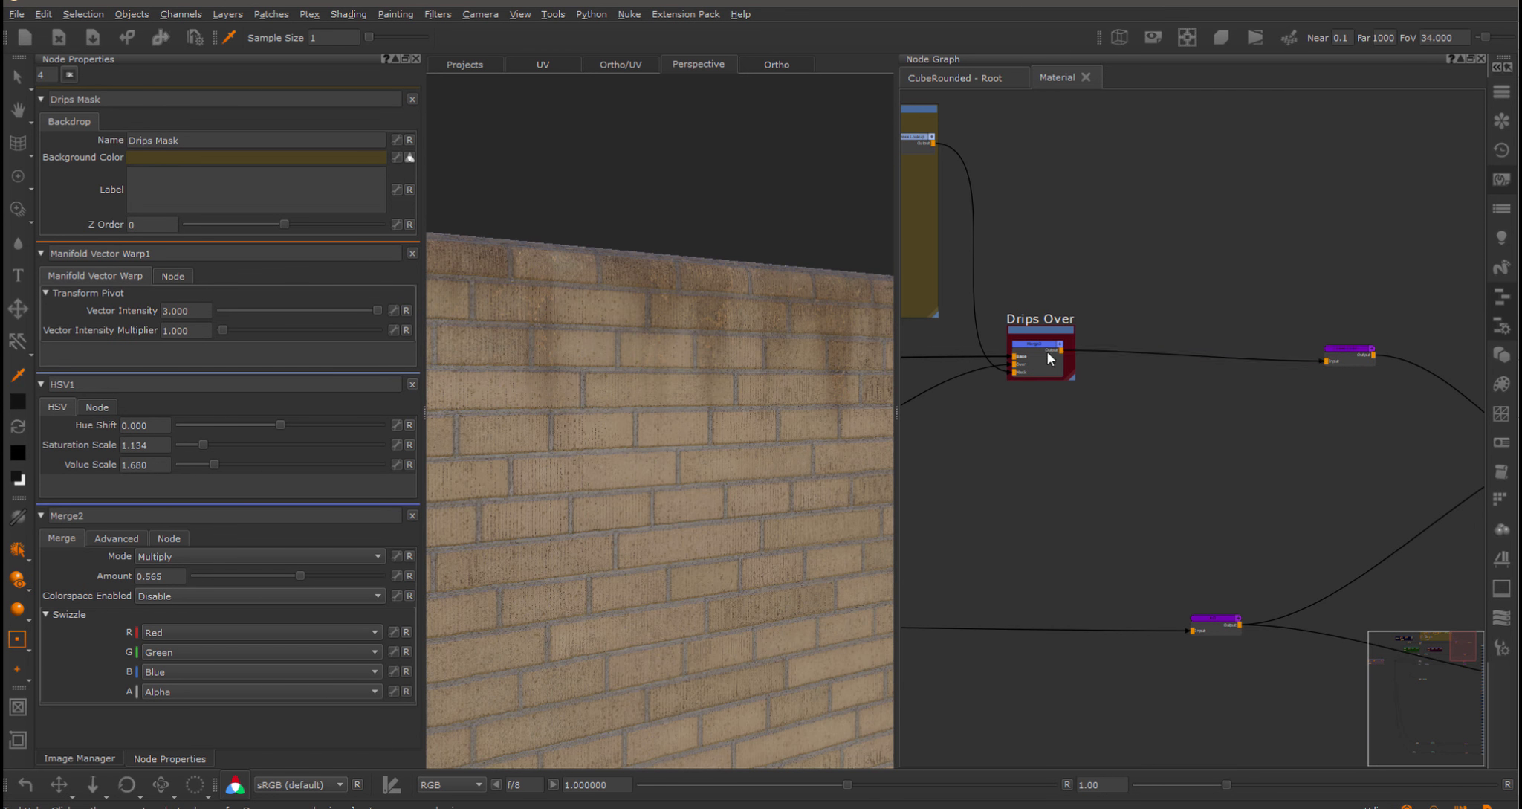
left_click(1047, 353)
key("m")
left_click_drag(1149, 344, 1208, 336)
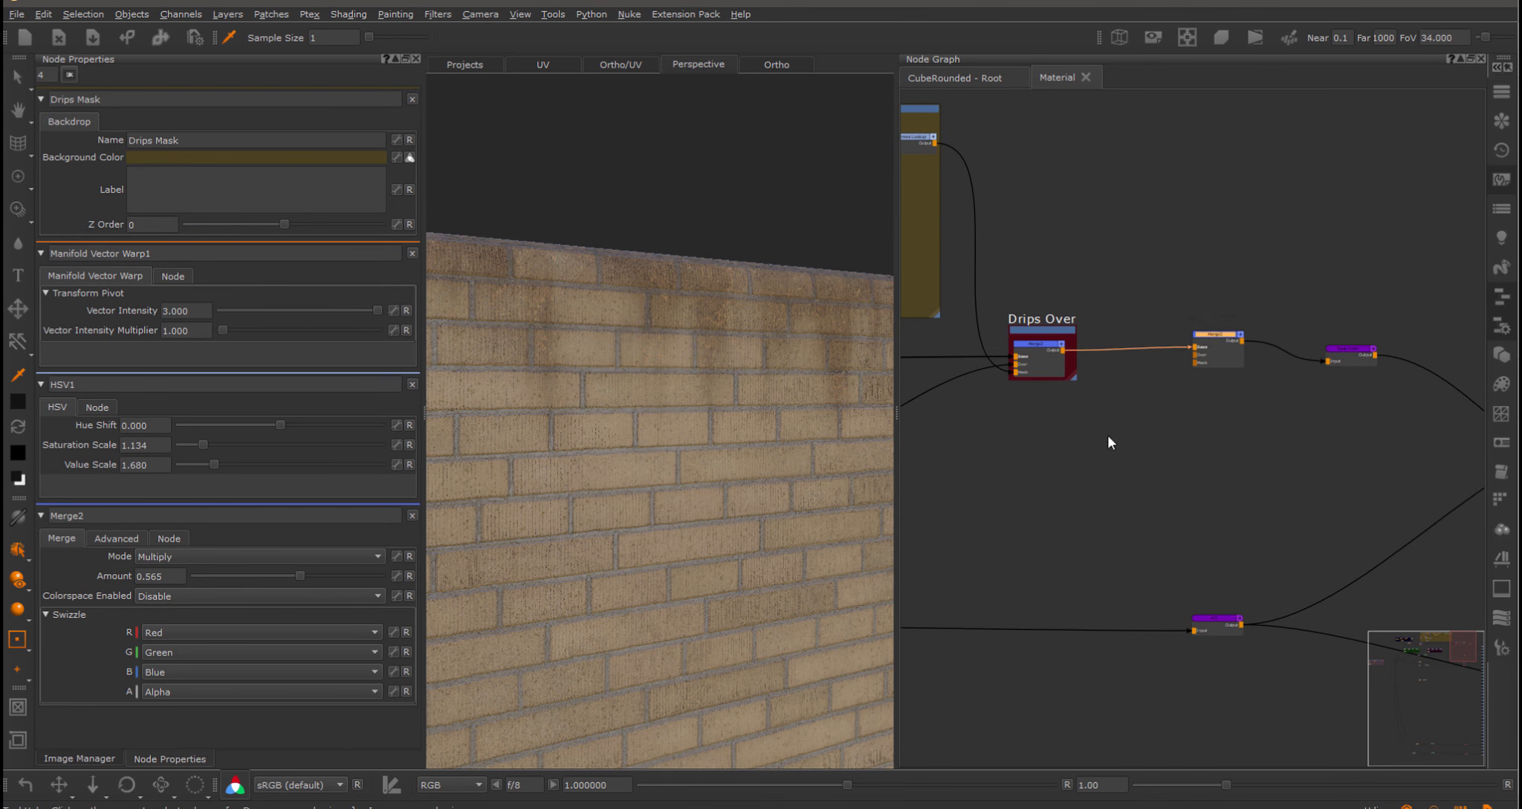
Add a Radio Node above the Drips Over chain and link it to the Height transmitter.
left_click(1108, 432)
key("Tab")
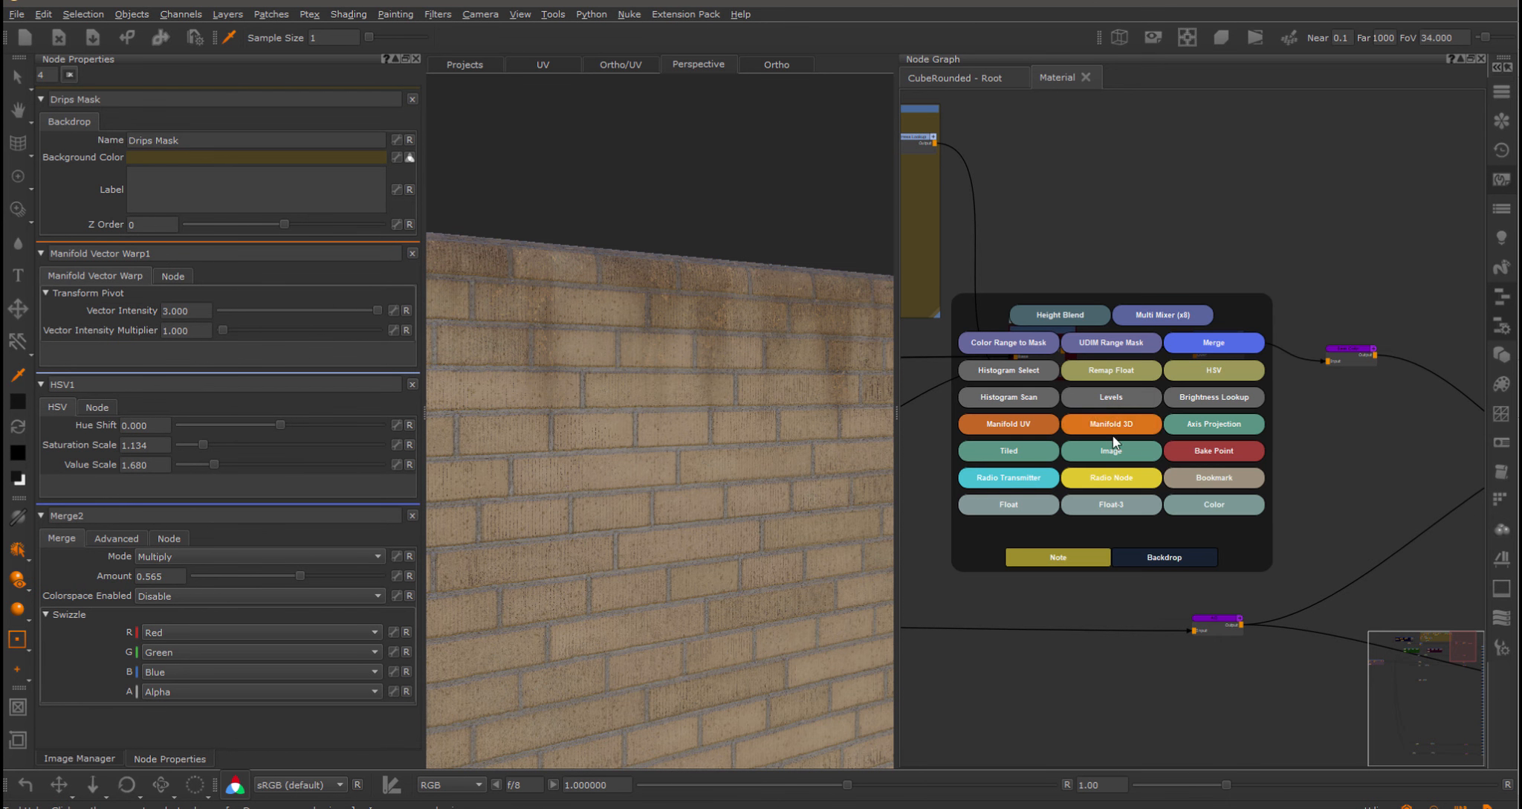
left_click(1122, 477)
left_click_drag(1152, 491, 1100, 258)
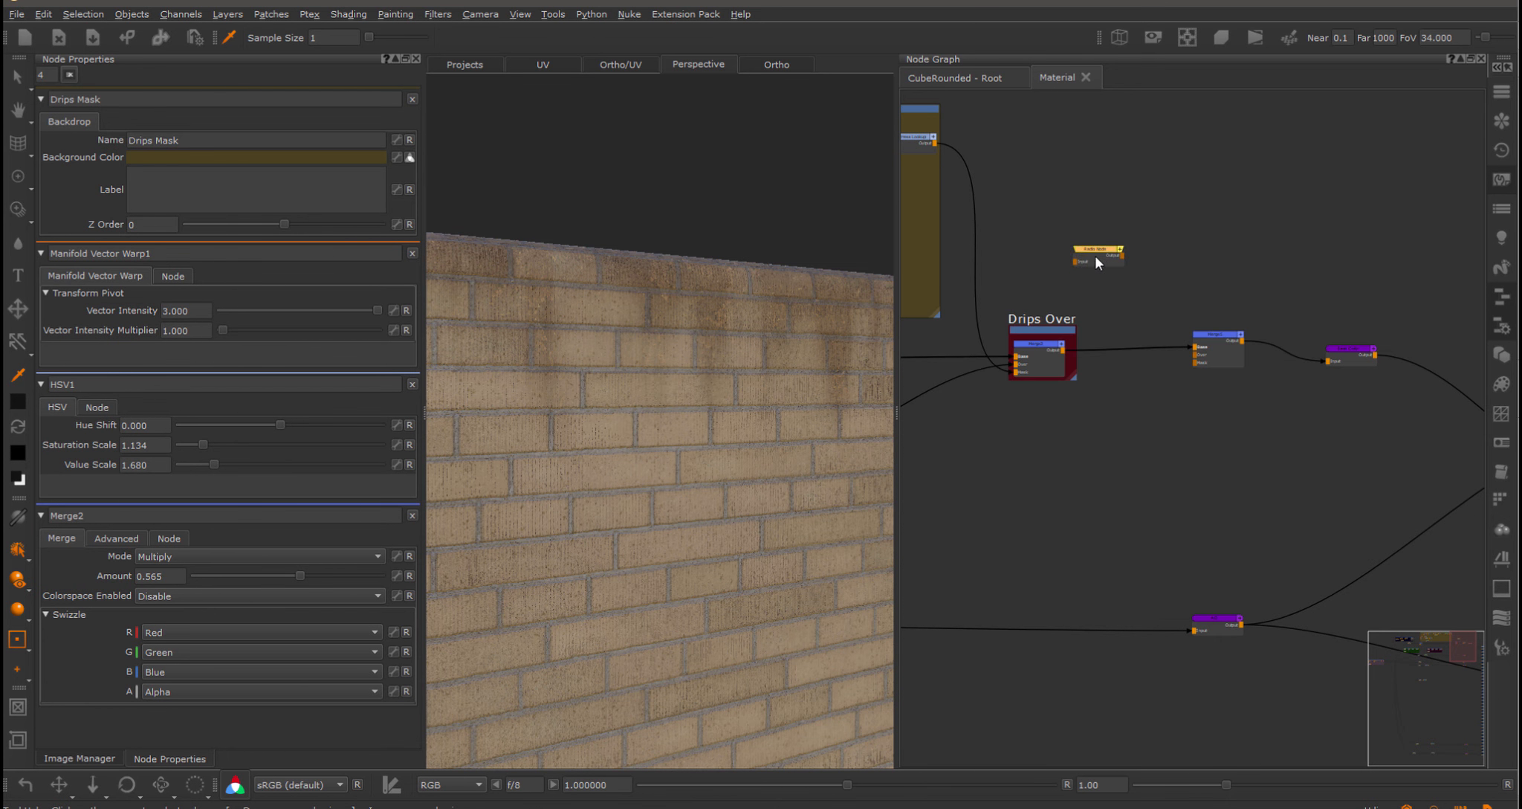
right_click(1096, 256)
left_click(1245, 259)
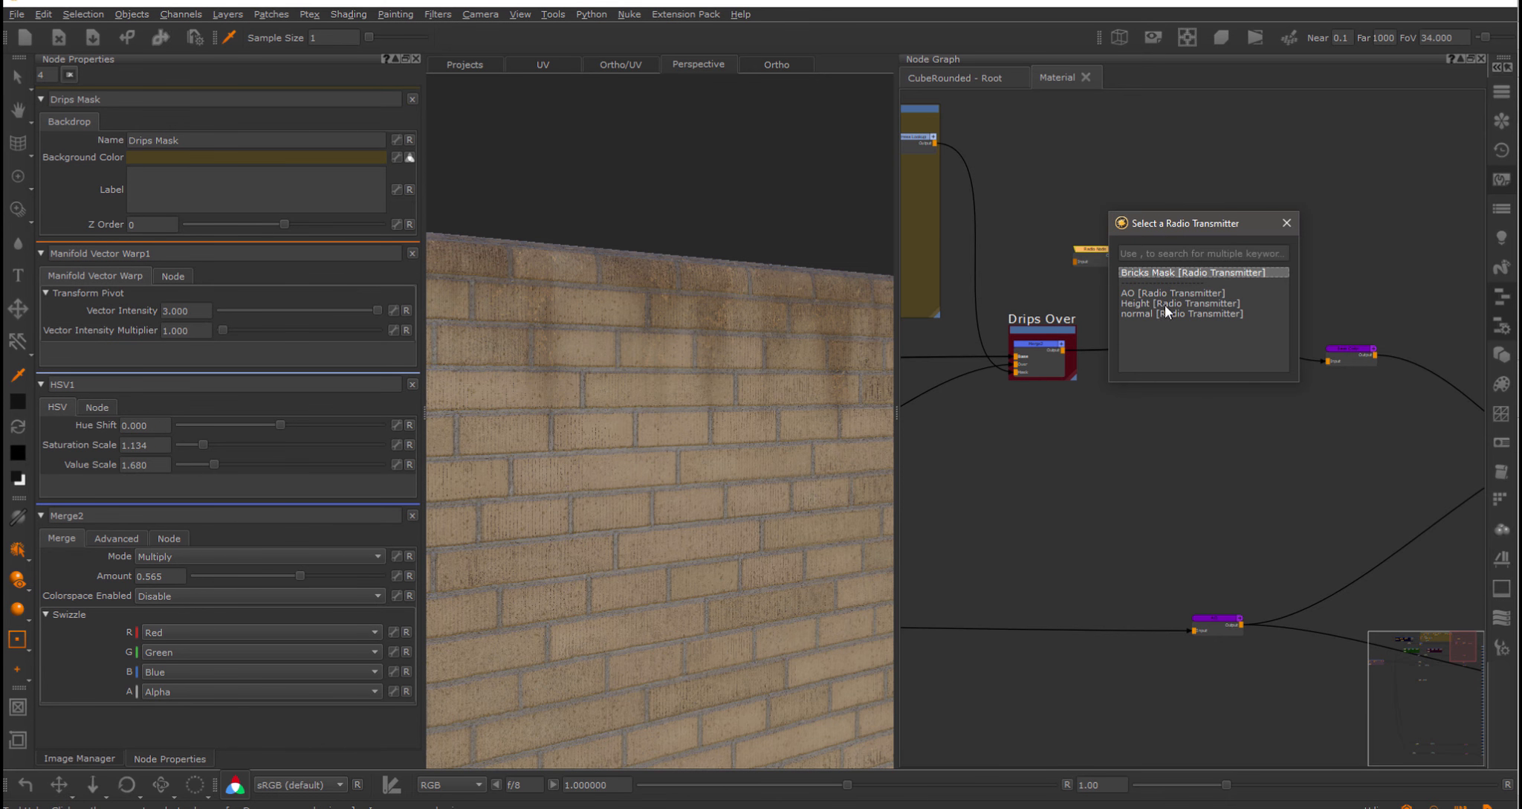
left_click(1156, 303)
Add a Brightness Lookup node fed by the Height Radio Node and place it above the new Merge.
scroll(1100, 283, "up", 3)
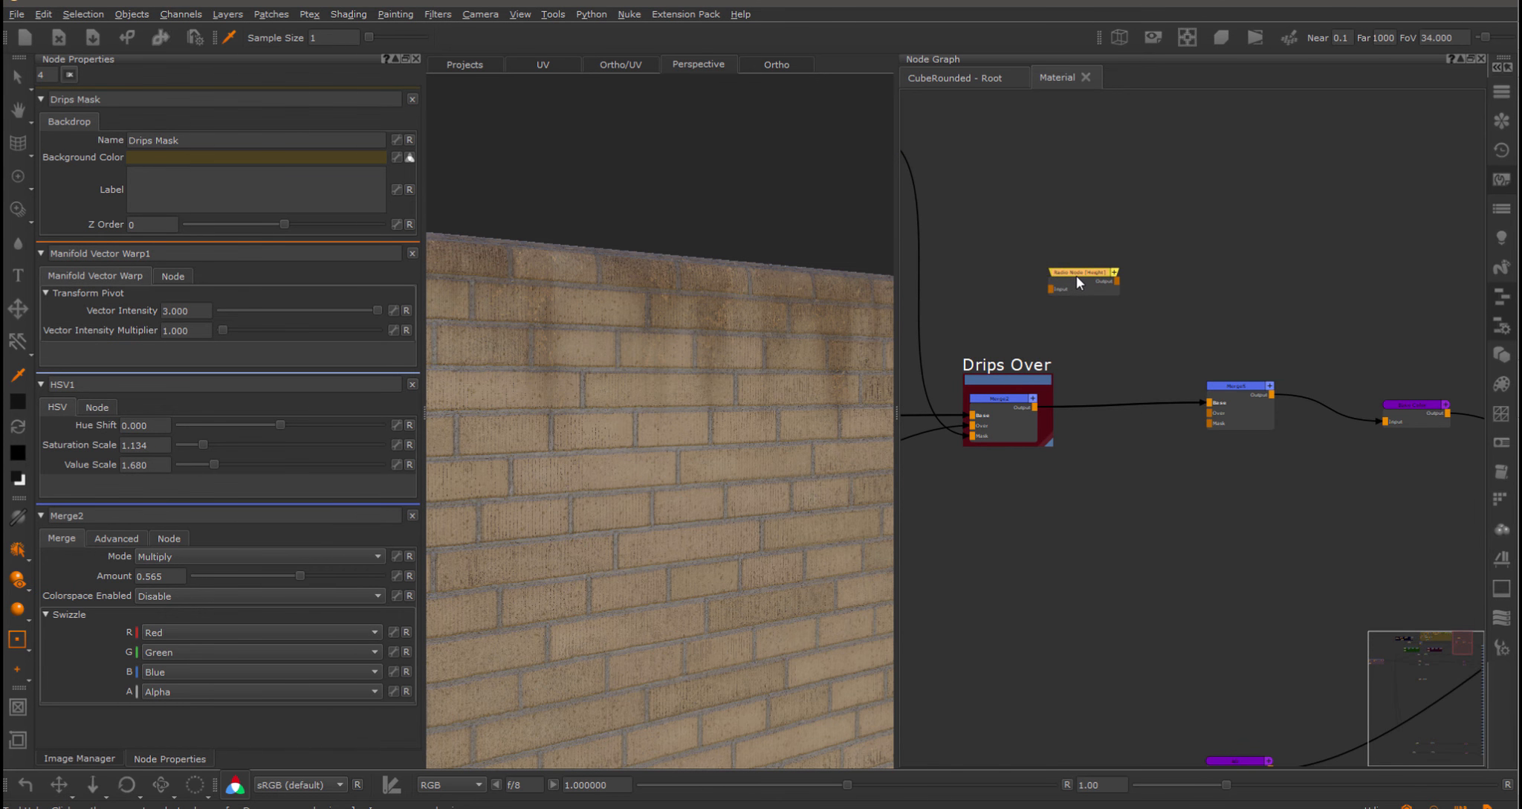
key("Tab")
left_click(1189, 252)
left_click_drag(1207, 276, 1200, 272)
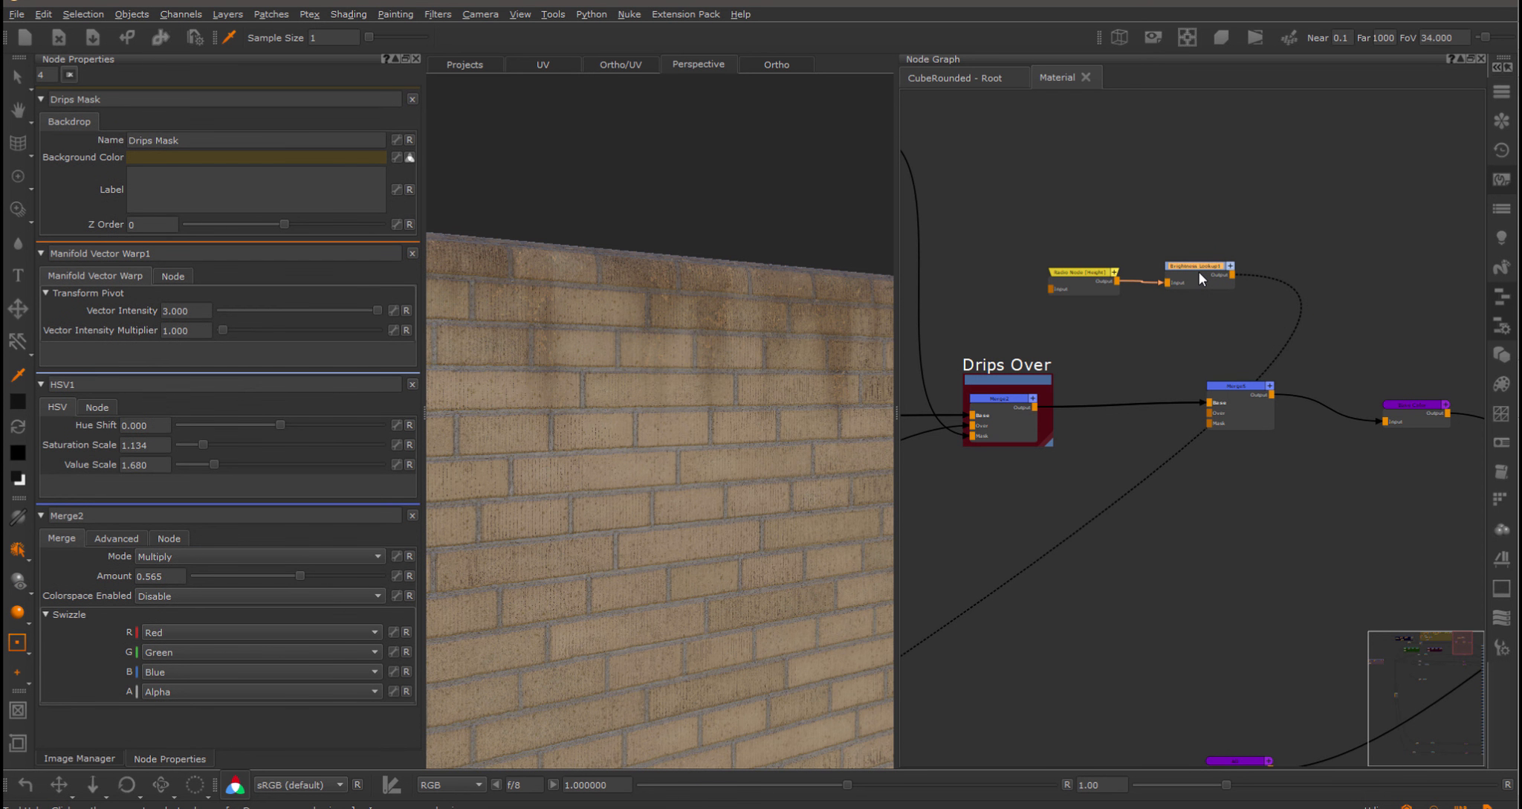
Preview the new Brightness Lookup and steepen its curve to increase contrast between the bricks and mortar.
double_click(1200, 266)
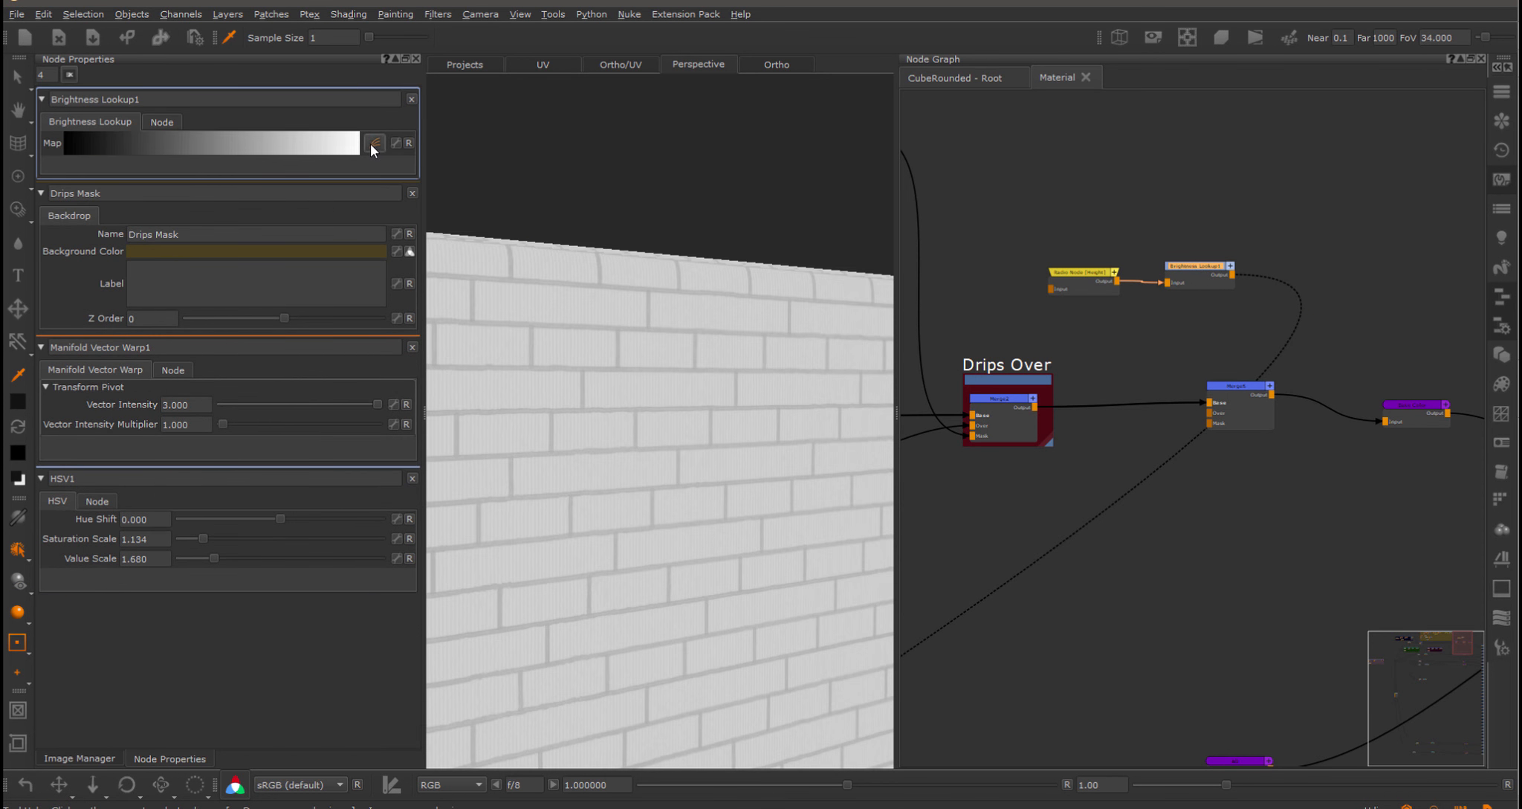
left_click(374, 143)
left_click_drag(438, 298, 453, 344)
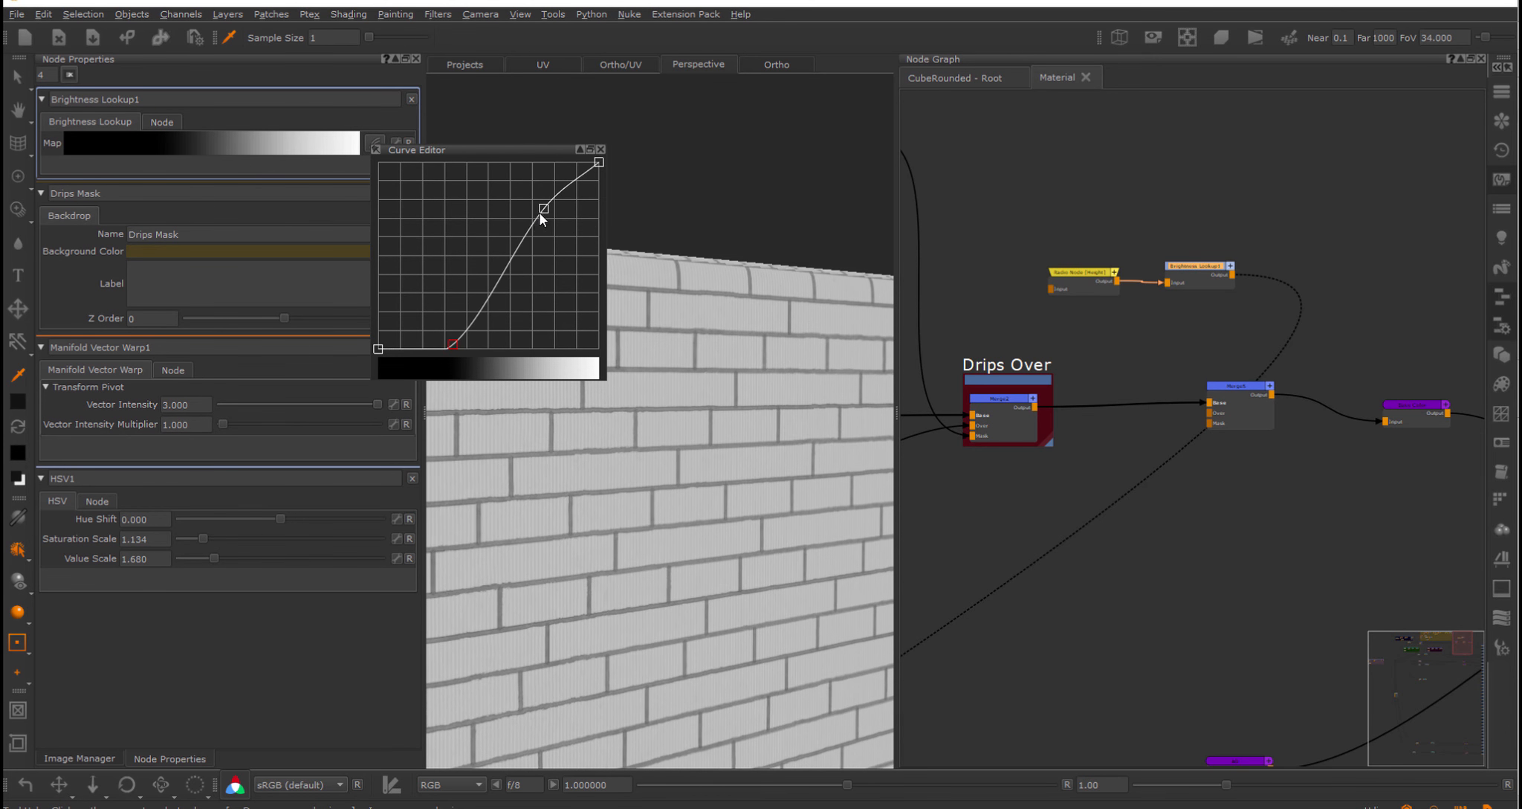
left_click_drag(541, 213, 497, 136)
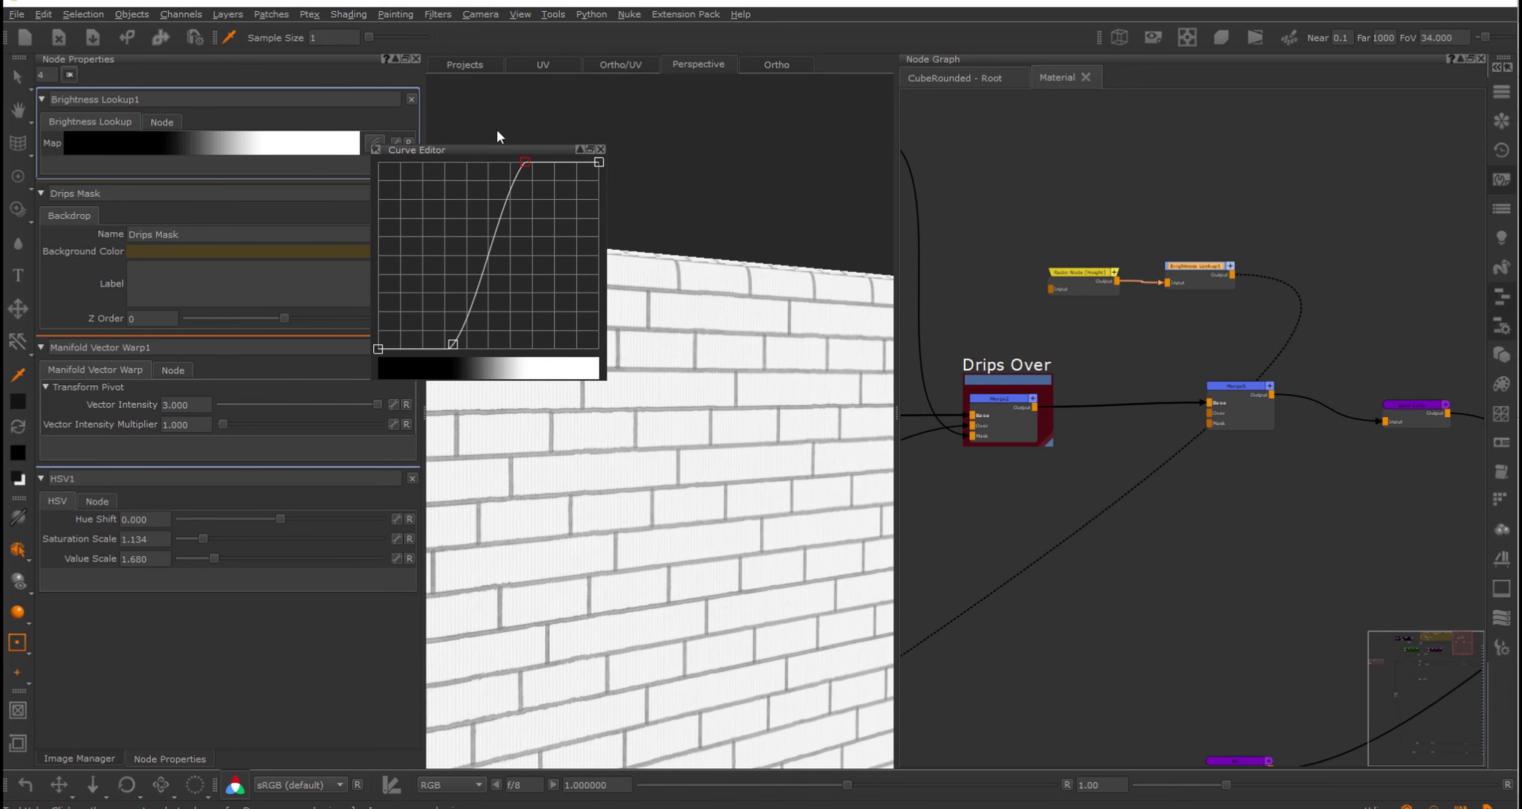
Connect the Brightness Lookup's output to the Over input of the new Merge and set its blend mode to Multiply.
left_click_drag(1232, 275, 1217, 412)
left_click(1250, 387)
left_click(253, 140)
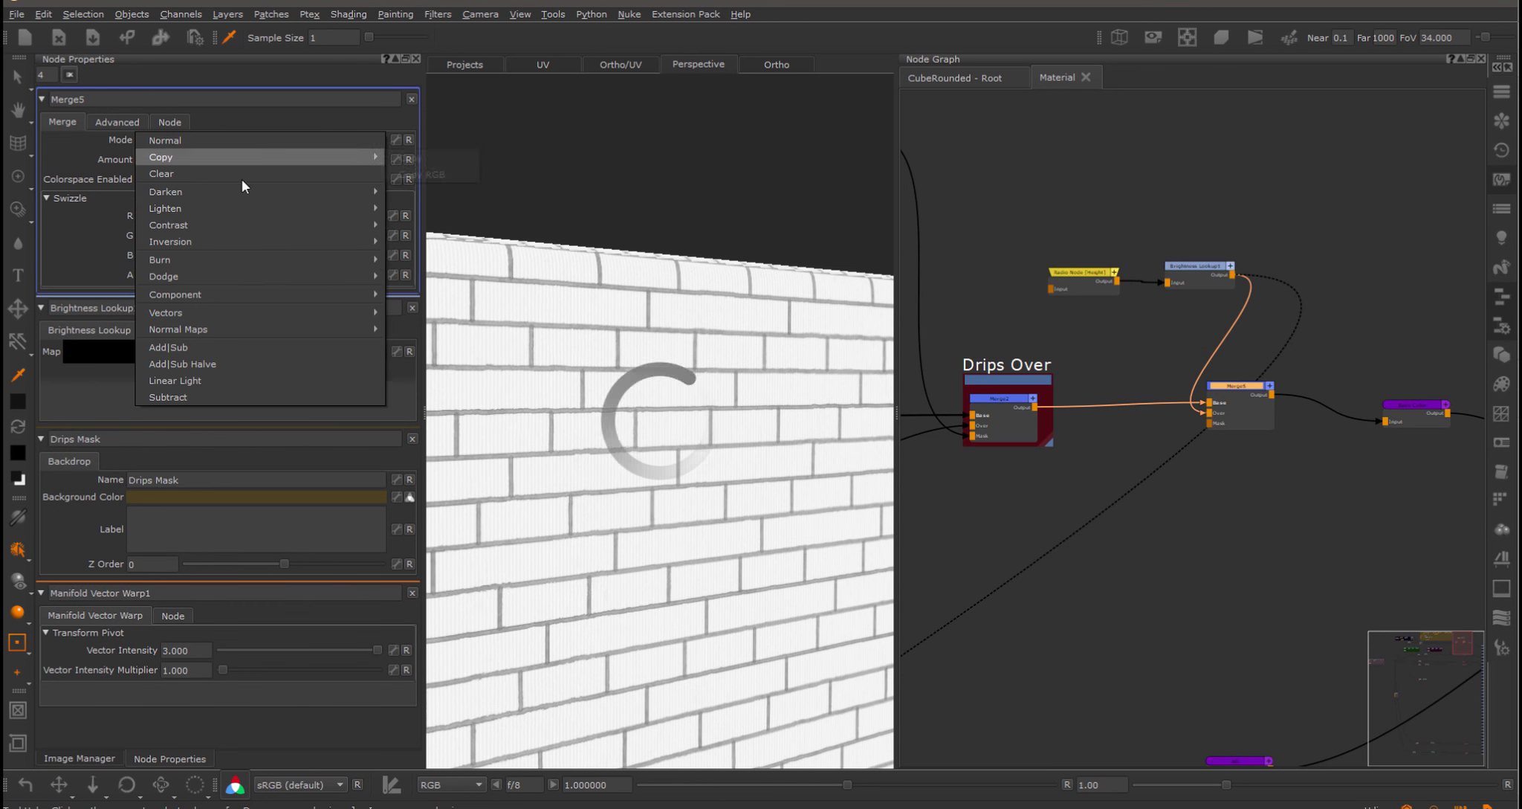
mouse_move(253, 195)
left_click(415, 209)
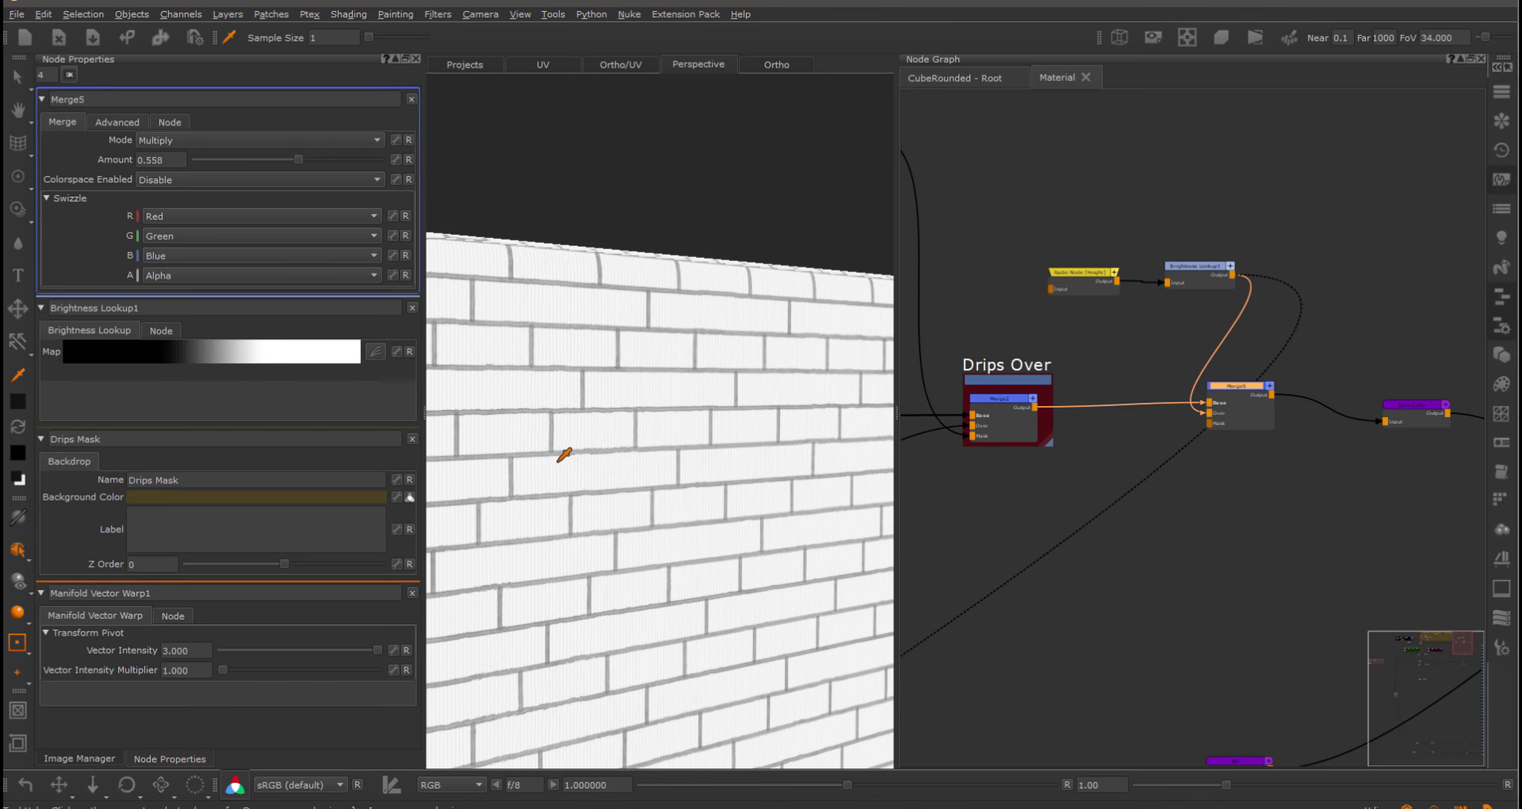
Return the viewport to the shaded brick material and set the Multiply Merge's amount to 0.652.
left_click(632, 447)
key("v")
left_click(584, 421)
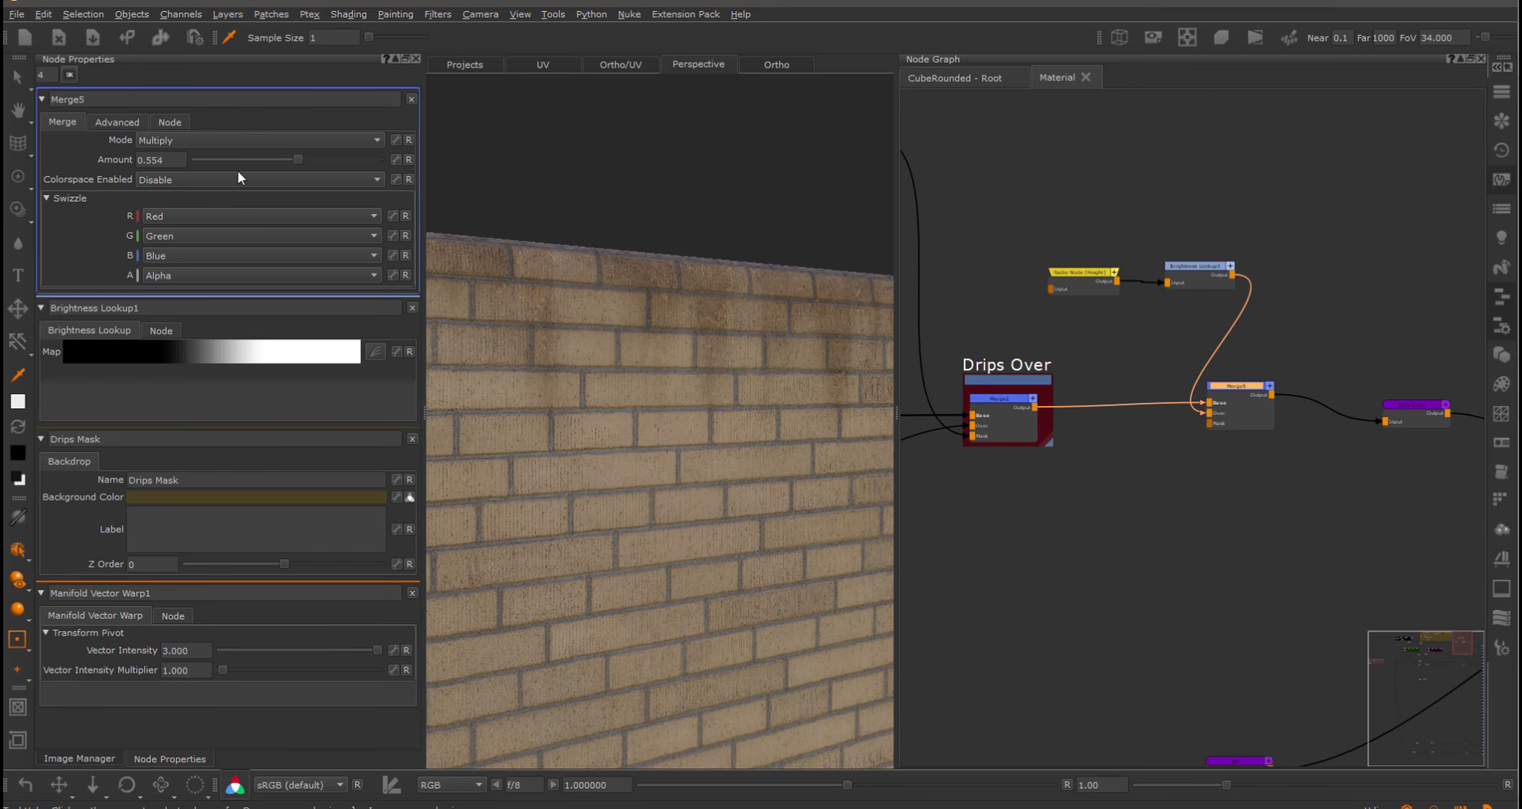
mouse_move(262, 159)
left_mouse_down()
mouse_move(242, 159)
mouse_move(316, 160)
left_mouse_up()
mouse_move(531, 365)
right_mouse_down("alt")
mouse_move(608, 404)
mouse_move(550, 375)
right_mouse_up("alt")
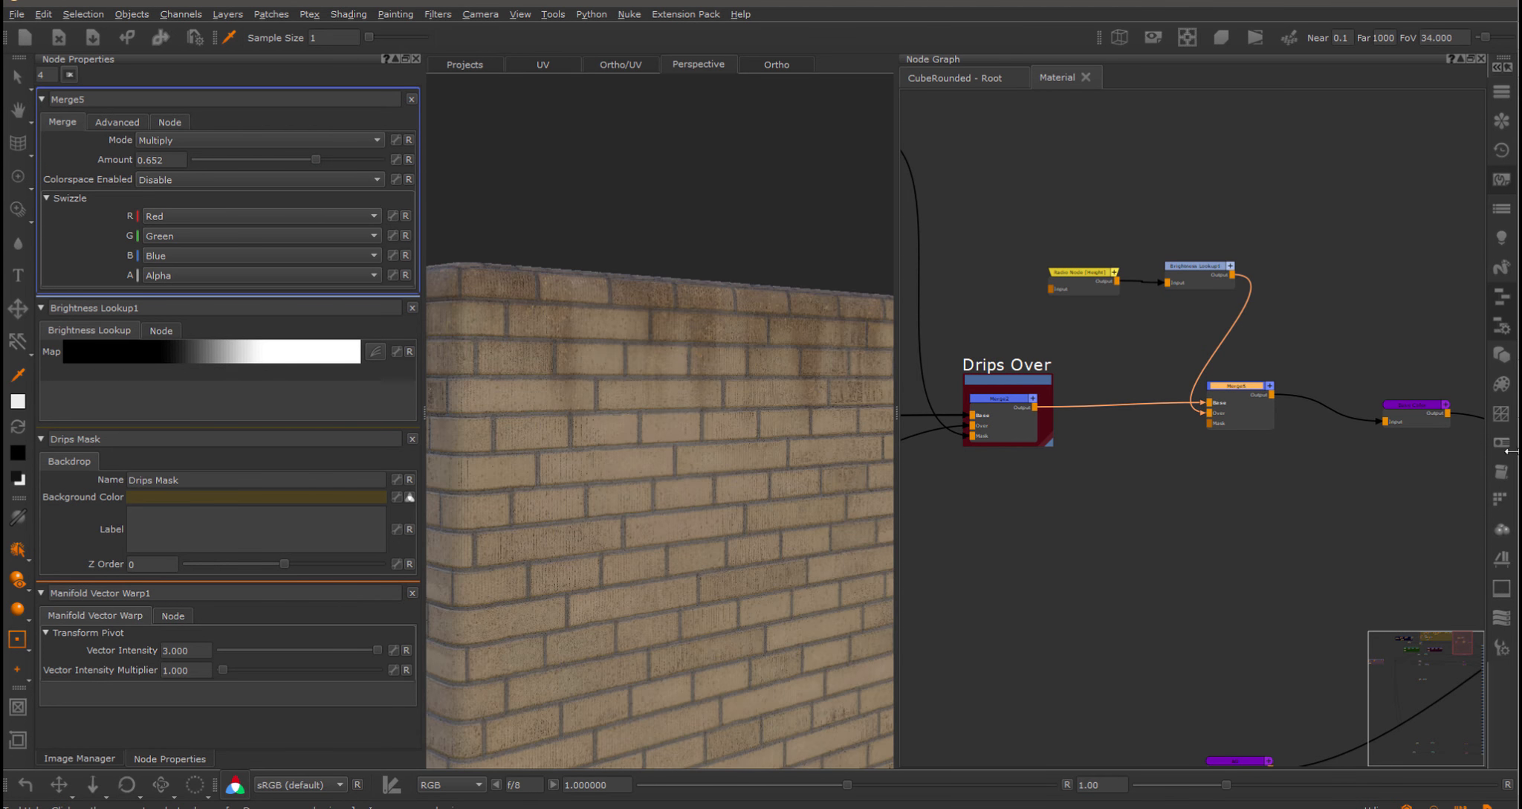
Examine the darkened mortar and the dirt drips on the brick cube up close, from a distance and around its corners.
left_click(1500, 529)
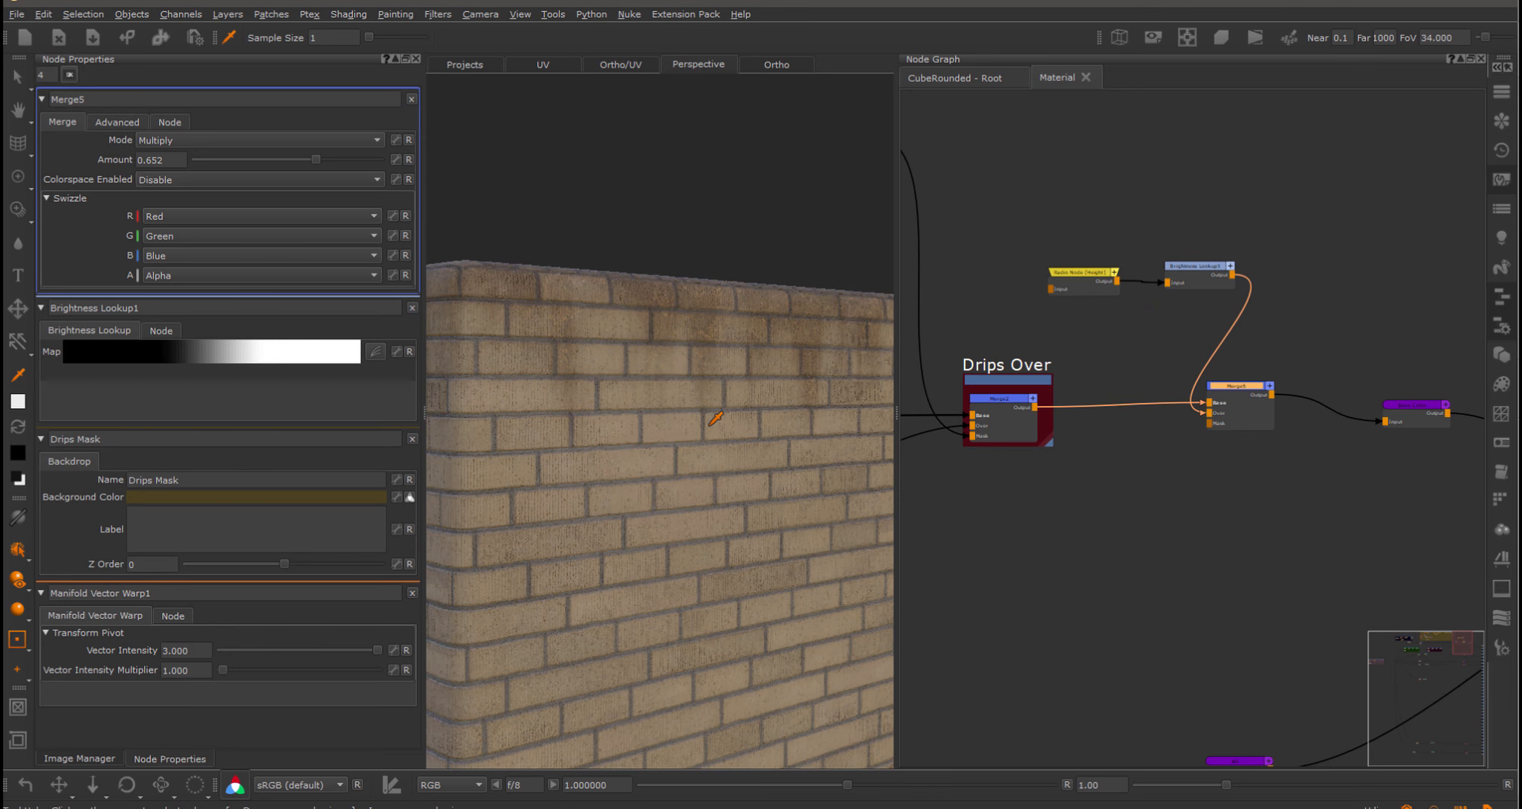
left_click_drag(671, 400, 706, 397, "alt")
right_click_drag(706, 397, 610, 381, "alt")
left_click_drag(610, 381, 595, 378, "alt")
right_click_drag(686, 401, 740, 446, "alt")
mouse_move(769, 437)
left_mouse_down("alt")
mouse_move(707, 406)
mouse_move(722, 409)
left_mouse_up("alt")
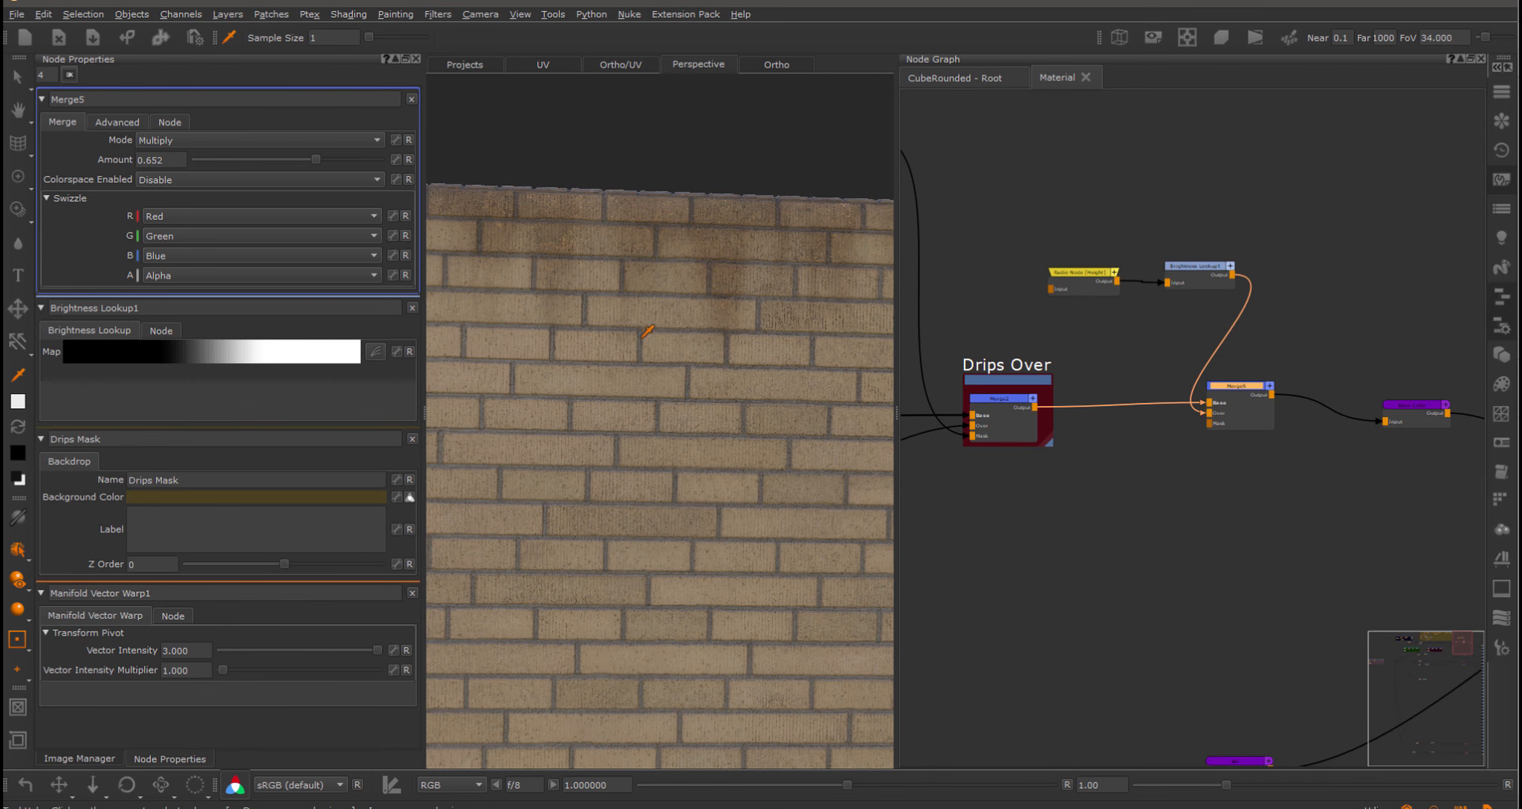
left_click_drag(643, 337, 713, 384, "alt")
right_click_drag(713, 383, 625, 404, "alt")
middle_click_drag(631, 522, 640, 485, "alt")
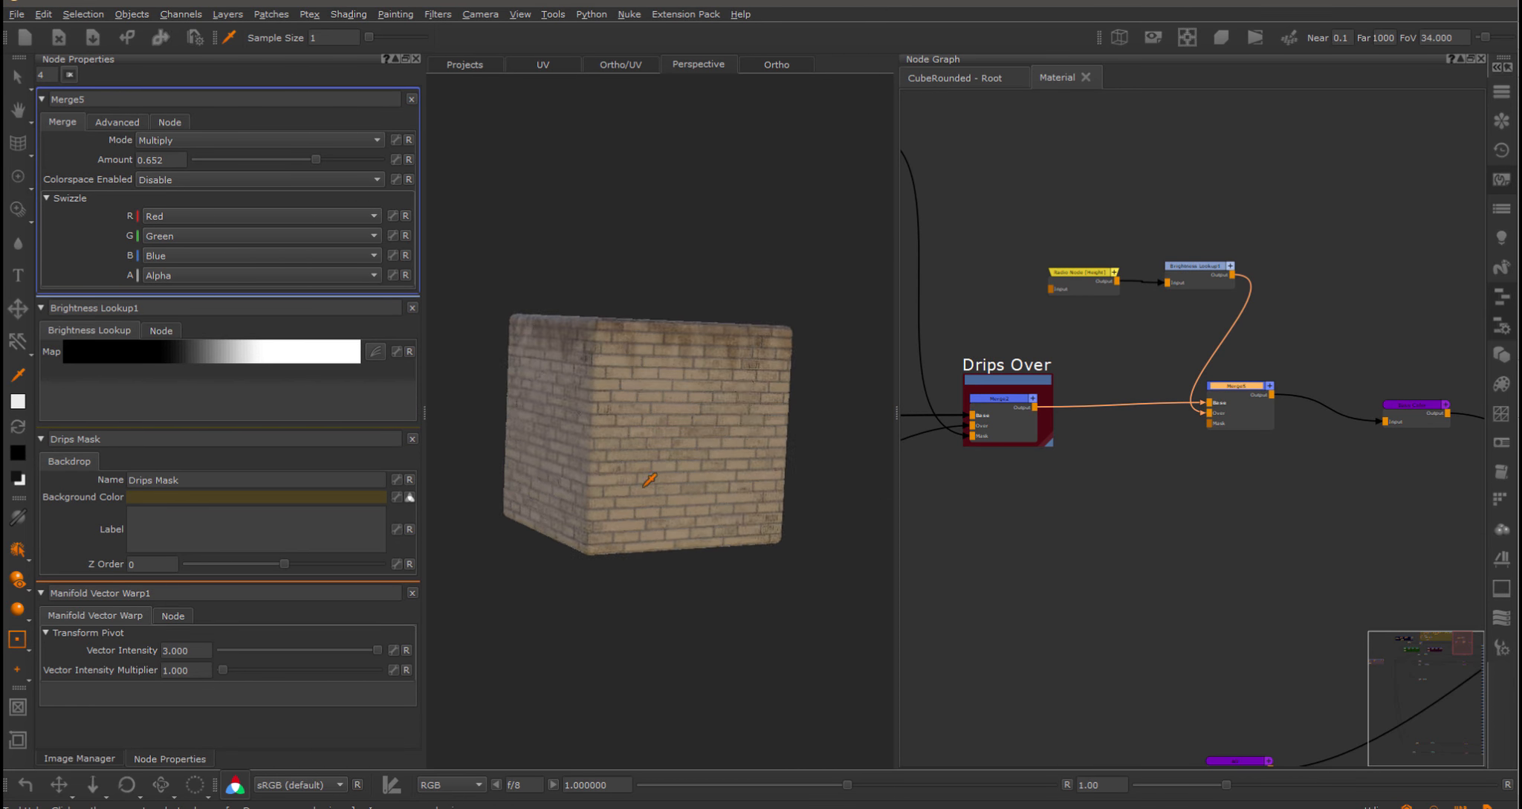
right_click_drag(640, 484, 604, 351, "alt")
right_click_drag(622, 403, 645, 425, "alt")
middle_click_drag(645, 424, 745, 392, "alt")
Add the Cylinder Rounded default object as a version of CubeRounded and frame it in an enlarged viewport without surrounding palettes.
left_click(1500, 355)
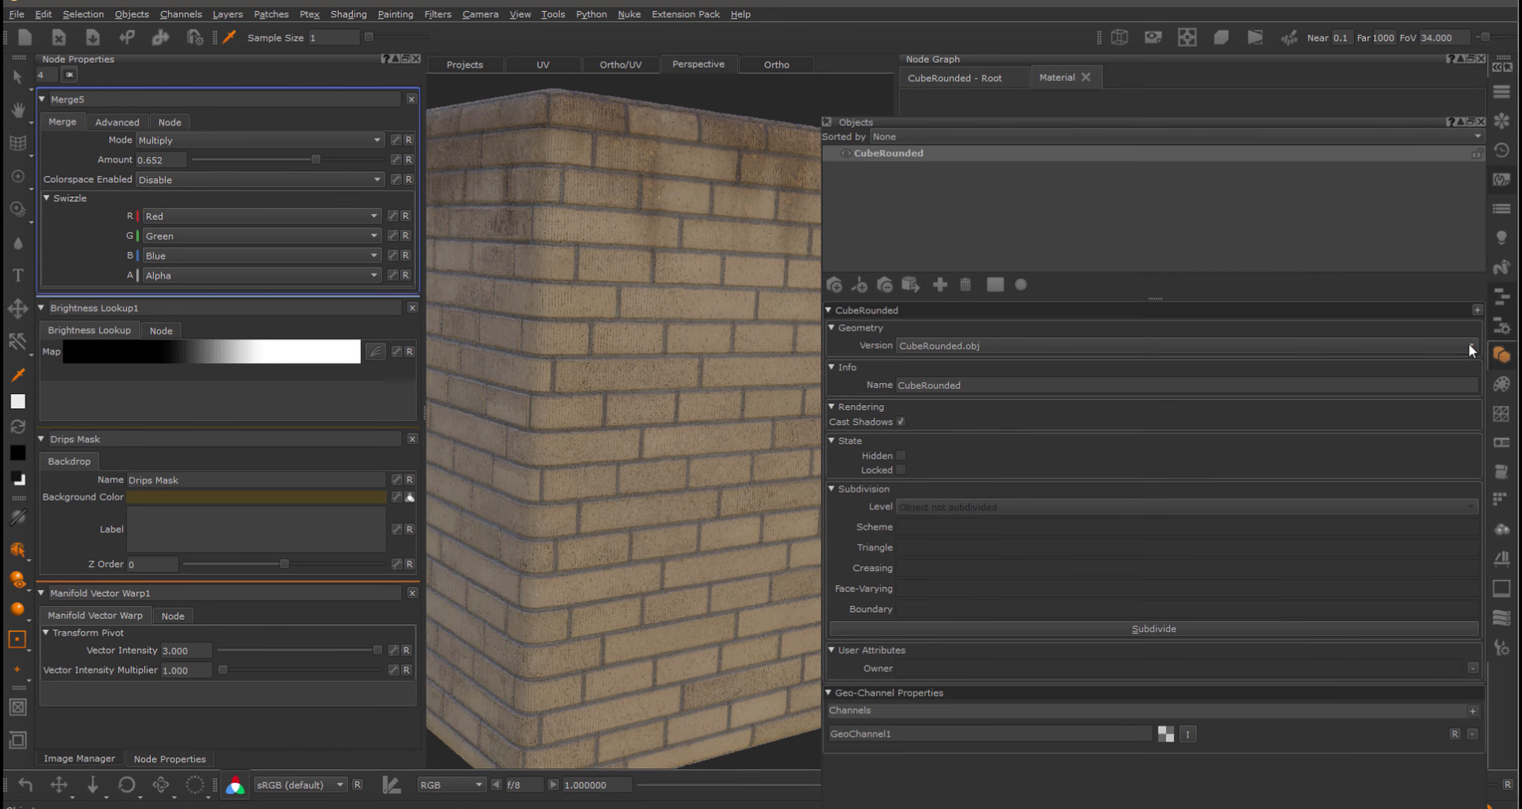
right_click(914, 159)
left_click(994, 259)
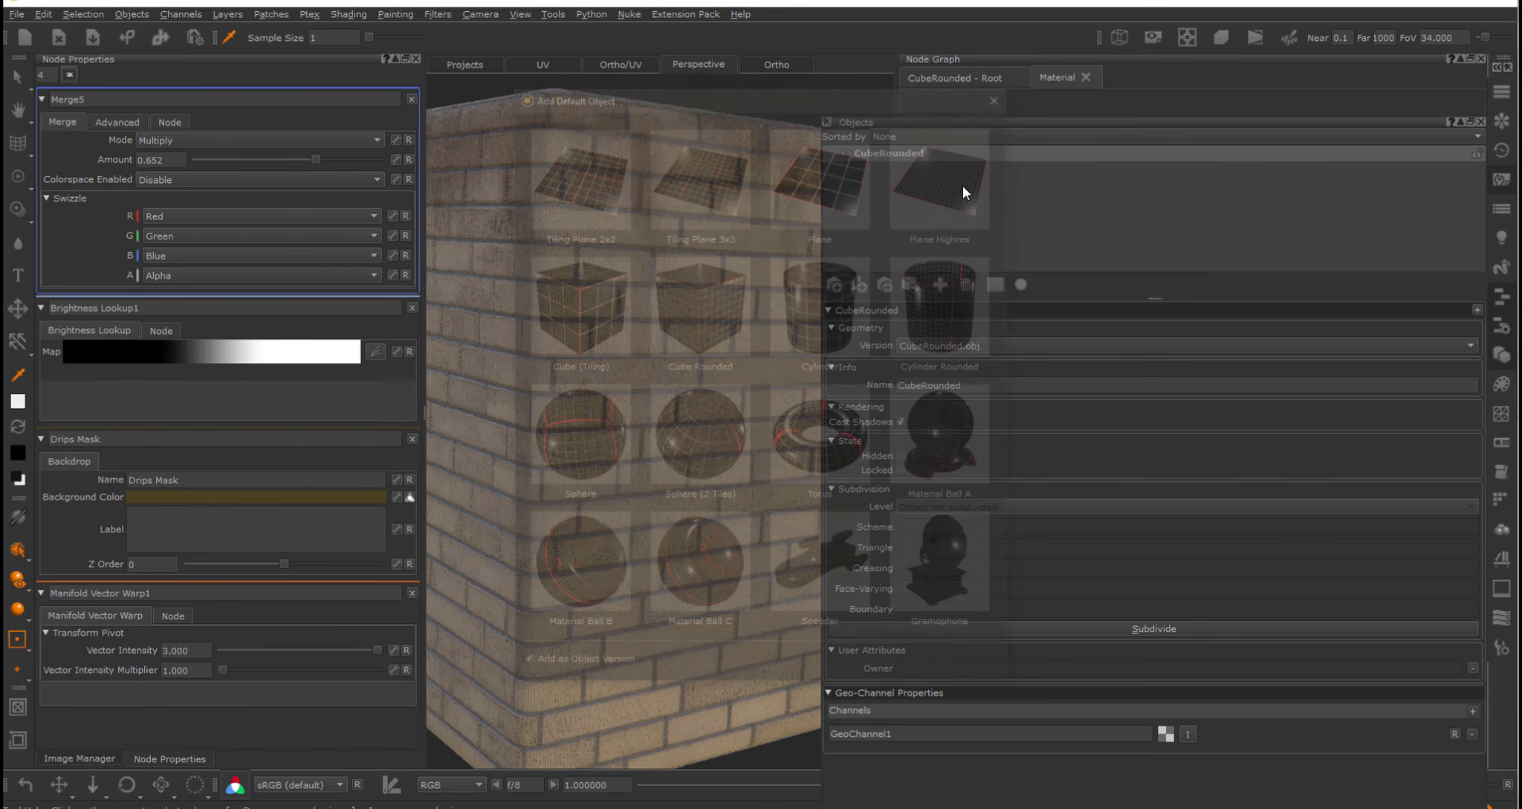
left_click(950, 317)
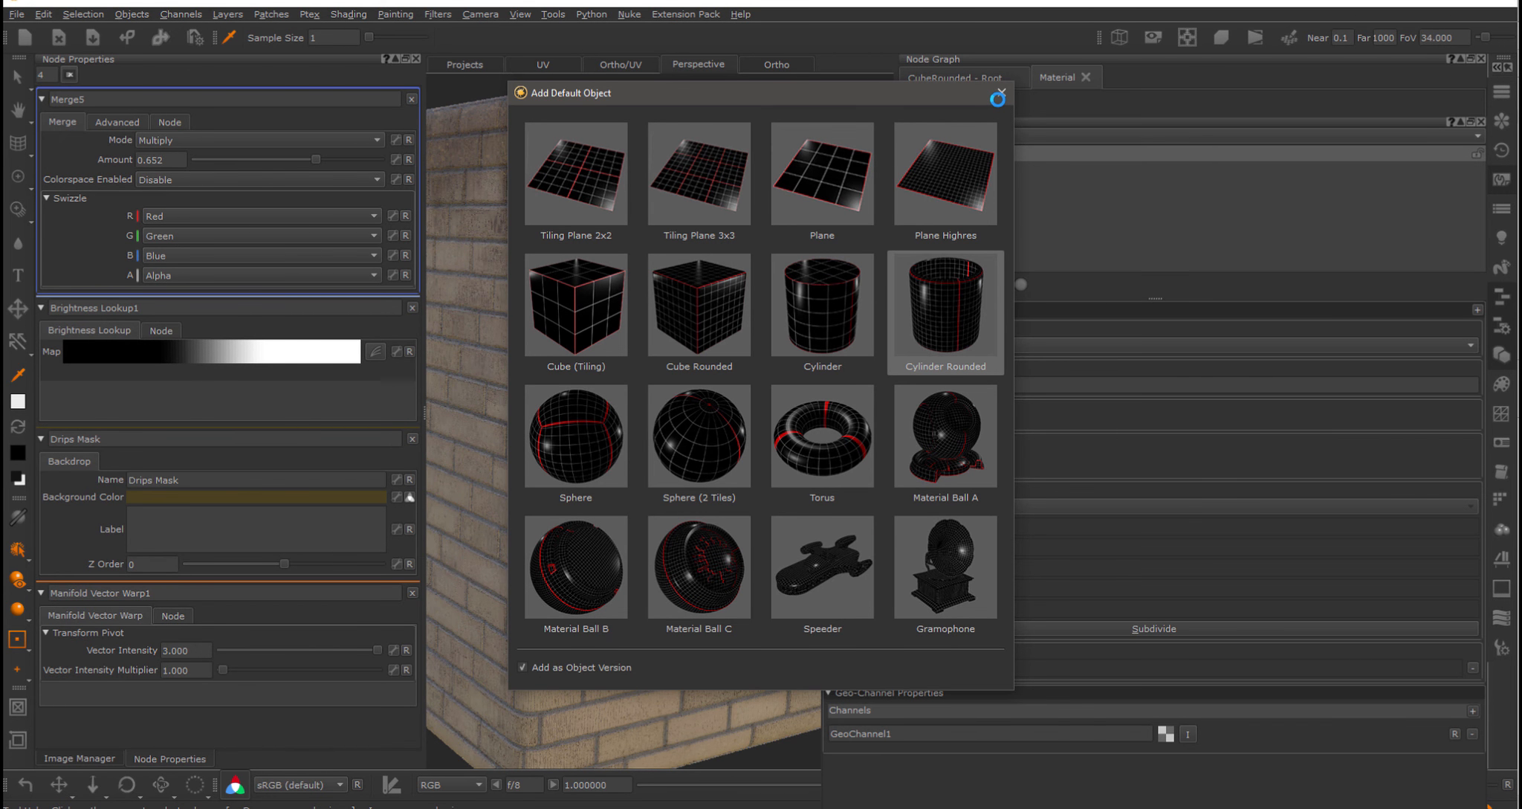
key("a")
key("Tab")
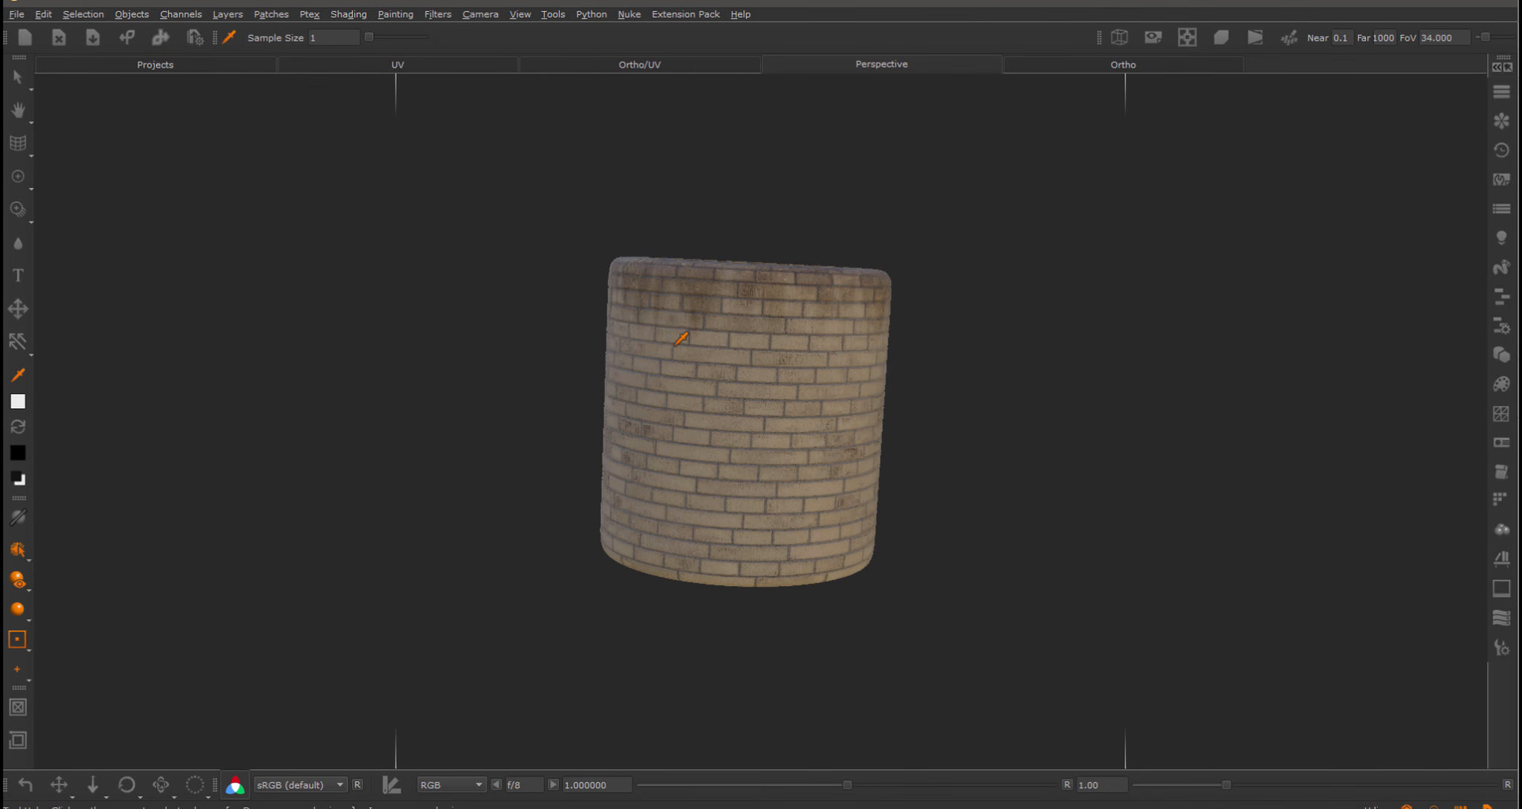
Examine the brick material on the rounded cylinder from several angles, checking the drips at the top rim and the mortar.
right_click_drag(676, 345, 767, 312, "alt")
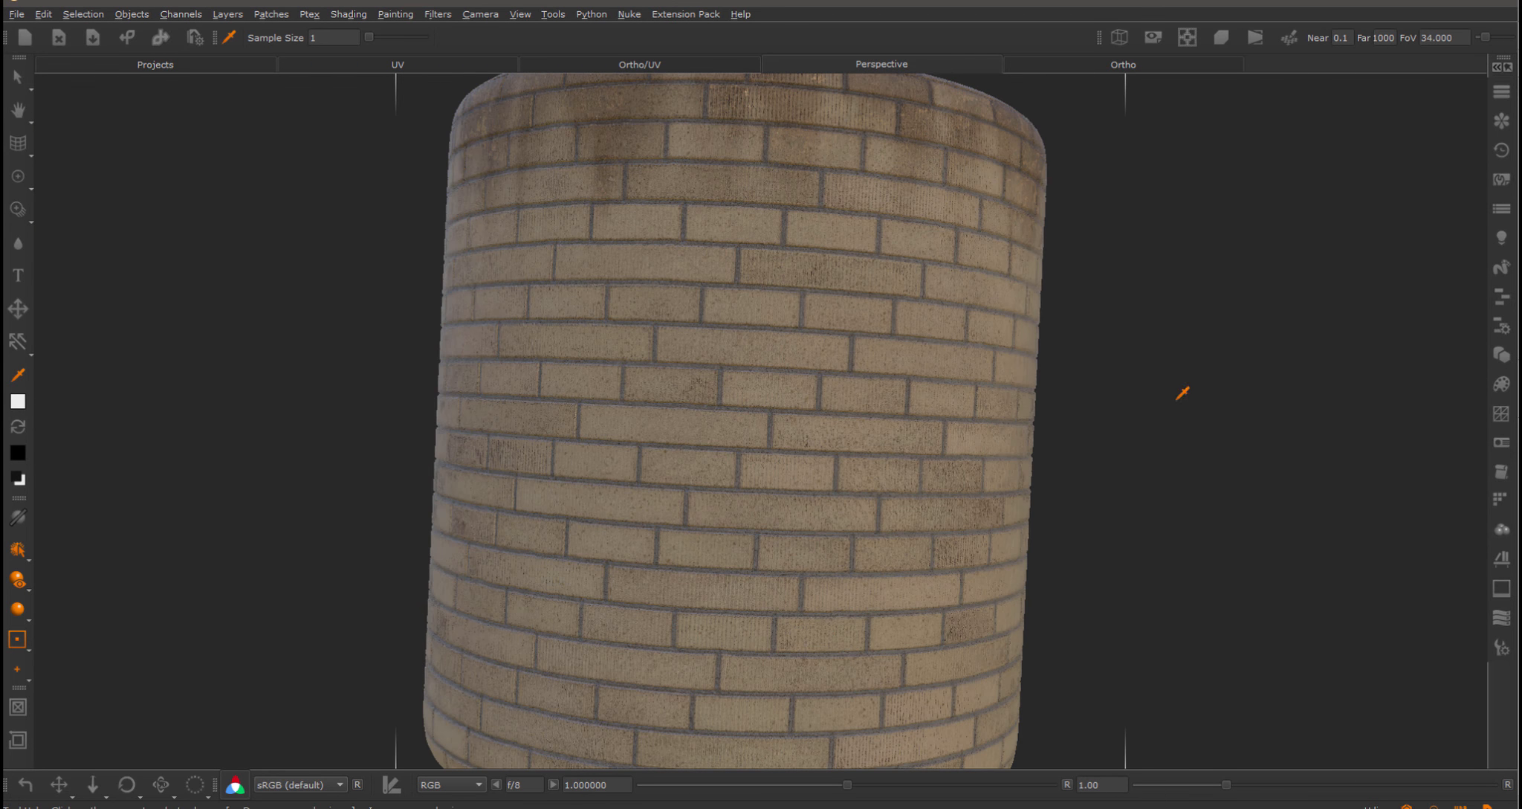
mouse_move(1177, 398)
left_mouse_down("ctrl")
mouse_move(1161, 373)
mouse_move(1162, 387)
left_mouse_up("ctrl")
left_click_drag(721, 105, 743, 304, "alt")
middle_click_drag(818, 305, 796, 394, "alt")
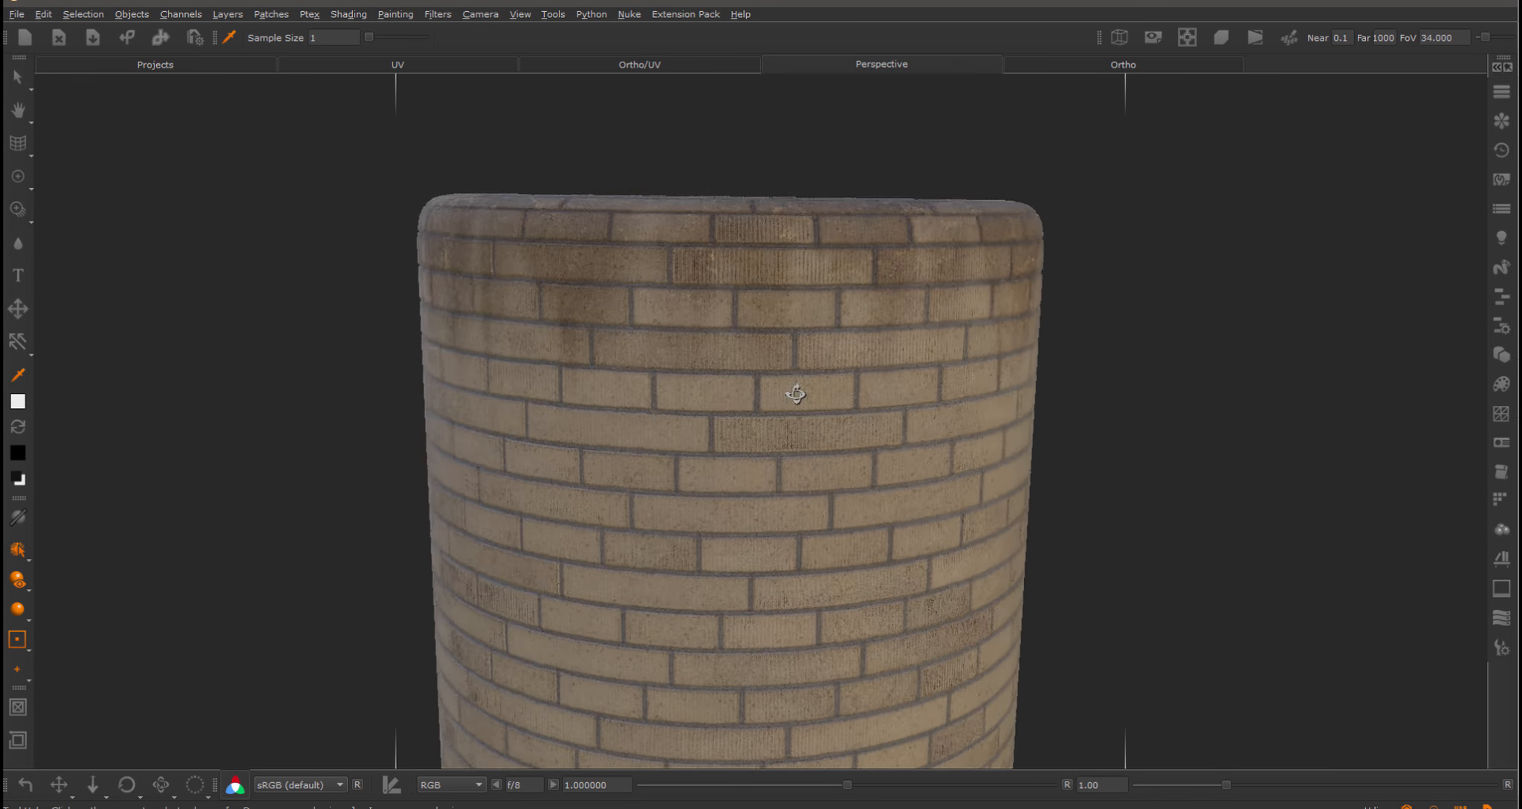
left_click_drag(796, 394, 884, 372, "alt")
left_click_drag(1076, 413, 1081, 389, "ctrl")
middle_click_drag(520, 493, 511, 420, "alt")
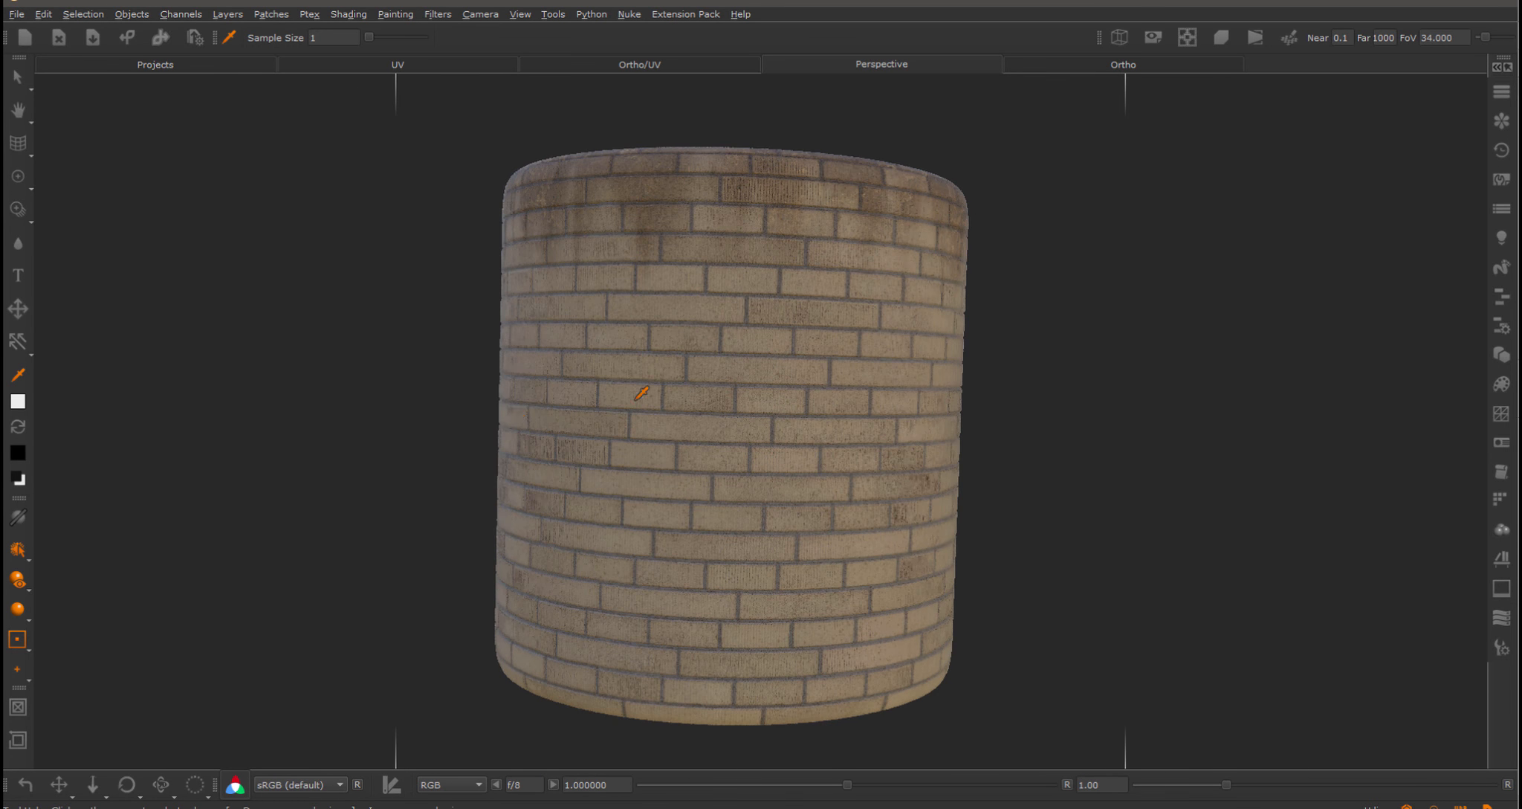
left_click_drag(640, 394, 678, 394, "alt")
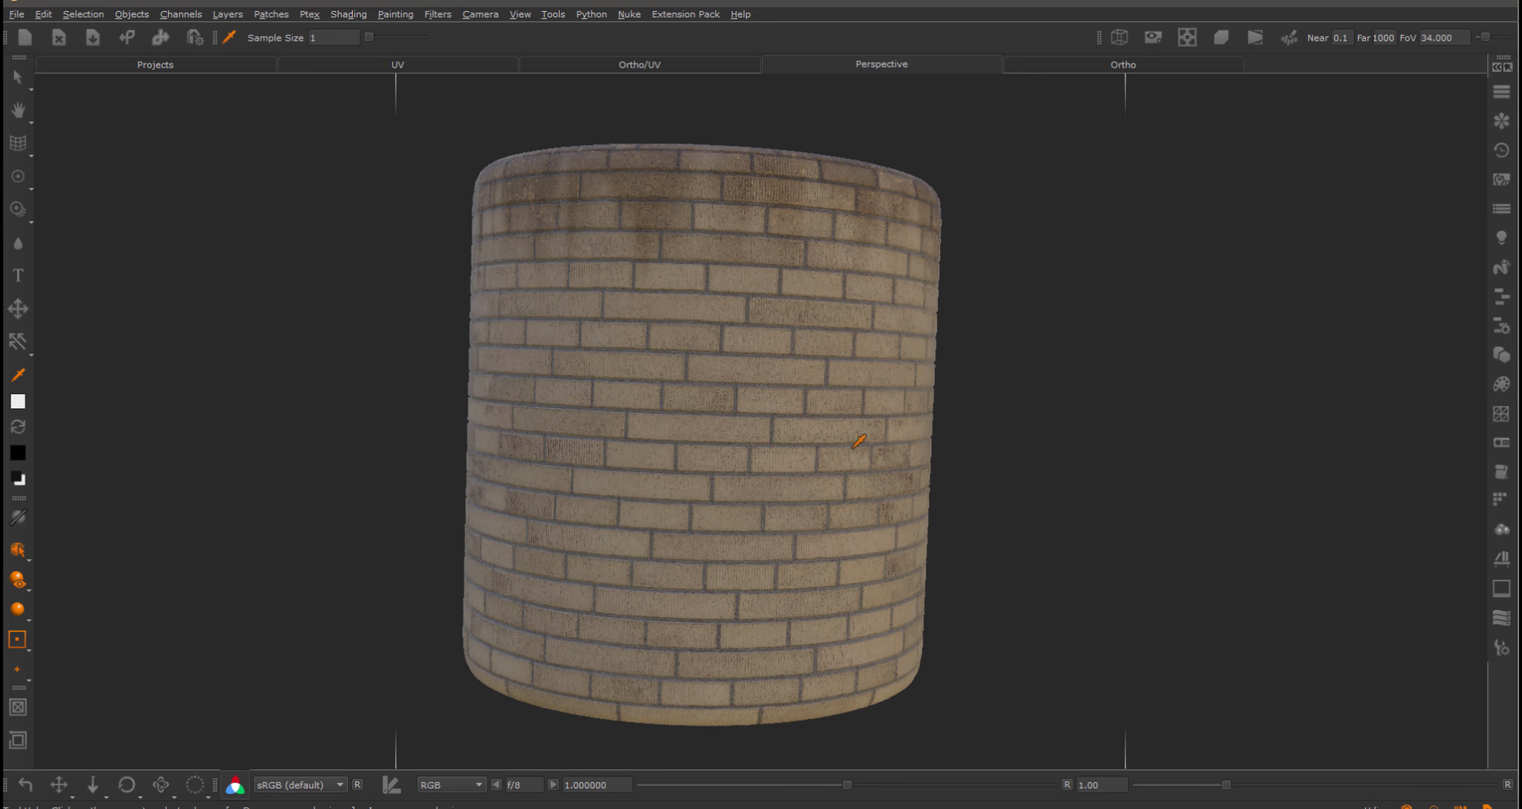
left_click_drag(955, 415, 870, 407, "alt")
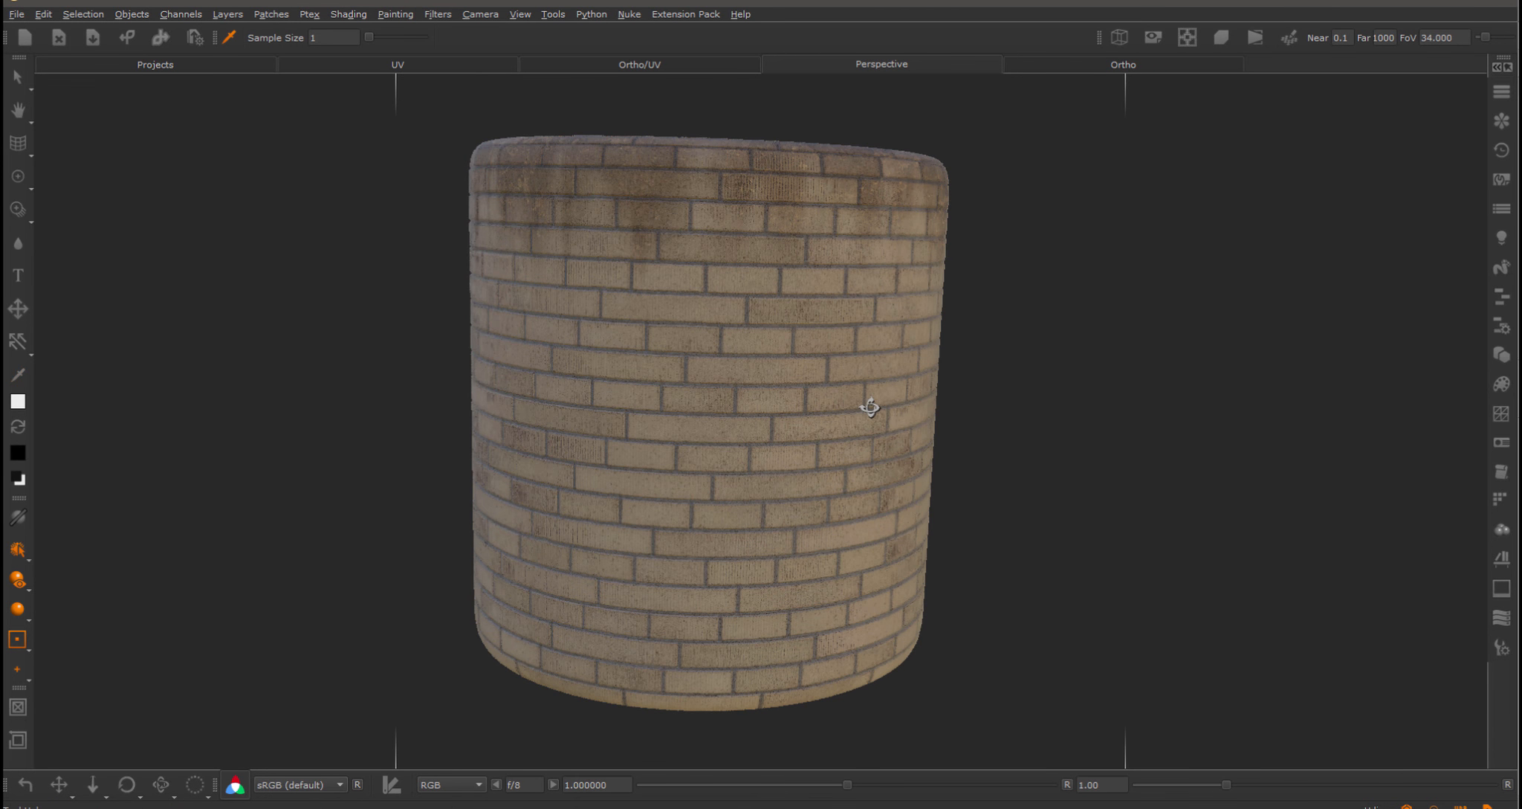